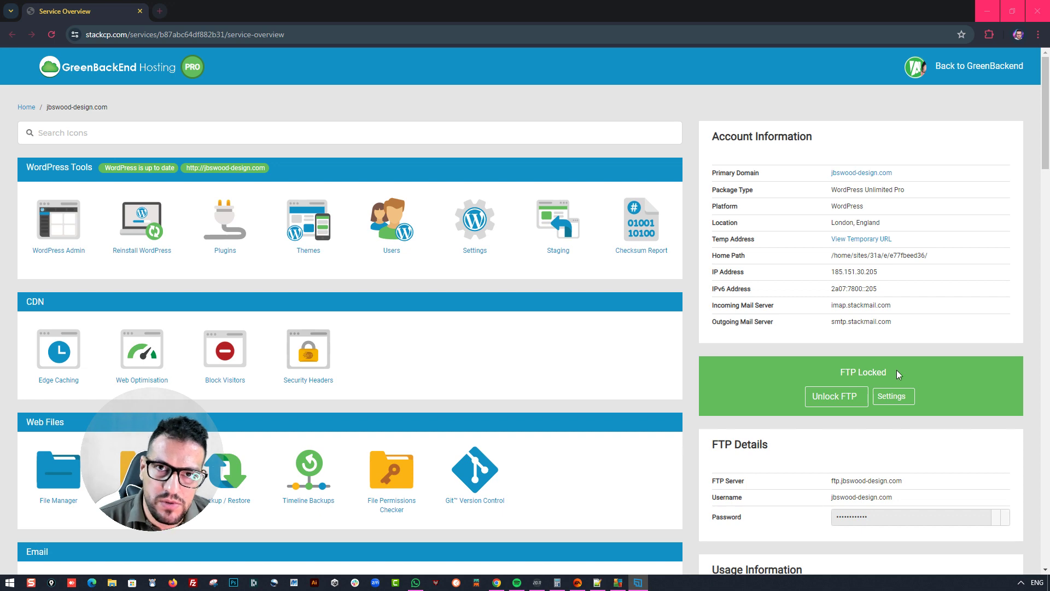
# Review the tools and account sections on the jbswood-design.com hosting service overview, down to the page footer
pyautogui.scroll(-15, 855, 355)
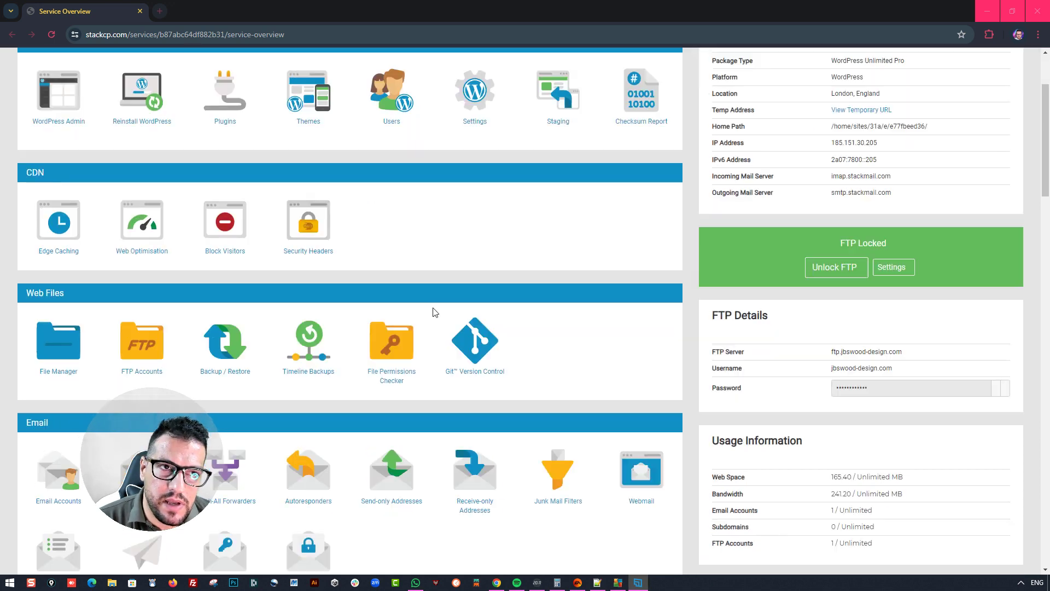
pyautogui.scroll(6, 509, 355)
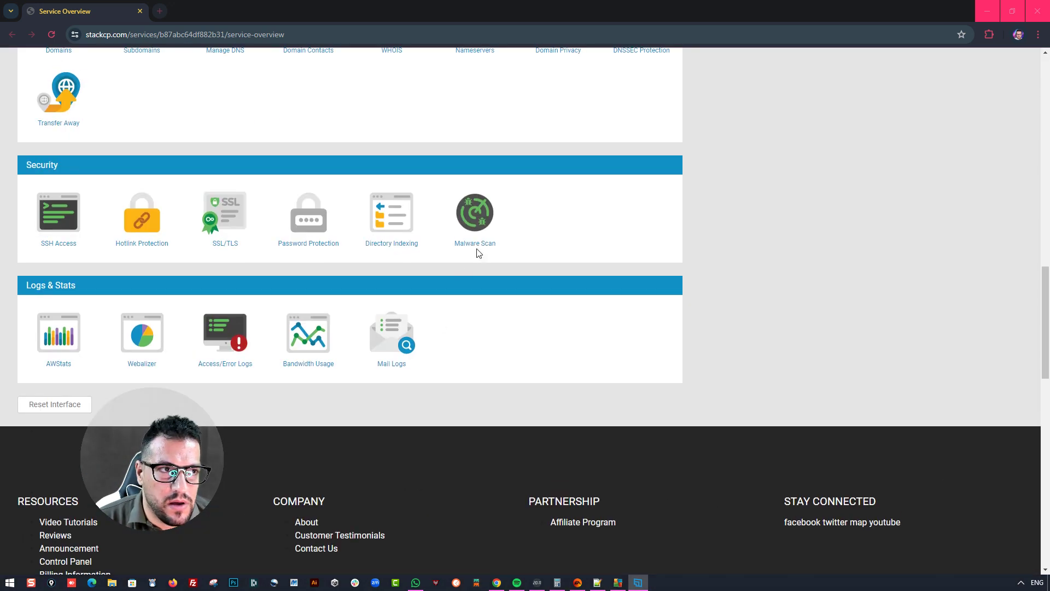
pyautogui.scroll(-1, 500, 257)
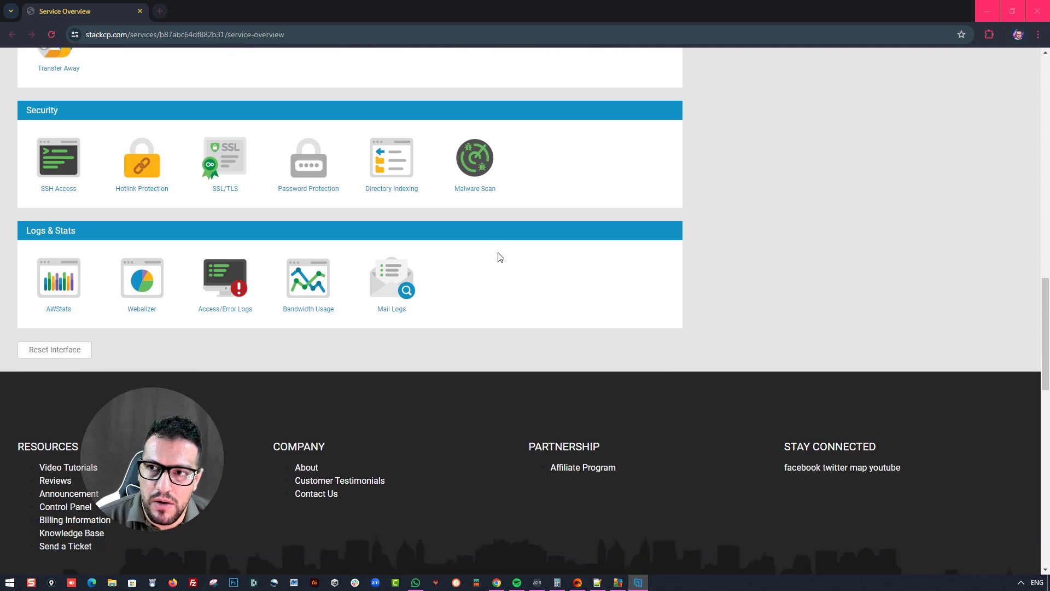
pyautogui.scroll(-7, 468, 215)
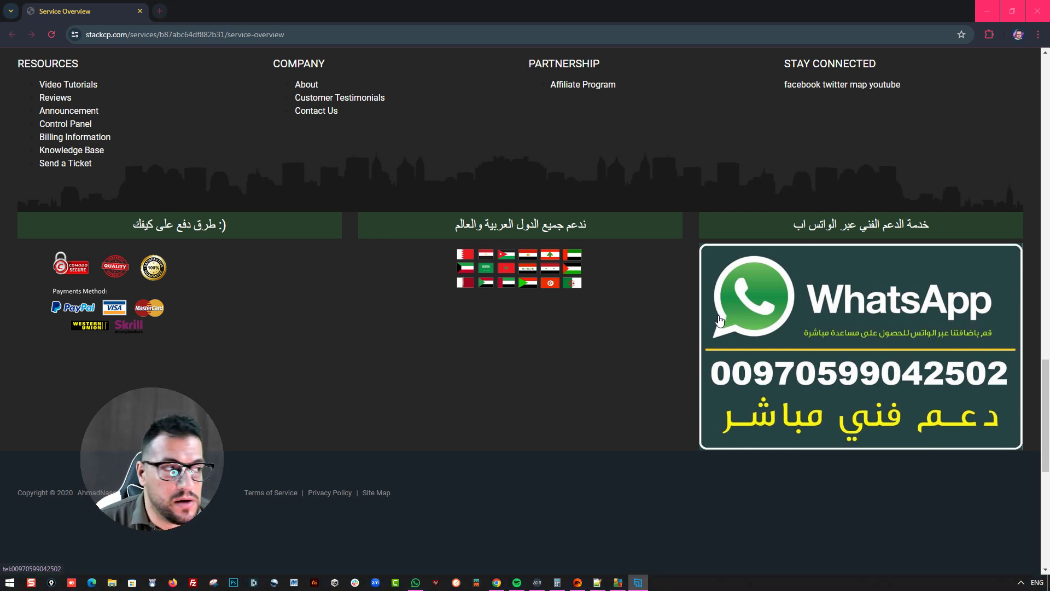
pyautogui.scroll(2, 938, 351)
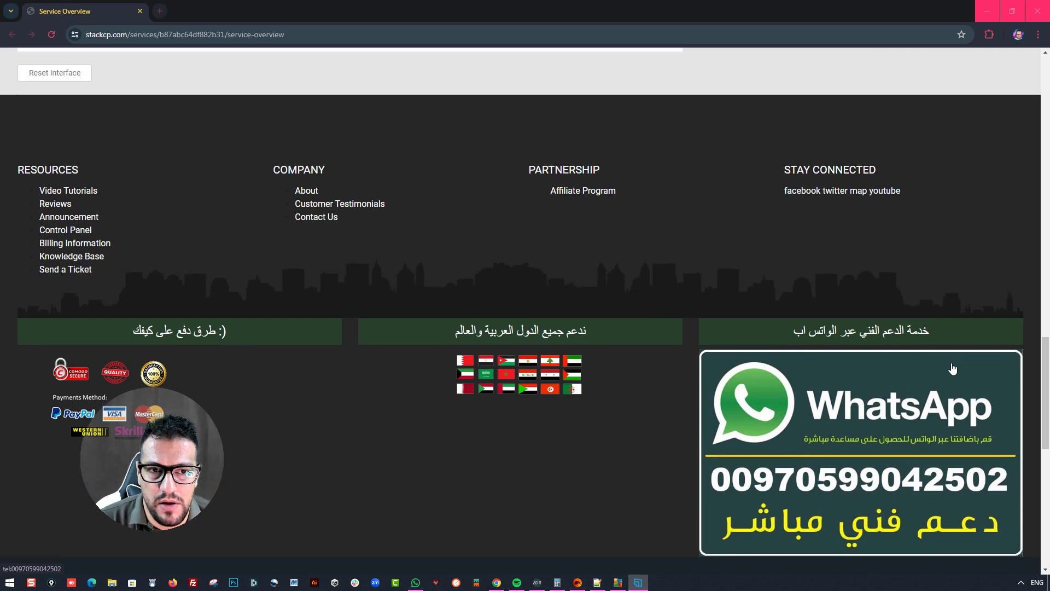
pyautogui.scroll(-1, 952, 369)
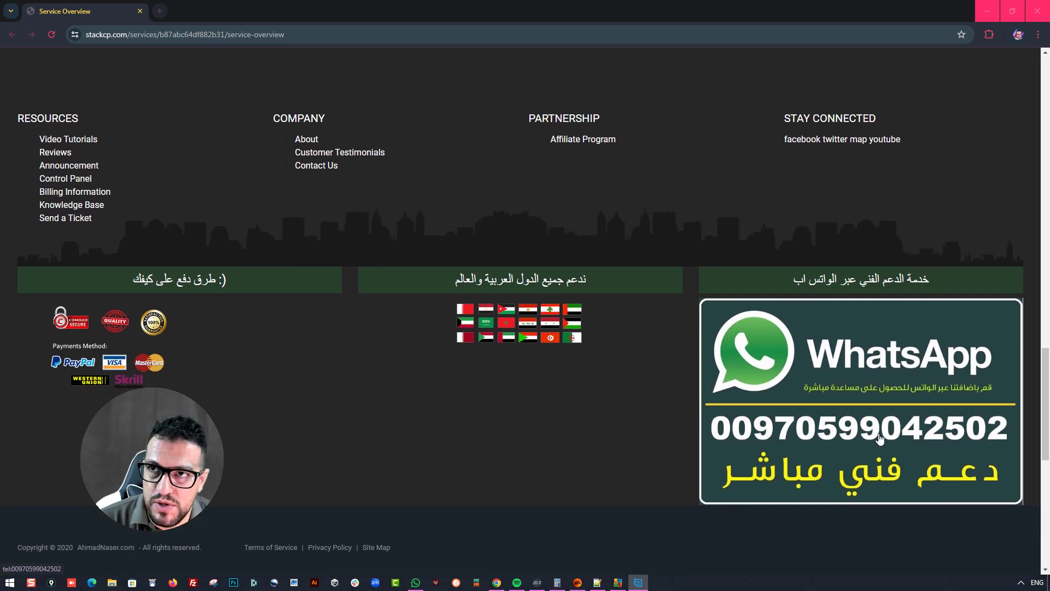
pyautogui.scroll(3, 873, 298)
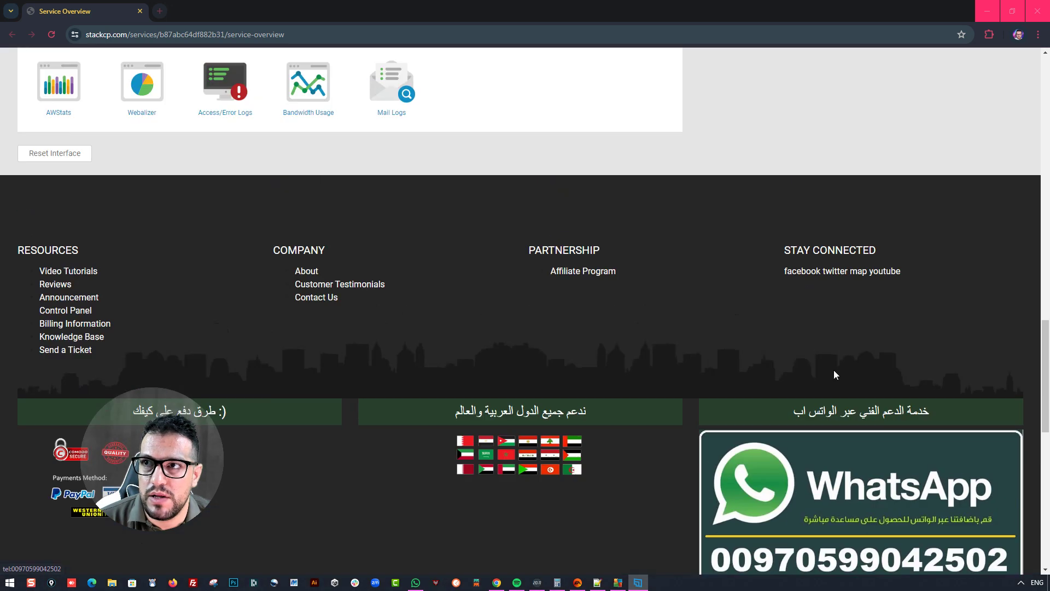
pyautogui.scroll(1, 328, 366)
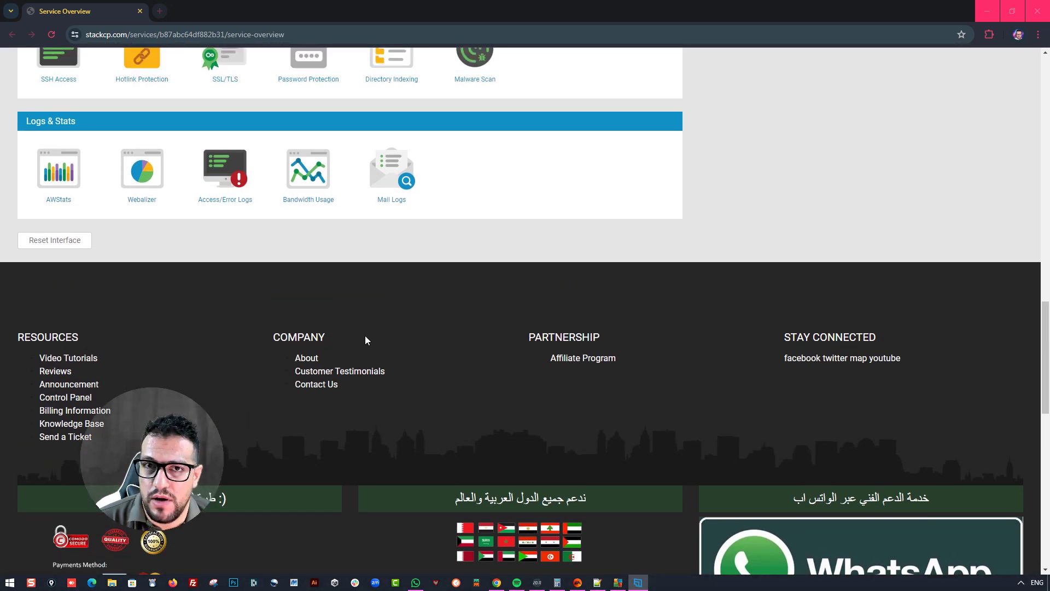
pyautogui.scroll(20, 365, 336)
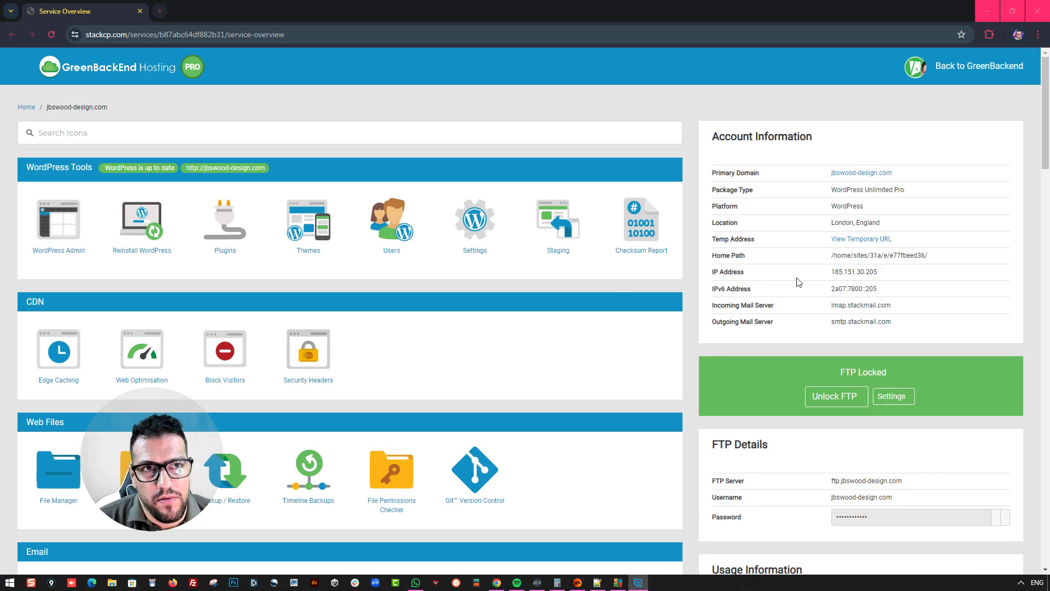
# Open the primary domain jbswood-design.com in a separate tab, return to the service overview and dismiss the AVG threat alert
pyautogui.rightClick(856, 174)
pyautogui.click(877, 187)
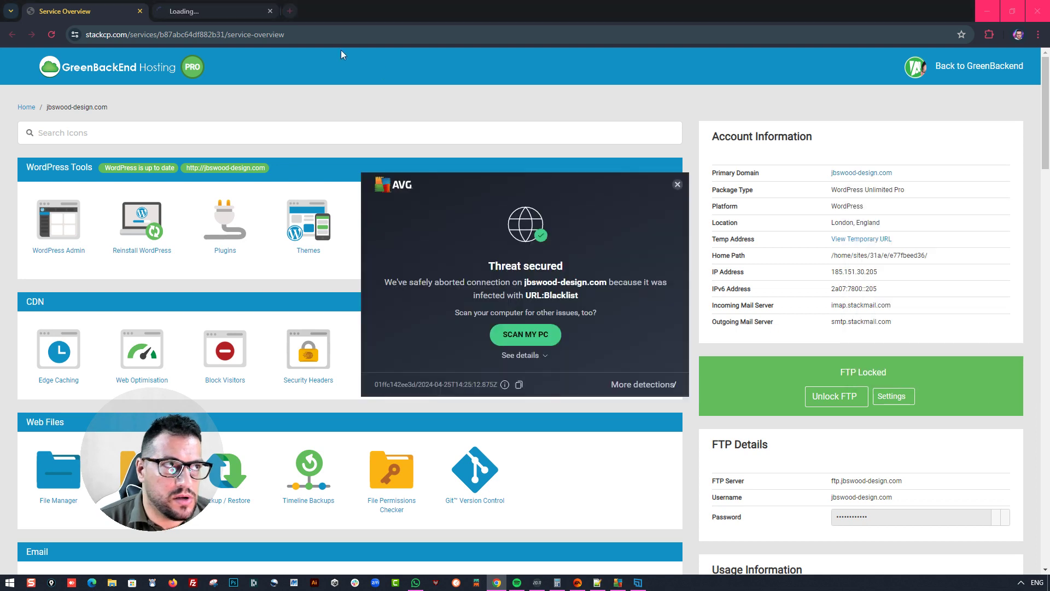
pyautogui.click(213, 11)
pyautogui.click(64, 7)
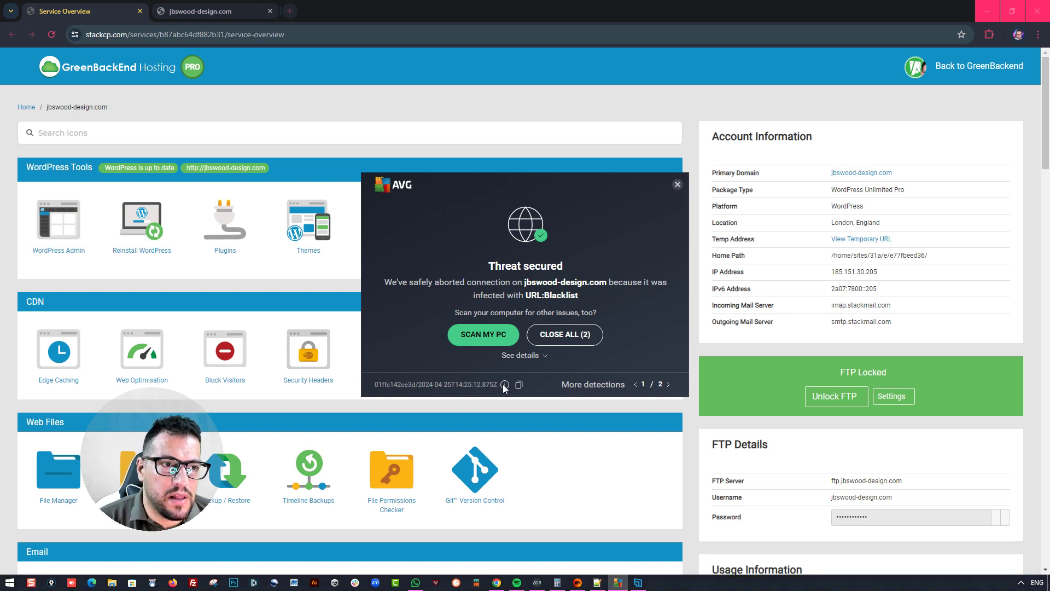
pyautogui.click(677, 184)
# Open the Malware Scan tool from the Security section in a separate tab and check the scan result
pyautogui.scroll(-15, 607, 323)
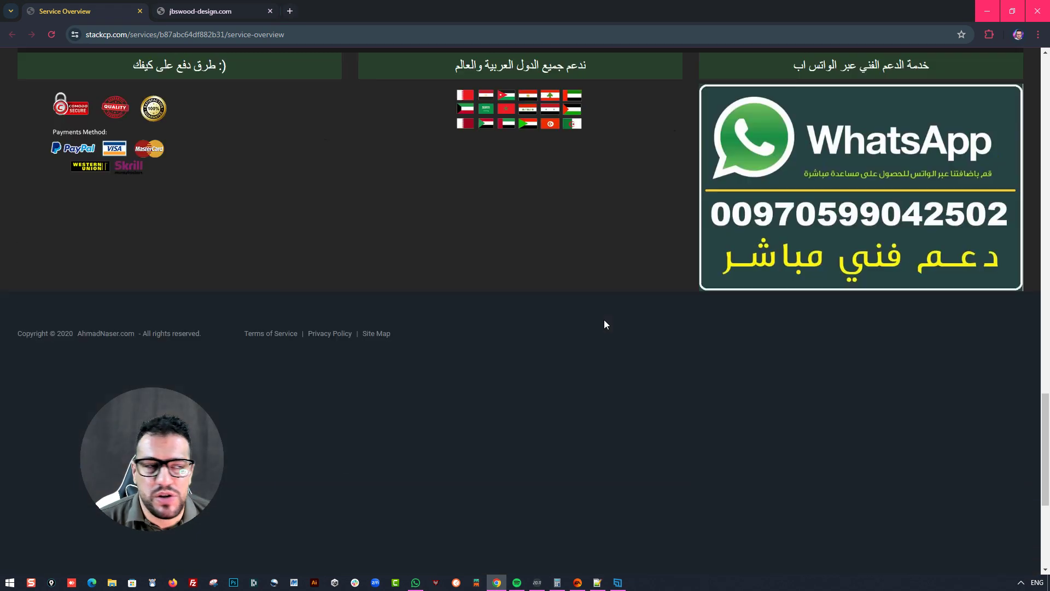
pyautogui.scroll(13, 602, 320)
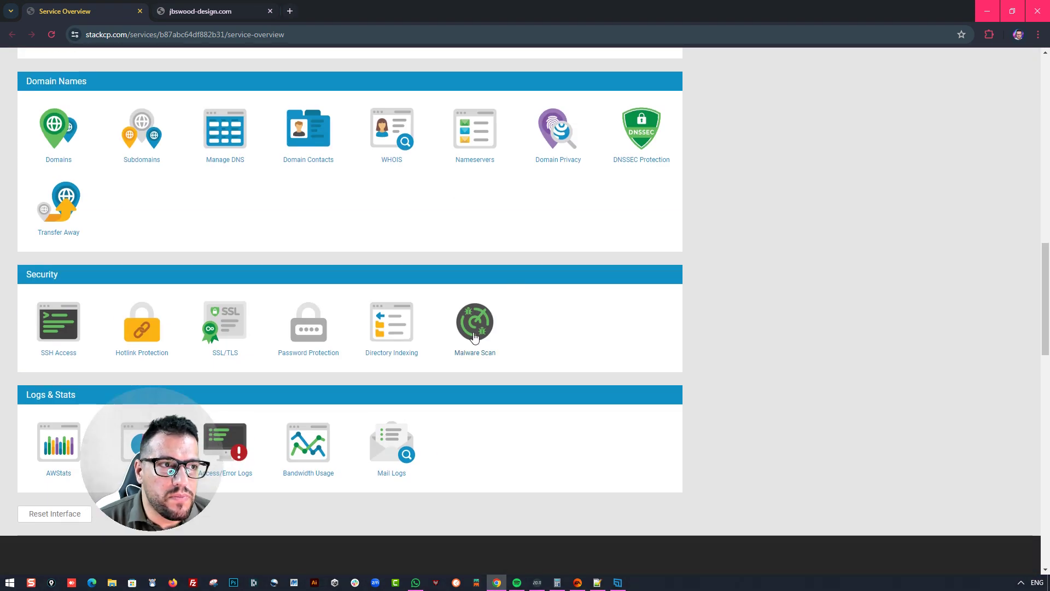
pyautogui.rightClick(470, 323)
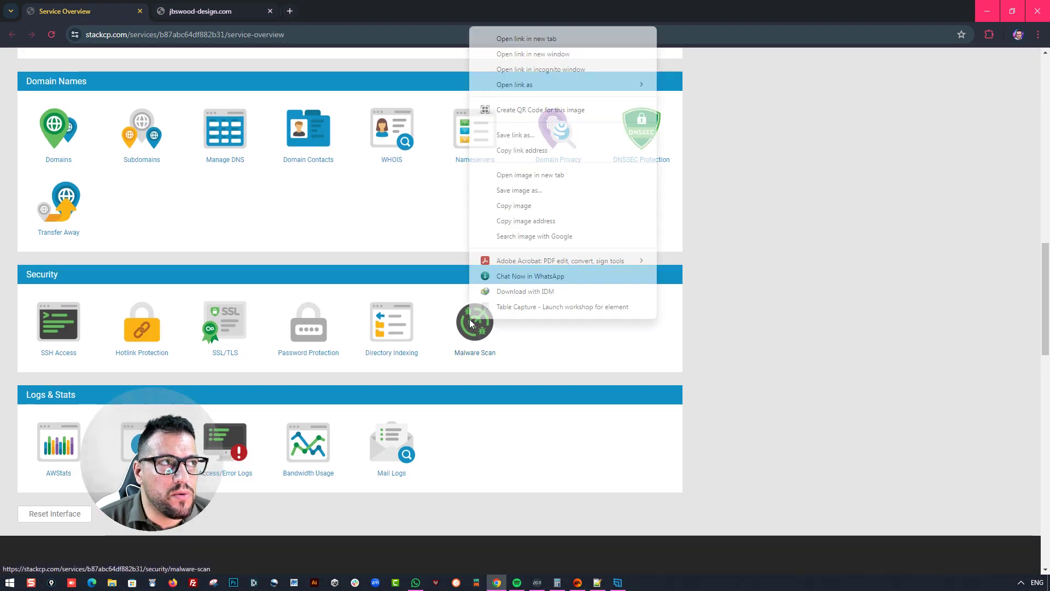
pyautogui.click(521, 39)
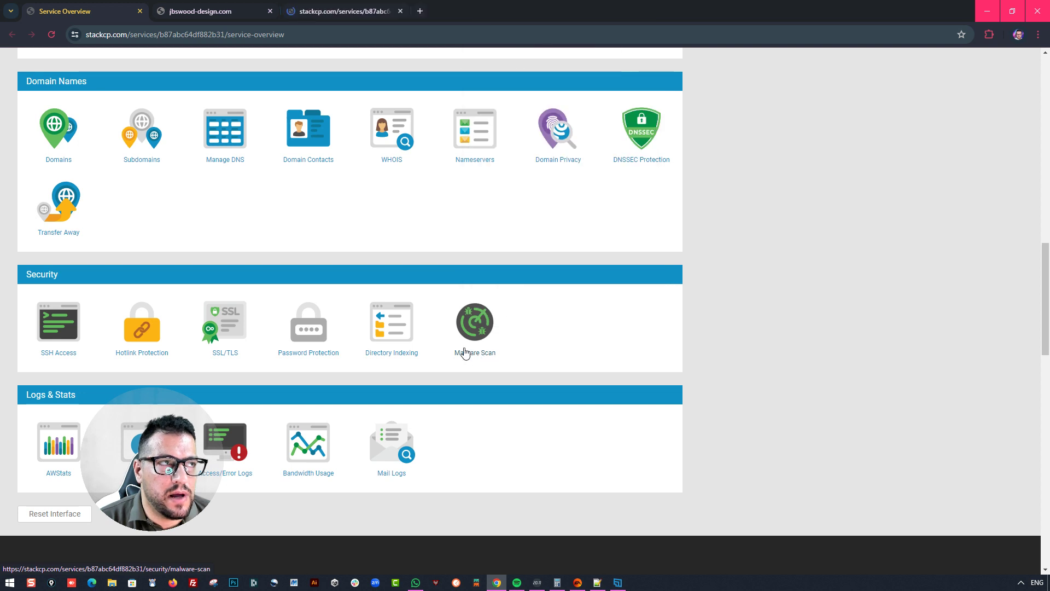
pyautogui.click(328, 11)
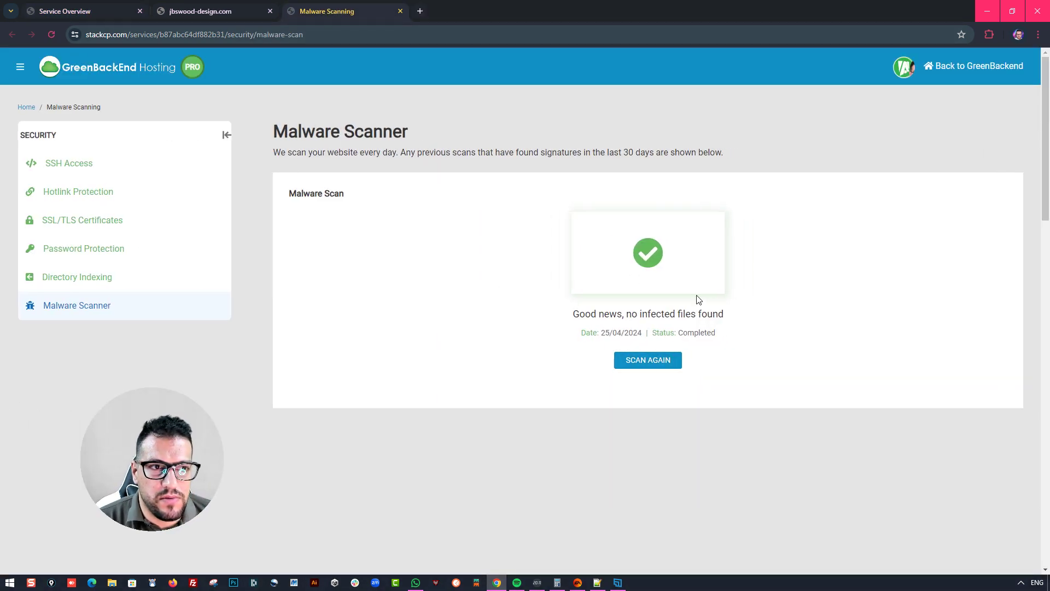
pyautogui.moveTo(578, 314); pyautogui.dragTo(722, 315)
pyautogui.click(704, 318)
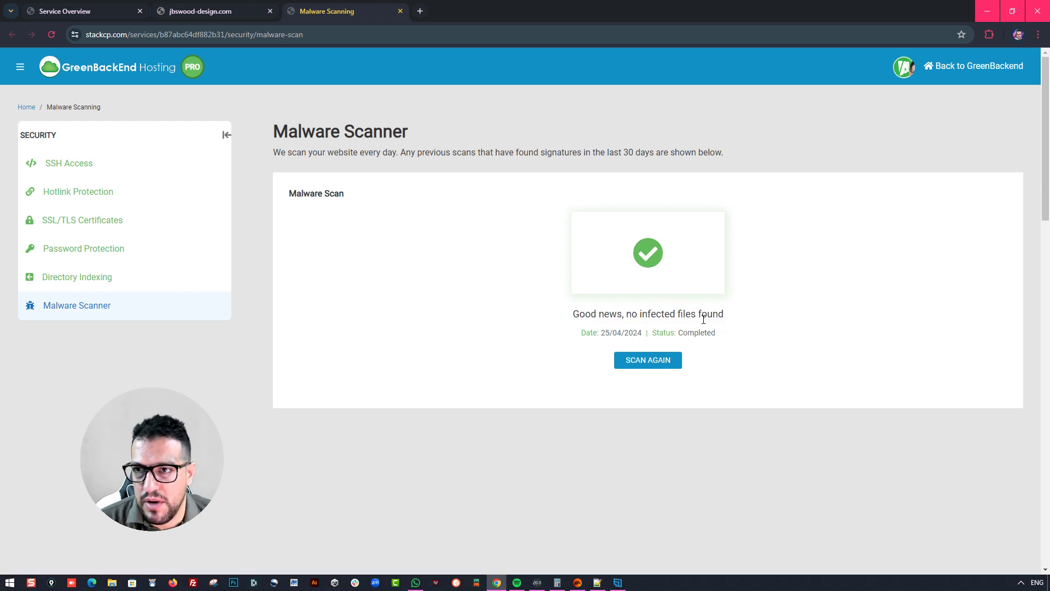
# Return to the service overview and copy the IPv6 address from the account information
pyautogui.click(76, 12)
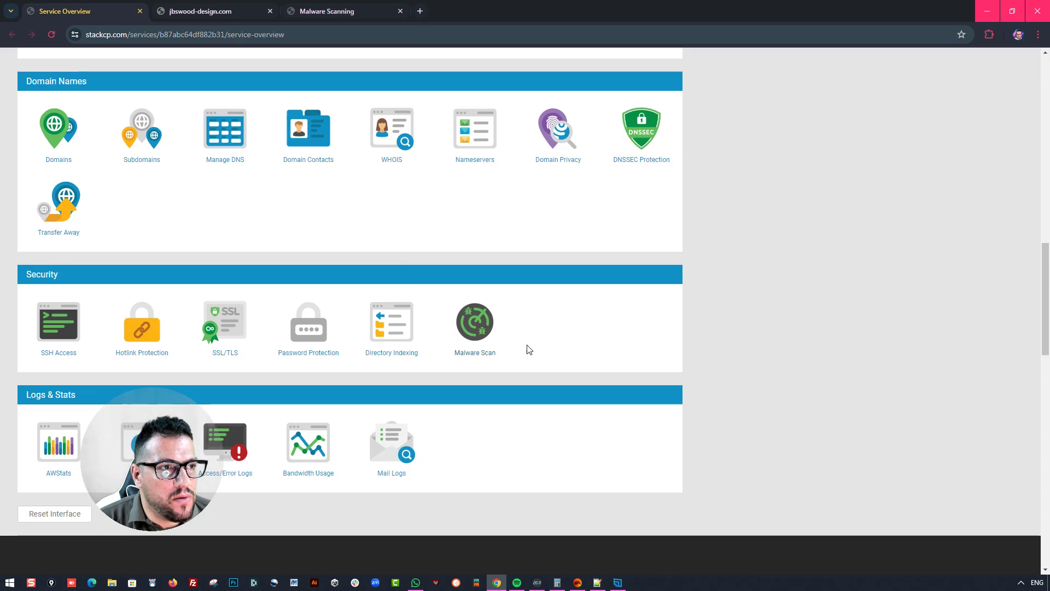
pyautogui.scroll(10, 527, 347)
pyautogui.scroll(-5, 250, 325)
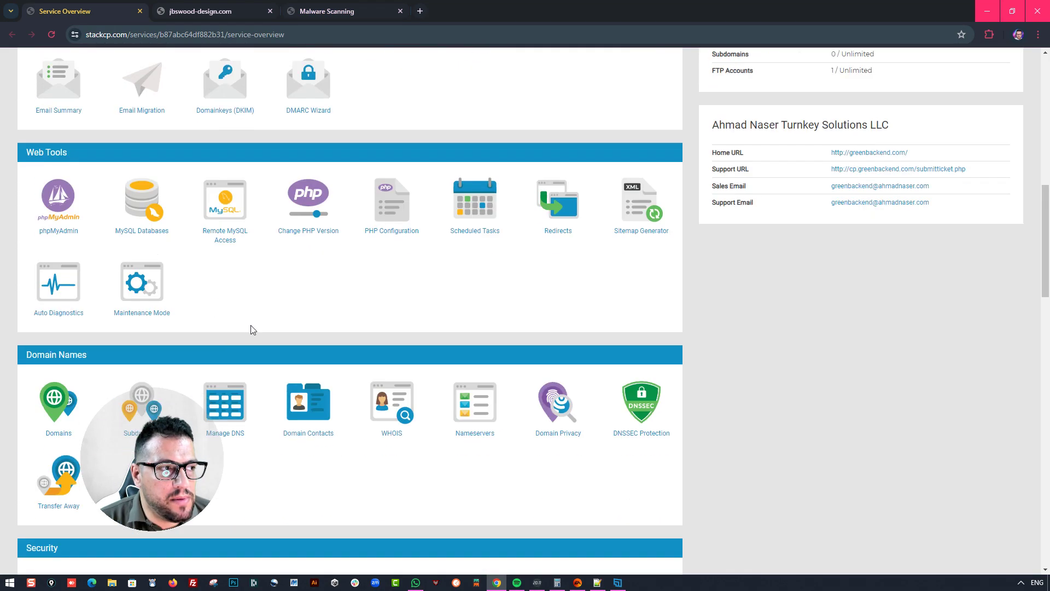
pyautogui.scroll(10, 273, 327)
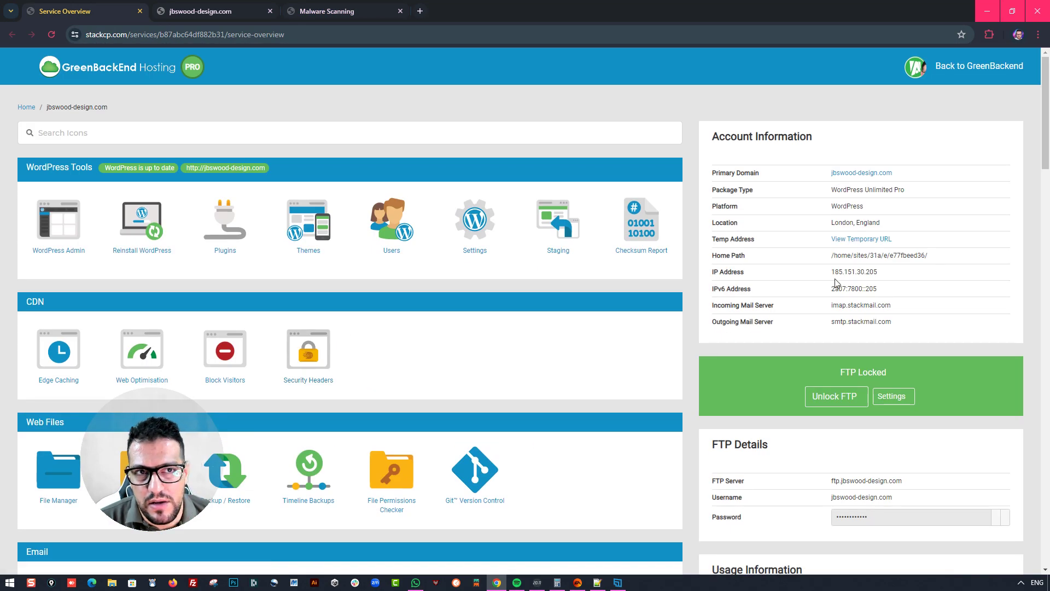
pyautogui.moveTo(831, 271); pyautogui.dragTo(814, 293)
pyautogui.rightClick(864, 275)
pyautogui.click(856, 287)
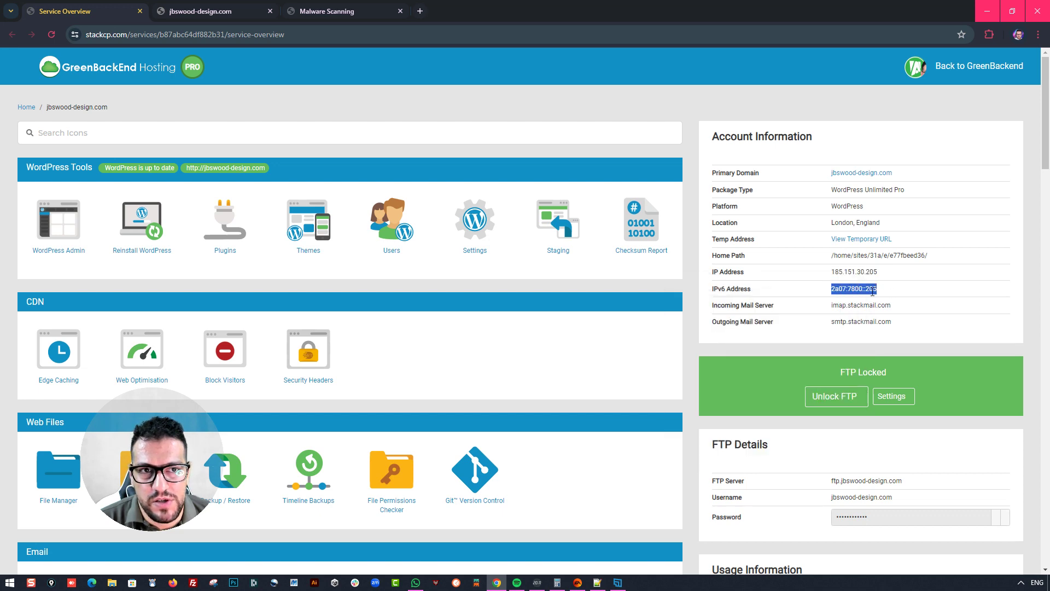
# Open the Manage DNS page for jbswood-design.com and search its records for the copied IPv6 address 2a07:7800::205
pyautogui.scroll(-7, 76, 476)
pyautogui.scroll(-4, 327, 436)
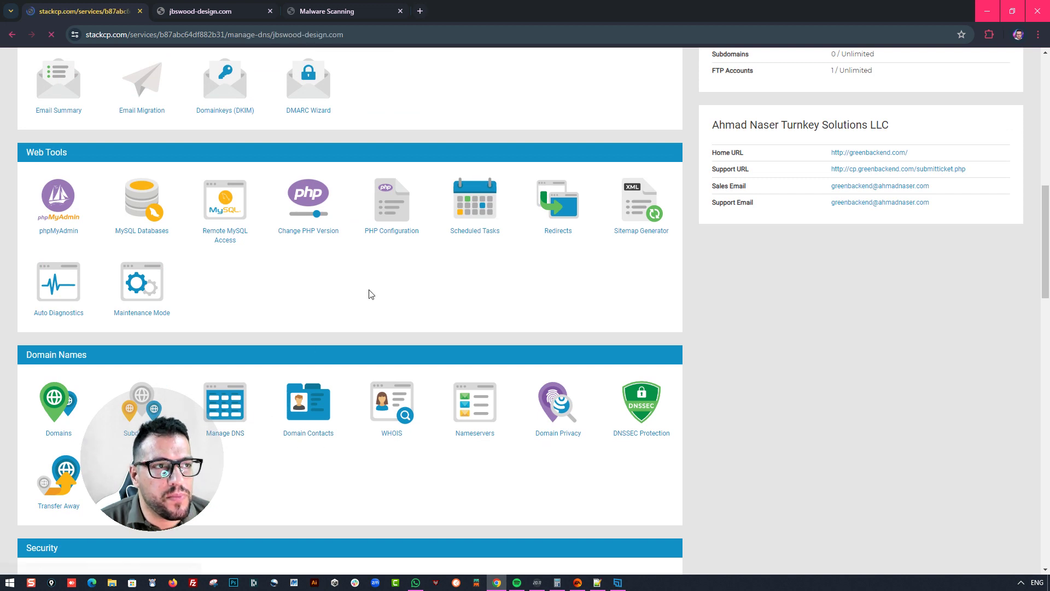
pyautogui.scroll(-1, 765, 301)
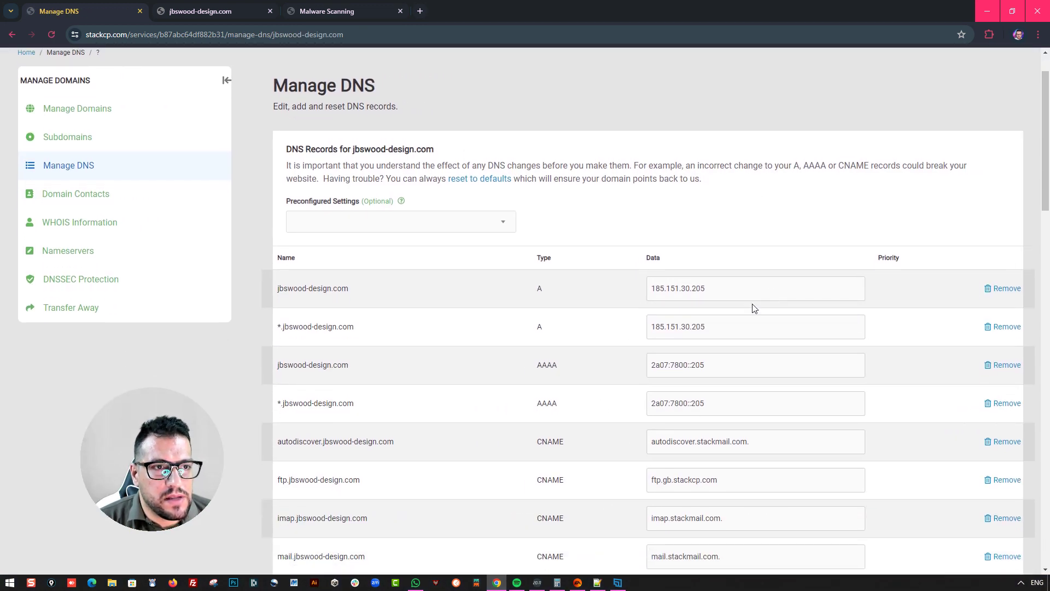
pyautogui.hotkey('ctrl', 'f')
pyautogui.hotkey('ctrl', 'v')
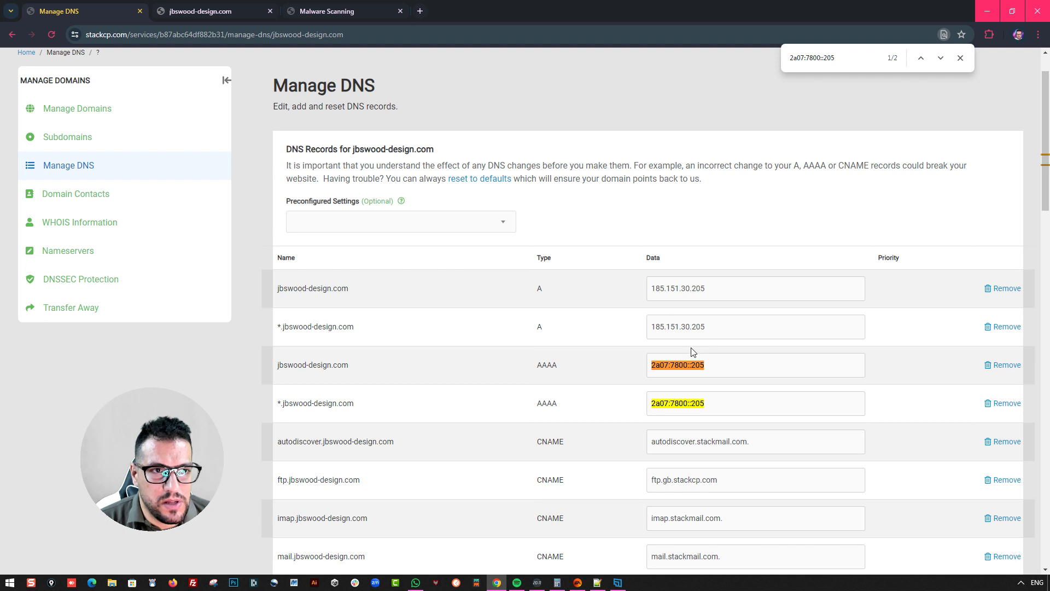
pyautogui.scroll(-3, 686, 421)
pyautogui.scroll(-3, 685, 421)
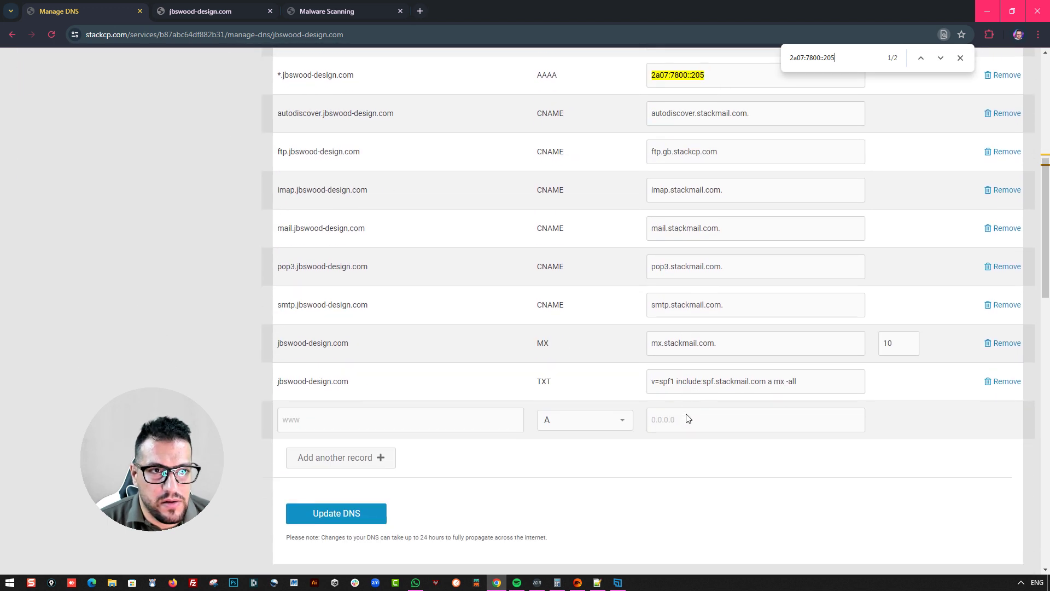
pyautogui.scroll(8, 629, 328)
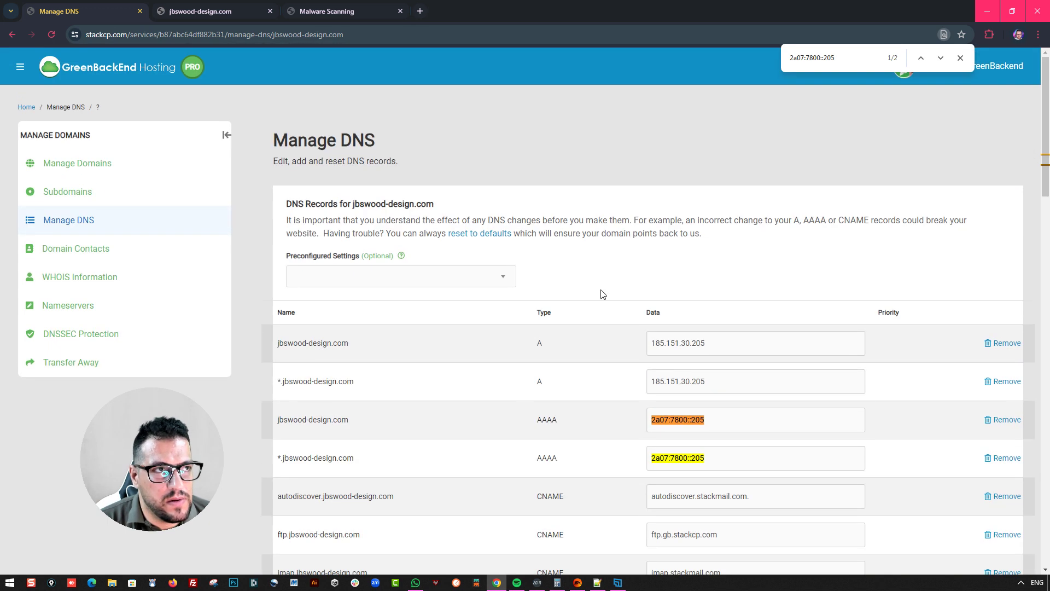
# Open the site's File Manager, and open the jbswood-design.com service overview in a separate tab
pyautogui.click(26, 107)
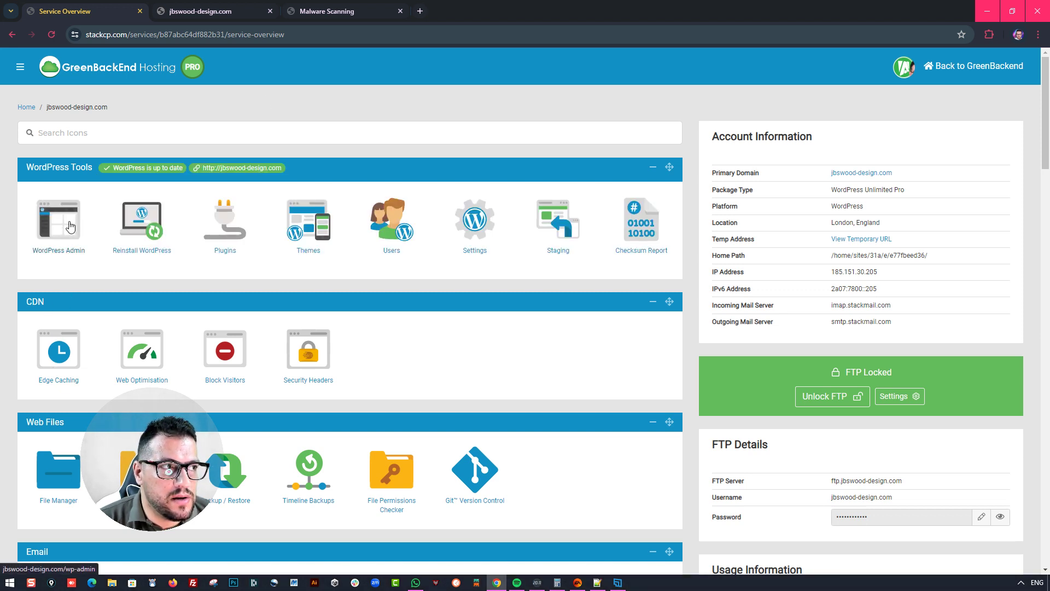
pyautogui.scroll(-1, 55, 410)
pyautogui.click(57, 405)
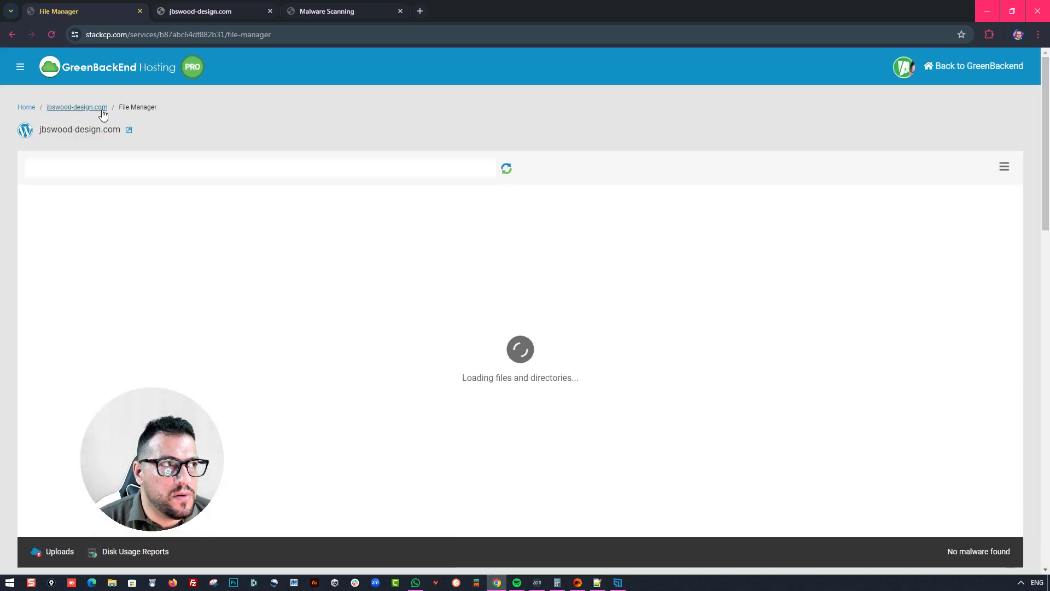
pyautogui.middleClick(103, 115)
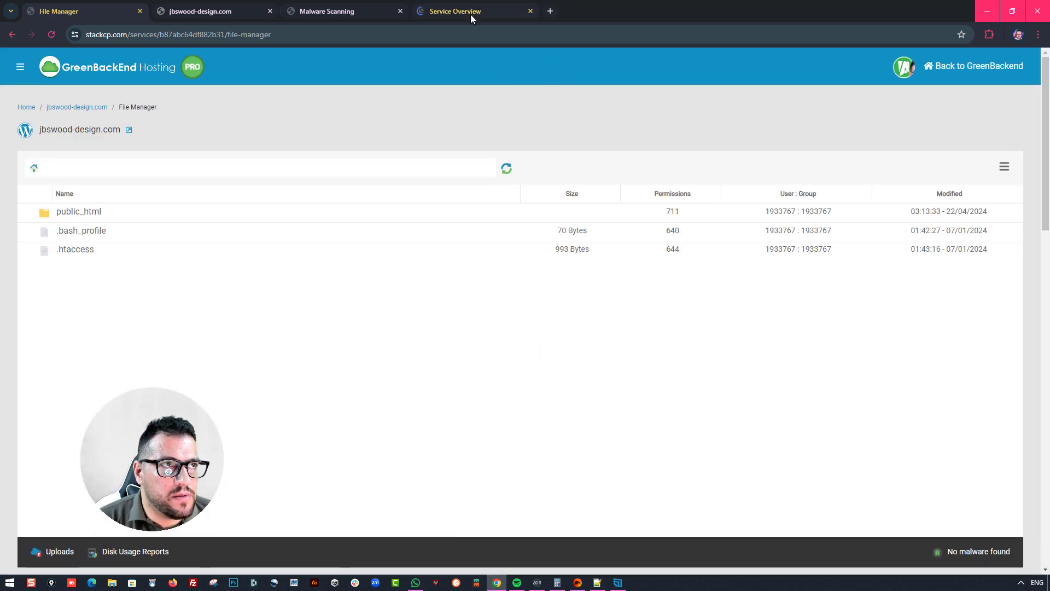
pyautogui.click(470, 15)
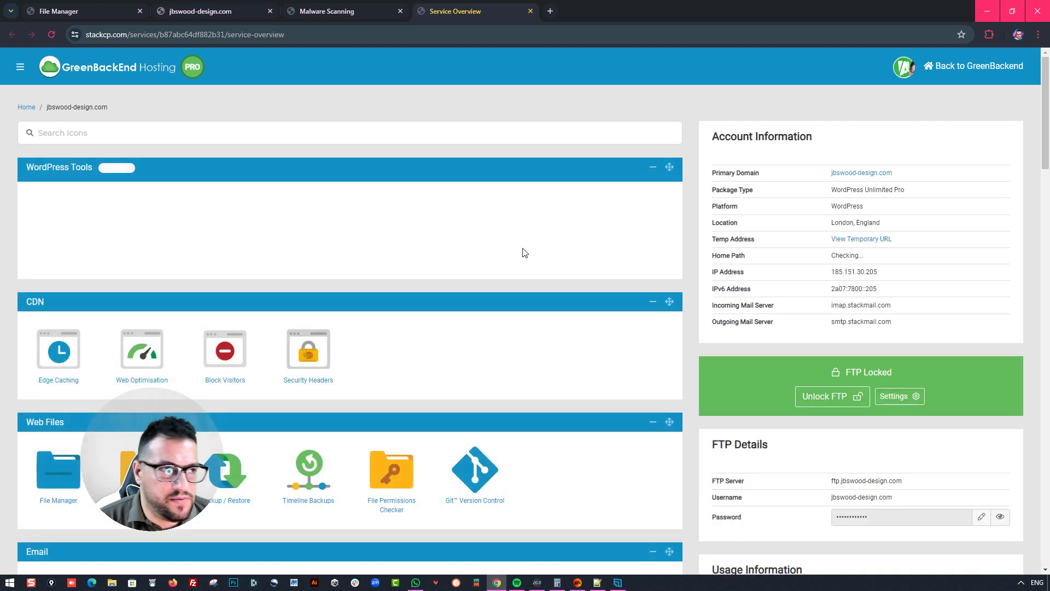
# Dismiss the saved-login prompt, open the WordPress Checksum Report and rerun the core file integrity check
pyautogui.scroll(-1, 481, 300)
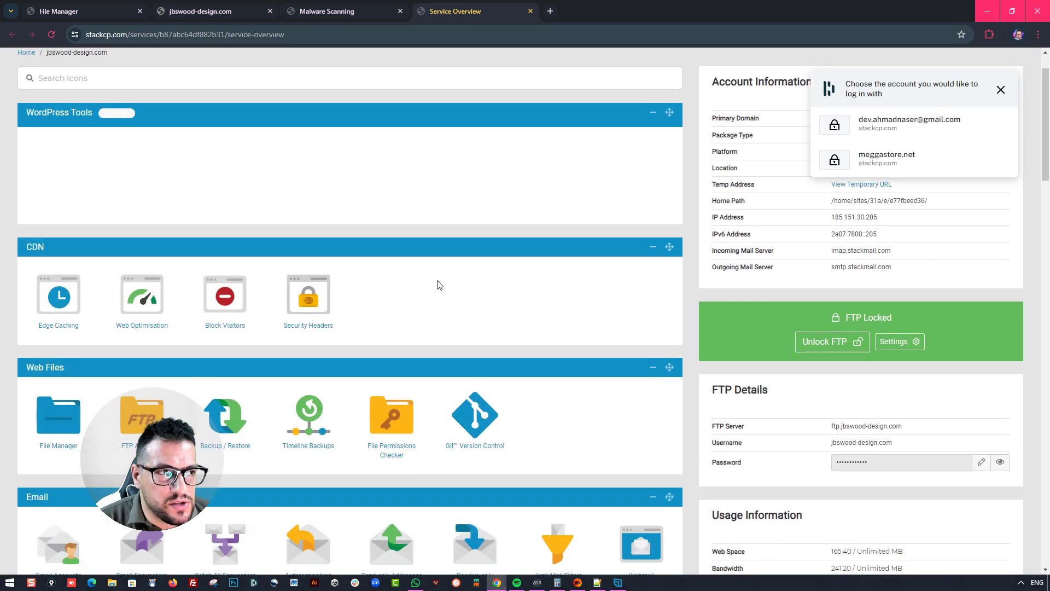
pyautogui.click(1000, 91)
pyautogui.scroll(-1, 430, 299)
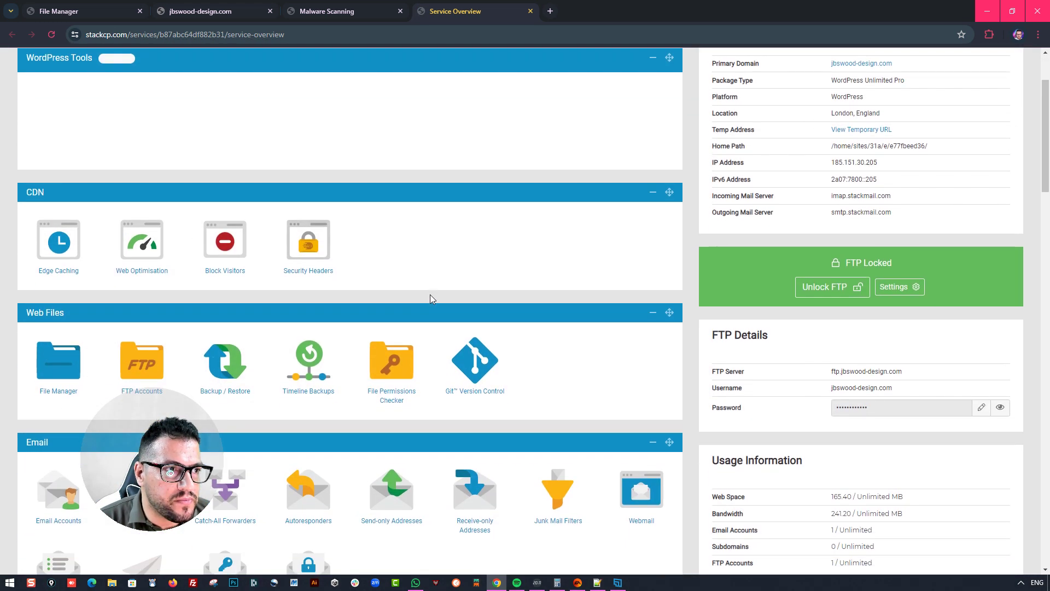
pyautogui.scroll(-1, 430, 298)
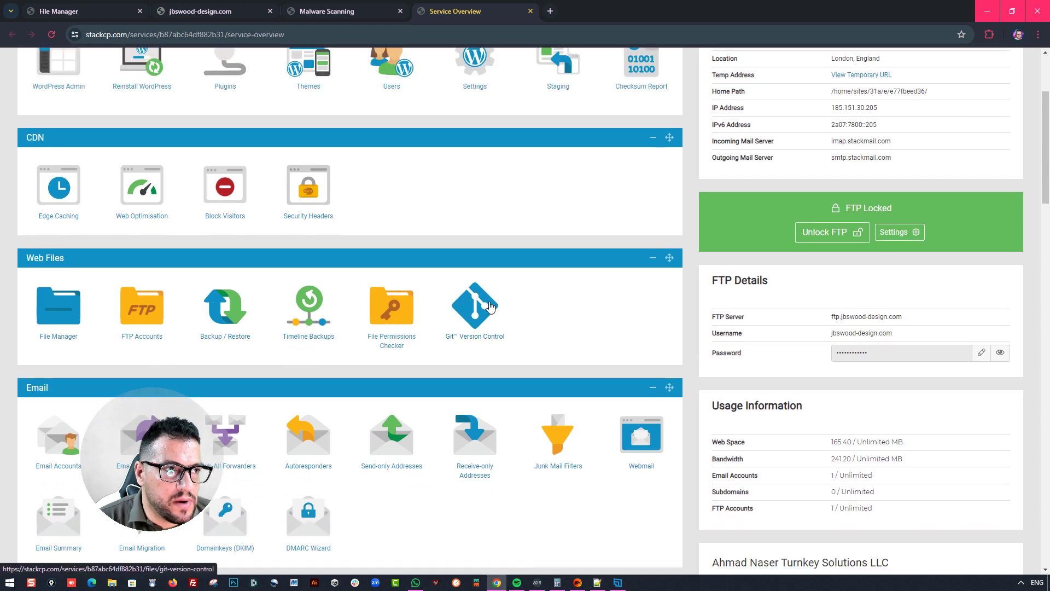
pyautogui.scroll(3, 489, 306)
pyautogui.click(641, 229)
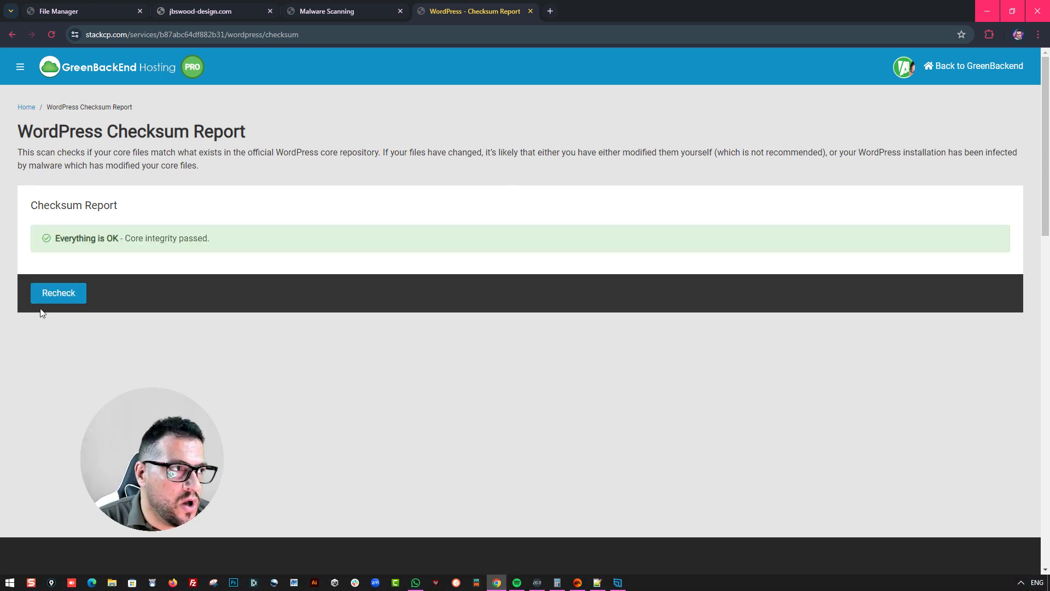
pyautogui.click(49, 299)
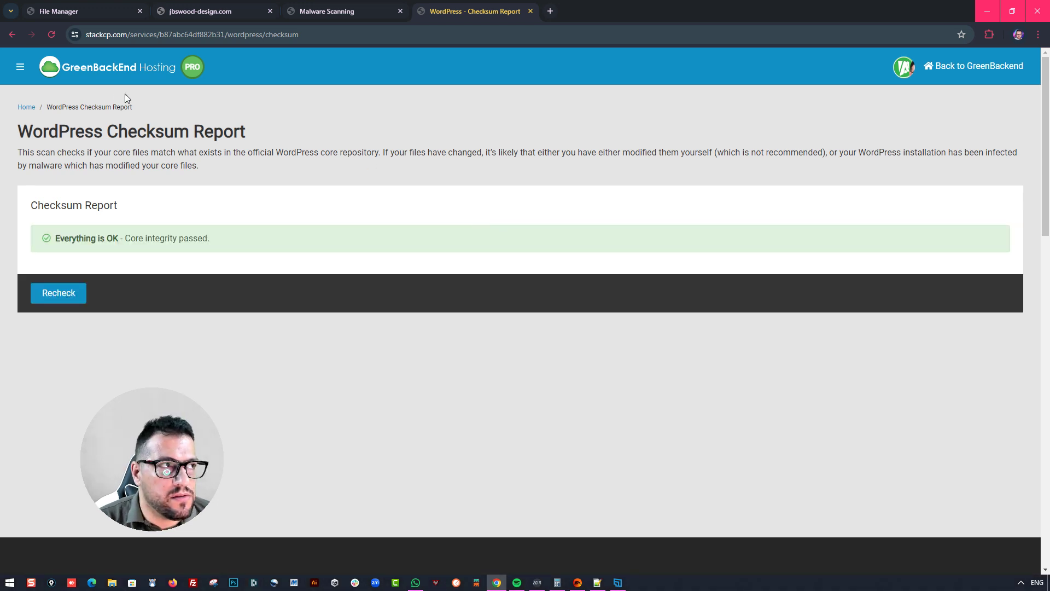
# Return to the service overview, sign in to phpMyAdmin on wpdb-30.hosting.stackcp.net, and open the b2_options table
pyautogui.click(25, 107)
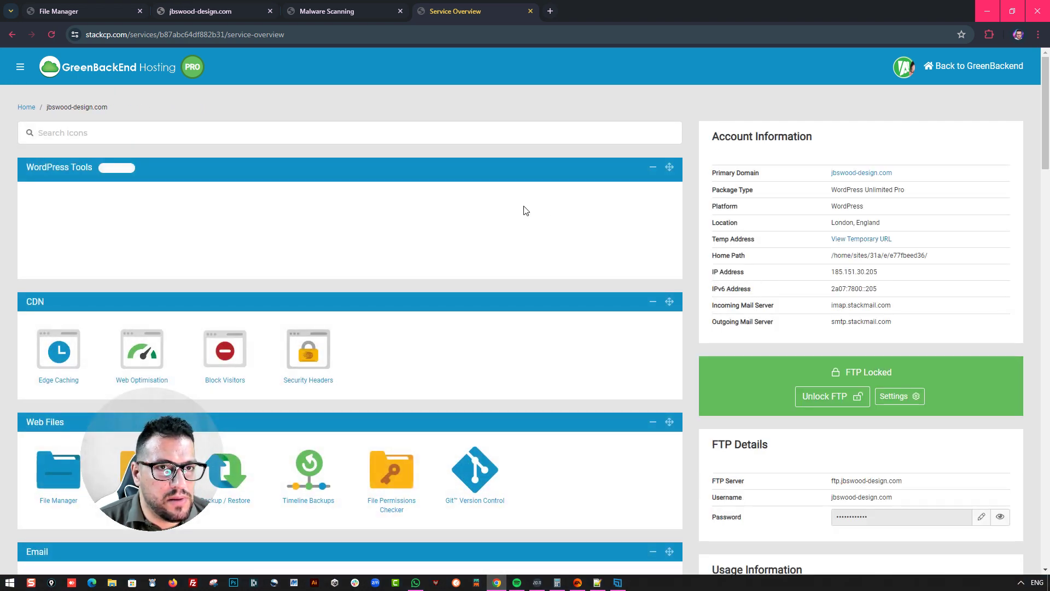
pyautogui.scroll(-9, 436, 221)
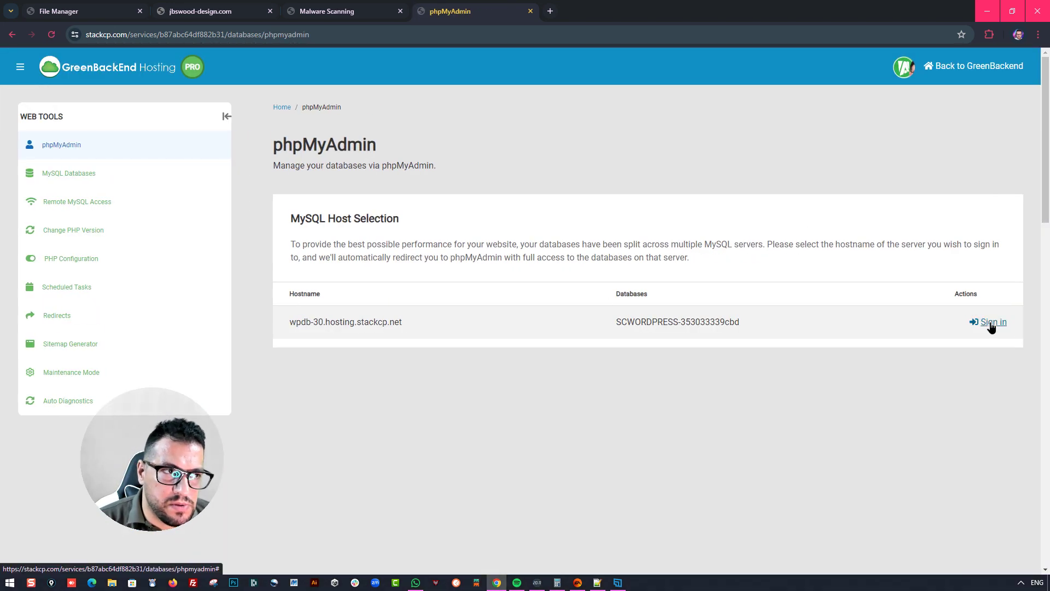
pyautogui.click(992, 322)
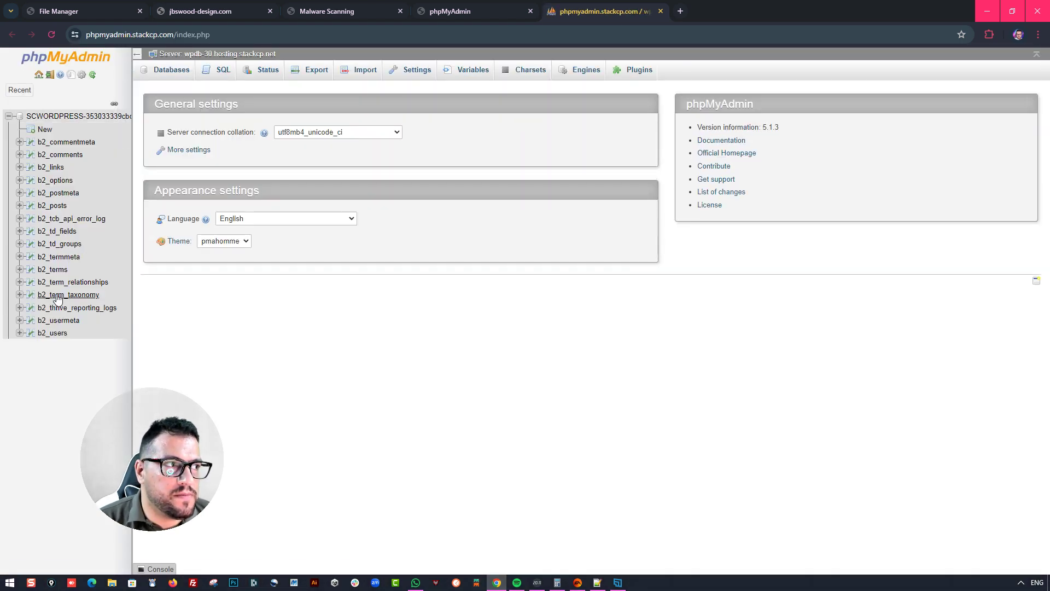
pyautogui.click(56, 184)
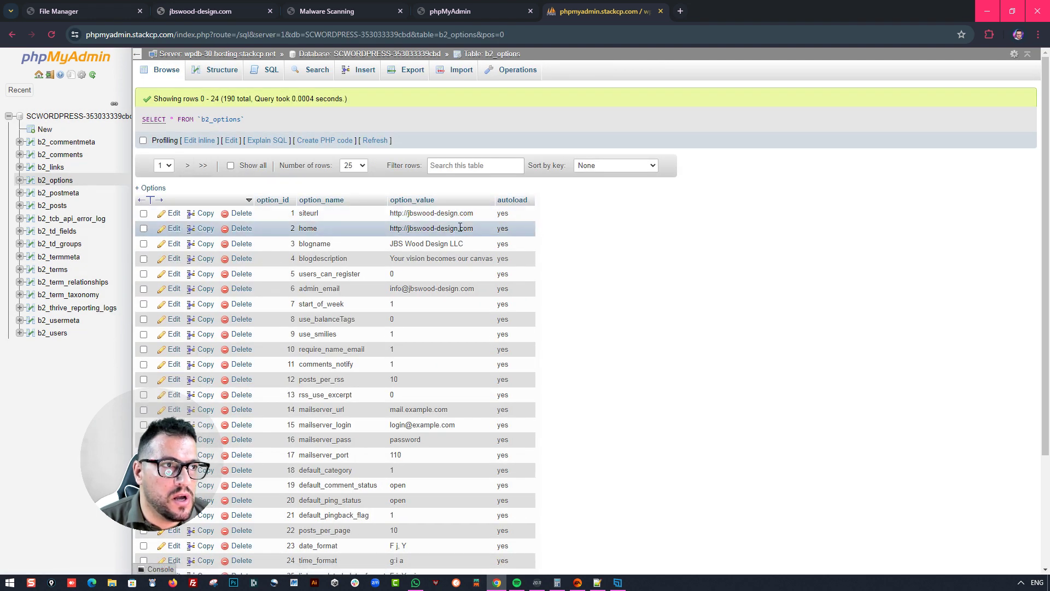
pyautogui.doubleClick(447, 213)
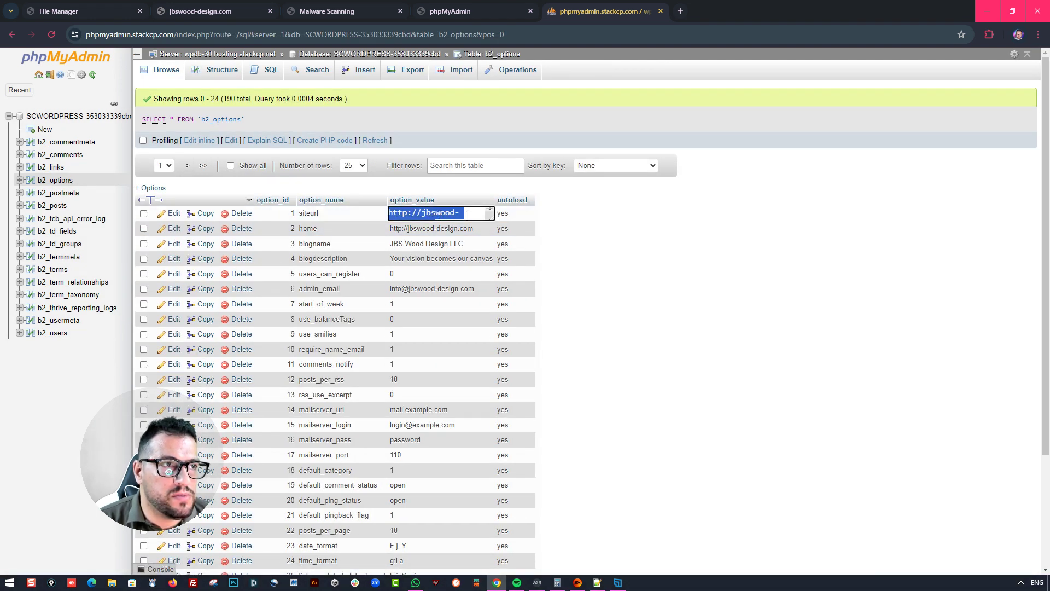
pyautogui.click(680, 11)
pyautogui.hotkey('ctrl', 'v')
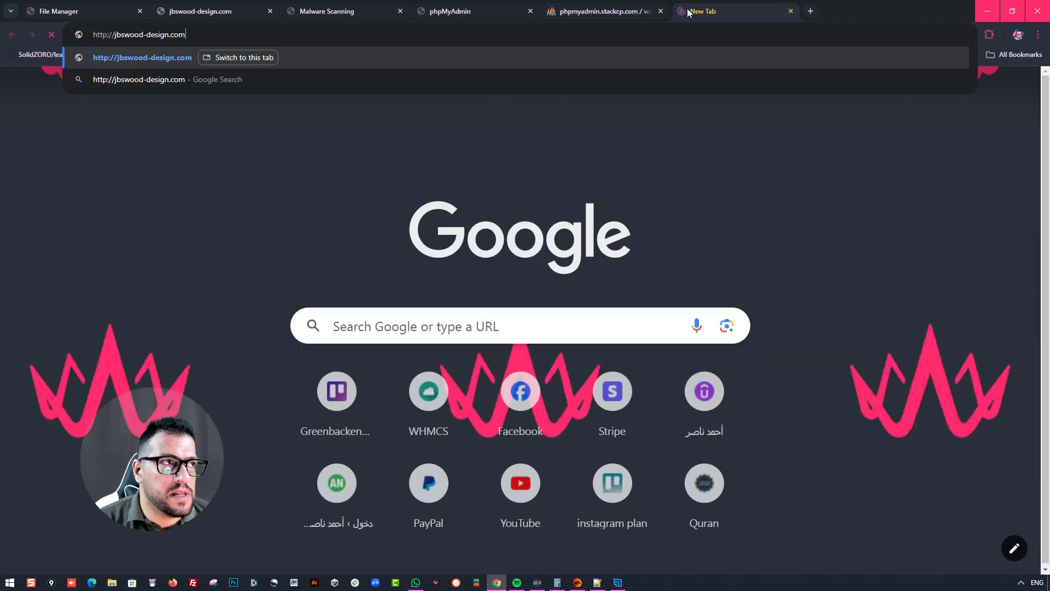
pyautogui.press('Return')
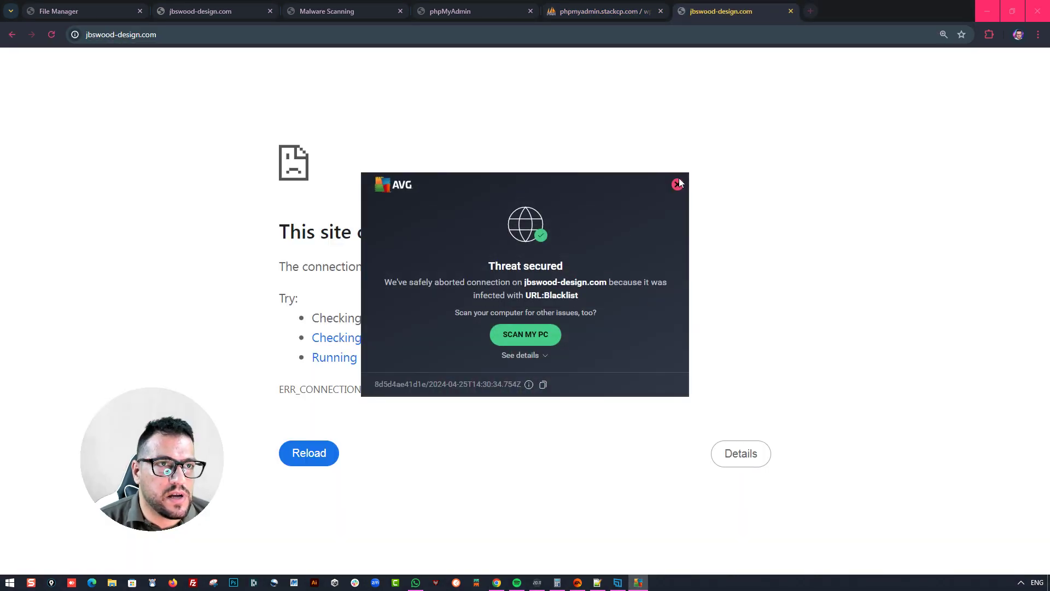
pyautogui.click(678, 184)
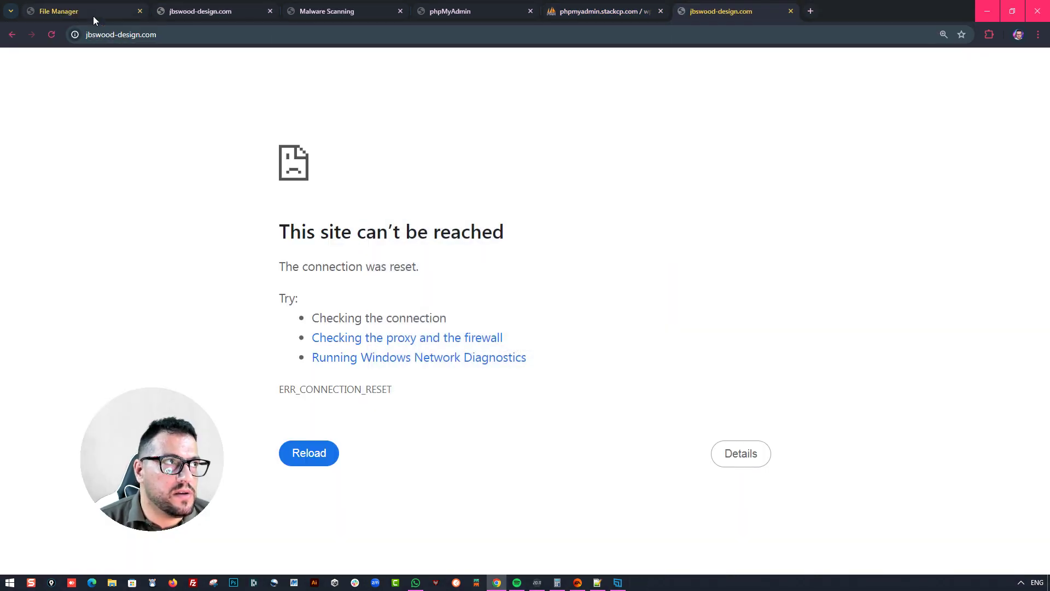
# Open index.php from public_html in the File Manager, inspect its wp-blog-header.php require line, and close the file unchanged
pyautogui.click(93, 14)
pyautogui.doubleClick(79, 214)
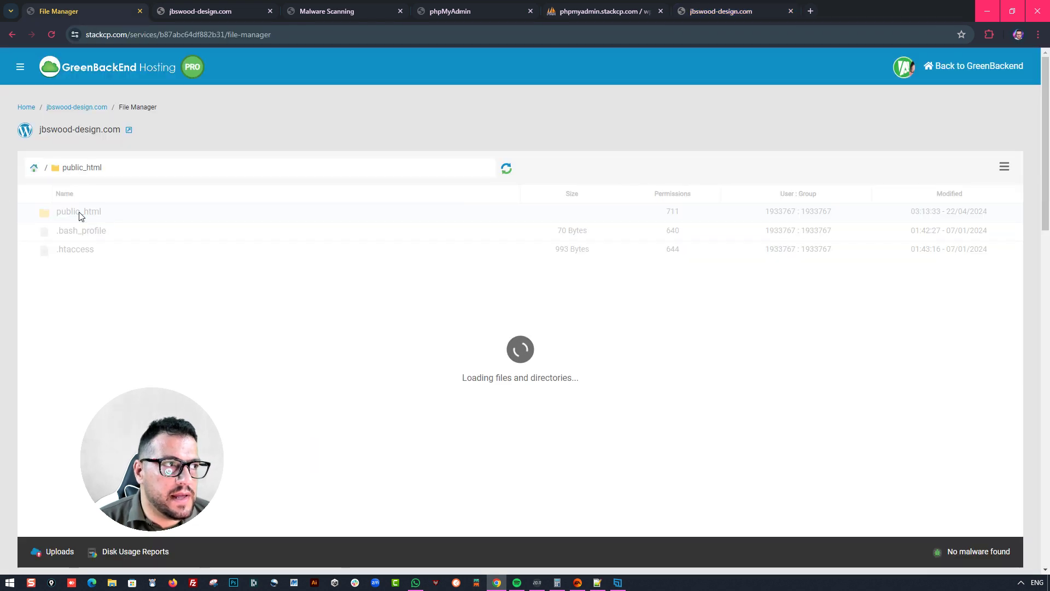
pyautogui.scroll(-5, 312, 312)
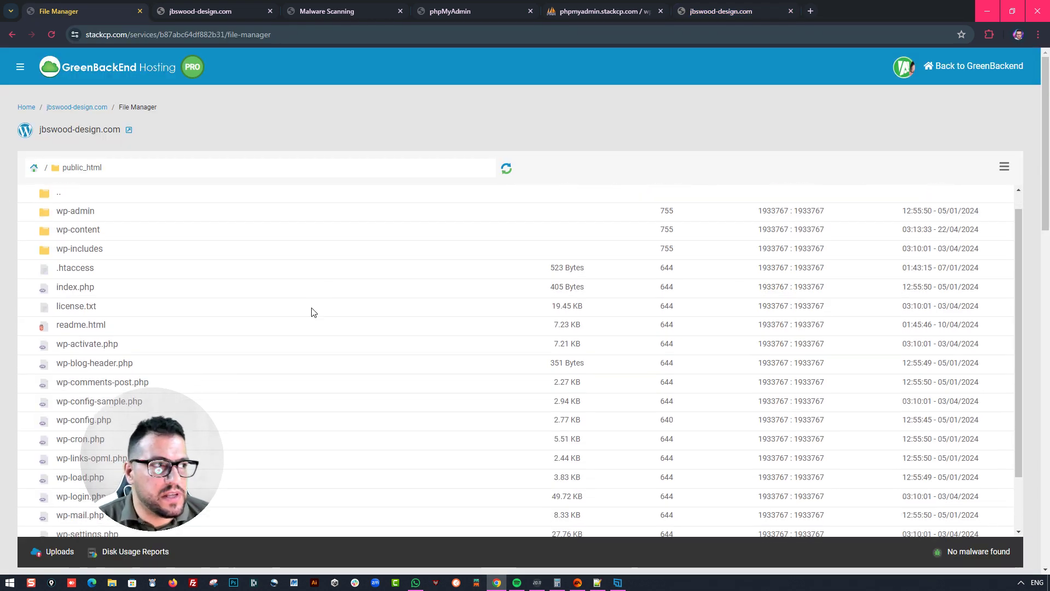
pyautogui.scroll(5, 182, 359)
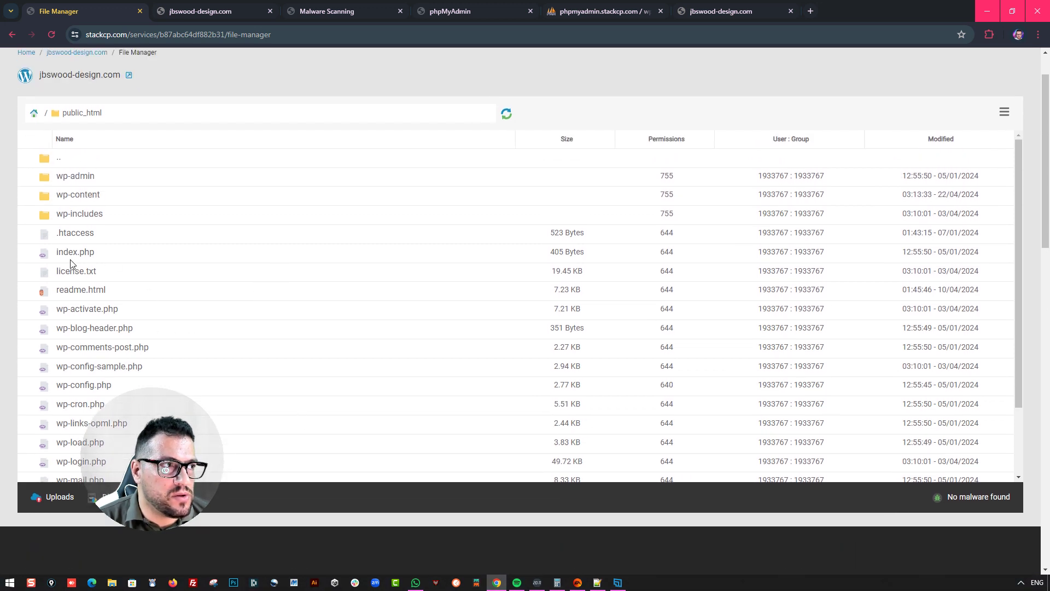
pyautogui.rightClick(68, 258)
pyautogui.click(101, 265)
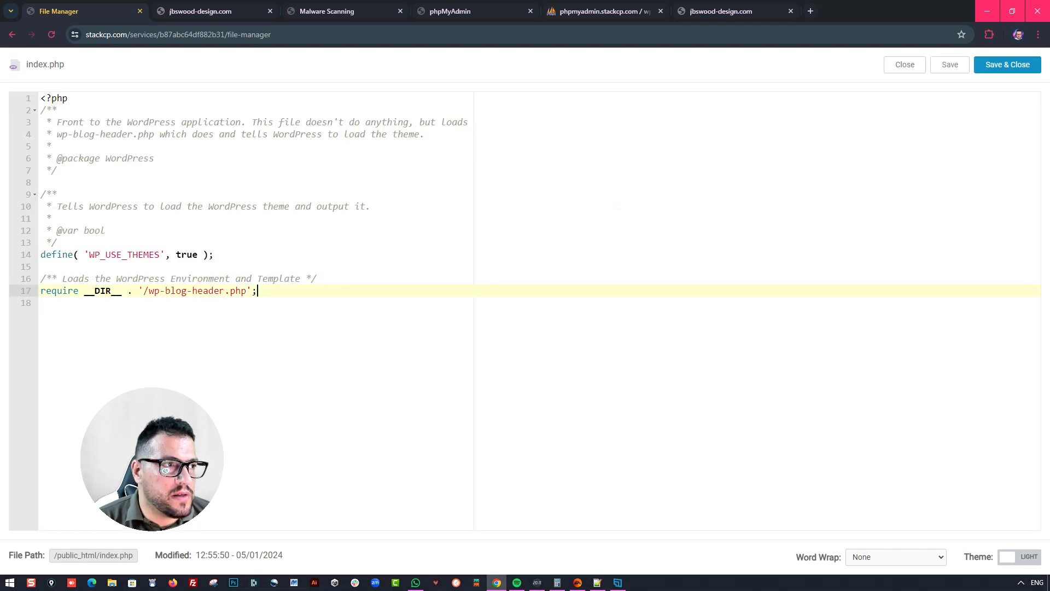
pyautogui.moveTo(284, 294); pyautogui.dragTo(67, 291)
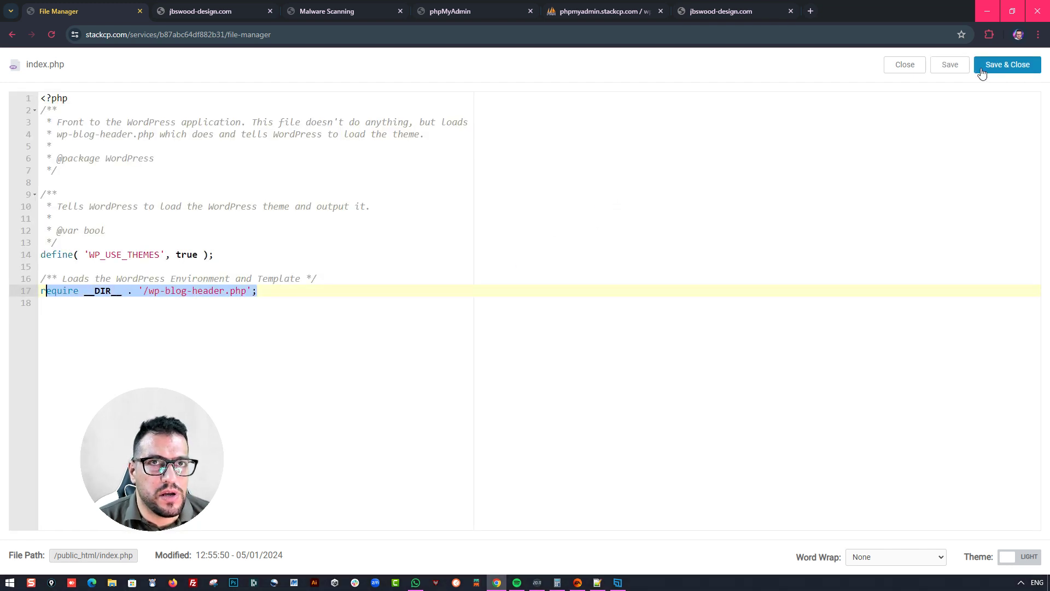
pyautogui.click(912, 70)
# Open wp-blog-header.php from public_html, inspect its wp-load.php require line, and close the file unchanged
pyautogui.scroll(-1, 147, 328)
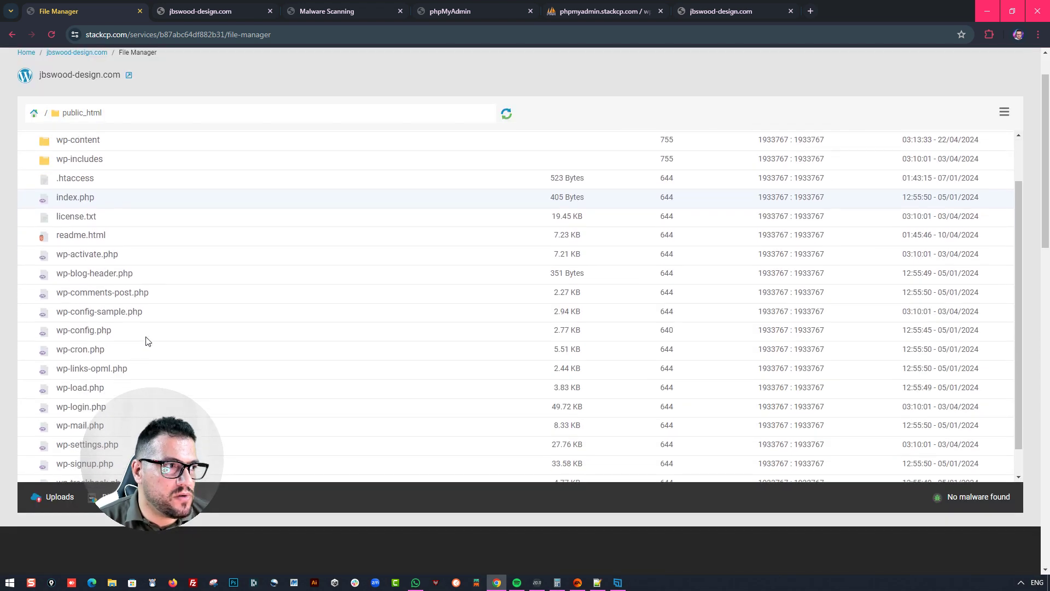
pyautogui.scroll(-5, 116, 390)
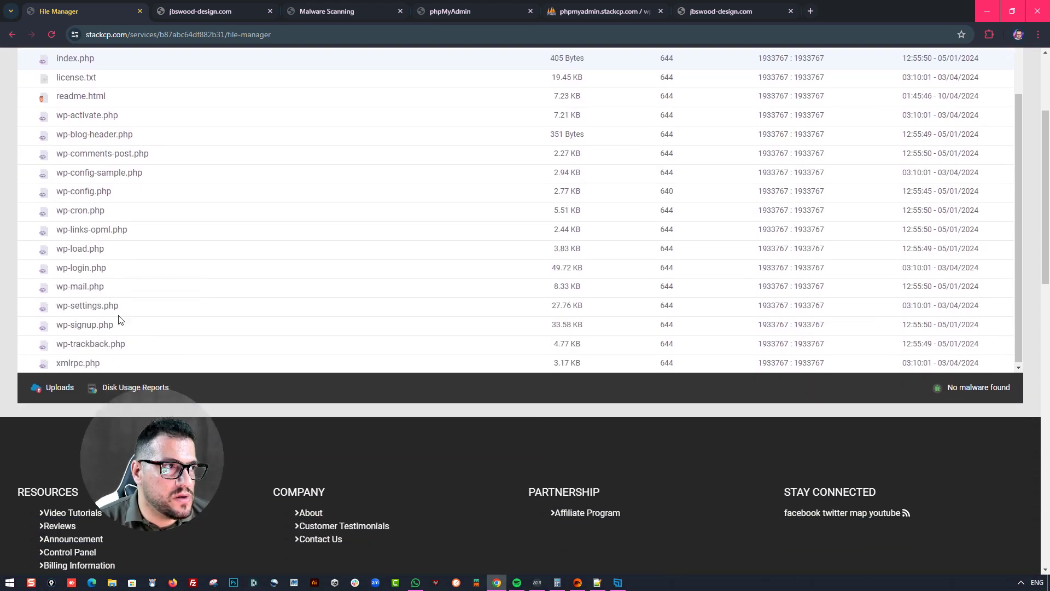
pyautogui.scroll(2, 124, 295)
pyautogui.scroll(1, 125, 220)
pyautogui.scroll(-1, 125, 227)
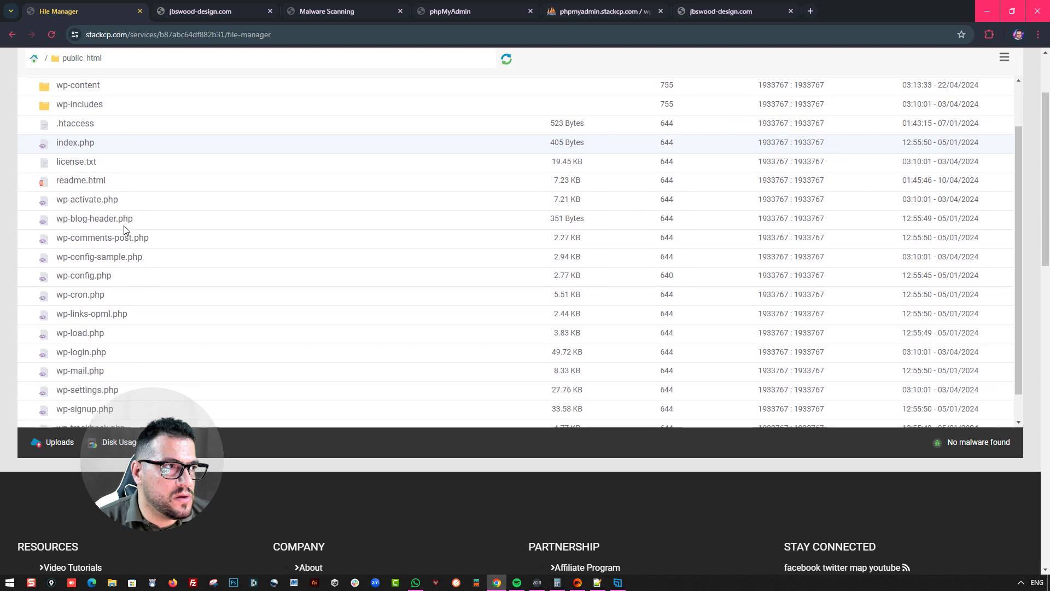
pyautogui.rightClick(113, 225)
pyautogui.click(213, 277)
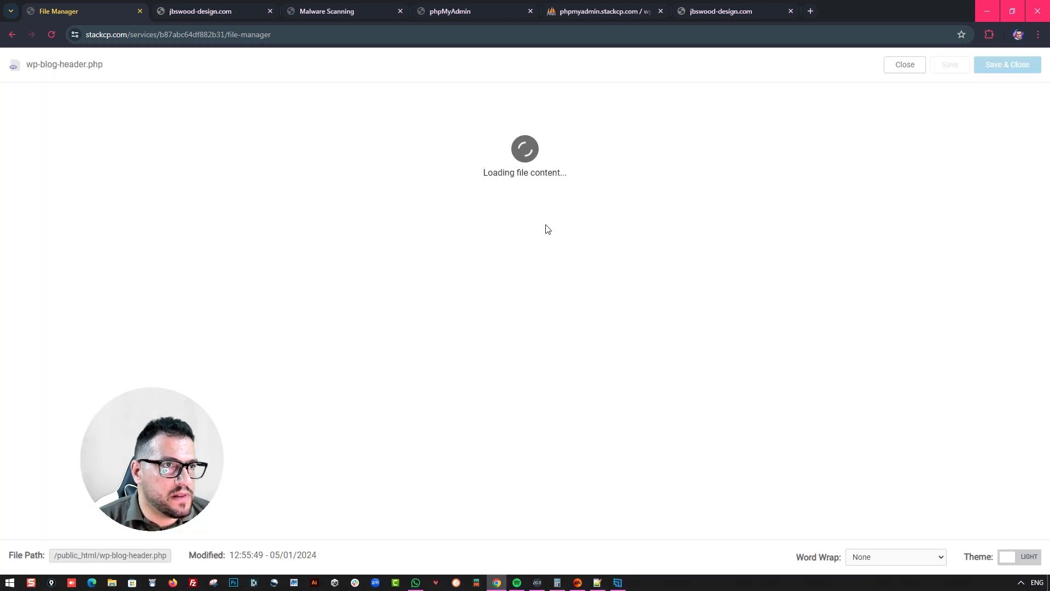
pyautogui.click(248, 230)
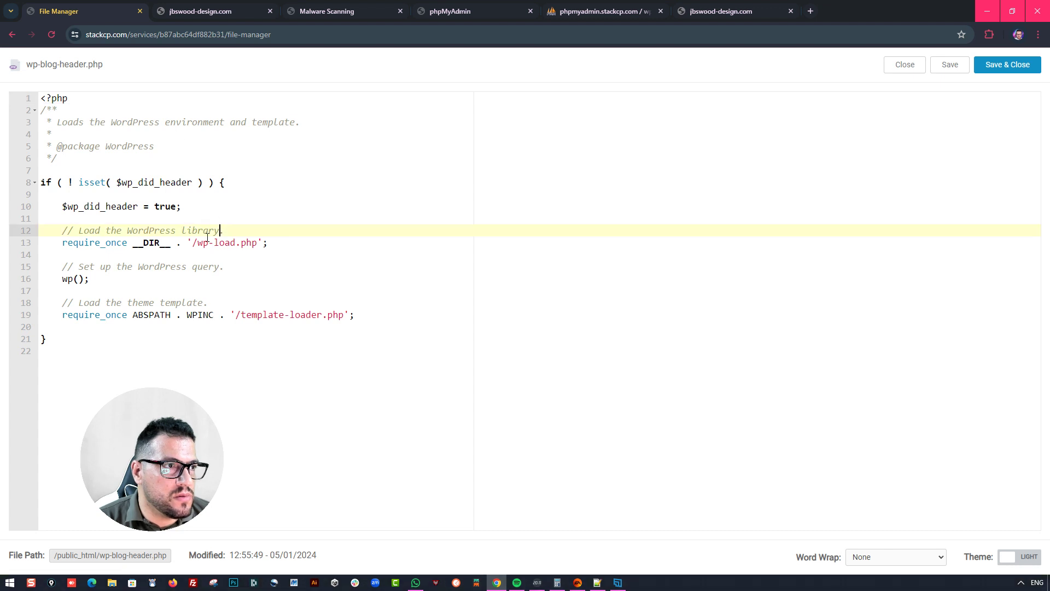
pyautogui.moveTo(202, 243); pyautogui.dragTo(273, 237)
pyautogui.click(905, 64)
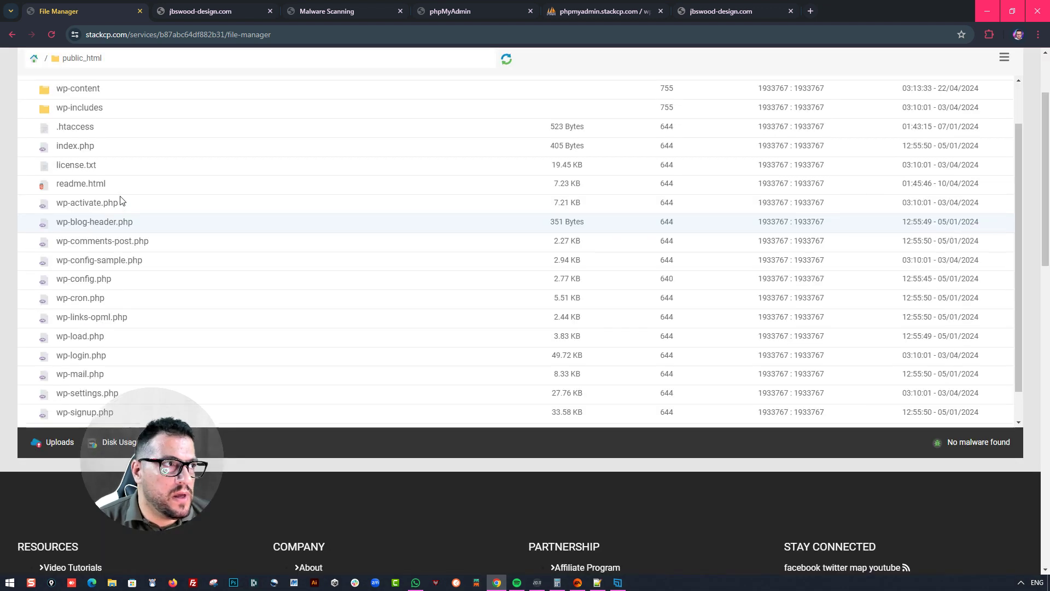
# Inspect the plugins and mu-plugins folders inside wp-content, and return to the wp-content folder
pyautogui.doubleClick(78, 142)
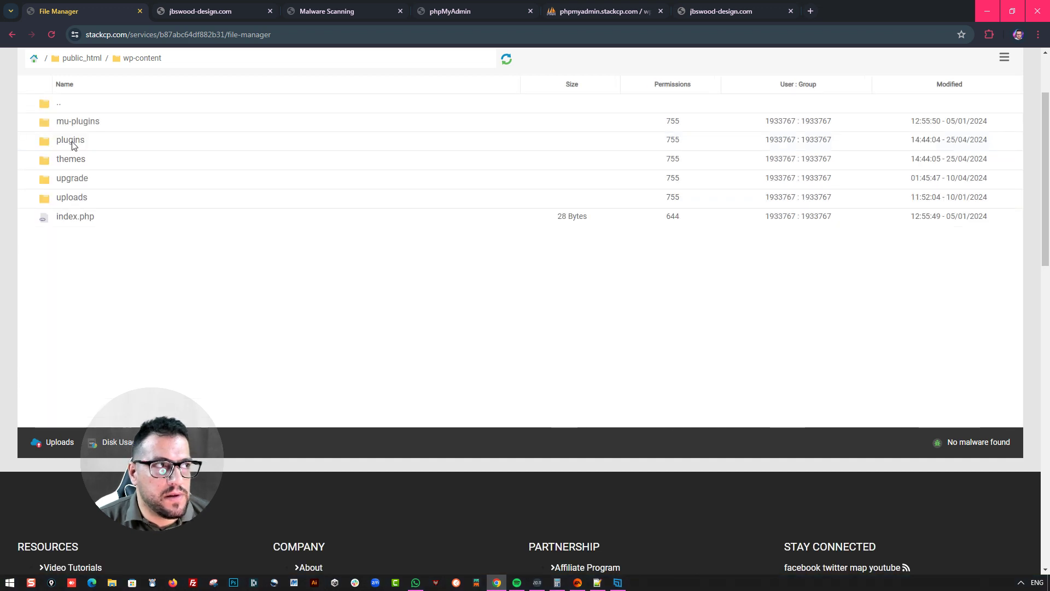
pyautogui.doubleClick(73, 141)
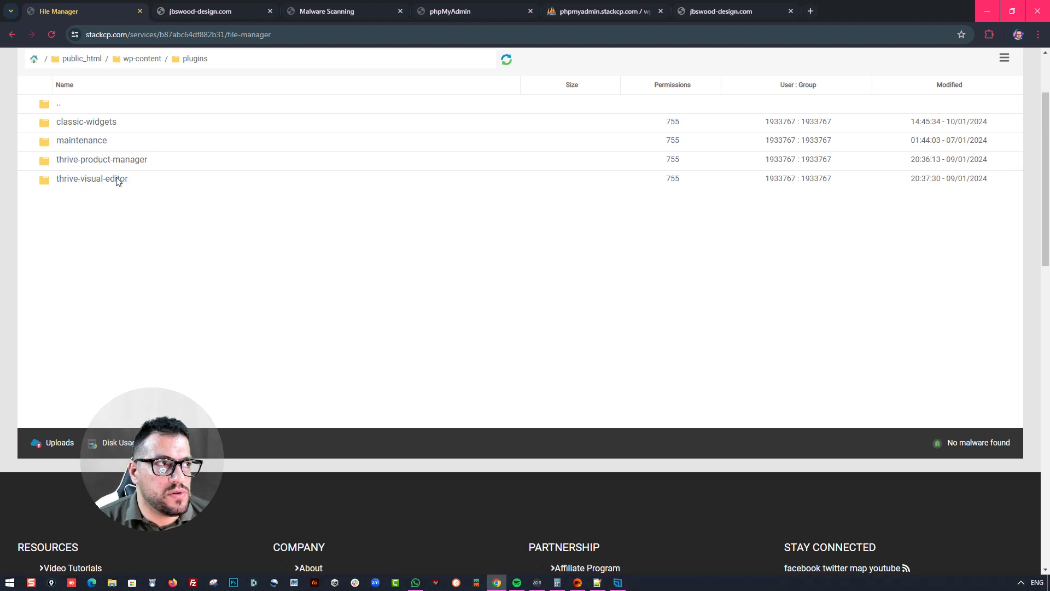
pyautogui.scroll(1, 112, 179)
pyautogui.click(146, 119)
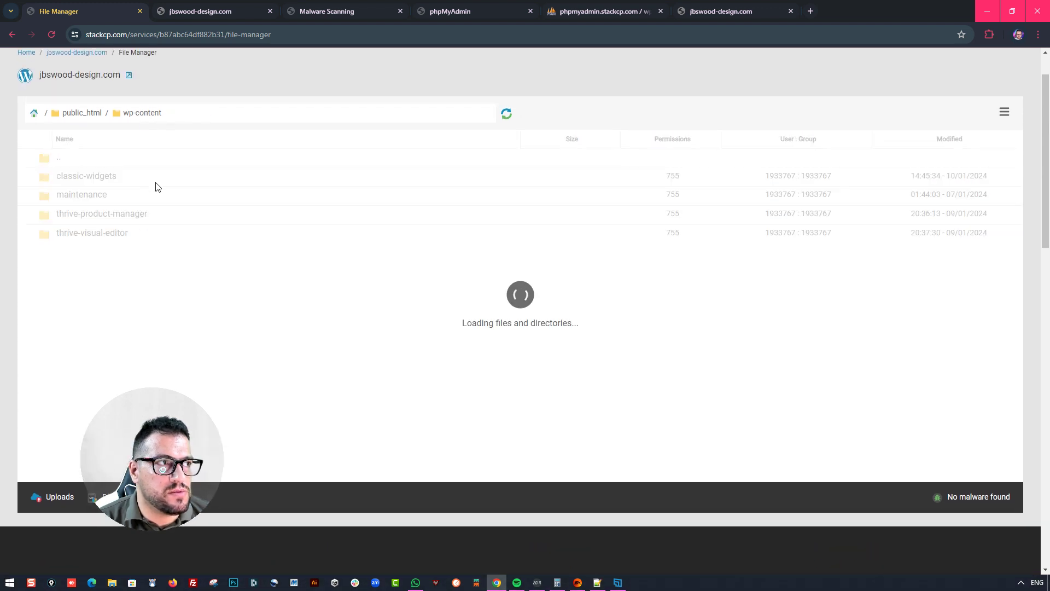
pyautogui.click(89, 179)
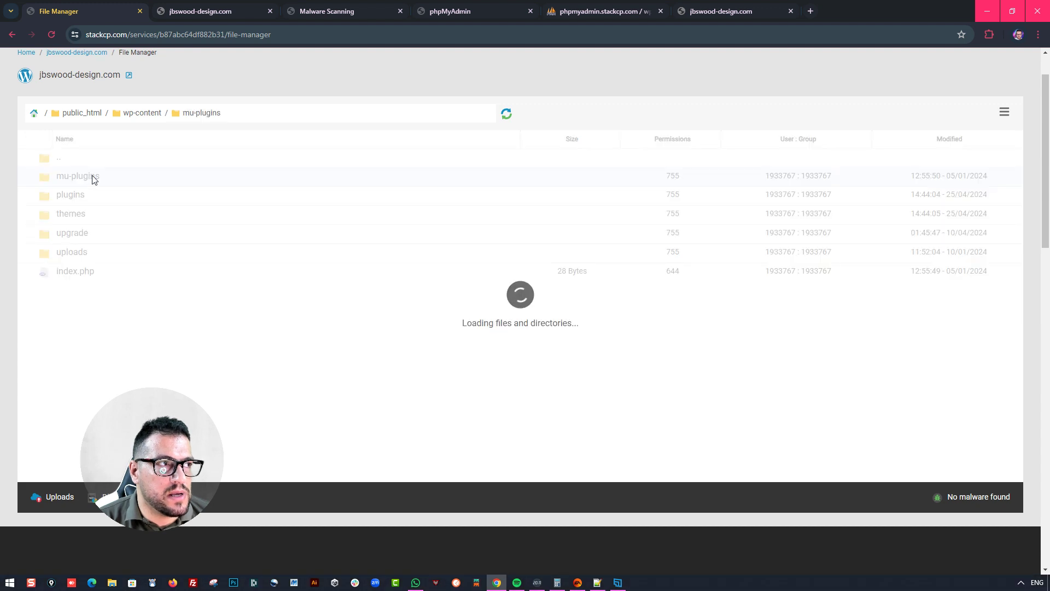
pyautogui.doubleClick(66, 163)
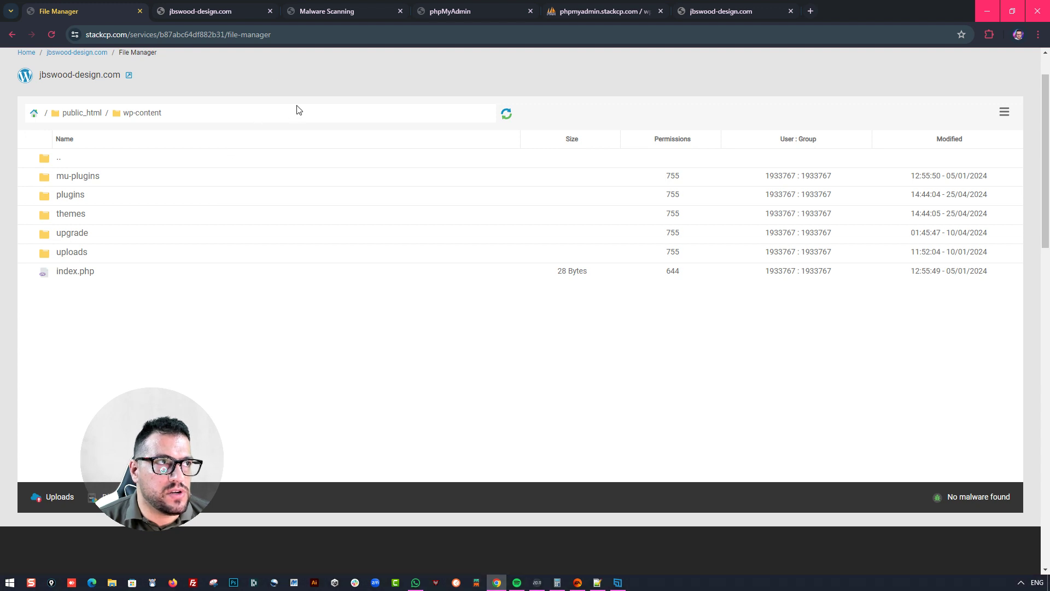
# Try to load jbswood-design.com/wp-admin in the existing site tab and expand the details of the AVG alert
pyautogui.click(219, 5)
pyautogui.click(247, 33)
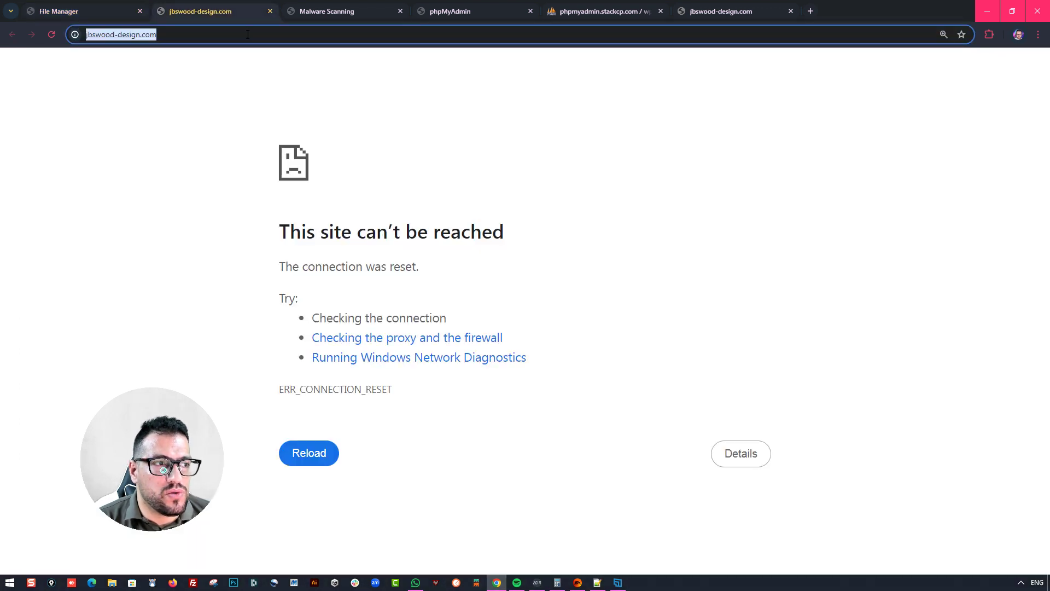
pyautogui.click(263, 32)
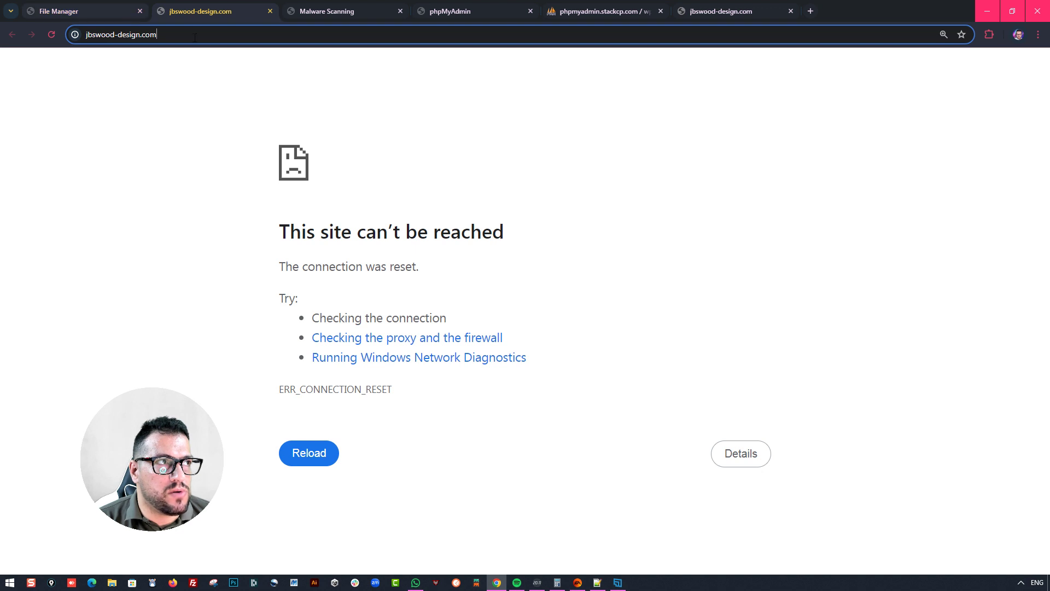
pyautogui.write('/wp-admin')
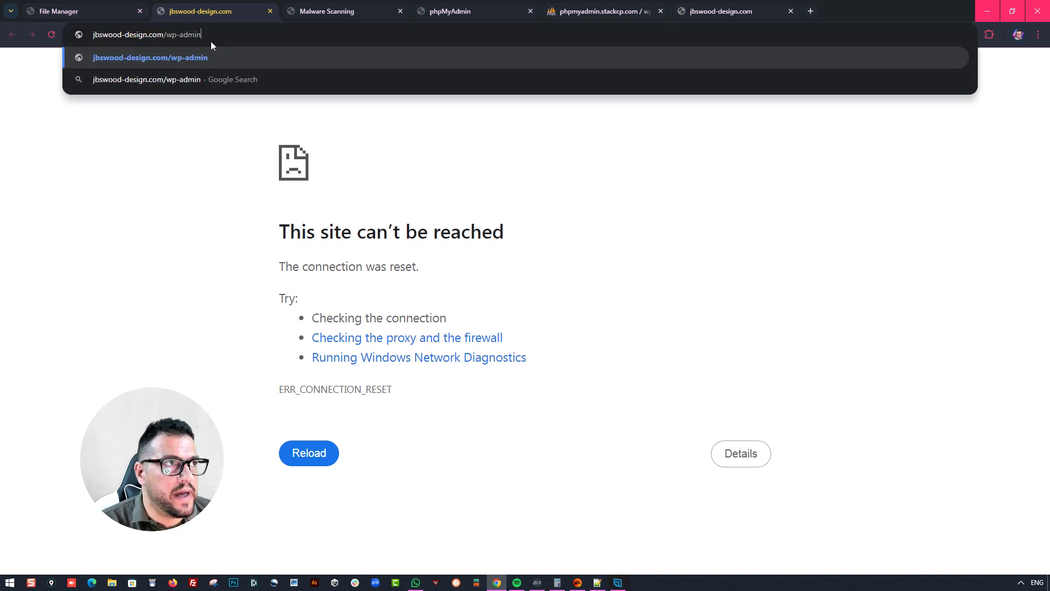
pyautogui.press('Return')
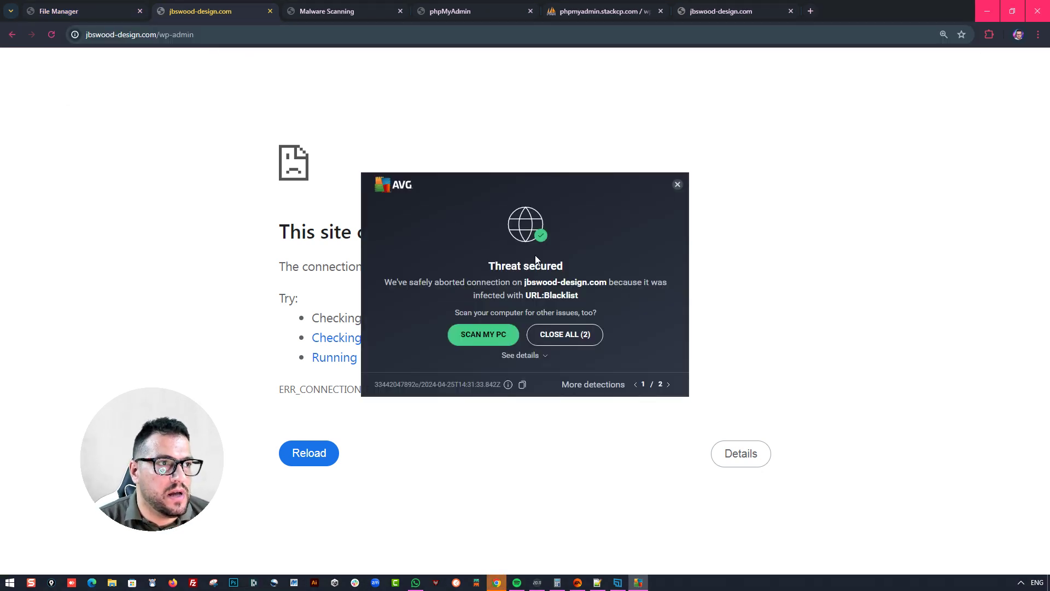
pyautogui.click(528, 356)
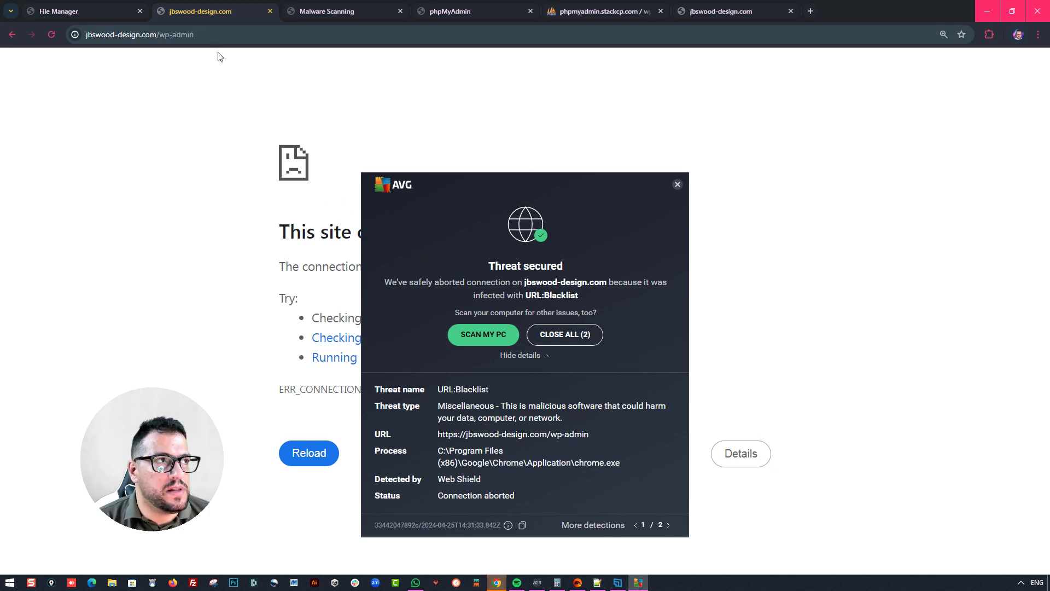
# Copy the jbswood-design.com base address from the site's URL, leaving out wp-admin
pyautogui.click(192, 35)
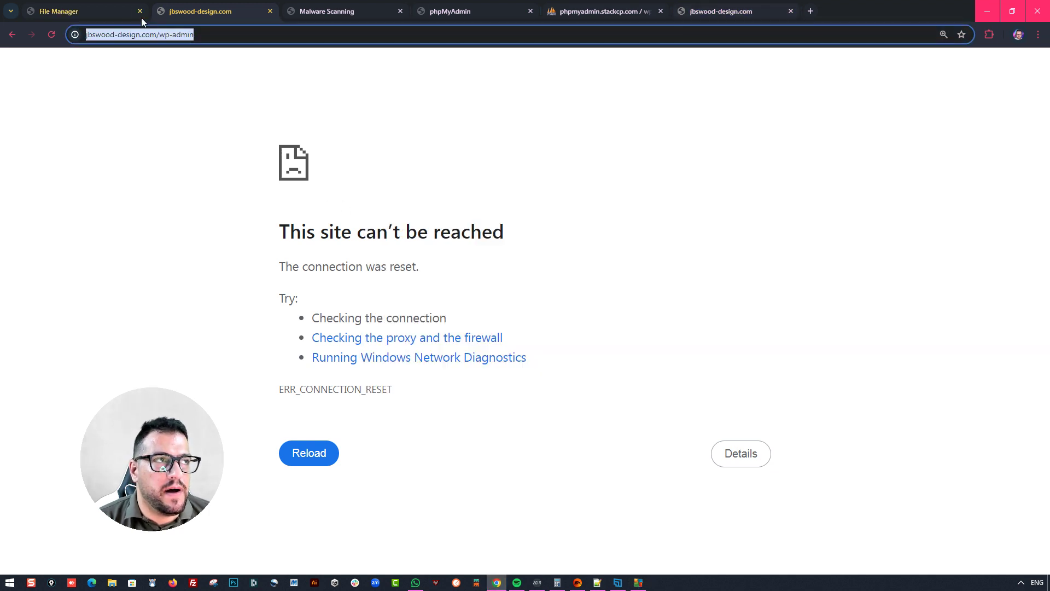
pyautogui.click(166, 35)
pyautogui.moveTo(159, 35); pyautogui.dragTo(85, 34)
pyautogui.hotkey('ctrl', 'c')
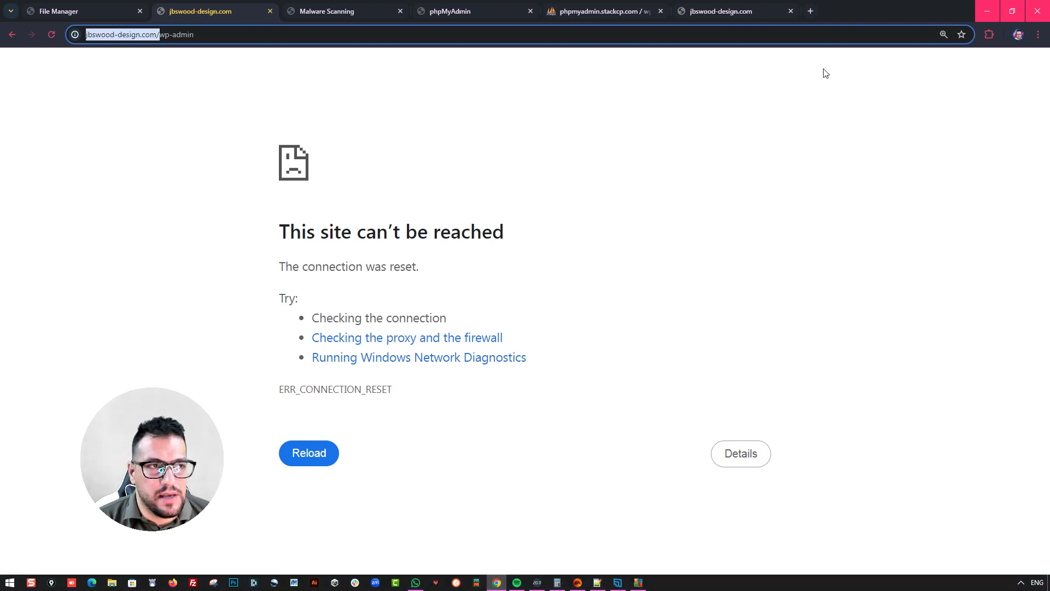
# Search Google in a new tab for "malius lkink detector" and open the IPQS Malicious URL Scanner result in a separate tab
pyautogui.click(810, 10)
pyautogui.write('malius')
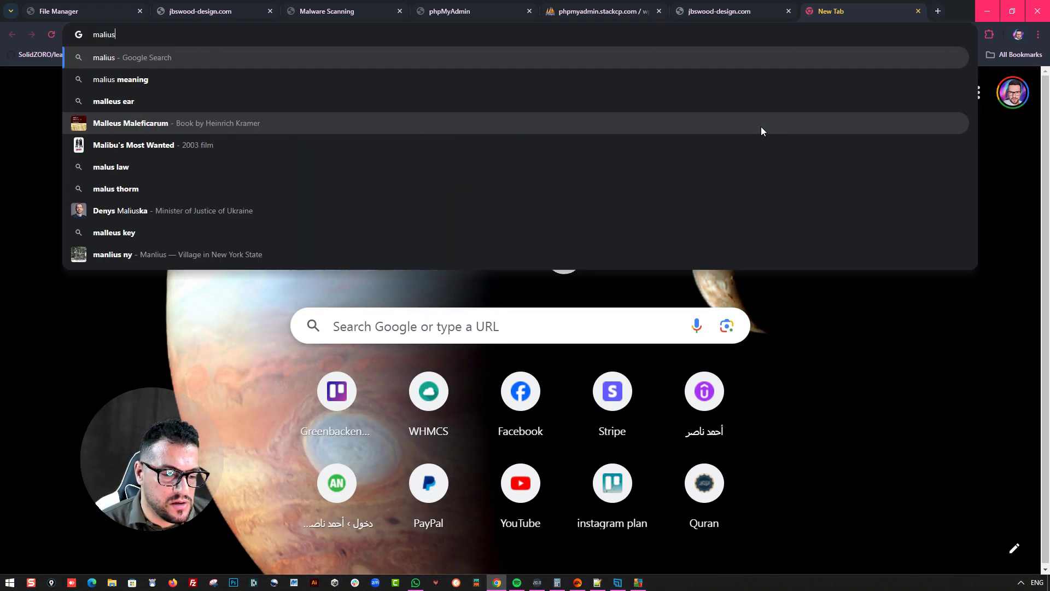
pyautogui.write(' lkink')
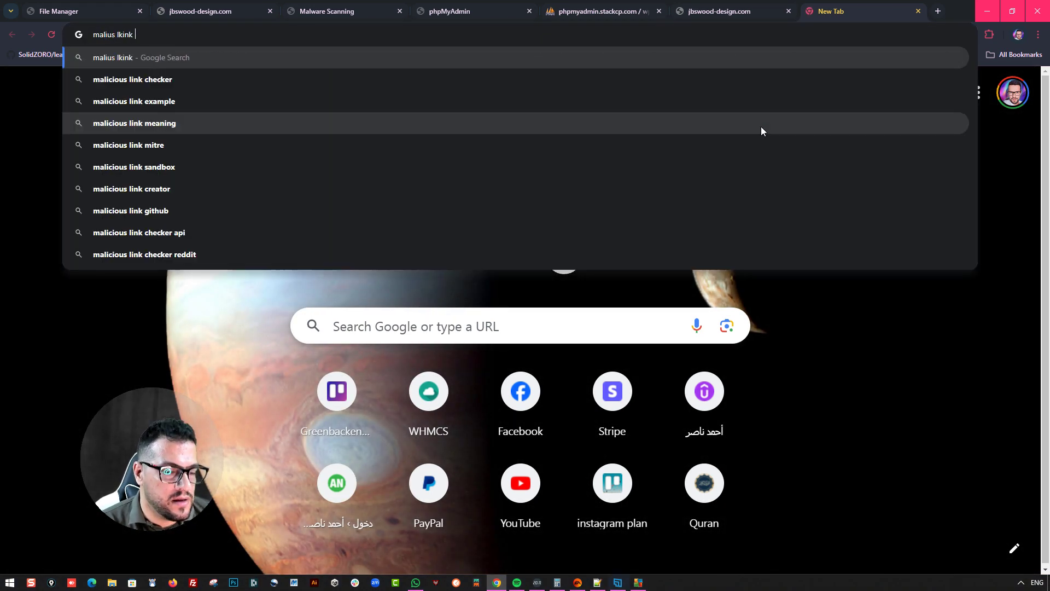
pyautogui.write(' detector')
pyautogui.press('Return')
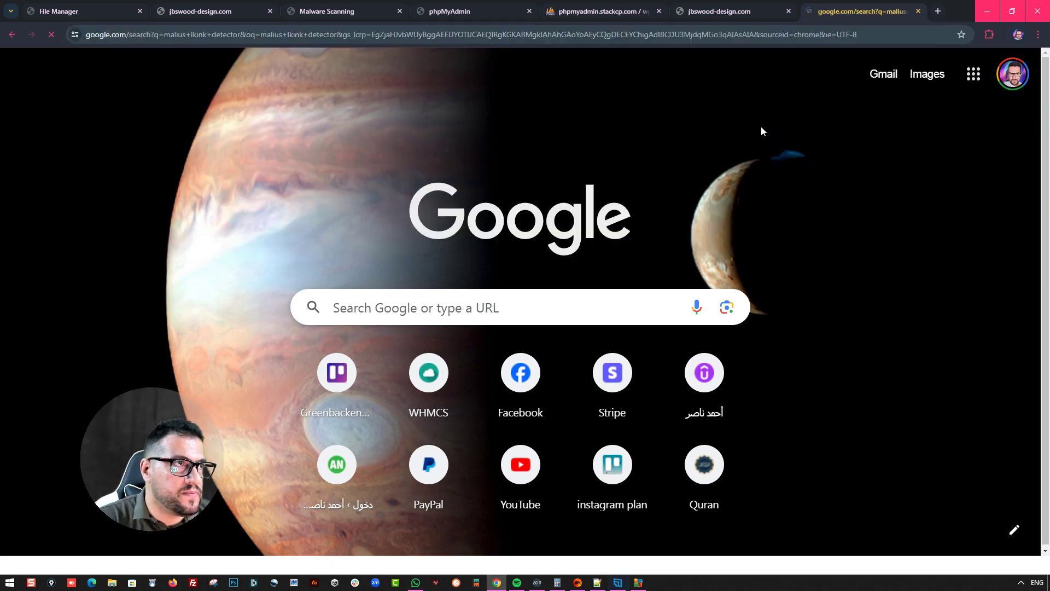
pyautogui.middleClick(293, 254)
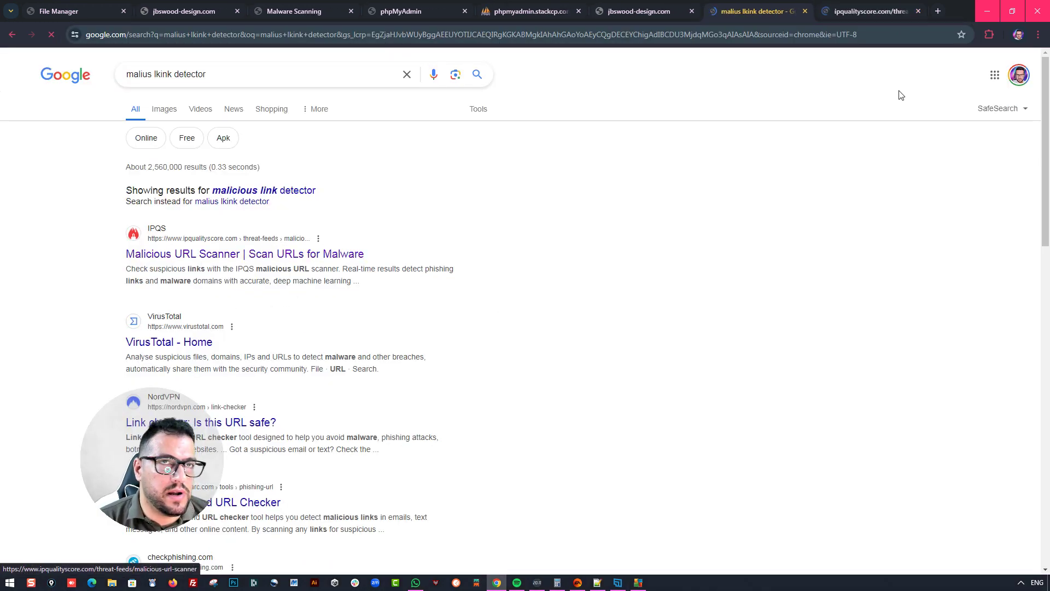
pyautogui.click(873, 10)
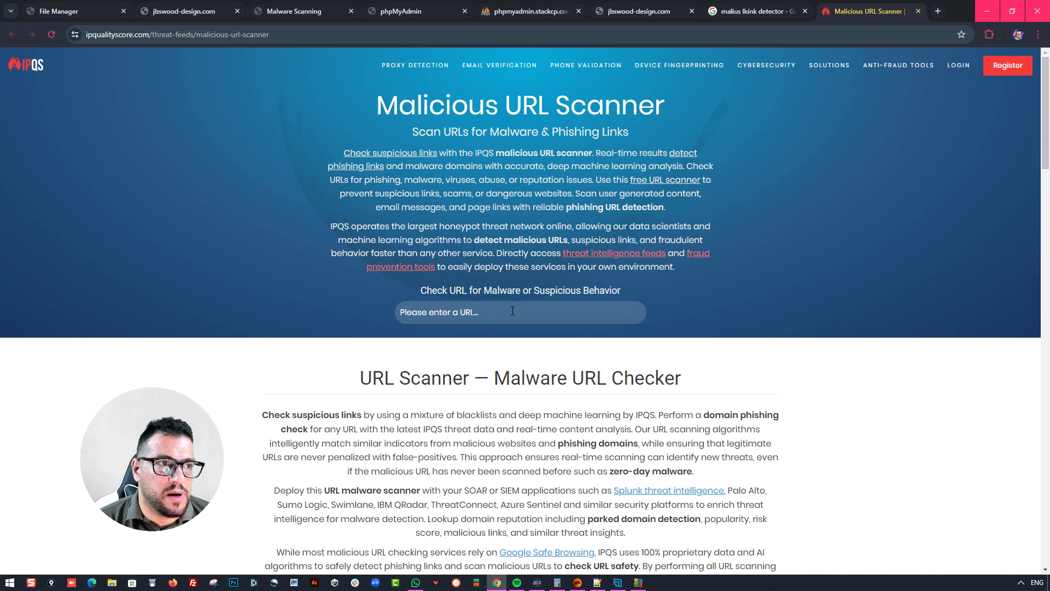
pyautogui.click(493, 315)
pyautogui.hotkey('ctrl', 'v')
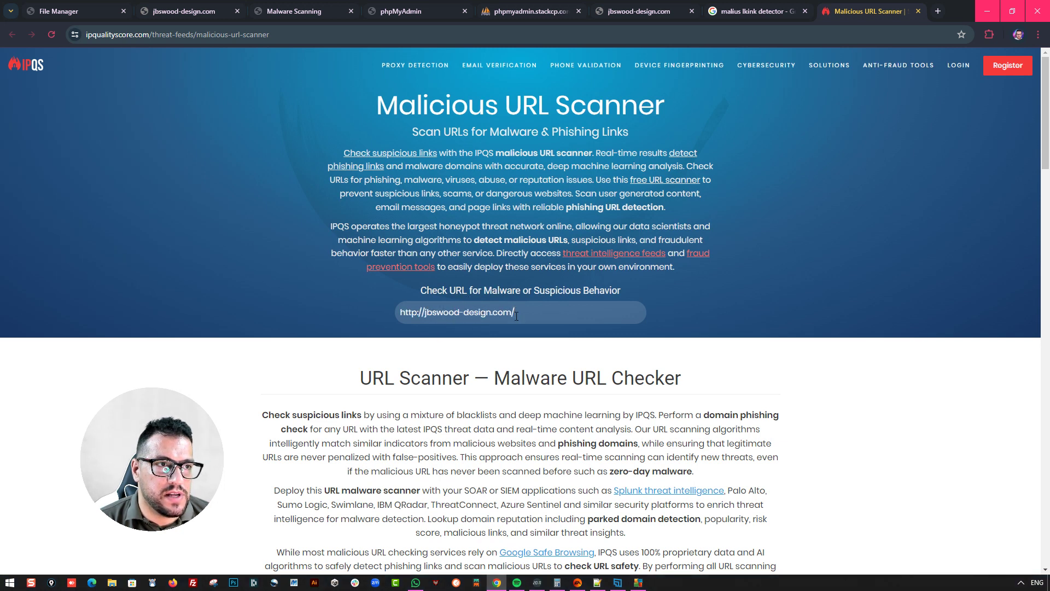
pyautogui.press('Return')
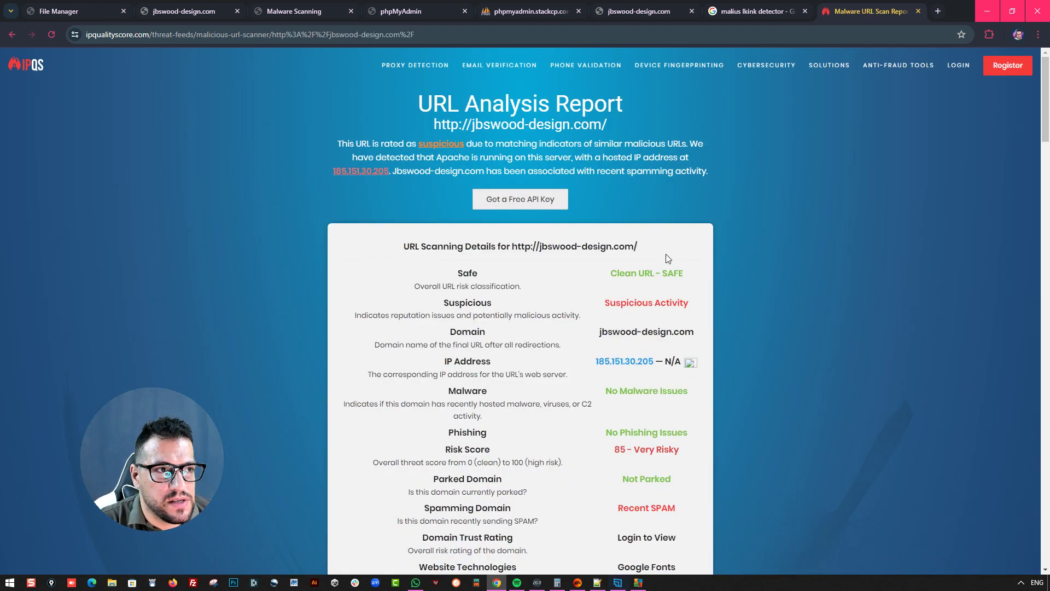
# Review the URL analysis report for jbswood-design.com, examining the risk score, spamming domain, SPF/DMARC and DNS NS record entries
pyautogui.scroll(-2, 668, 259)
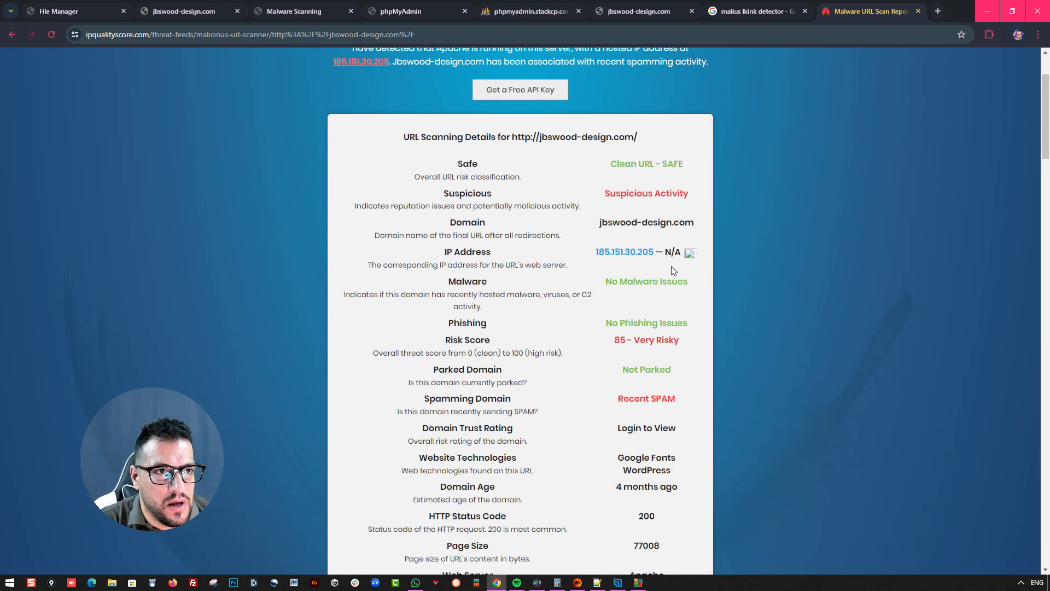
pyautogui.scroll(-1, 672, 269)
pyautogui.scroll(-1, 547, 279)
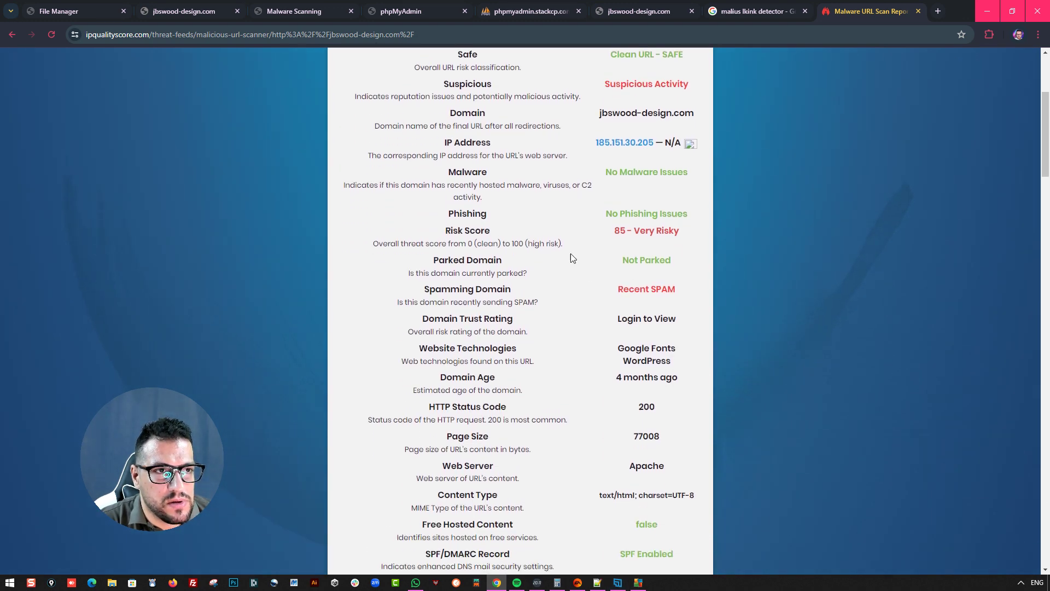
pyautogui.moveTo(618, 232); pyautogui.dragTo(681, 239)
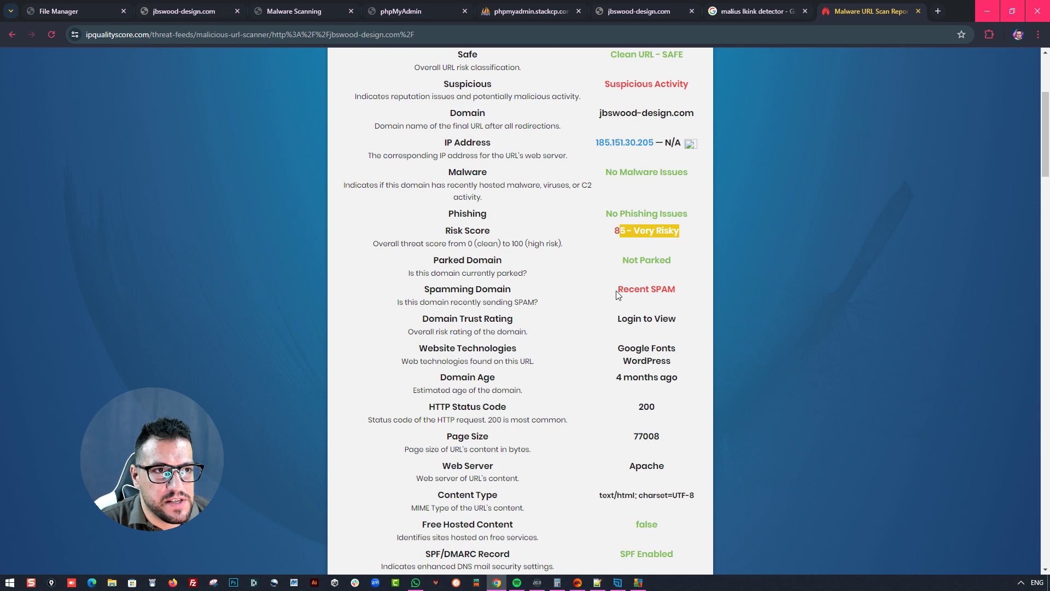
pyautogui.moveTo(618, 290); pyautogui.dragTo(678, 291)
pyautogui.scroll(-3, 757, 326)
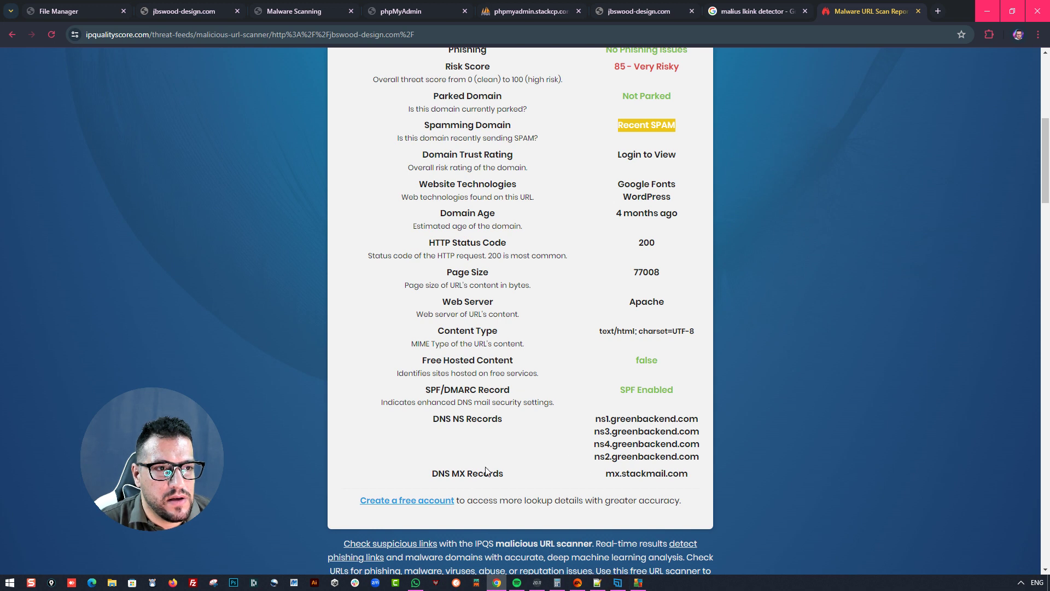
pyautogui.moveTo(420, 422); pyautogui.dragTo(521, 424)
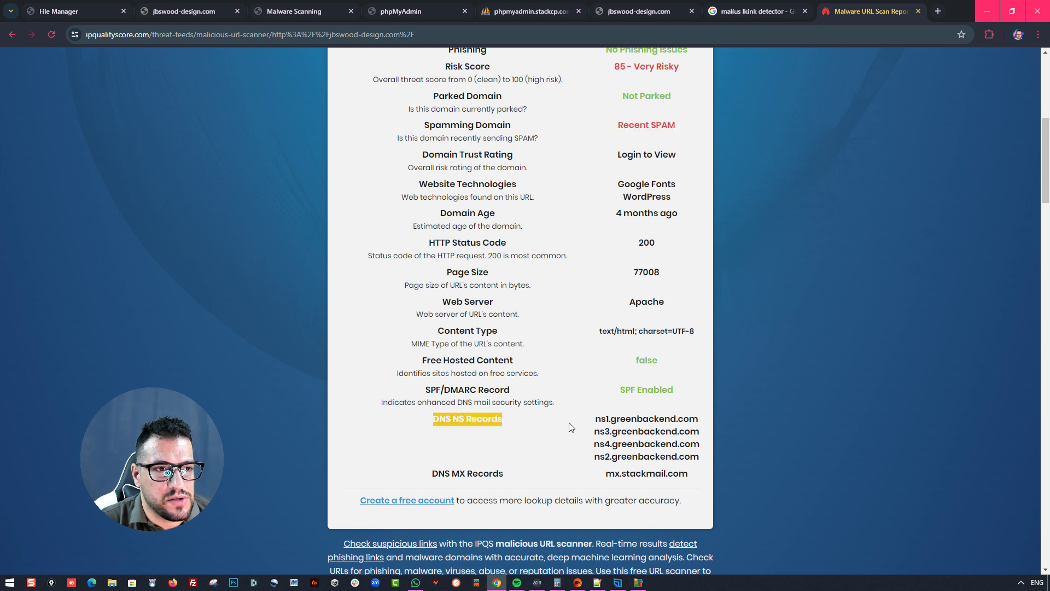
pyautogui.scroll(1, 641, 380)
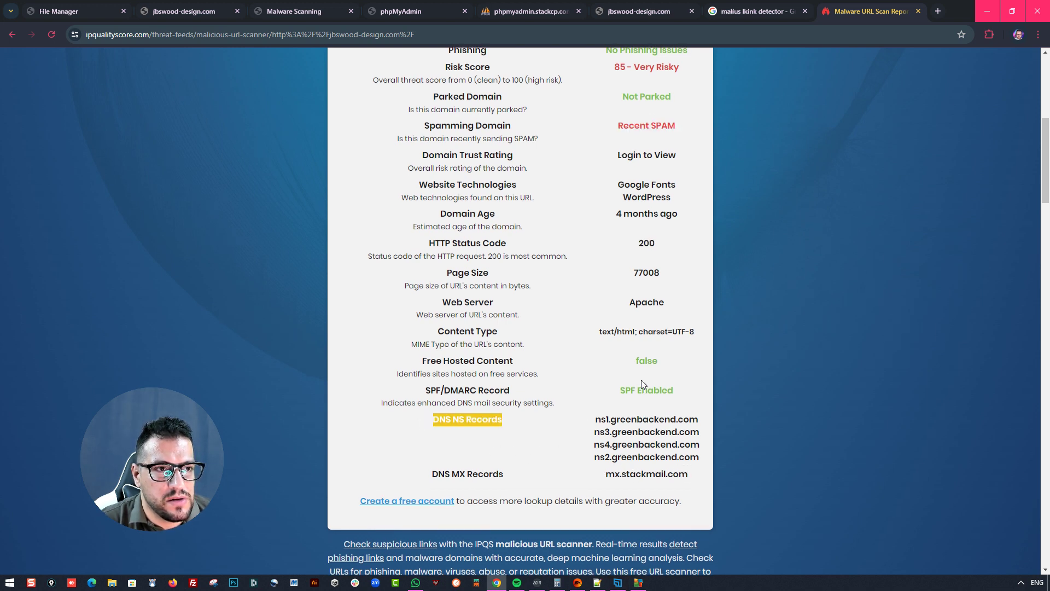
# Return to the hosting File Manager, inspect the .htaccess rules in public_html, and close the file without changes
pyautogui.click(70, 6)
pyautogui.click(79, 113)
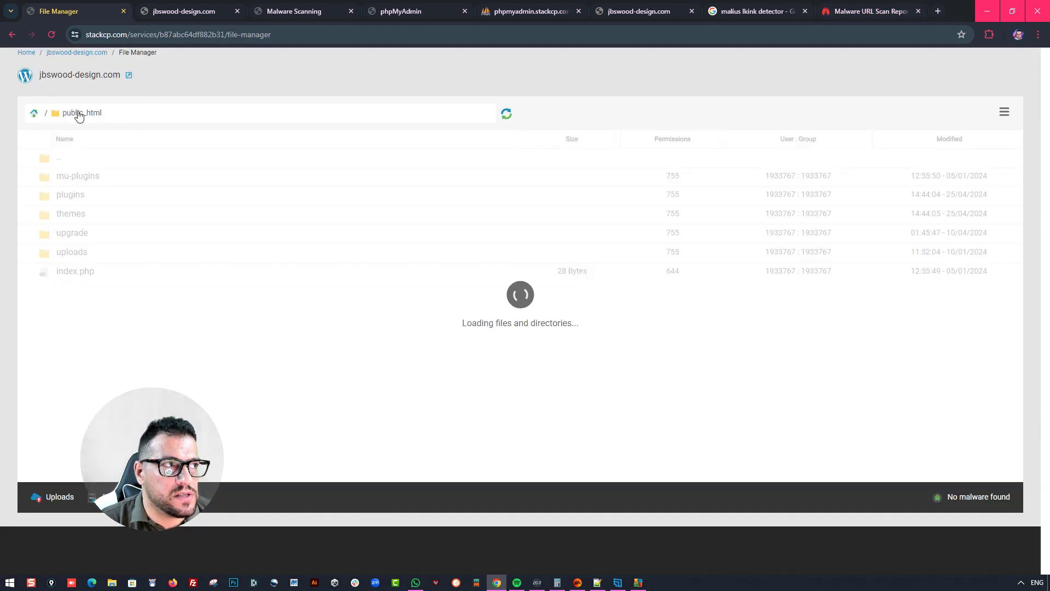
pyautogui.scroll(1, 221, 300)
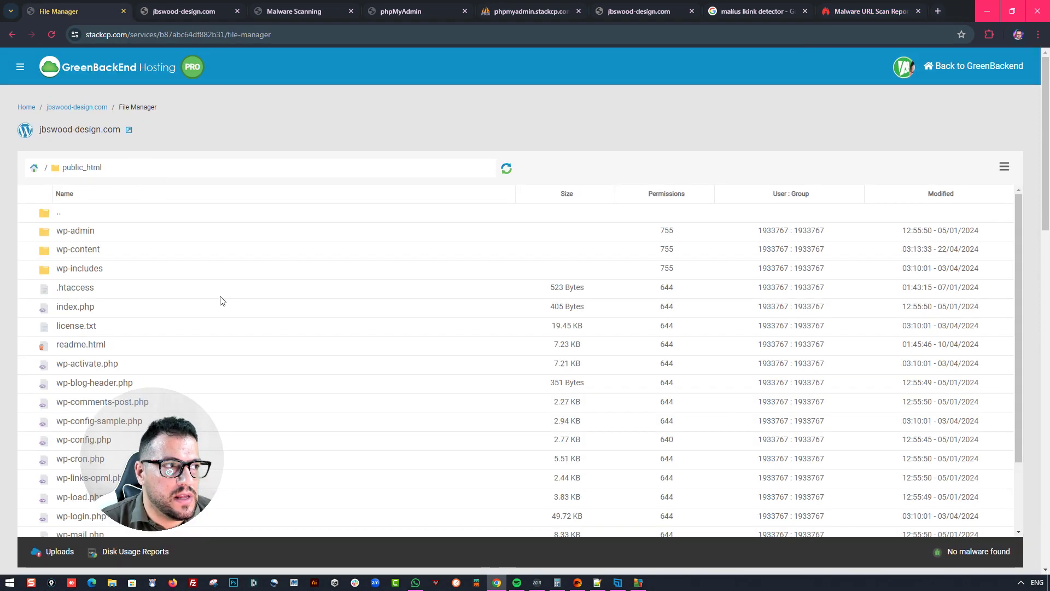
pyautogui.rightClick(55, 292)
pyautogui.click(85, 304)
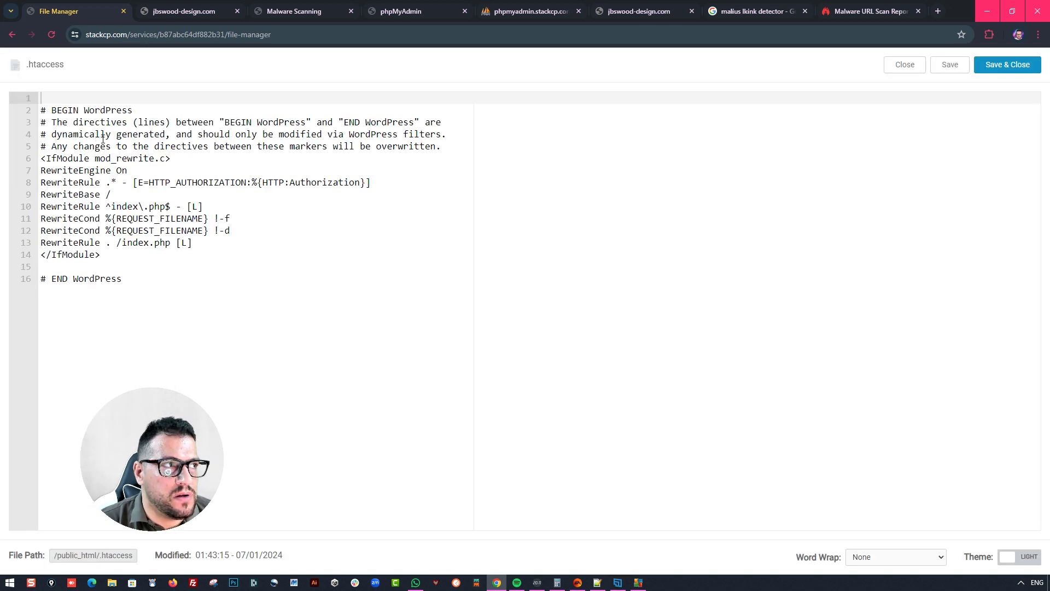
pyautogui.moveTo(83, 114); pyautogui.dragTo(267, 278)
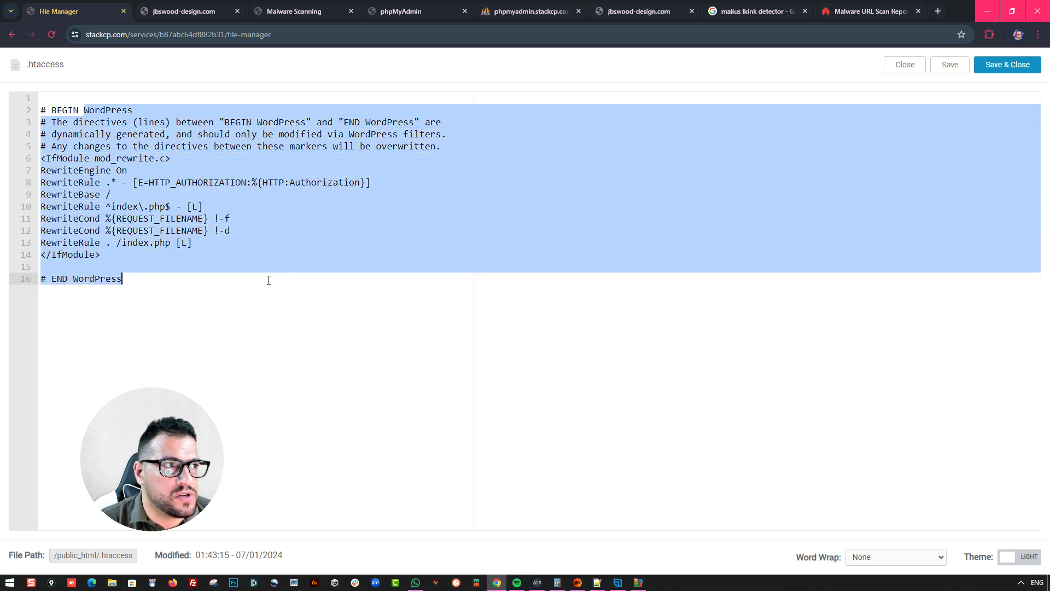
pyautogui.click(259, 282)
pyautogui.click(904, 65)
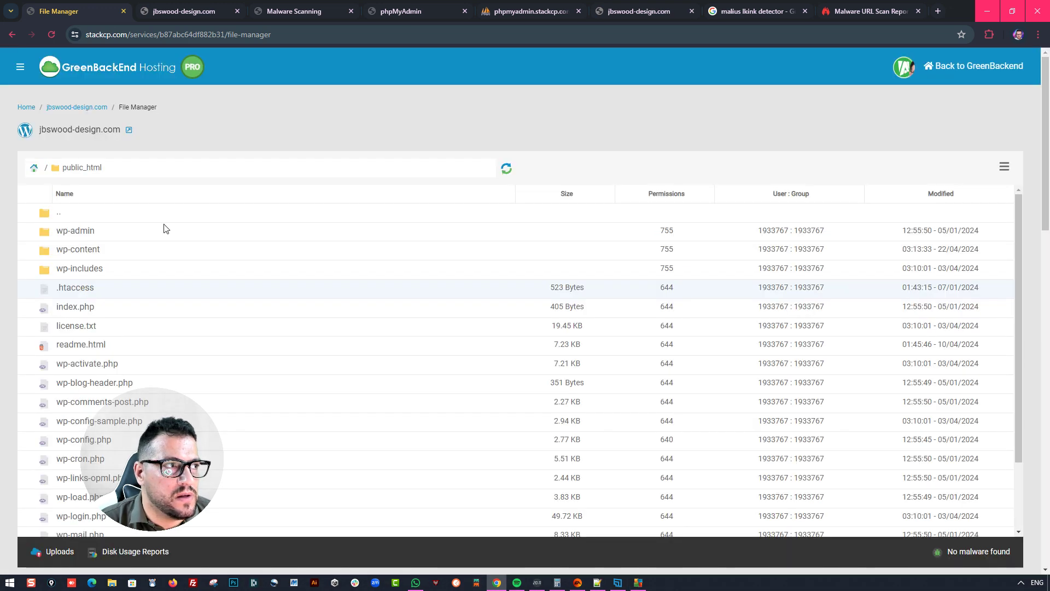
# Open the hosting account's DMARC Wizard and add a DMARC record for jbswood-design.com with policy type None
pyautogui.scroll(-1, 131, 251)
pyautogui.scroll(1, 123, 208)
pyautogui.click(93, 107)
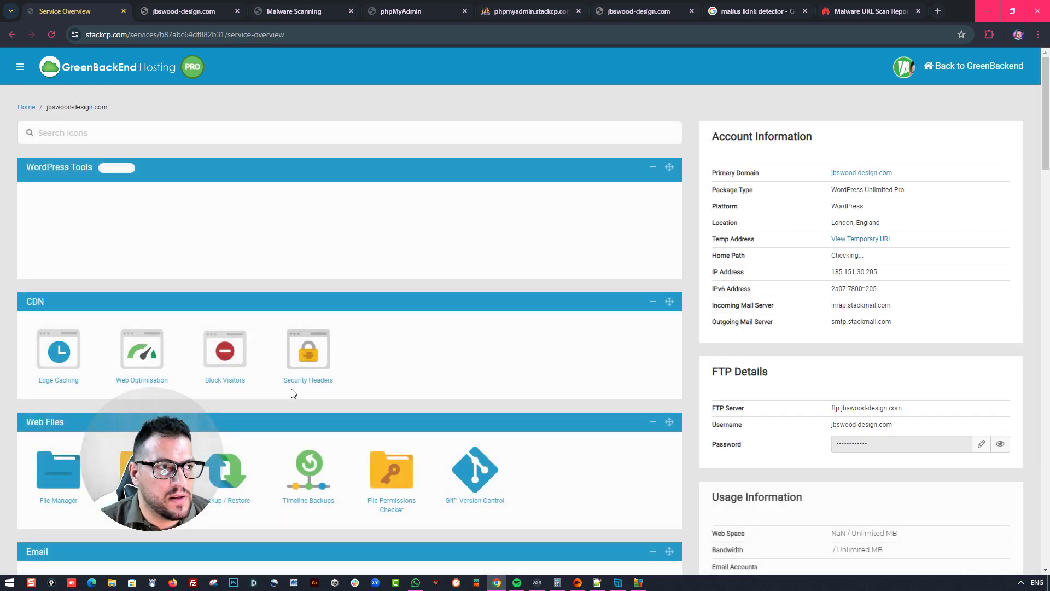
pyautogui.scroll(-10, 292, 393)
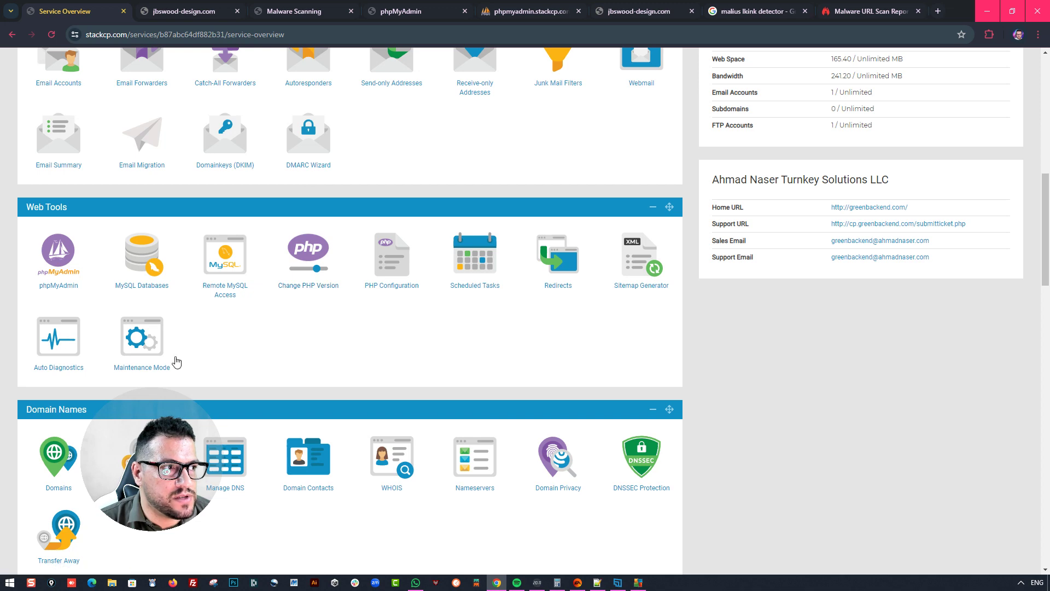
pyautogui.scroll(2, 197, 213)
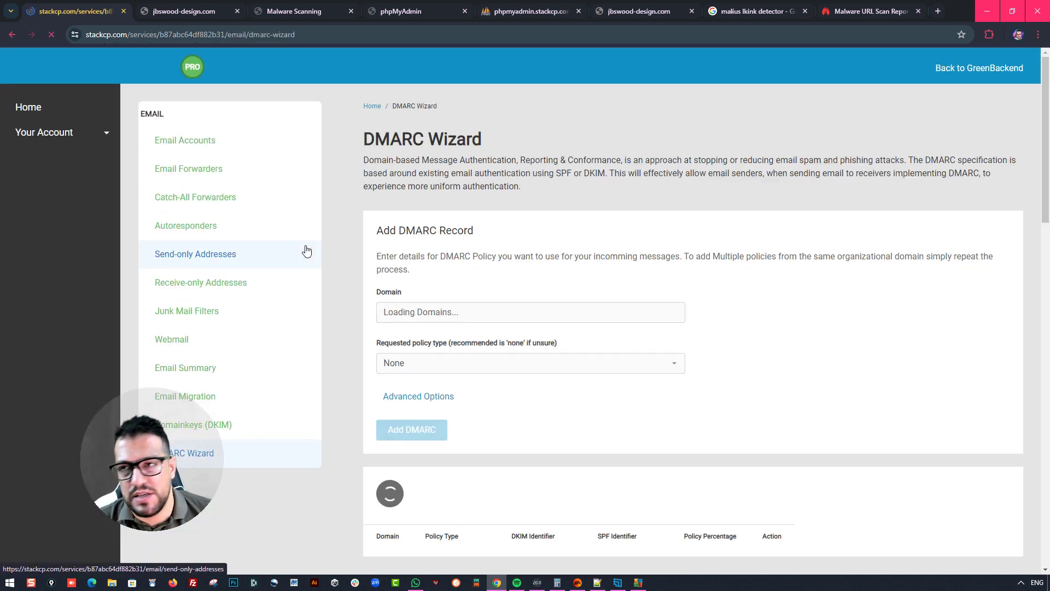
pyautogui.scroll(-6, 558, 333)
pyautogui.scroll(3, 458, 251)
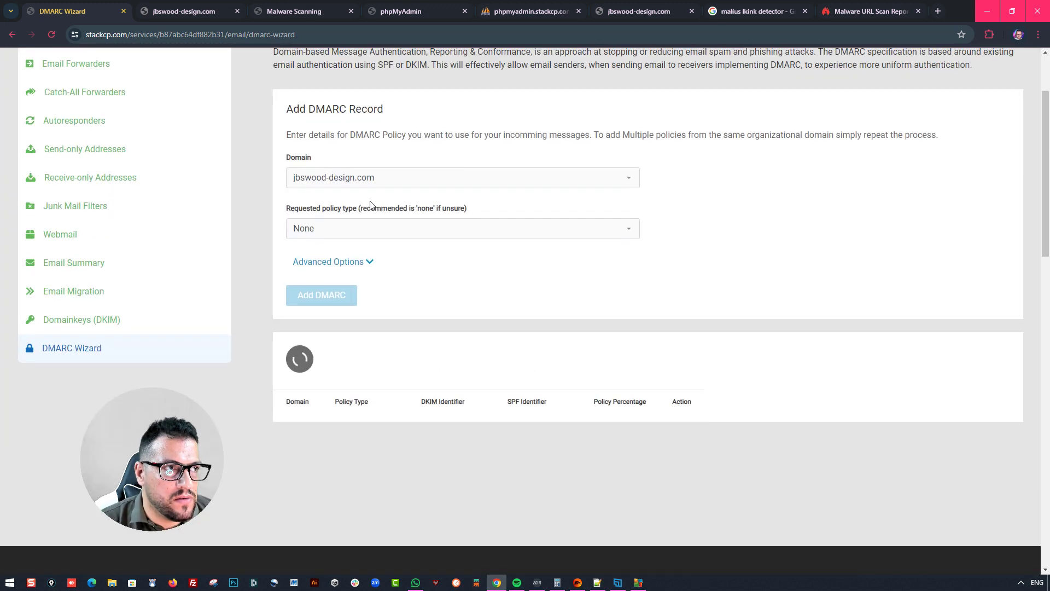
pyautogui.click(362, 239)
pyautogui.click(403, 244)
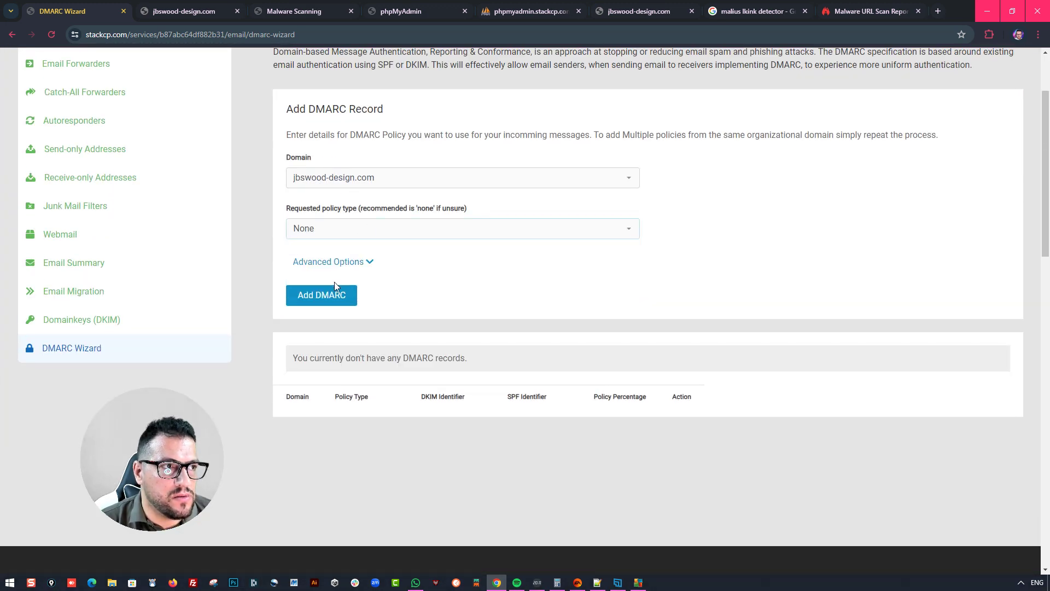
pyautogui.click(333, 300)
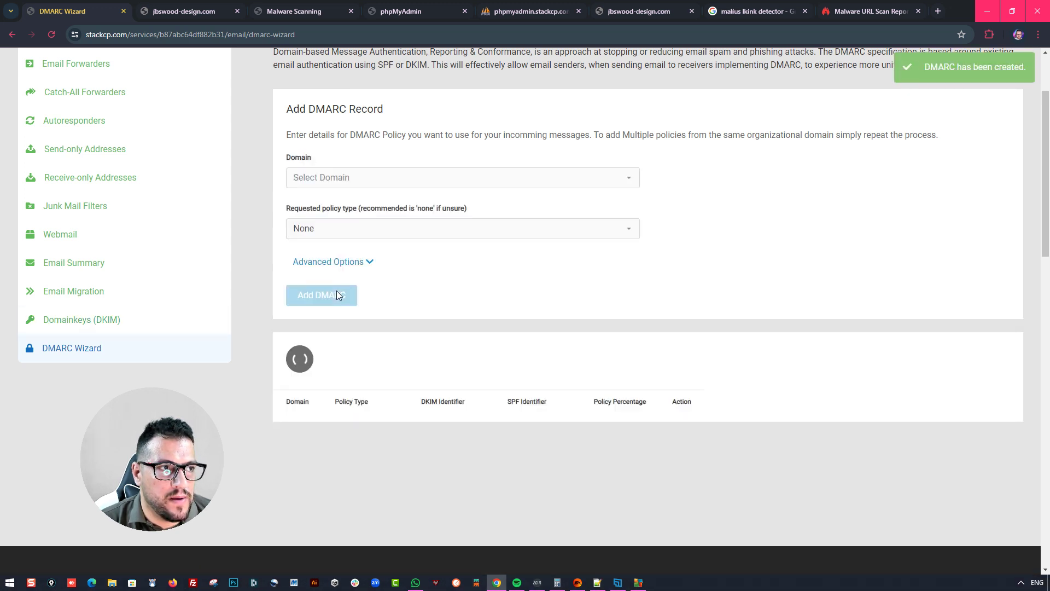
# Add a DKIM signature for jbswood-design.com with the selector s1
pyautogui.click(106, 320)
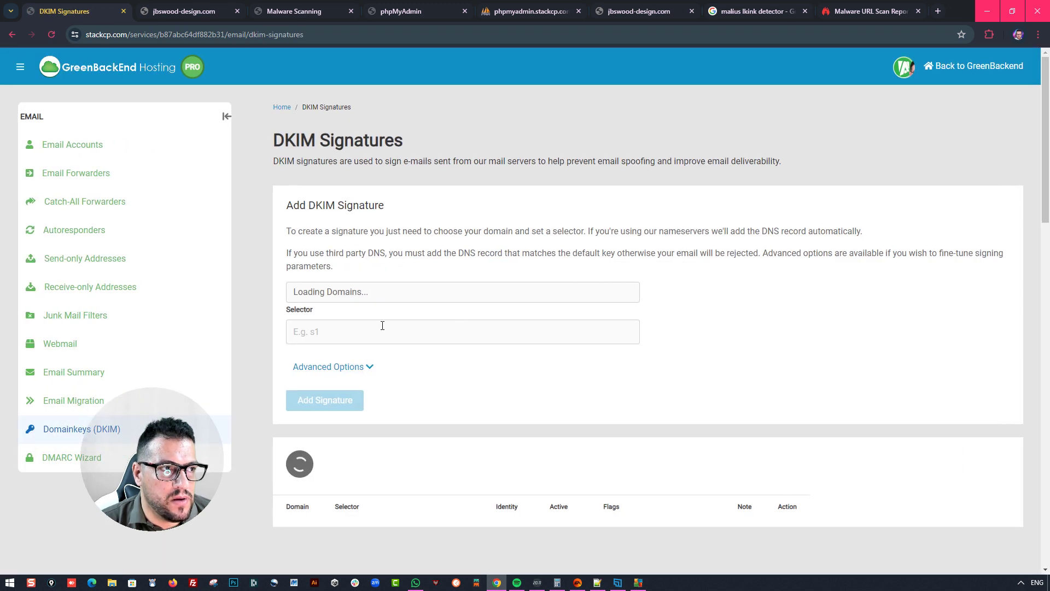
pyautogui.click(382, 325)
pyautogui.scroll(-1, 378, 322)
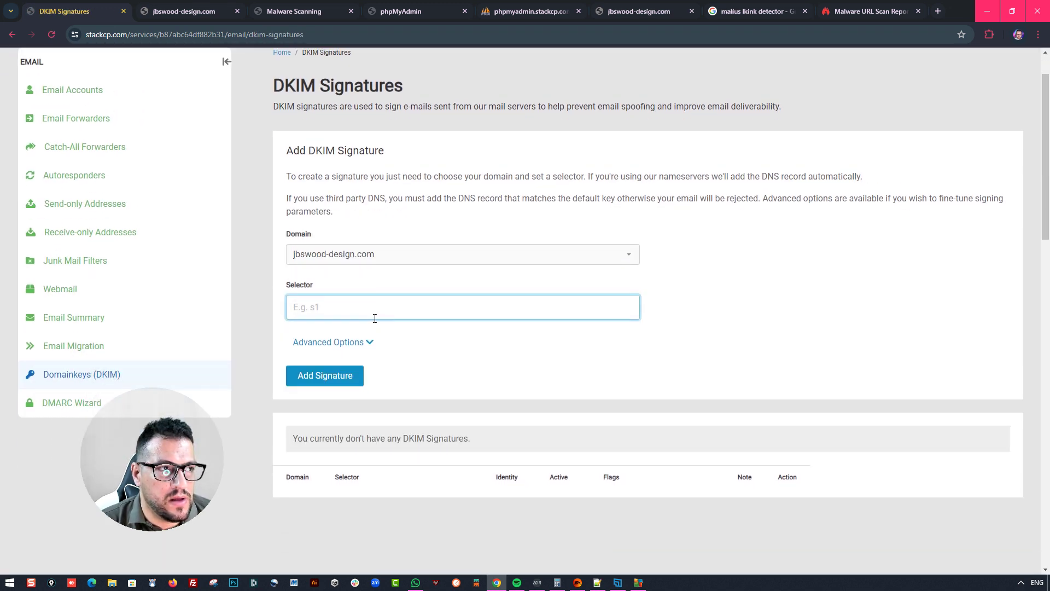
pyautogui.write('s1')
pyautogui.click(342, 377)
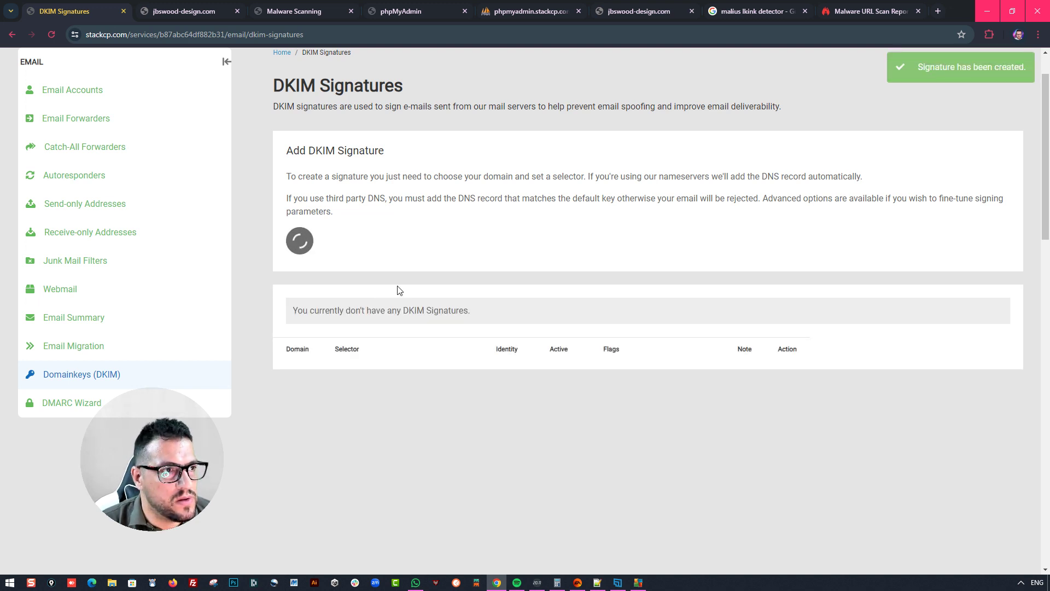
# Open the hosting account's email accounts and save a new password for the domain's existing mailbox
pyautogui.scroll(1, 397, 286)
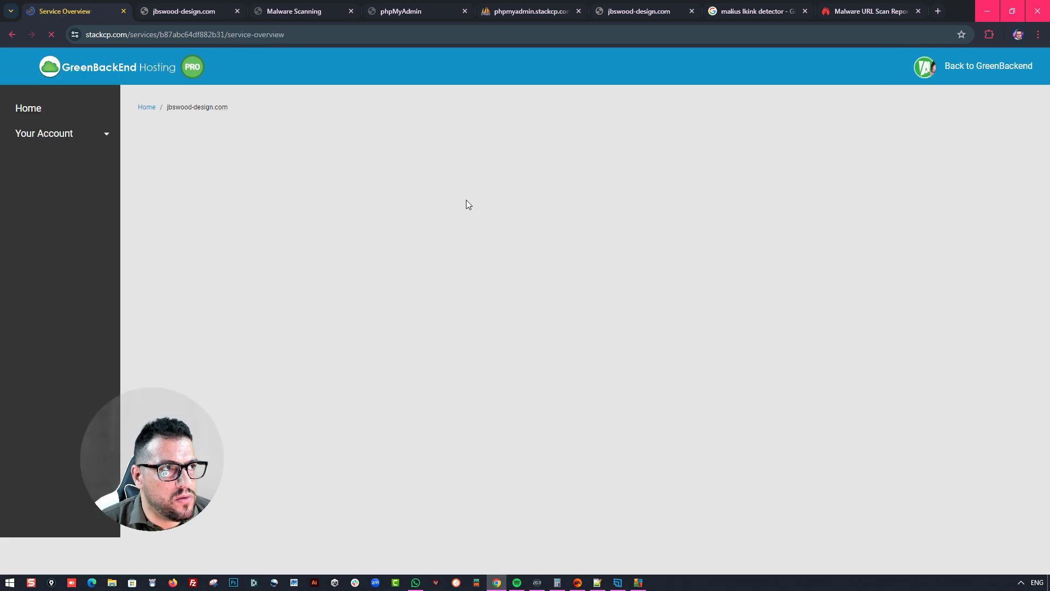
pyautogui.scroll(-15, 385, 255)
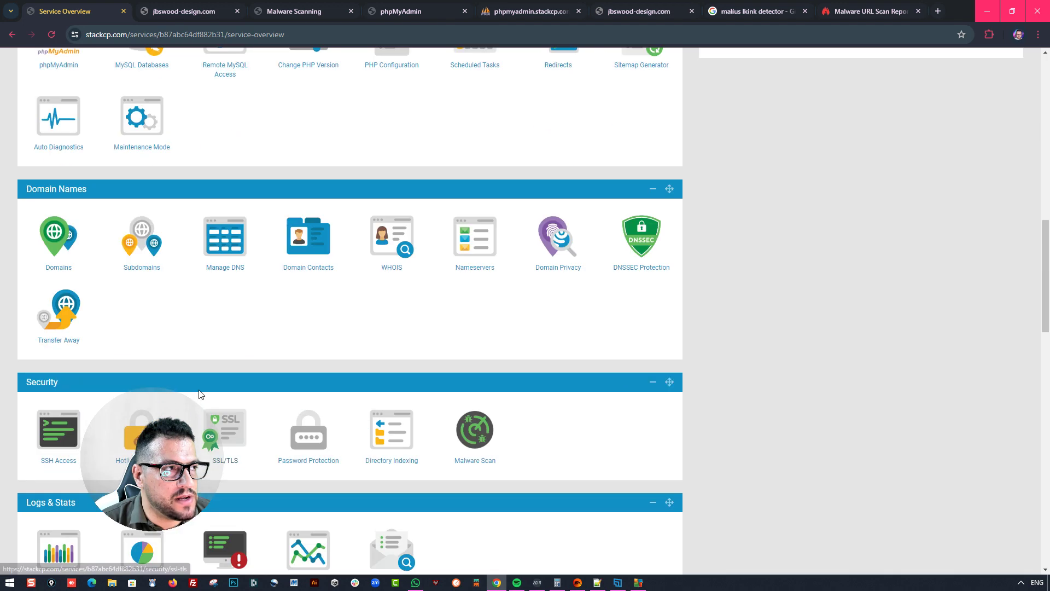
pyautogui.scroll(6, 181, 310)
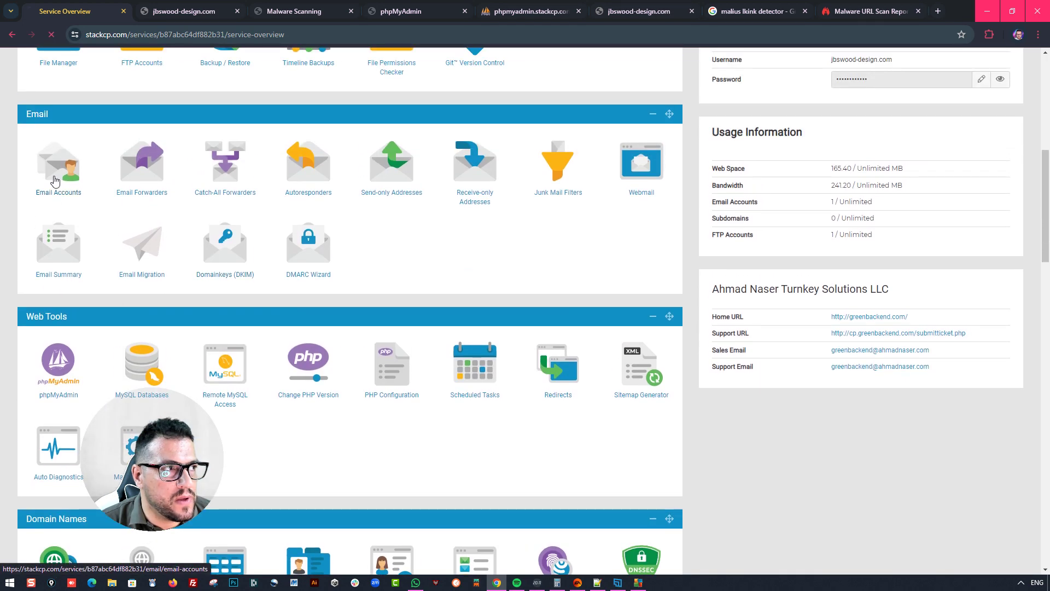
pyautogui.click(55, 180)
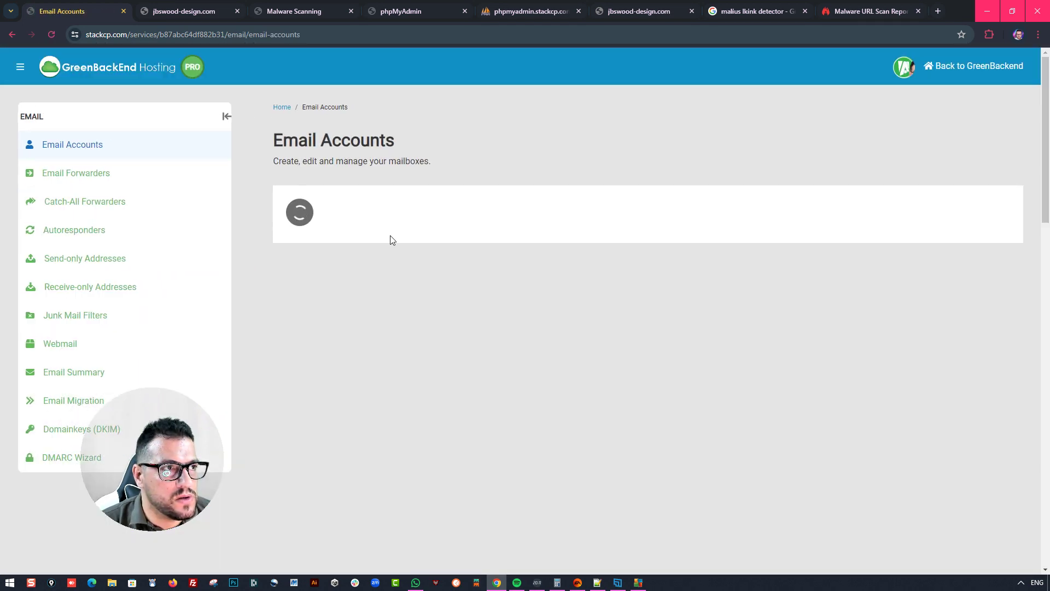
pyautogui.scroll(-2, 397, 235)
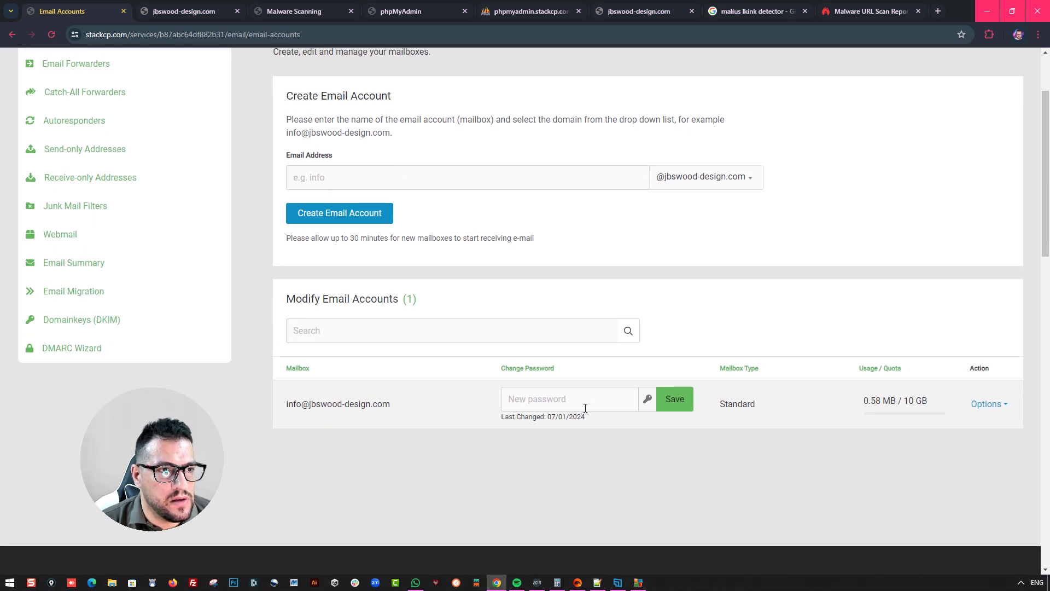
pyautogui.scroll(-2, 585, 408)
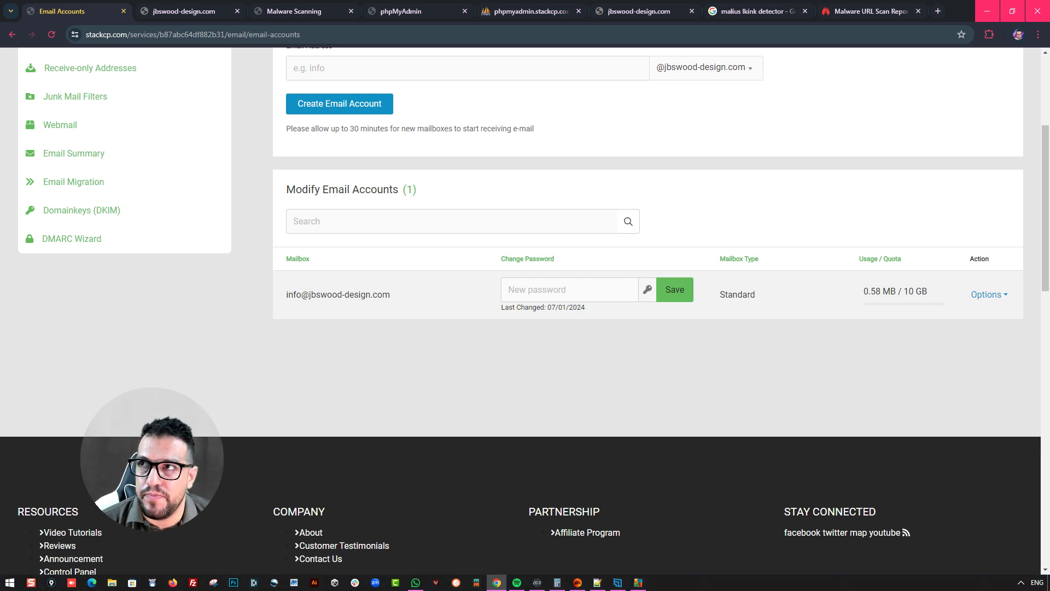
pyautogui.scroll(3, 957, 232)
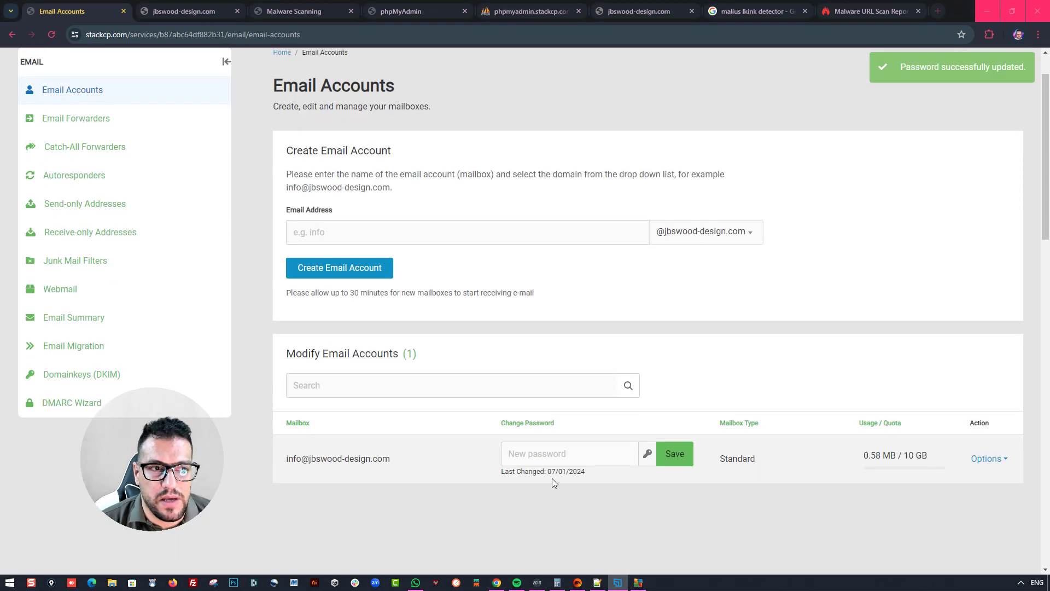
pyautogui.scroll(-1, 514, 419)
pyautogui.scroll(2, 481, 408)
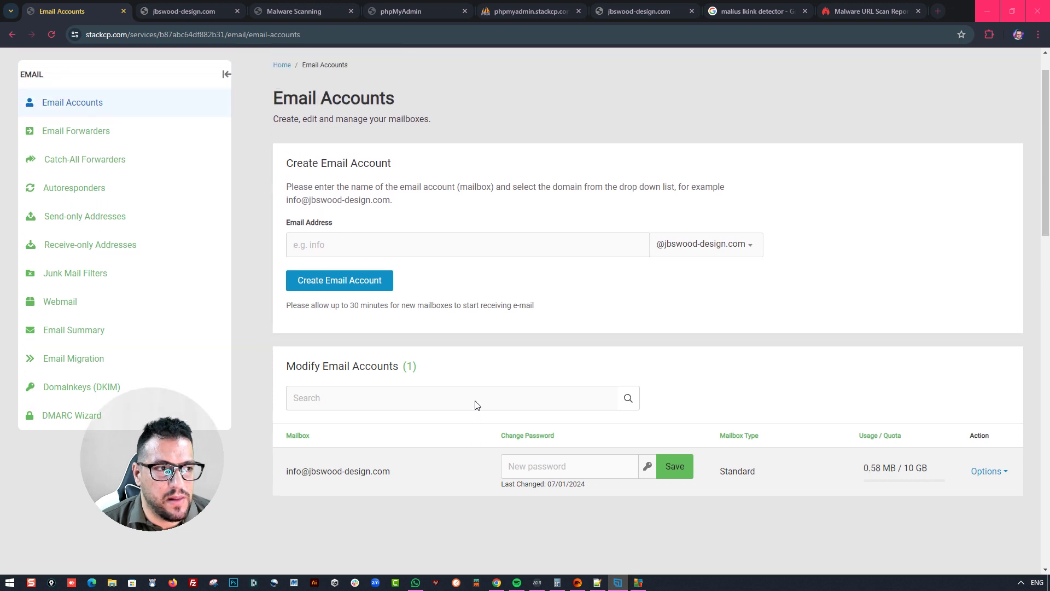
pyautogui.scroll(1, 475, 405)
# Reopen the File Manager from the service overview and look through the files in public_html
pyautogui.click(281, 107)
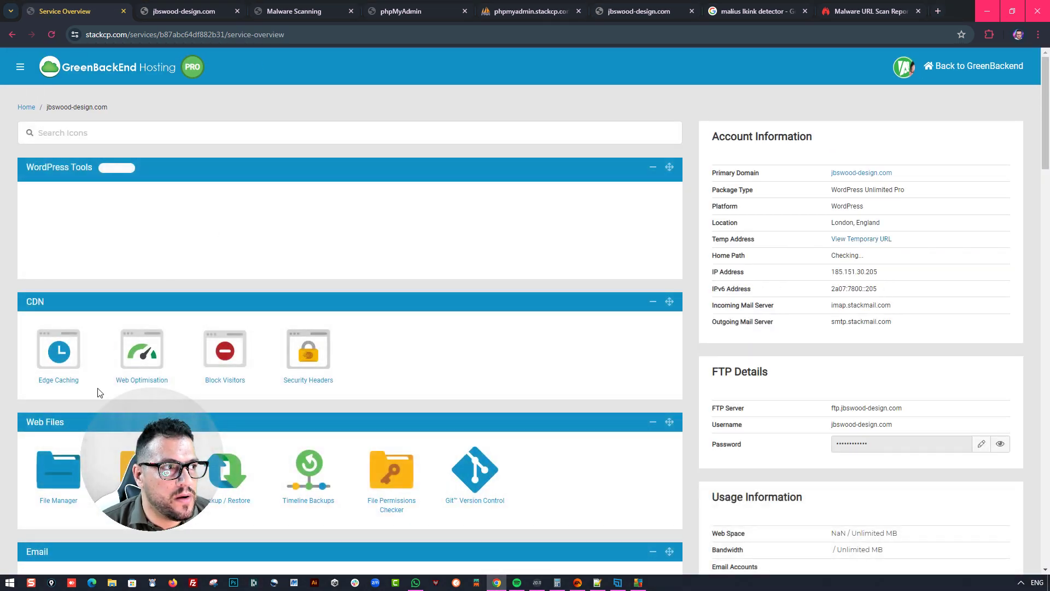
pyautogui.scroll(-1, 99, 391)
pyautogui.click(52, 355)
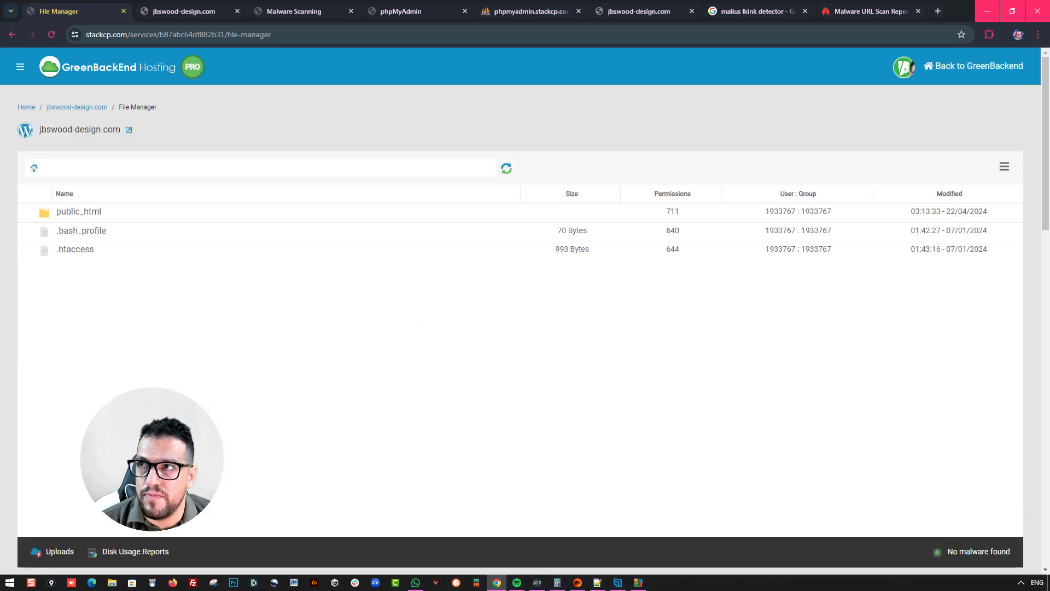
pyautogui.doubleClick(85, 214)
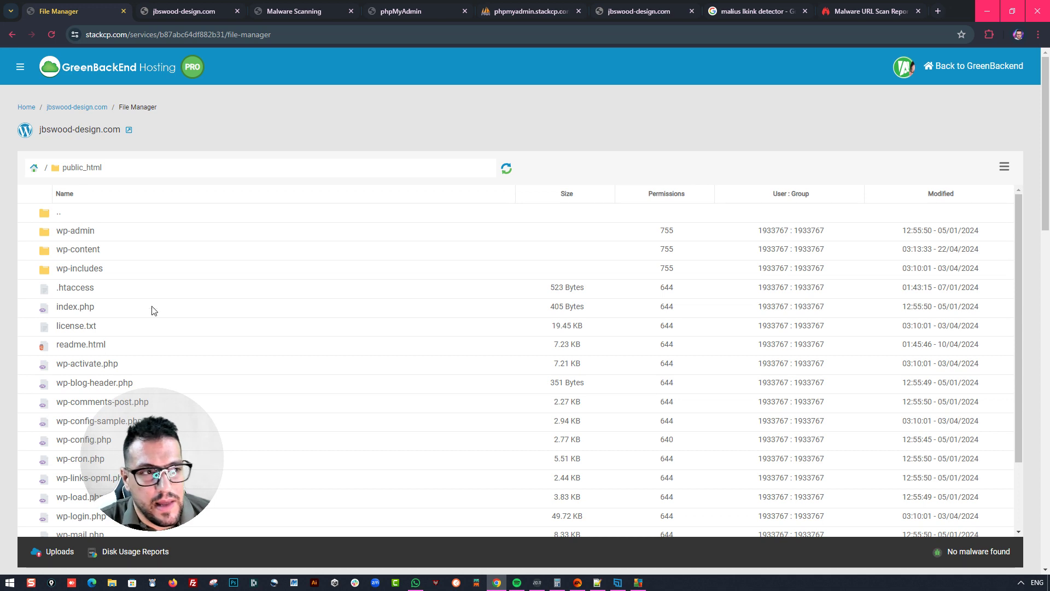
pyautogui.scroll(-5, 206, 358)
pyautogui.scroll(5, 206, 351)
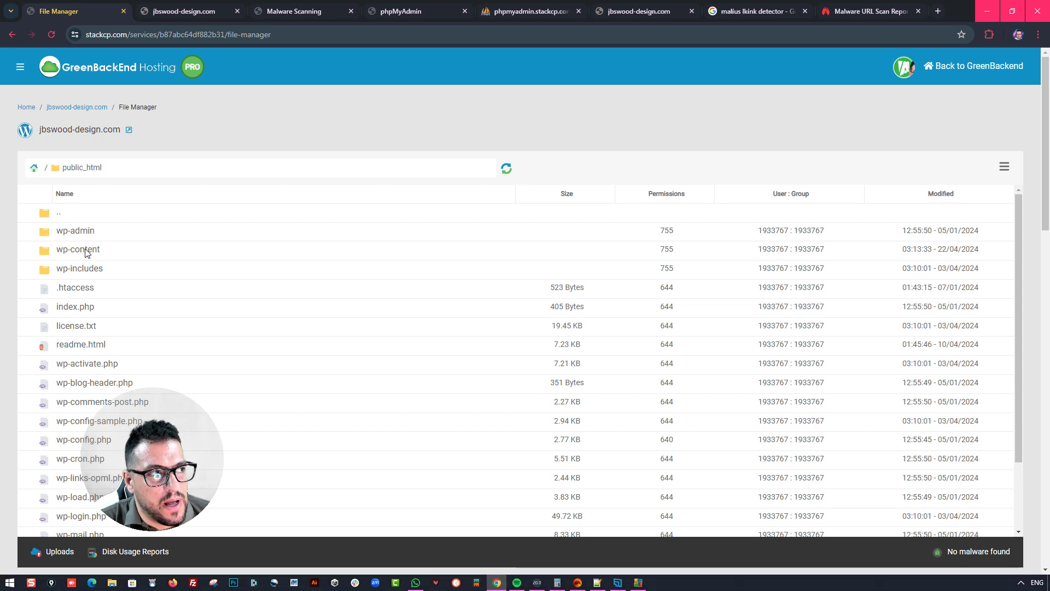
# Rename the wp-content folder in public_html to wp-content2
pyautogui.rightClick(86, 252)
pyautogui.click(137, 358)
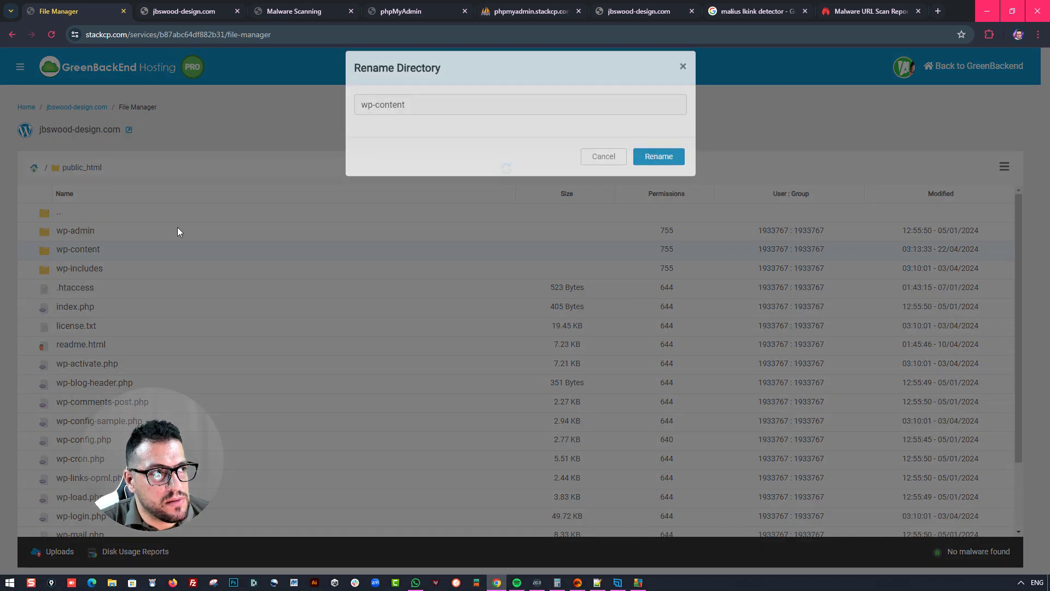
pyautogui.click(658, 169)
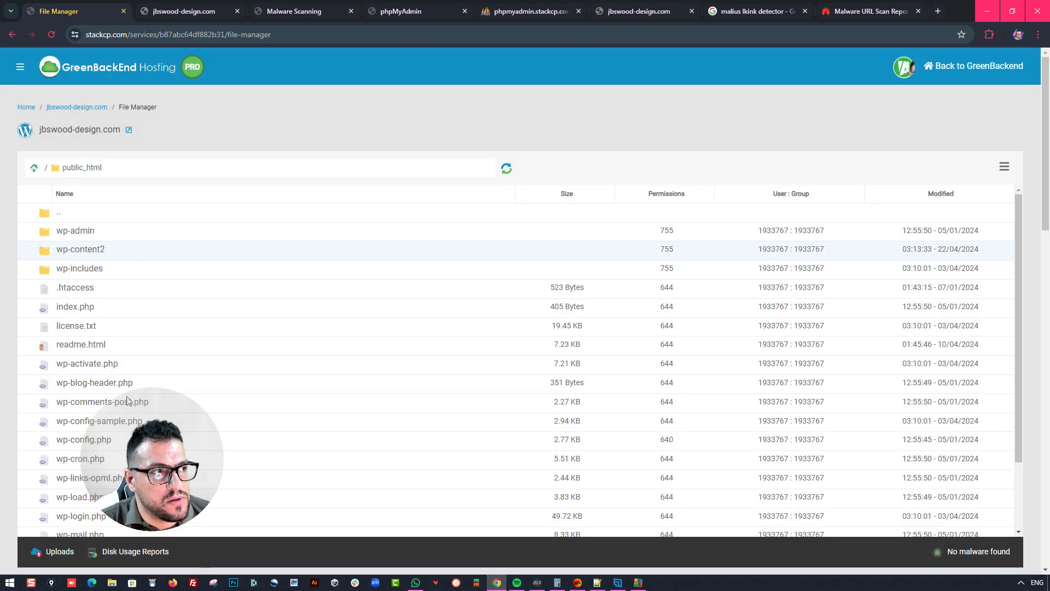
# Rename the wp-config.php file in public_html to wp-config2.php
pyautogui.scroll(-1, 78, 393)
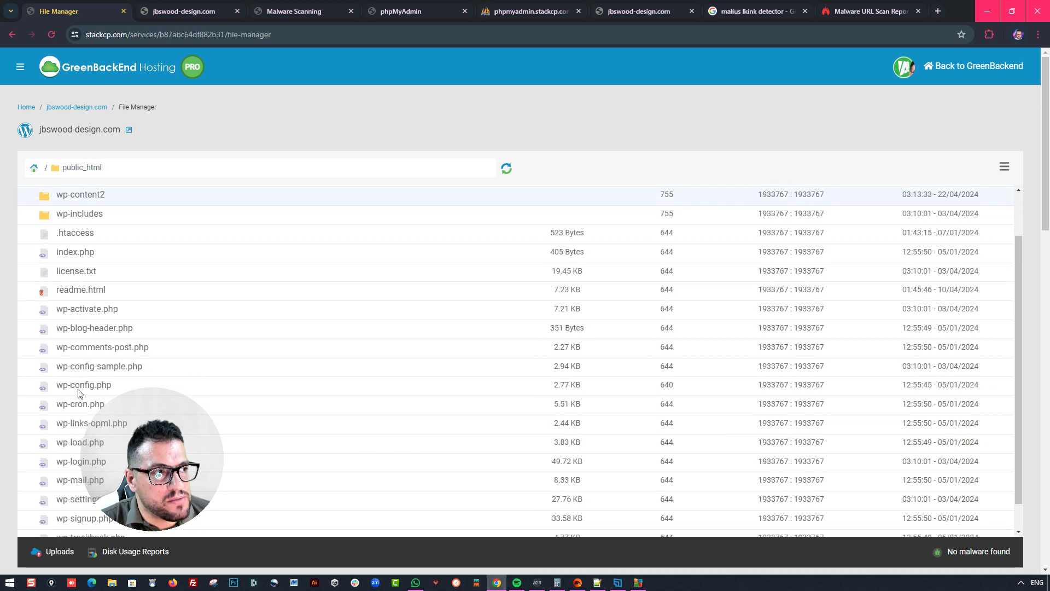
pyautogui.rightClick(78, 393)
pyautogui.click(118, 328)
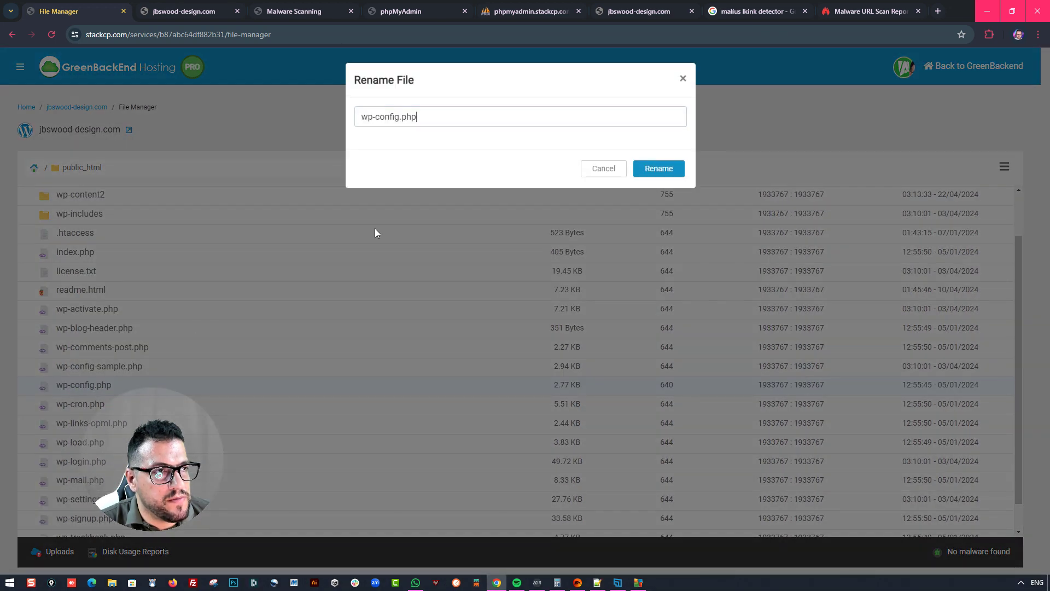
pyautogui.click(399, 116)
pyautogui.write('2')
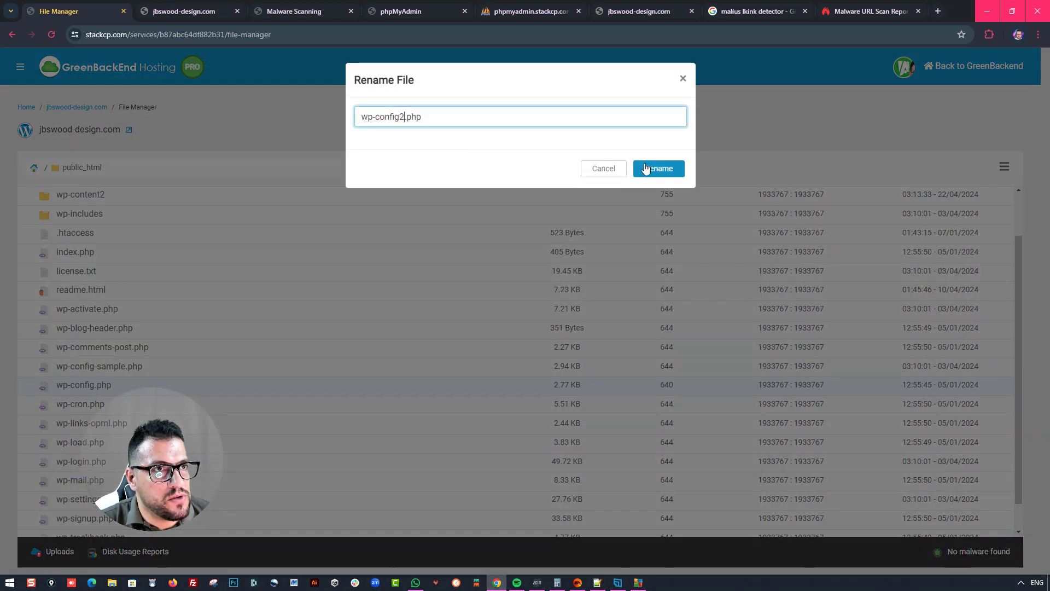
pyautogui.click(658, 167)
pyautogui.scroll(1, 67, 378)
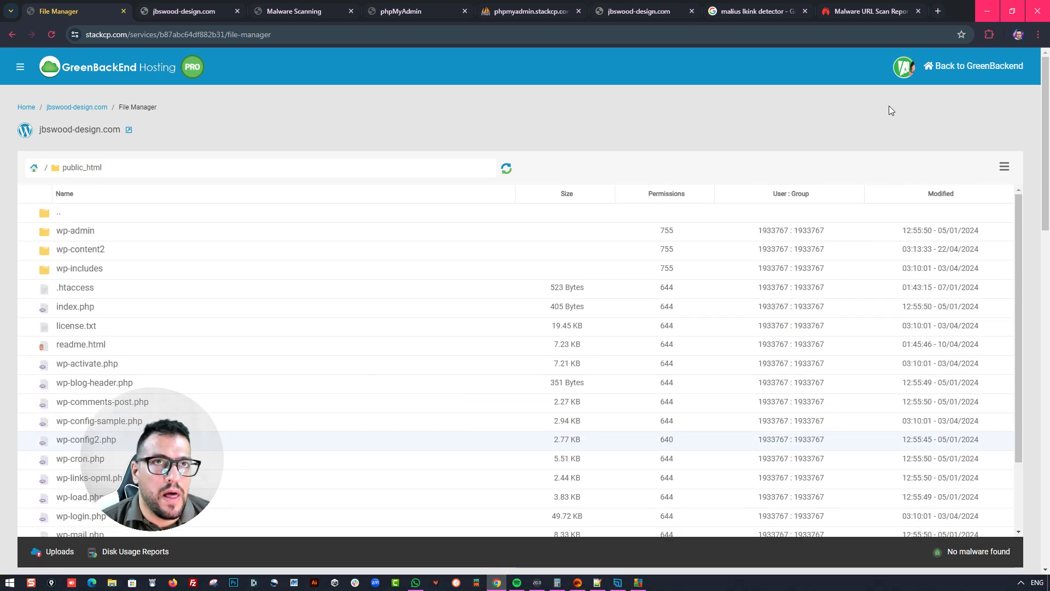
# Search the web for the WordPress download page in a new tab and download WordPress 6.5.2 from WordPress.org
pyautogui.click(938, 16)
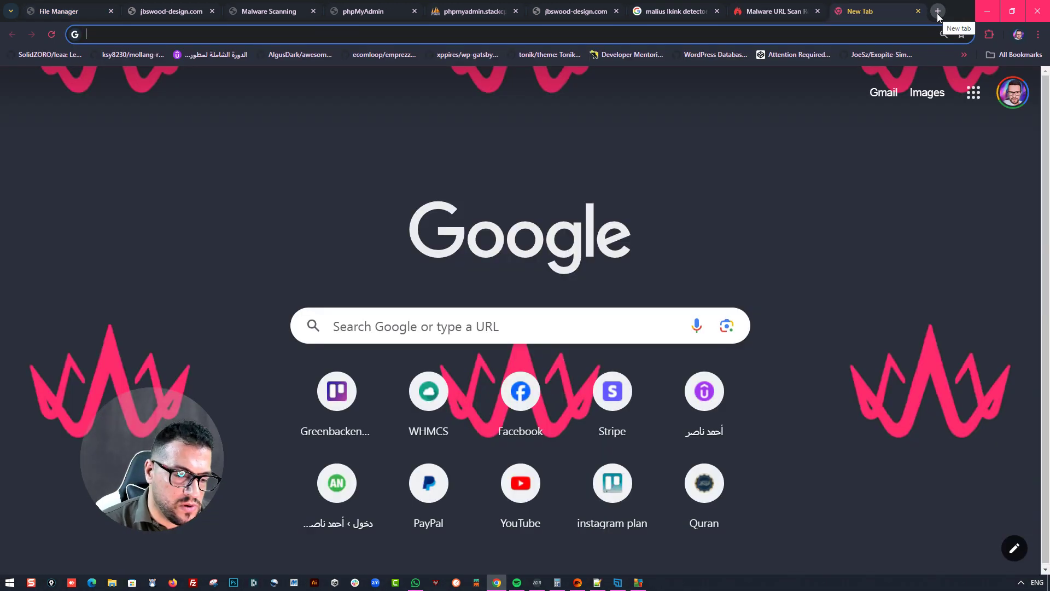
pyautogui.write('wordpress d')
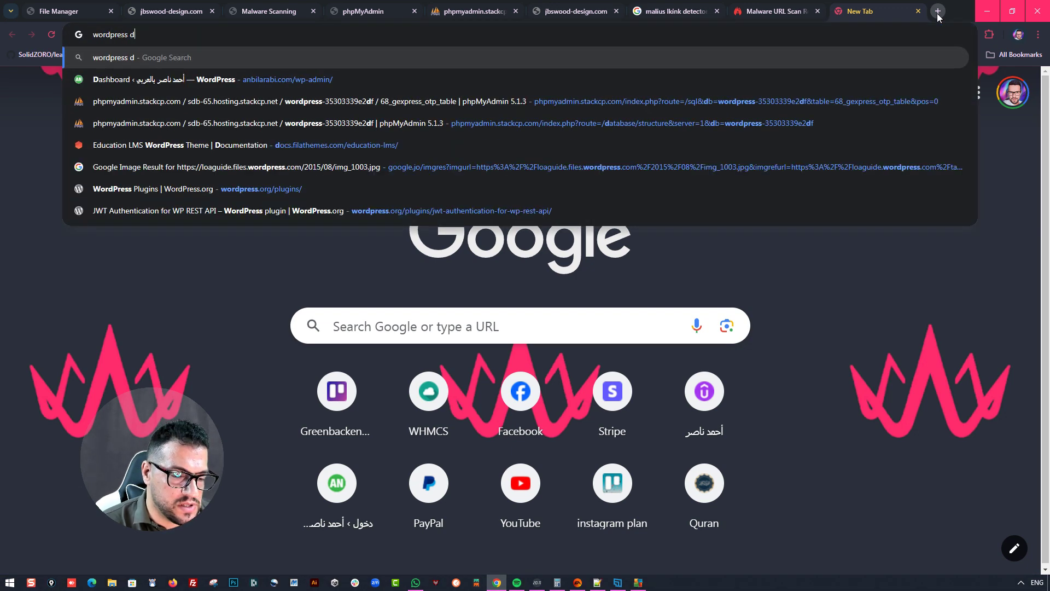
pyautogui.write('ownnload')
pyautogui.press('Return')
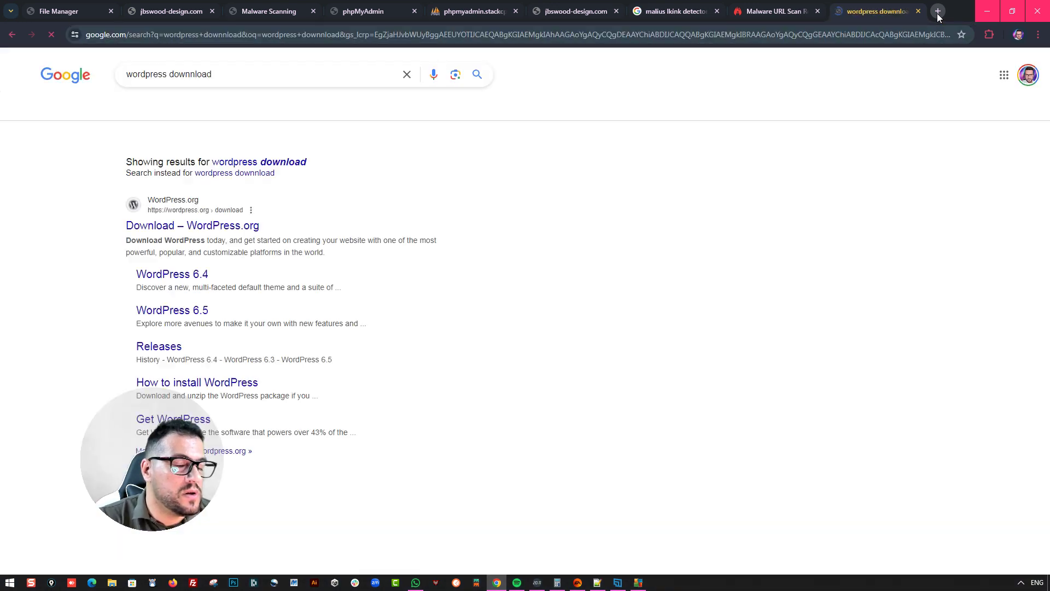
pyautogui.click(214, 246)
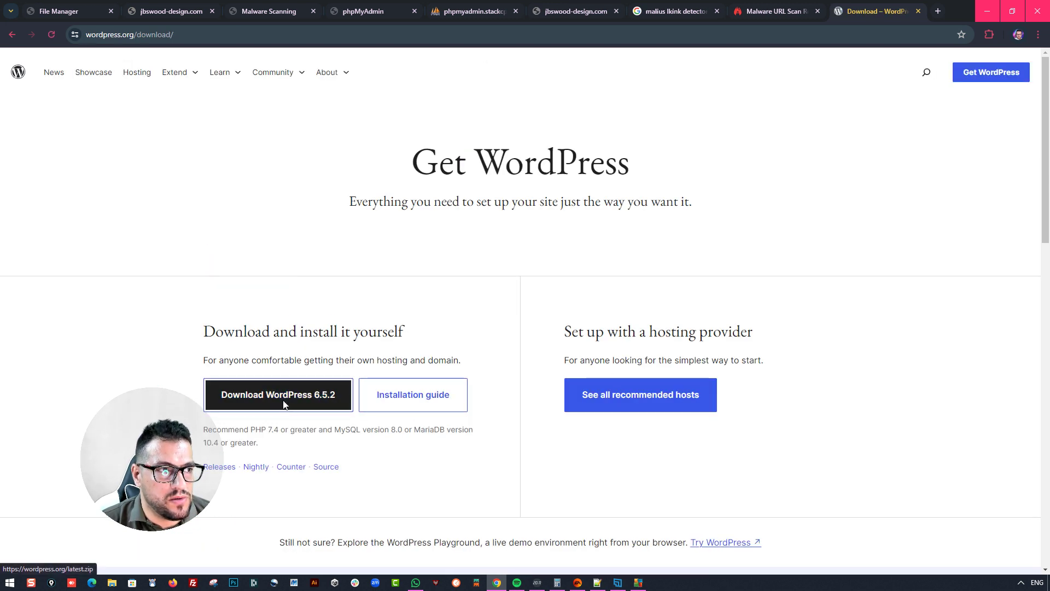
pyautogui.click(280, 402)
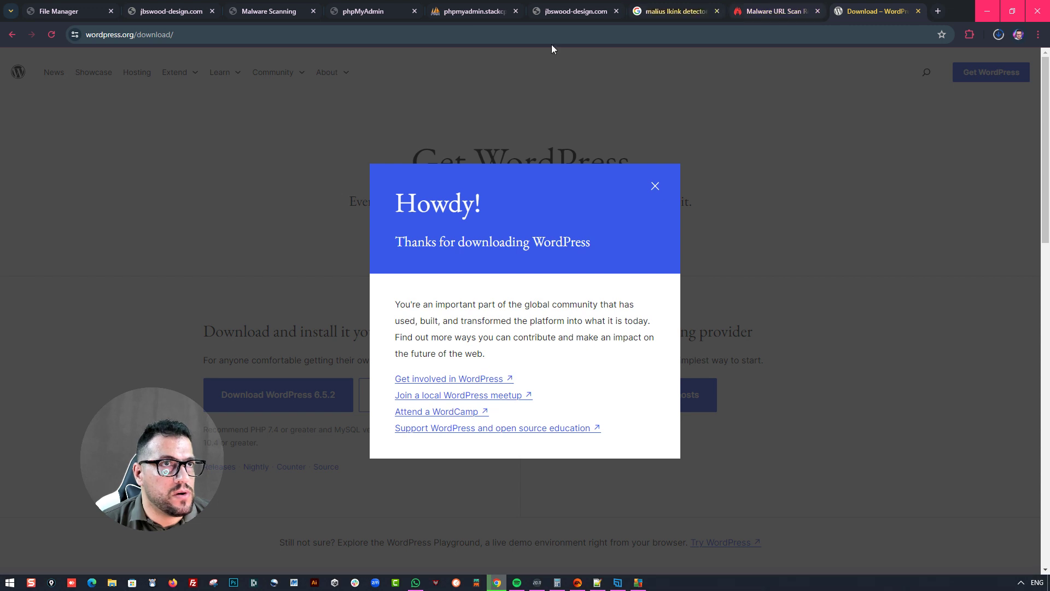
# Return to the hosting File Manager and rename the wp-admin folder to wp-admin2 and the wp-includes folder to wp-includes2
pyautogui.click(48, 15)
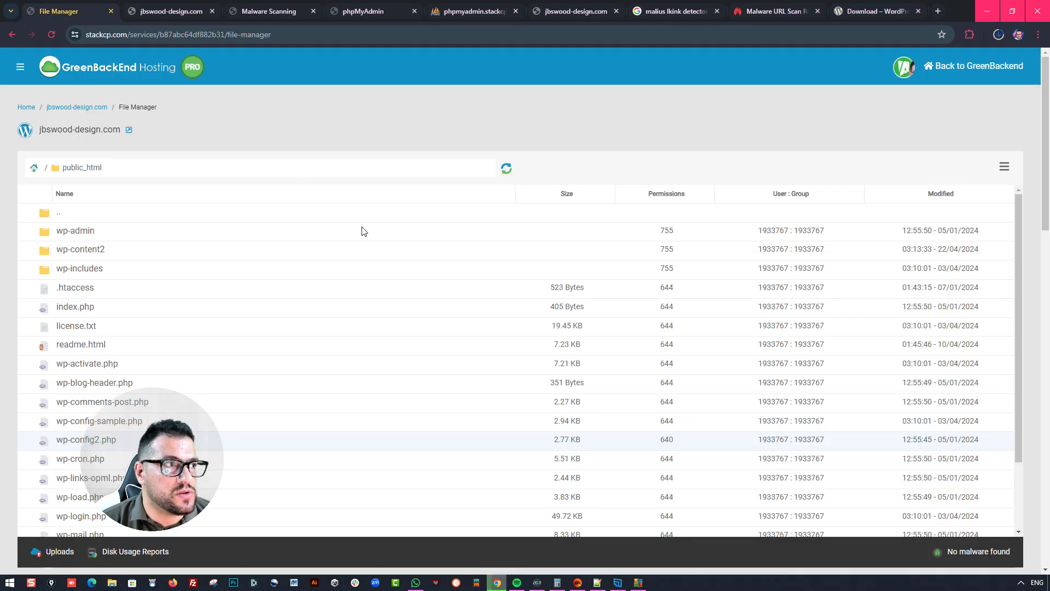
pyautogui.rightClick(79, 237)
pyautogui.click(125, 342)
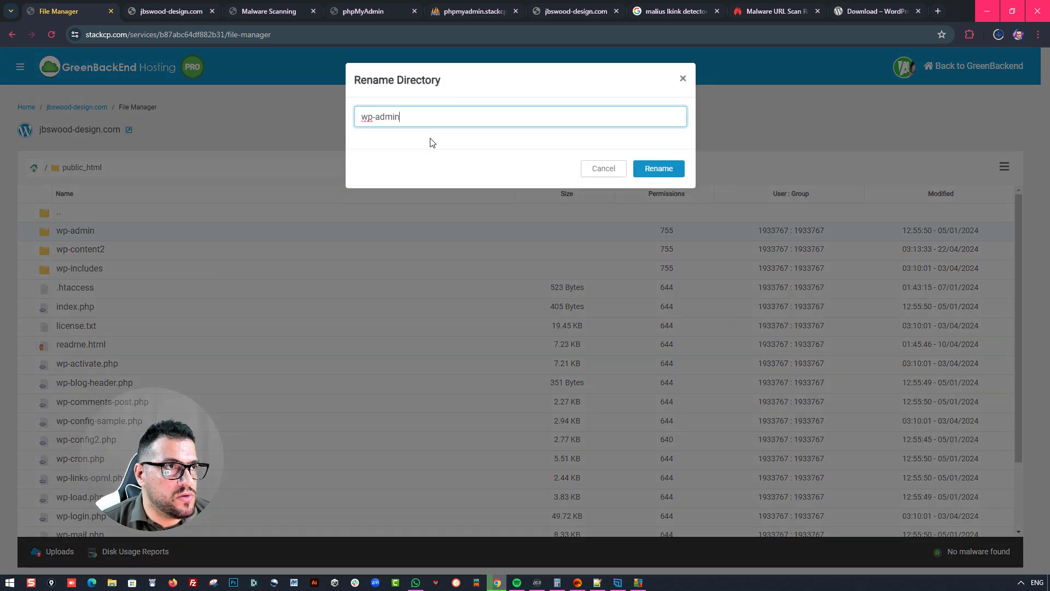
pyautogui.write('2')
pyautogui.click(650, 171)
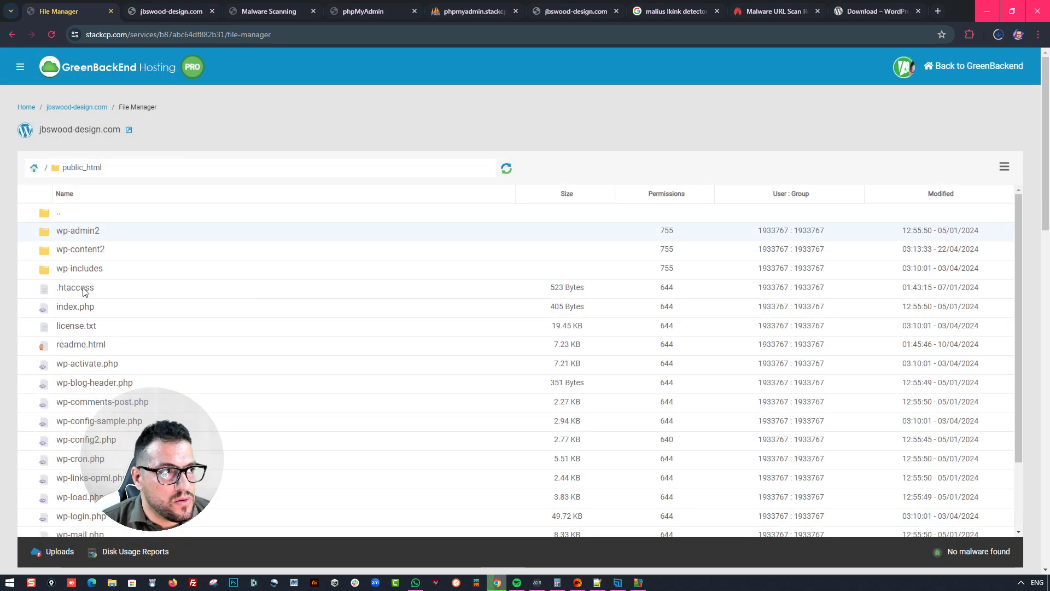
pyautogui.rightClick(82, 273)
pyautogui.click(126, 379)
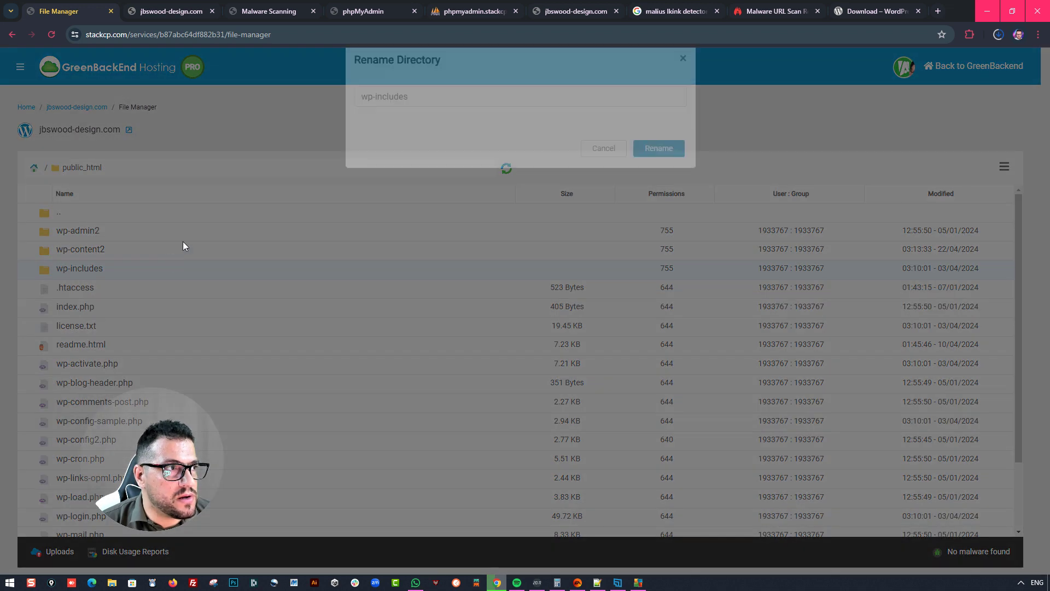
pyautogui.click(646, 167)
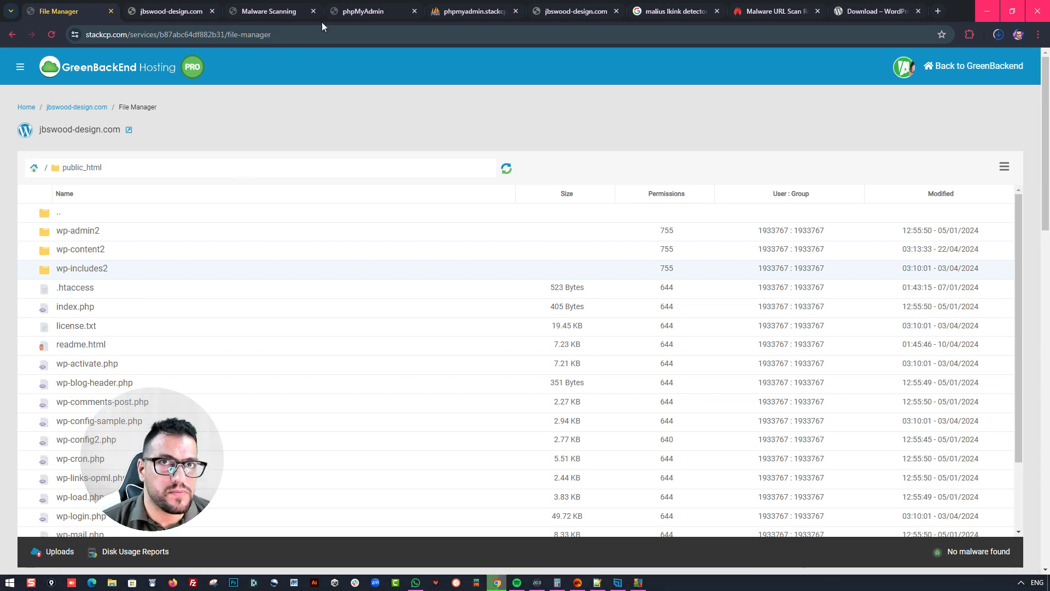
# Upload the downloaded wordpress-6.5.2.zip archive to the public_html folder
pyautogui.click(998, 36)
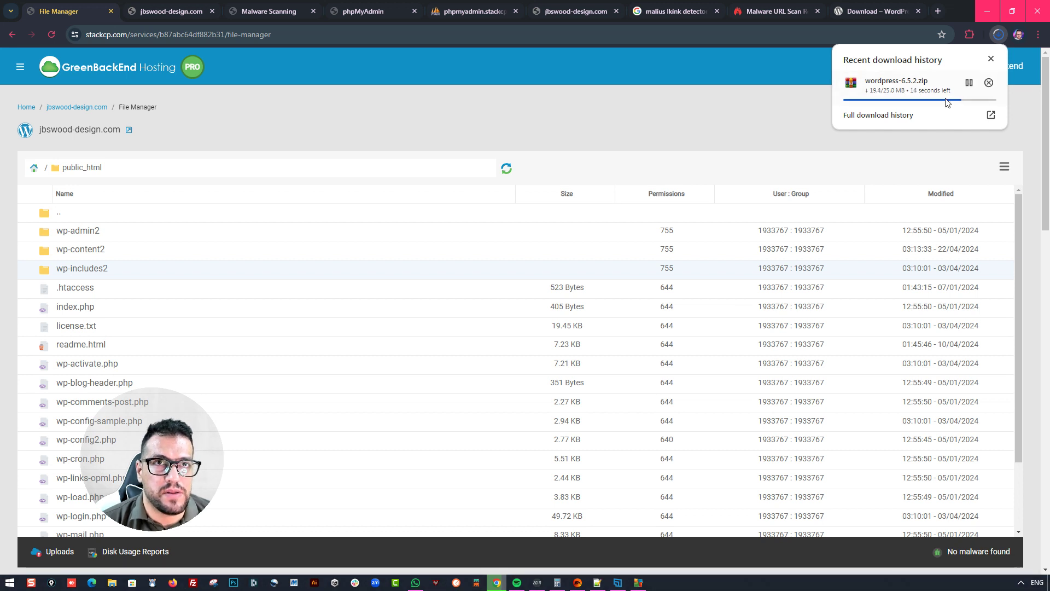
pyautogui.click(694, 127)
pyautogui.click(1005, 171)
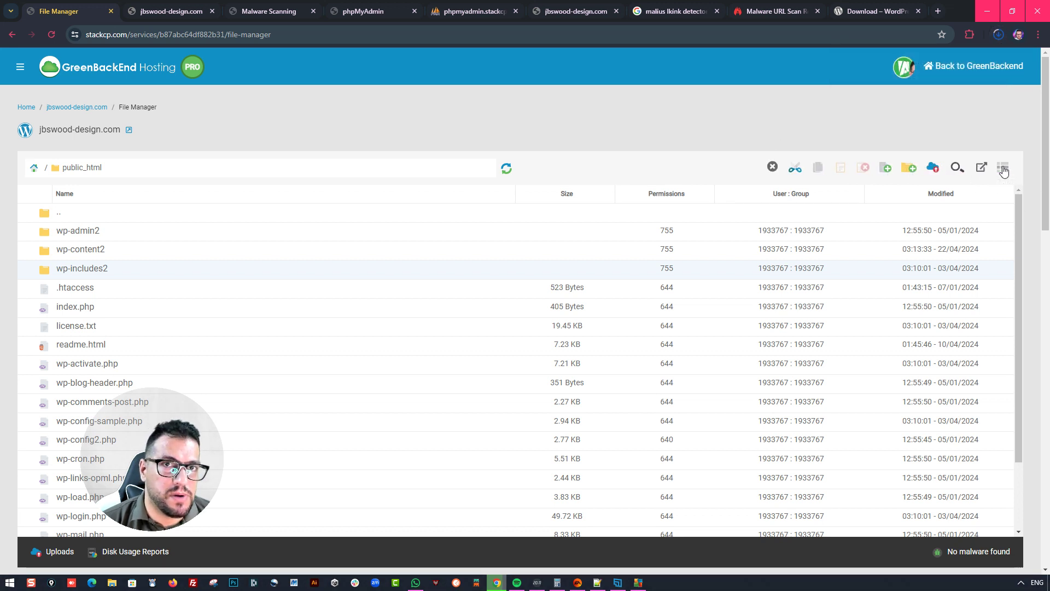
pyautogui.click(918, 172)
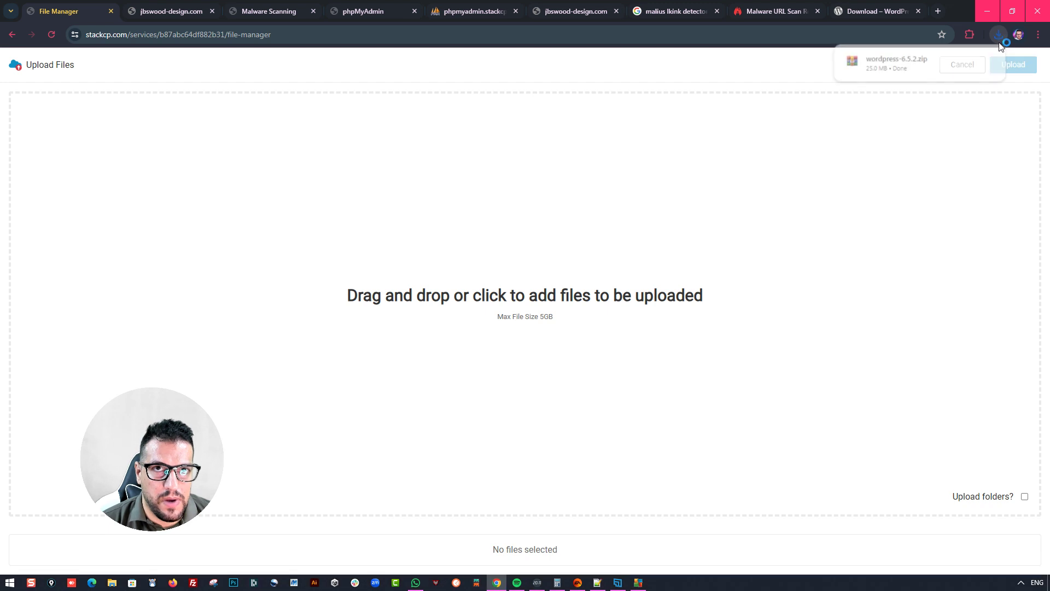
pyautogui.moveTo(937, 77); pyautogui.dragTo(605, 280)
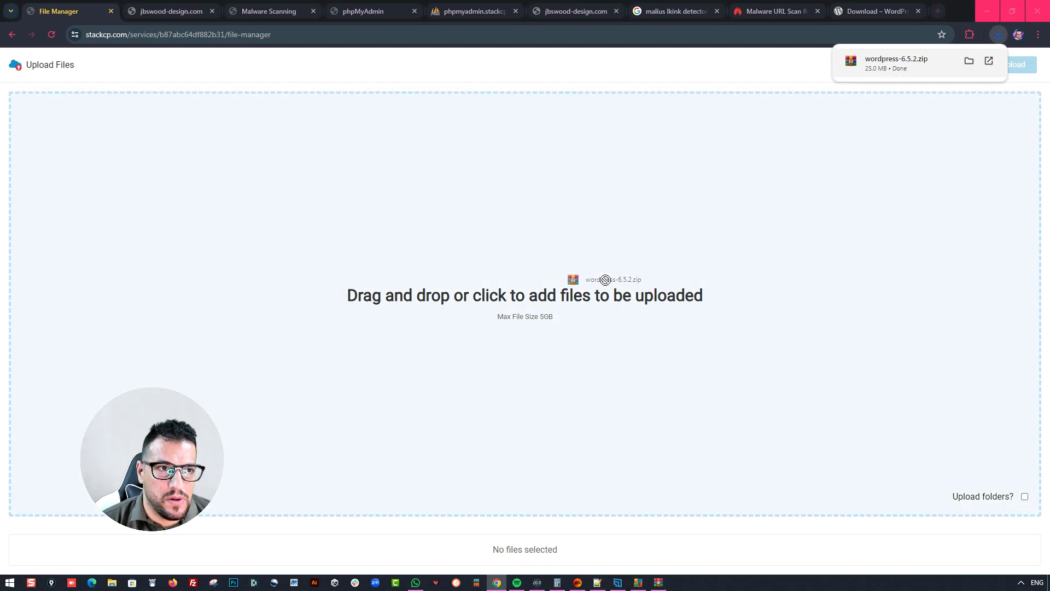
pyautogui.moveTo(605, 280); pyautogui.dragTo(605, 282)
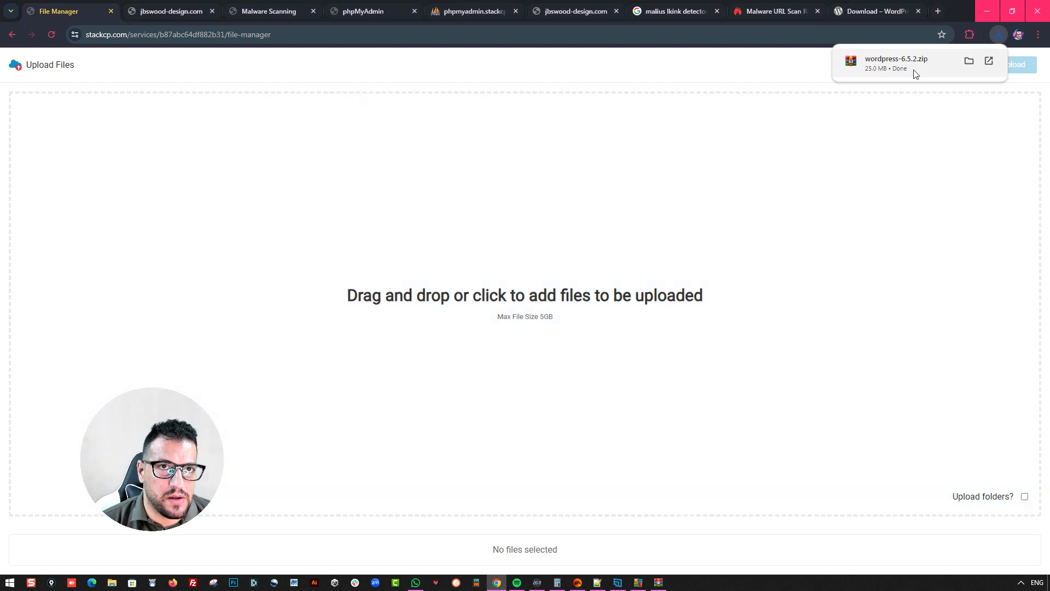
pyautogui.moveTo(915, 74); pyautogui.dragTo(614, 248)
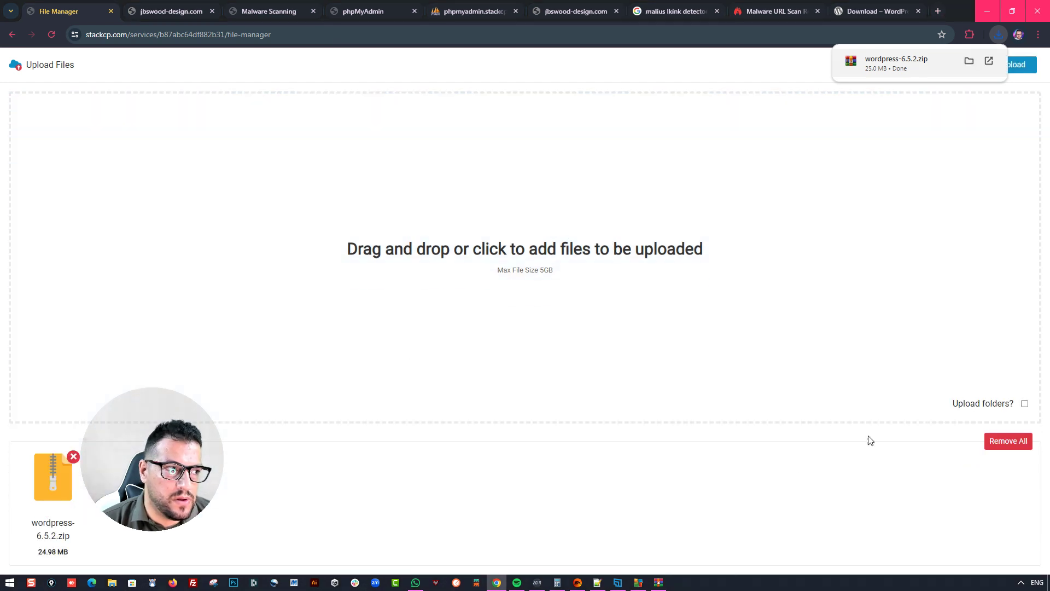
pyautogui.click(1023, 64)
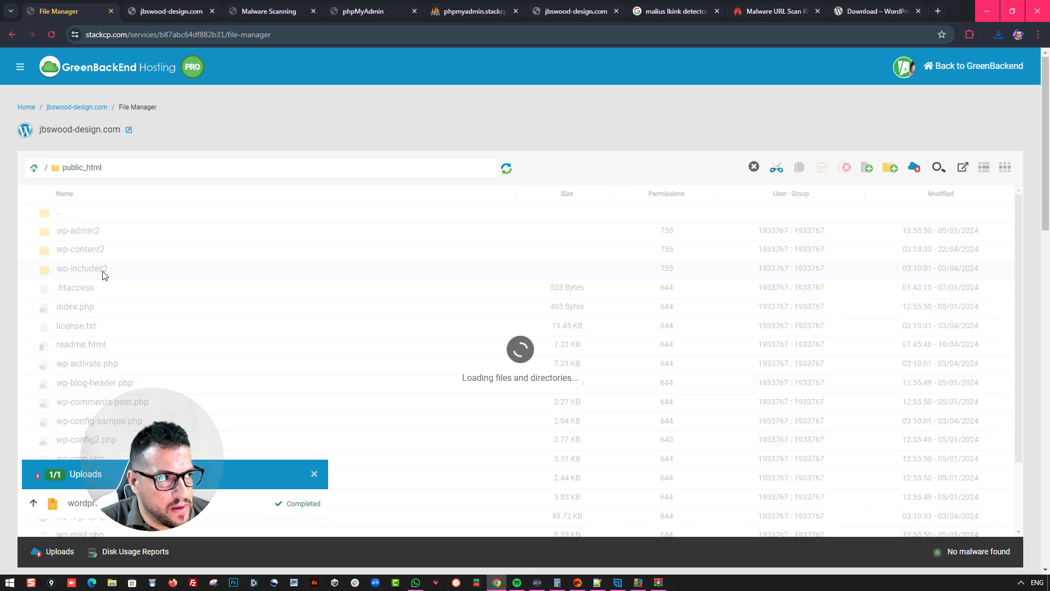
# Delete the wp-admin2 and wp-includes2 folders from public_html
pyautogui.rightClick(78, 236)
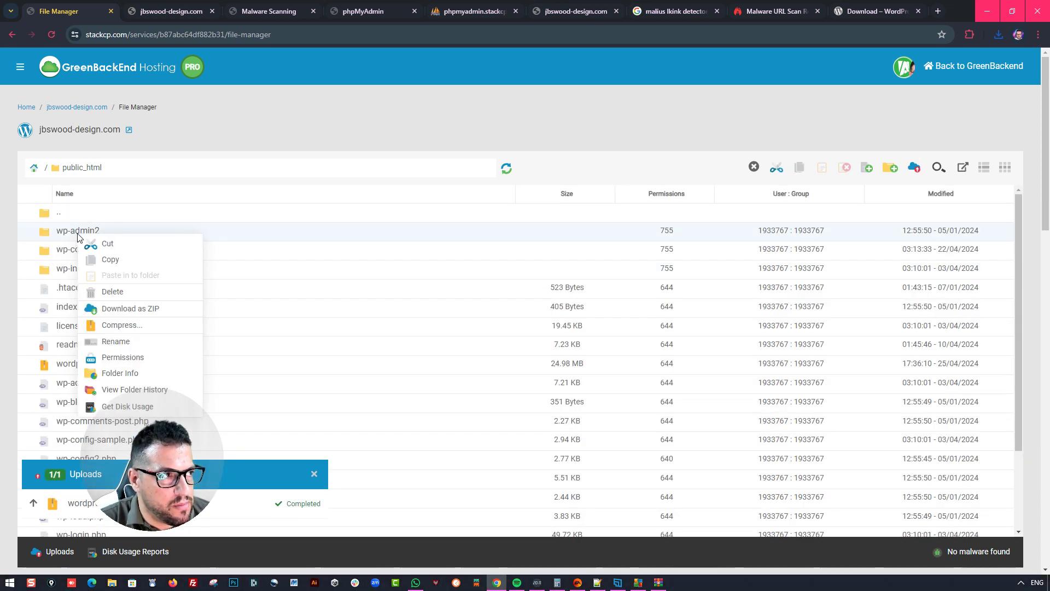
pyautogui.click(116, 290)
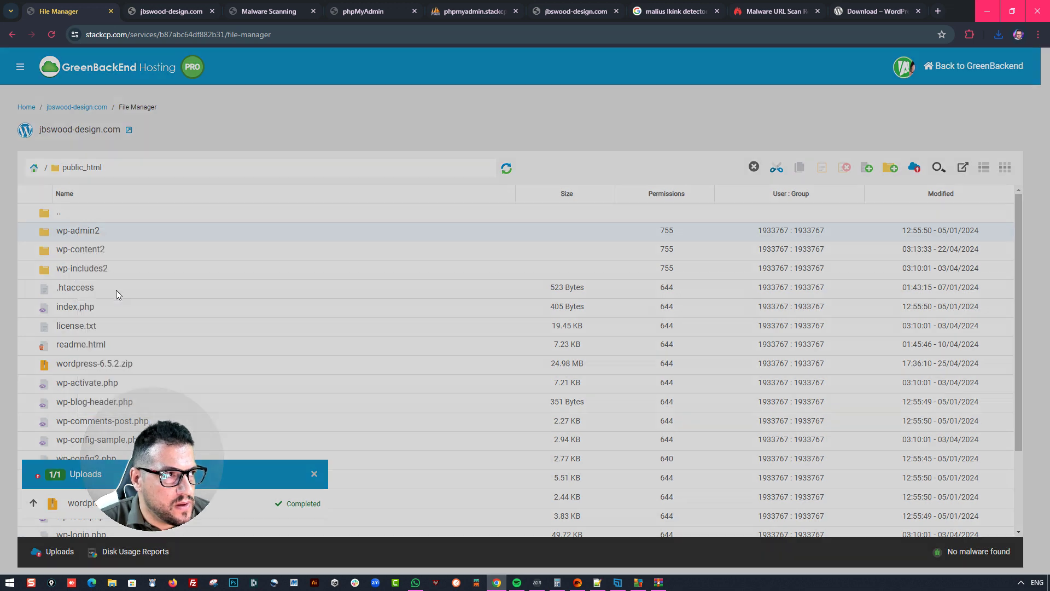
pyautogui.click(659, 241)
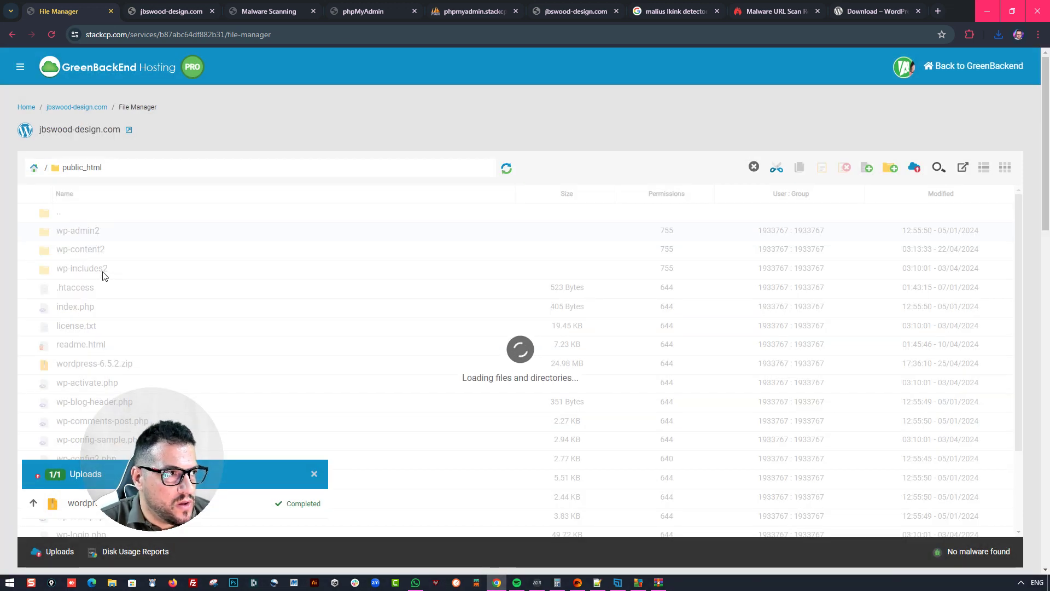
pyautogui.rightClick(88, 257)
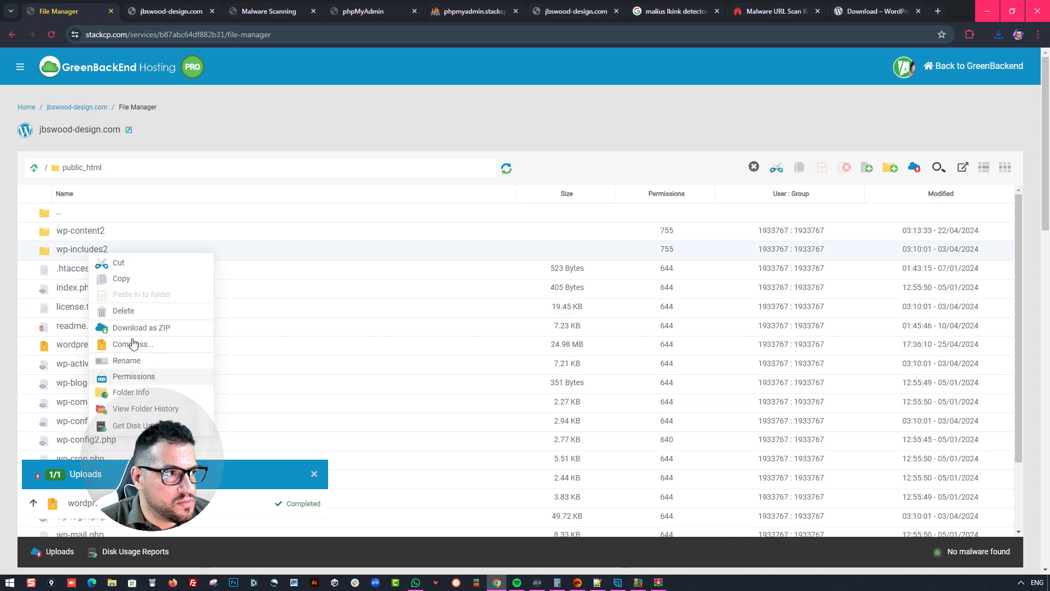
pyautogui.click(116, 306)
pyautogui.click(659, 240)
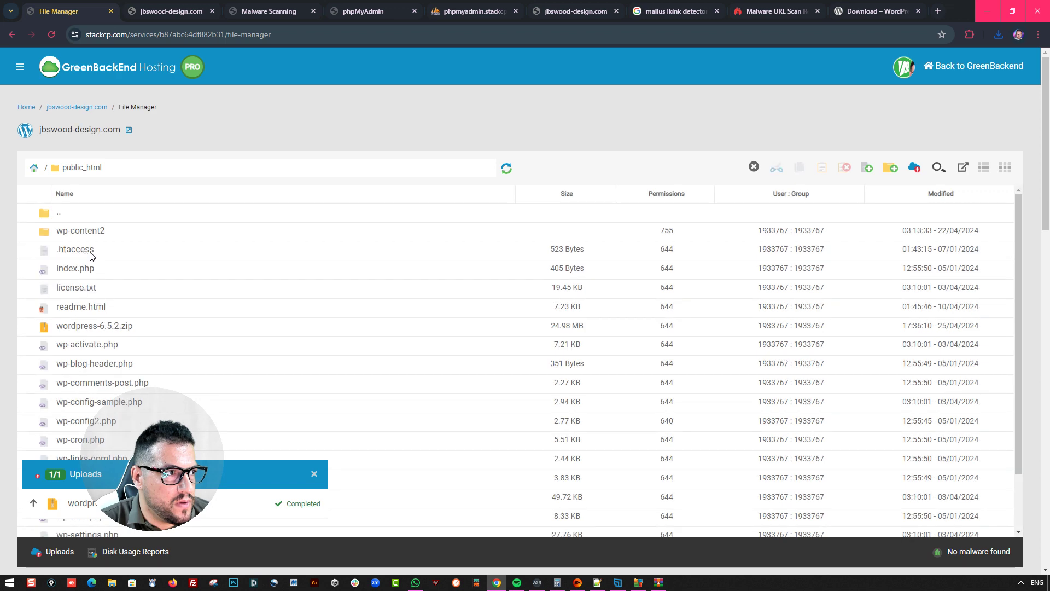
# Extract wordpress-6.5.2.zip in public_html and open the extracted wordpress folder
pyautogui.rightClick(111, 327)
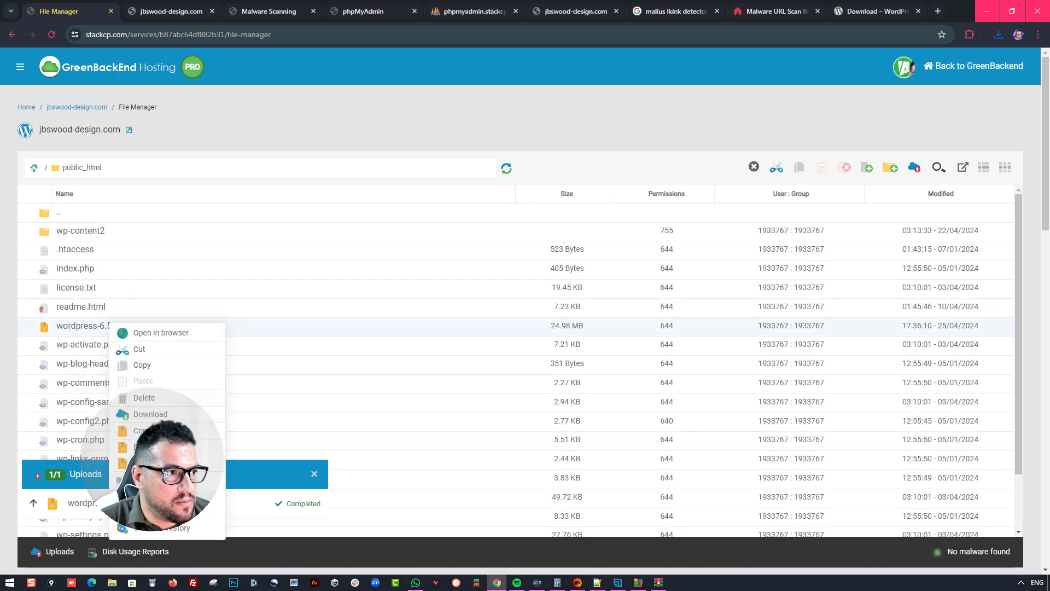
pyautogui.click(145, 446)
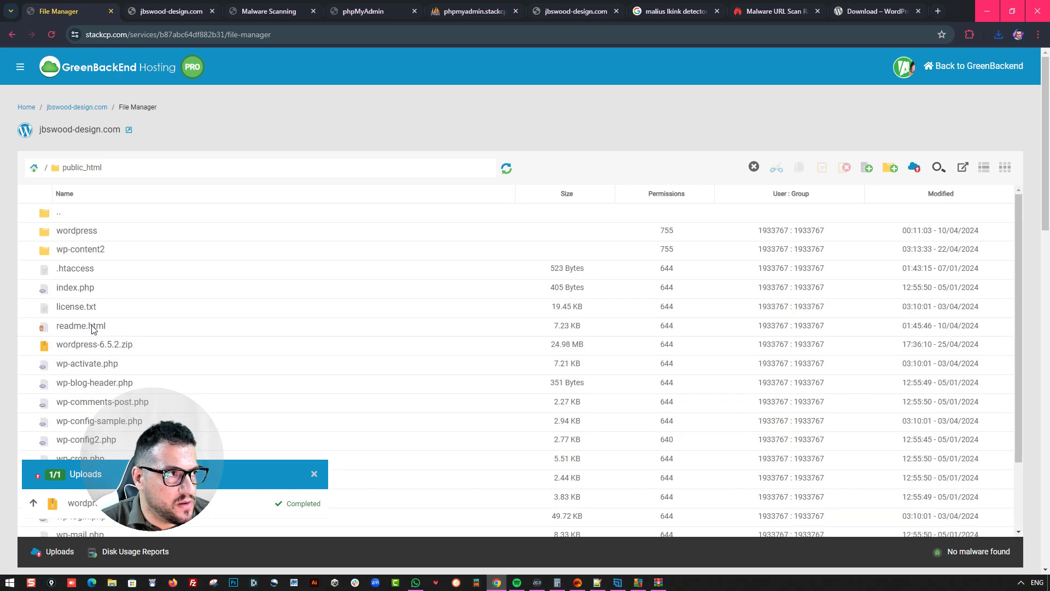
pyautogui.doubleClick(66, 234)
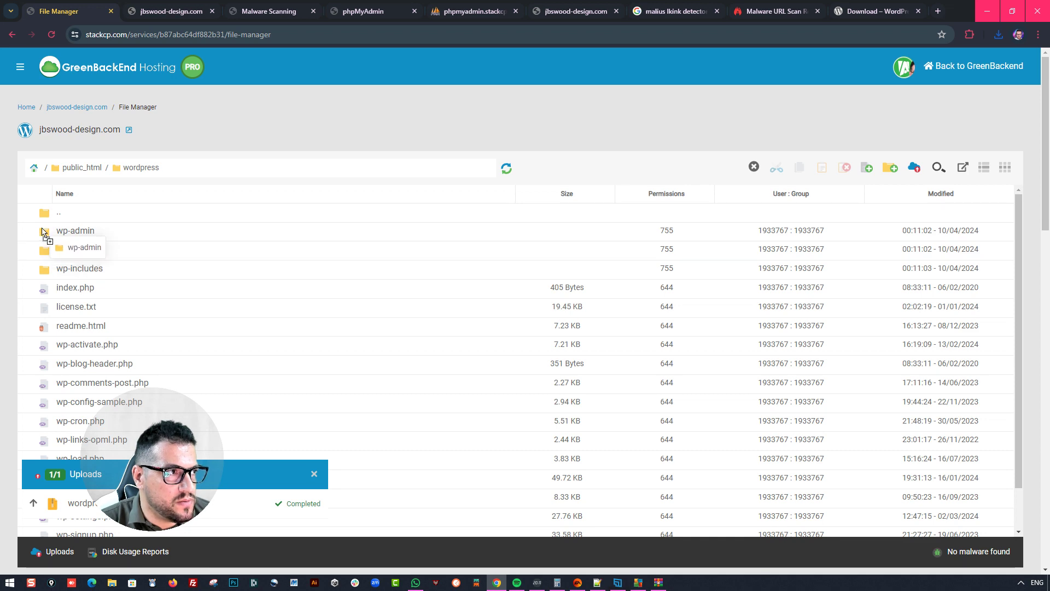
# Cut all files and folders in the extracted wordpress folder except wp-content
pyautogui.scroll(-1, 235, 282)
pyautogui.hotkey('ctrl', '-')
pyautogui.hotkey('ctrl', '-')
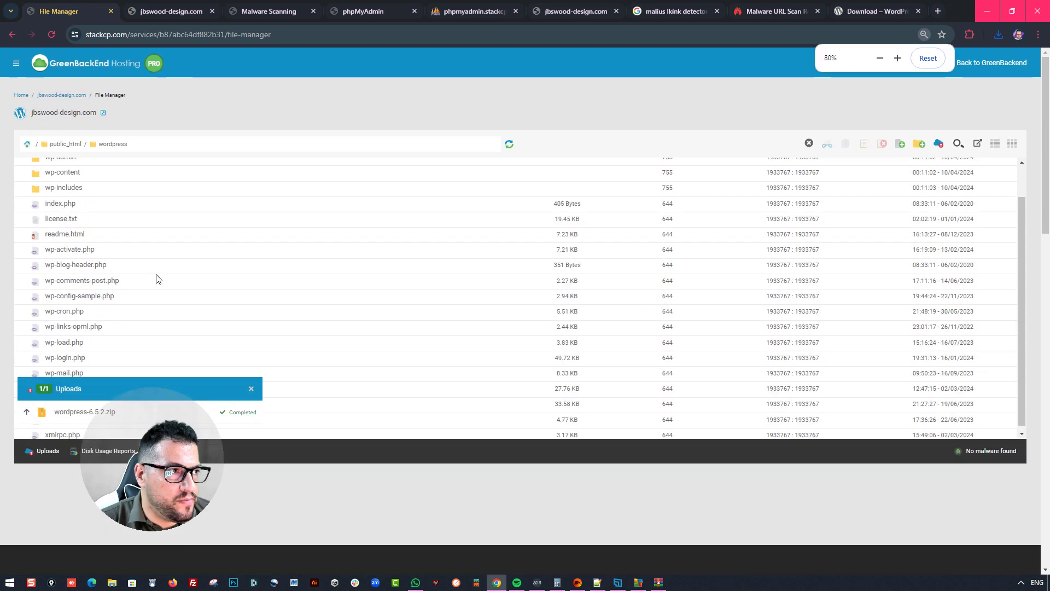
pyautogui.click(251, 389)
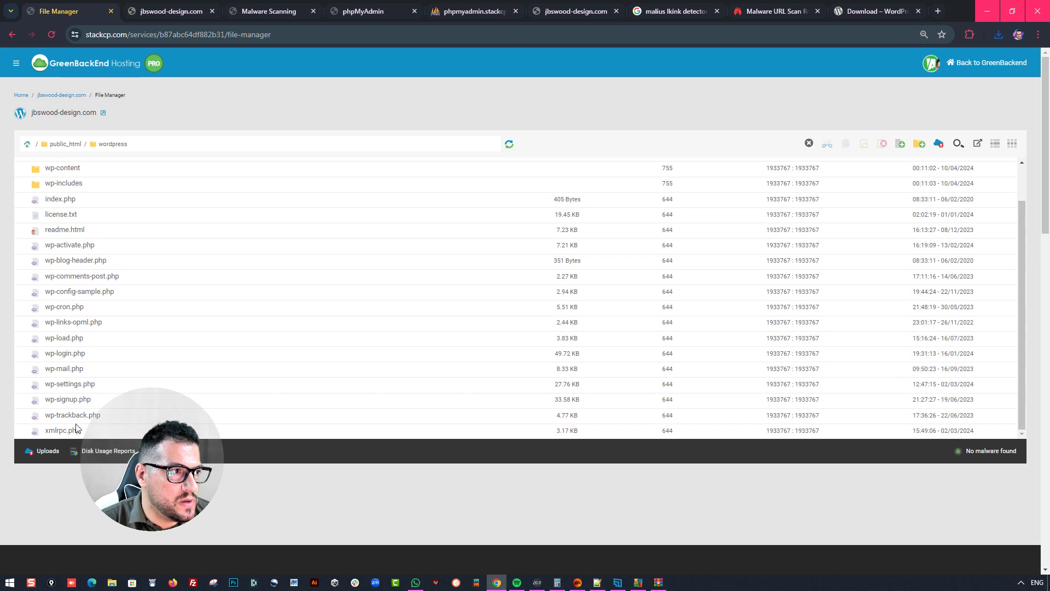
pyautogui.moveTo(73, 412); pyautogui.dragTo(62, 199)
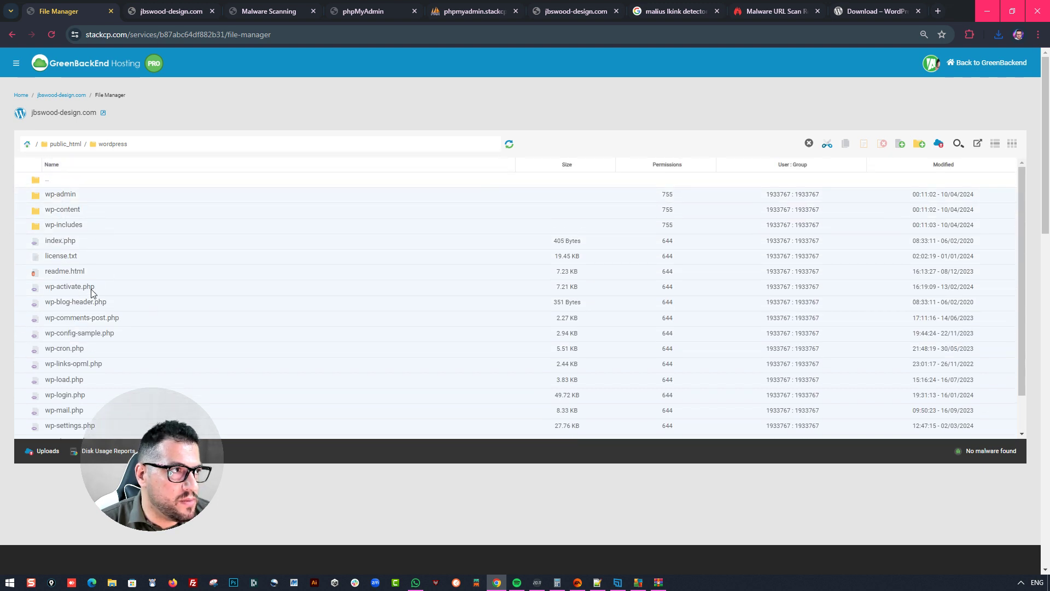
pyautogui.scroll(-2, 89, 306)
pyautogui.scroll(2, 116, 275)
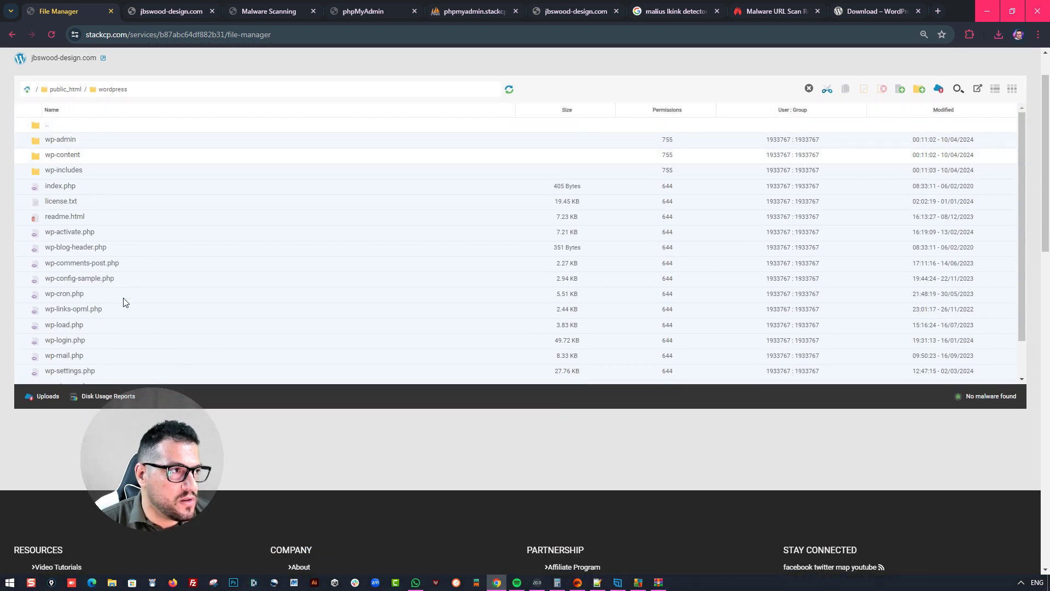
pyautogui.scroll(-2, 131, 328)
pyautogui.rightClick(59, 295)
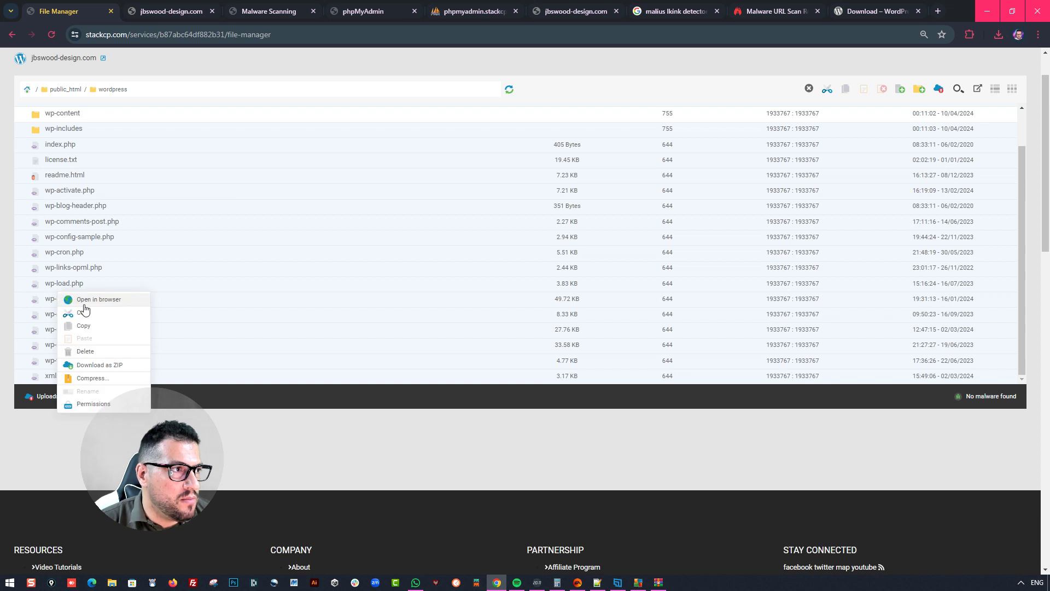
pyautogui.click(89, 311)
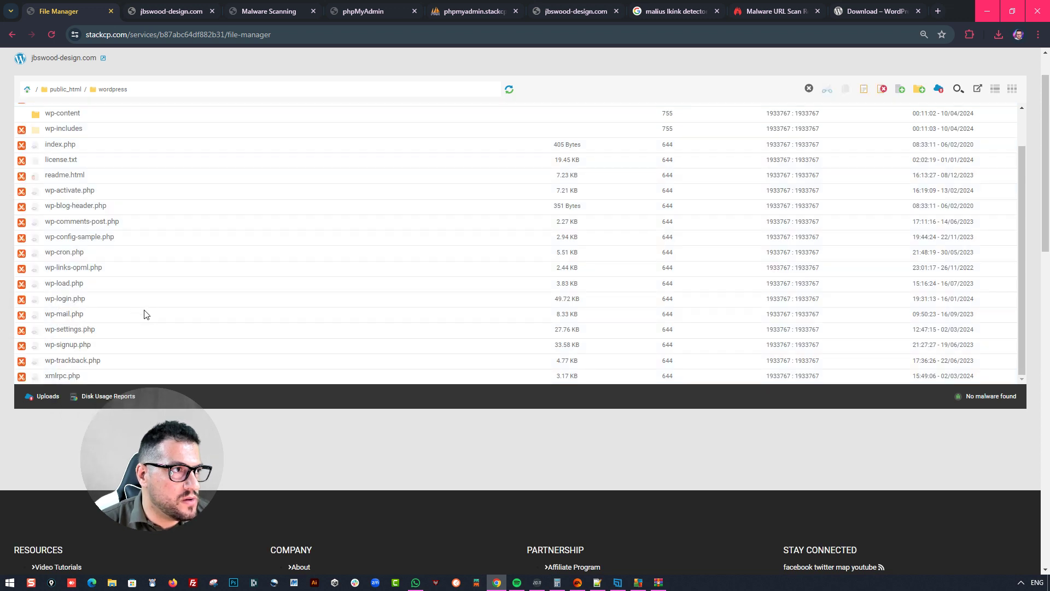
# Paste the cut WordPress core files into public_html, replacing every existing file that has the same name
pyautogui.scroll(3, 143, 312)
pyautogui.click(68, 90)
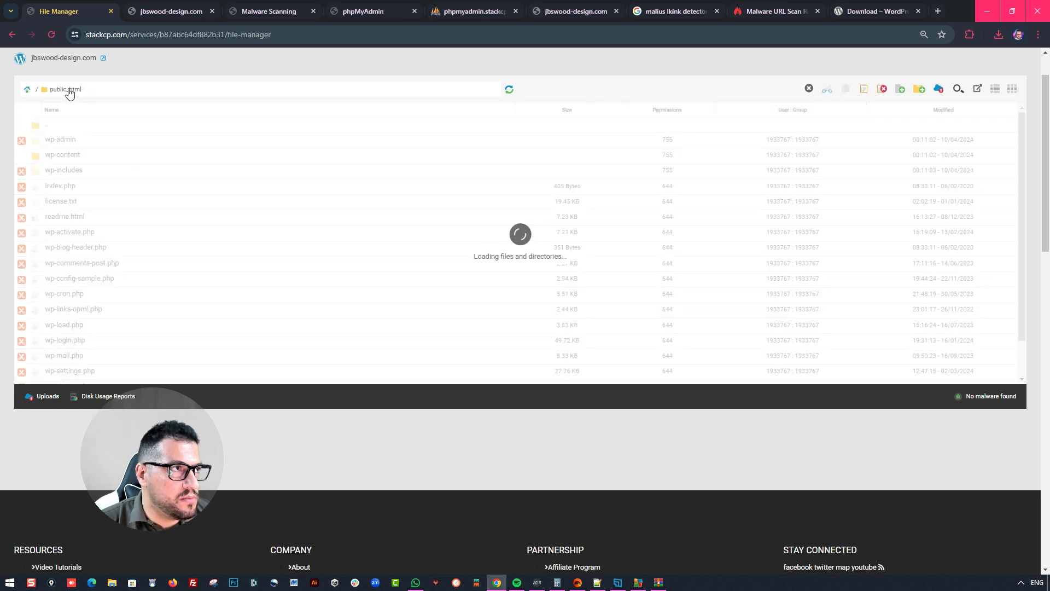
pyautogui.click(864, 89)
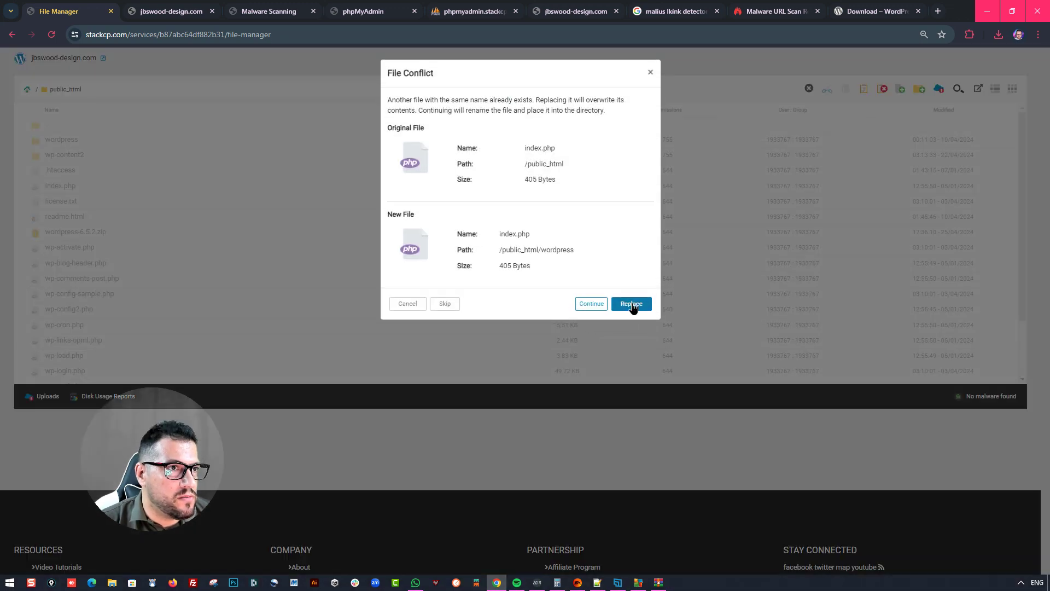
pyautogui.click(632, 303)
pyautogui.click(632, 304)
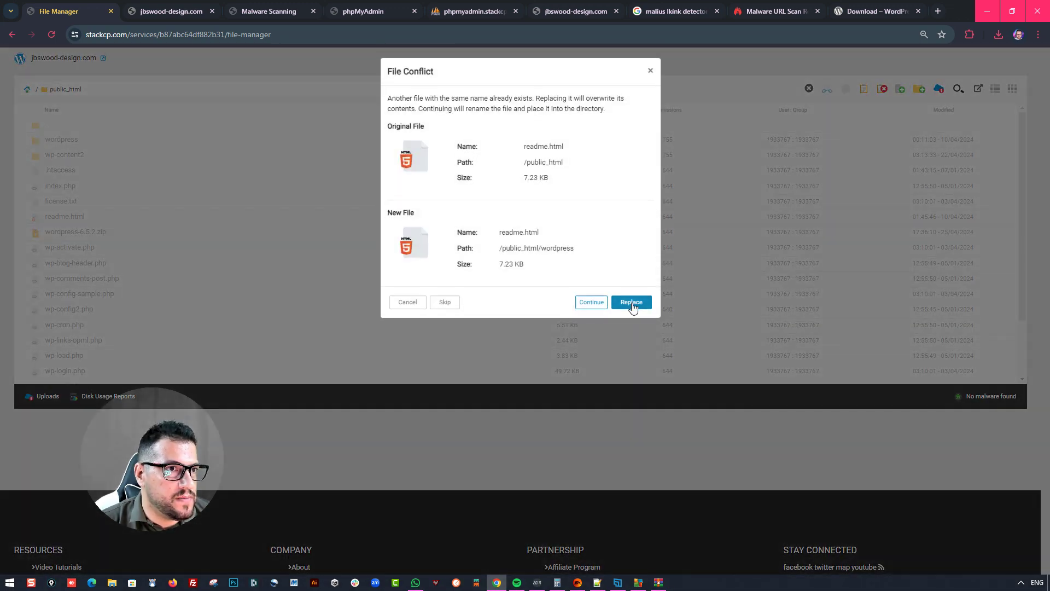
pyautogui.click(631, 304)
pyautogui.click(632, 304)
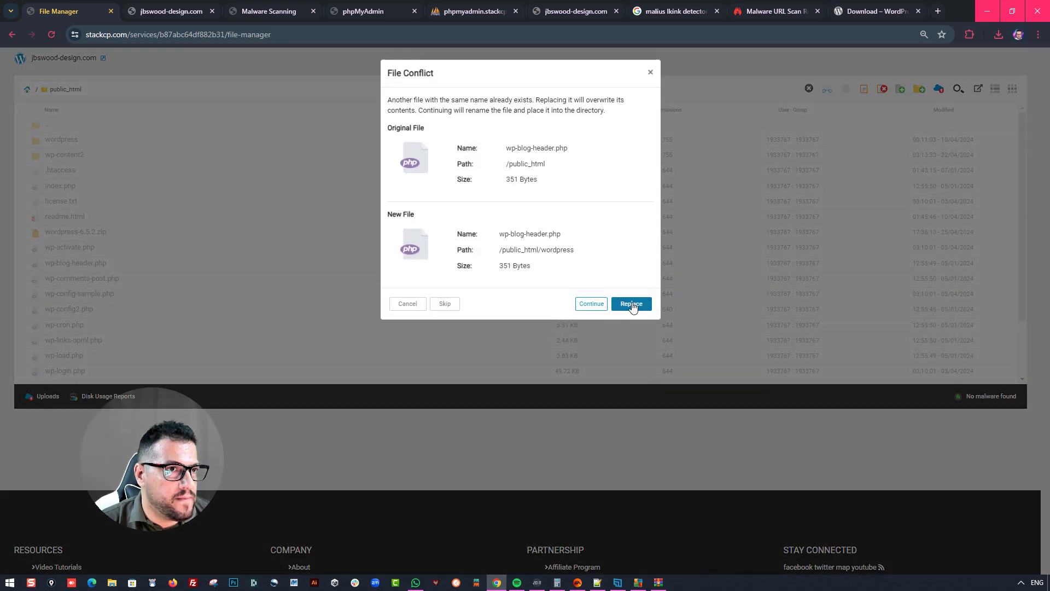
pyautogui.click(632, 304)
pyautogui.click(632, 304)
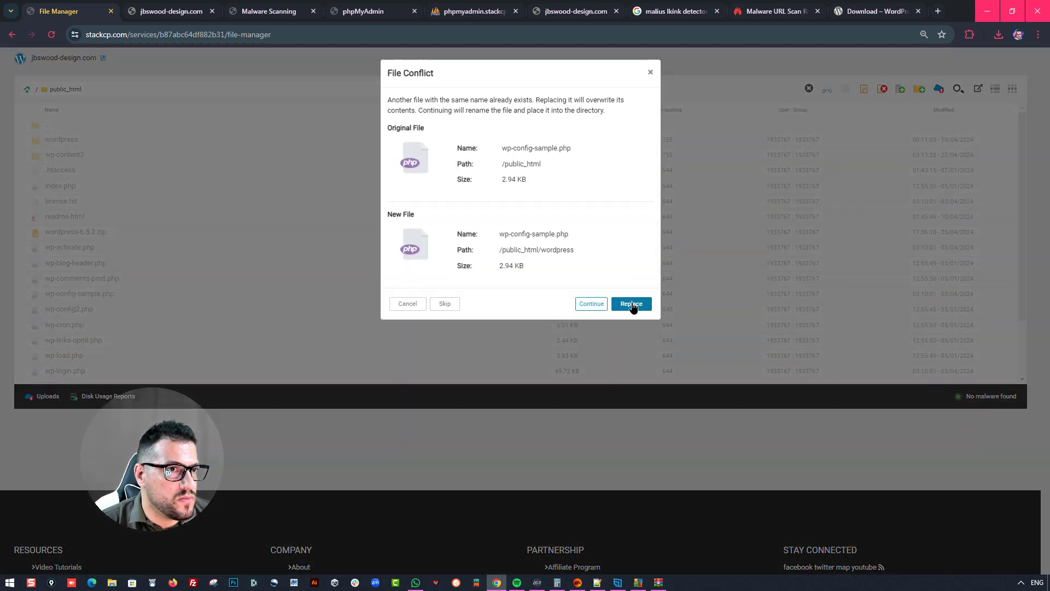
pyautogui.click(632, 304)
pyautogui.click(631, 304)
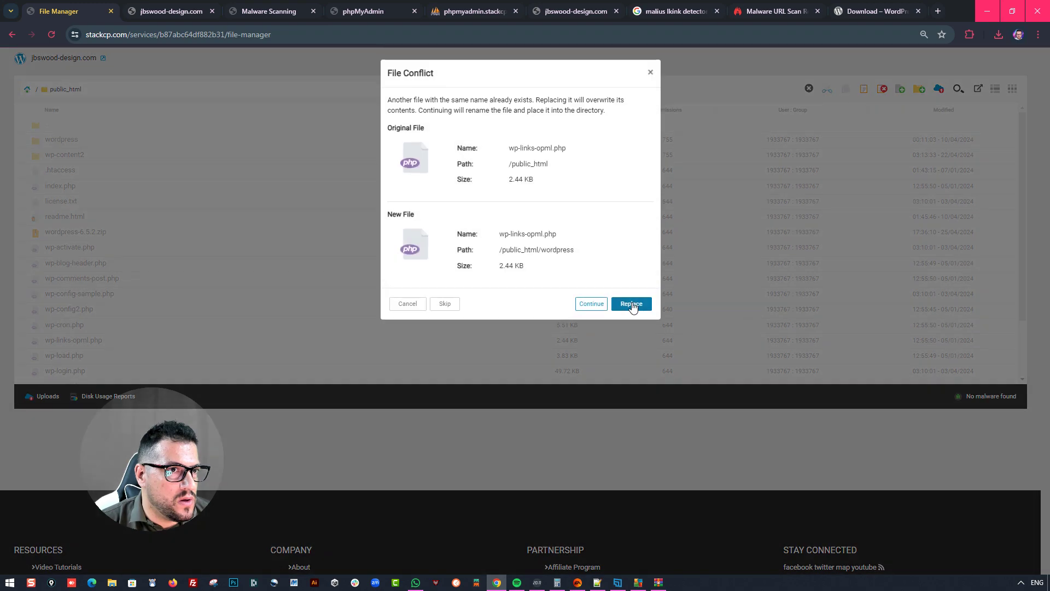
pyautogui.click(632, 304)
pyautogui.click(631, 304)
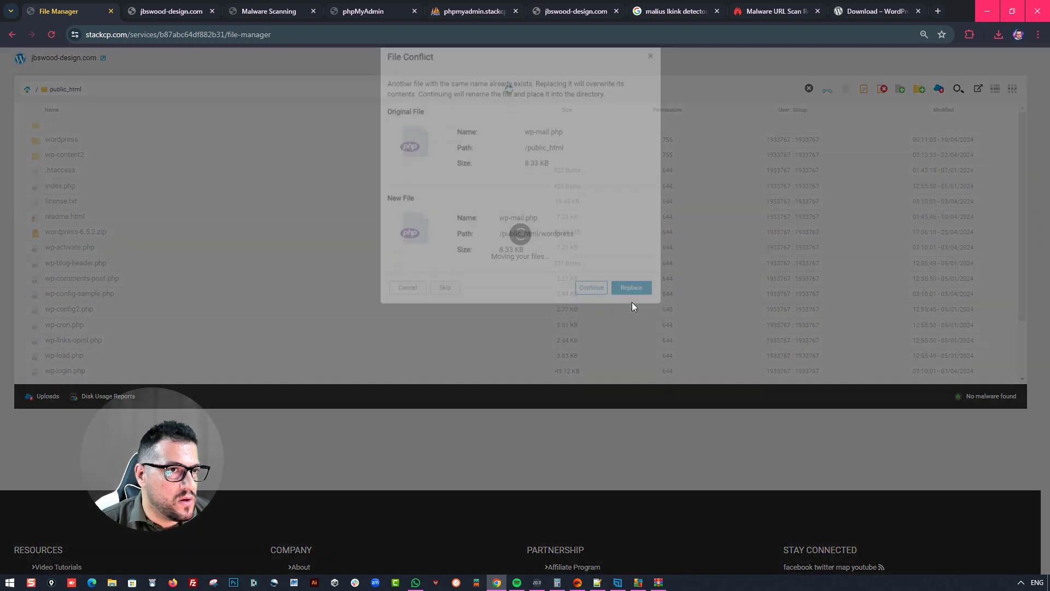
pyautogui.click(631, 304)
pyautogui.click(631, 304)
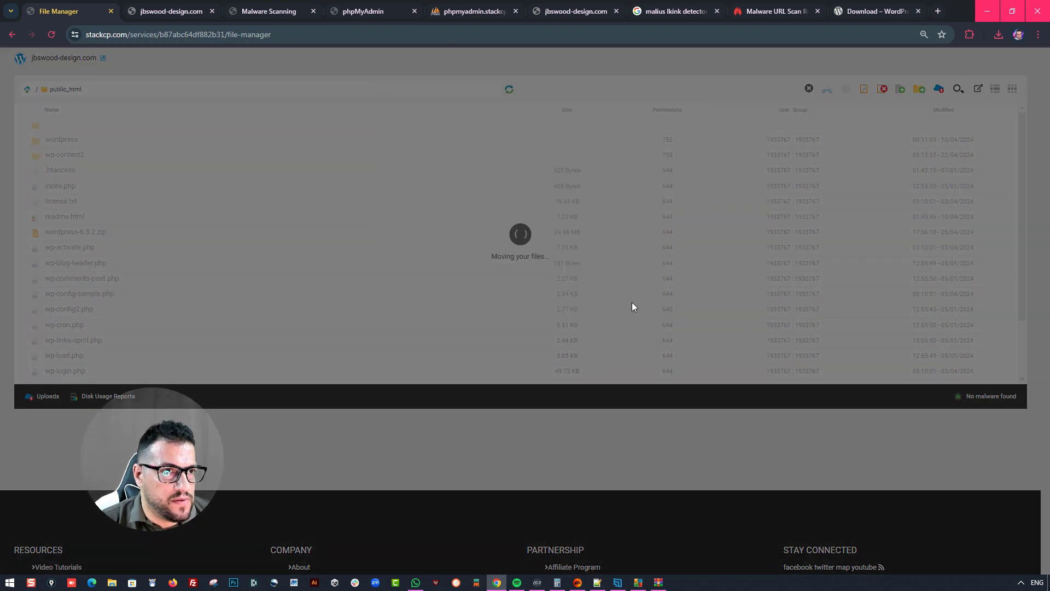
pyautogui.click(632, 304)
pyautogui.click(631, 304)
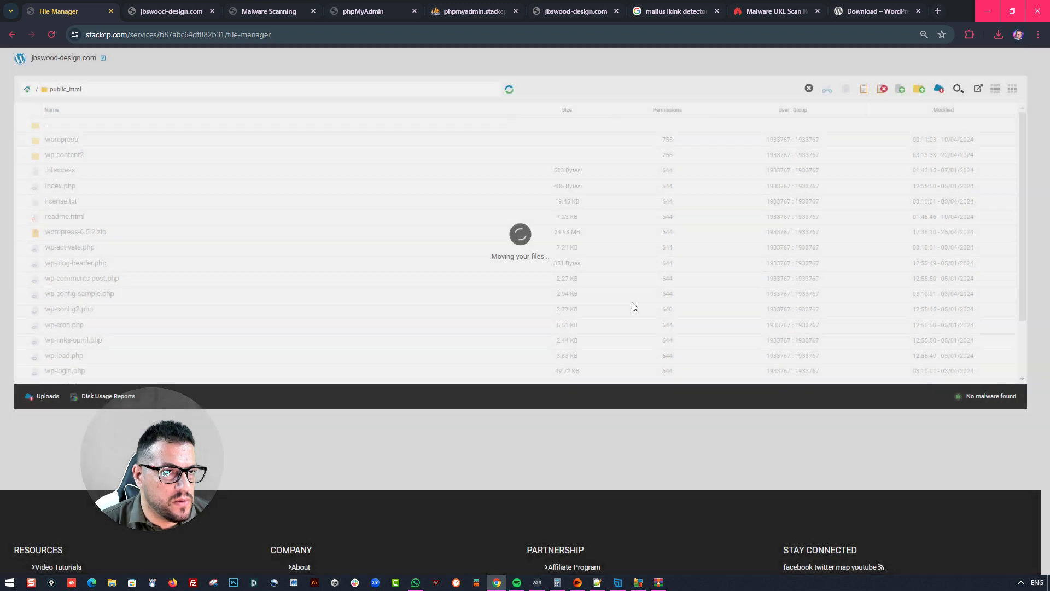
pyautogui.click(632, 304)
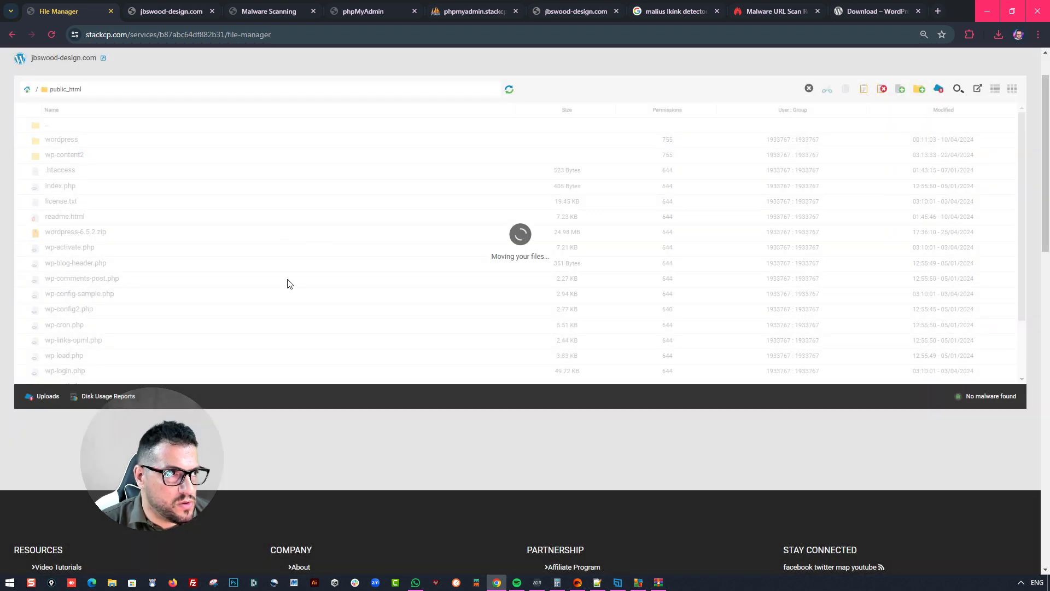
# Delete the wordpress-6.5.2.zip archive from public_html
pyautogui.scroll(1, 281, 283)
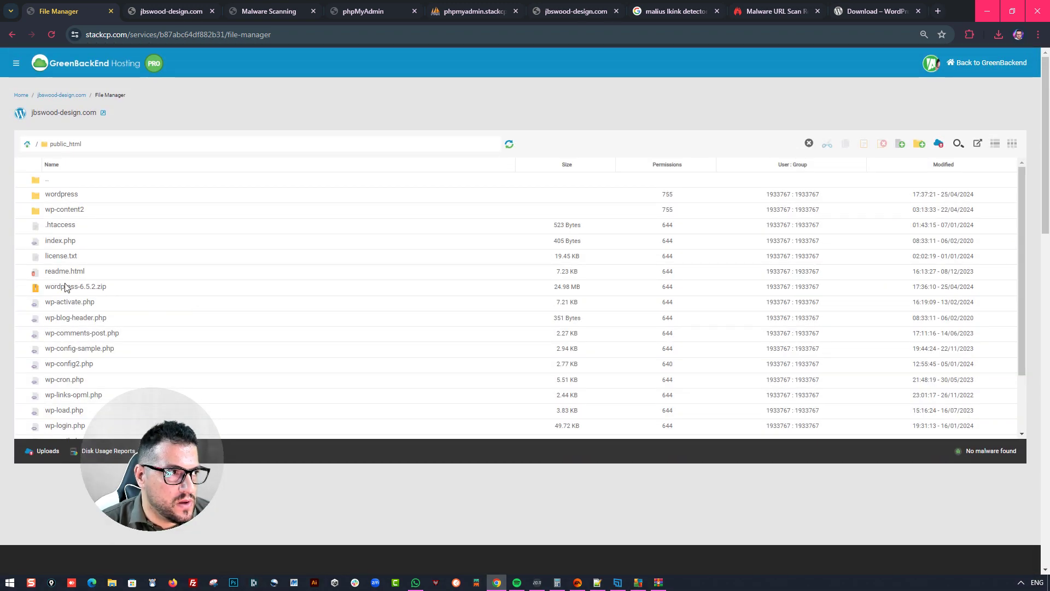
pyautogui.rightClick(65, 288)
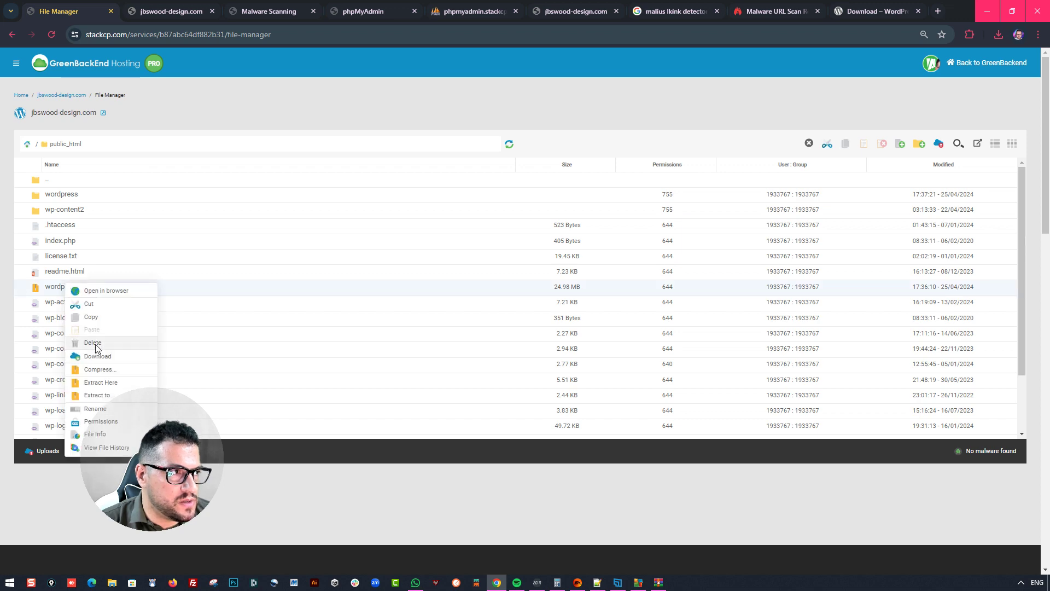
pyautogui.click(93, 342)
pyautogui.click(631, 218)
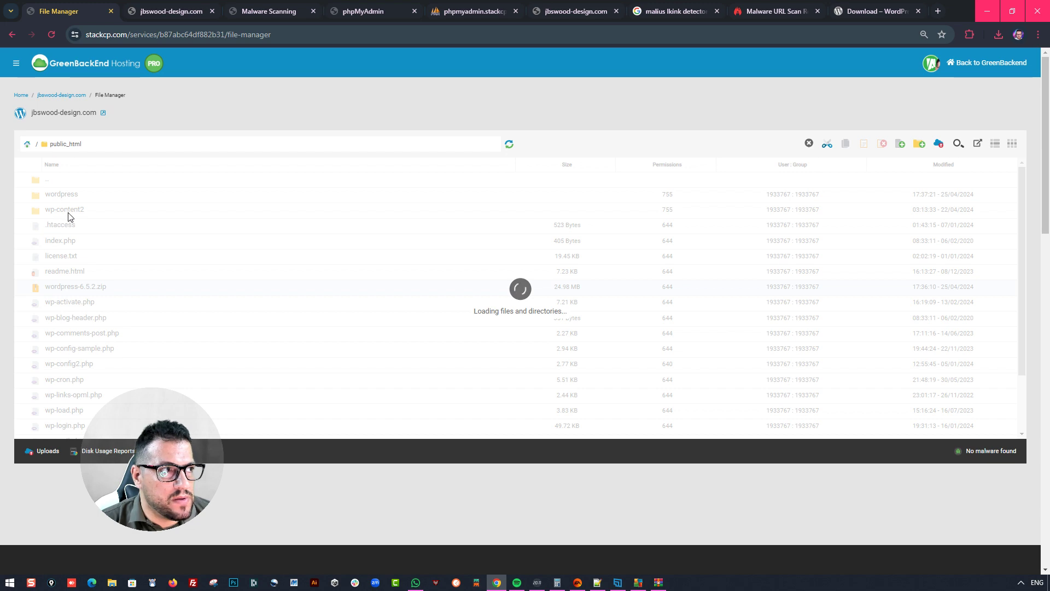
# Move the wp-admin, wp-content and wp-includes folders from the wordpress folder into public_html
pyautogui.scroll(-1, 69, 230)
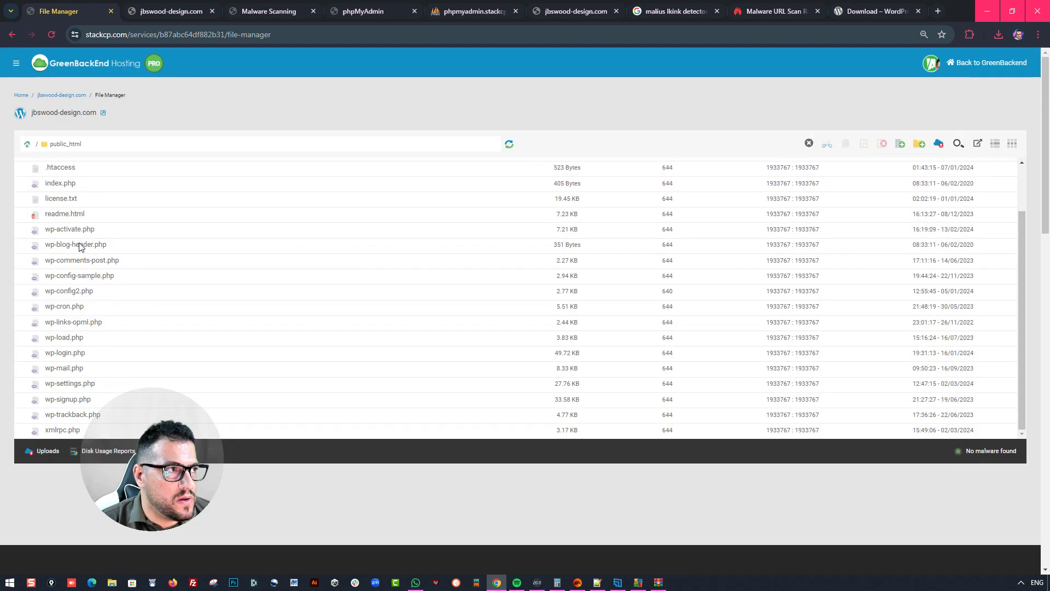
pyautogui.scroll(1, 82, 244)
pyautogui.doubleClick(65, 195)
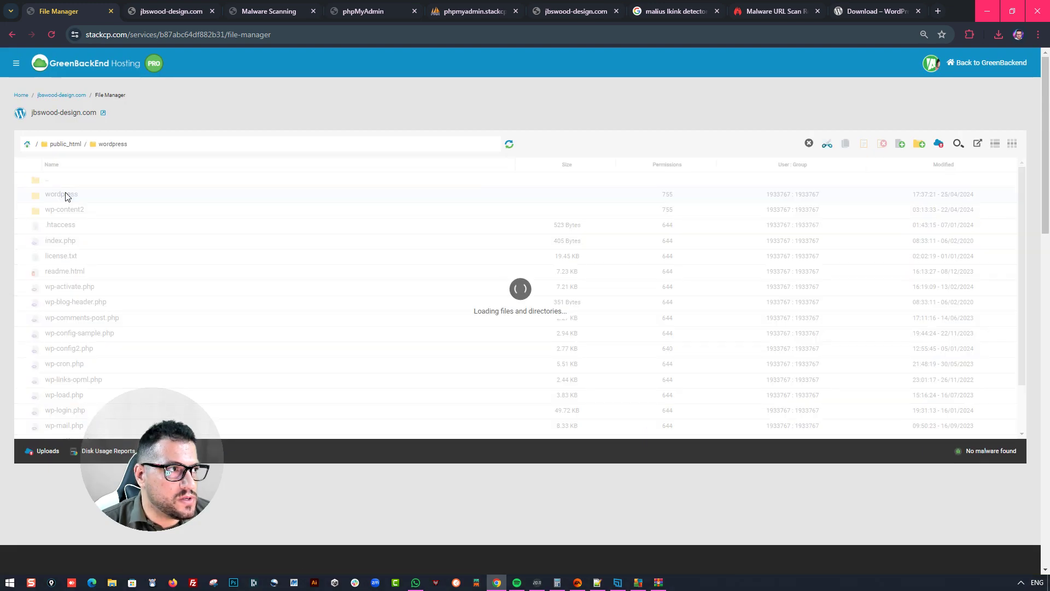
pyautogui.moveTo(84, 267); pyautogui.dragTo(47, 198)
pyautogui.rightClick(48, 198)
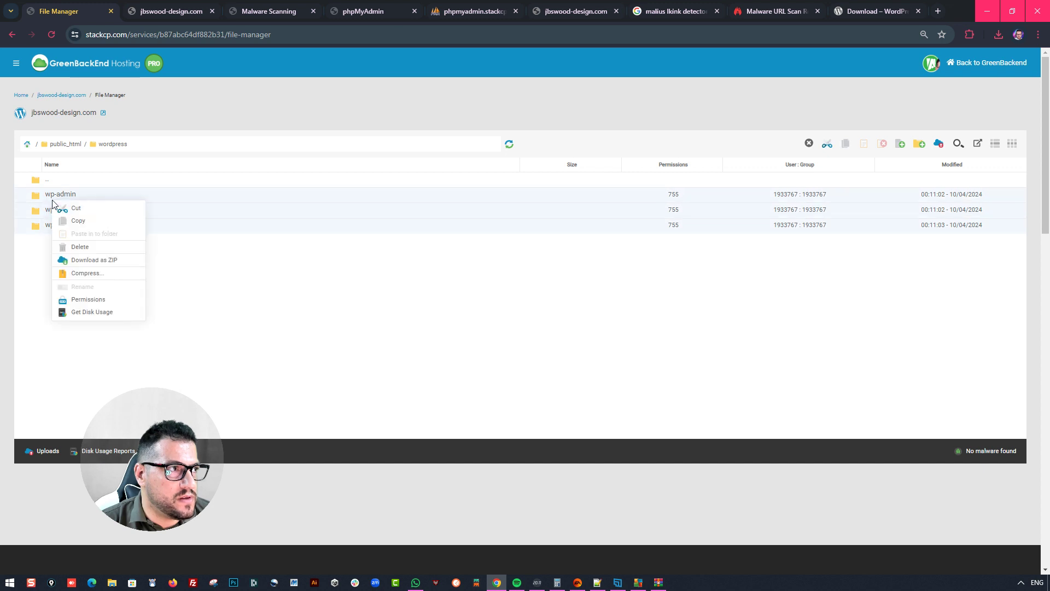
pyautogui.click(77, 212)
pyautogui.click(74, 145)
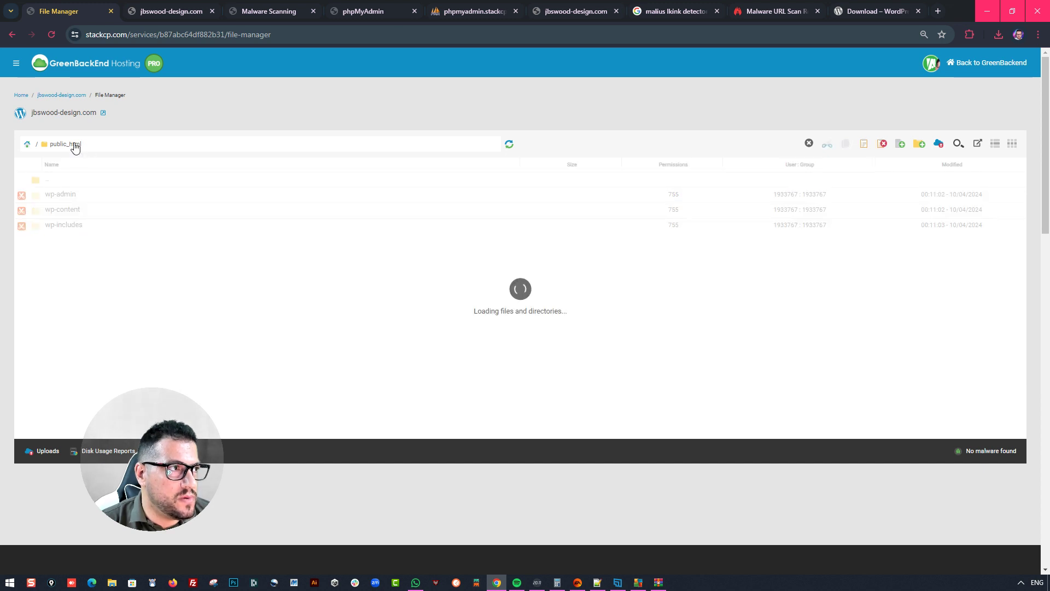
pyautogui.scroll(-2, 144, 305)
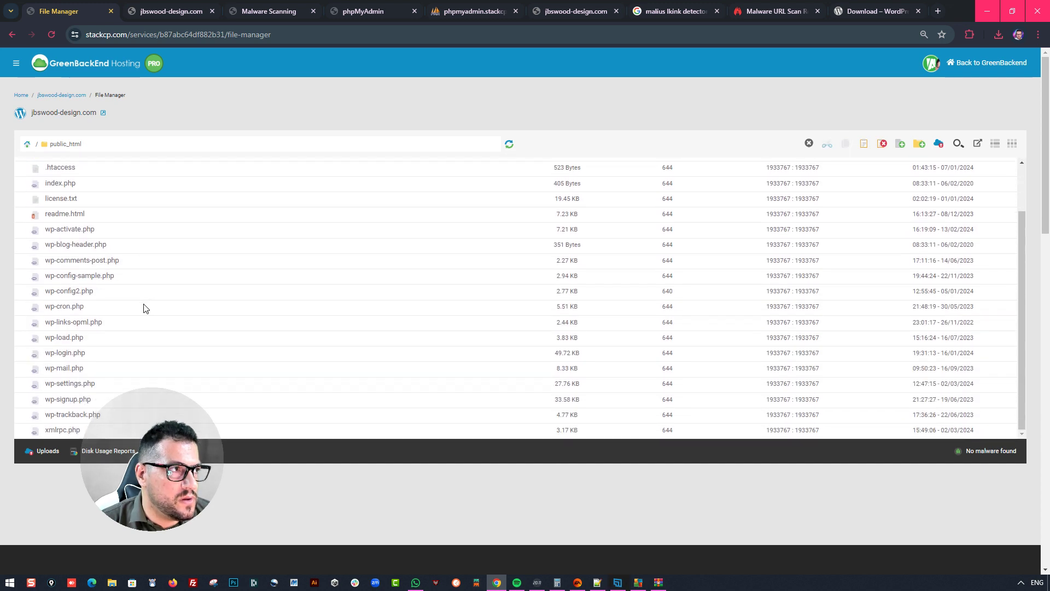
pyautogui.scroll(2, 144, 305)
pyautogui.click(865, 146)
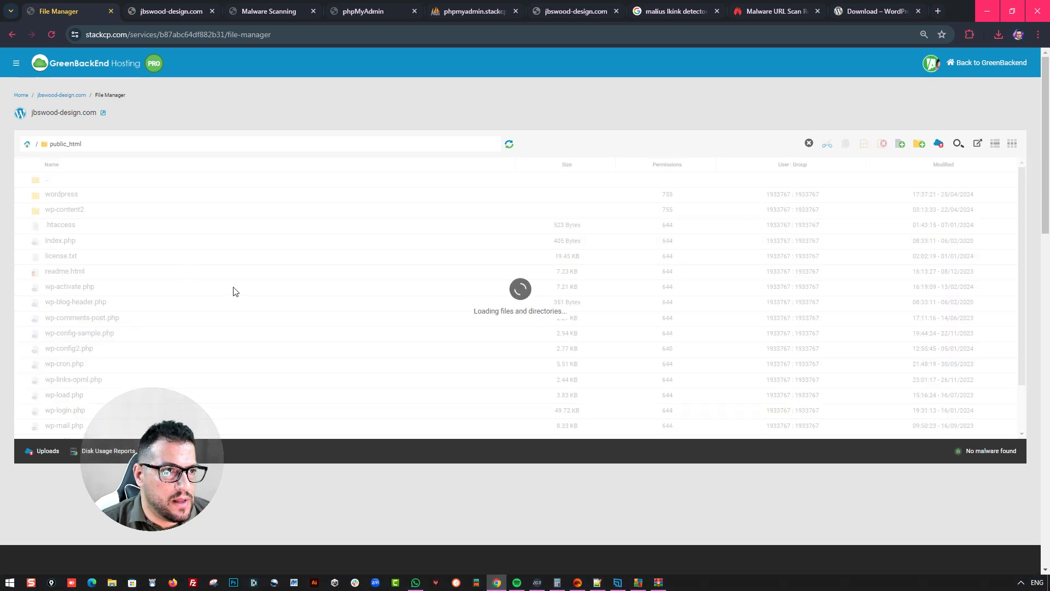
# Check the contents of the wordpress folder and delete that folder from public_html
pyautogui.doubleClick(75, 198)
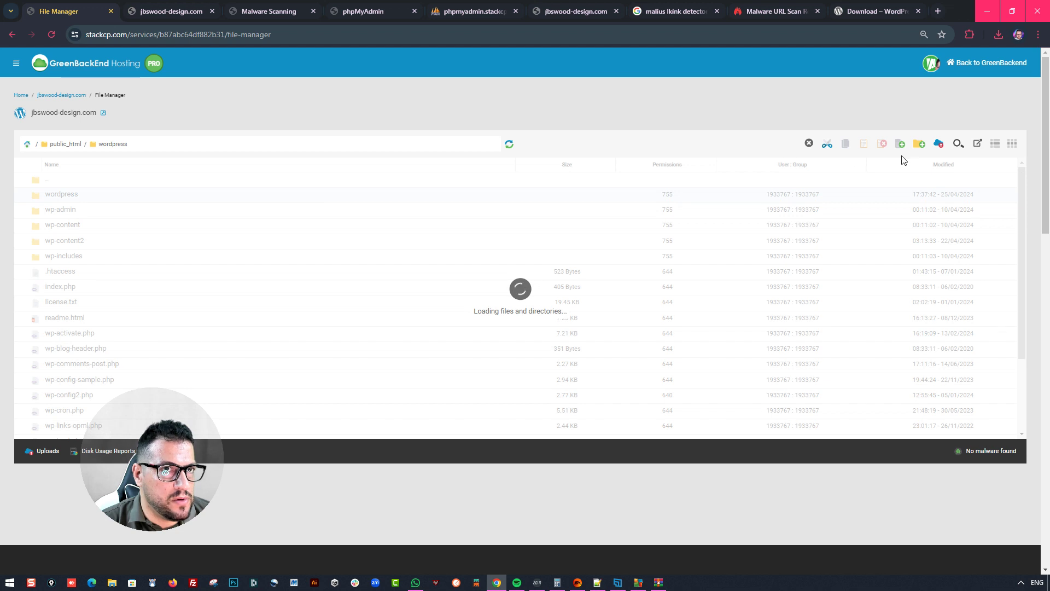
pyautogui.click(67, 145)
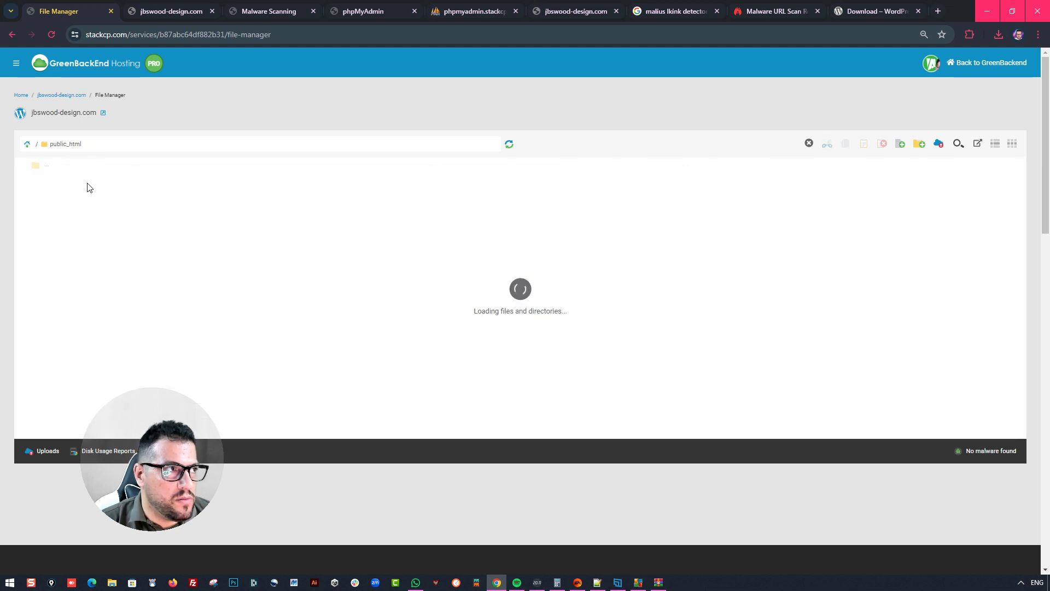
pyautogui.rightClick(68, 196)
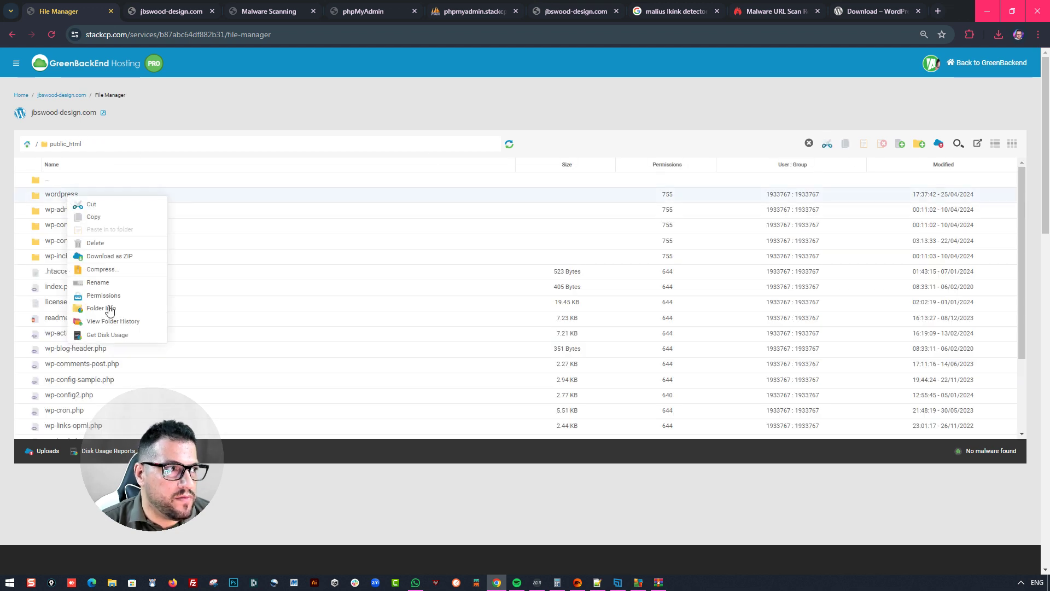
pyautogui.click(95, 243)
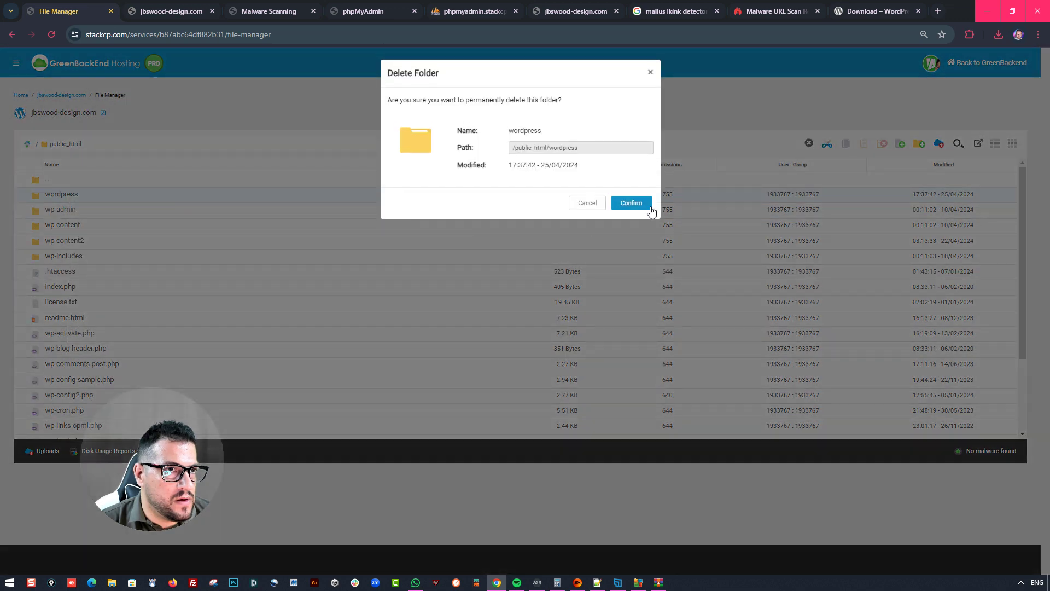
pyautogui.click(630, 204)
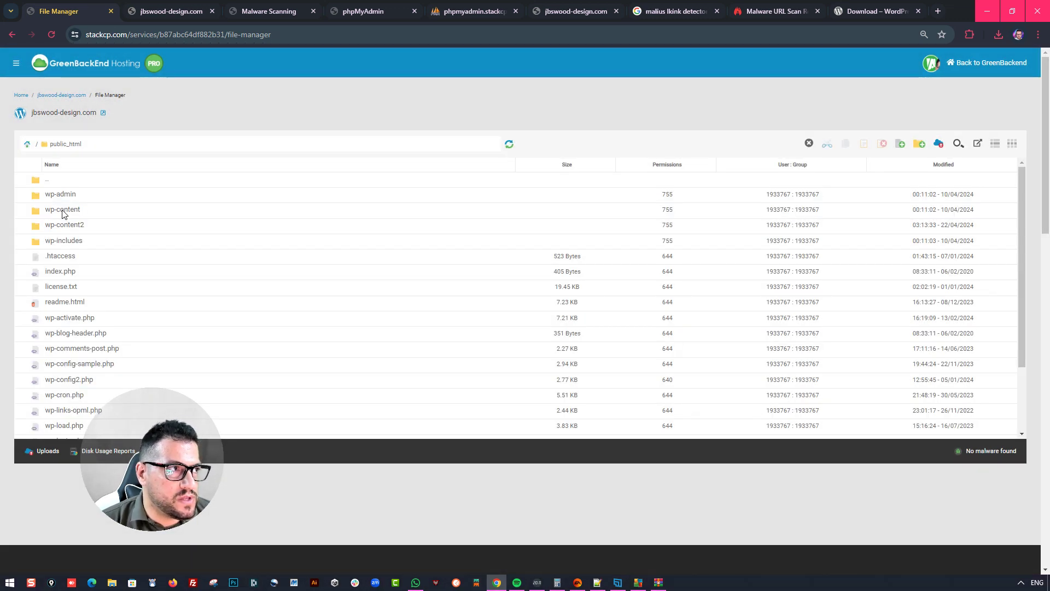
# Examine the code of index.php in the new wp-content folder and close the file without saving
pyautogui.doubleClick(62, 211)
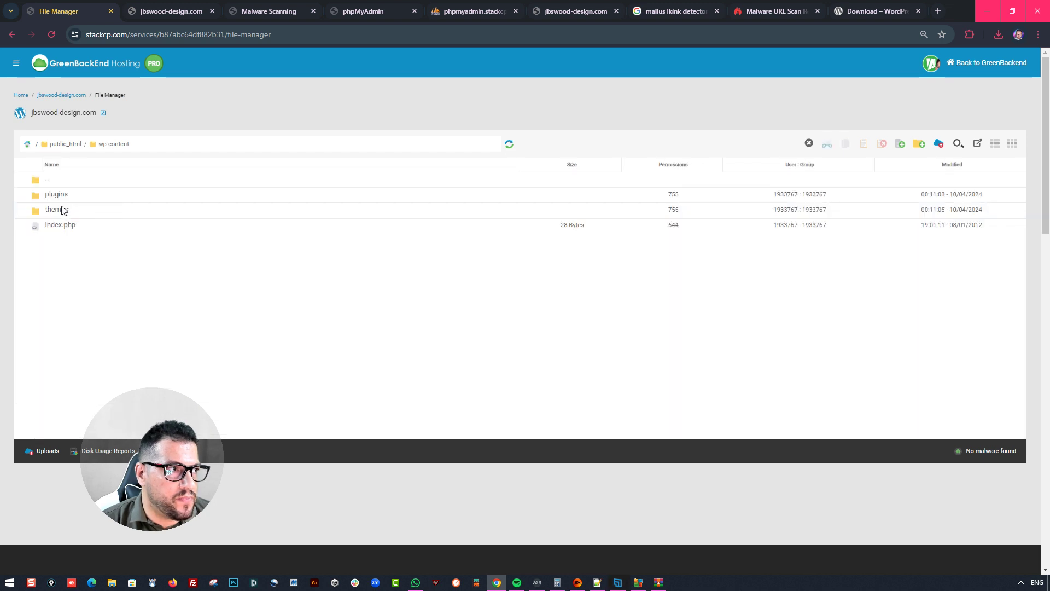
pyautogui.rightClick(62, 230)
pyautogui.click(86, 239)
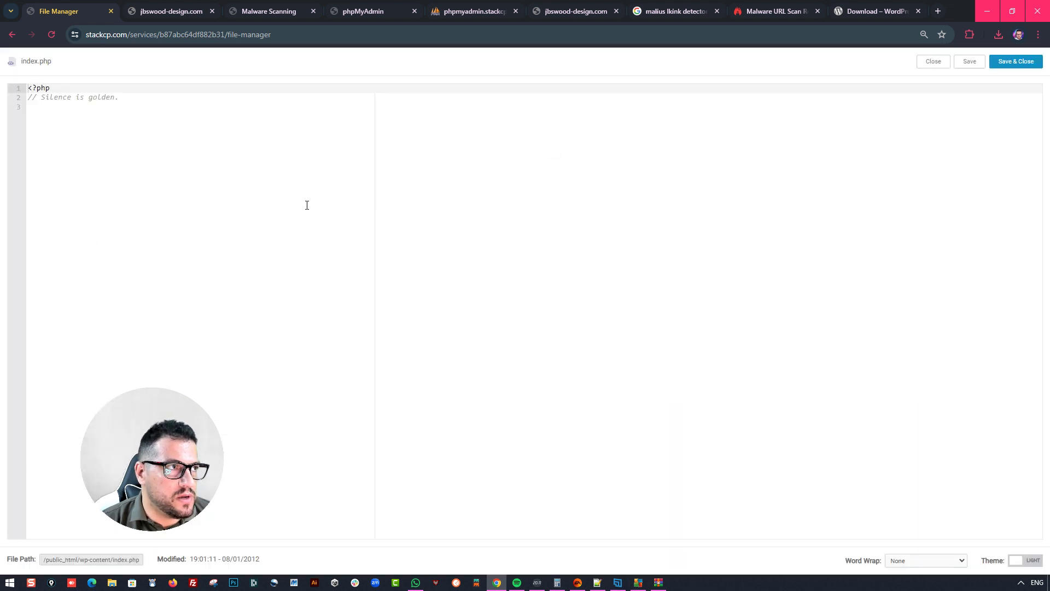
pyautogui.click(145, 176)
pyautogui.hotkey('ctrl', 'a')
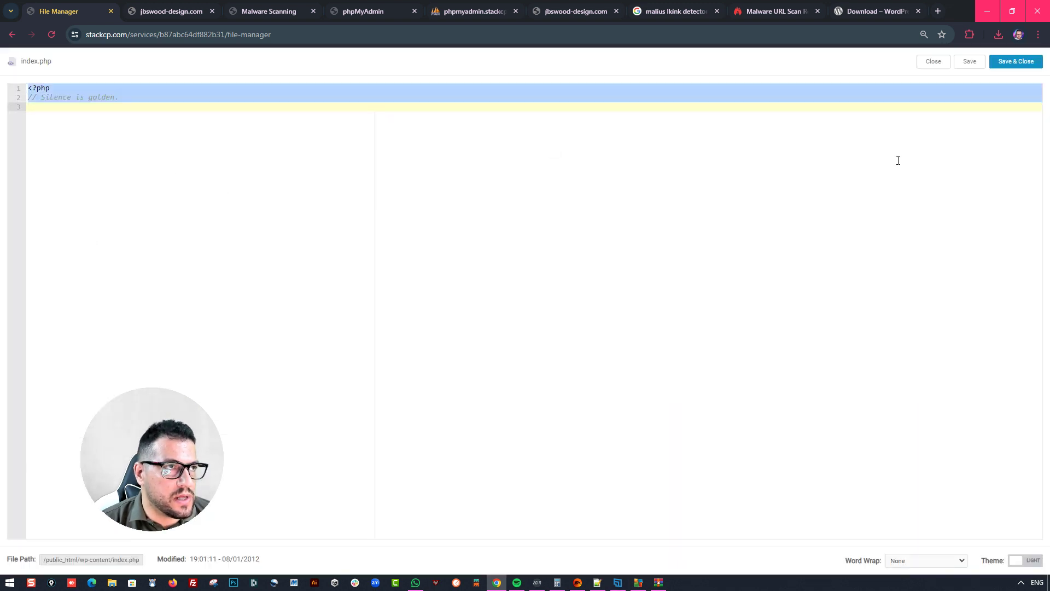
pyautogui.click(933, 61)
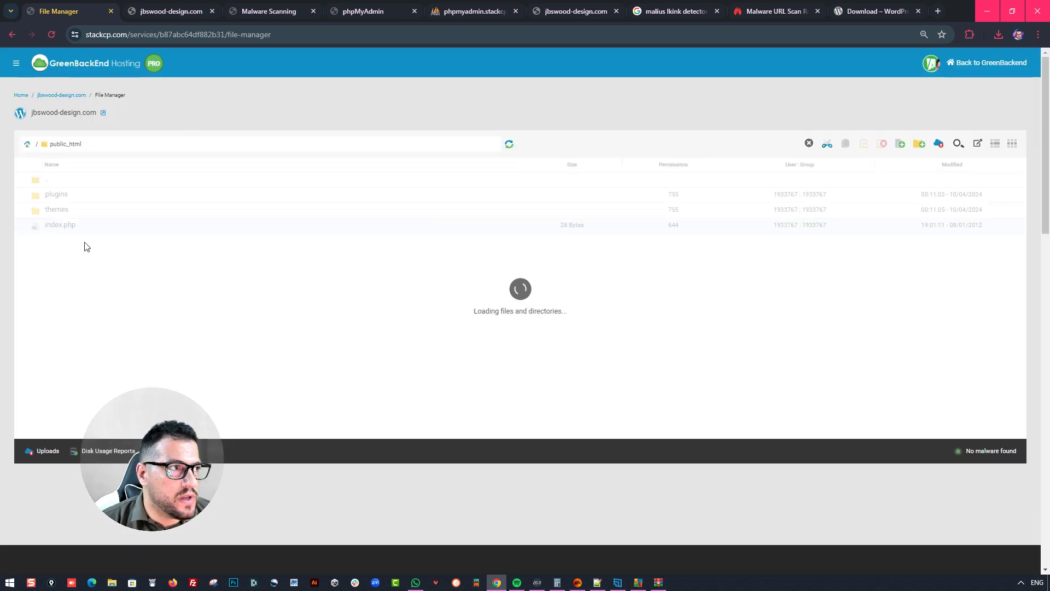
# Examine the code of index.php in the wp-content2 folder and close the file without saving
pyautogui.doubleClick(65, 224)
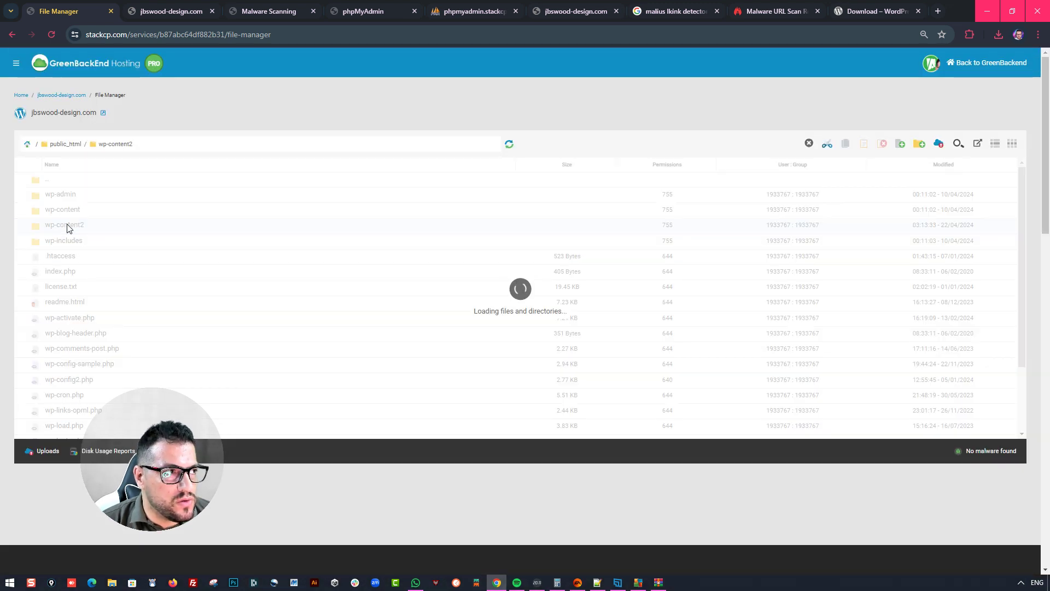
pyautogui.rightClick(69, 271)
pyautogui.click(81, 279)
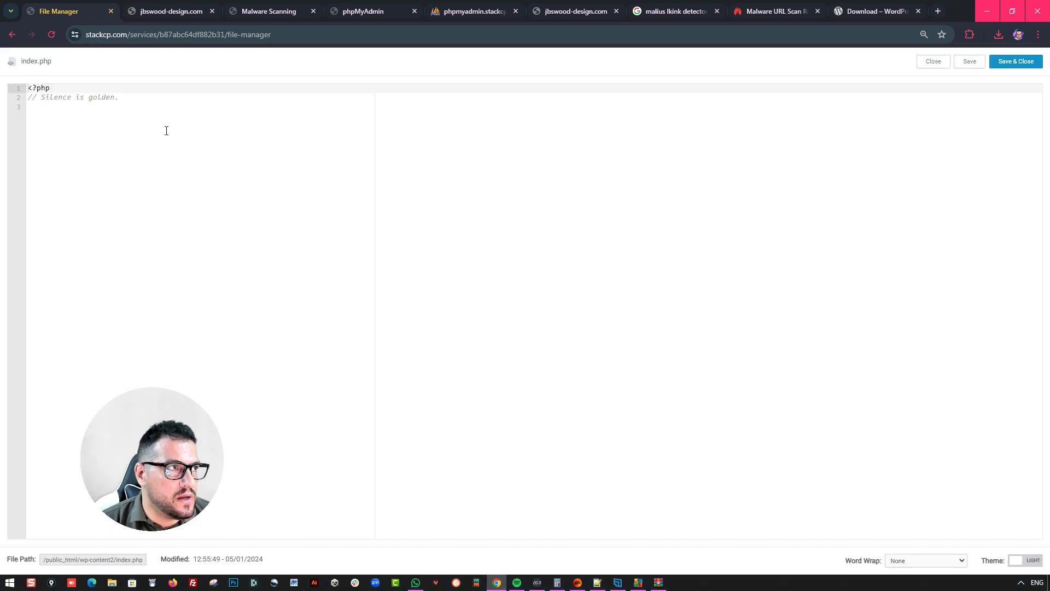
pyautogui.click(994, 109)
pyautogui.click(933, 61)
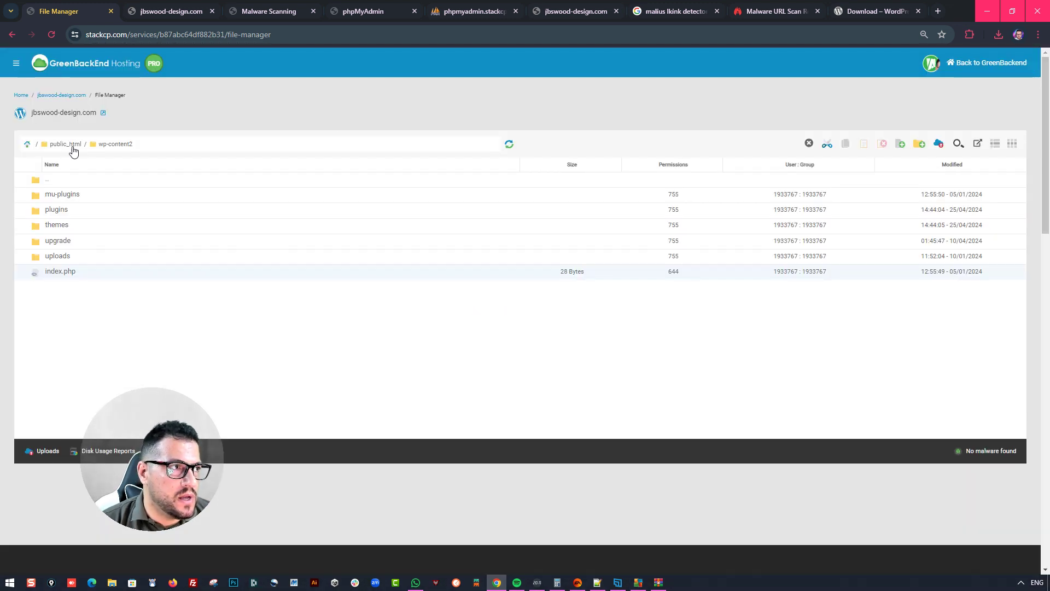
# Return to public_html and permanently delete the new wp-content folder
pyautogui.click(65, 145)
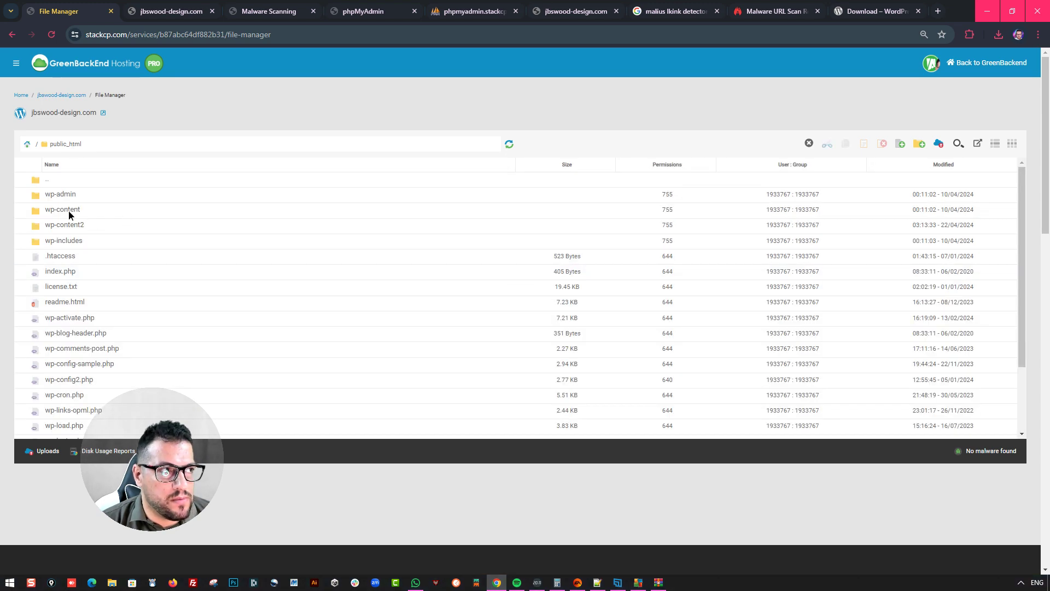
pyautogui.rightClick(69, 214)
pyautogui.click(115, 257)
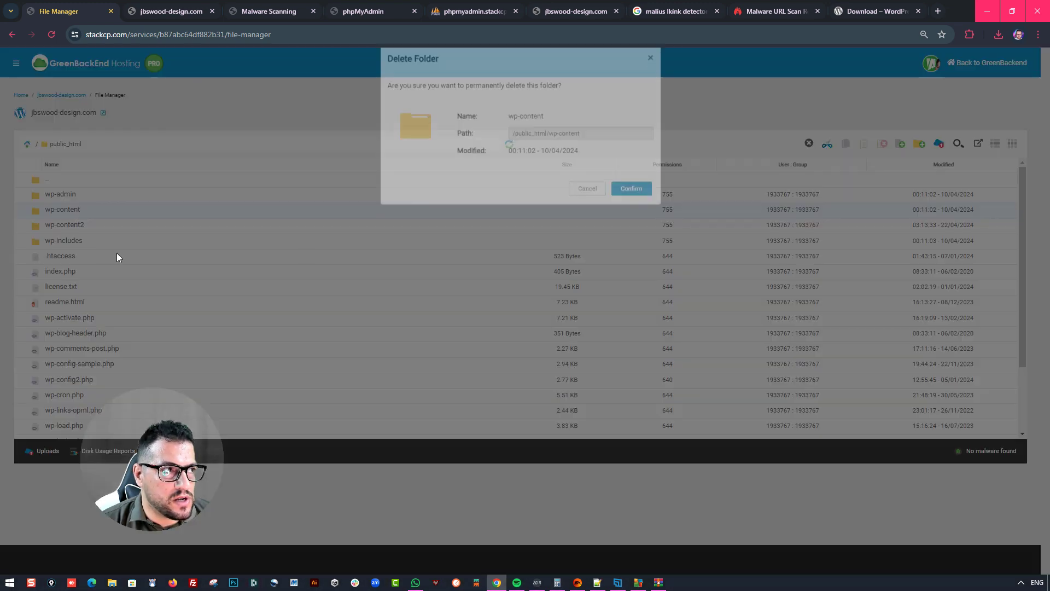
pyautogui.click(635, 203)
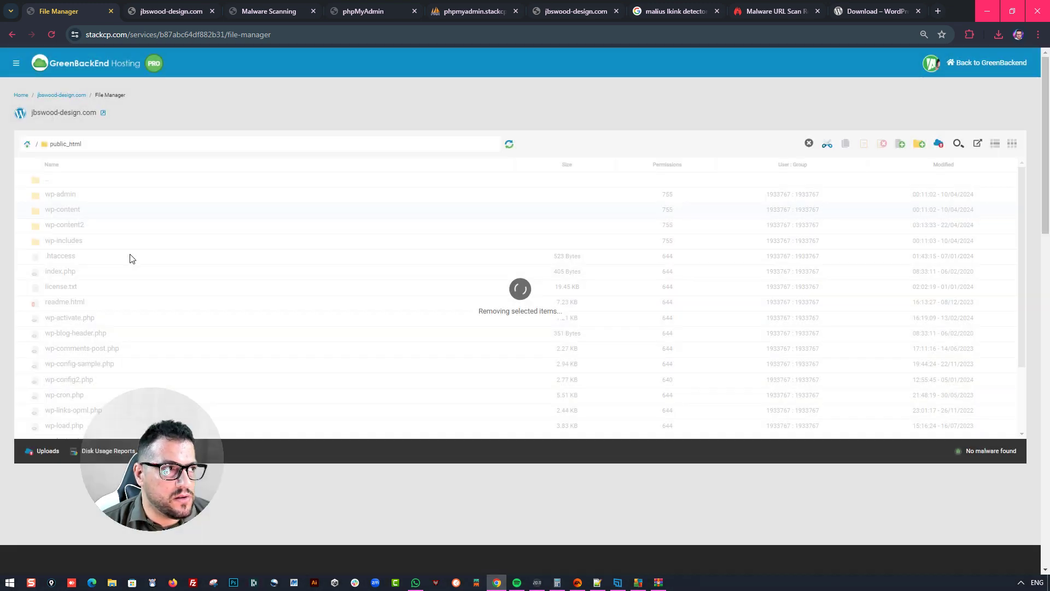
# Rename the wp-content2 folder in public_html to wp-content
pyautogui.rightClick(75, 231)
pyautogui.rightClick(82, 214)
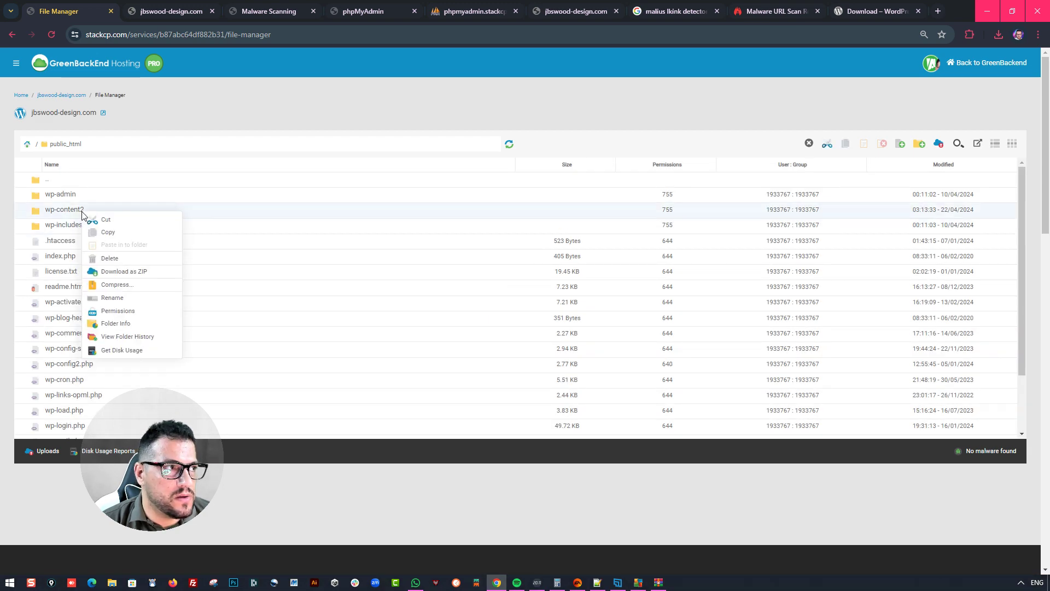
pyautogui.click(109, 297)
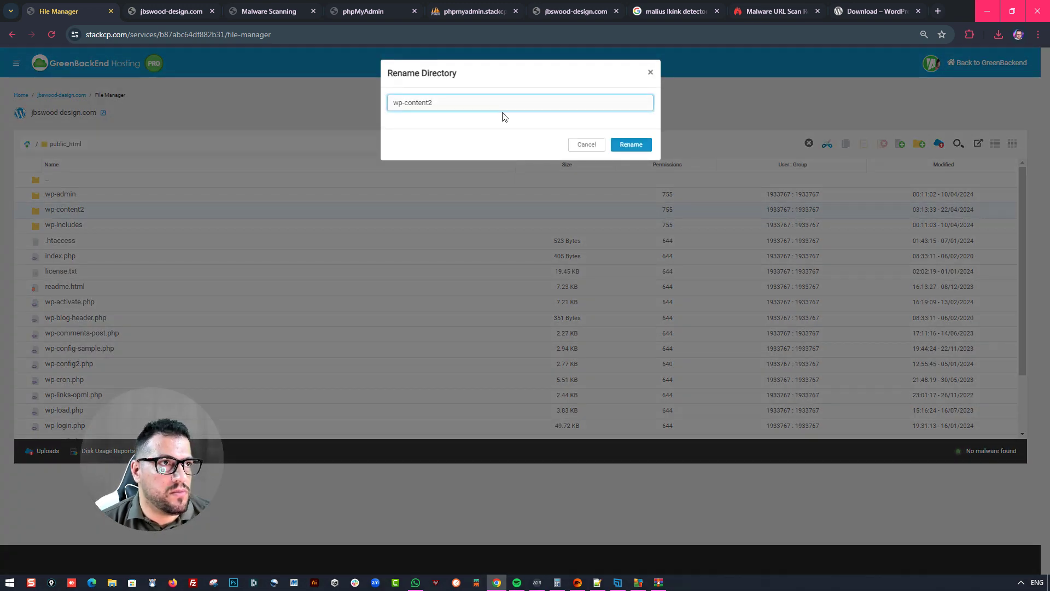
pyautogui.click(552, 102)
pyautogui.press('BackSpace')
pyautogui.click(629, 143)
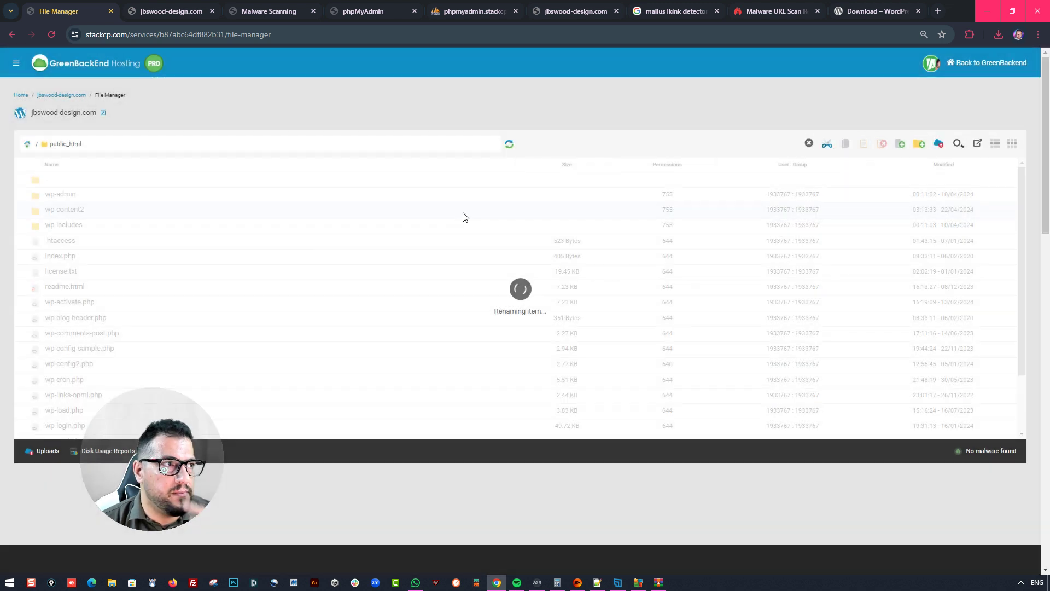
# Rename the wp-config2.php file in public_html to wp-config.php
pyautogui.scroll(-2, 264, 351)
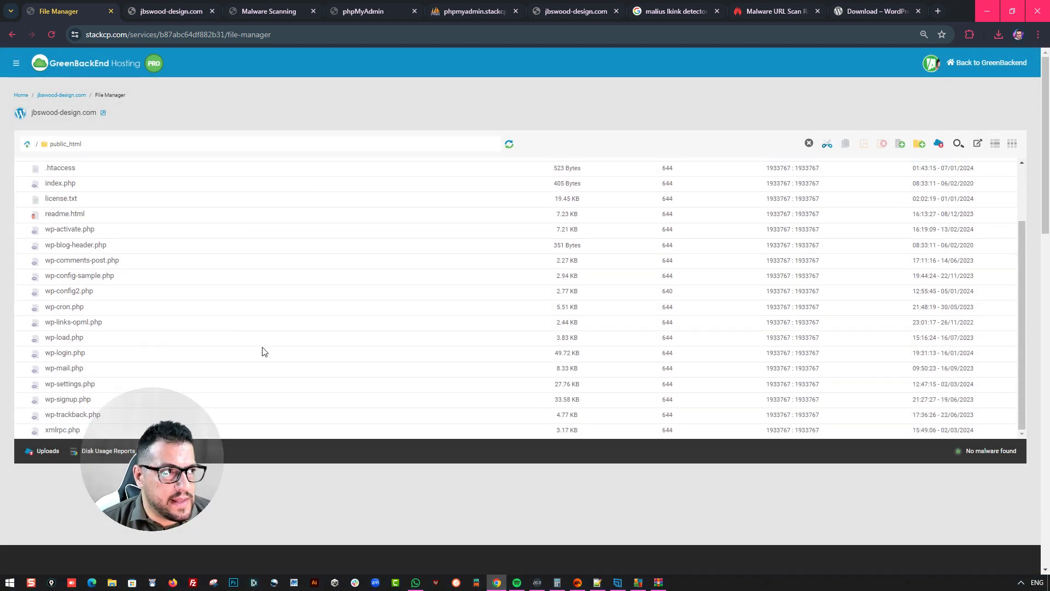
pyautogui.scroll(-2, 126, 273)
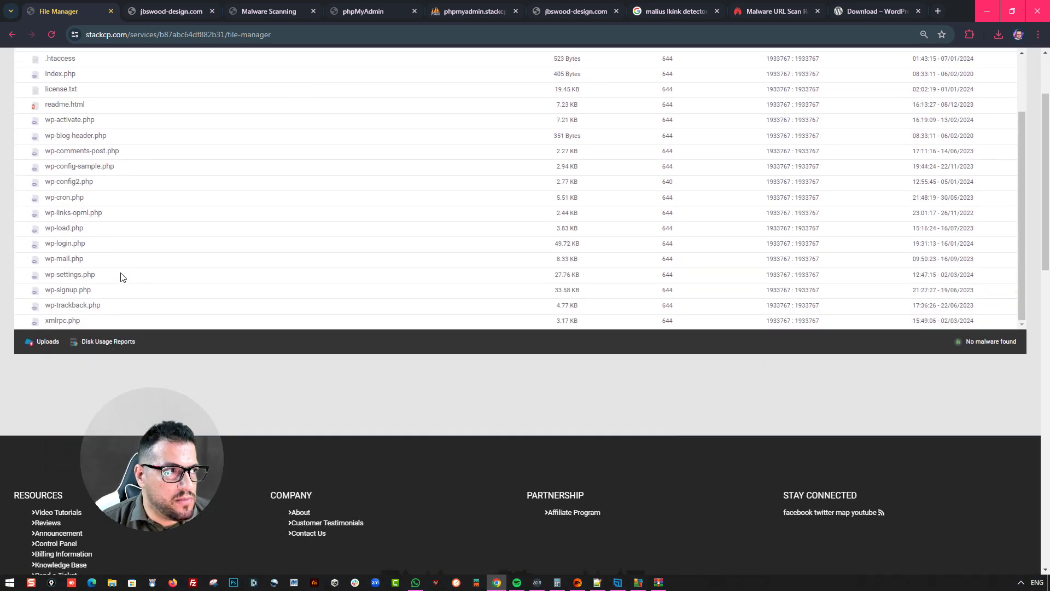
pyautogui.rightClick(66, 183)
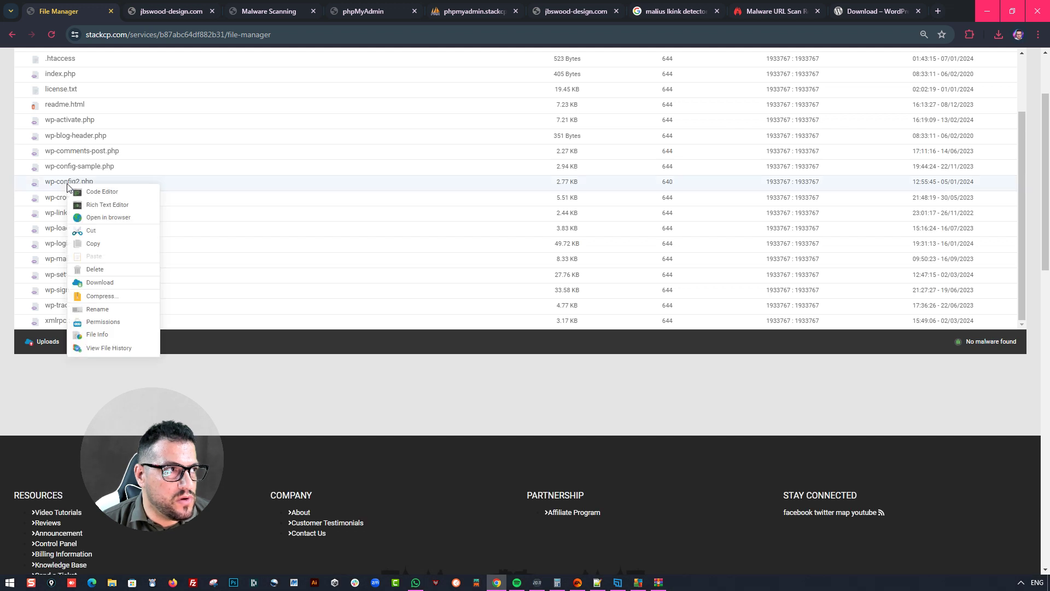
pyautogui.click(97, 307)
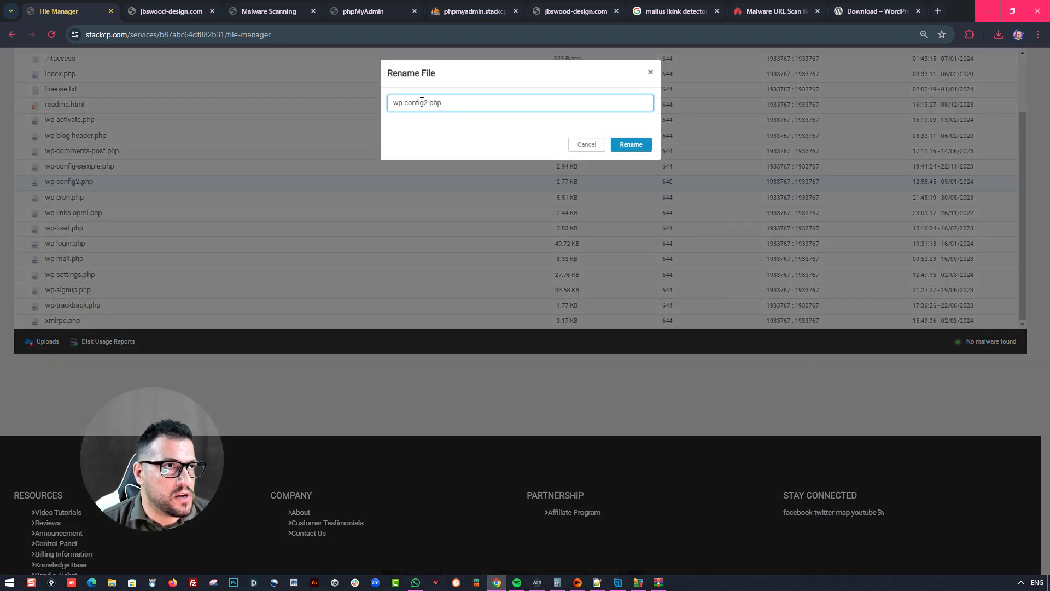
pyautogui.click(629, 144)
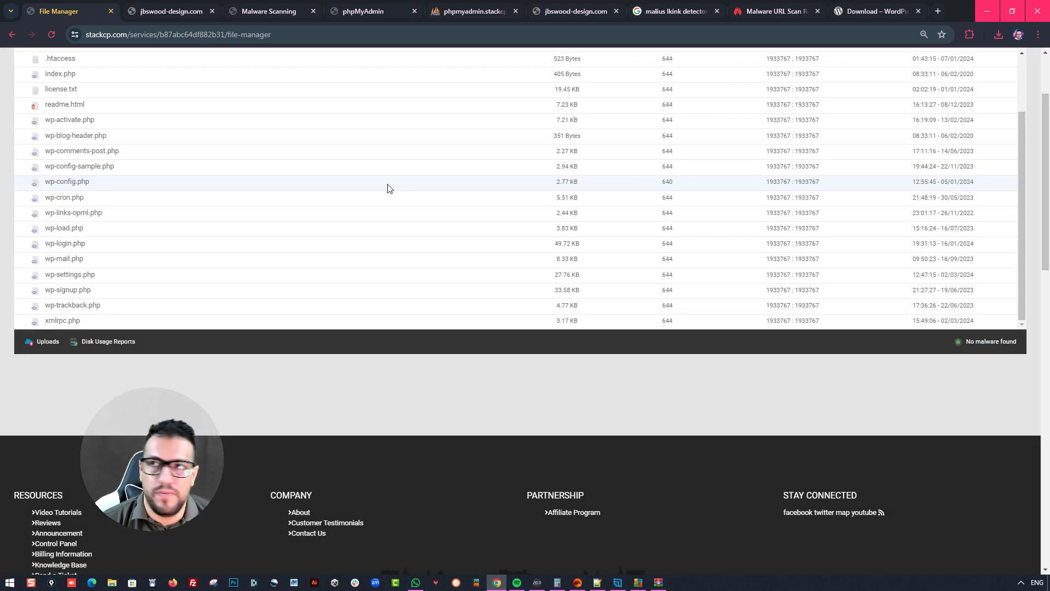
pyautogui.scroll(5, 152, 171)
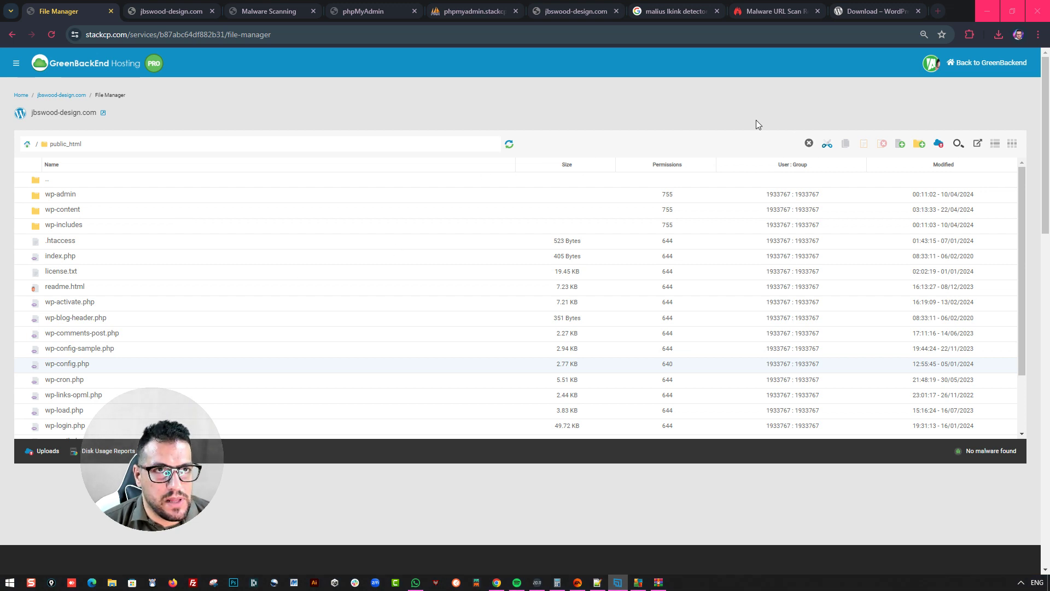
# Reload the jbswood-design.com/wp-admin page to test access, dismissing the AVG threat alert
pyautogui.click(171, 11)
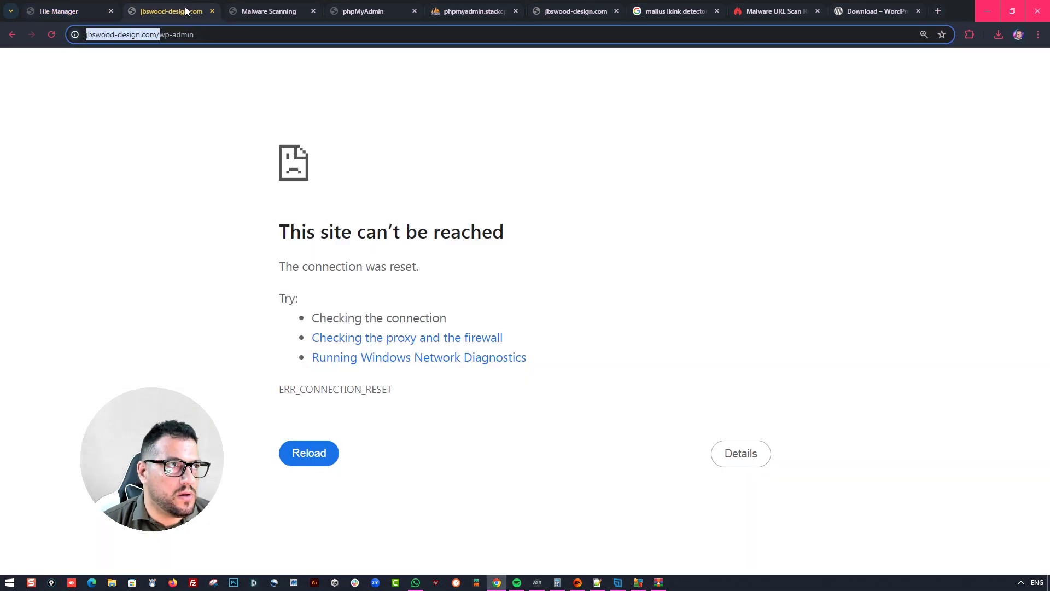
pyautogui.rightClick(383, 112)
pyautogui.click(418, 153)
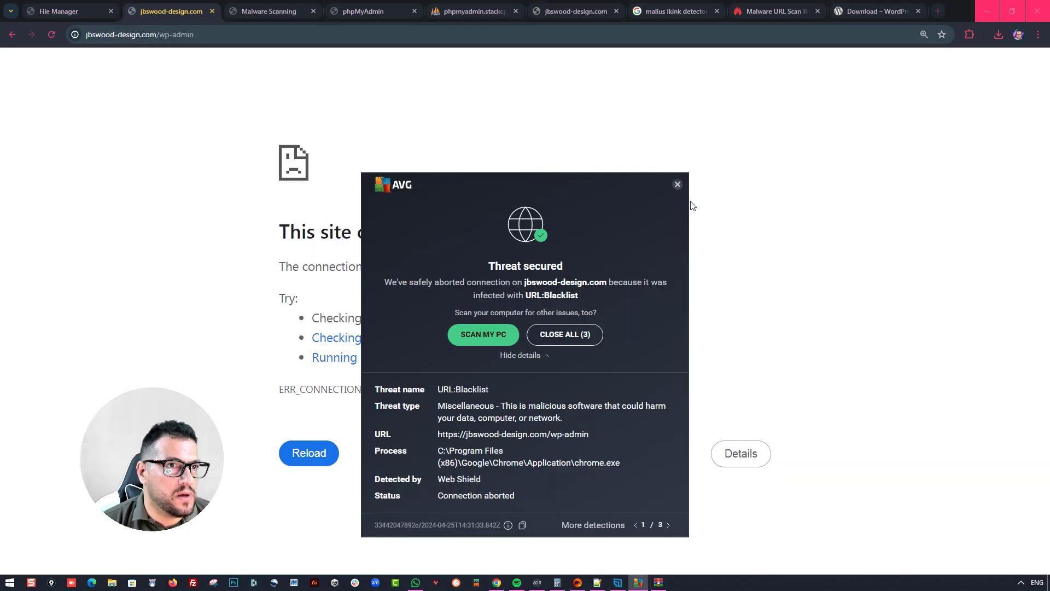
pyautogui.click(677, 184)
pyautogui.rightClick(192, 120)
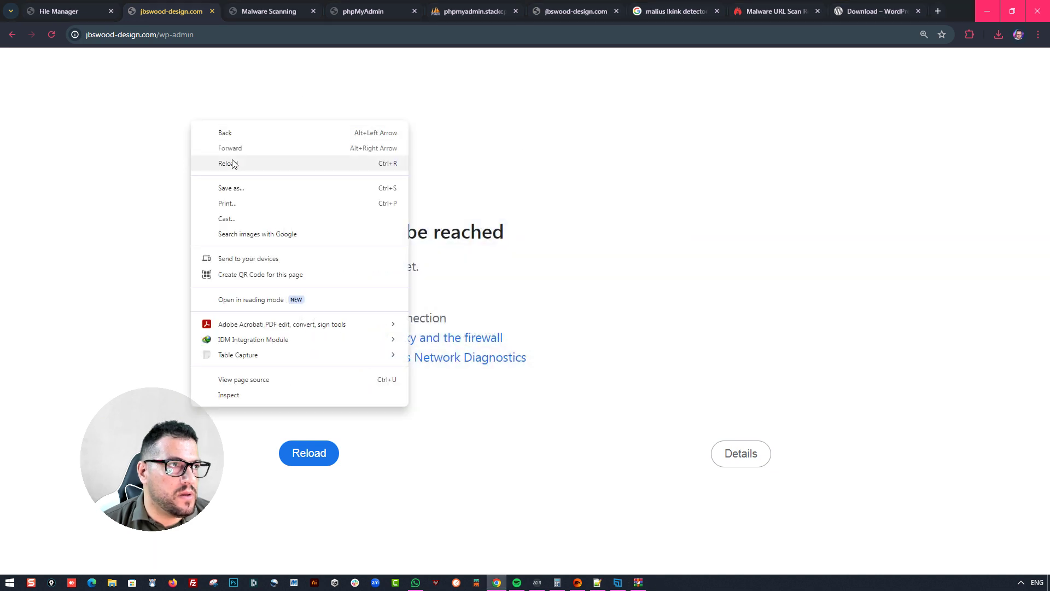
pyautogui.click(232, 163)
pyautogui.click(219, 37)
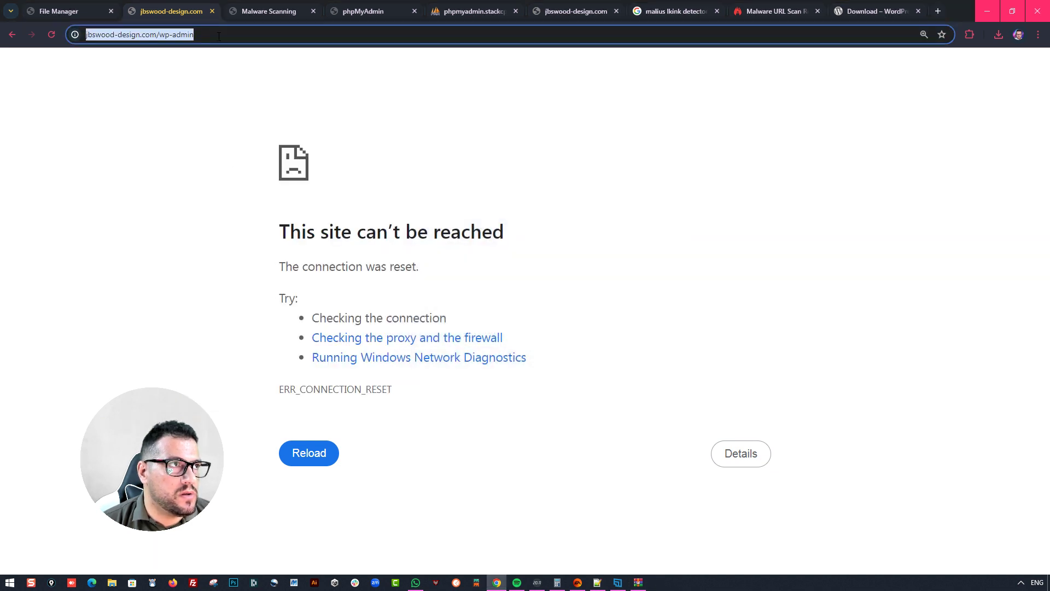
pyautogui.press('Return')
# Load the jbswood-design.com home page, read the AVG threat alert's details and dismiss the alert
pyautogui.moveTo(195, 35); pyautogui.dragTo(157, 35)
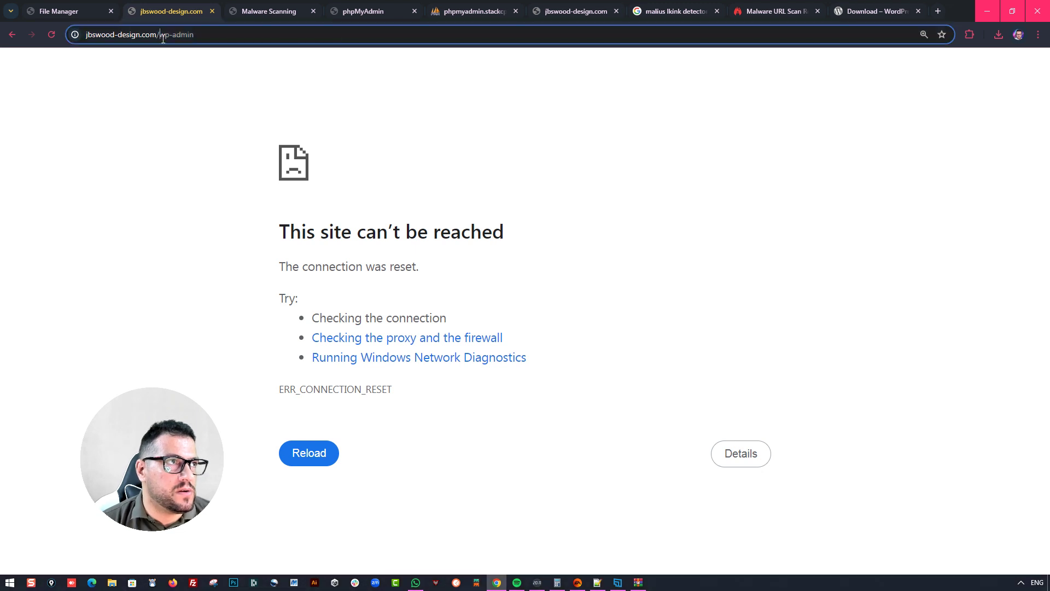
pyautogui.press('BackSpace')
pyautogui.press('Return')
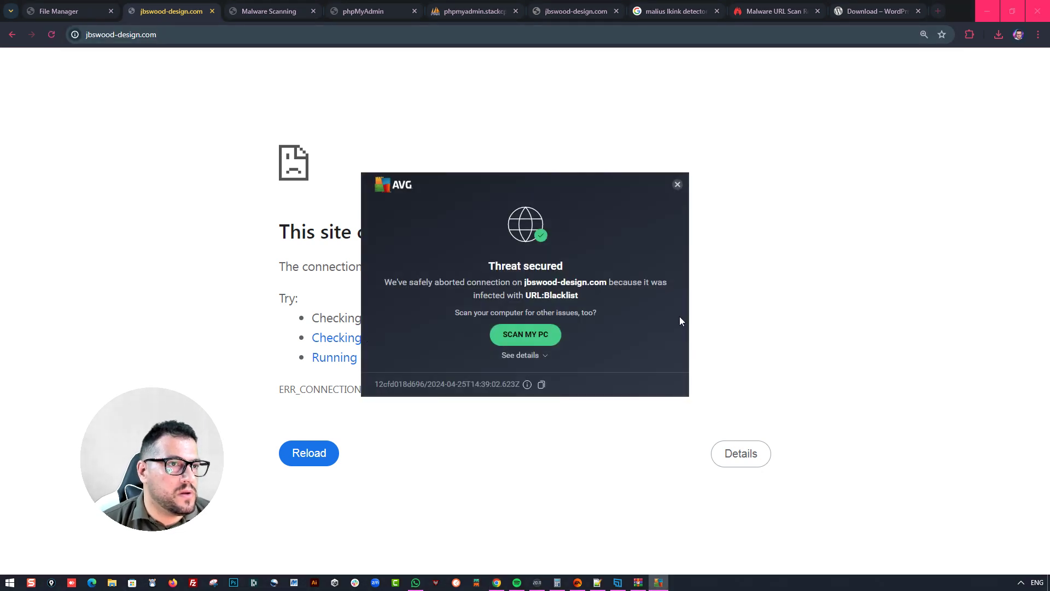
pyautogui.click(523, 355)
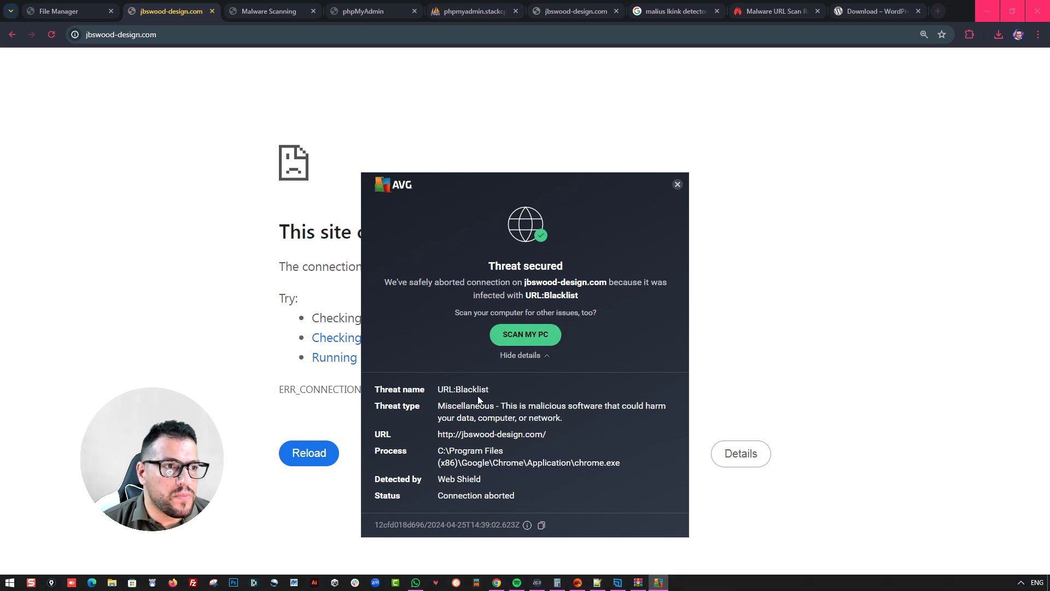
pyautogui.click(677, 184)
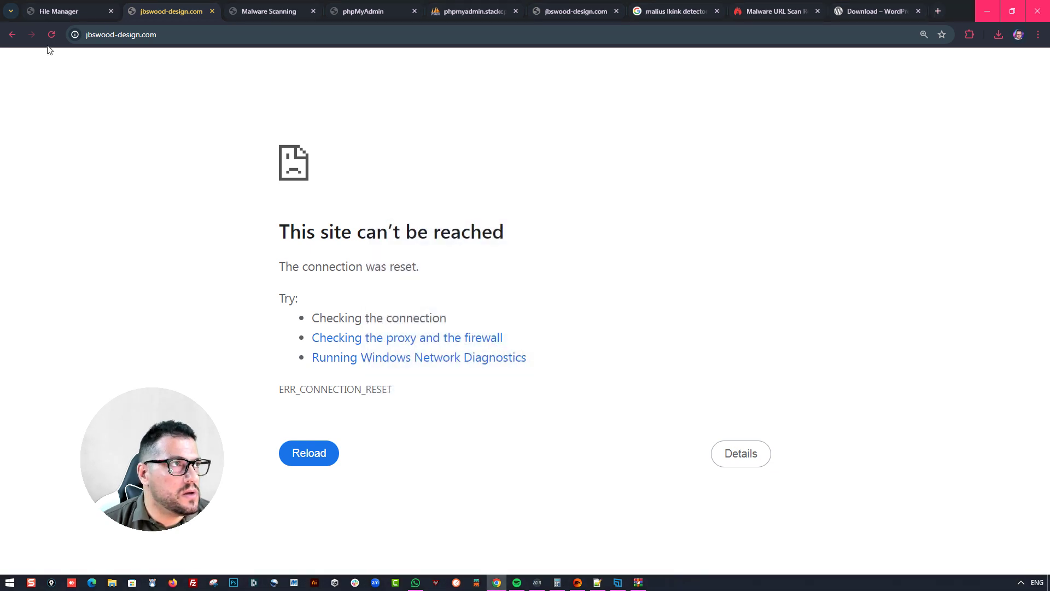
pyautogui.click(169, 35)
pyautogui.write('http://jbswood-design.com/')
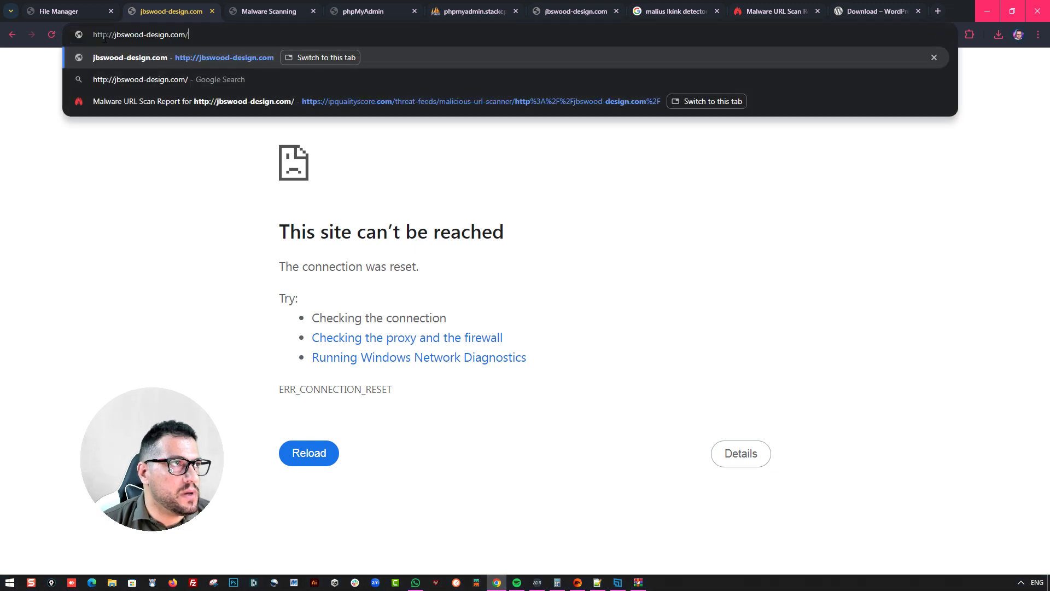
pyautogui.write('s')
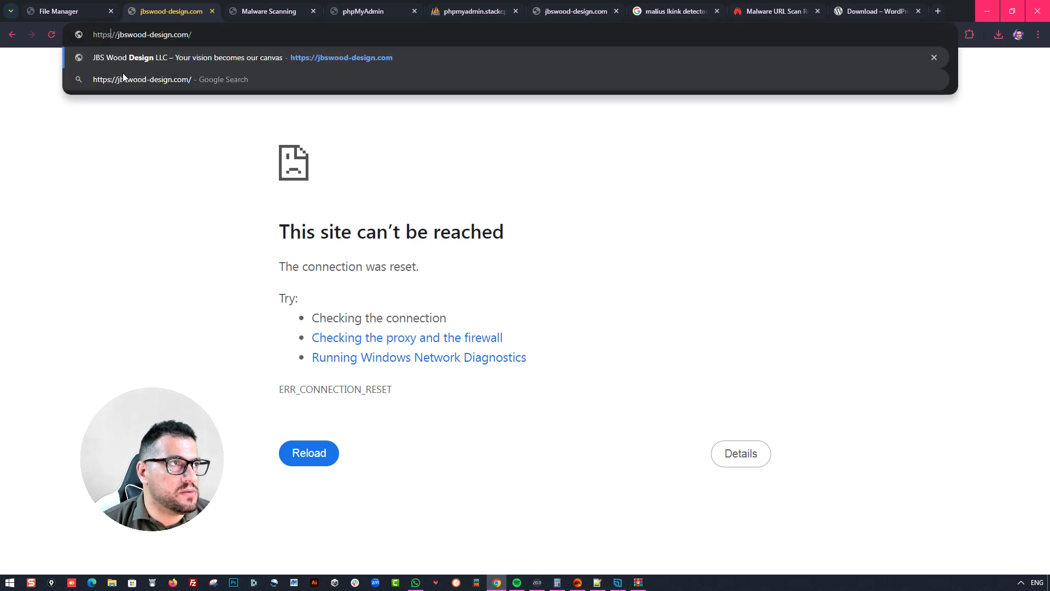
pyautogui.press('Return')
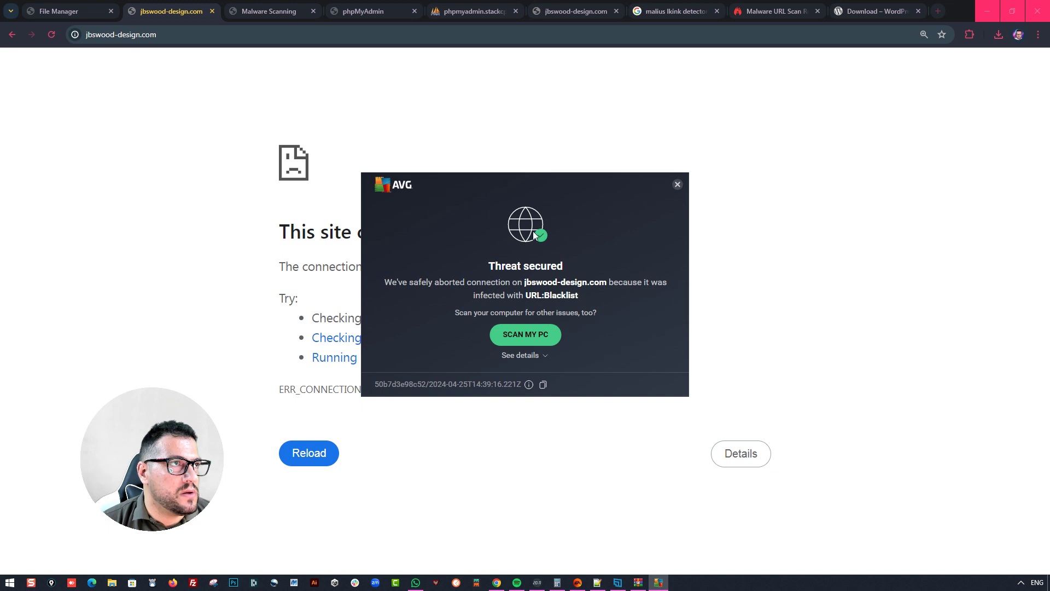
pyautogui.click(533, 357)
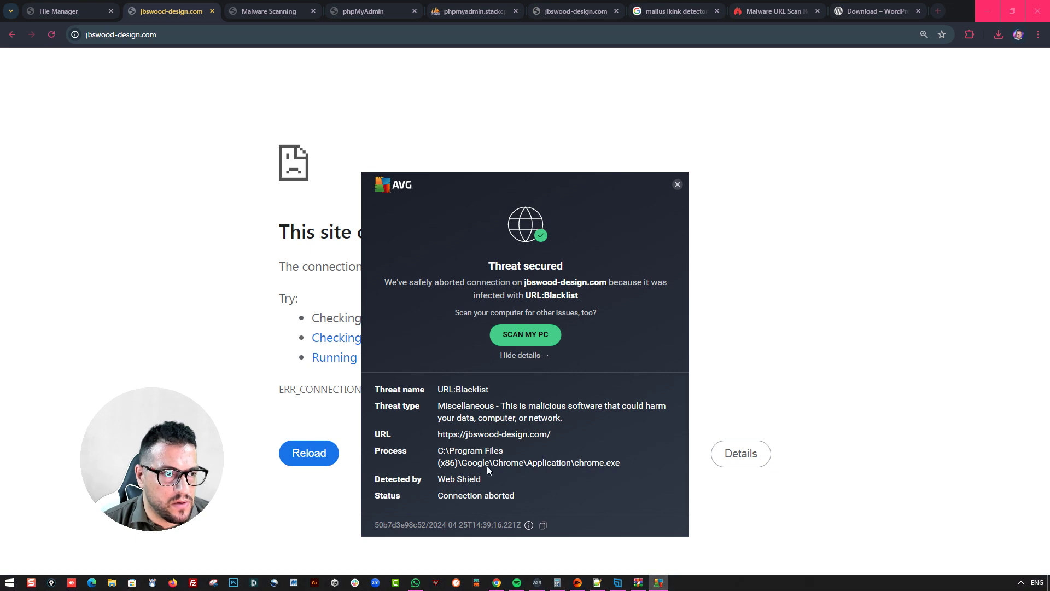
pyautogui.moveTo(529, 527)
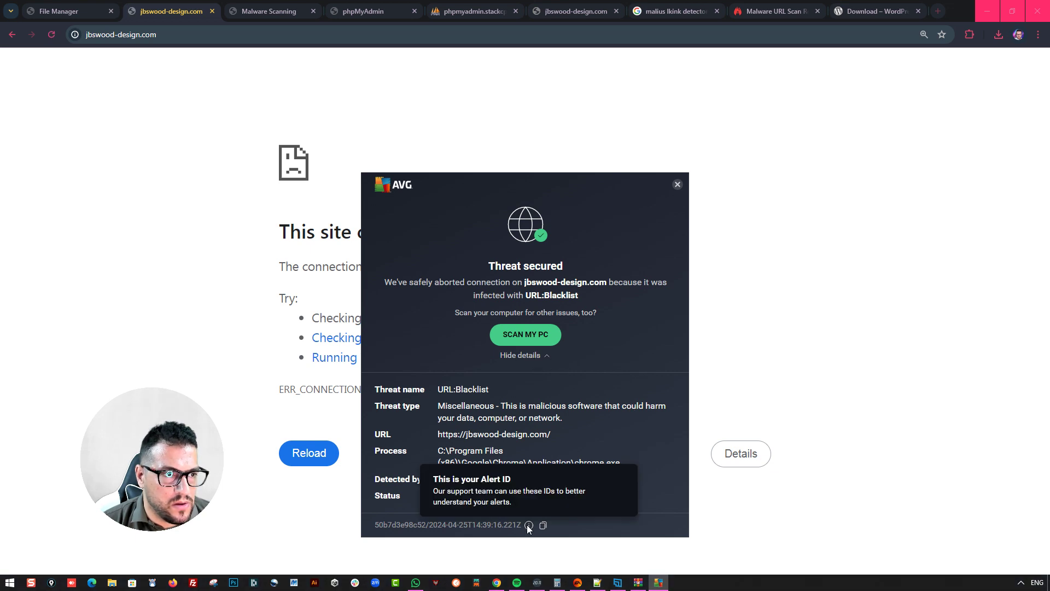
pyautogui.click(677, 185)
# Reload the jbswood-design.com page and expand the details of its connection error
pyautogui.click(151, 38)
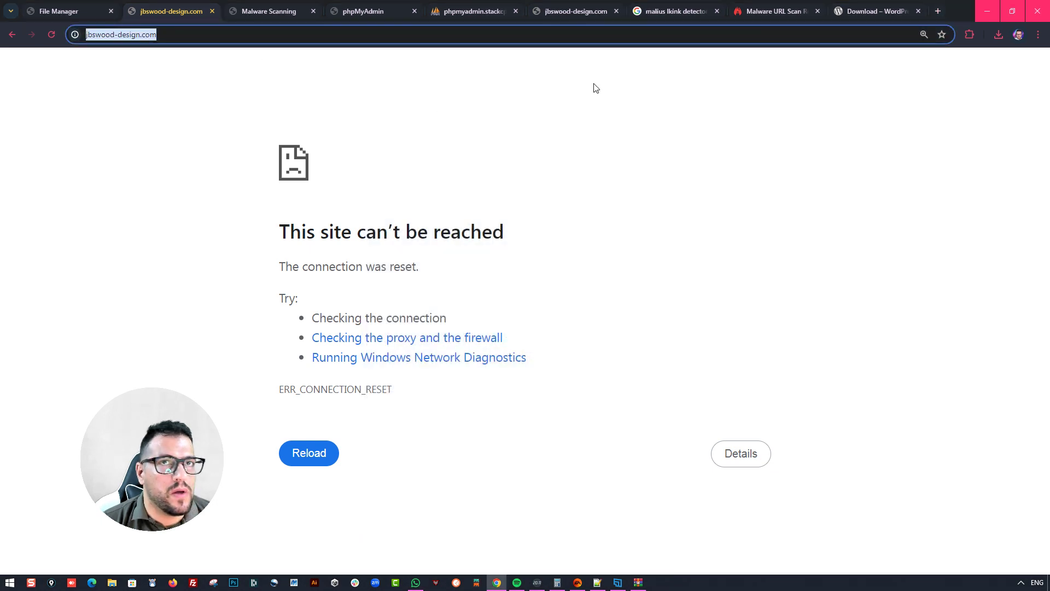
pyautogui.click(1021, 582)
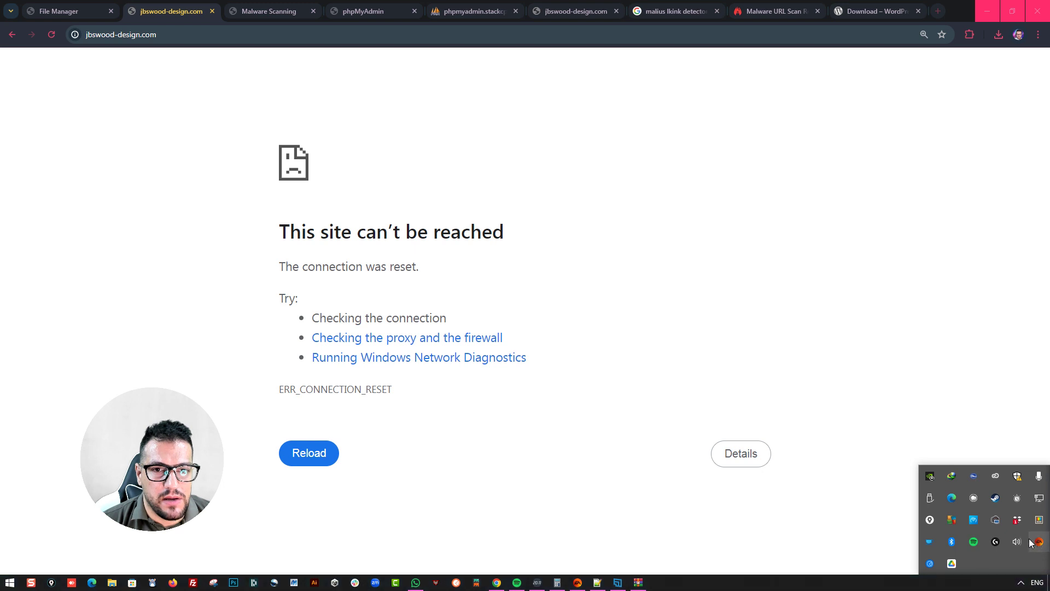
pyautogui.click(206, 82)
pyautogui.rightClick(528, 225)
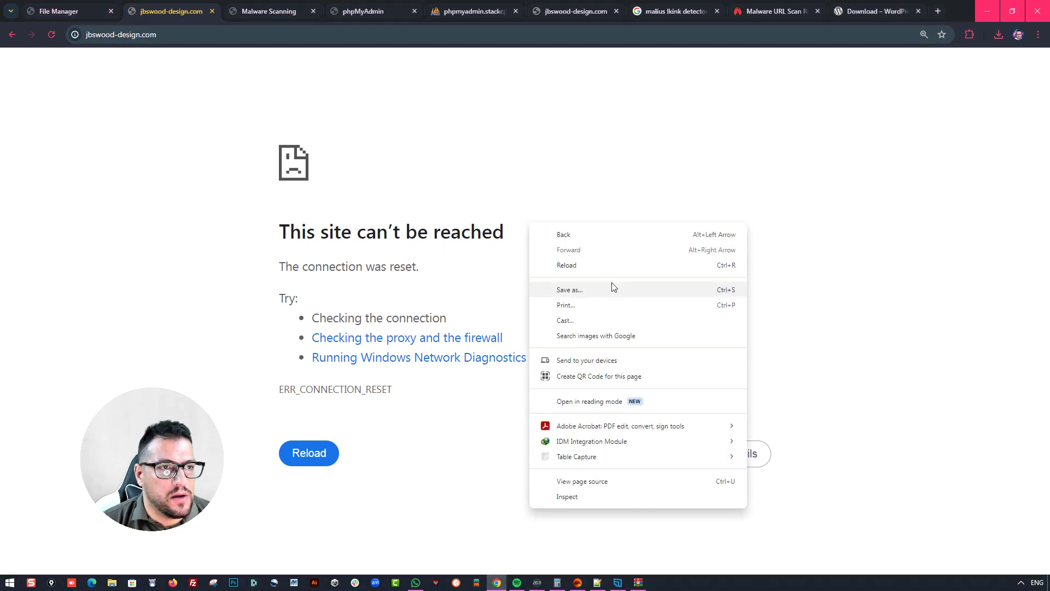
pyautogui.click(589, 260)
pyautogui.click(747, 465)
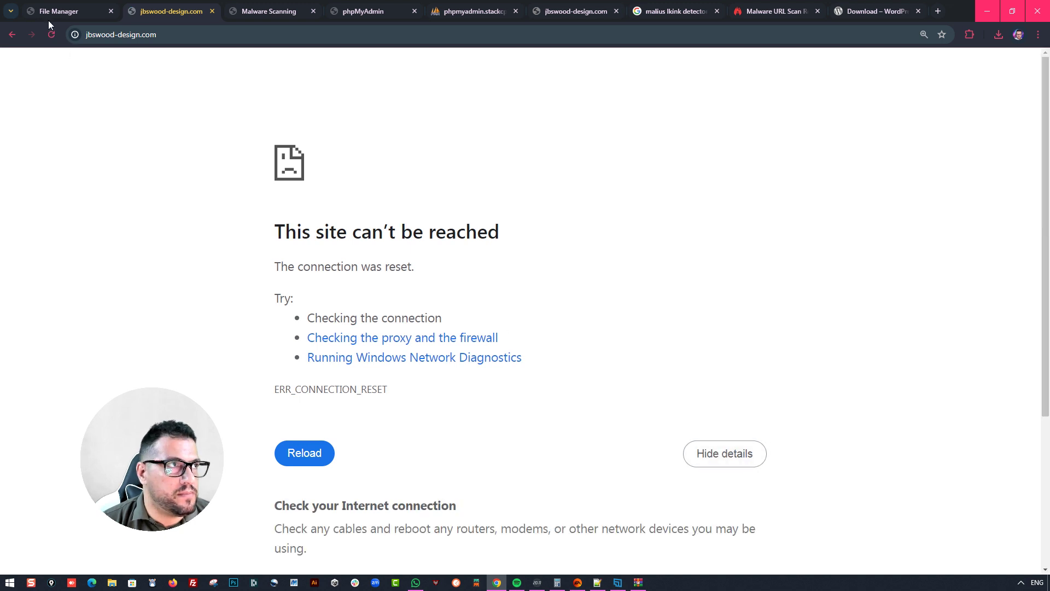
# Go back to the hosting control panel's overview for jbswood-design.com and open its SSL/TLS Certificates page
pyautogui.click(66, 8)
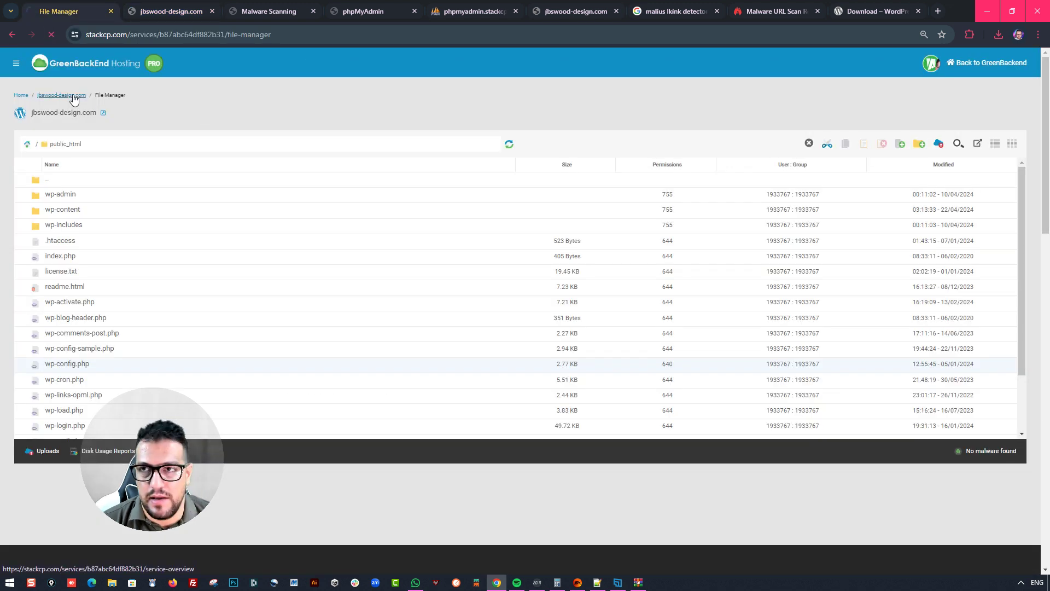
pyautogui.click(71, 97)
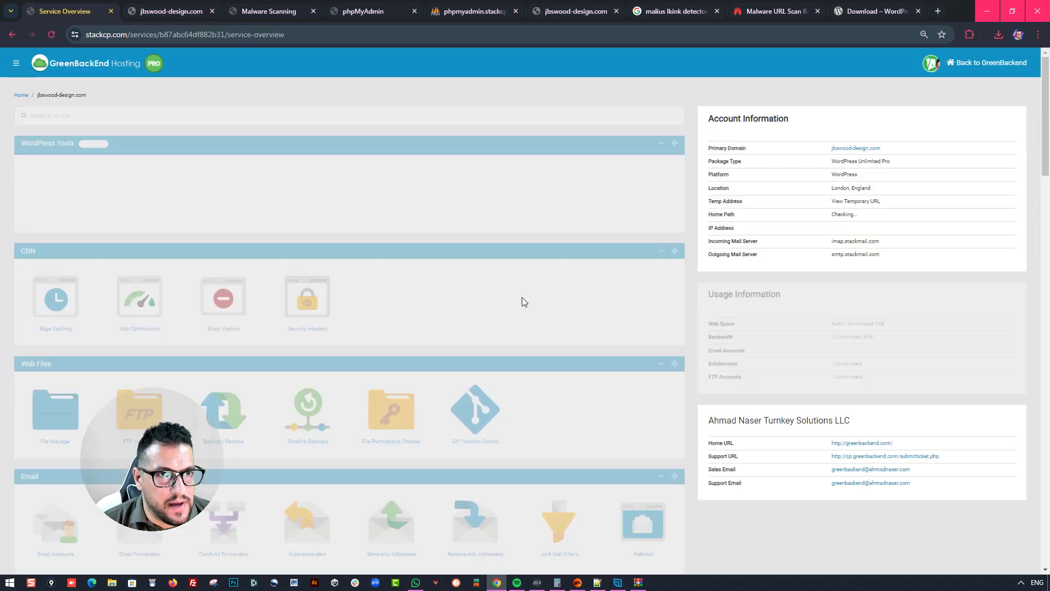
pyautogui.scroll(-3, 432, 304)
pyautogui.scroll(-11, 438, 329)
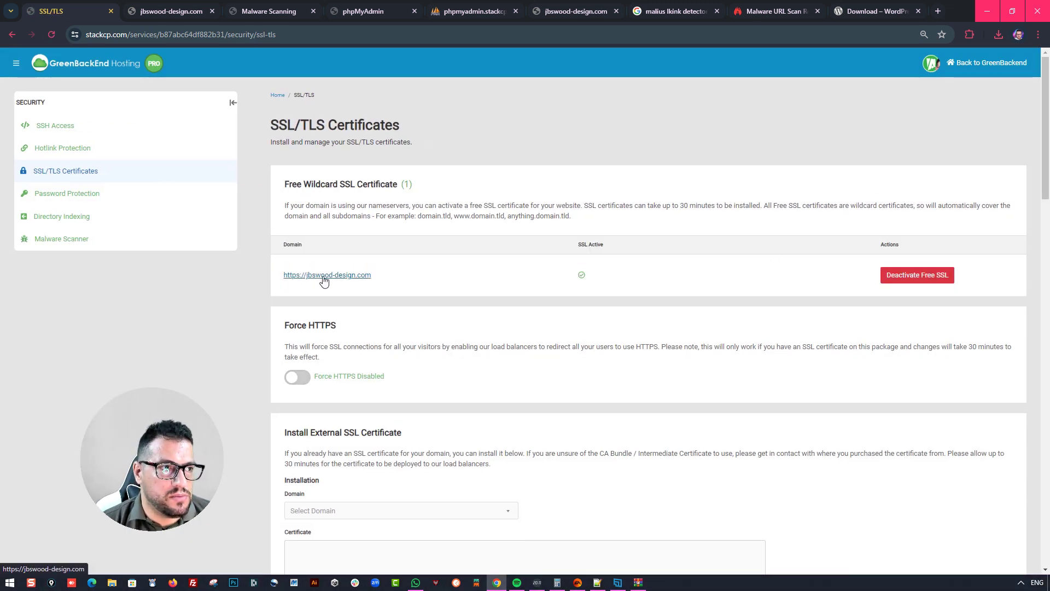
# Enable Force HTTPS for jbswood-design.com
pyautogui.click(300, 377)
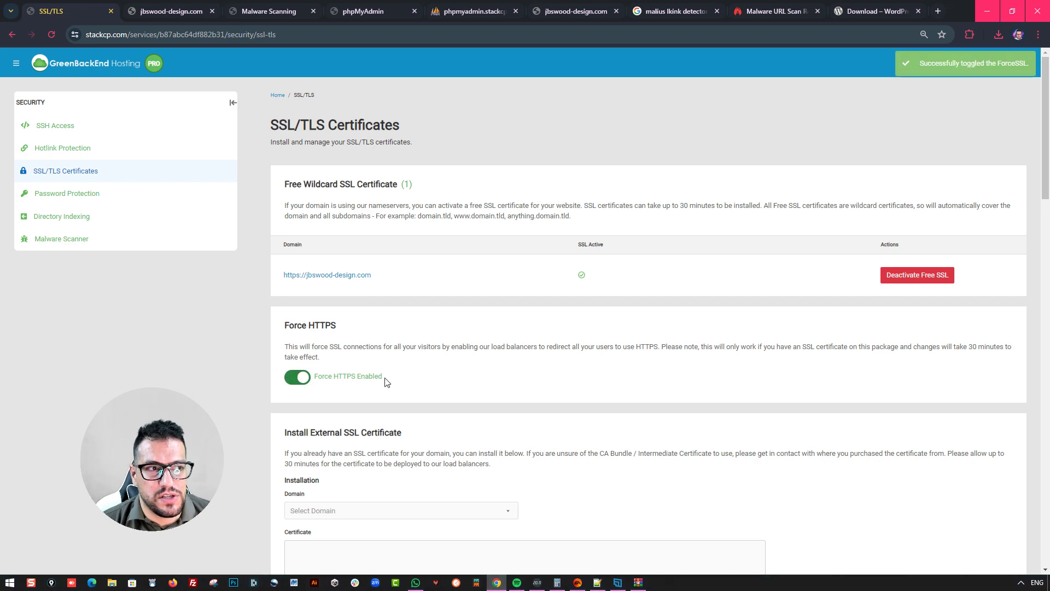
pyautogui.scroll(-10, 385, 381)
pyautogui.scroll(10, 366, 478)
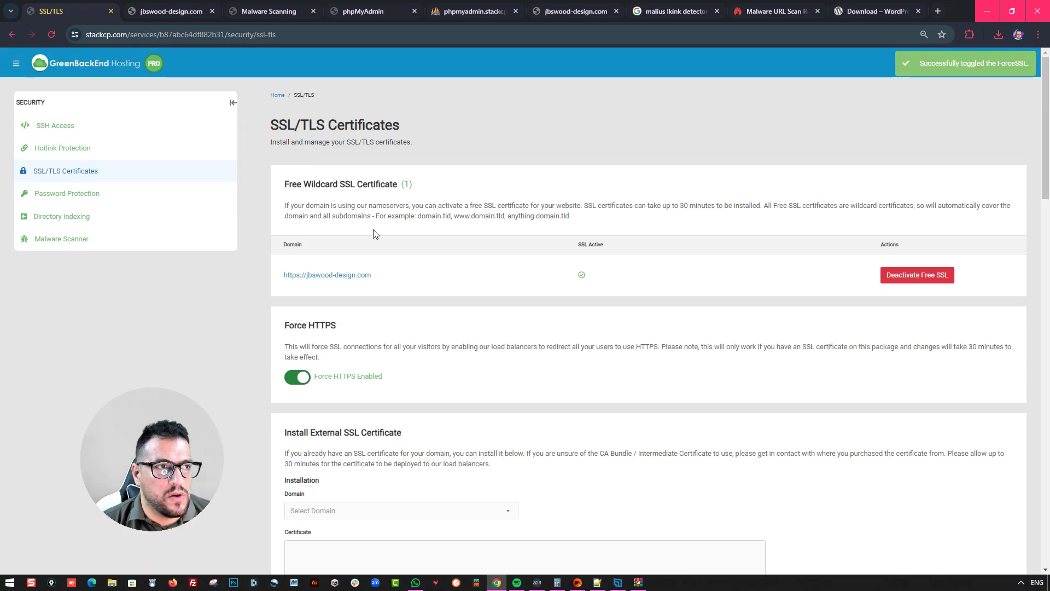
pyautogui.click(332, 275)
pyautogui.rightClick(288, 133)
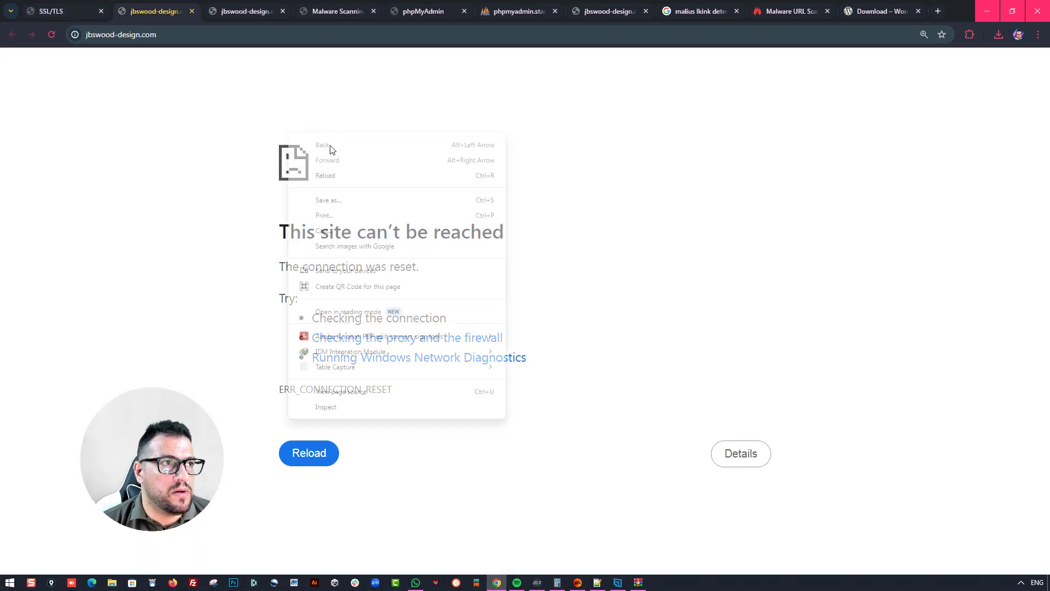
pyautogui.click(348, 174)
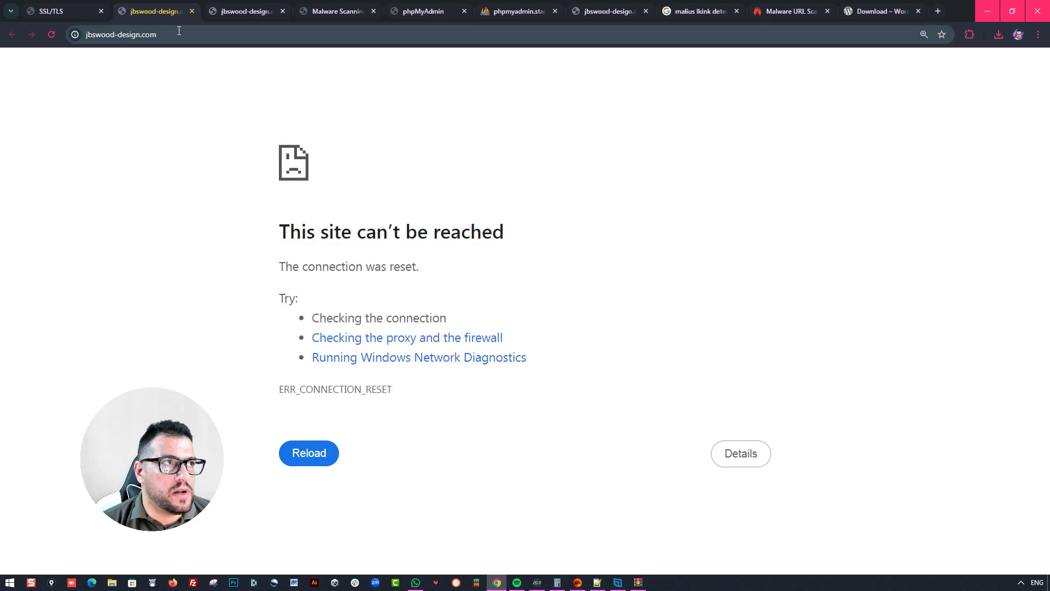
pyautogui.click(213, 35)
pyautogui.write('/?ads')
pyautogui.press('Return')
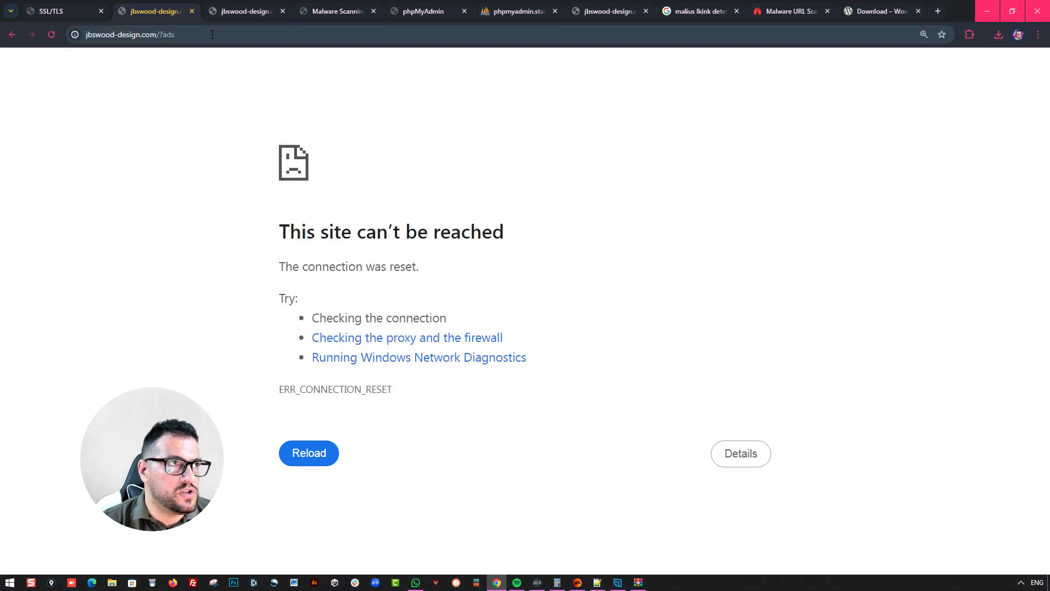
# Copy the jbswood-design.com/?ads address and load it in a new Firefox tab
pyautogui.click(212, 34)
pyautogui.hotkey('ctrl', 'c')
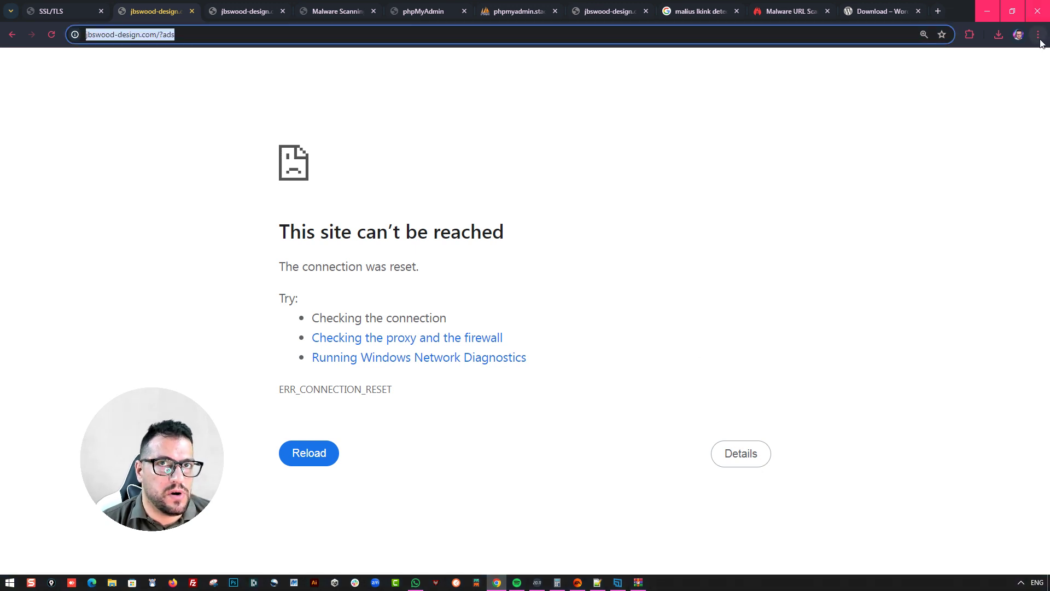
pyautogui.click(173, 582)
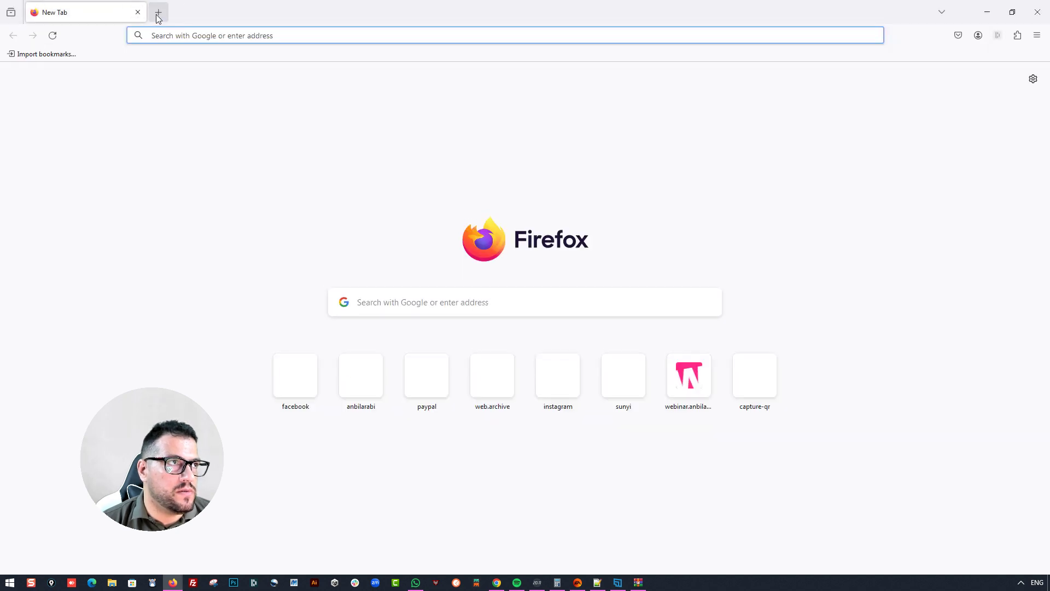
pyautogui.click(157, 12)
pyautogui.hotkey('ctrl', 'v')
pyautogui.press('Return')
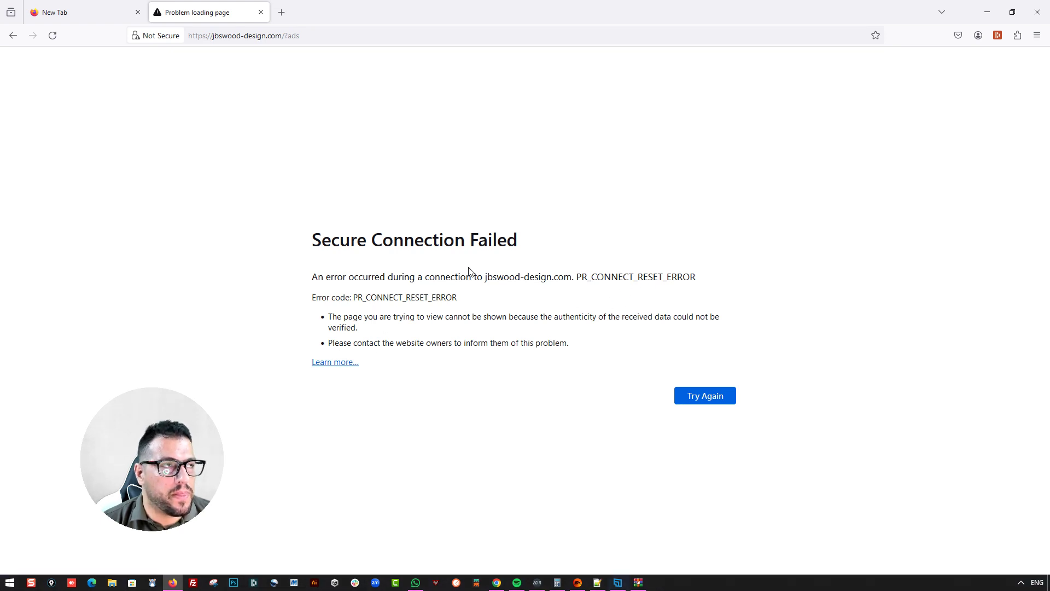
pyautogui.doubleClick(287, 35)
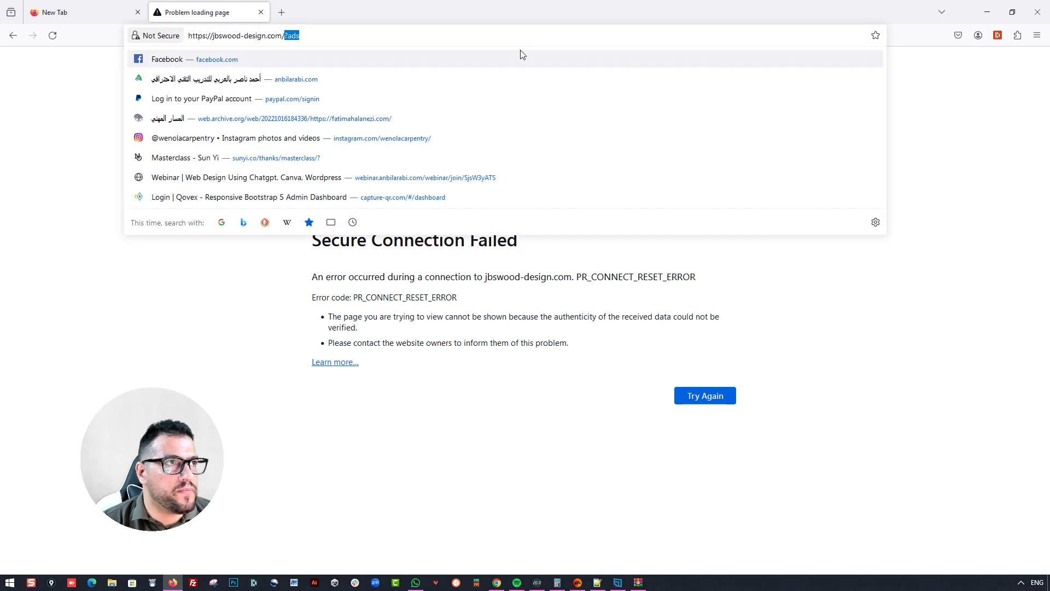
pyautogui.press('BackSpace')
pyautogui.write('w')
pyautogui.write('p-admin')
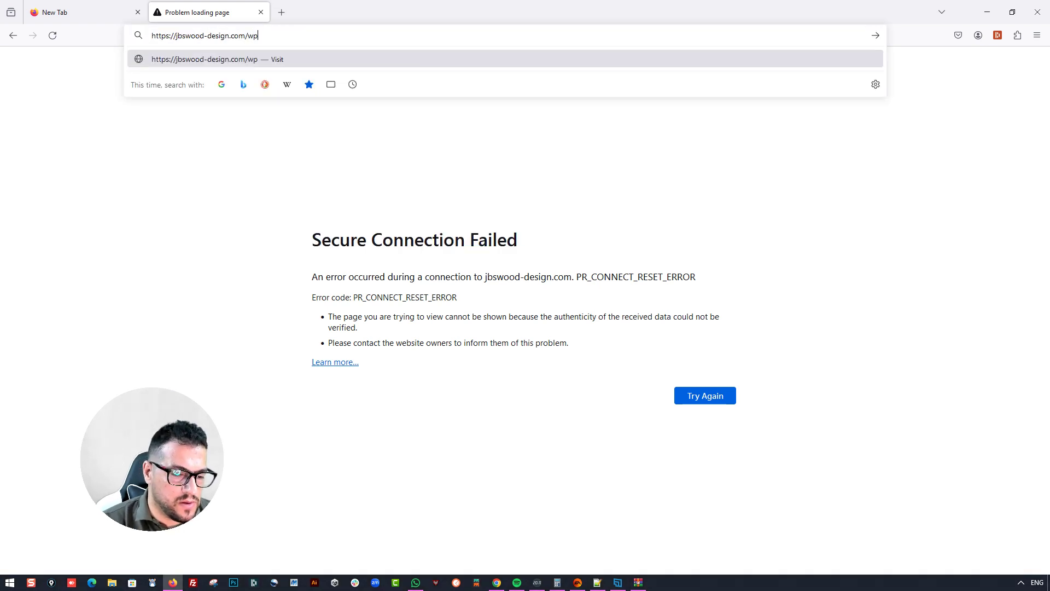
pyautogui.press('Return')
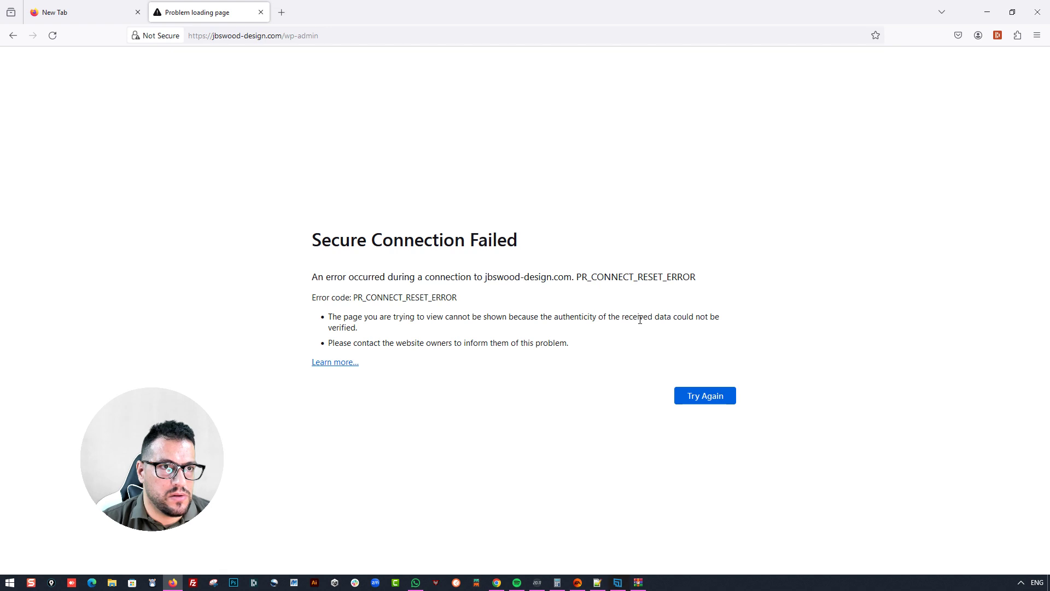
pyautogui.click(988, 12)
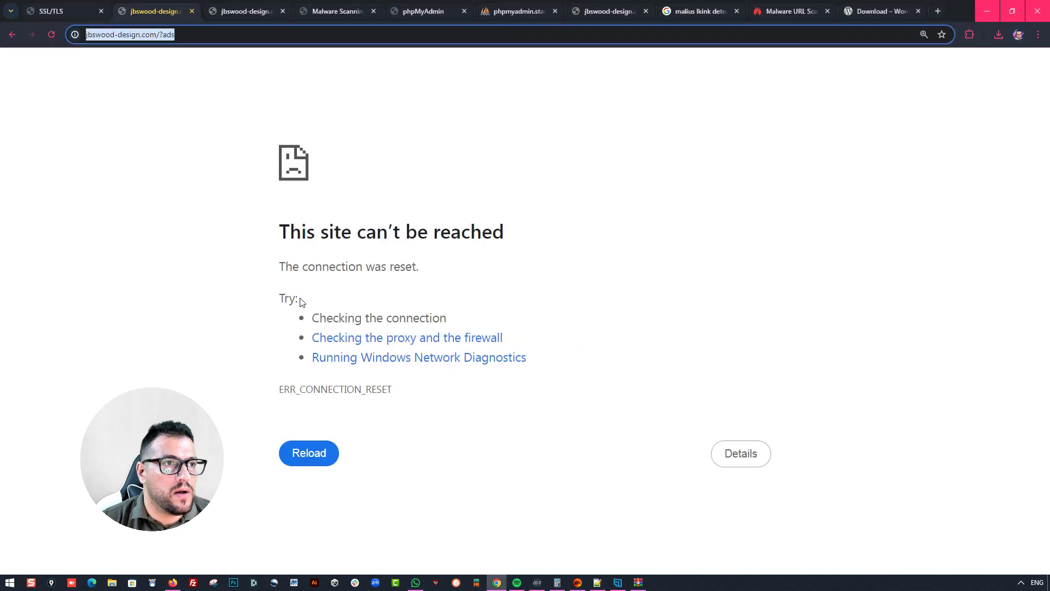
# Go back to the hosting control panel's overview and open the public_html folder in File Manager
pyautogui.click(182, 35)
pyautogui.moveTo(182, 35); pyautogui.dragTo(86, 34)
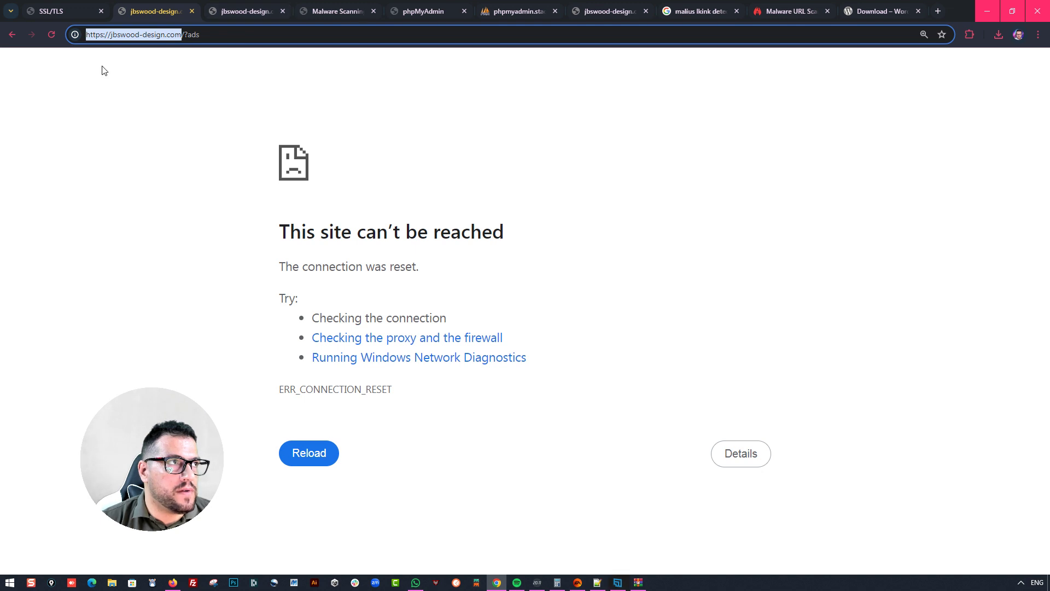
pyautogui.click(75, 7)
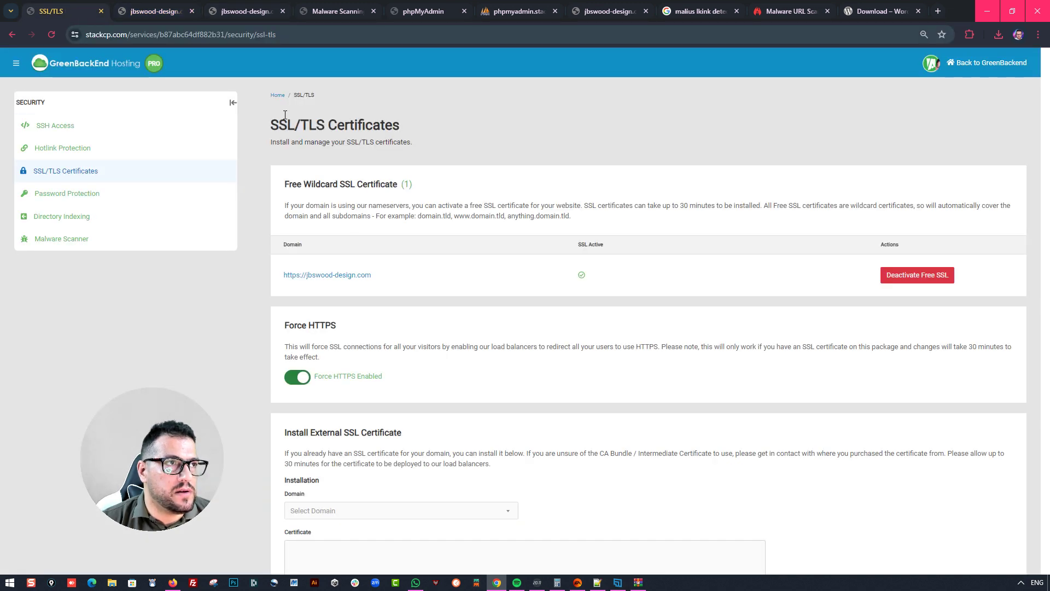
pyautogui.click(278, 95)
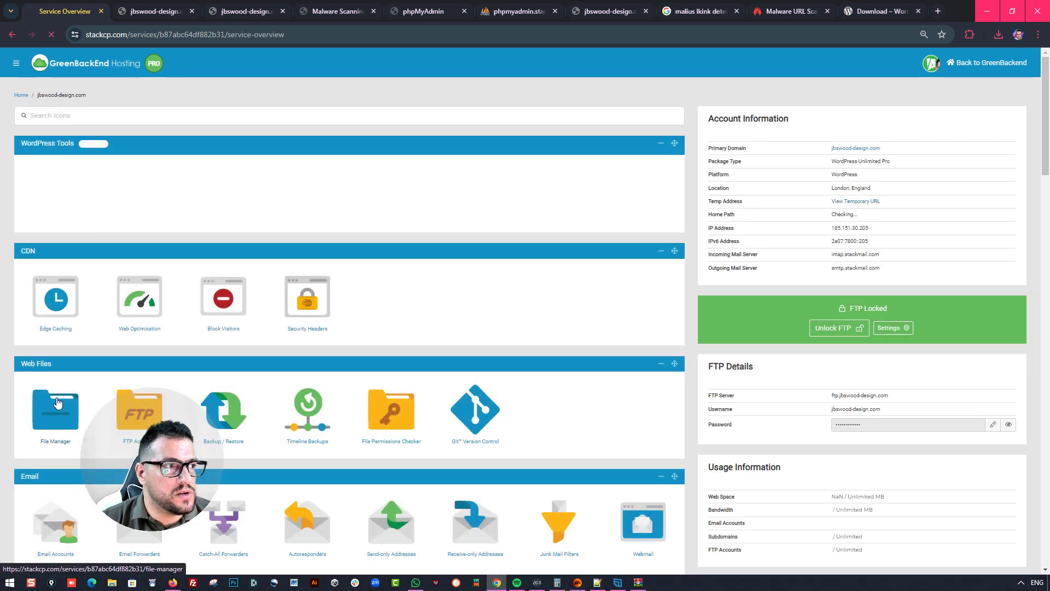
pyautogui.click(57, 403)
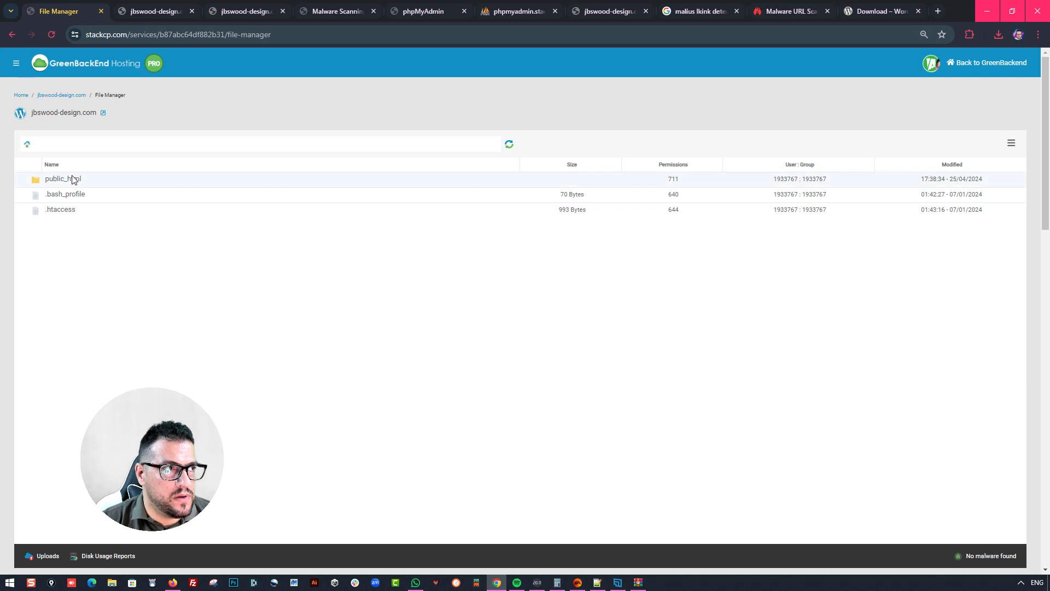
pyautogui.click(73, 180)
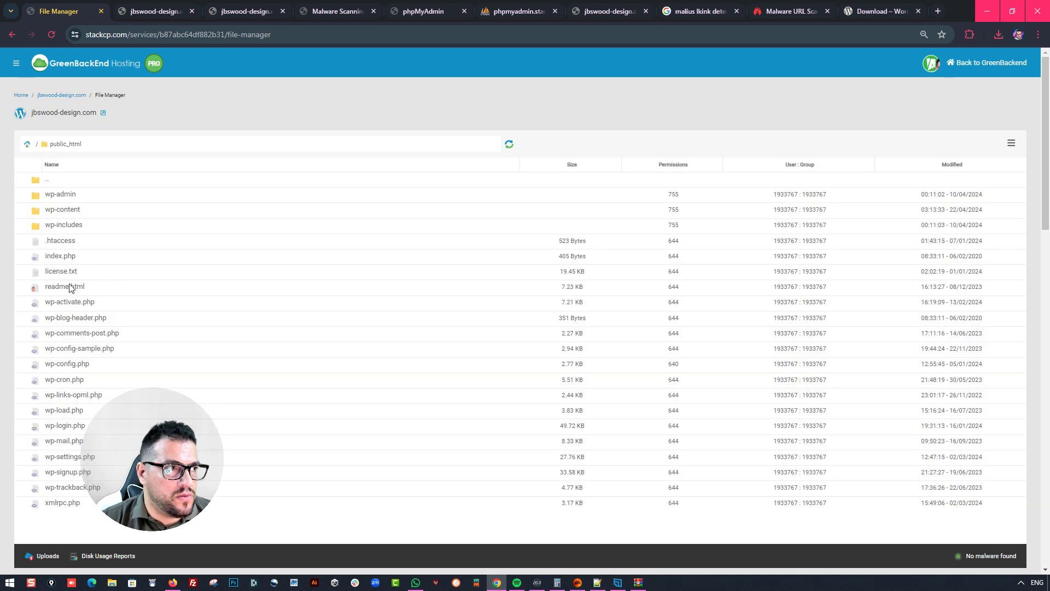
# Open readme.html in the browser, inspect the details of the AVG threat alert, and dismiss it
pyautogui.rightClick(64, 291)
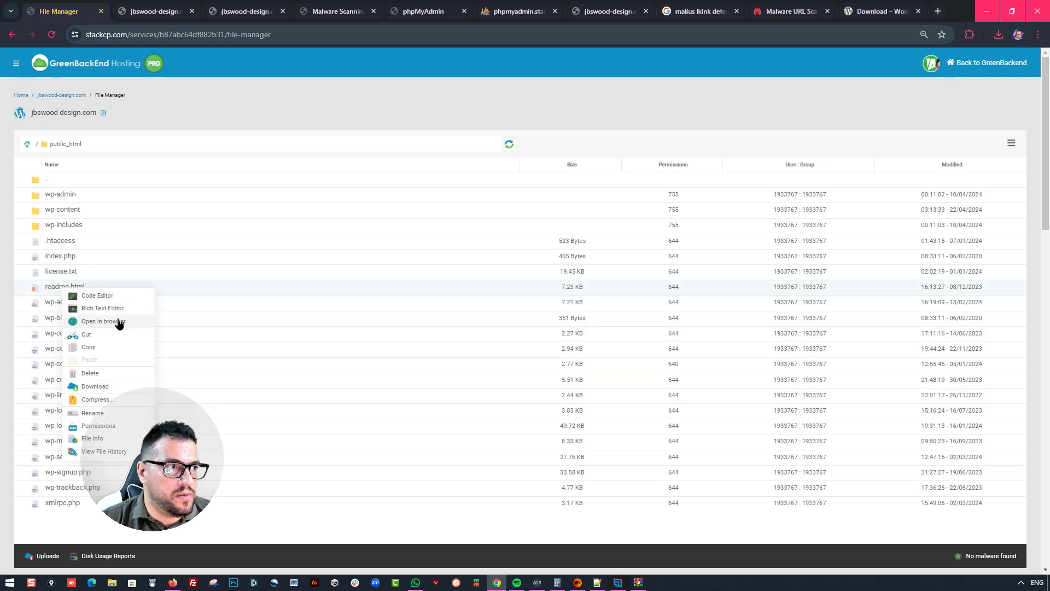
pyautogui.click(118, 321)
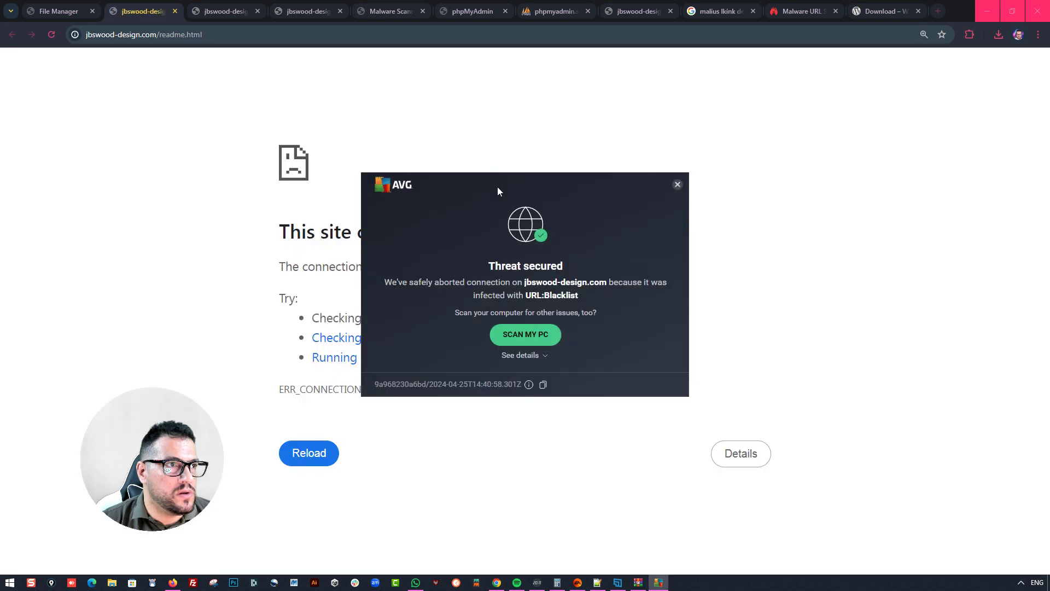
pyautogui.click(529, 361)
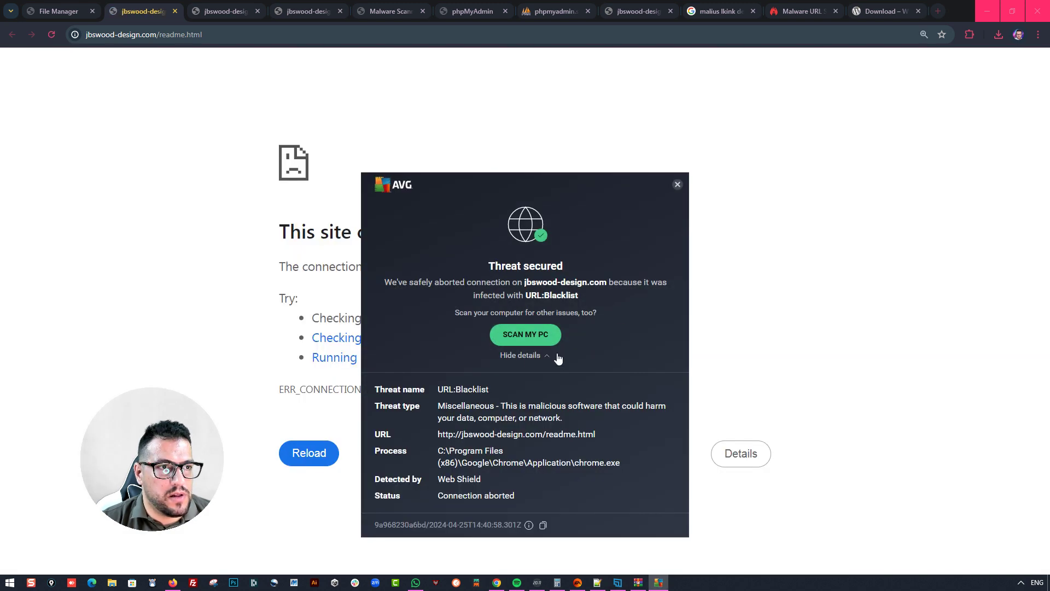
pyautogui.click(677, 185)
# Return to the hosting overview, open Block Visitors, and set country blocking to Allow All Except
pyautogui.click(59, 11)
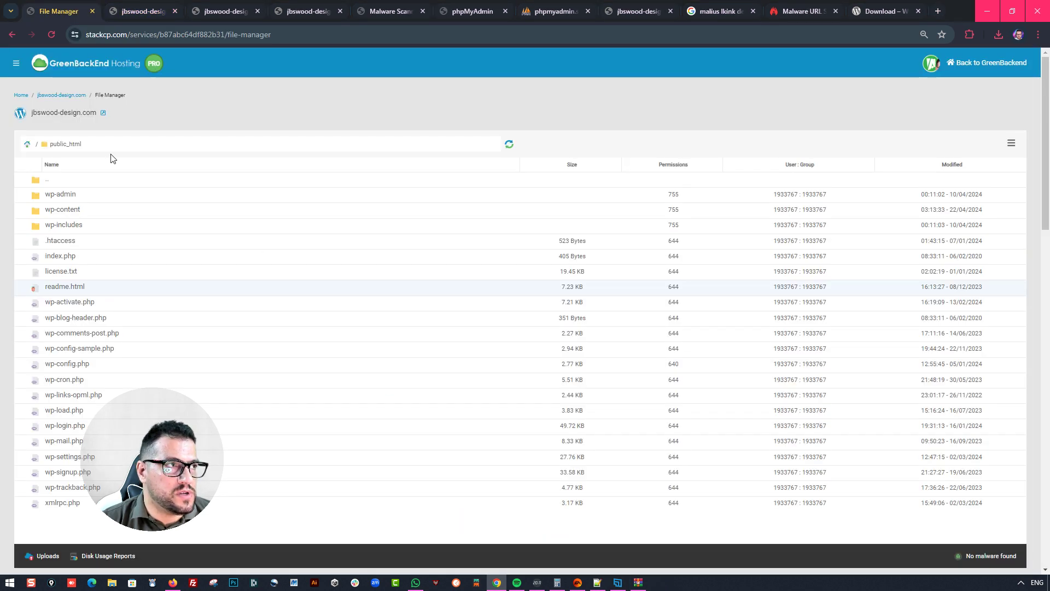
pyautogui.click(64, 95)
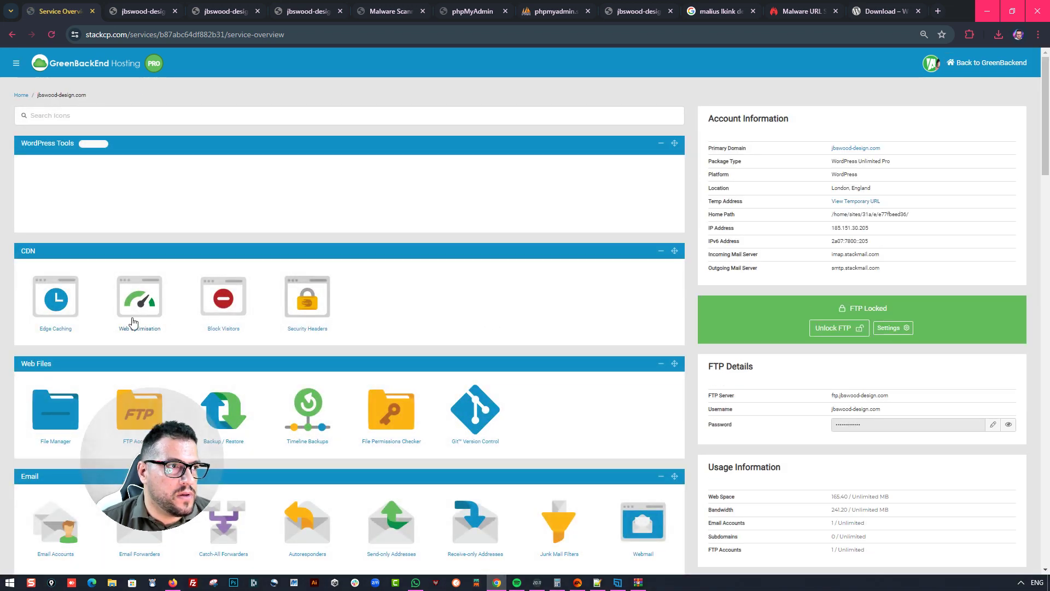
pyautogui.click(228, 305)
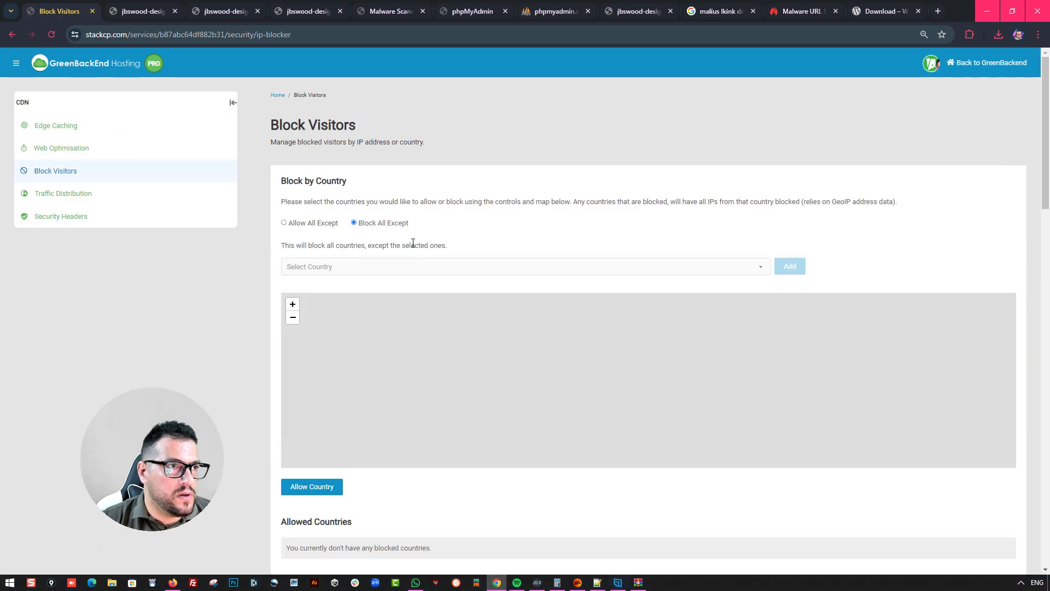
pyautogui.click(317, 224)
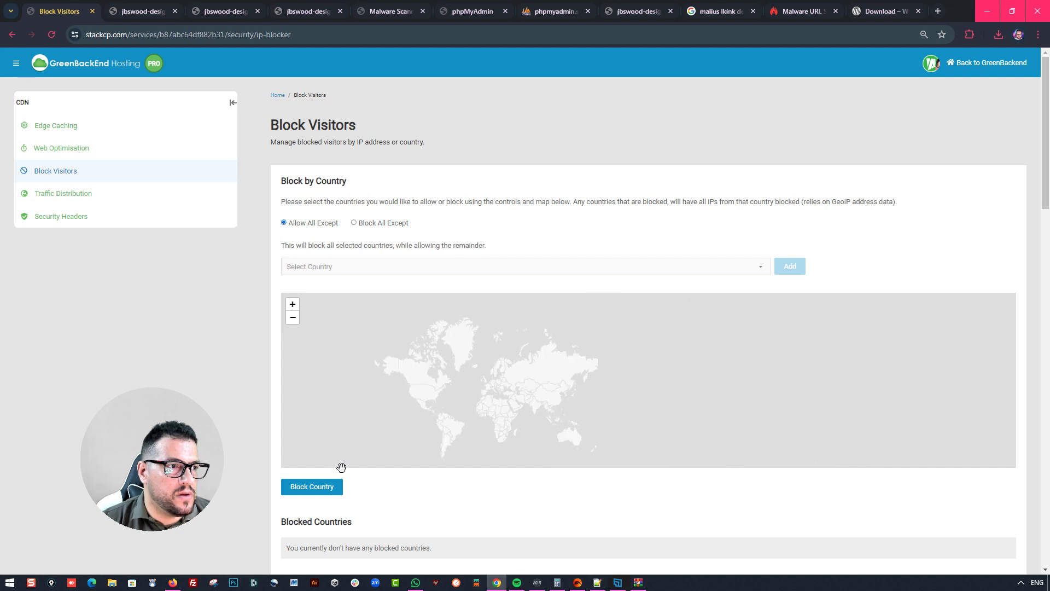
pyautogui.scroll(-5, 230, 311)
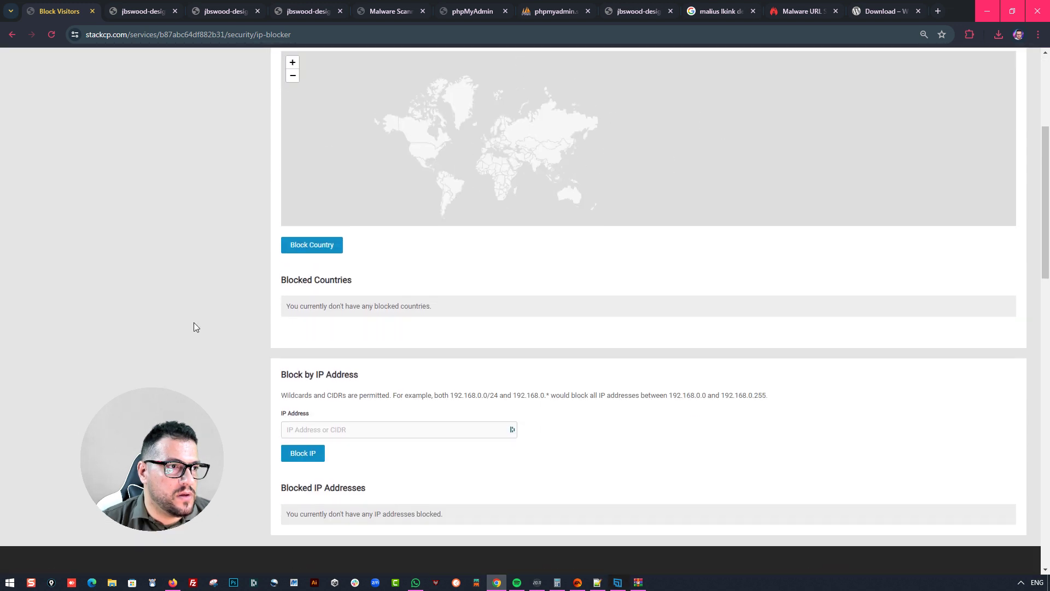
pyautogui.scroll(5, 194, 327)
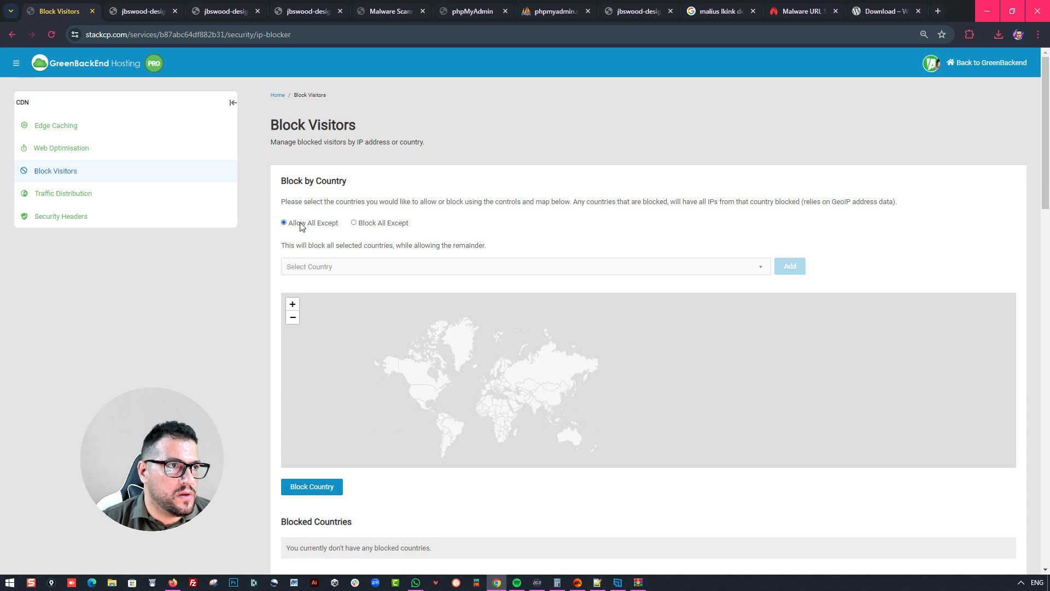
# Open Edge Caching from the hosting overview and purge everything from the CDN cache
pyautogui.click(277, 95)
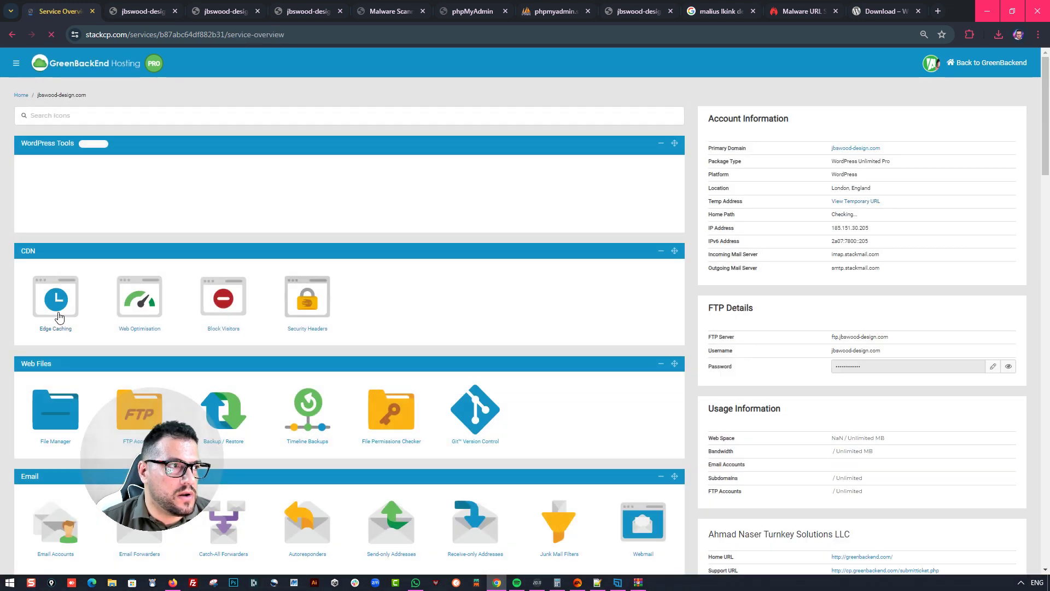
pyautogui.click(58, 315)
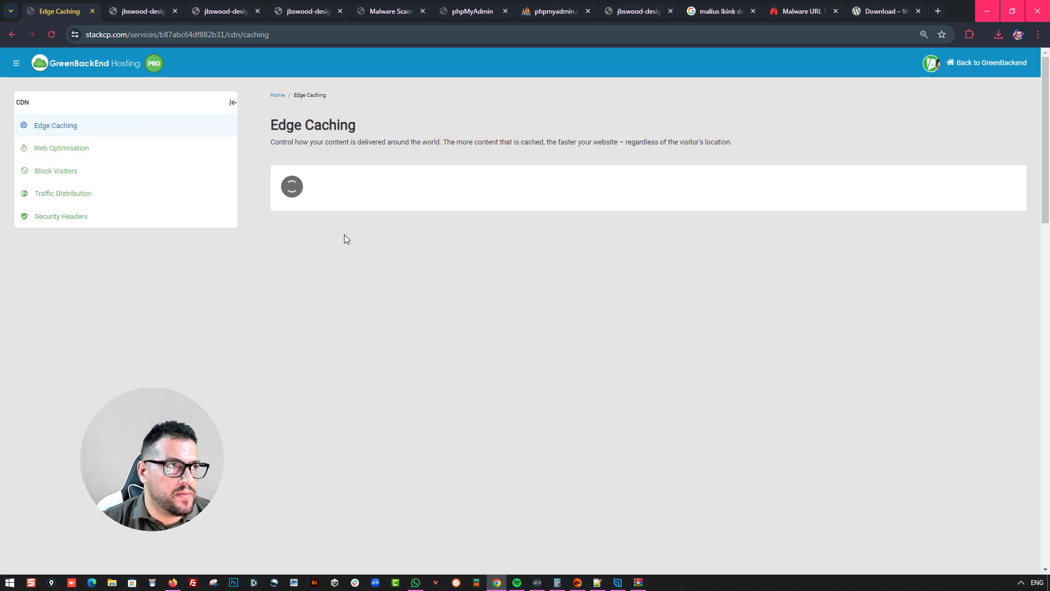
pyautogui.scroll(-8, 345, 237)
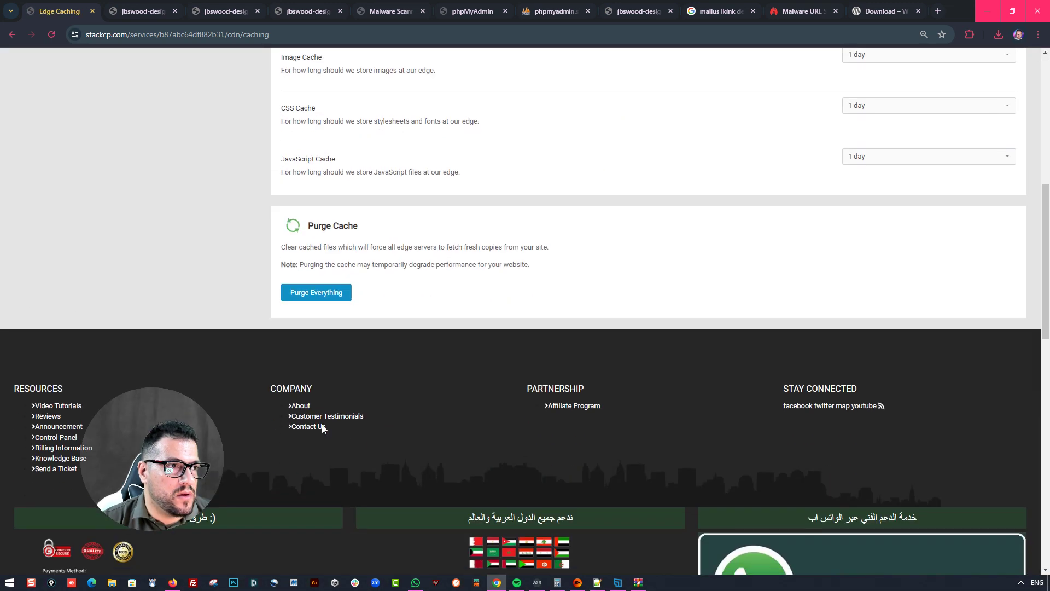
pyautogui.click(314, 296)
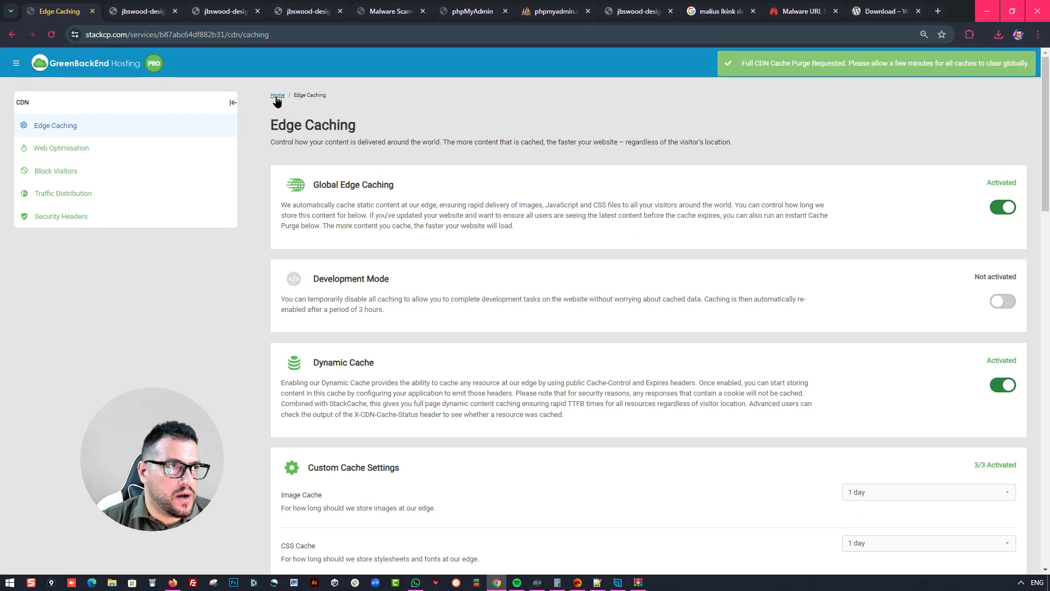
# Return to the hosting overview, open Manage DNS, and review the DNS records for jbswood-design.com
pyautogui.click(277, 96)
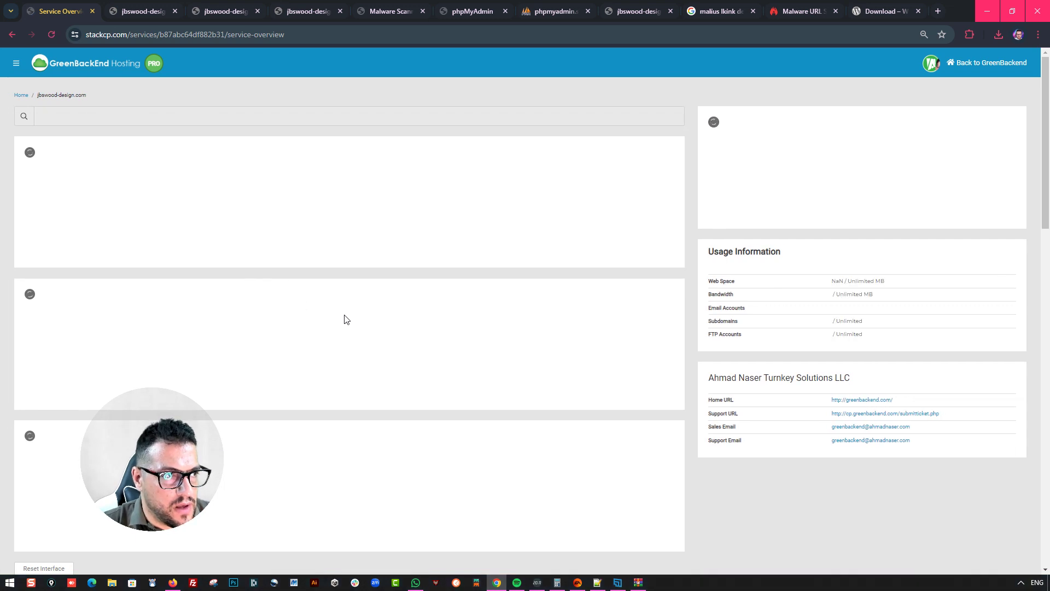
pyautogui.scroll(-8, 85, 375)
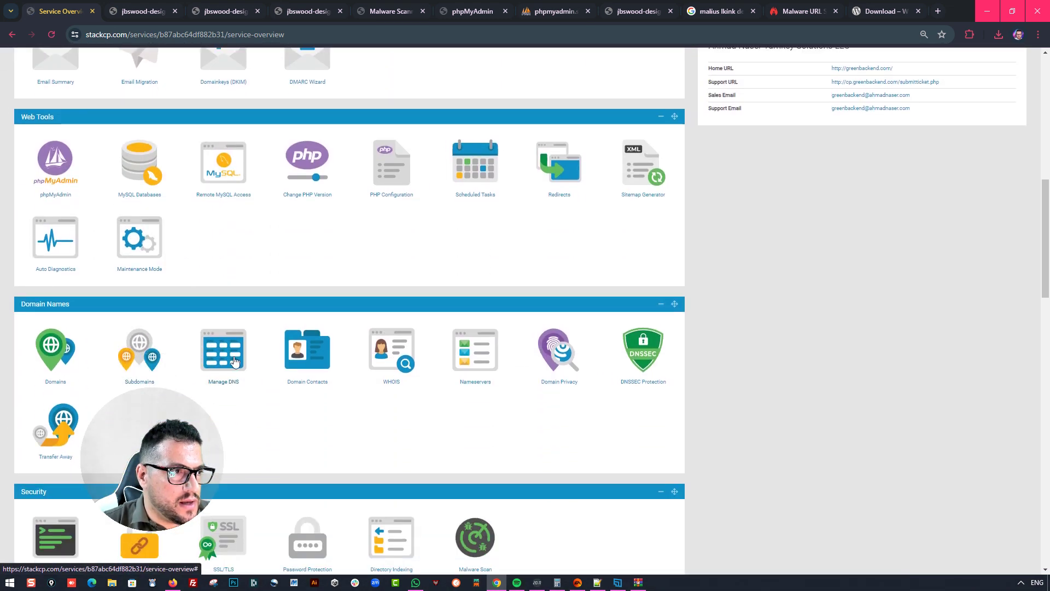
pyautogui.click(232, 357)
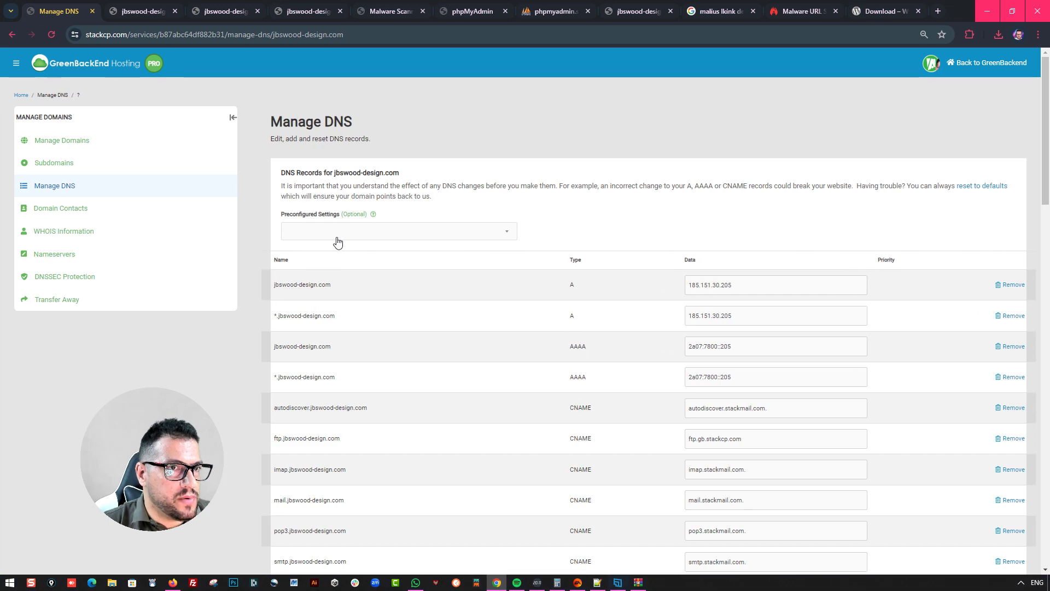
pyautogui.scroll(-6, 670, 415)
pyautogui.scroll(6, 629, 321)
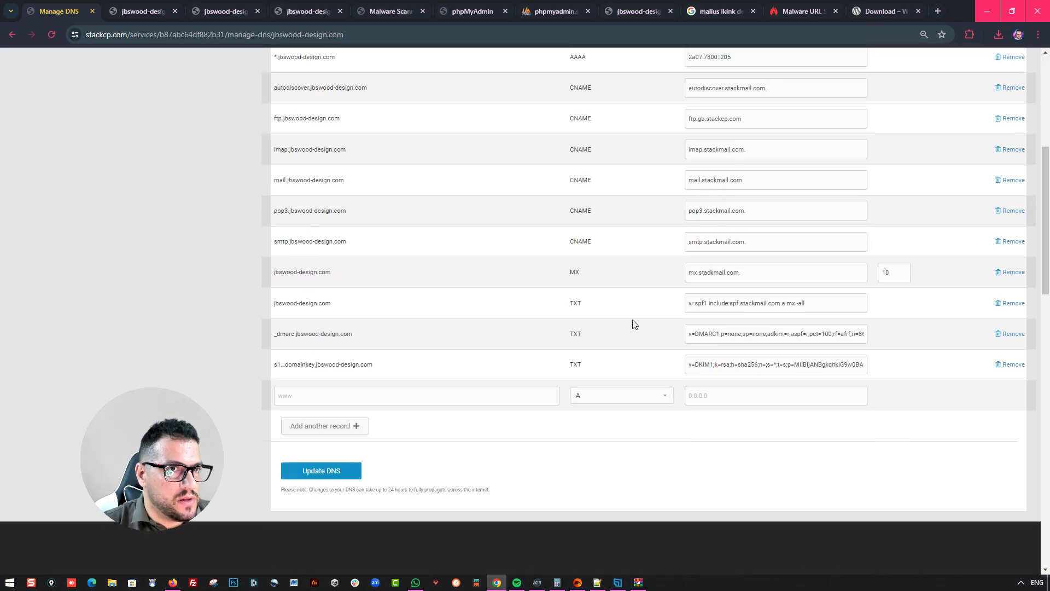
# Try twice to reset the jbswood-design.com DNS records using the Reset to defaults preconfigured setting
pyautogui.click(358, 236)
pyautogui.click(337, 294)
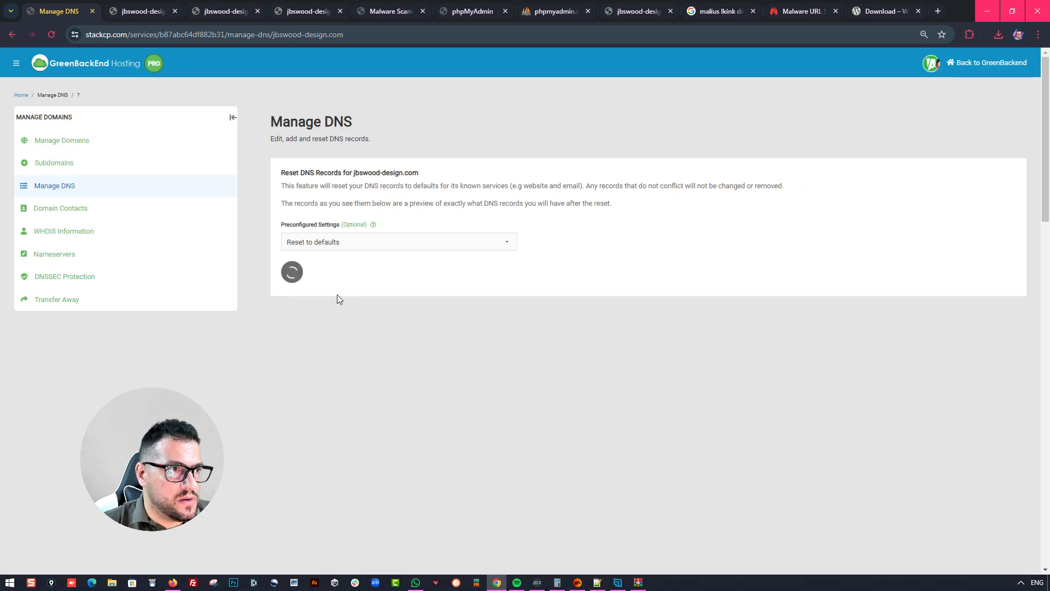
pyautogui.scroll(-10, 516, 376)
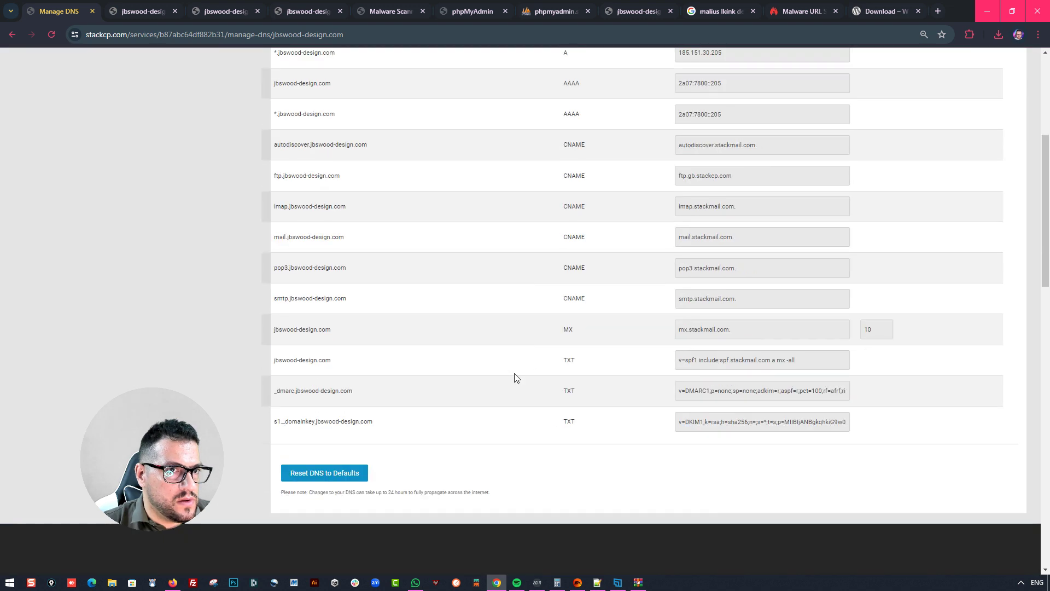
pyautogui.click(345, 476)
pyautogui.scroll(4, 549, 387)
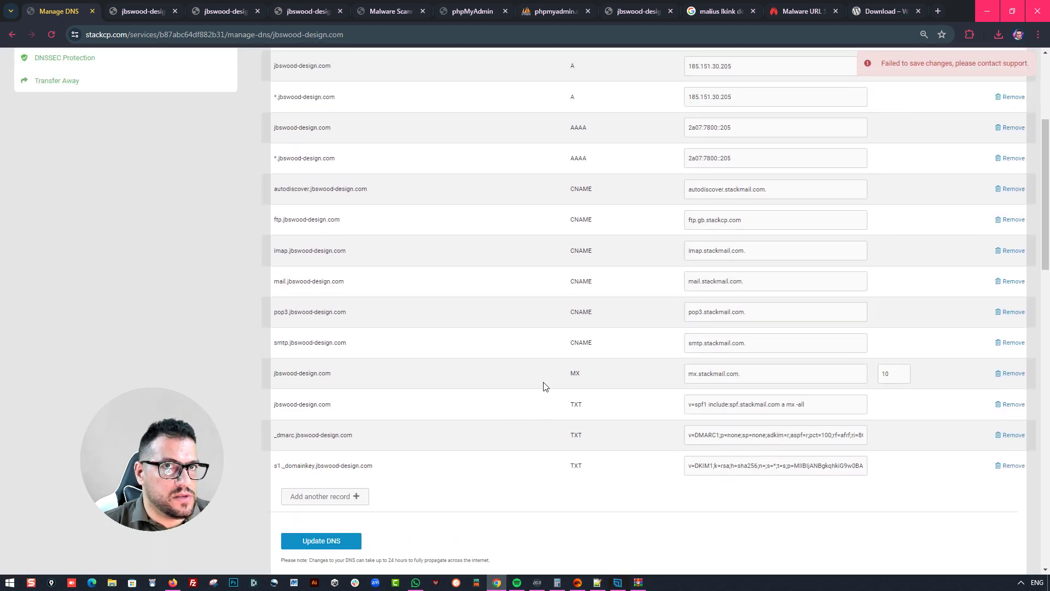
pyautogui.rightClick(541, 240)
pyautogui.click(346, 182)
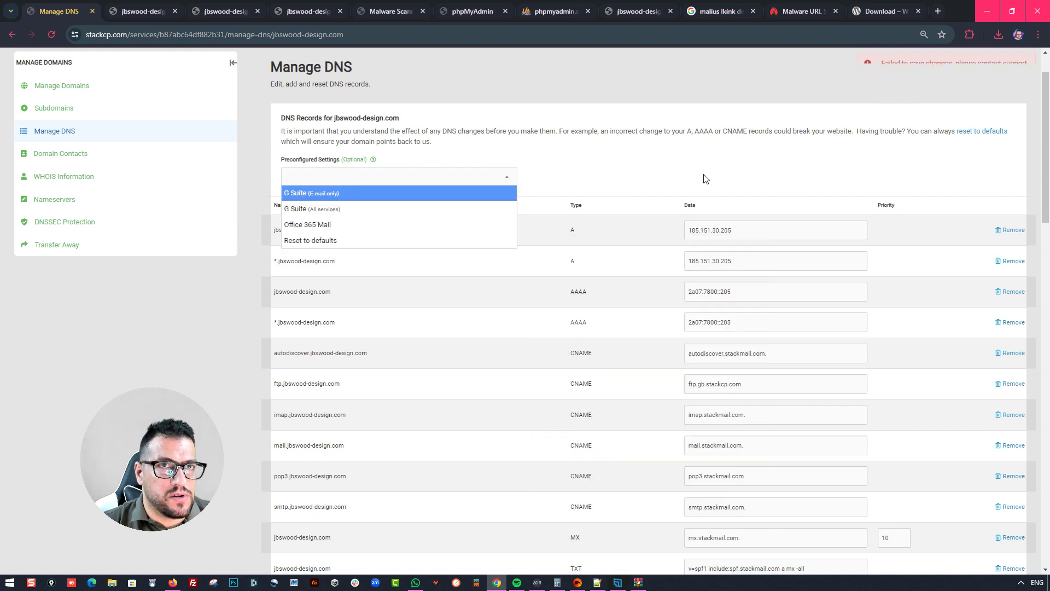
pyautogui.click(319, 243)
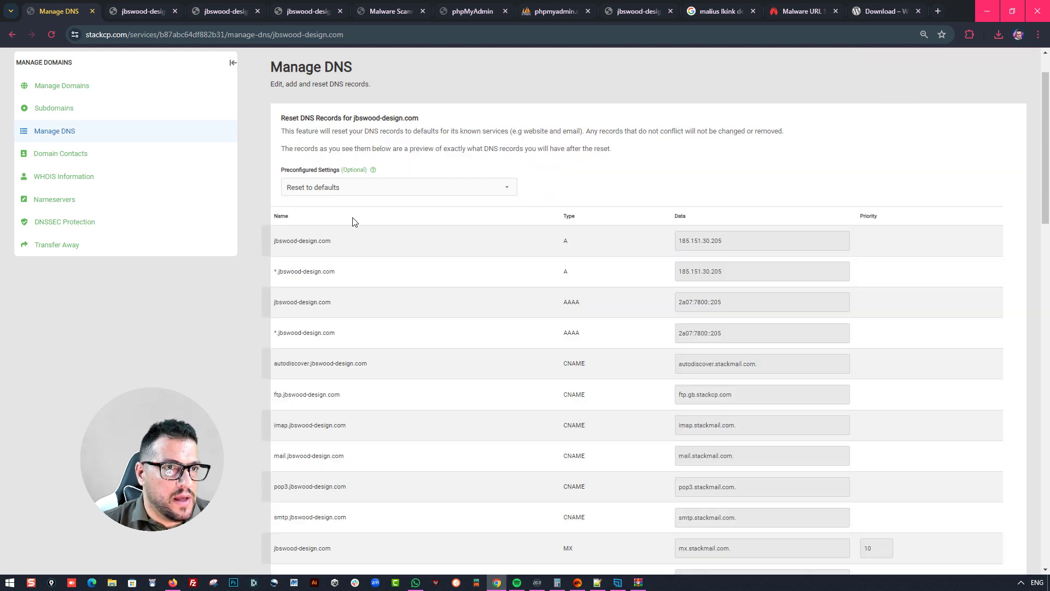
pyautogui.scroll(-5, 628, 342)
pyautogui.click(324, 418)
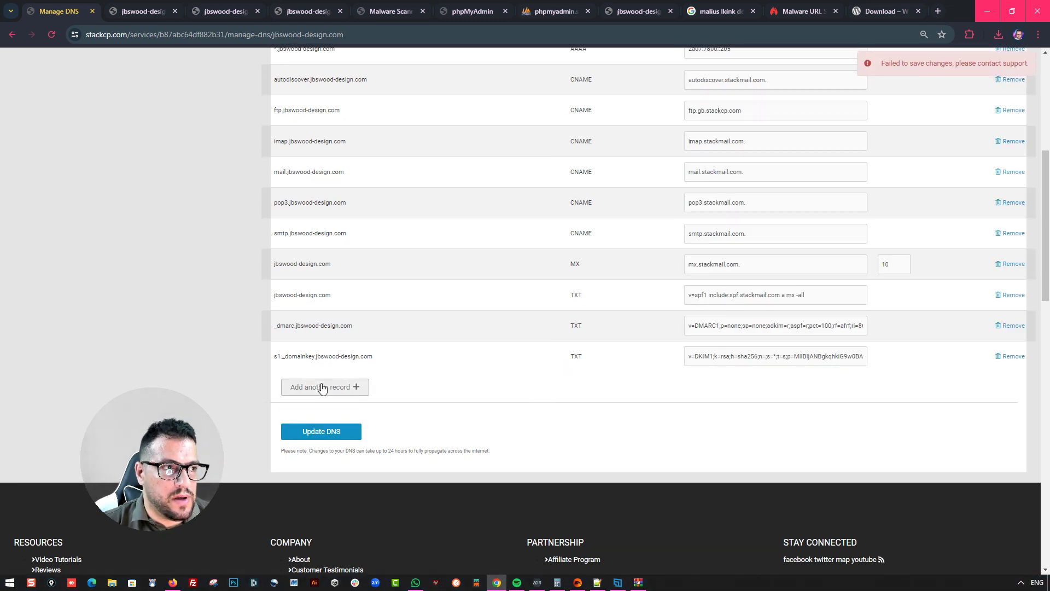
# Add an A record named test that uses the main domain's IP 185.151.30.205, and update the DNS
pyautogui.click(353, 387)
pyautogui.click(338, 388)
pyautogui.click(751, 388)
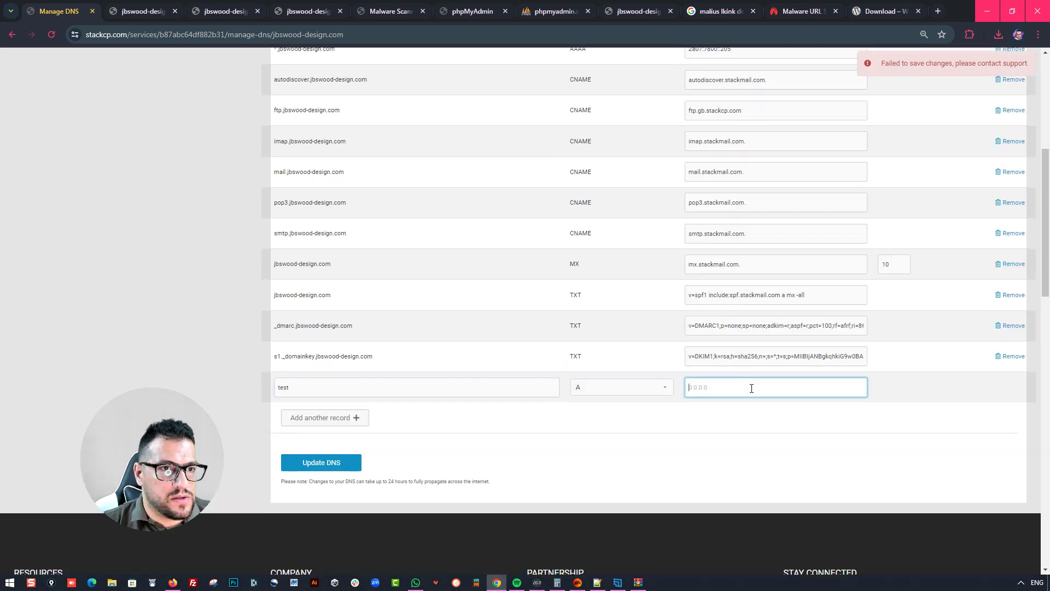
pyautogui.scroll(5, 697, 289)
pyautogui.doubleClick(750, 228)
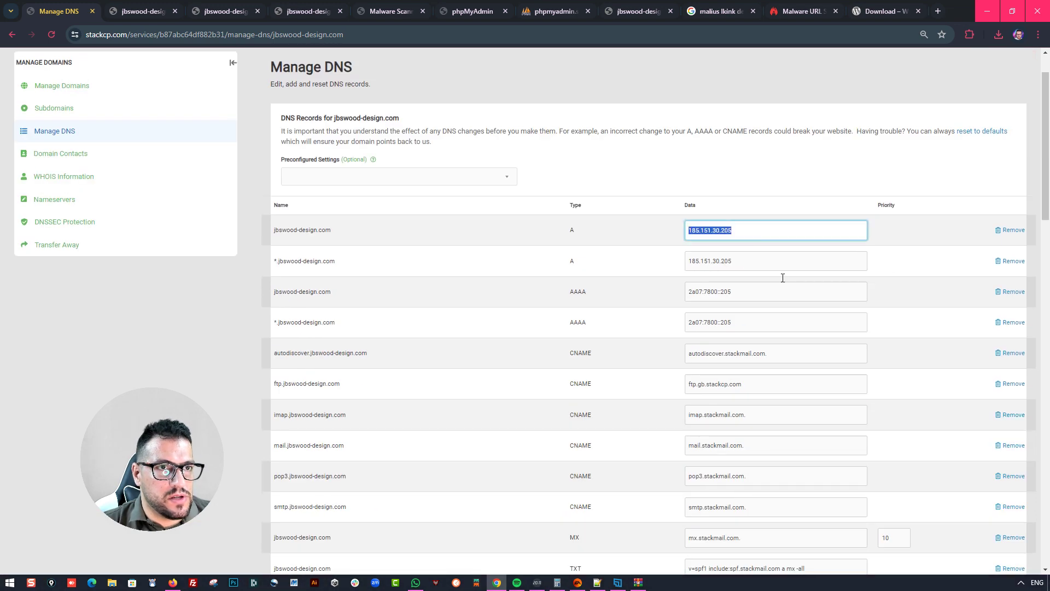
pyautogui.scroll(-6, 788, 383)
pyautogui.hotkey('ctrl', 'v')
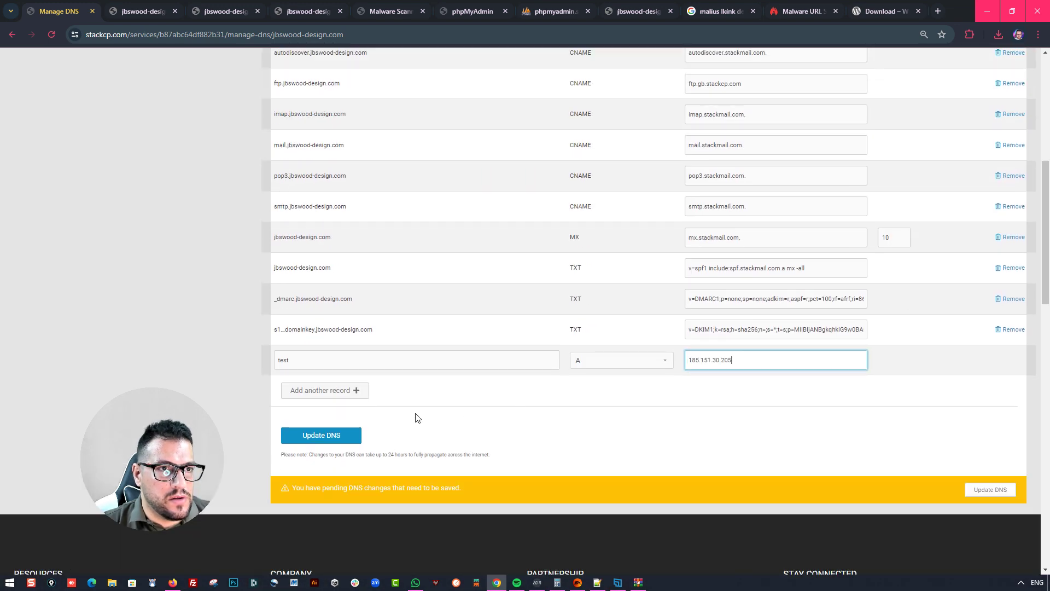
pyautogui.click(347, 436)
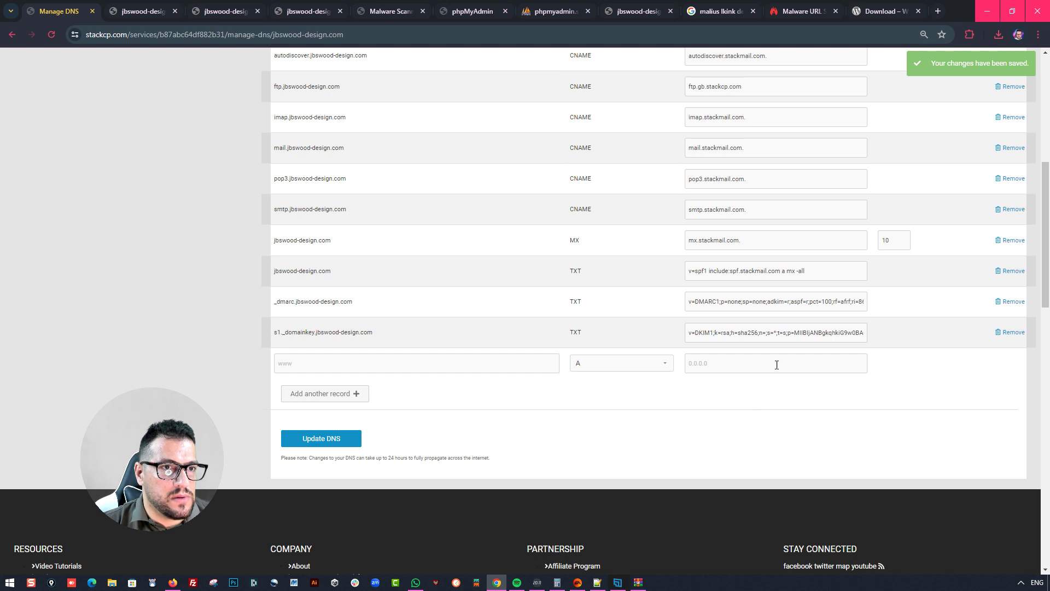
pyautogui.scroll(8, 752, 383)
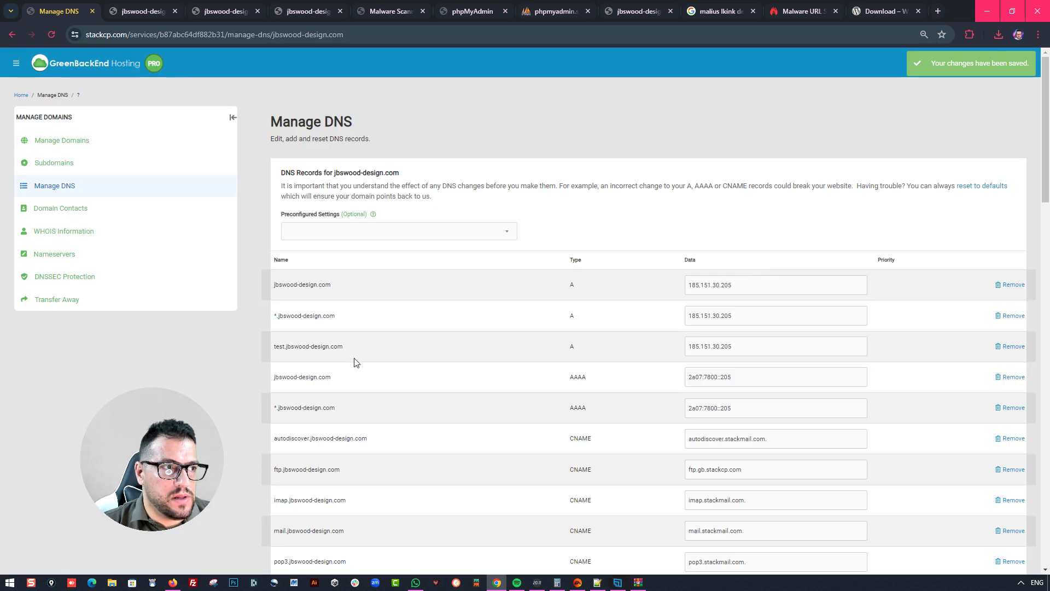
# Open test.jbswood-design.com from its DNS record, check both AVG detections, and dismiss the alert
pyautogui.moveTo(319, 358); pyautogui.dragTo(343, 347)
pyautogui.rightClick(316, 347)
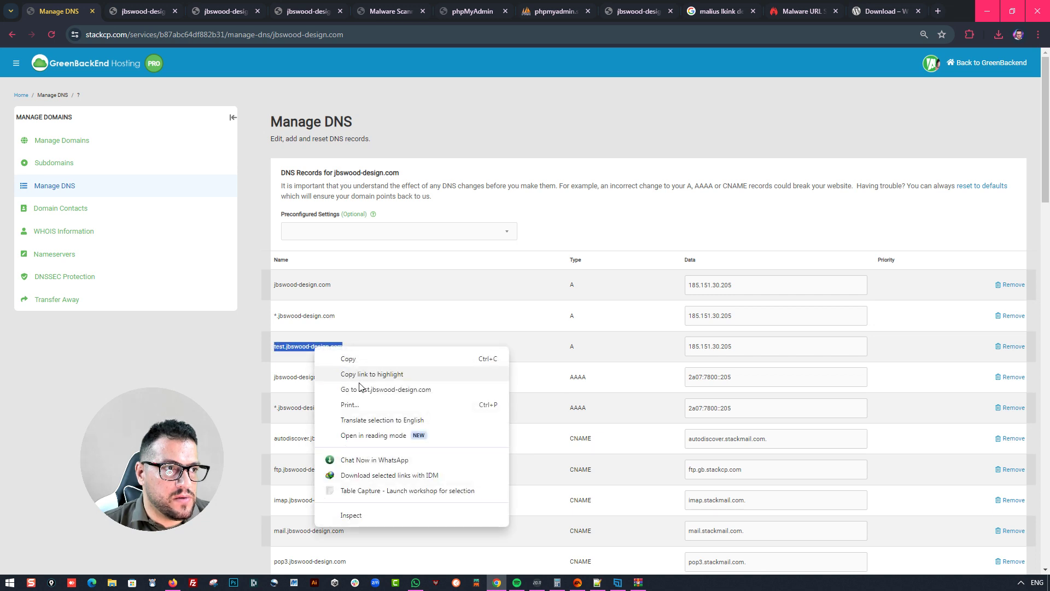
pyautogui.click(339, 390)
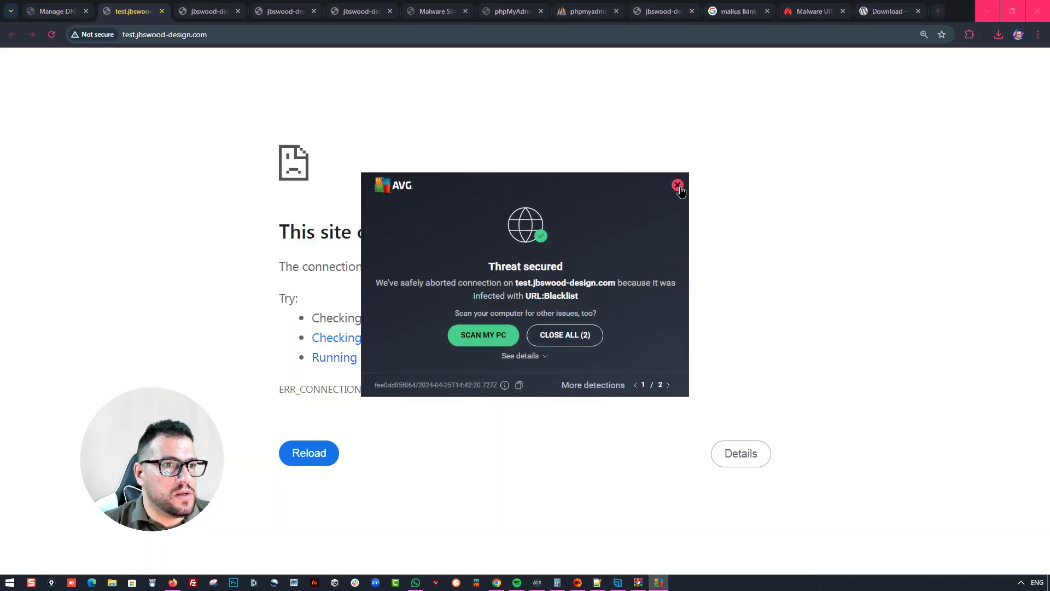
pyautogui.click(668, 385)
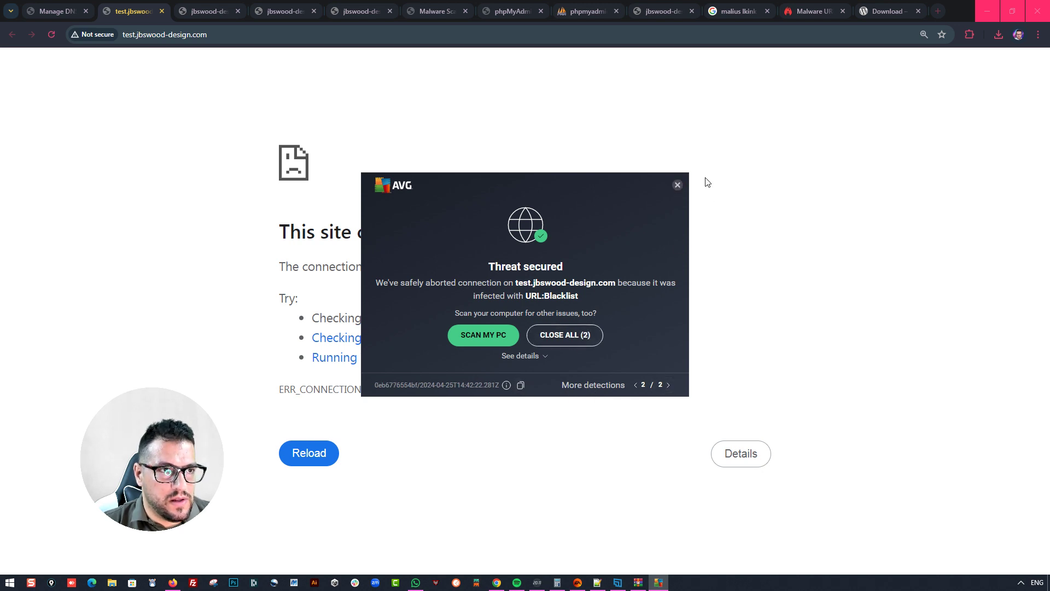
pyautogui.click(677, 185)
# Search the web for "remove website from blacklist" and read through Jetpack's article on removing a site from Google's blocklist
pyautogui.hotkey('ctrl', 'l')
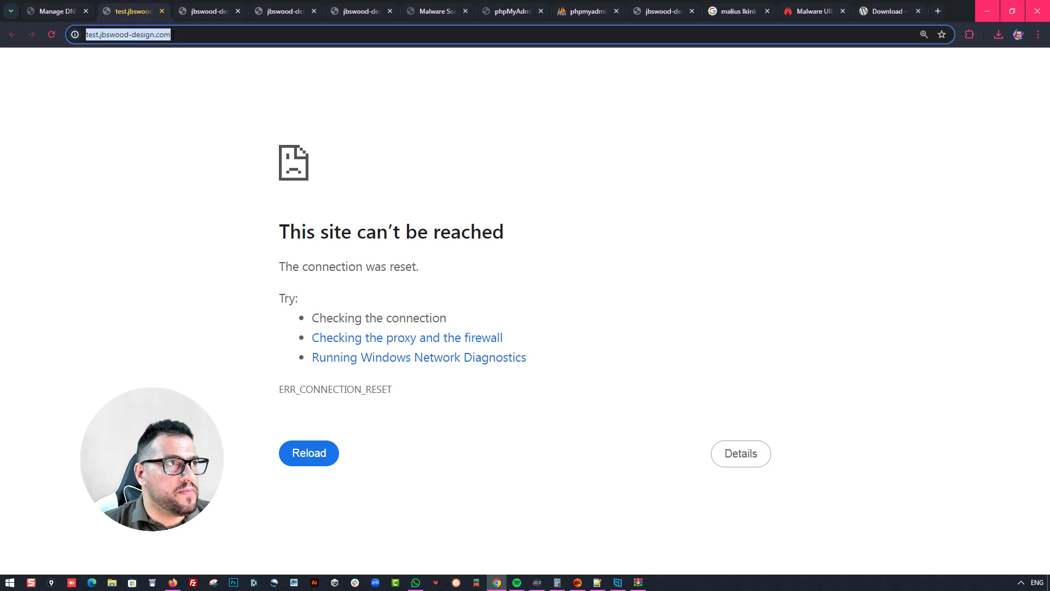
pyautogui.write('remove ')
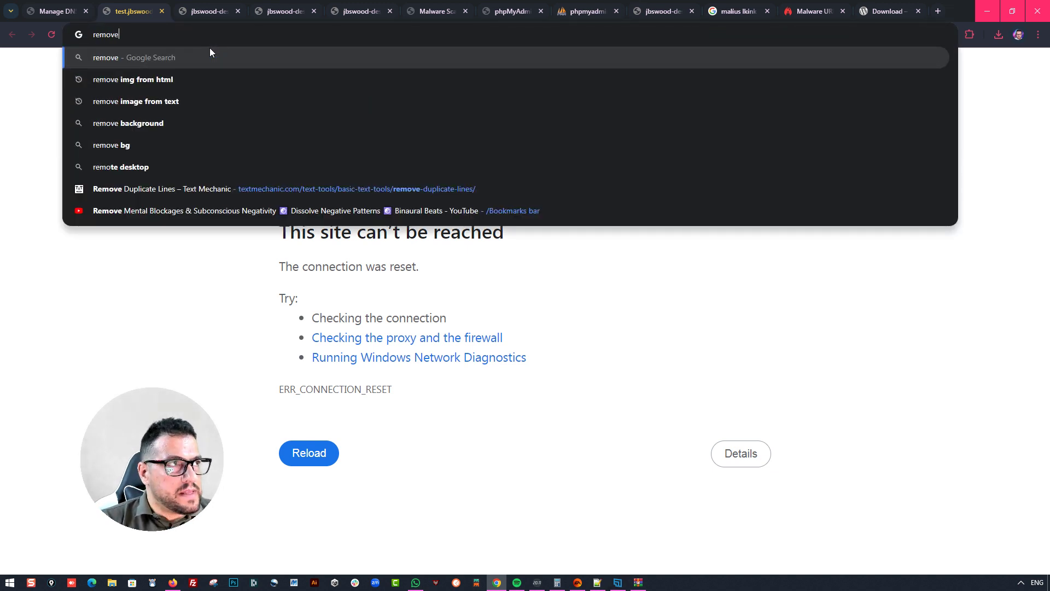
pyautogui.write('webs')
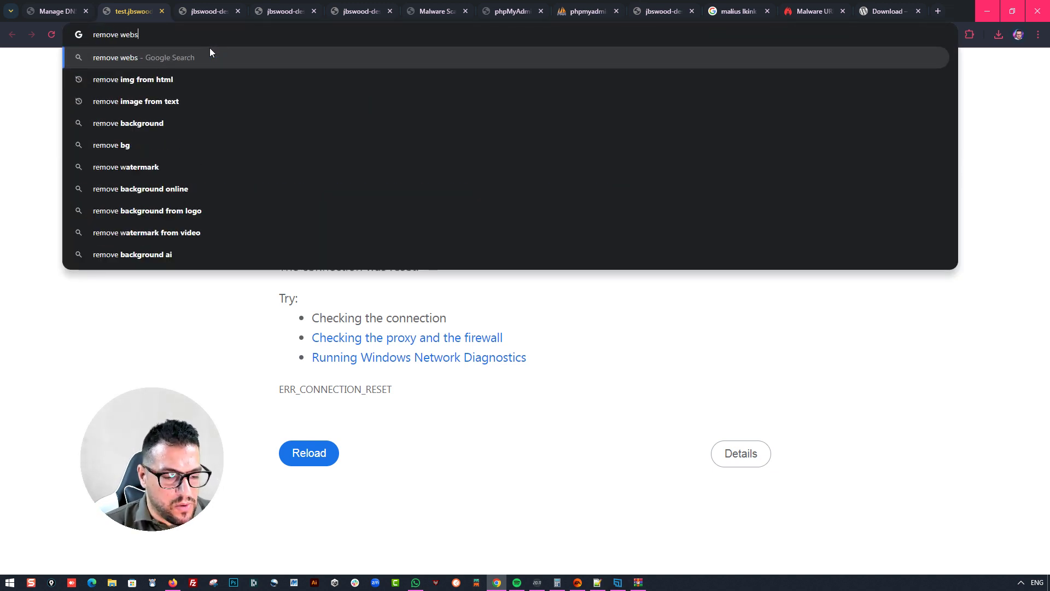
pyautogui.write('ite from blacklist')
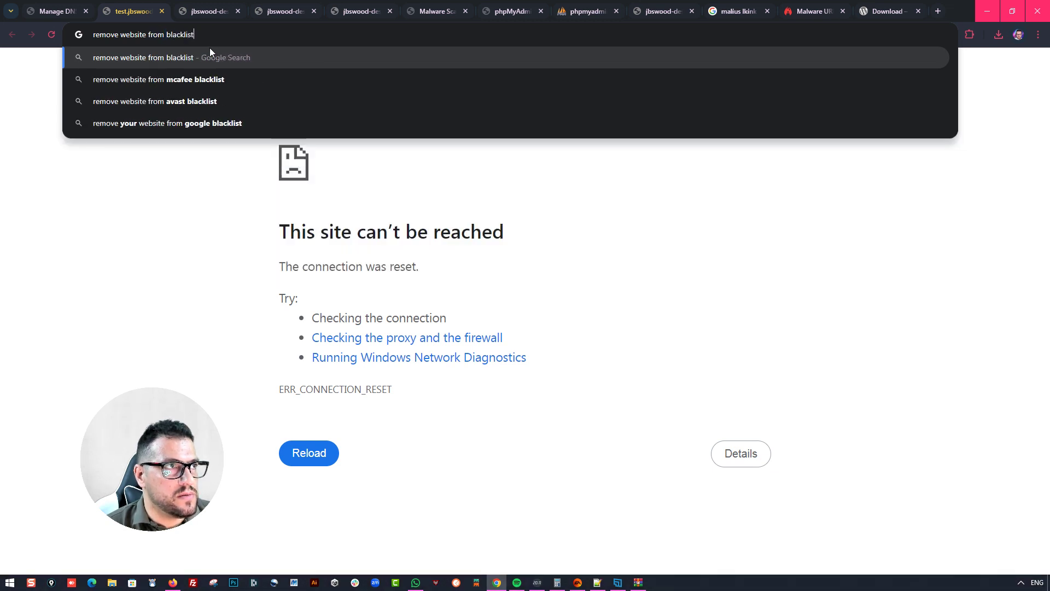
pyautogui.press('Return')
pyautogui.click(240, 315)
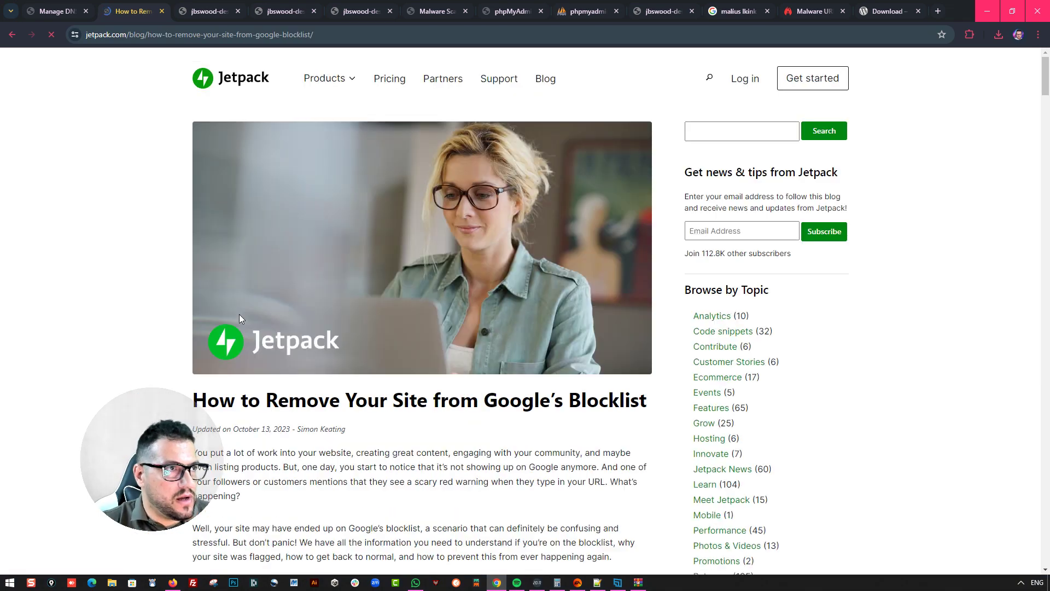
pyautogui.scroll(-8, 313, 351)
pyautogui.scroll(-19, 315, 350)
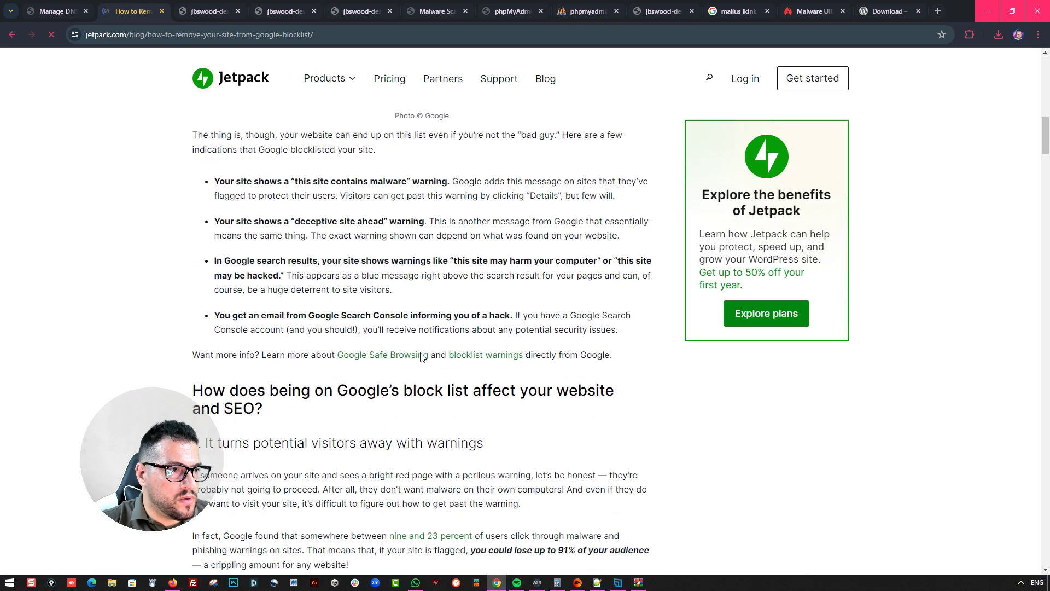
pyautogui.scroll(-12, 447, 355)
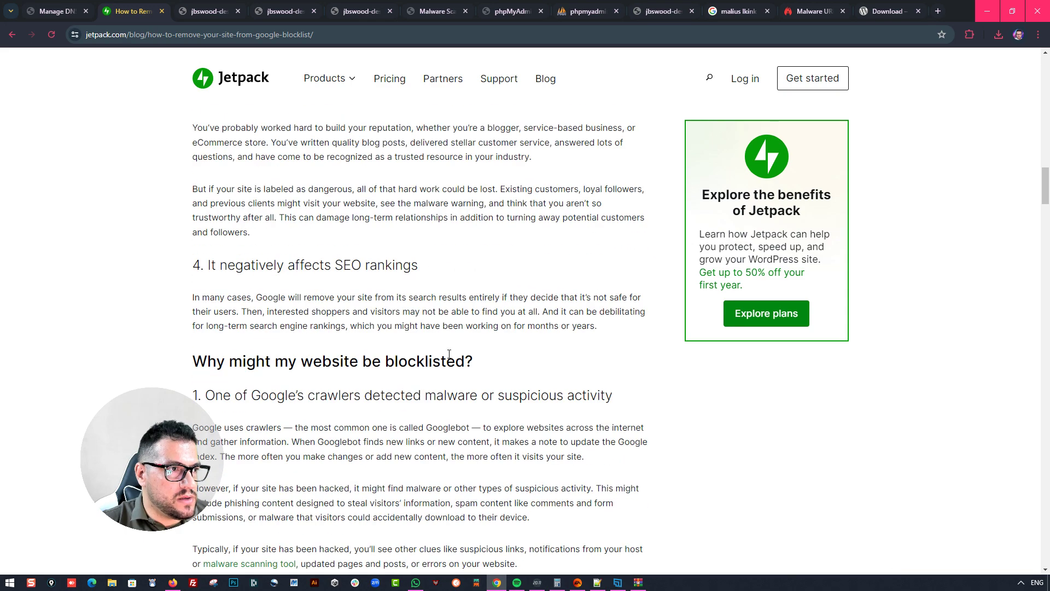
pyautogui.scroll(-20, 448, 355)
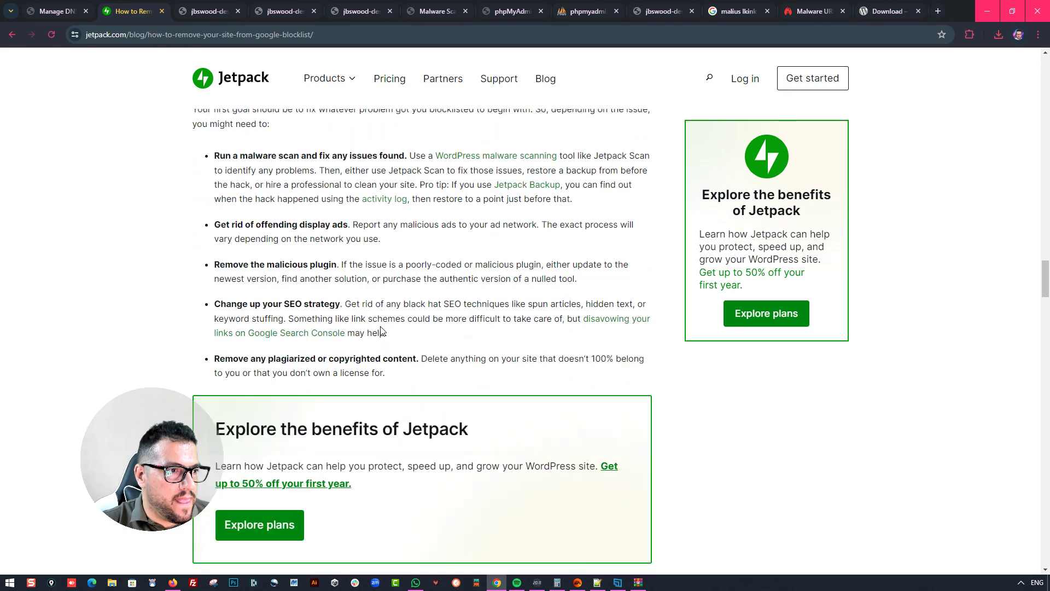
# Copy the jbswood-design.com/readme.html address, then search for "proxy url" and open ProxySite.com
pyautogui.click(54, 5)
pyautogui.click(208, 11)
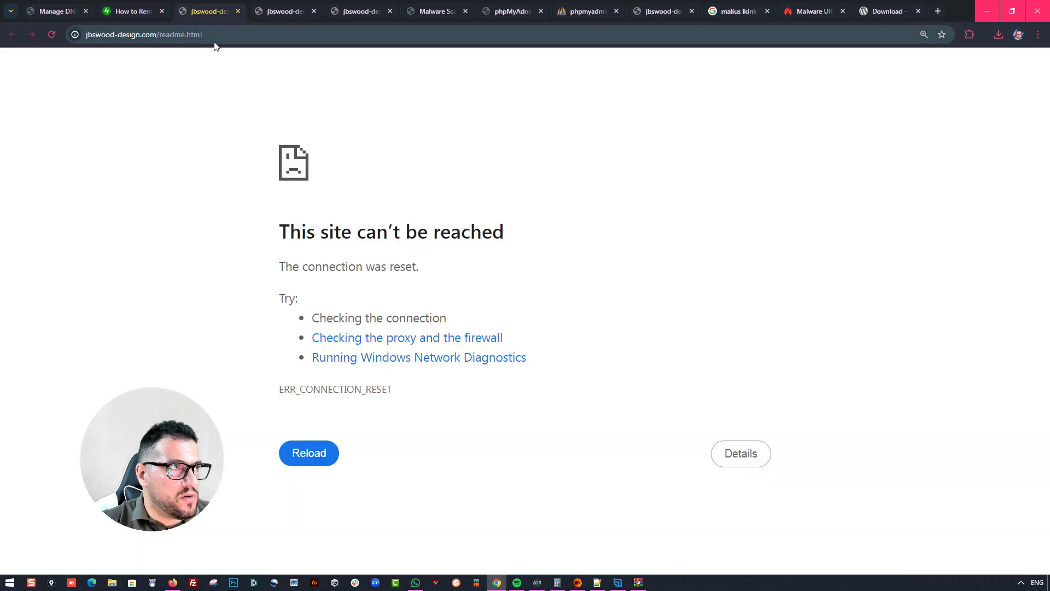
pyautogui.click(212, 35)
pyautogui.hotkey('ctrl', 'c')
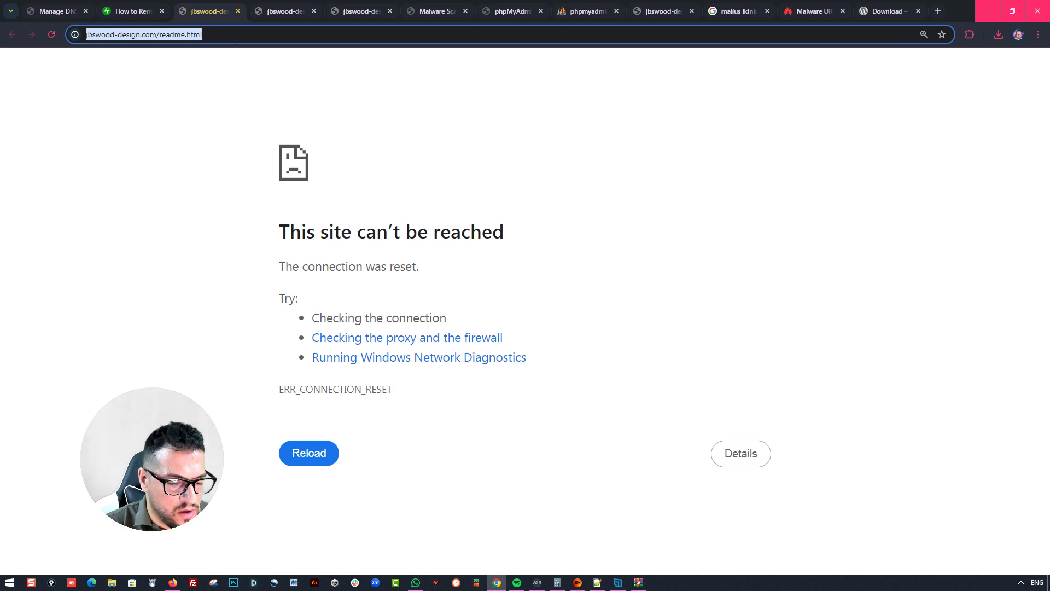
pyautogui.write('proxy url')
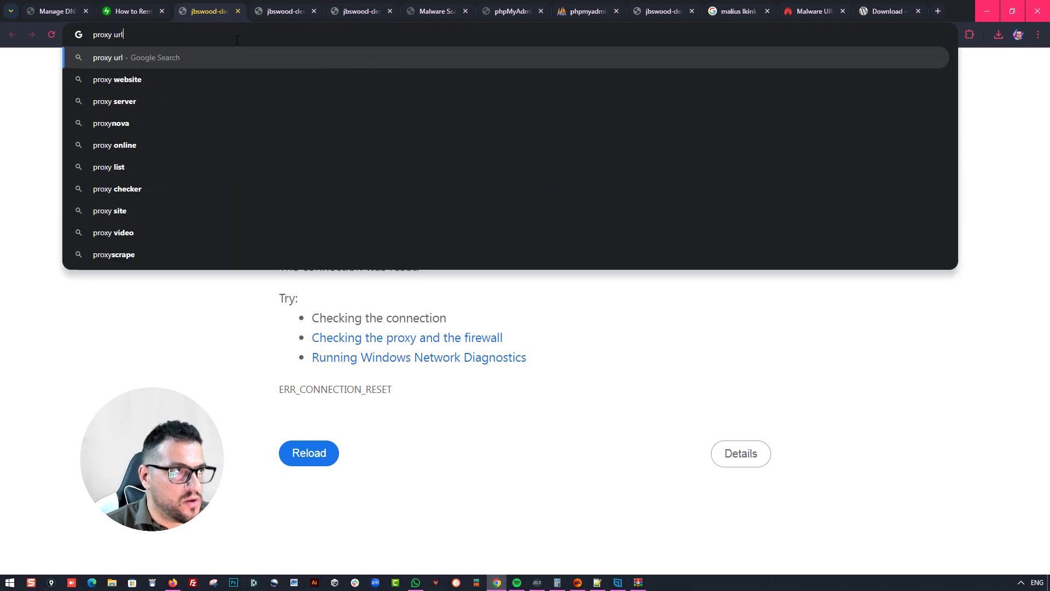
pyautogui.press('Return')
pyautogui.middleClick(194, 214)
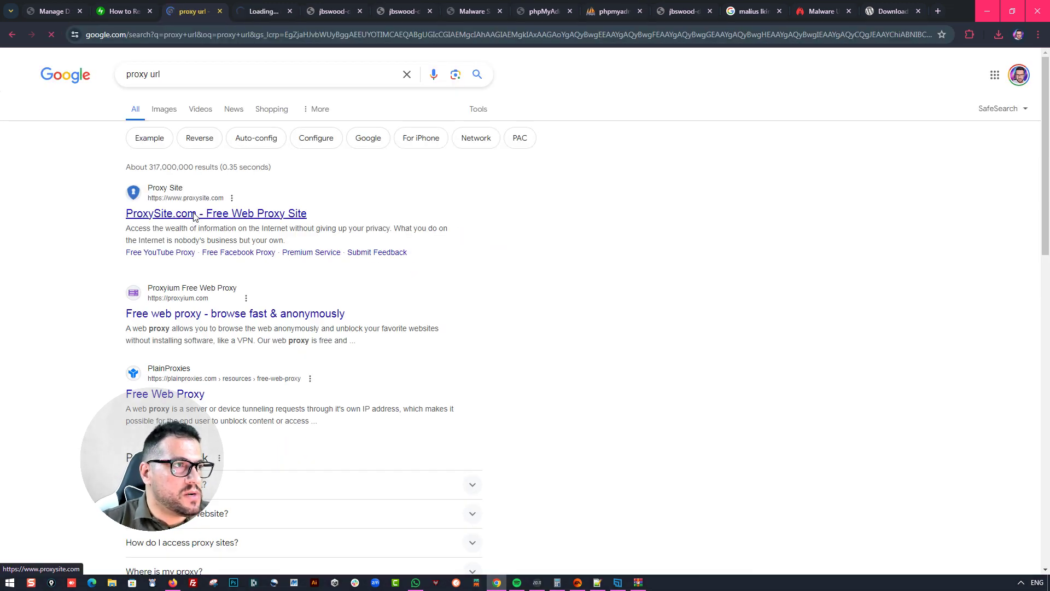
pyautogui.hotkey('ctrl', 'Tab')
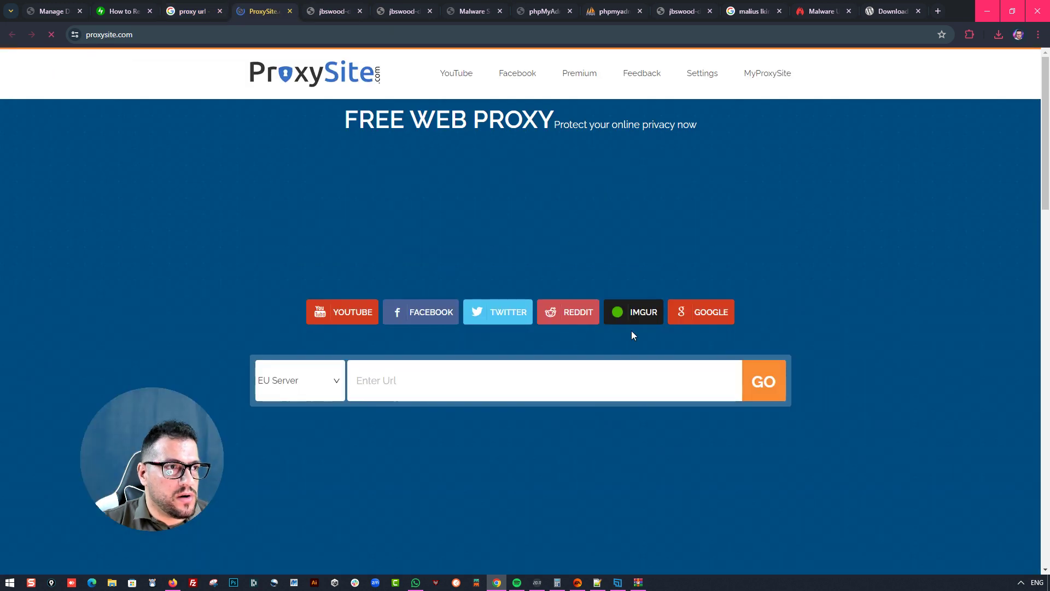
pyautogui.hotkey('ctrl', 'v')
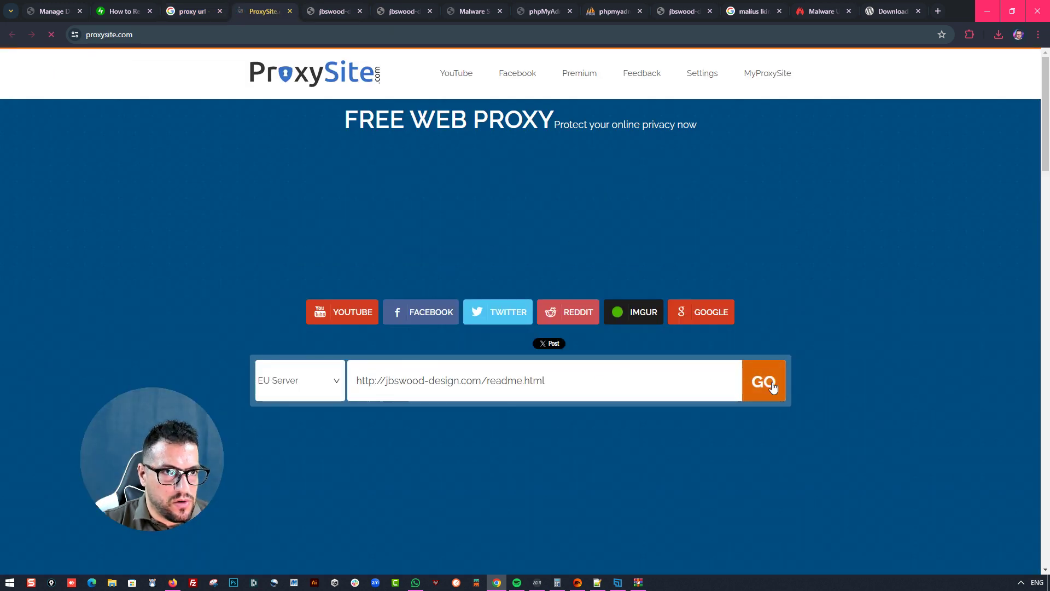
pyautogui.click(771, 386)
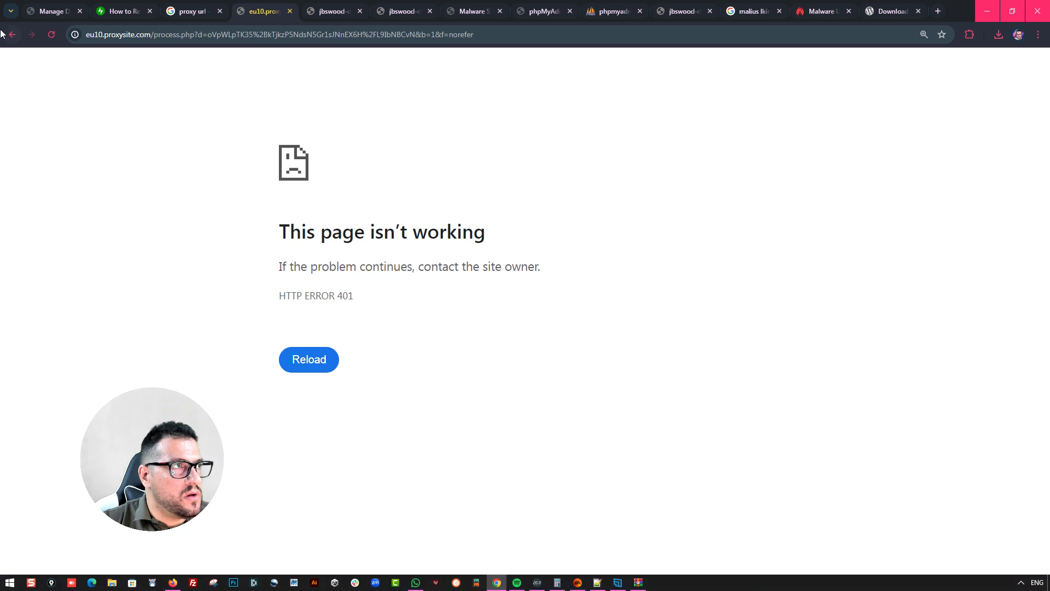
pyautogui.click(12, 35)
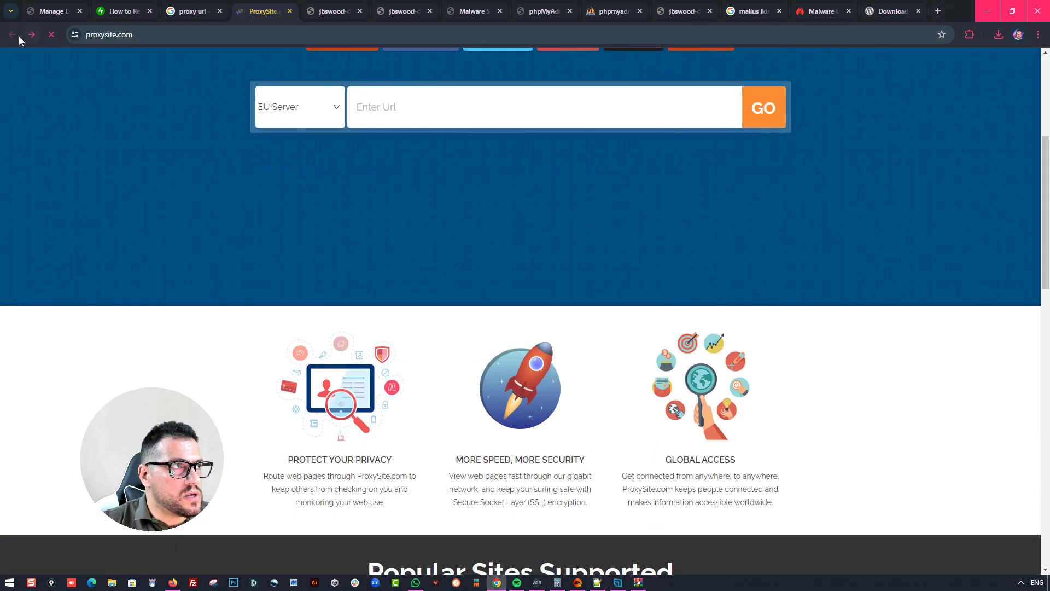
pyautogui.click(192, 11)
pyautogui.scroll(-2, 164, 282)
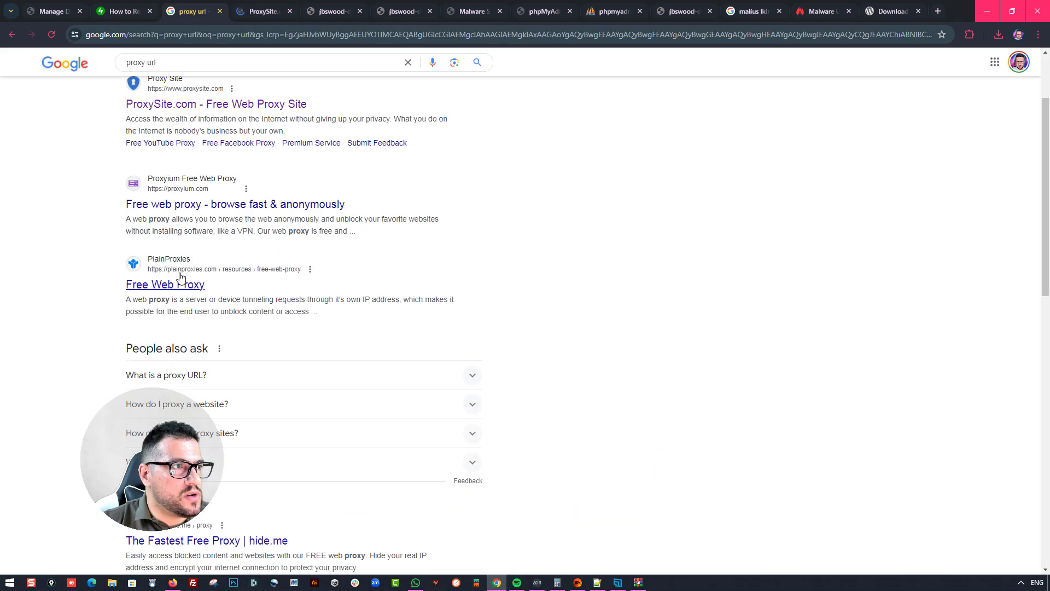
pyautogui.middleClick(164, 209)
pyautogui.middleClick(164, 285)
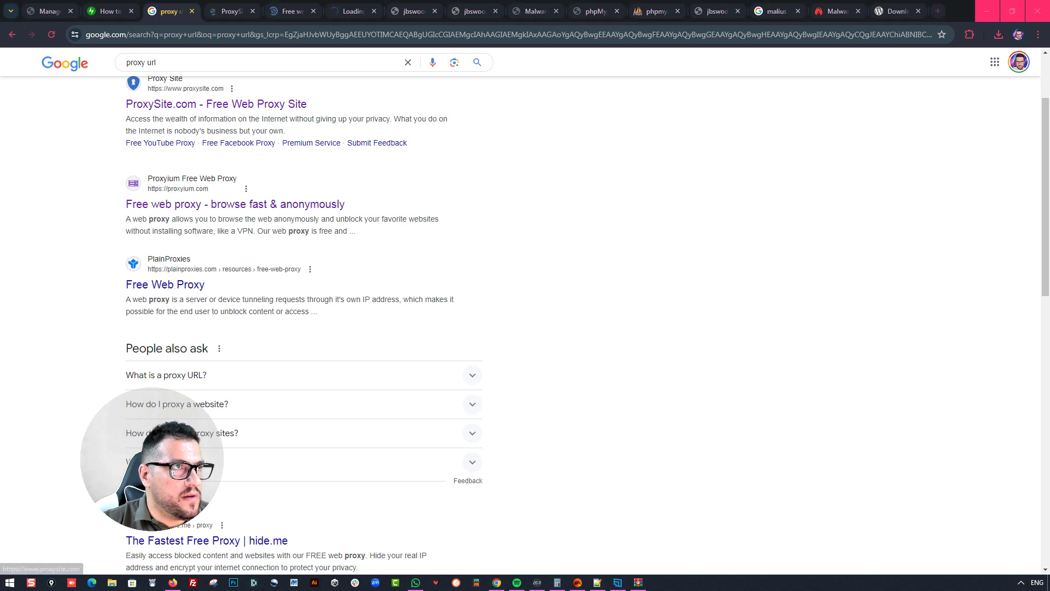
pyautogui.click(282, 8)
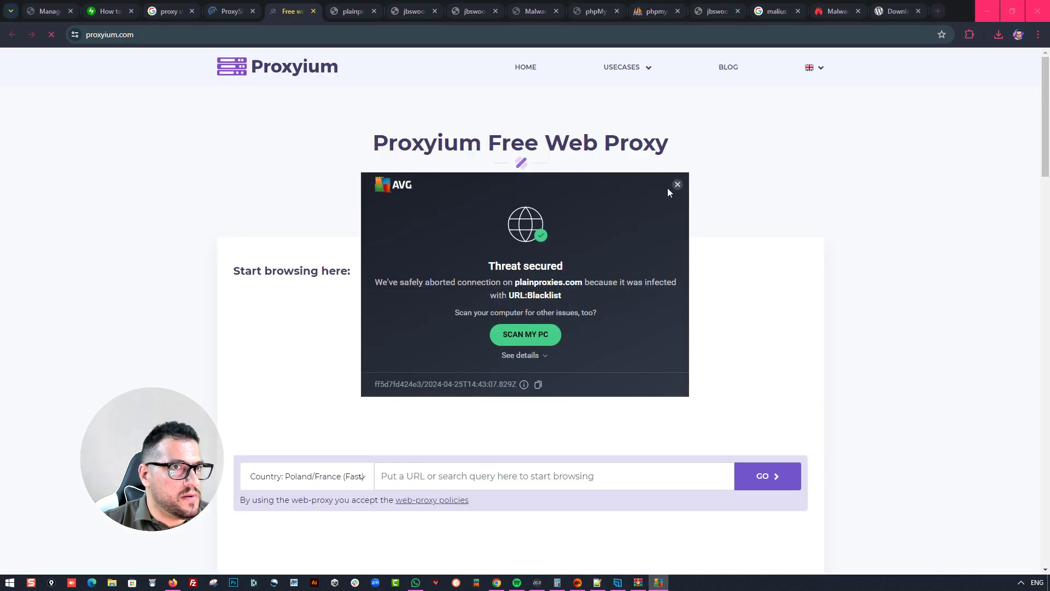
pyautogui.click(677, 185)
pyautogui.click(652, 478)
pyautogui.hotkey('ctrl', 'v')
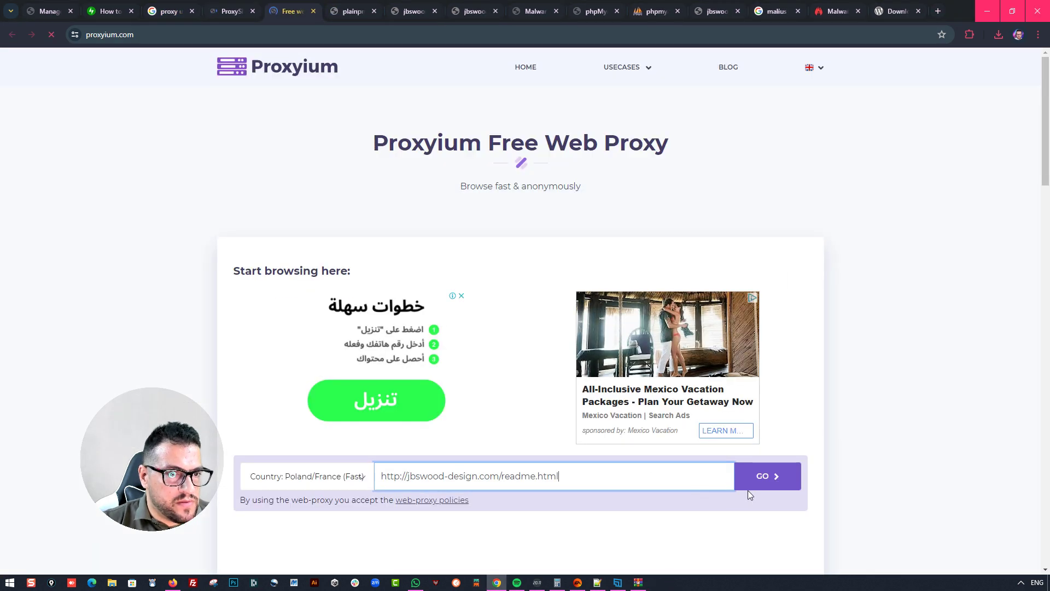
pyautogui.click(763, 476)
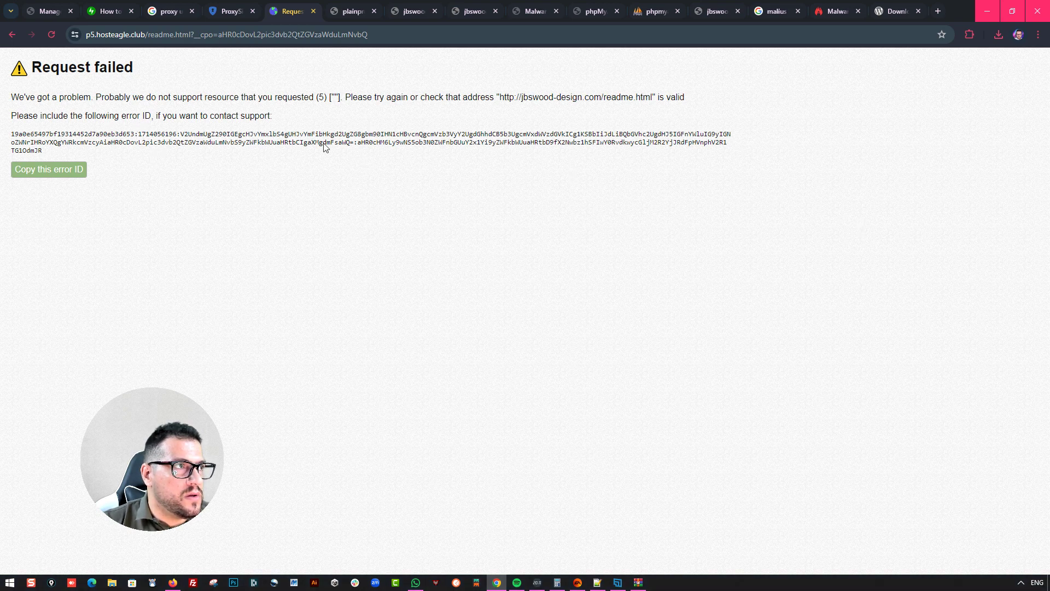
pyautogui.click(339, 5)
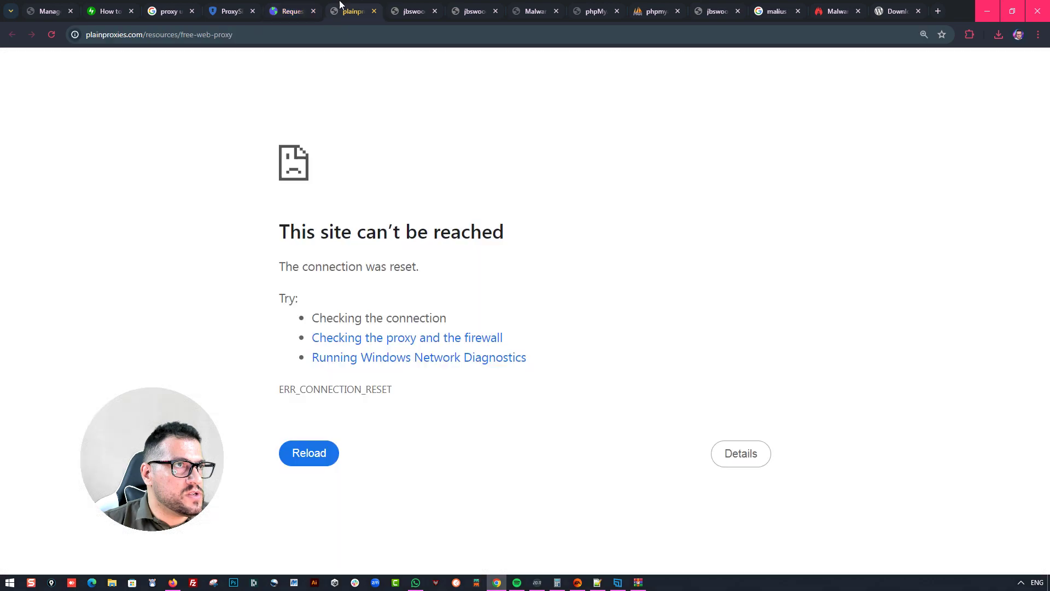
pyautogui.click(189, 5)
pyautogui.scroll(-4, 216, 314)
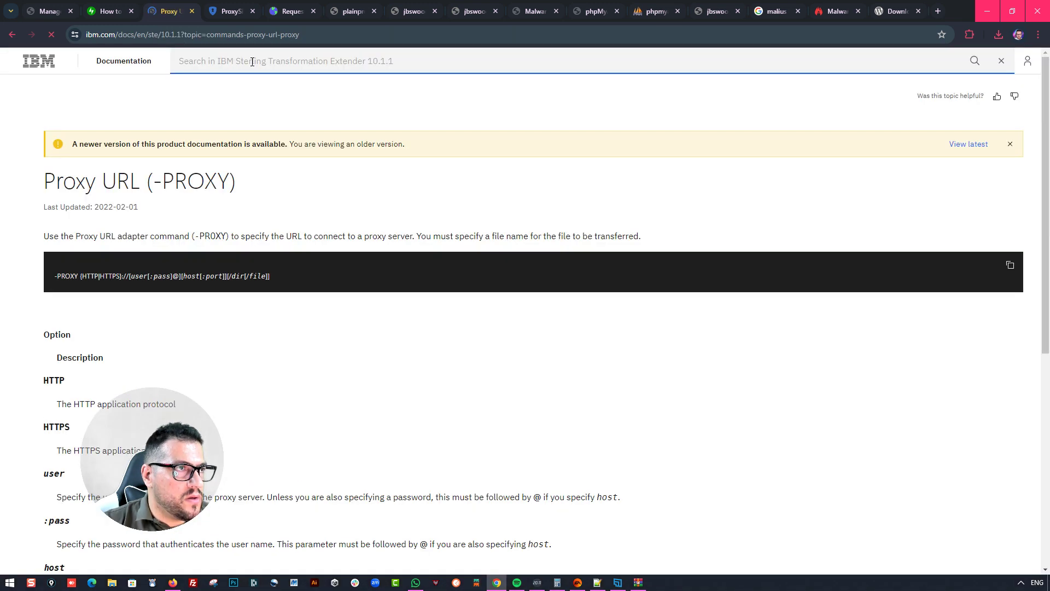
pyautogui.click(252, 62)
pyautogui.hotkey('ctrl', 'v')
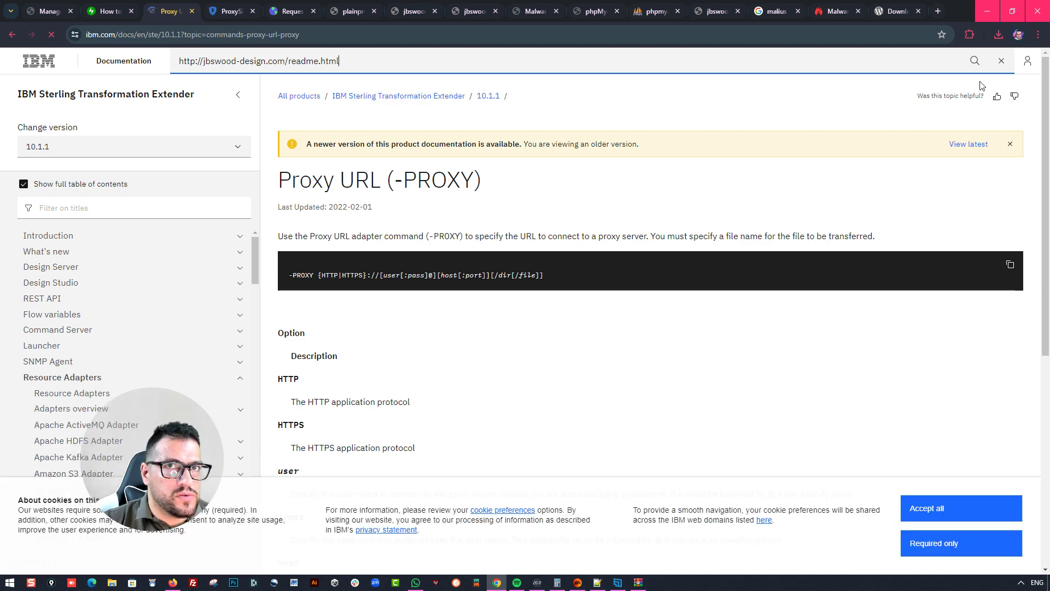
pyautogui.press('Return')
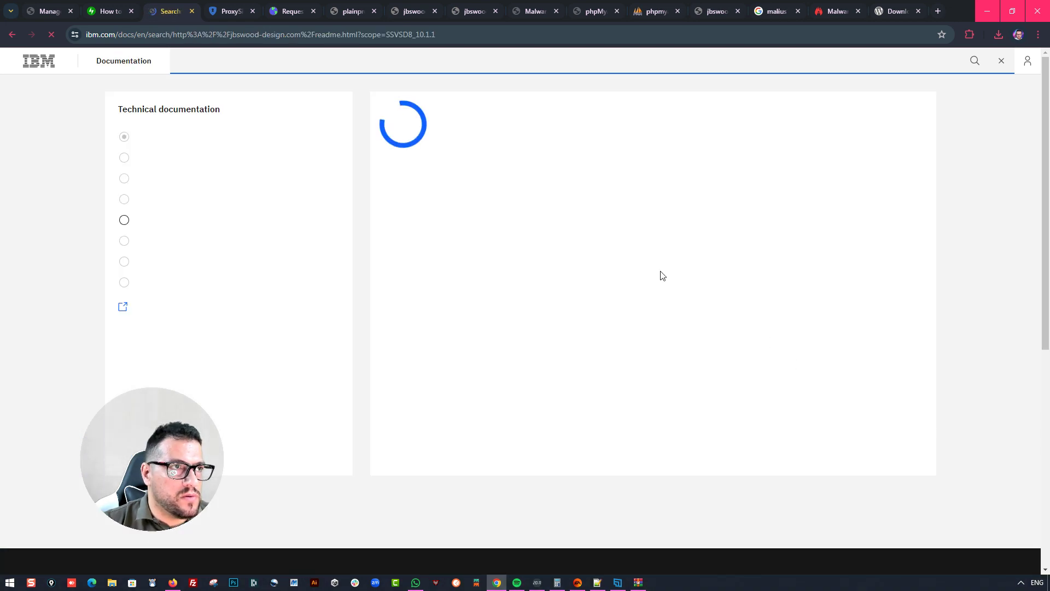
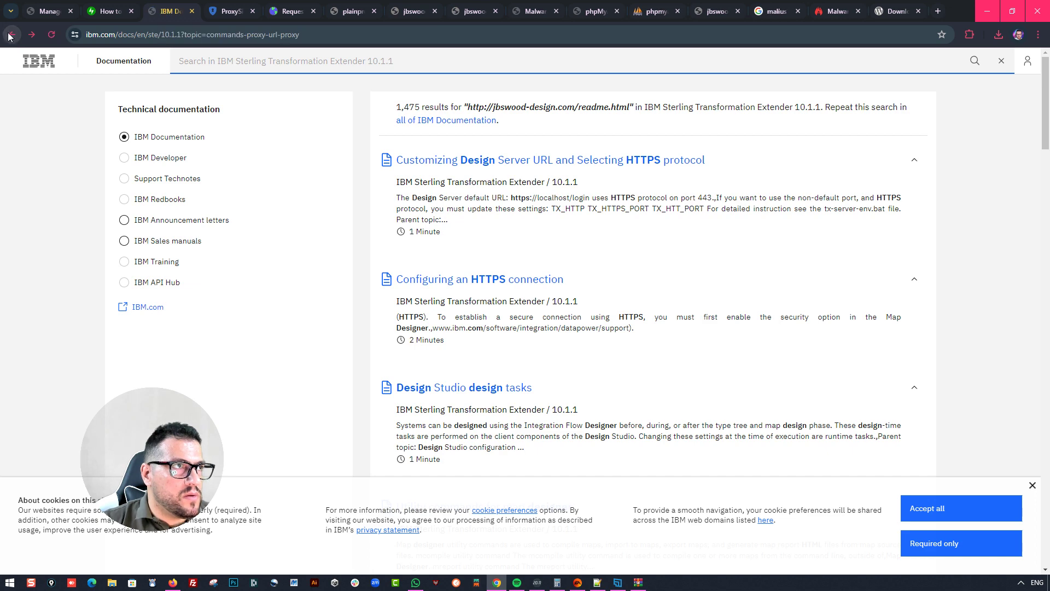
pyautogui.click(11, 35)
pyautogui.scroll(-6, 218, 297)
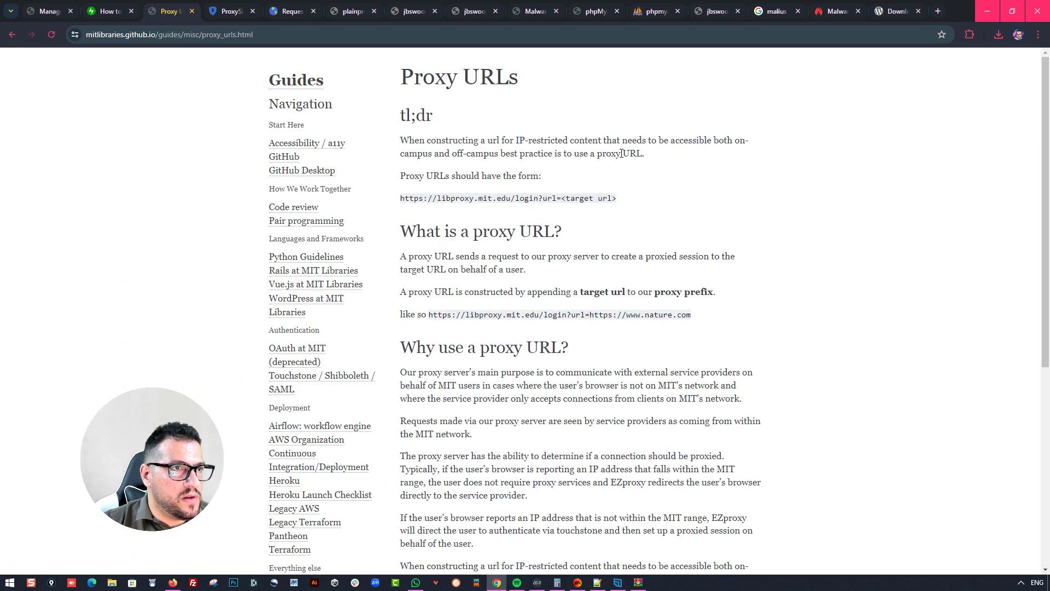
pyautogui.click(11, 36)
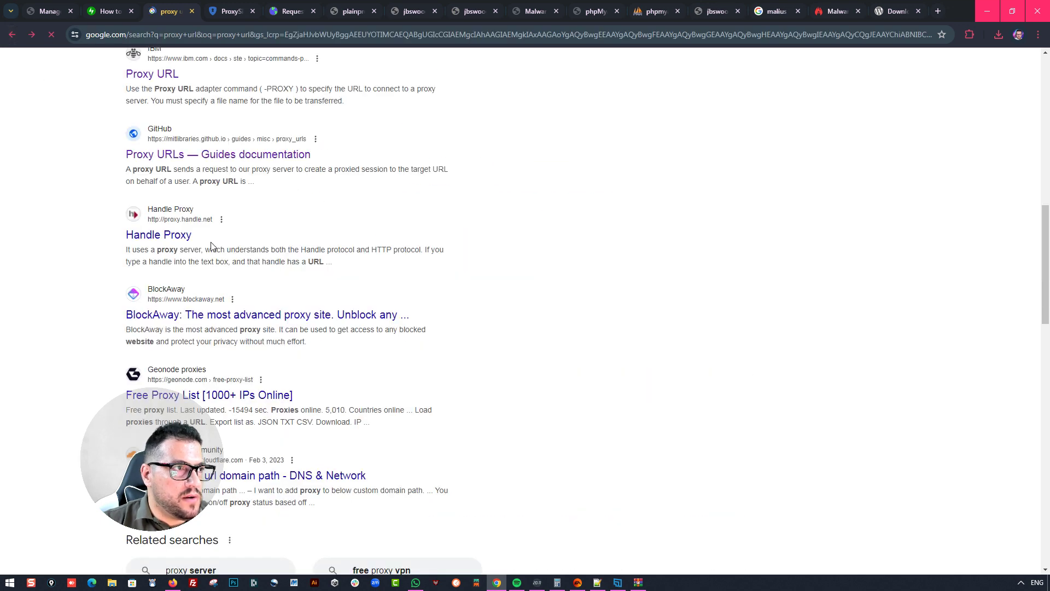
pyautogui.click(208, 158)
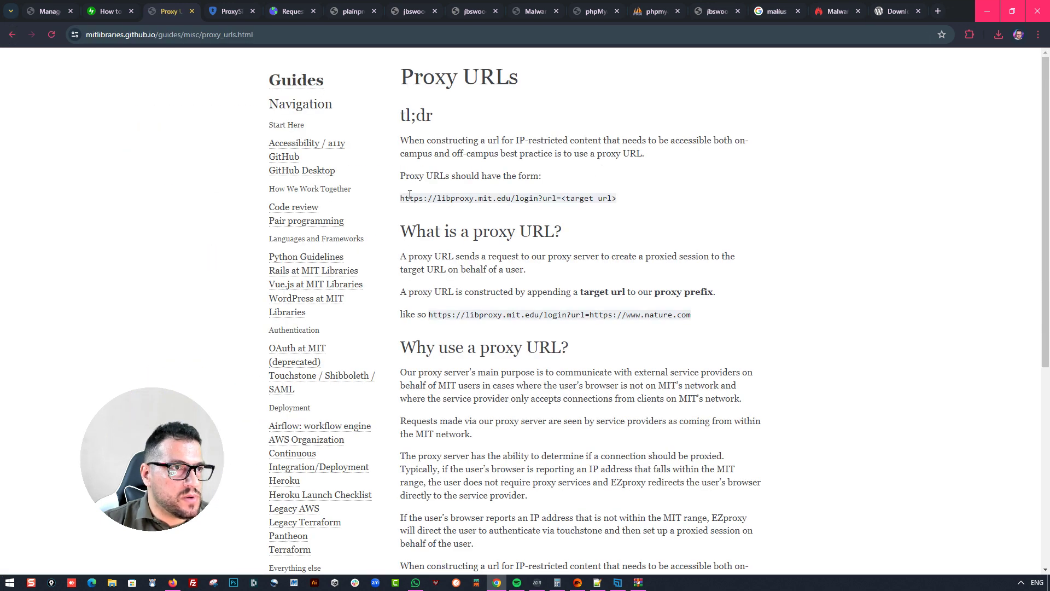
pyautogui.moveTo(399, 198); pyautogui.dragTo(542, 199)
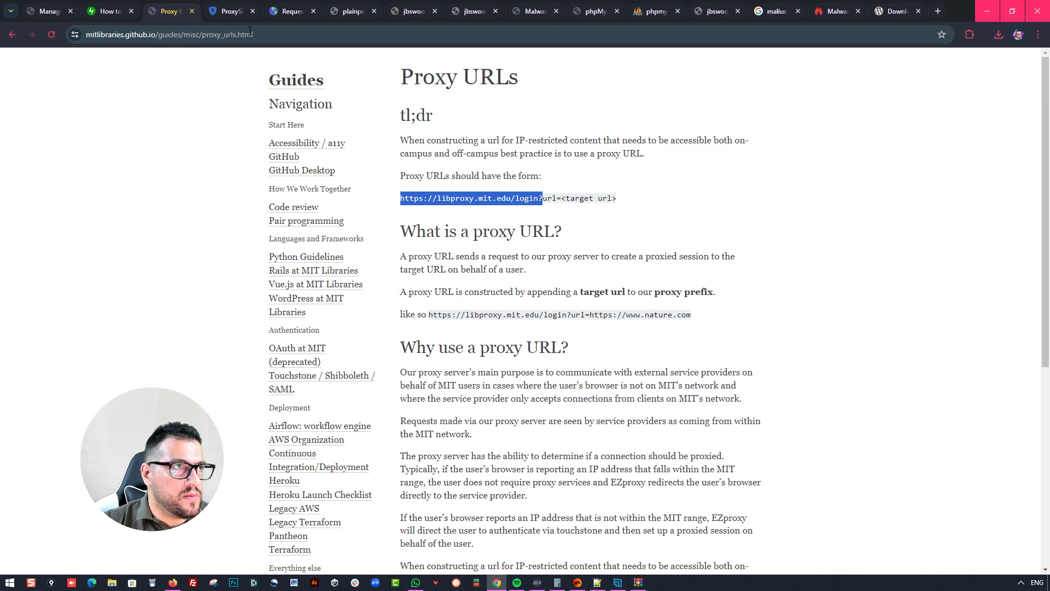
pyautogui.click(230, 13)
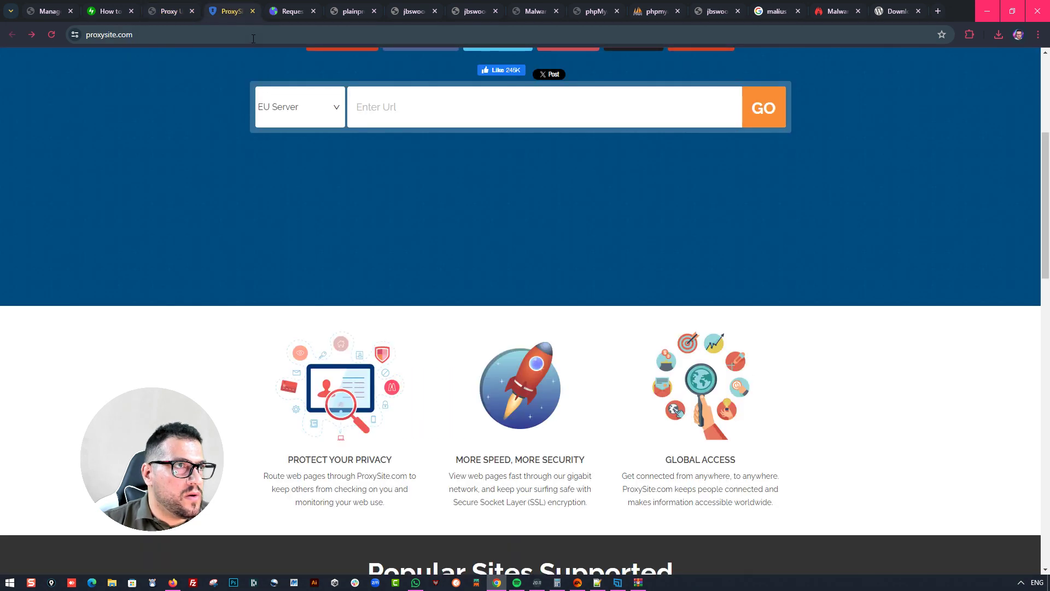
pyautogui.click(260, 43)
pyautogui.click(290, 9)
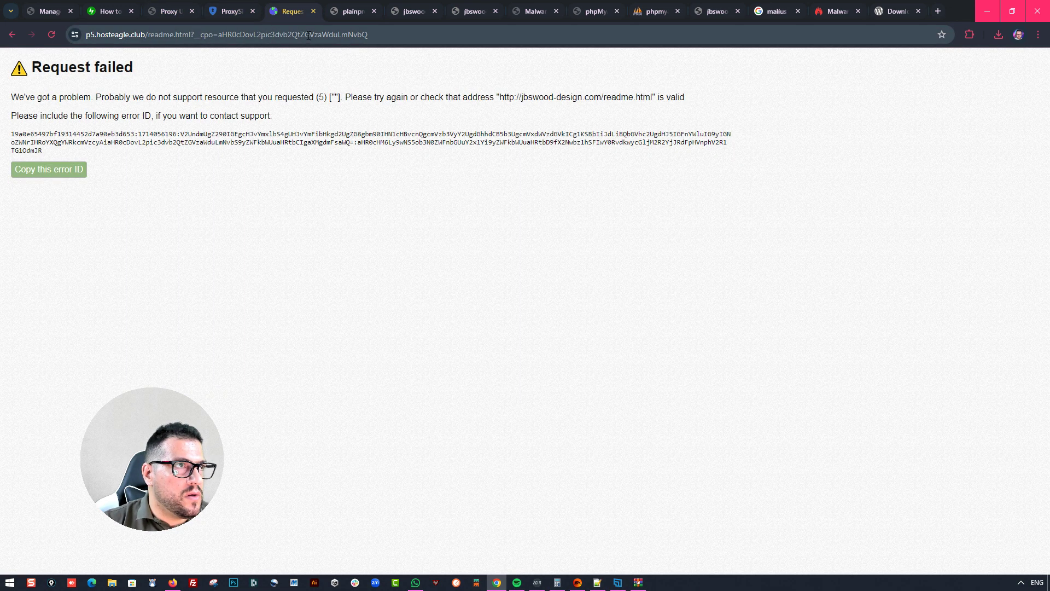
pyautogui.click(341, 5)
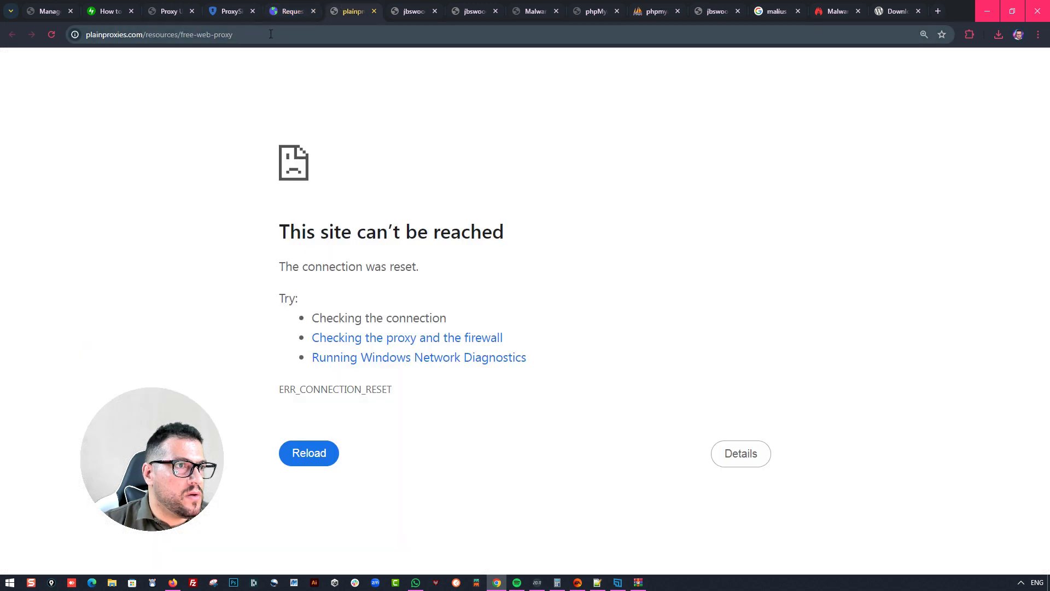
pyautogui.click(400, 4)
pyautogui.click(317, 35)
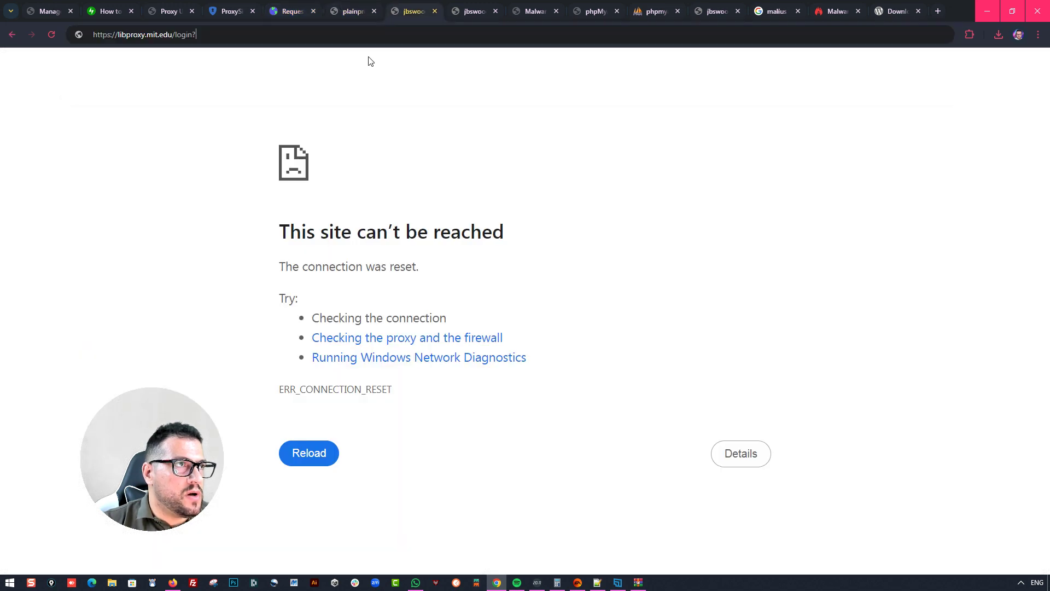
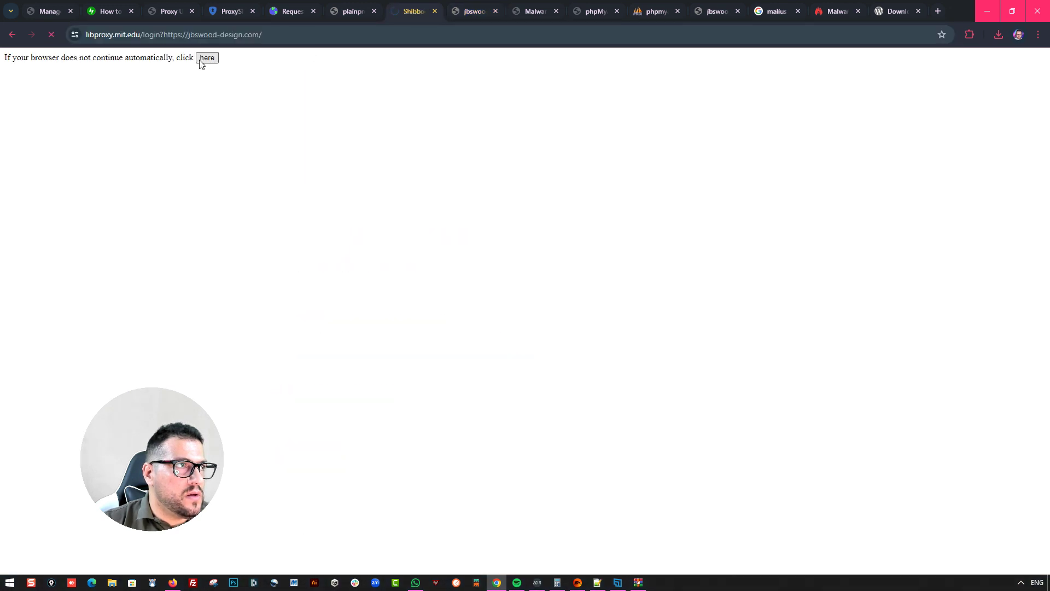
pyautogui.click(207, 58)
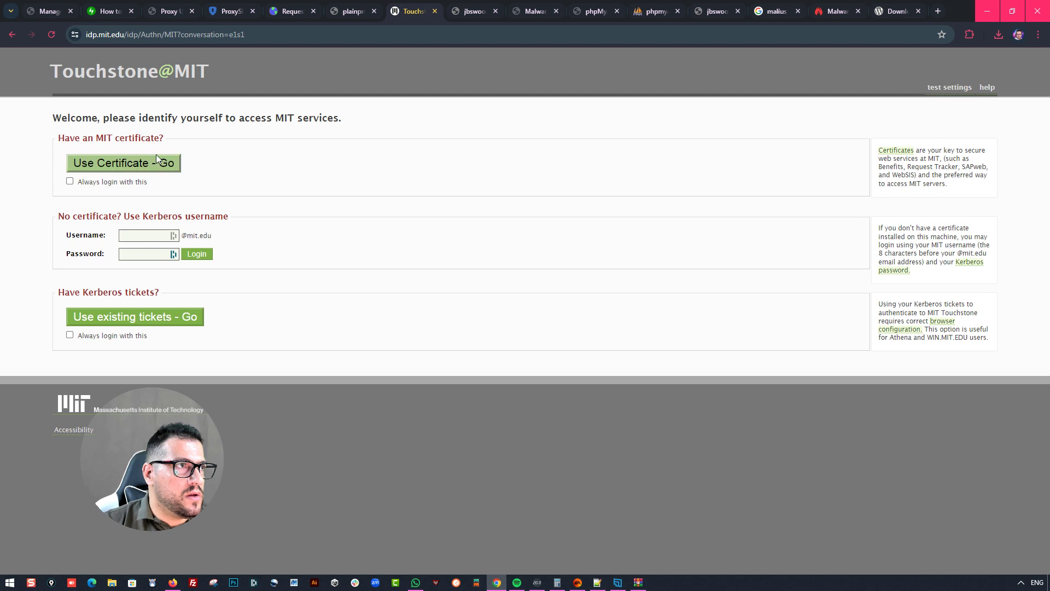
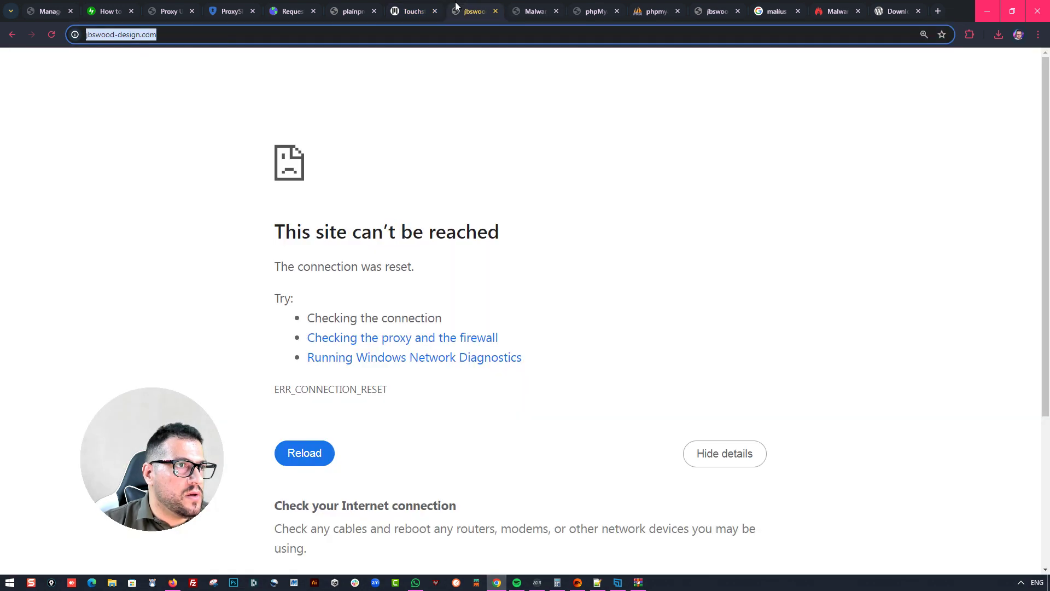
pyautogui.click(195, 36)
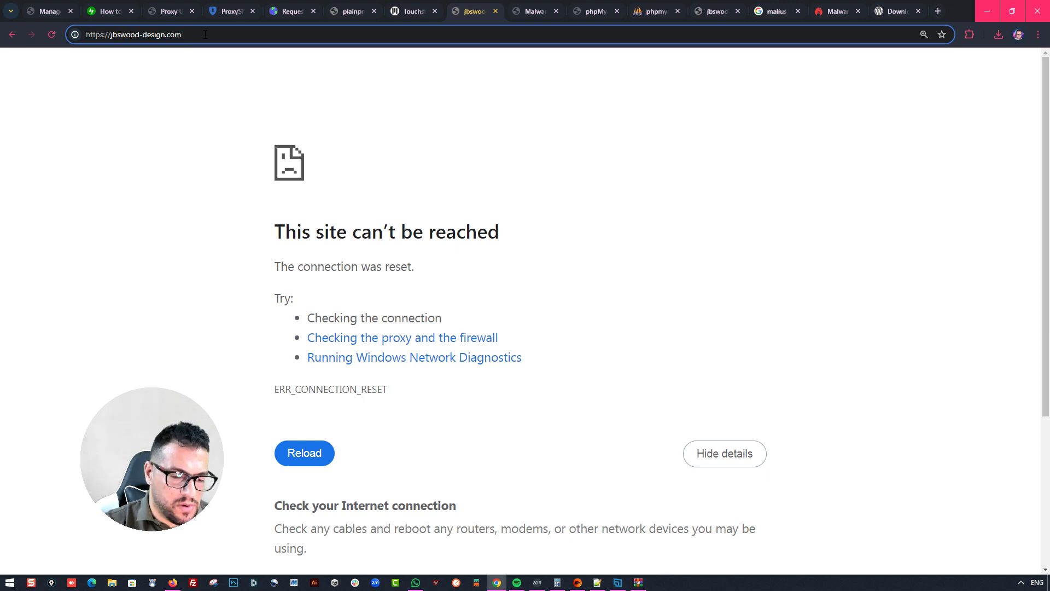
pyautogui.write('/?Asd')
pyautogui.press('Return')
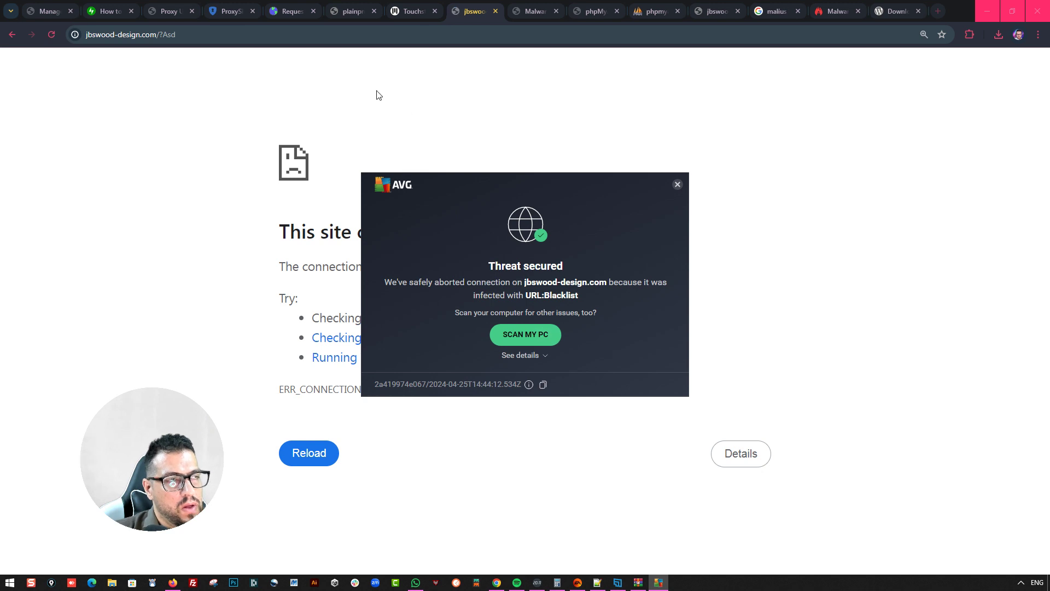
# Search the web for "url blacklist" and open the Hostinger, HubSpot and Sitechecker articles in separate tabs
pyautogui.click(320, 32)
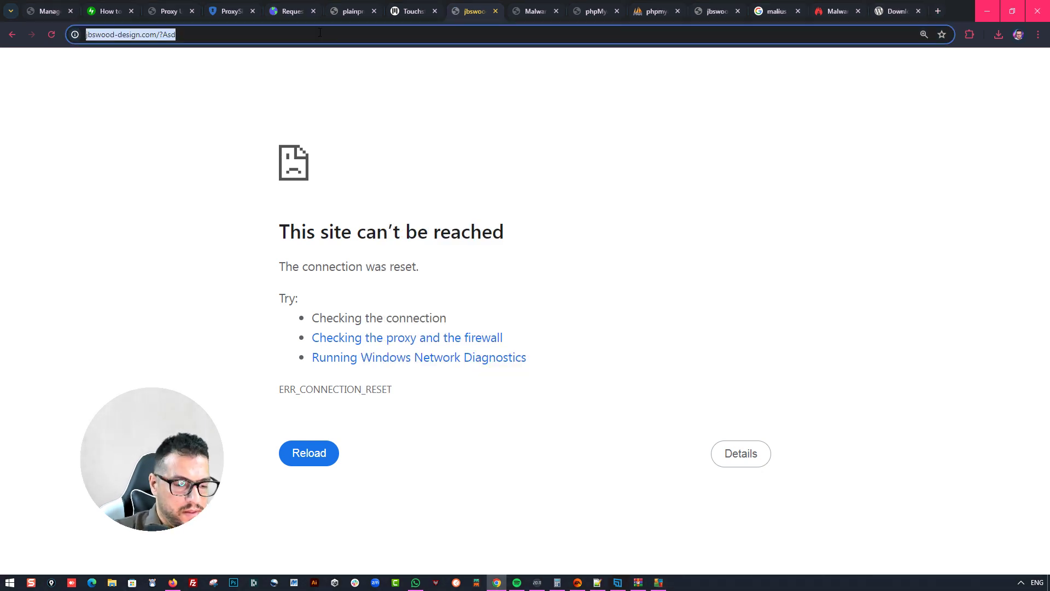
pyautogui.write('url black')
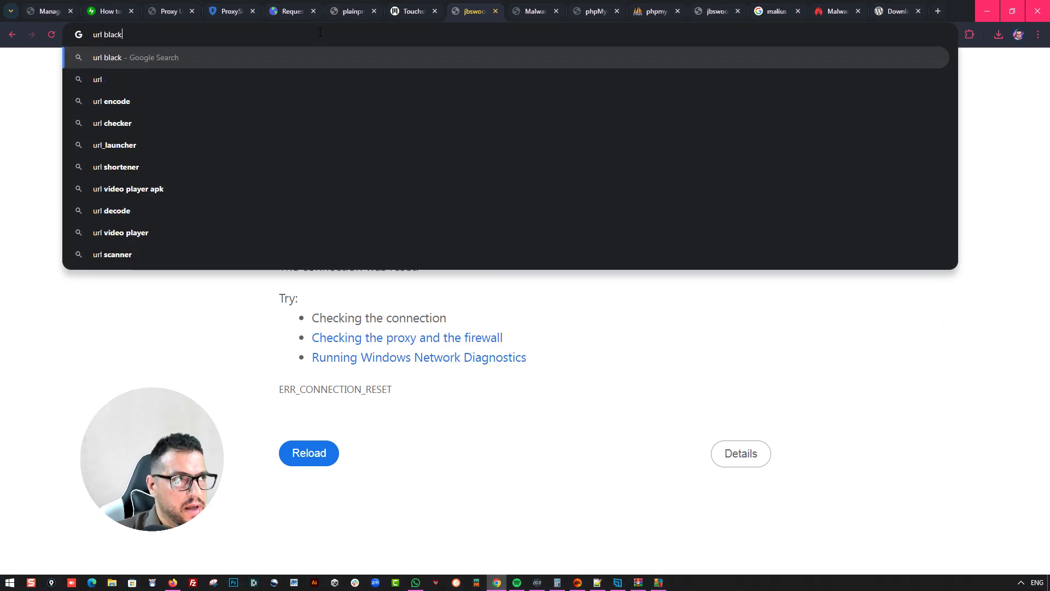
pyautogui.write('list')
pyautogui.press('Return')
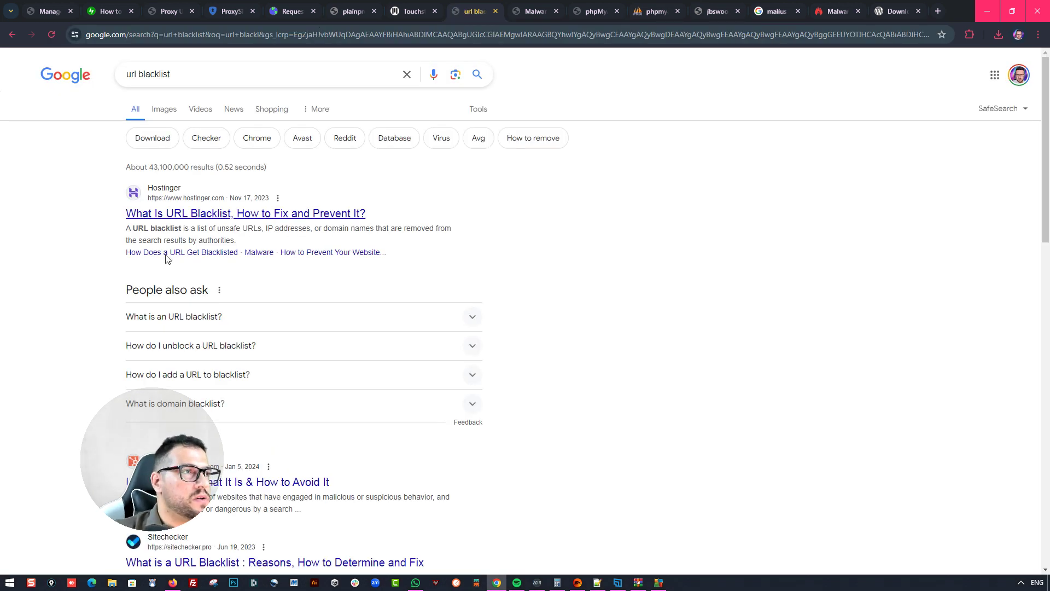
pyautogui.middleClick(218, 214)
pyautogui.scroll(-2, 312, 336)
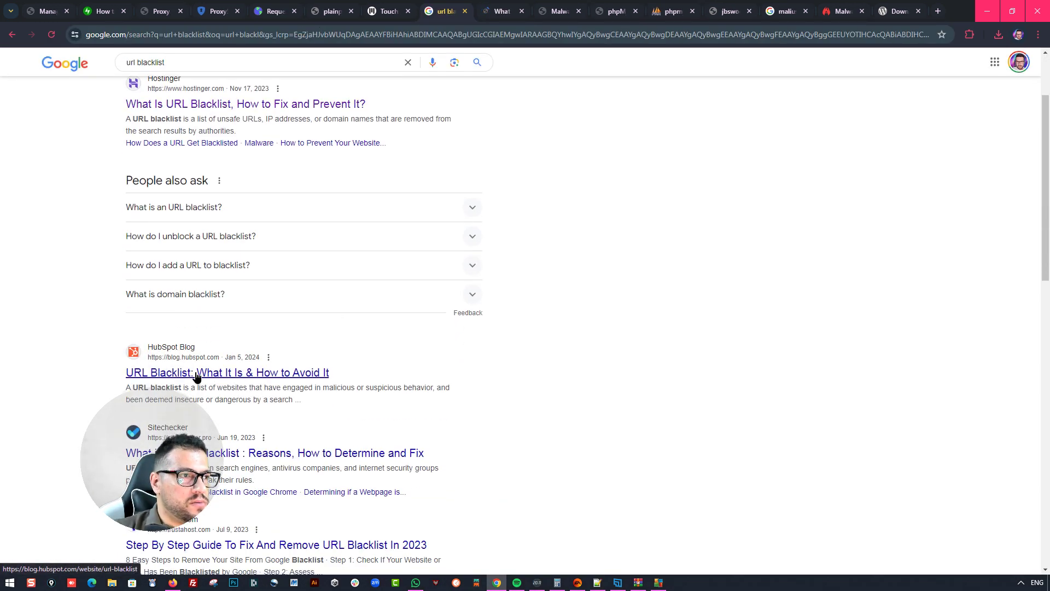
pyautogui.middleClick(196, 377)
pyautogui.scroll(-3, 197, 378)
pyautogui.middleClick(215, 290)
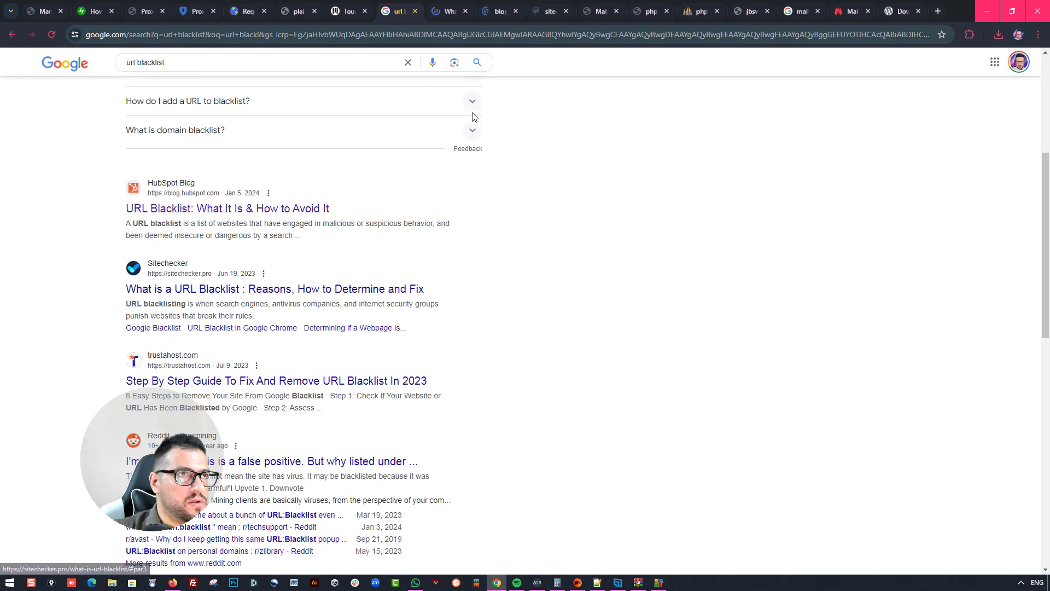
# Read Hostinger's URL blacklist article from the causes and prevention tips down to the section on removing a URL from a blacklist
pyautogui.hotkey('ctrl', 'Tab')
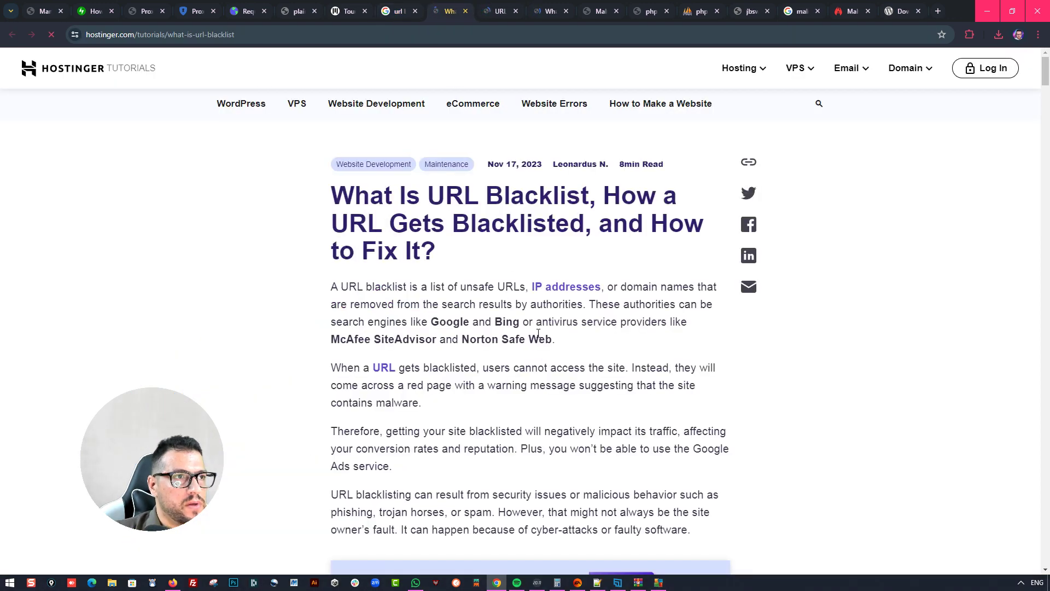
pyautogui.scroll(-5, 592, 475)
pyautogui.scroll(-18, 592, 461)
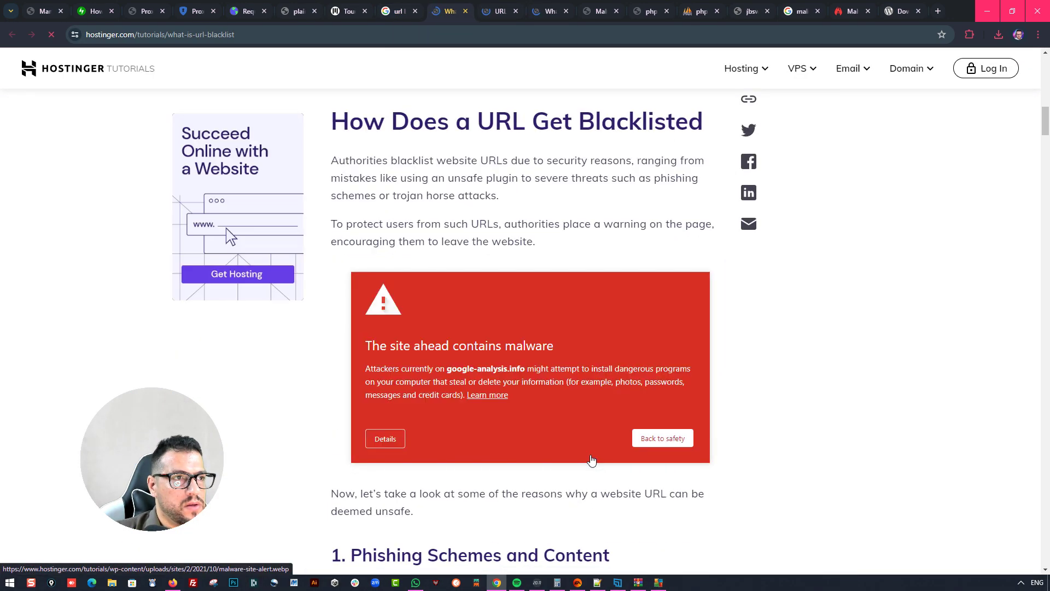
pyautogui.scroll(-6, 591, 458)
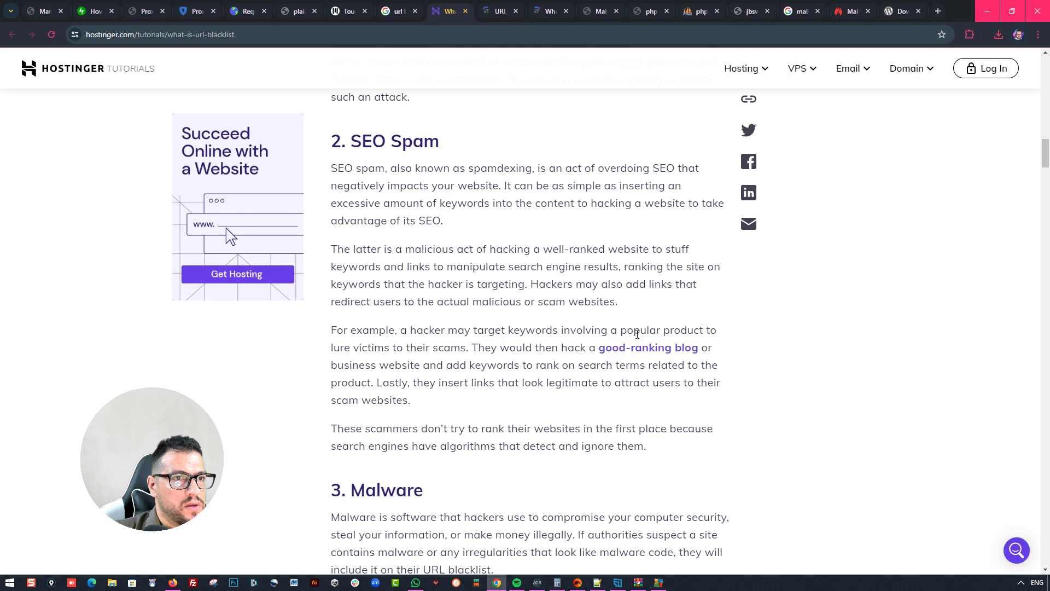
pyautogui.scroll(-15, 560, 298)
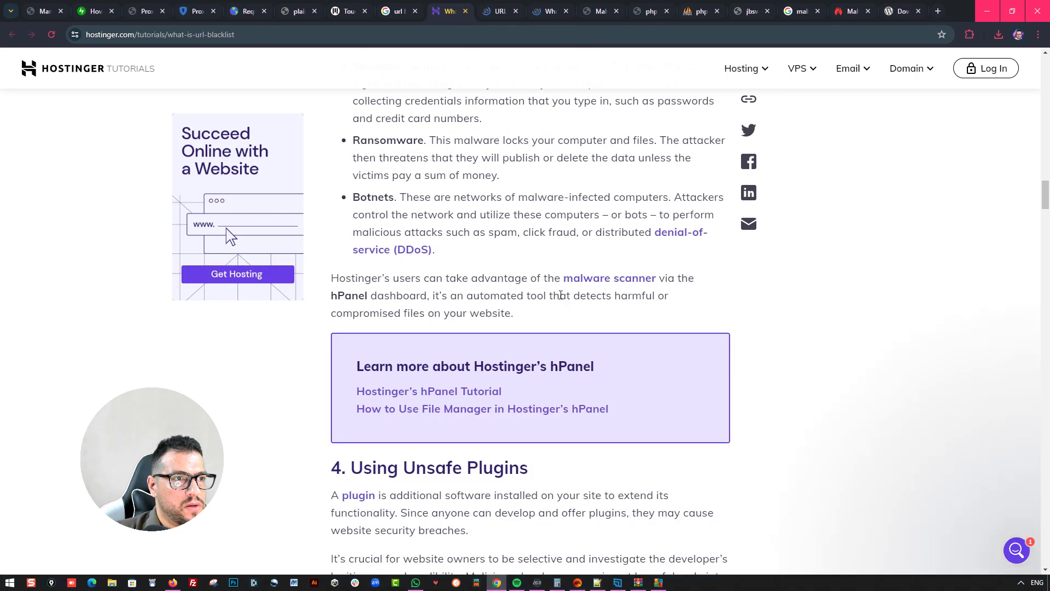
pyautogui.scroll(-9, 514, 265)
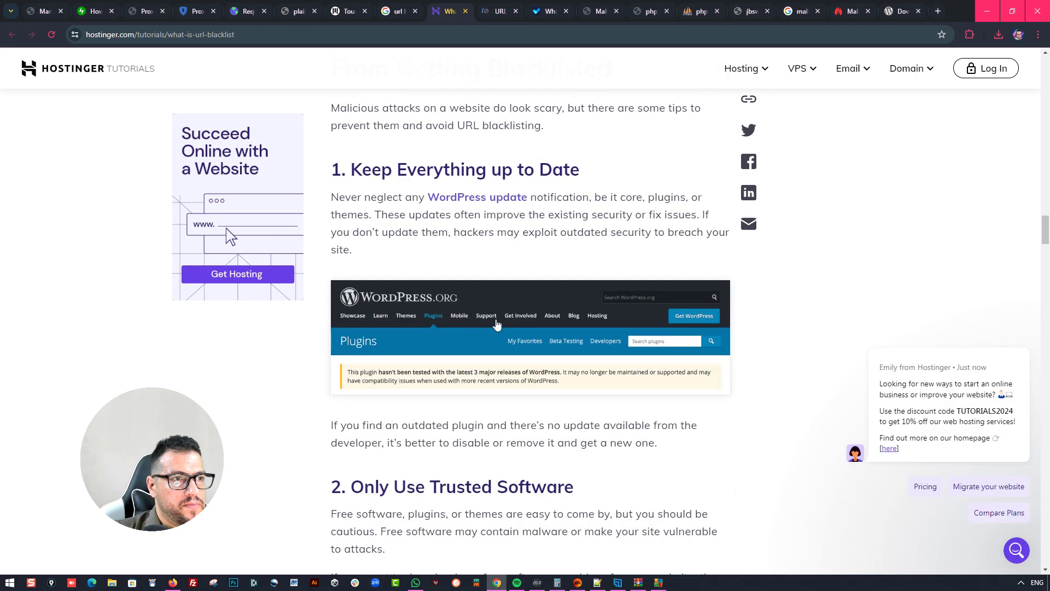
pyautogui.scroll(-10, 491, 318)
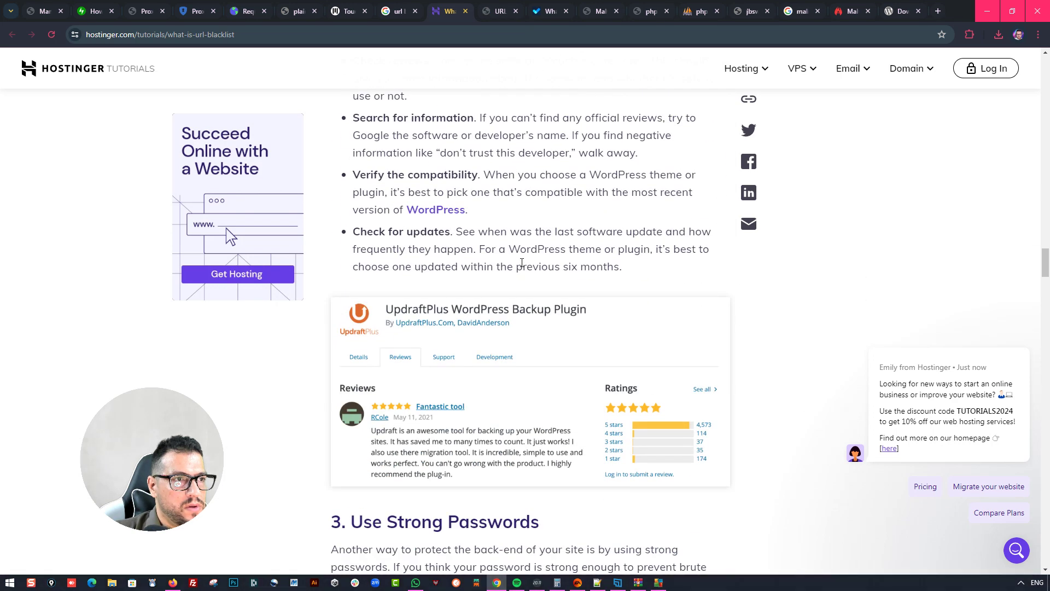
pyautogui.scroll(-6, 522, 263)
pyautogui.scroll(-17, 521, 267)
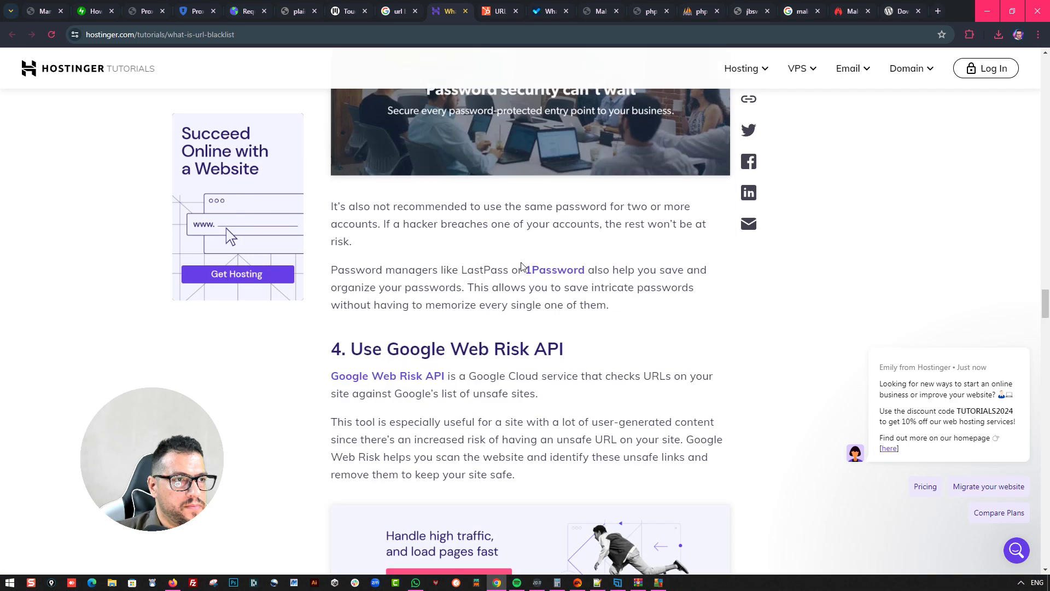
pyautogui.scroll(-13, 521, 267)
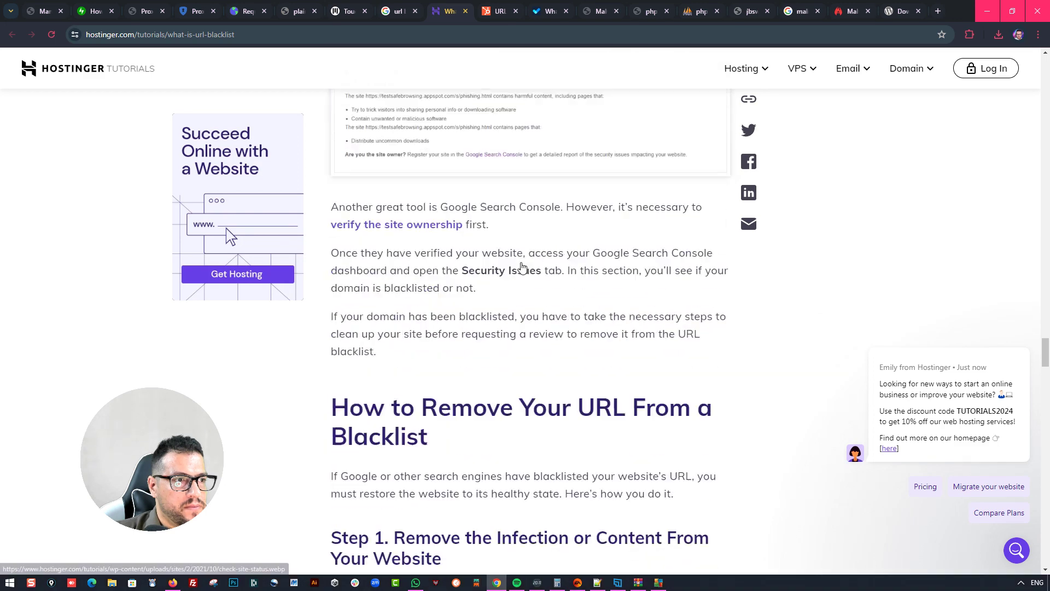
pyautogui.scroll(-2, 521, 267)
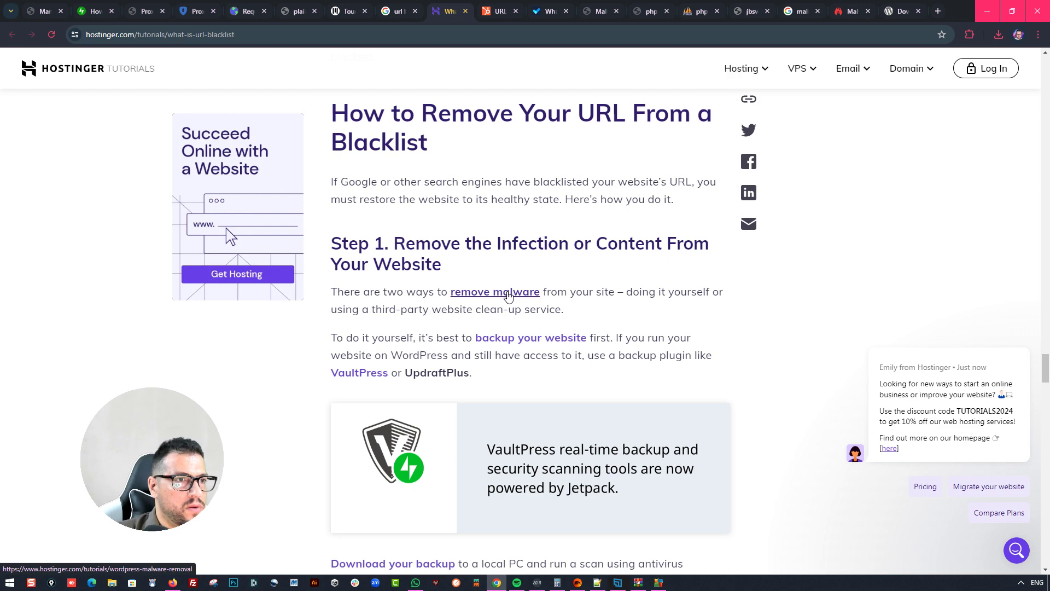
# Open the linked "remove malware" guide in a separate tab and read the rest of the blacklist article through its conclusion
pyautogui.middleClick(508, 296)
pyautogui.scroll(-7, 505, 295)
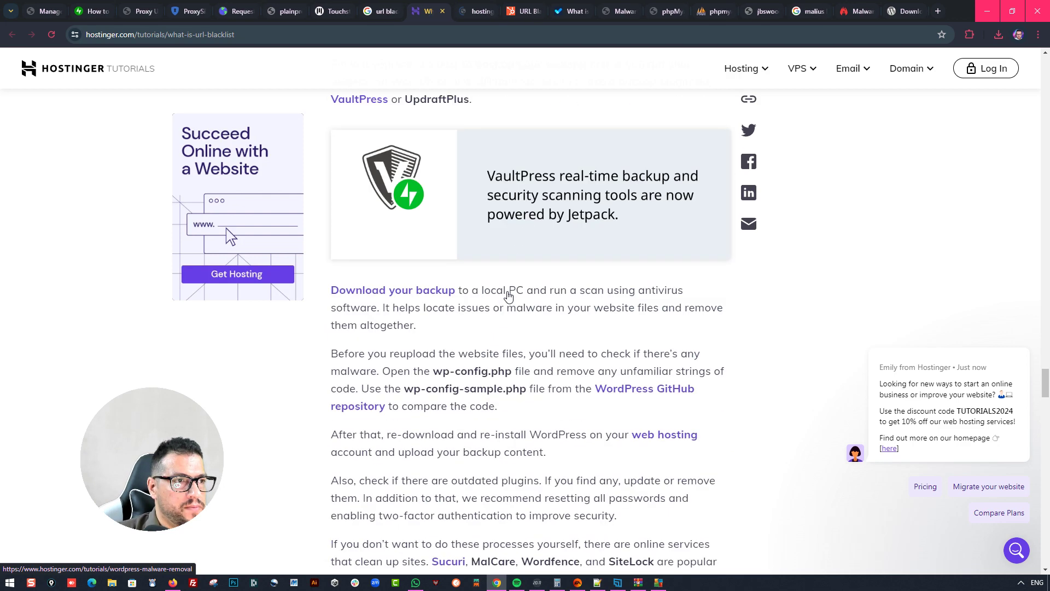
pyautogui.scroll(6, 493, 199)
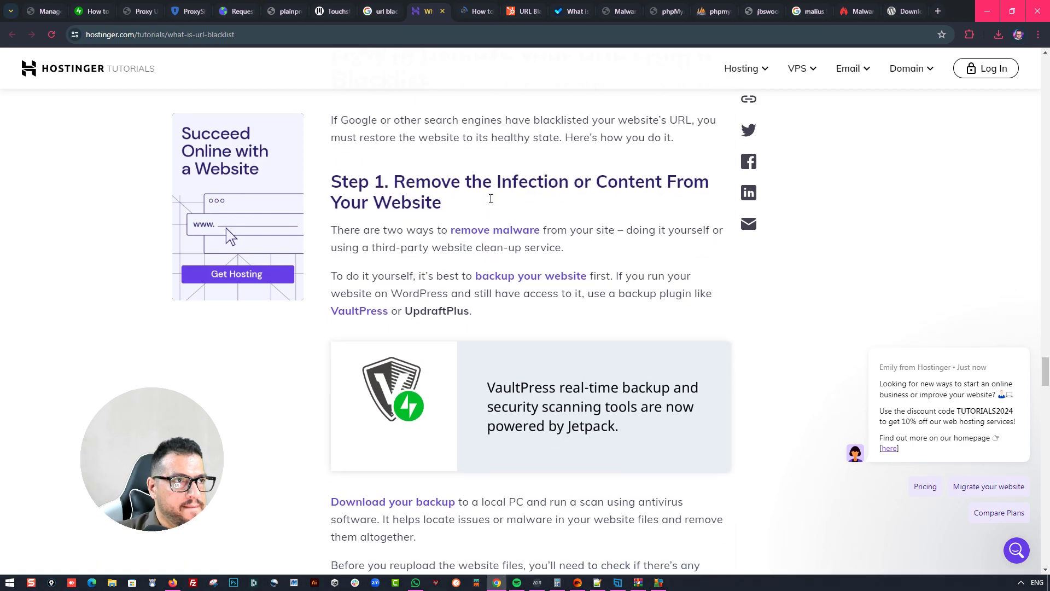
pyautogui.scroll(-14, 493, 205)
pyautogui.scroll(-18, 493, 204)
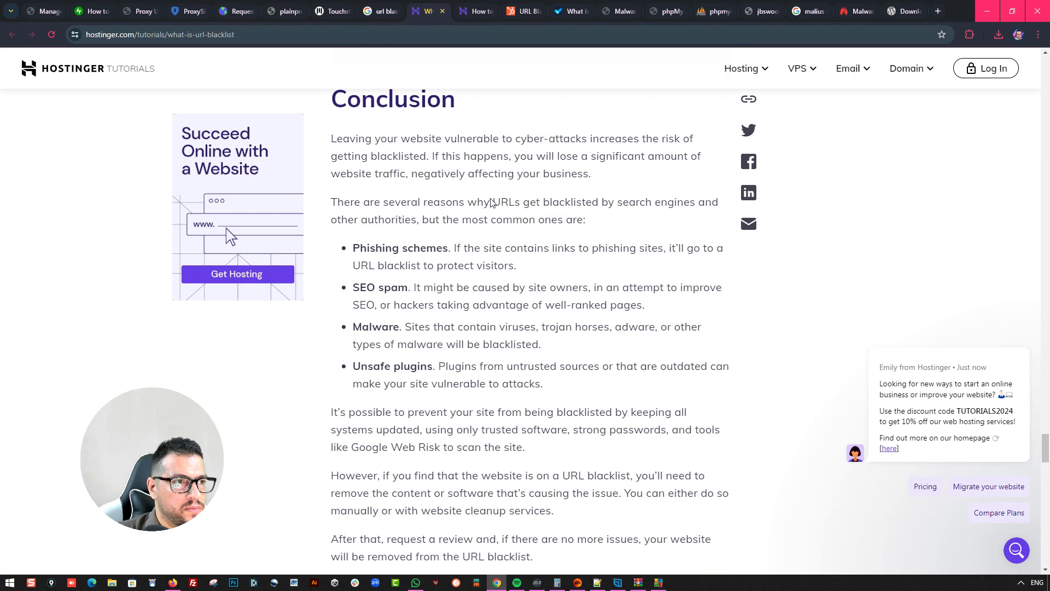
# Review the list of steps for manual removal in Hostinger's WordPress malware removal guide
pyautogui.click(475, 6)
pyautogui.scroll(-19, 554, 383)
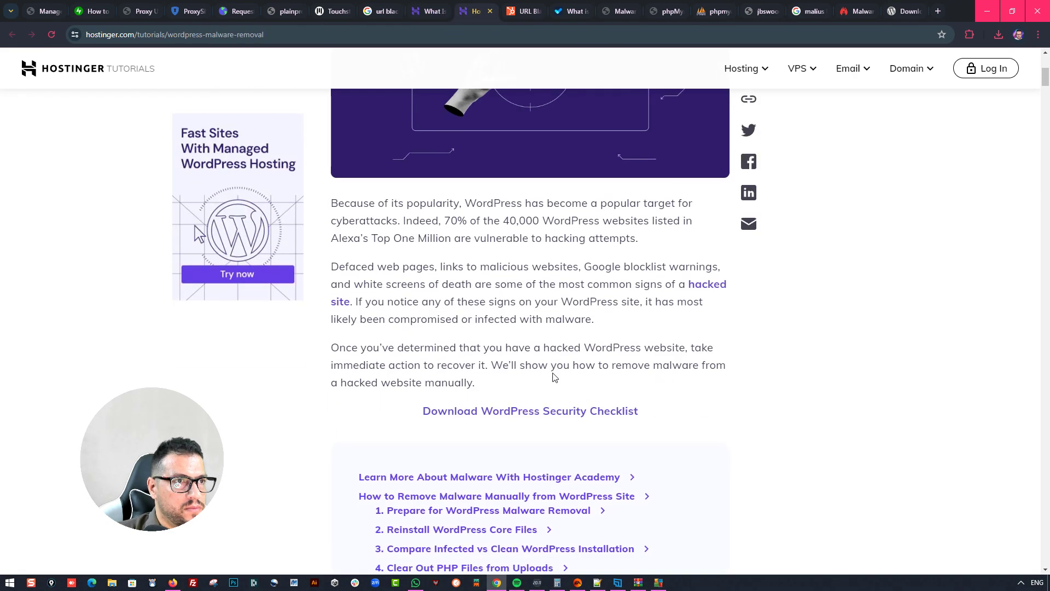
pyautogui.scroll(-7, 554, 377)
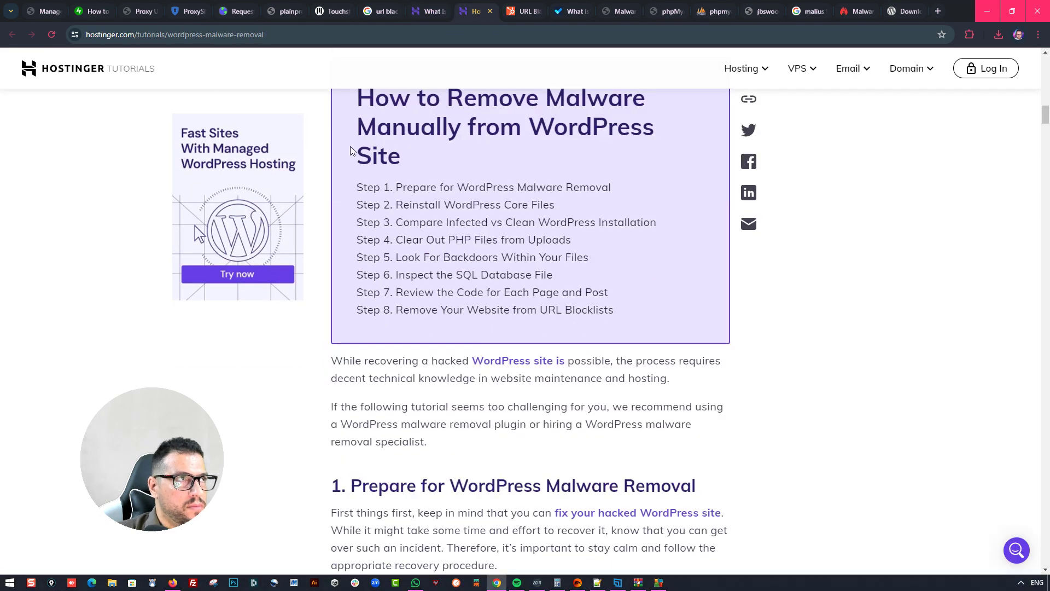
# Open the hosting overview for jbswood-design.com and try the site's temporary URL, closing the AVG alert and returning to the overview
pyautogui.click(49, 5)
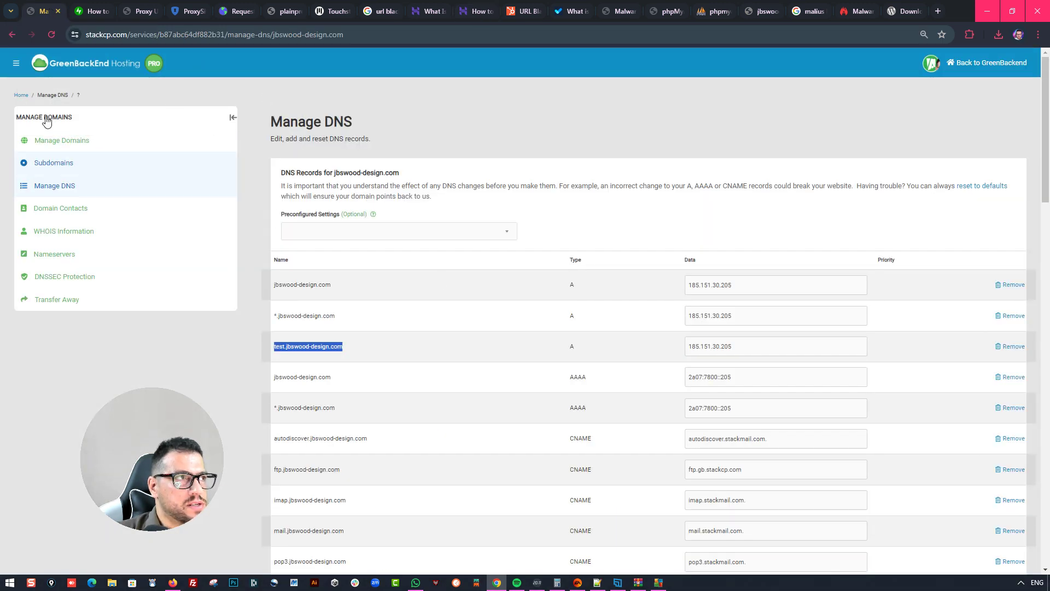
pyautogui.click(22, 97)
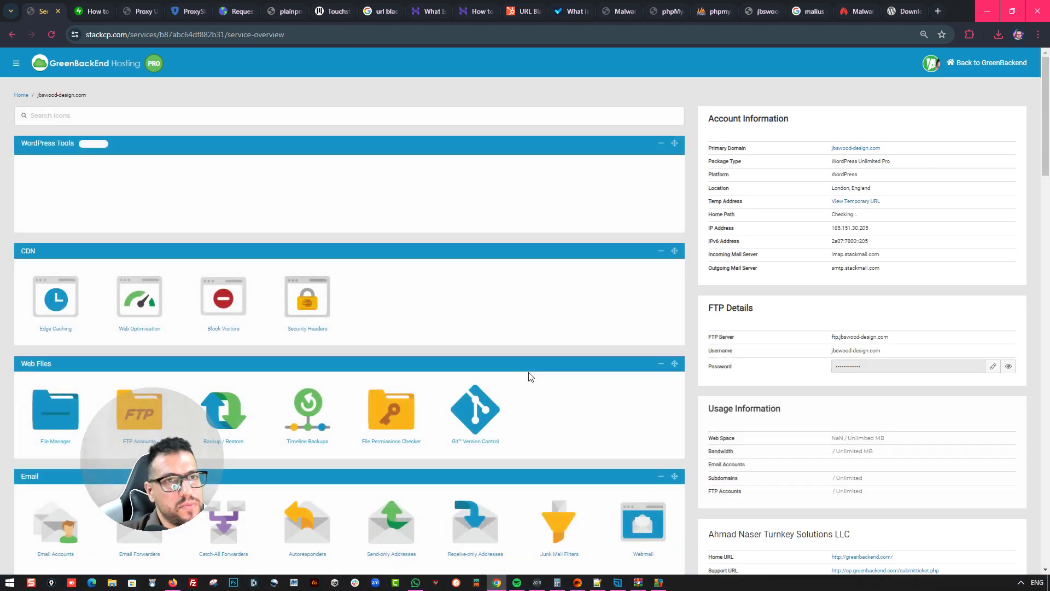
pyautogui.click(856, 202)
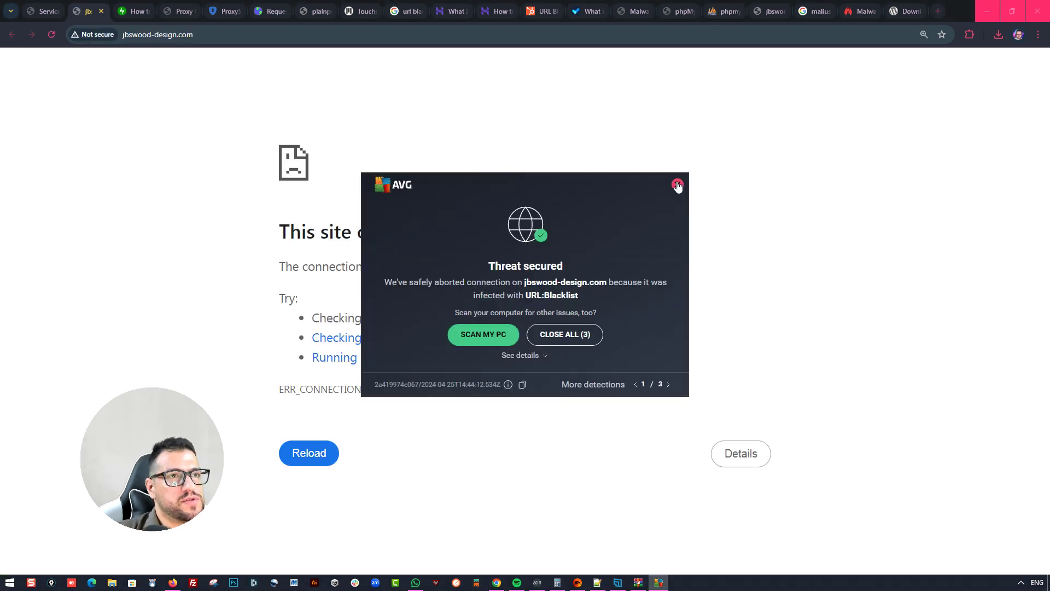
pyautogui.click(677, 185)
pyautogui.click(43, 11)
pyautogui.scroll(-9, 239, 348)
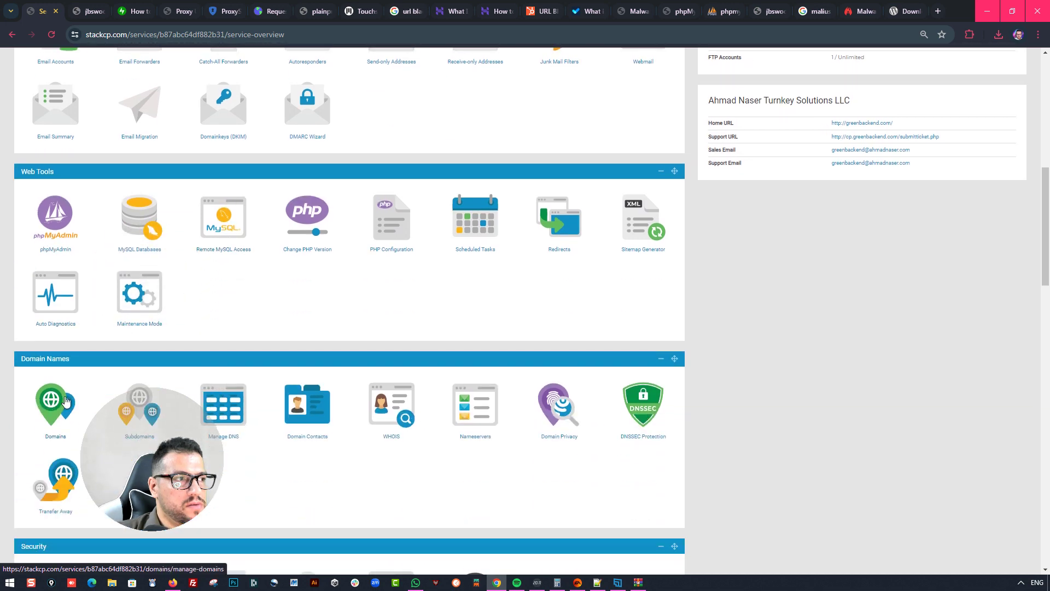
pyautogui.click(64, 401)
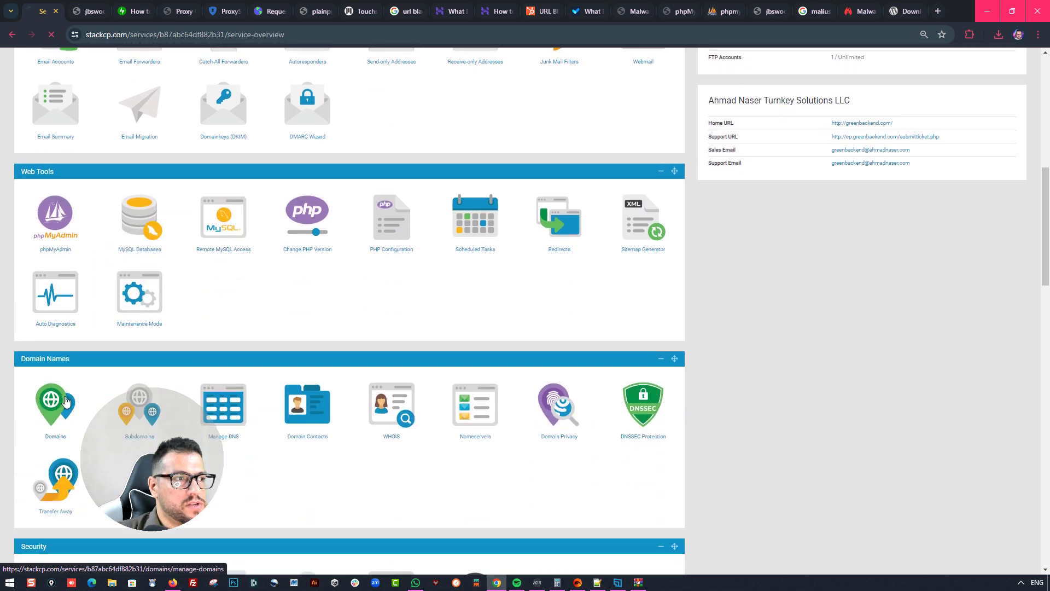
pyautogui.click(12, 34)
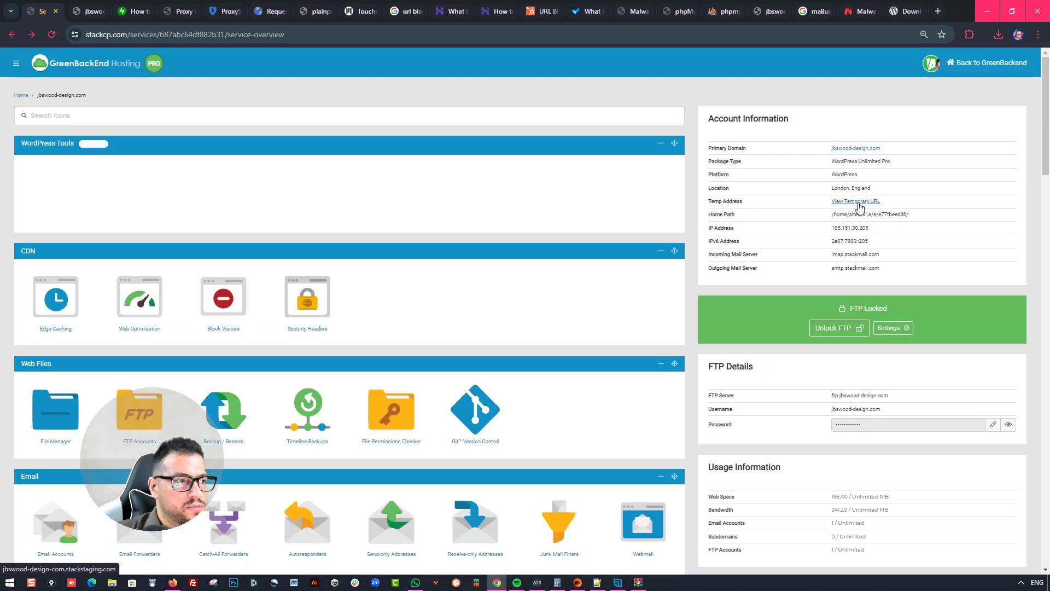
# Retry the temporary URL from the account information, close the tab it opens, and copy the link's address
pyautogui.click(856, 202)
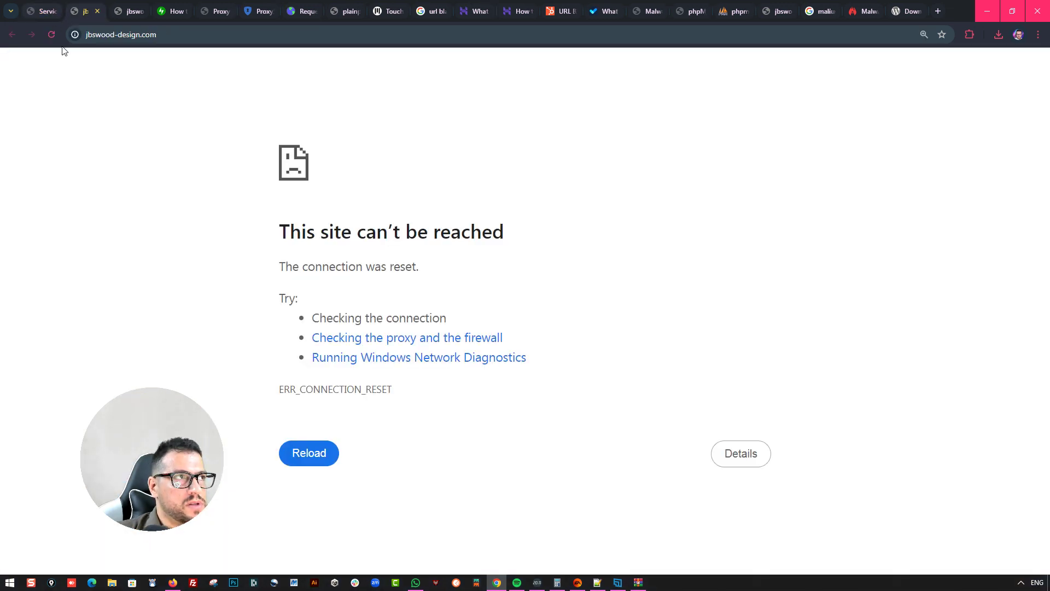
pyautogui.click(97, 11)
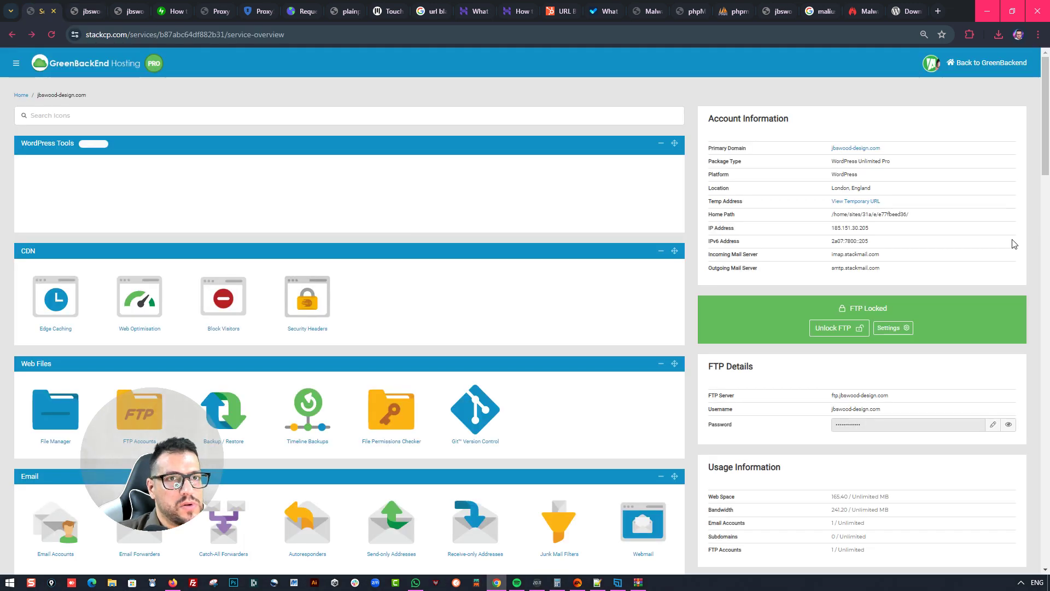
pyautogui.rightClick(847, 203)
pyautogui.click(899, 301)
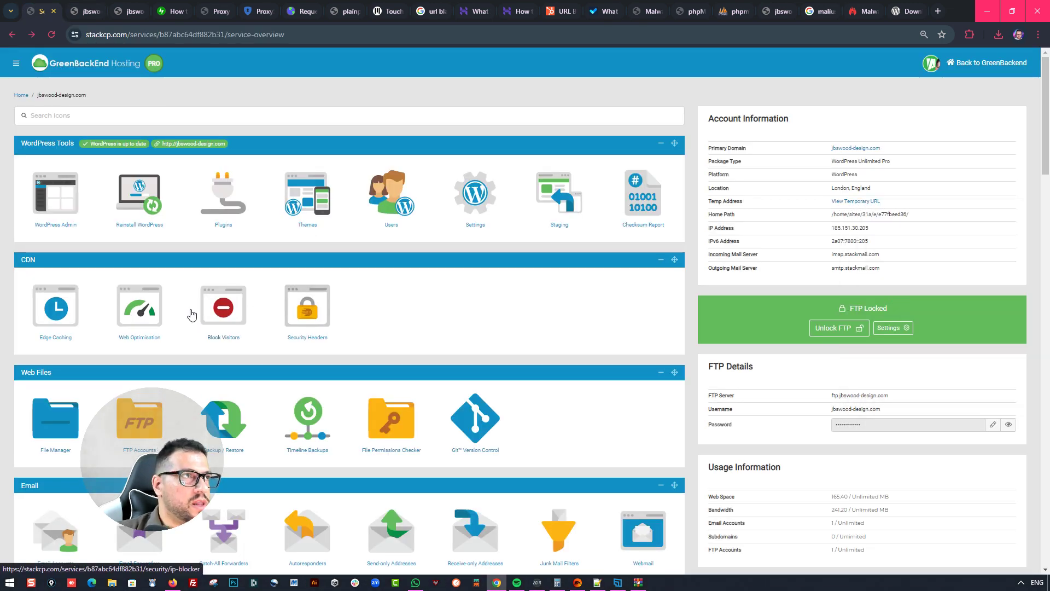
pyautogui.scroll(-5, 154, 410)
pyautogui.scroll(5, 164, 382)
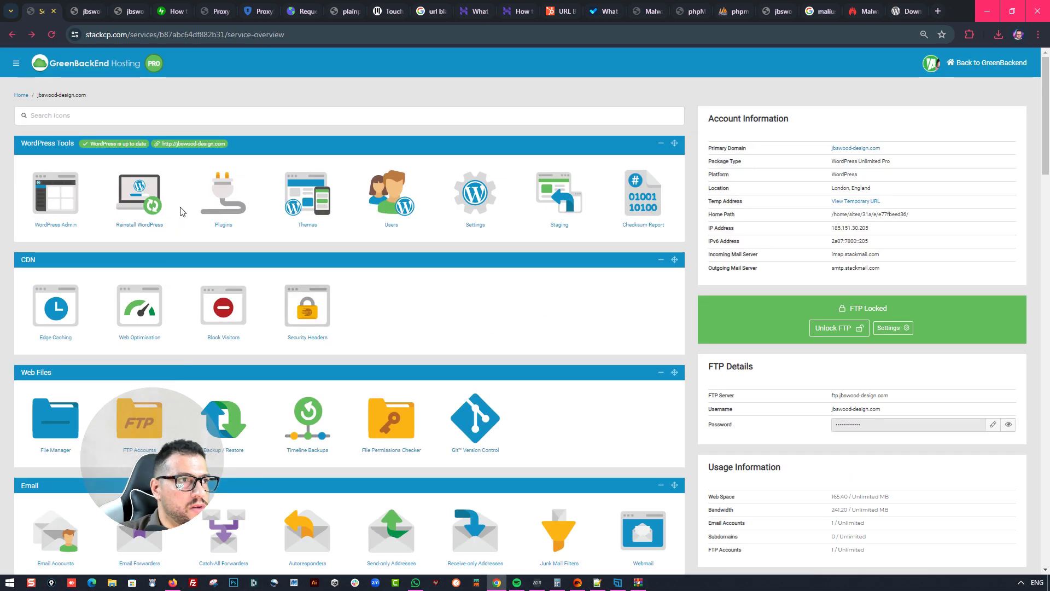
pyautogui.click(470, 196)
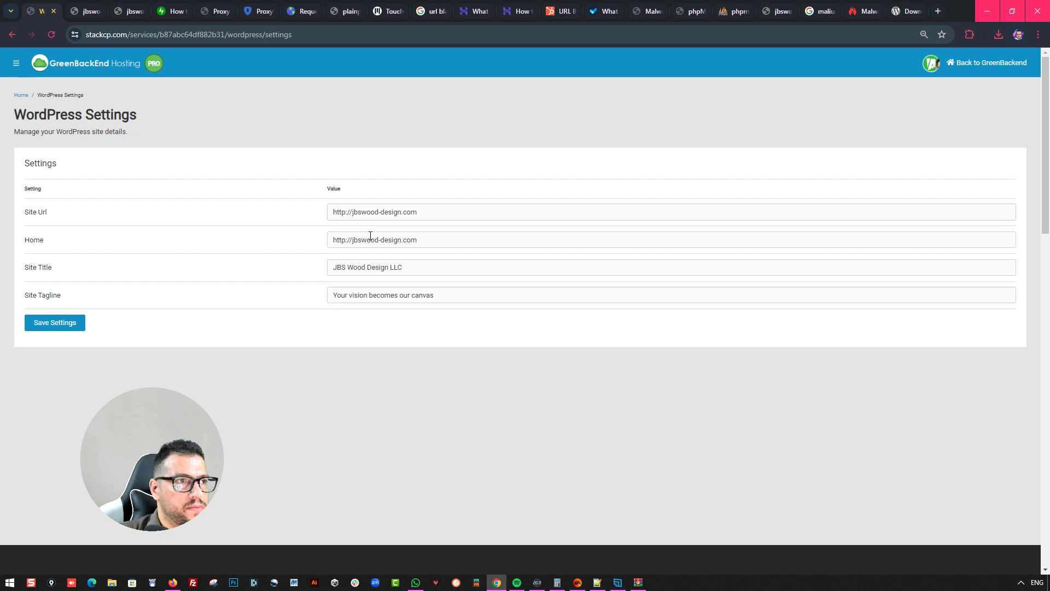
pyautogui.click(458, 215)
pyautogui.hotkey('ctrl', 'a')
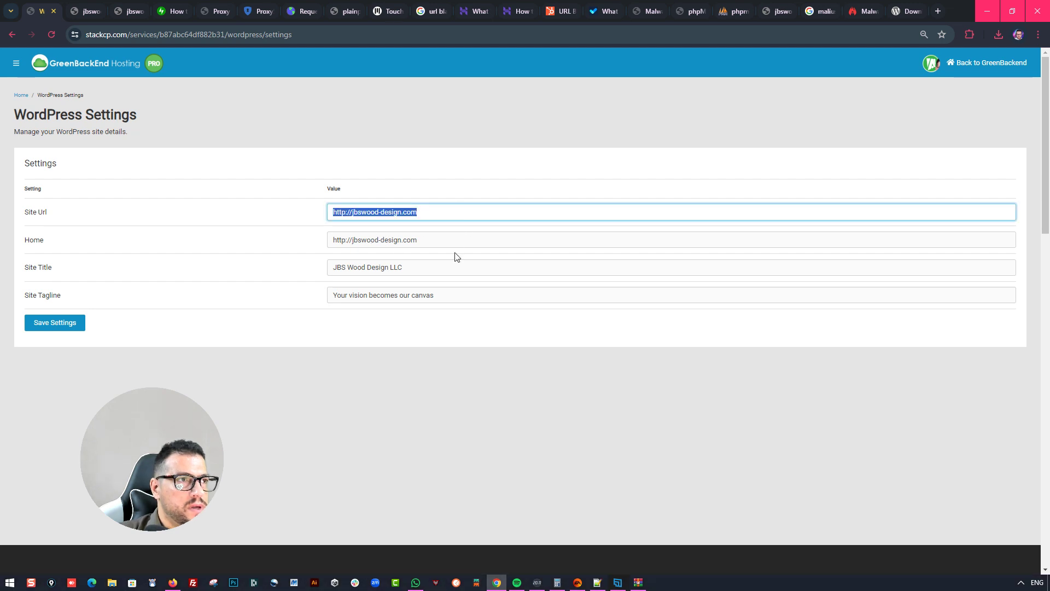
pyautogui.click(343, 240)
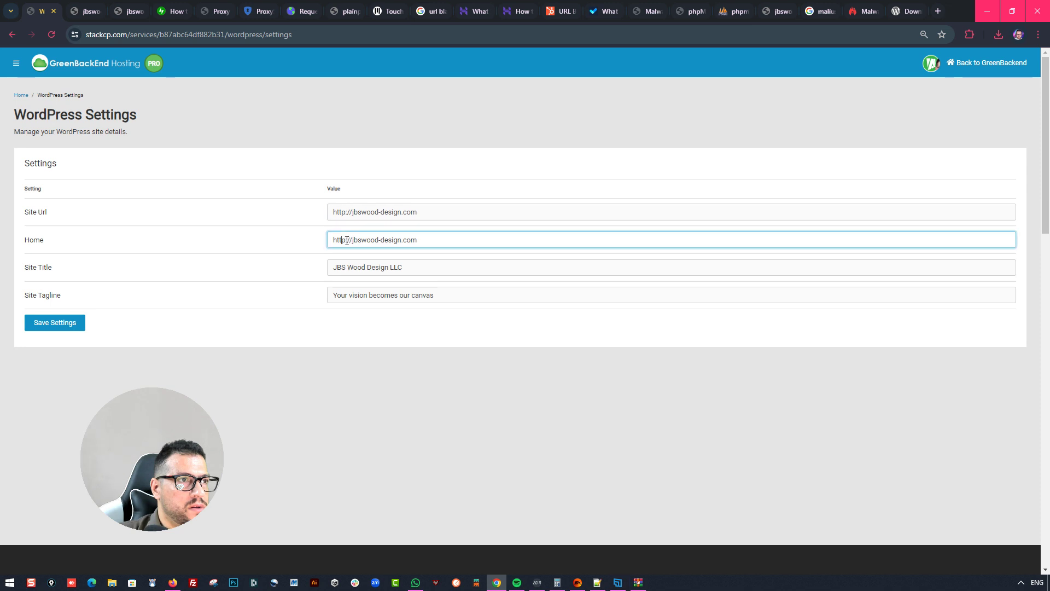
pyautogui.write('s')
pyautogui.click(345, 213)
pyautogui.write('s')
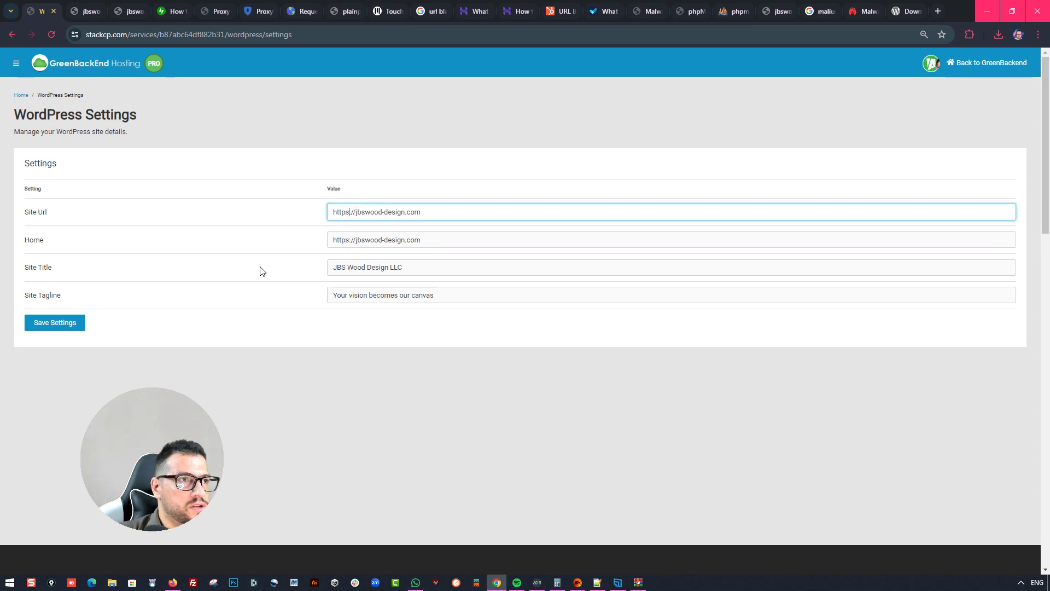
pyautogui.click(59, 327)
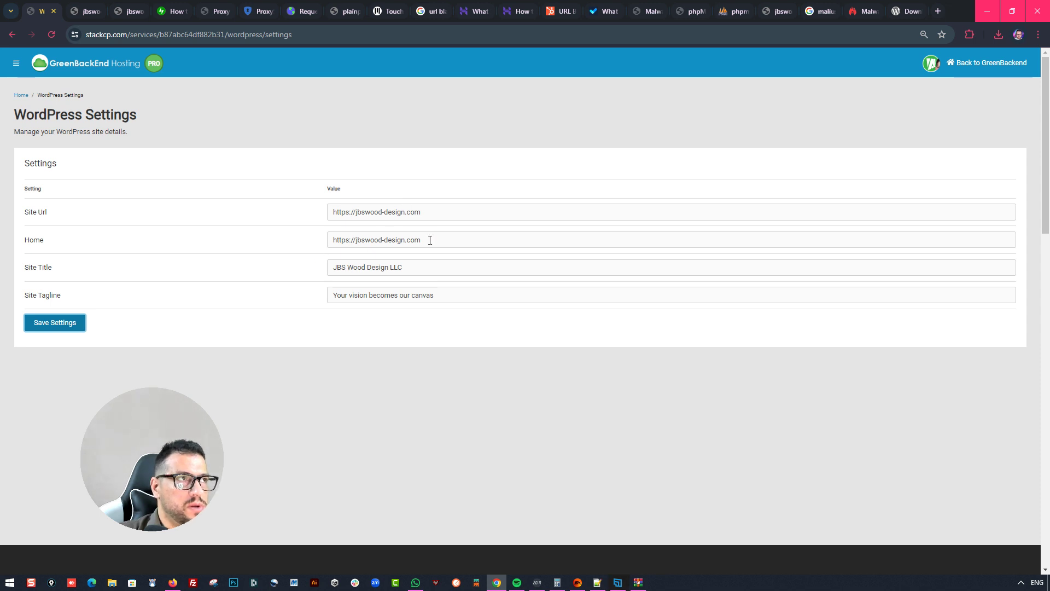
# Reload the WordPress settings page to check that the Site Url and Home values were saved
pyautogui.tripleClick(464, 243)
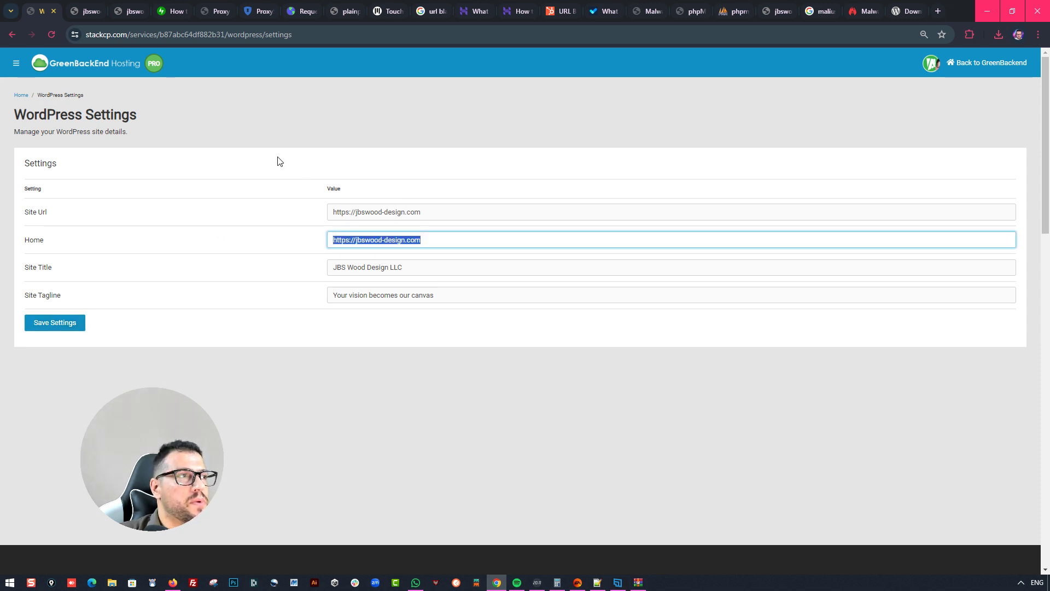
pyautogui.rightClick(199, 149)
pyautogui.click(248, 191)
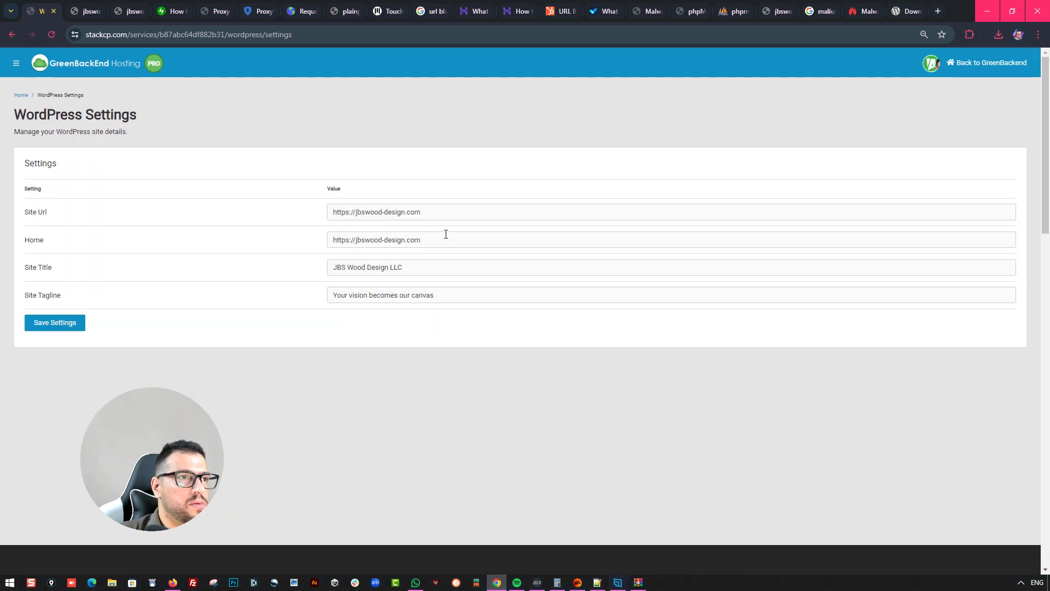
pyautogui.tripleClick(445, 234)
pyautogui.hotkey('ctrl', 'c')
pyautogui.click(88, 11)
pyautogui.click(145, 34)
pyautogui.hotkey('ctrl', 'v')
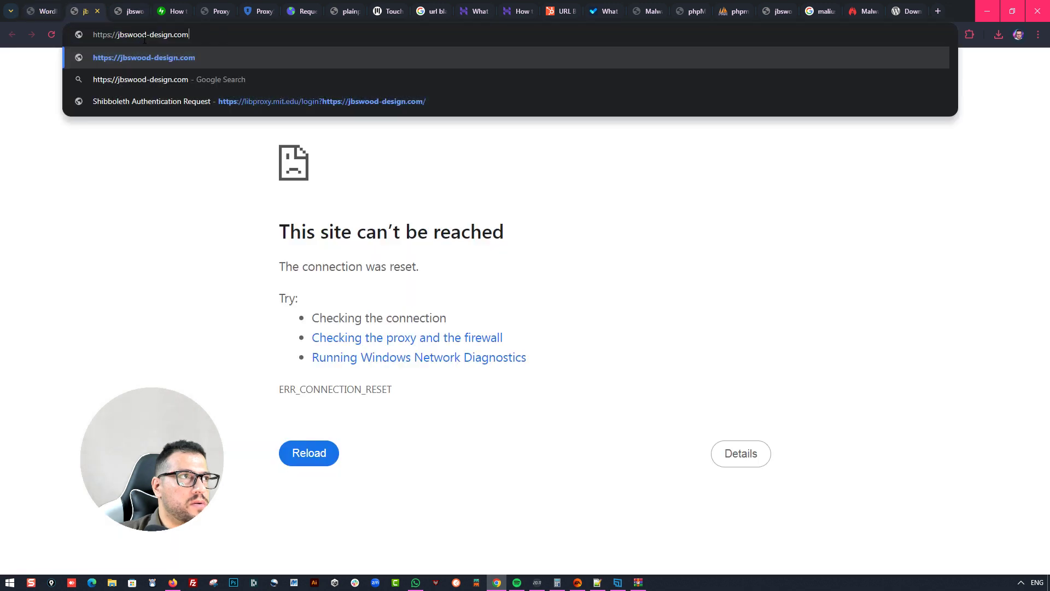
pyautogui.press('Return')
pyautogui.rightClick(232, 140)
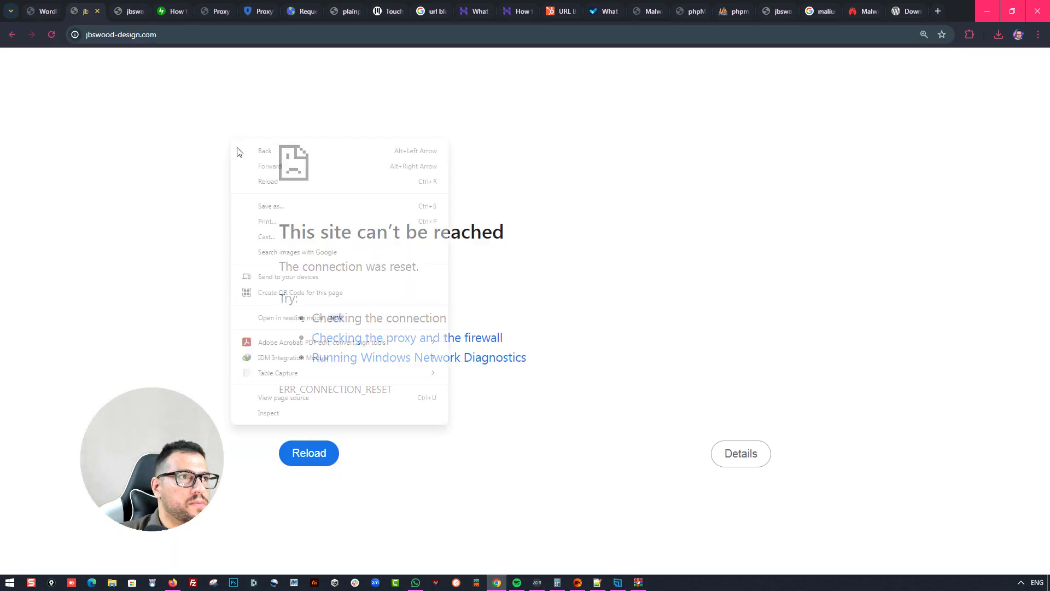
pyautogui.click(264, 186)
pyautogui.click(180, 43)
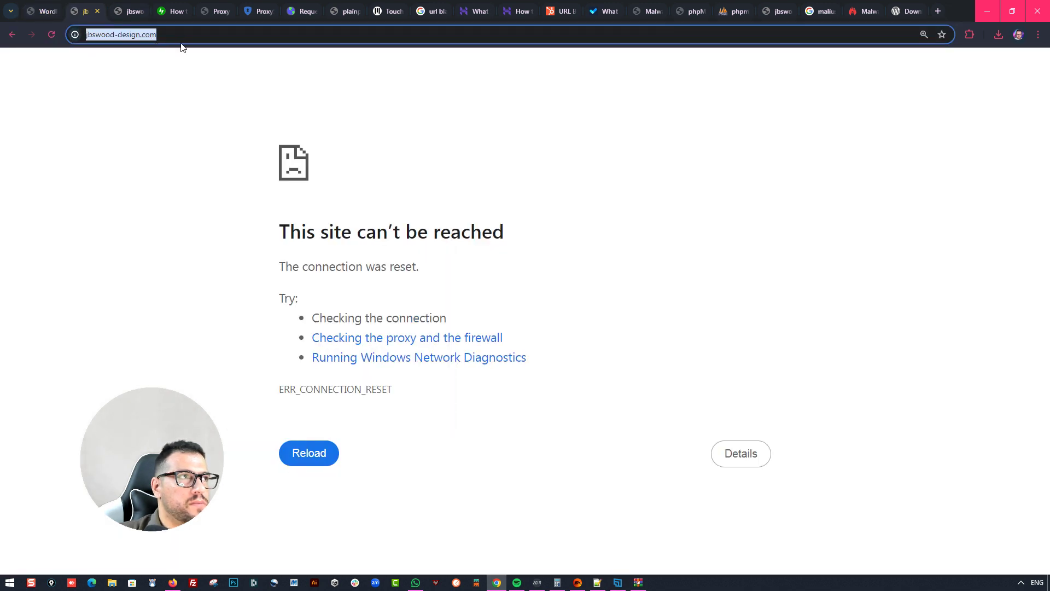
pyautogui.press('End')
pyautogui.press('Return')
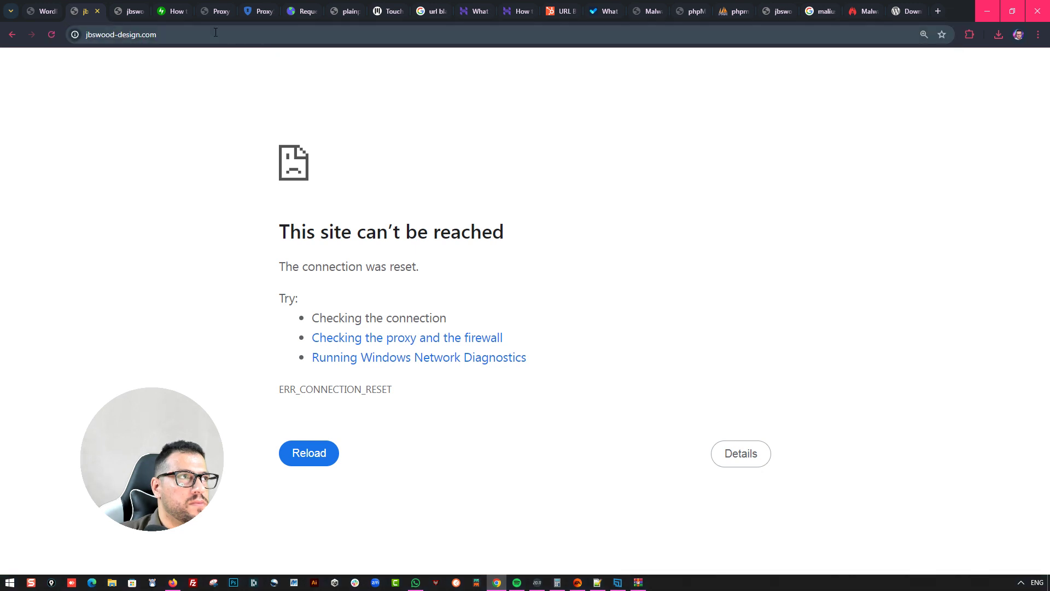
# Add /?asd to the jbswood-design.com address and load it to recheck access
pyautogui.click(215, 32)
pyautogui.press('End')
pyautogui.write('/?asd')
pyautogui.press('Return')
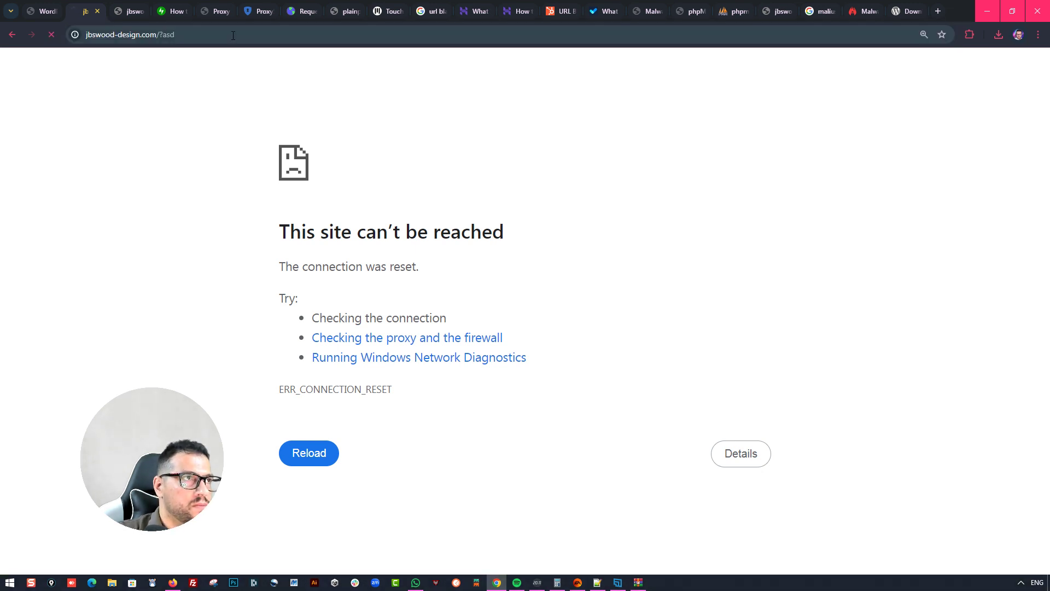
# Copy the jbswood-design.com/?asd address, load it in a new incognito window, and reload the page
pyautogui.click(233, 35)
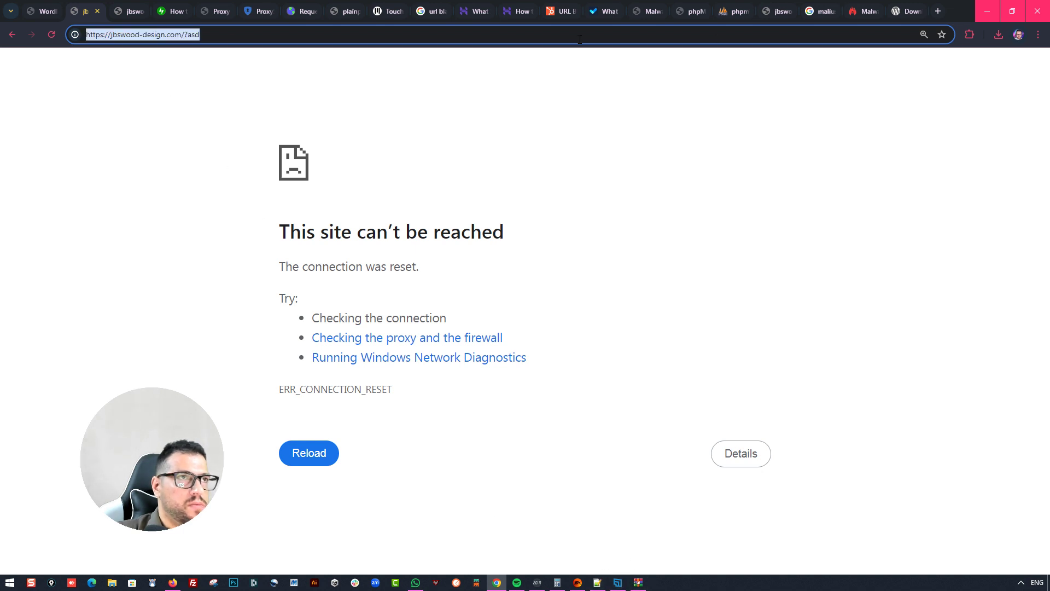
pyautogui.click(1037, 35)
pyautogui.click(940, 114)
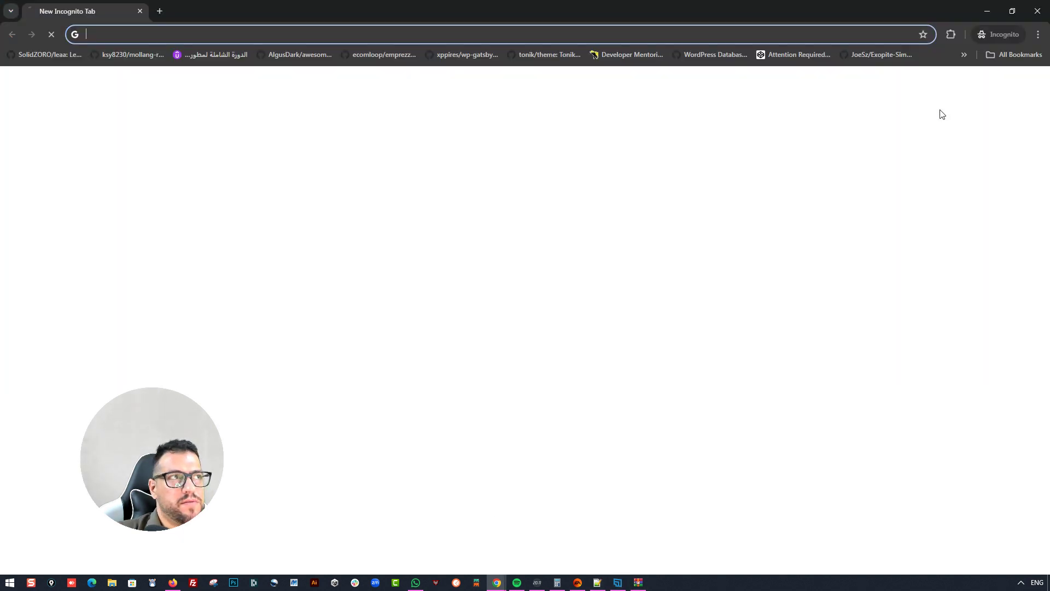
pyautogui.hotkey('ctrl', 'v')
pyautogui.press('Return')
pyautogui.rightClick(416, 176)
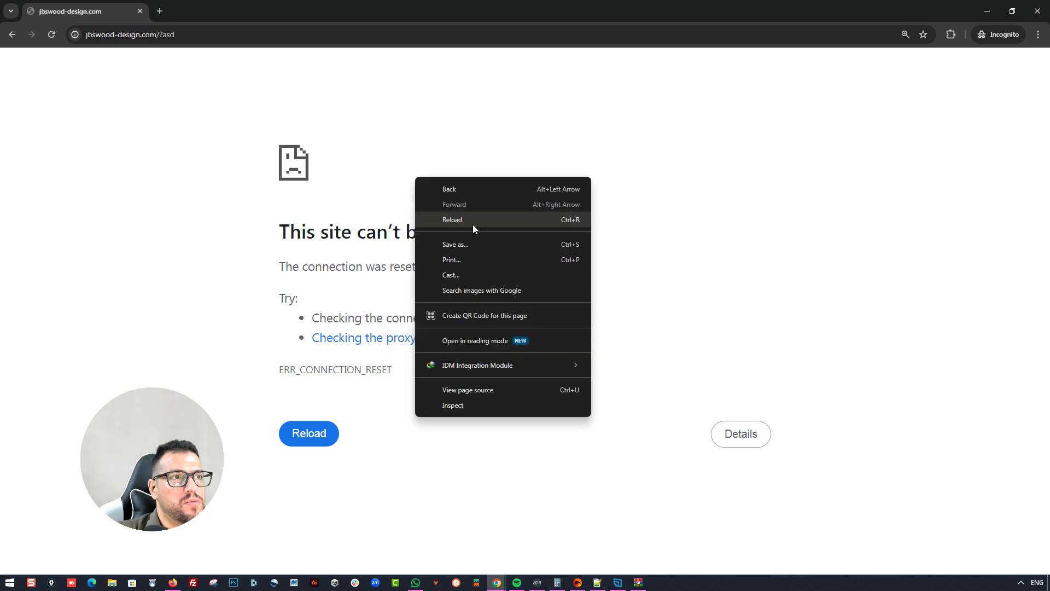
pyautogui.click(473, 224)
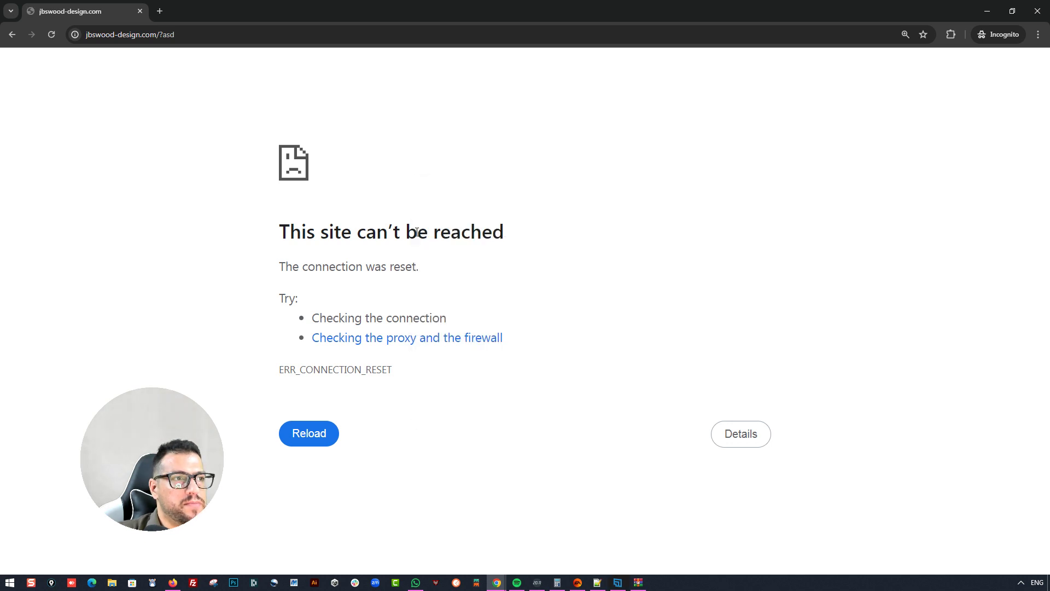
# Expand the connection error's details, read through the troubleshooting suggestions, and close the incognito window
pyautogui.click(721, 431)
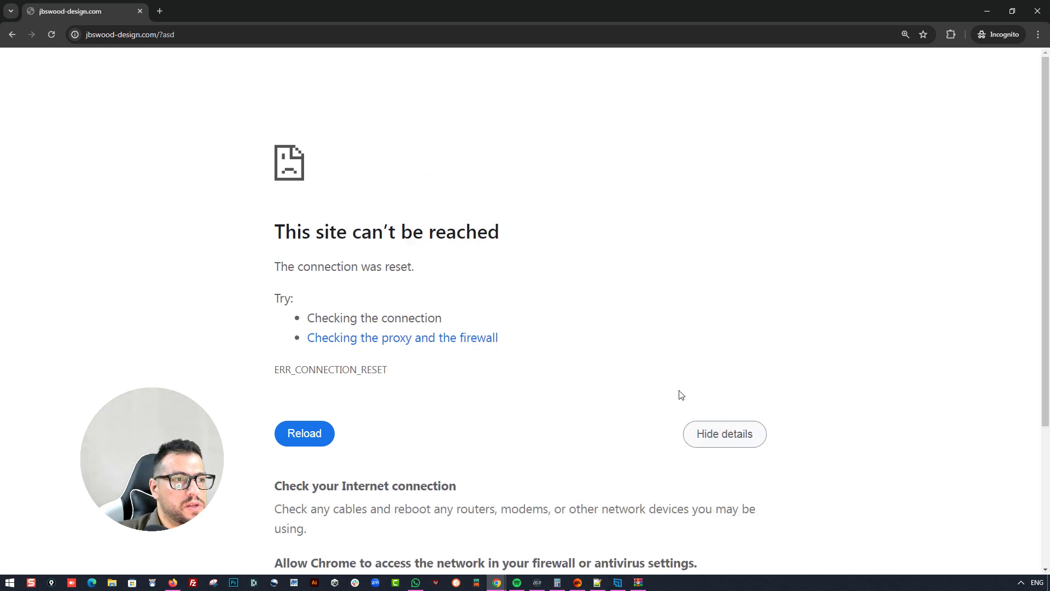
pyautogui.scroll(-3, 474, 391)
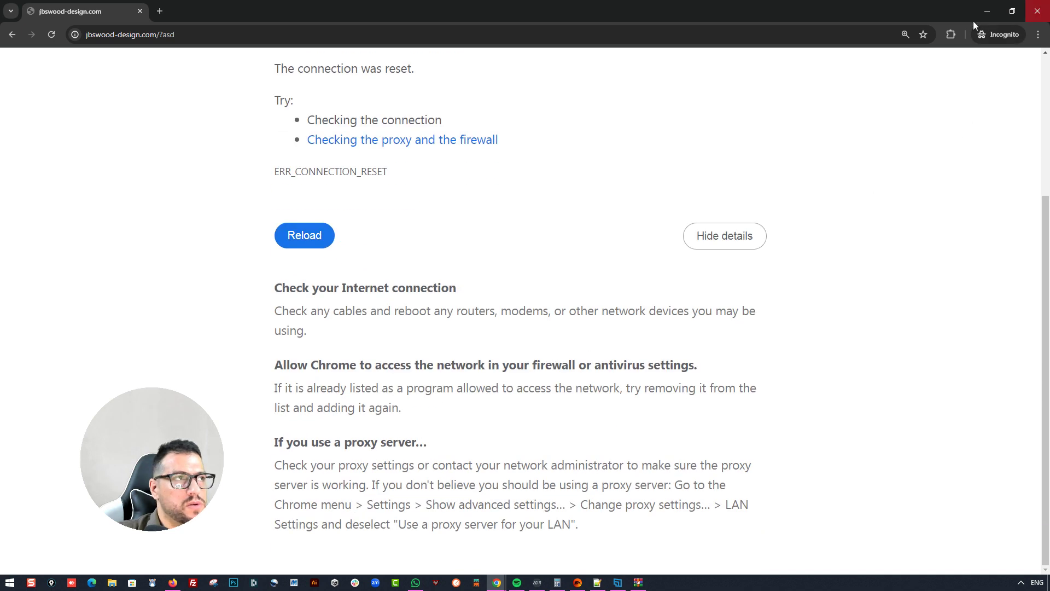
pyautogui.click(1037, 11)
# Open the protocol part of the site's address for editing in the original browser window
pyautogui.click(106, 34)
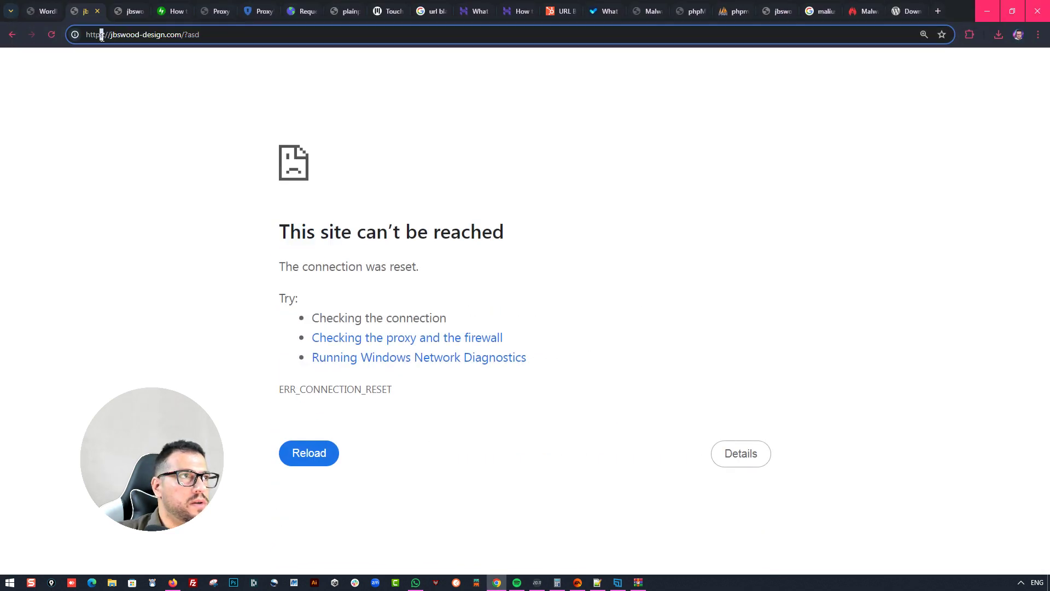
# Load jbswood-design.com/?asd over plain HTTP and dismiss the antivirus alert
pyautogui.press('BackSpace')
pyautogui.press('Return')
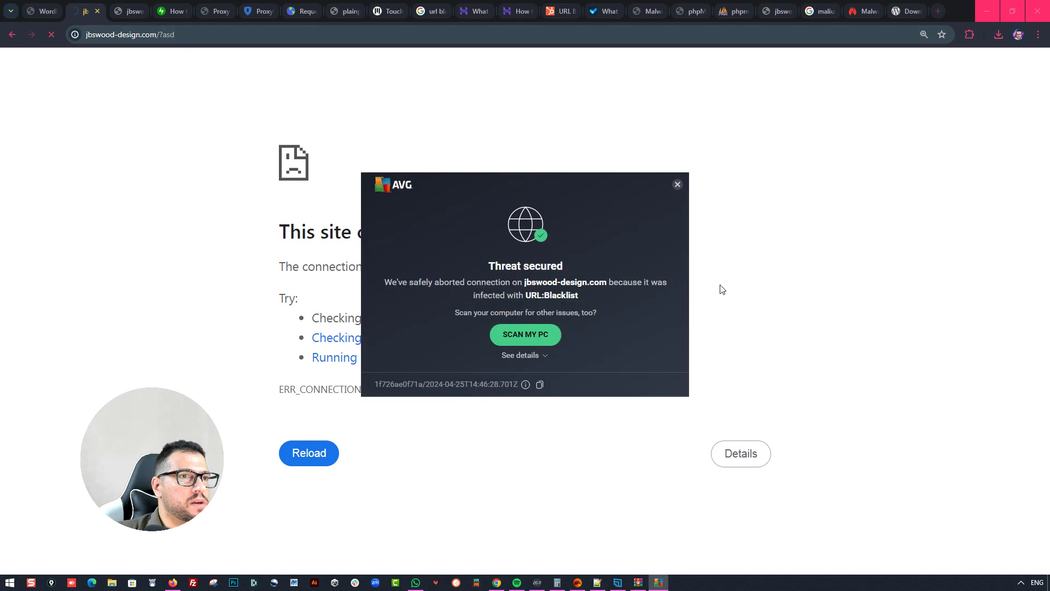
pyautogui.click(673, 185)
pyautogui.click(180, 35)
pyautogui.write('s')
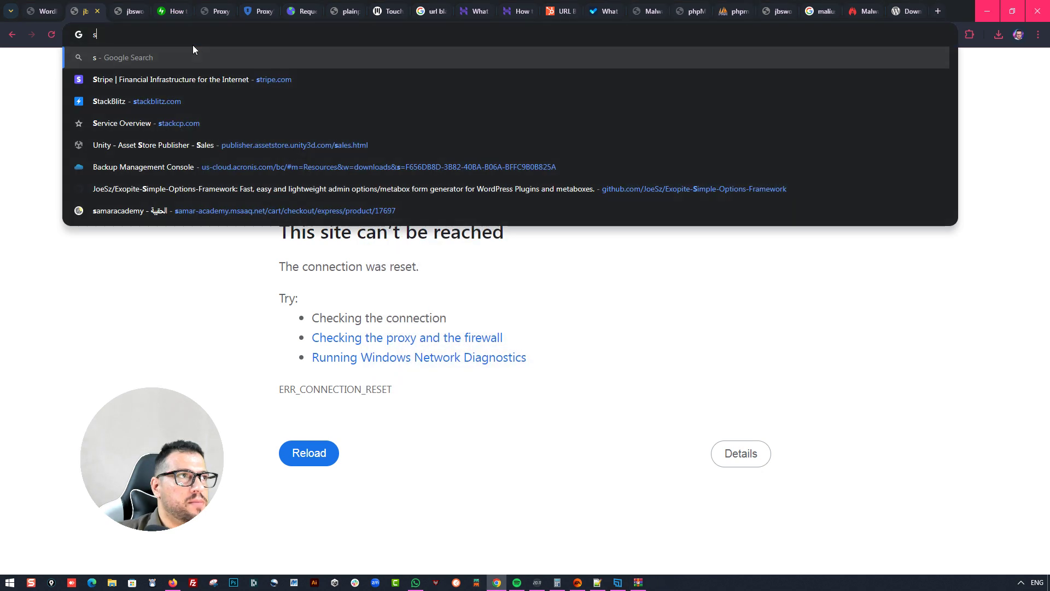
# Copy the Home URL from the WordPress Settings page in the hosting control panel
pyautogui.hotkey('ctrl', 'shift', 'Tab')
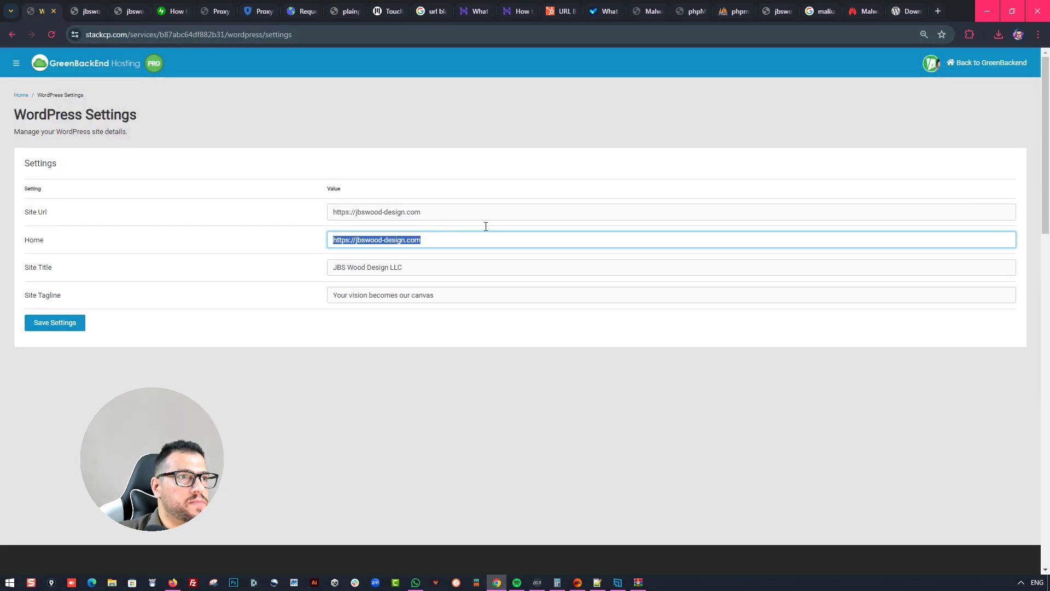
pyautogui.click(457, 243)
pyautogui.hotkey('ctrl', 'a')
pyautogui.hotkey('ctrl', 'c')
# Reload the jbswood-design.com address in the other tab already showing the site
pyautogui.click(90, 11)
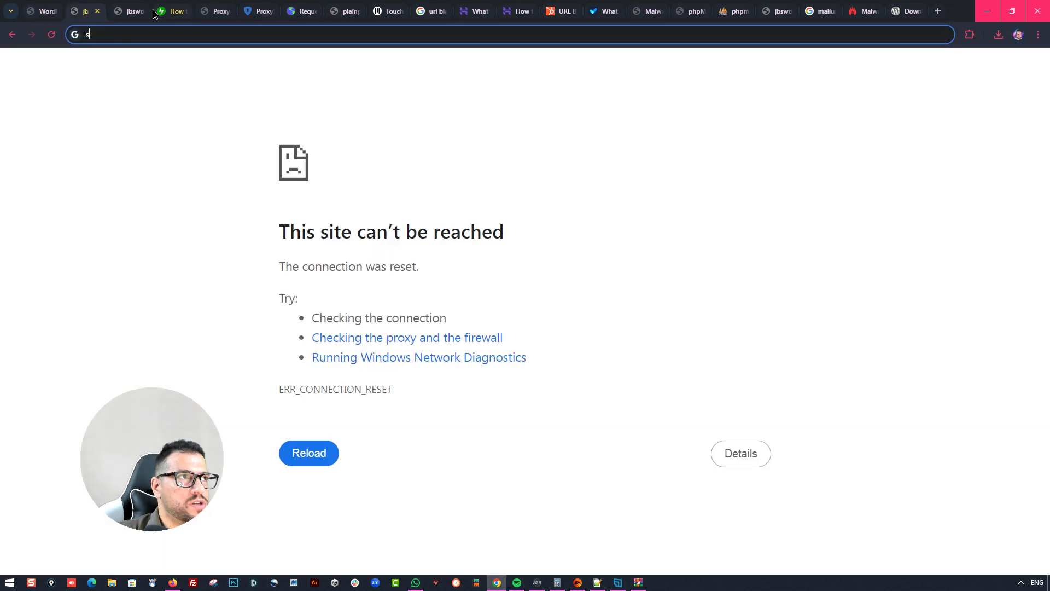
pyautogui.click(167, 11)
pyautogui.click(131, 16)
pyautogui.click(155, 36)
pyautogui.press('Return')
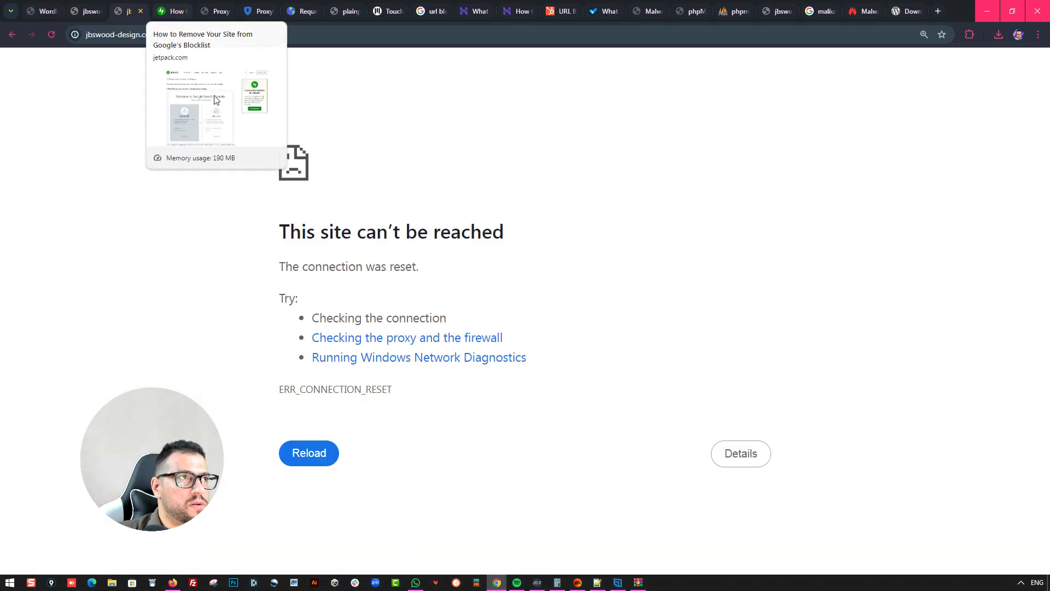
pyautogui.click(184, 19)
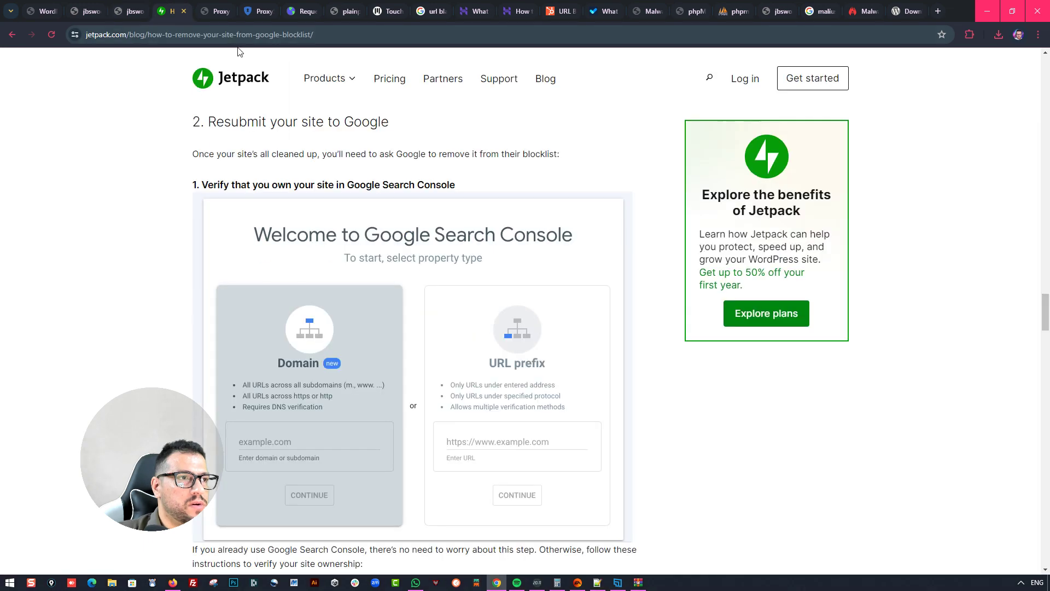
pyautogui.scroll(5, 328, 246)
pyautogui.scroll(15, 369, 361)
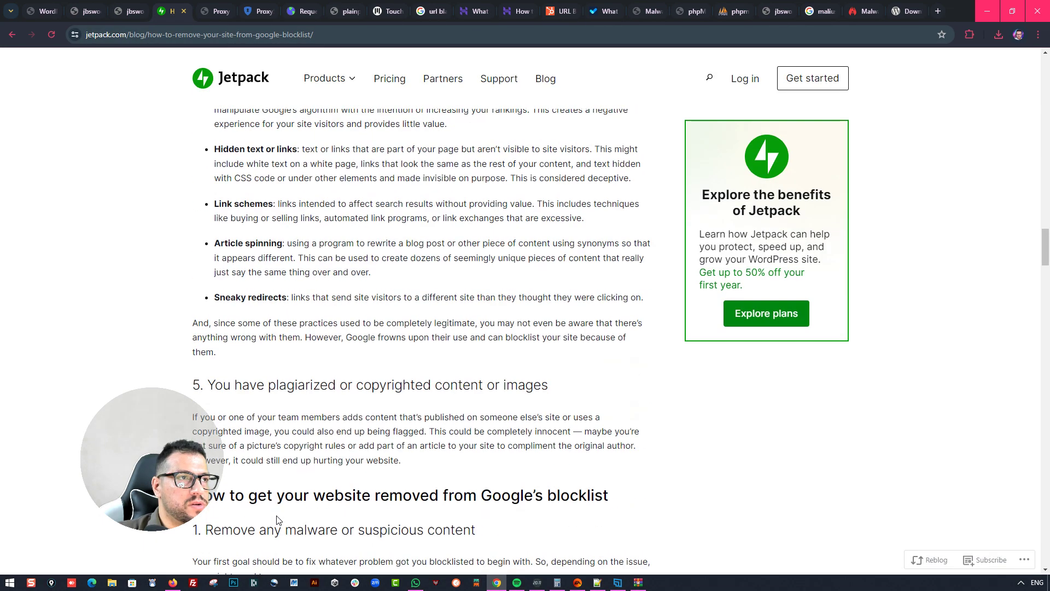
pyautogui.scroll(8, 279, 410)
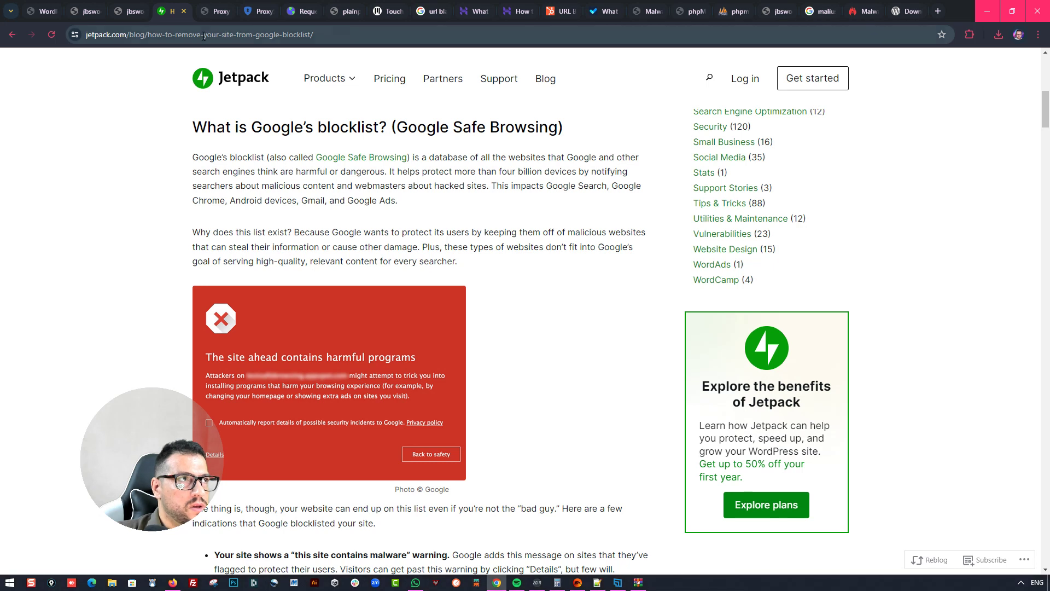
pyautogui.click(202, 36)
pyautogui.hotkey('ctrl', 'v')
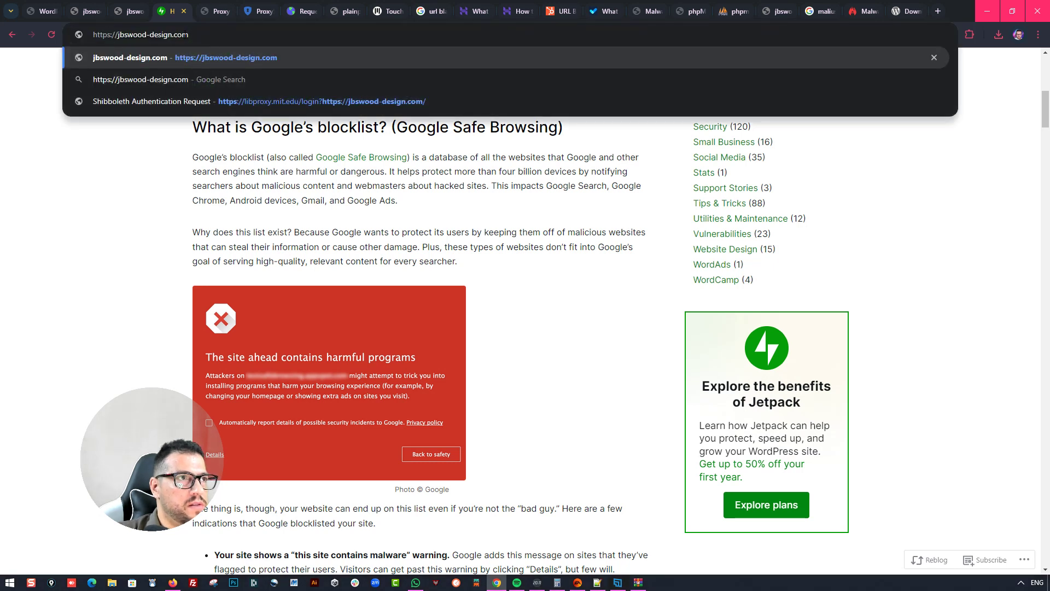
pyautogui.write('/readm')
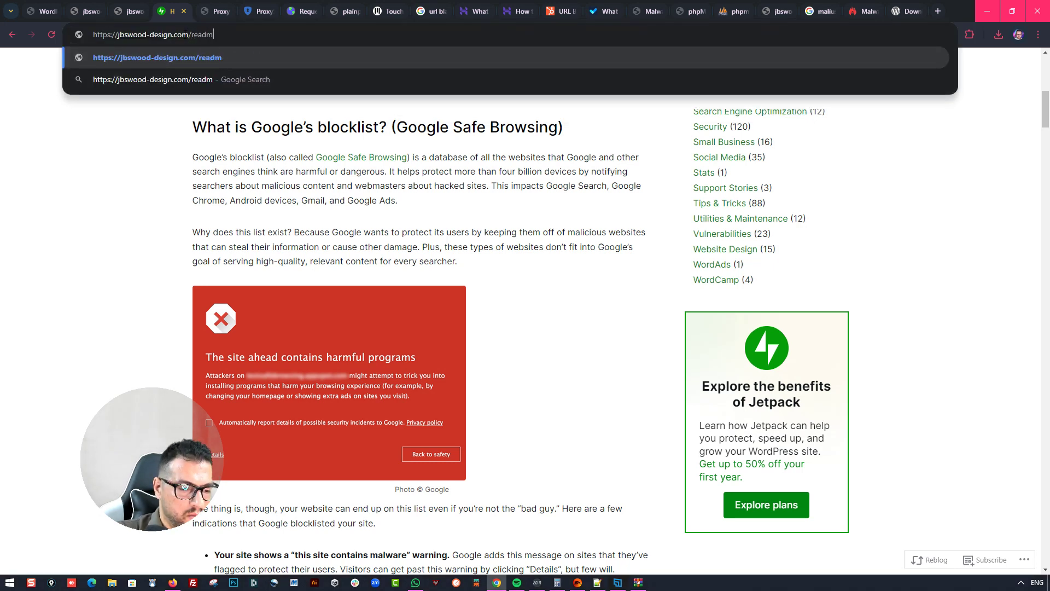
pyautogui.write('e.html')
pyautogui.press('Return')
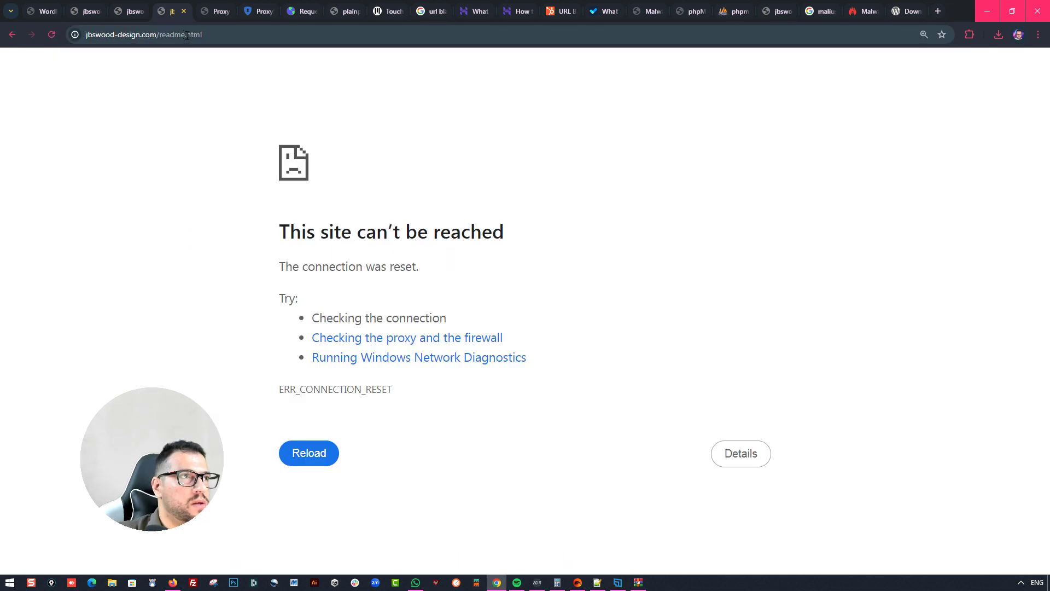
# Expand the connection error's details and review the suggested checks for the readme.html page
pyautogui.rightClick(381, 158)
pyautogui.click(417, 197)
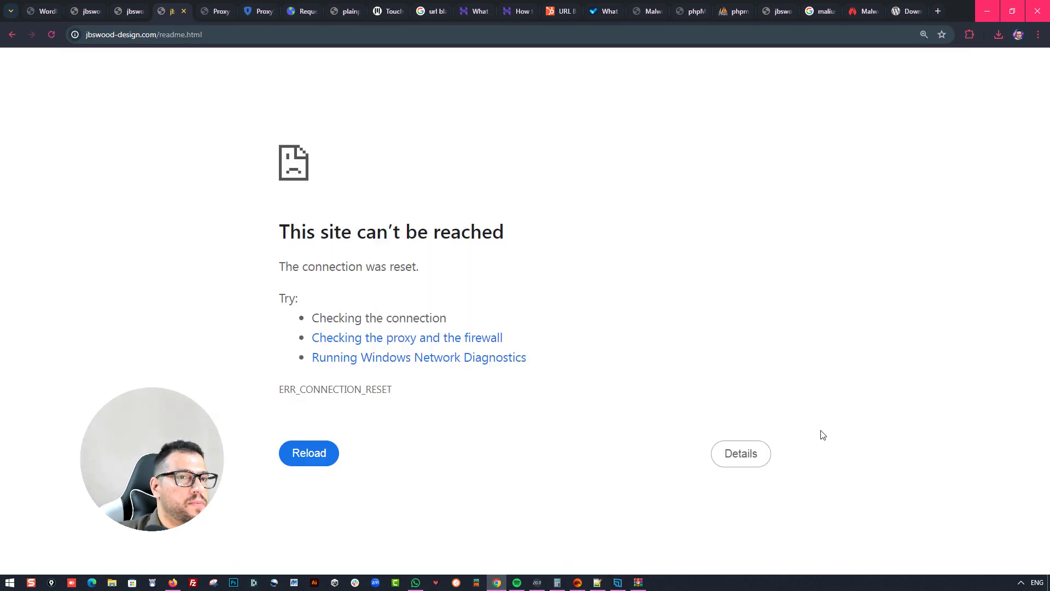
pyautogui.click(757, 452)
pyautogui.scroll(-3, 476, 426)
pyautogui.scroll(1, 461, 403)
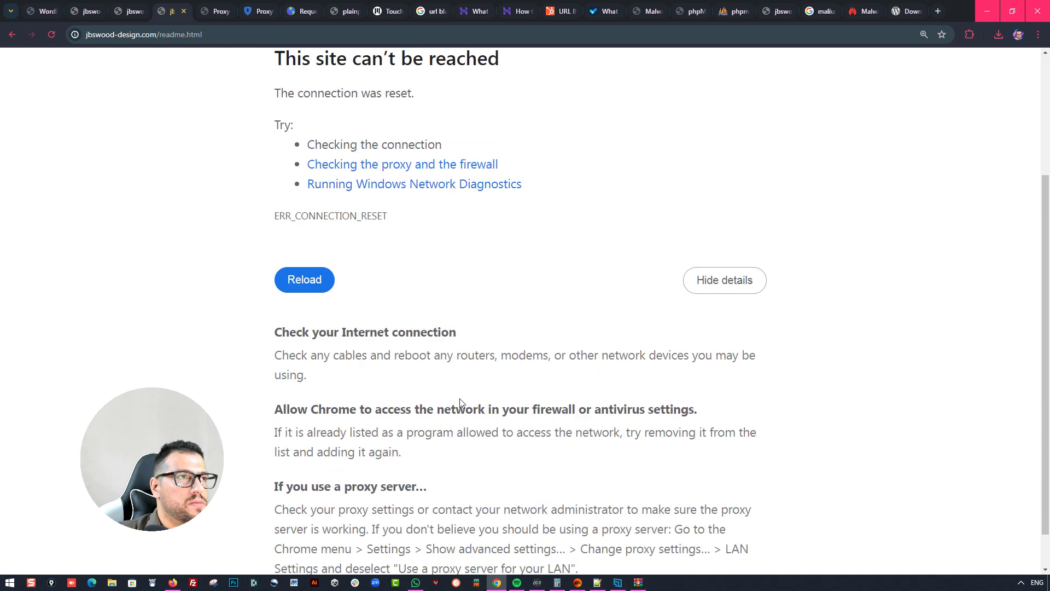
pyautogui.scroll(3, 460, 403)
pyautogui.click(100, 34)
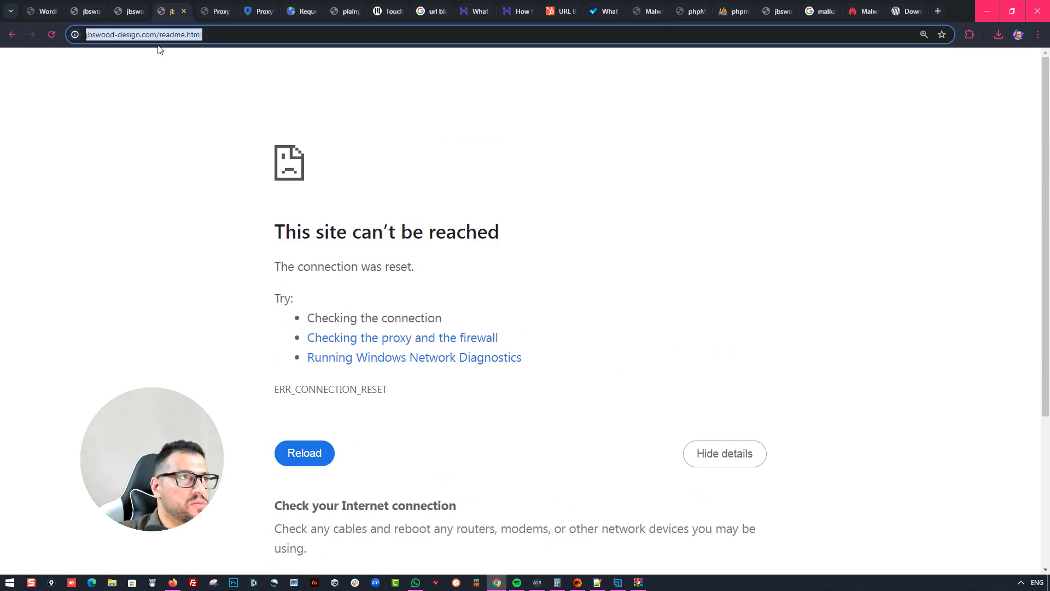
pyautogui.click(98, 36)
# Remove all CDN security headers for jbswood-design.com in the hosting control panel and save the headers
pyautogui.click(29, 6)
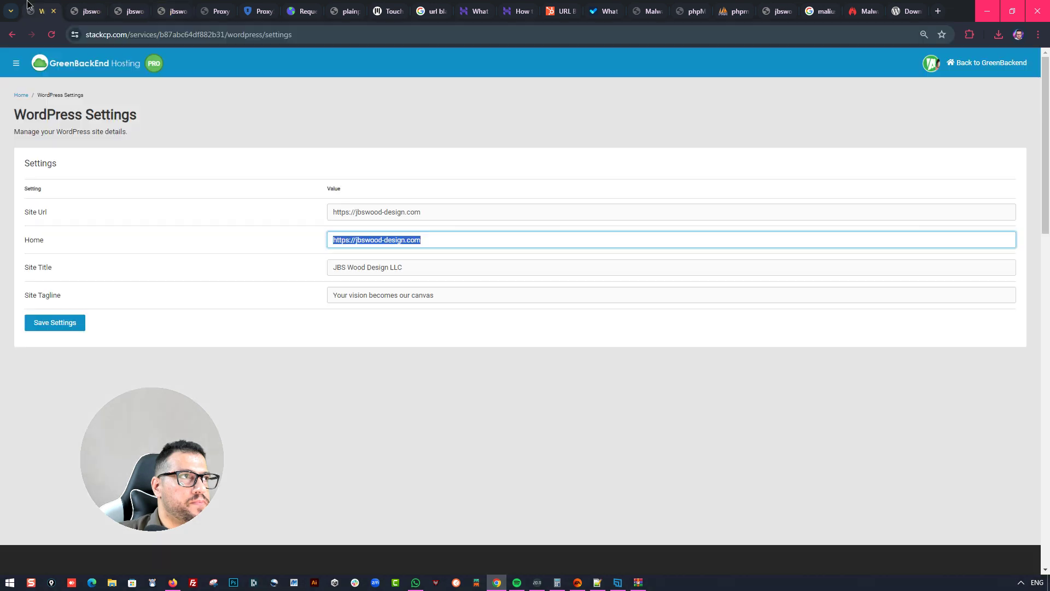
pyautogui.click(21, 95)
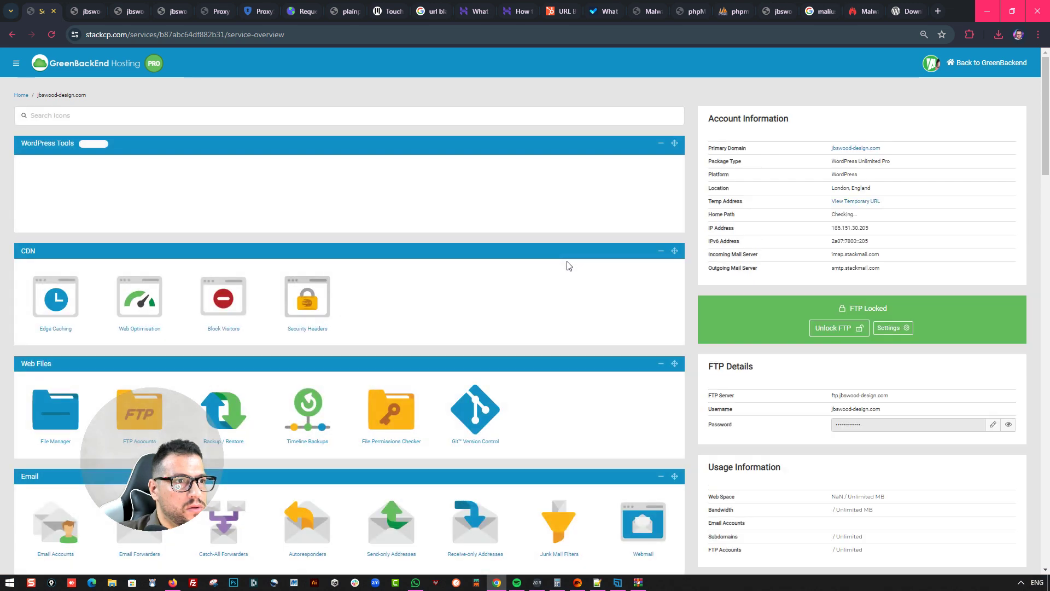
pyautogui.scroll(-1, 198, 301)
pyautogui.scroll(-1, 198, 302)
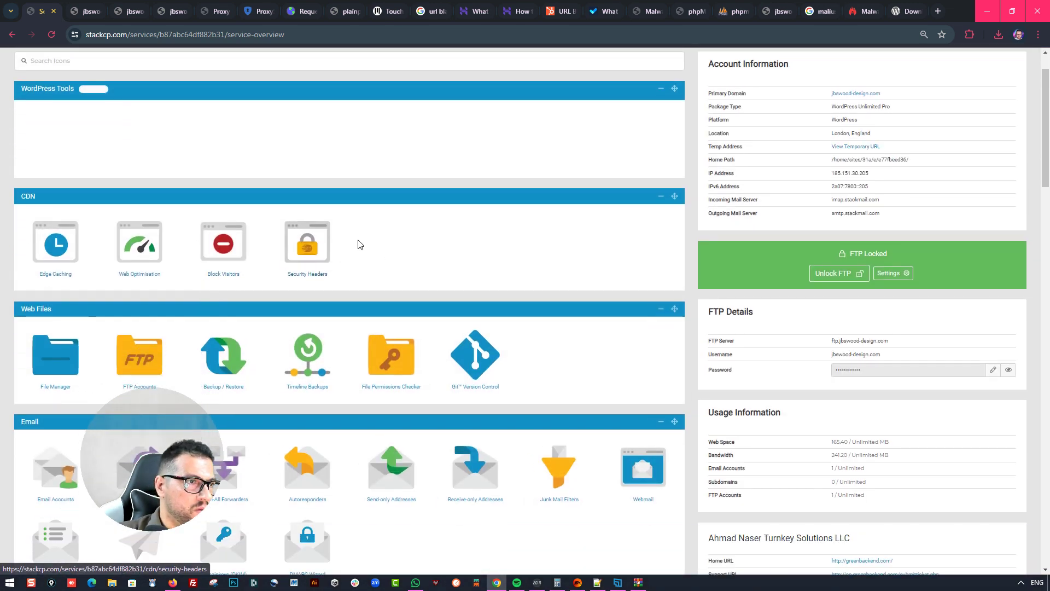
pyautogui.click(325, 244)
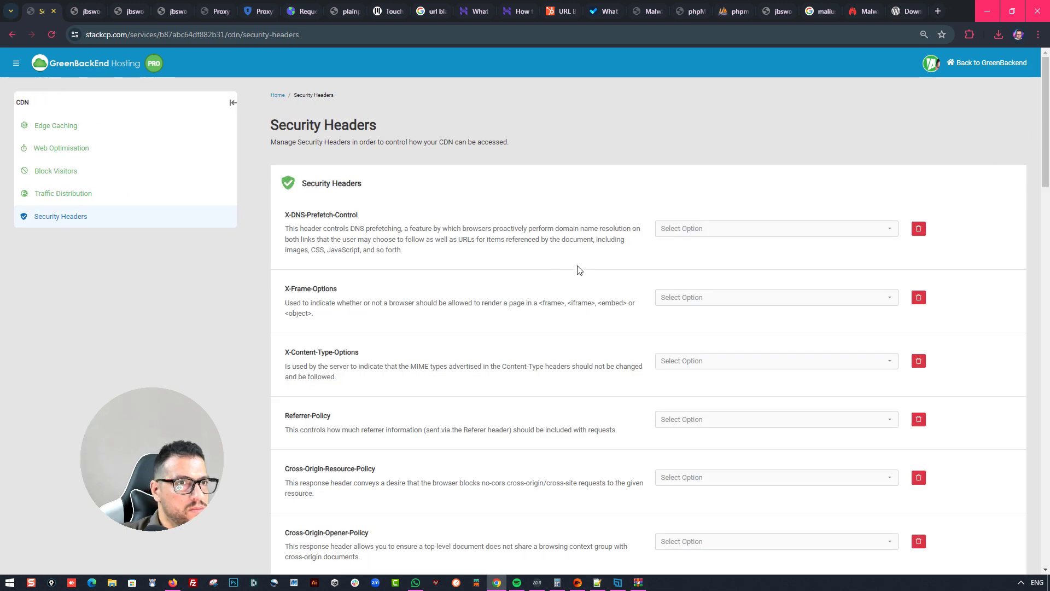
pyautogui.scroll(-12, 475, 263)
pyautogui.scroll(-3, 566, 372)
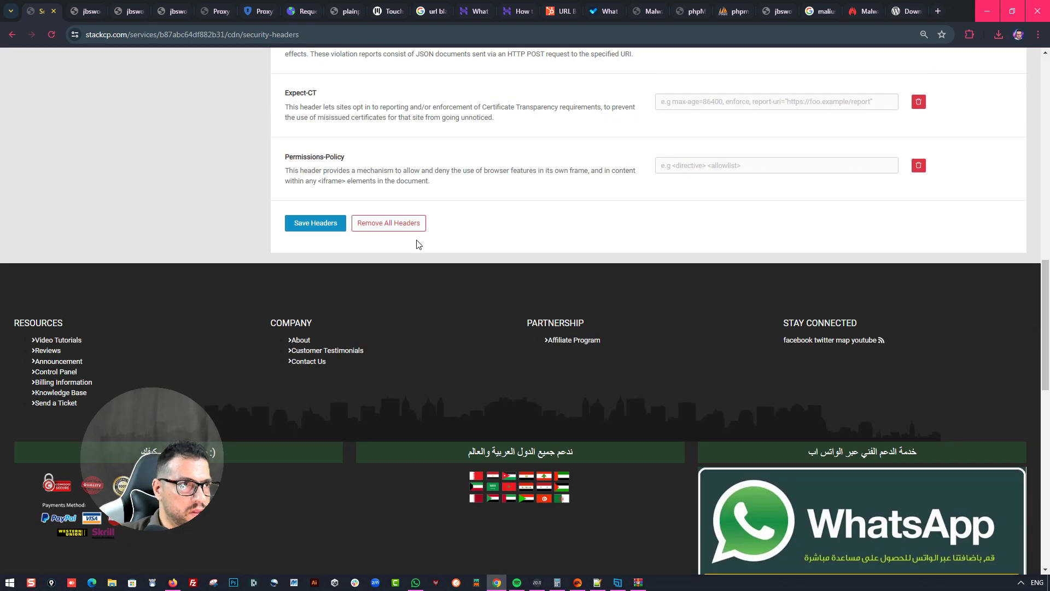
pyautogui.click(391, 227)
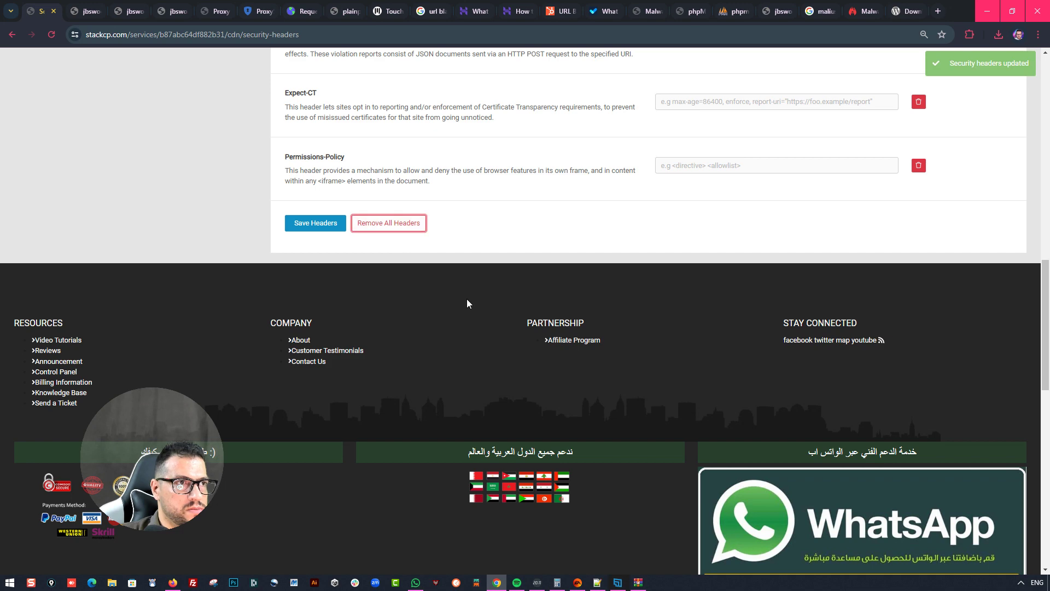
pyautogui.click(323, 224)
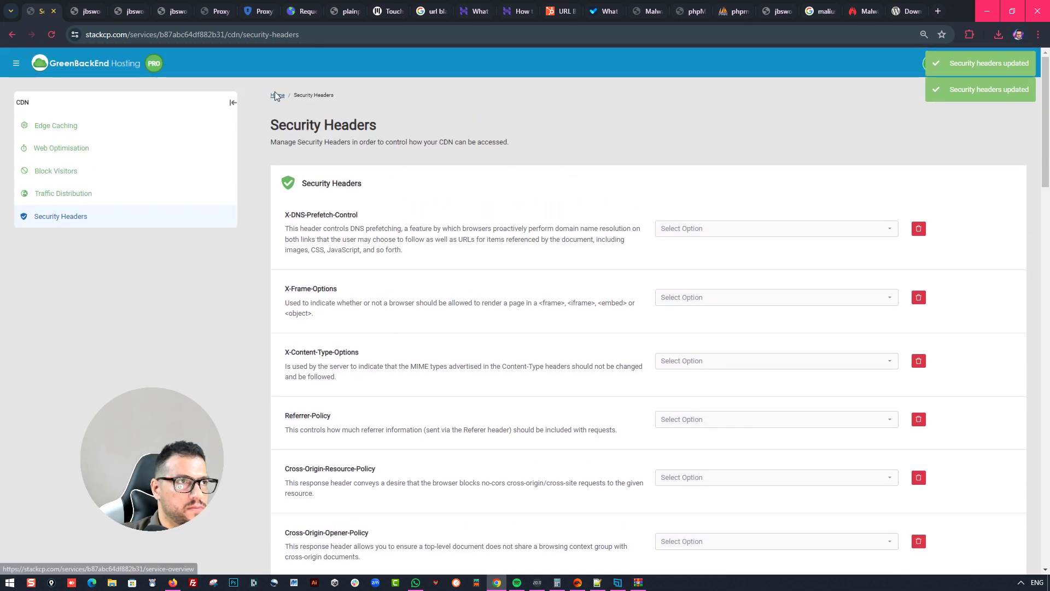
# Activate Development Mode in the site's CDN Edge Caching settings
pyautogui.click(275, 95)
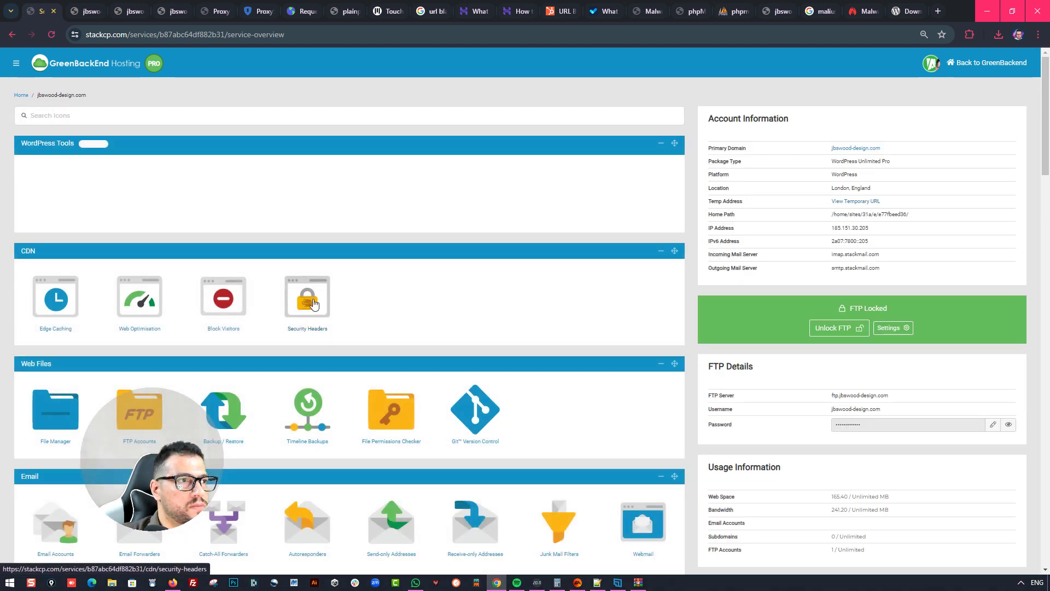
pyautogui.click(70, 304)
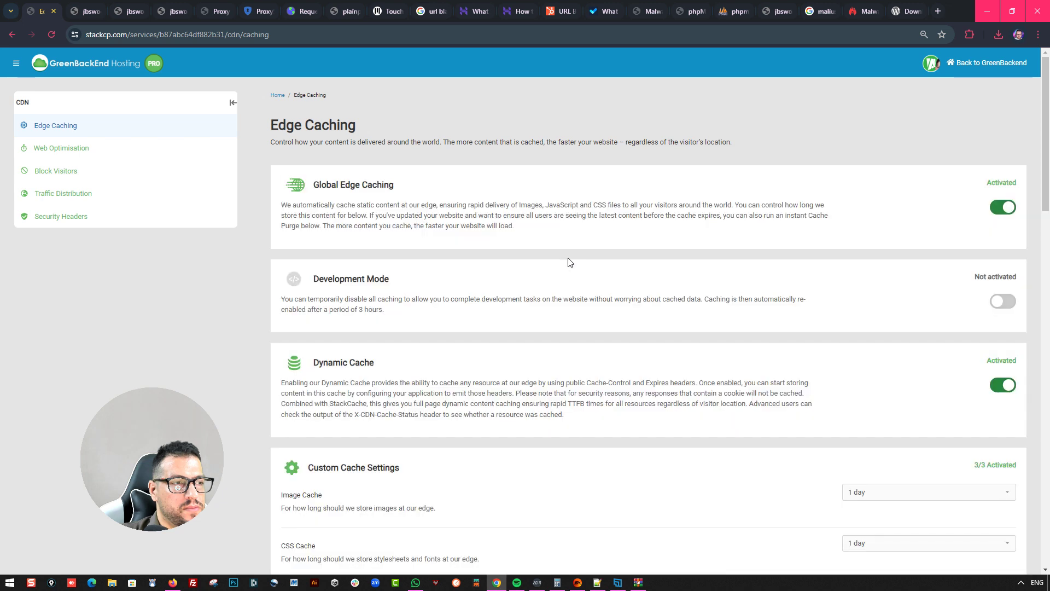
pyautogui.scroll(-2, 805, 271)
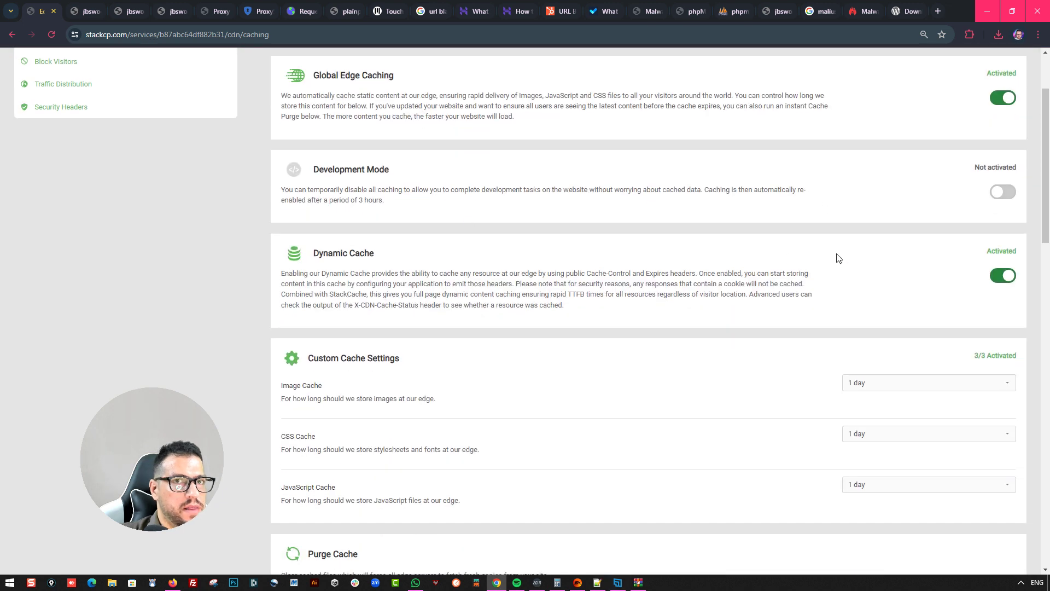
pyautogui.click(1001, 192)
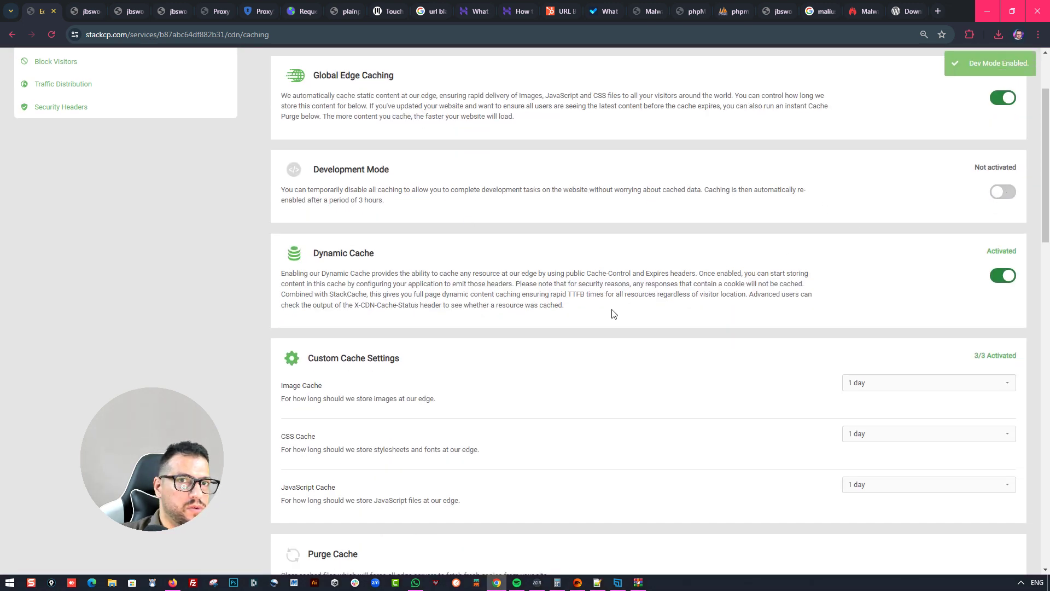
# Purge everything from the site's CDN cache
pyautogui.scroll(-5, 543, 347)
pyautogui.scroll(-7, 529, 461)
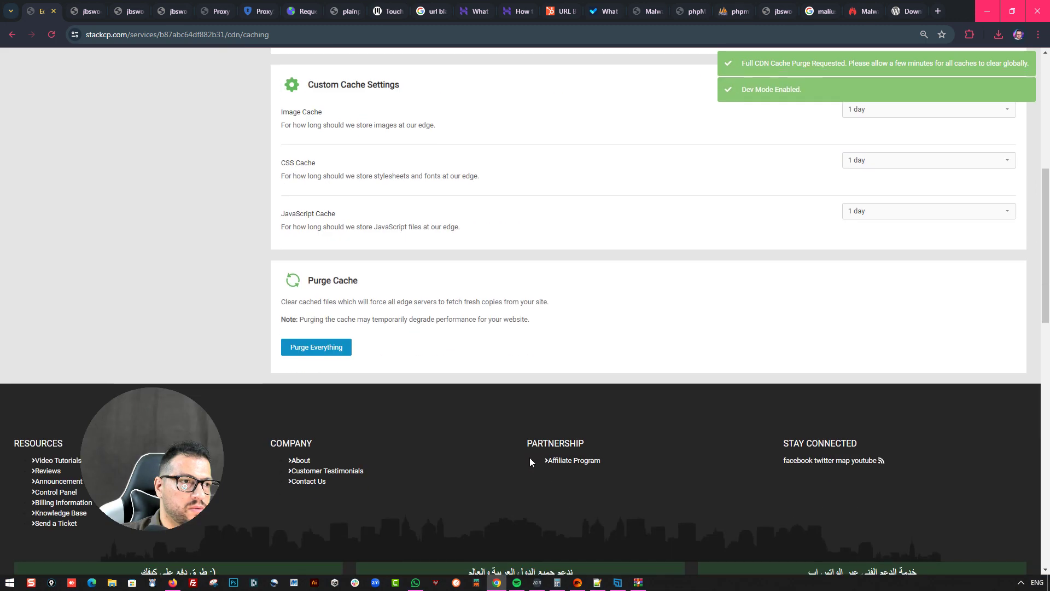
pyautogui.click(329, 354)
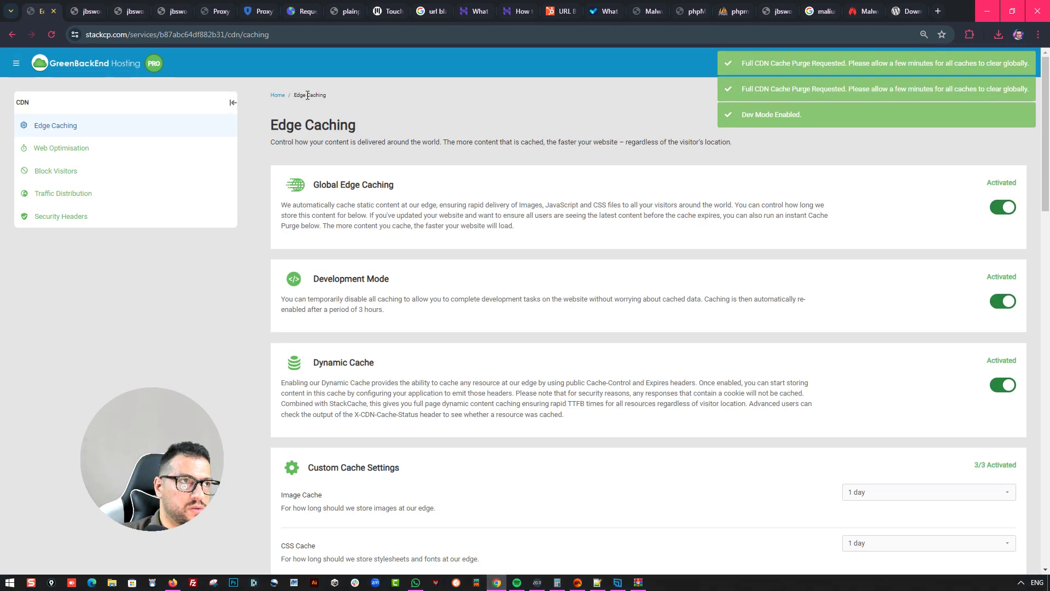
# Open the site's primary domain from the hosting service overview and copy its address
pyautogui.click(278, 95)
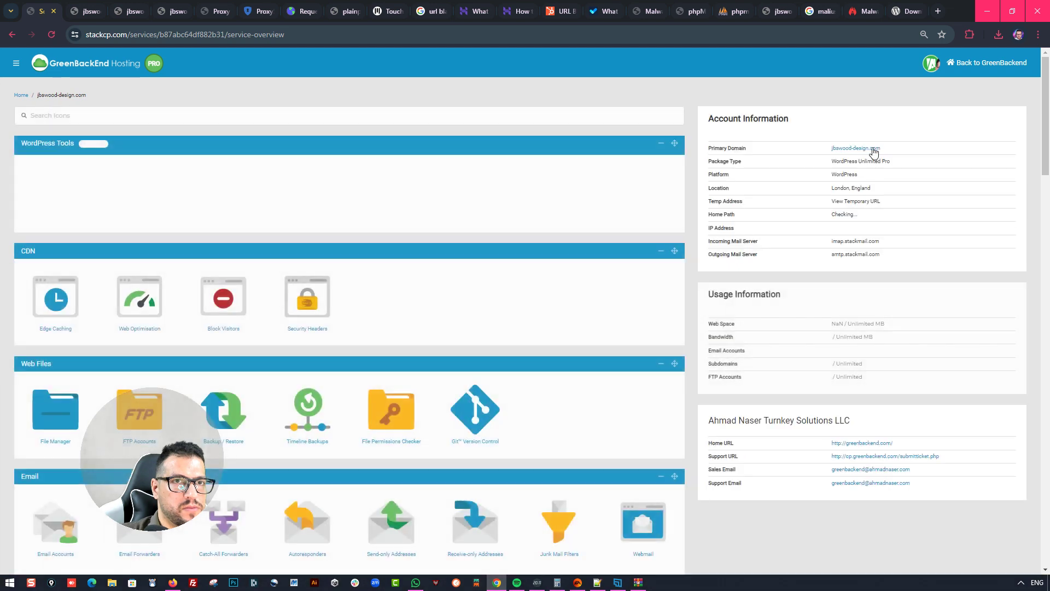
pyautogui.click(873, 148)
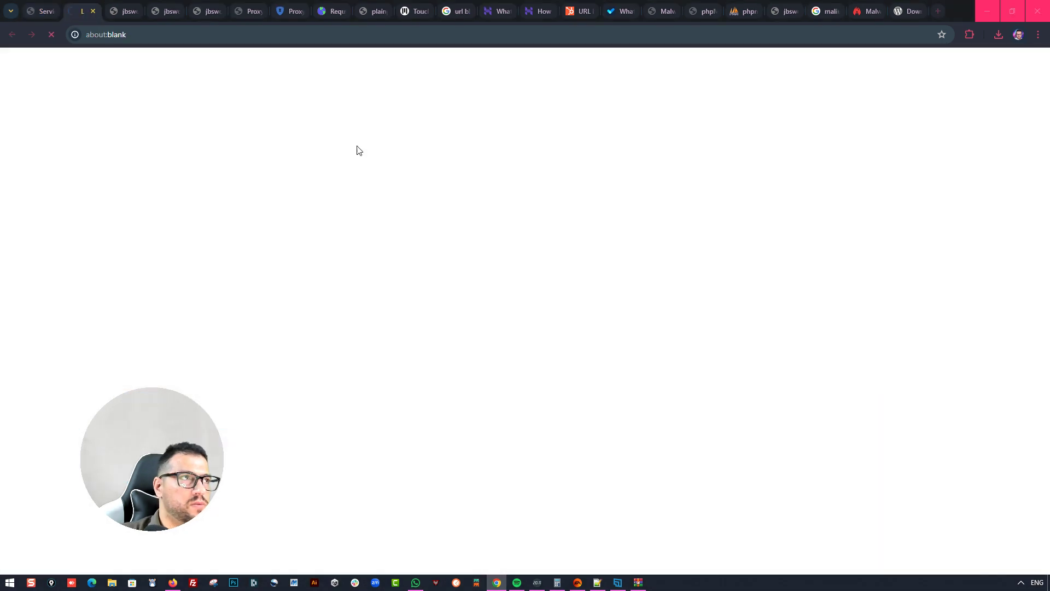
pyautogui.click(186, 36)
pyautogui.hotkey('ctrl', 'c')
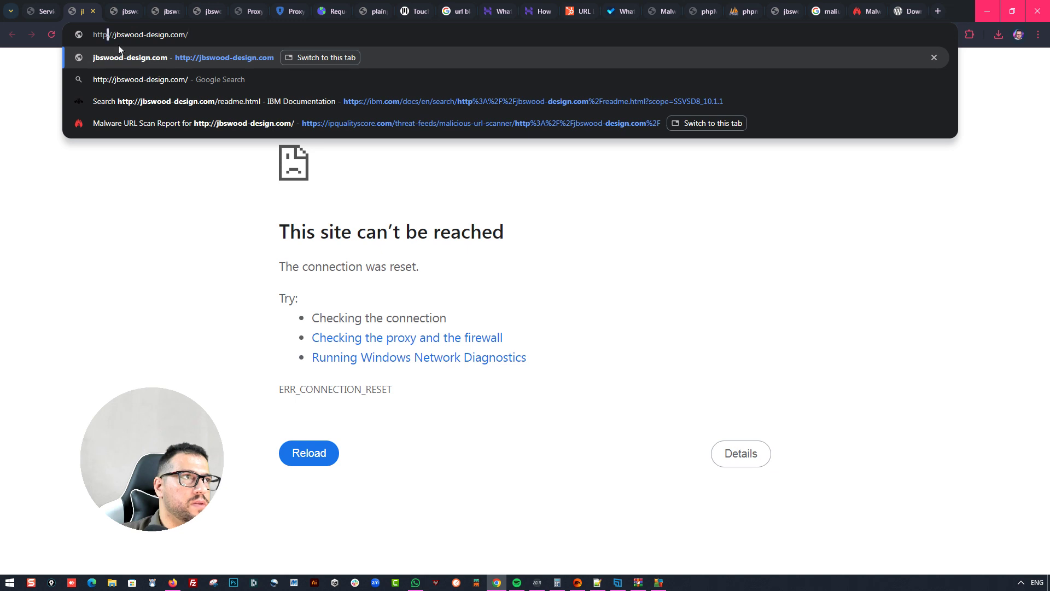
pyautogui.press('BackSpace')
pyautogui.write('s')
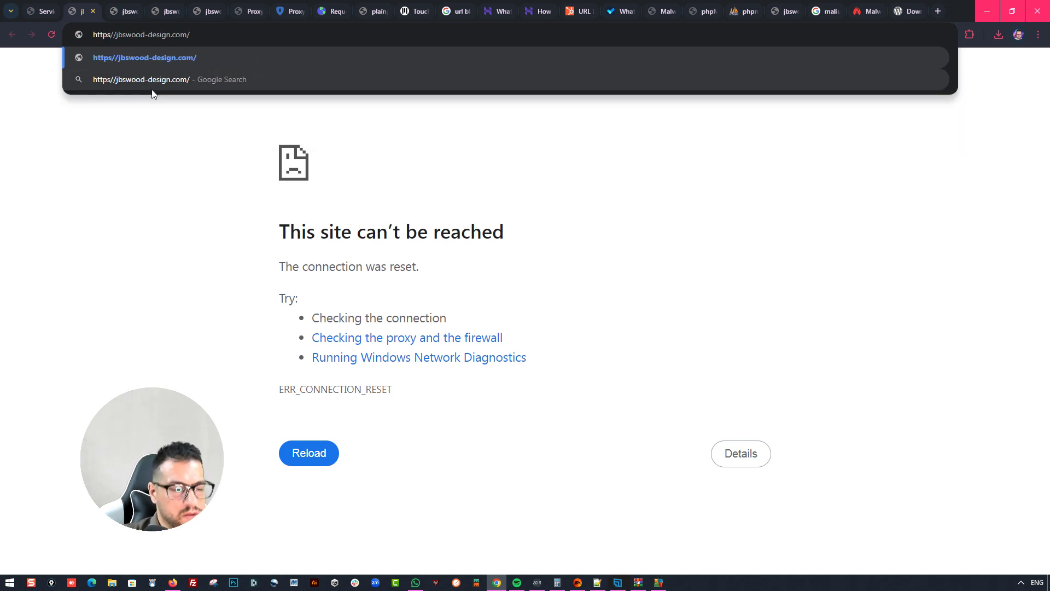
pyautogui.write('/l')
pyautogui.press('BackSpace')
pyautogui.write('/')
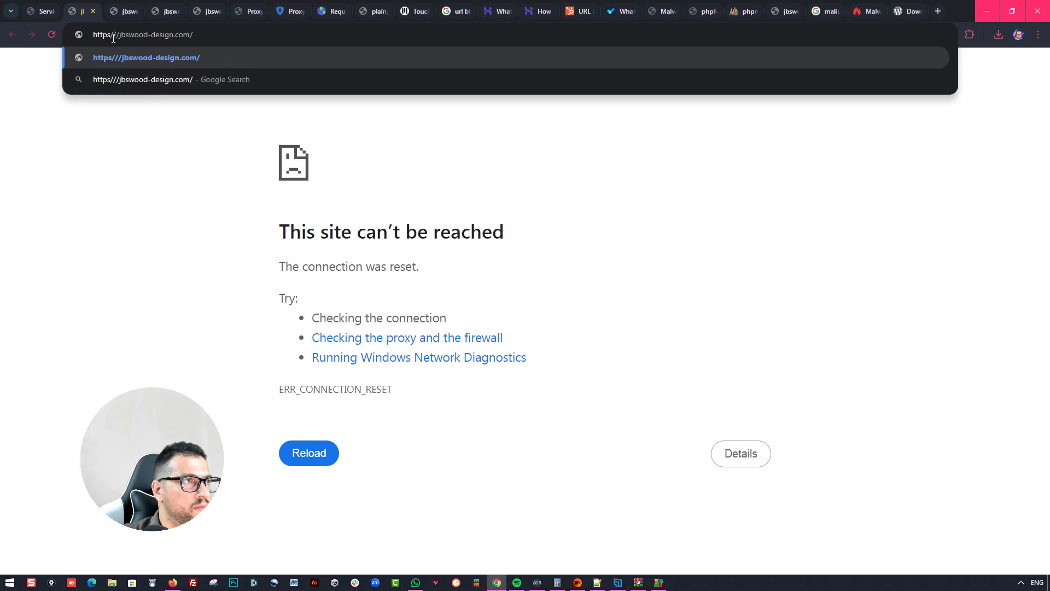
pyautogui.write(':')
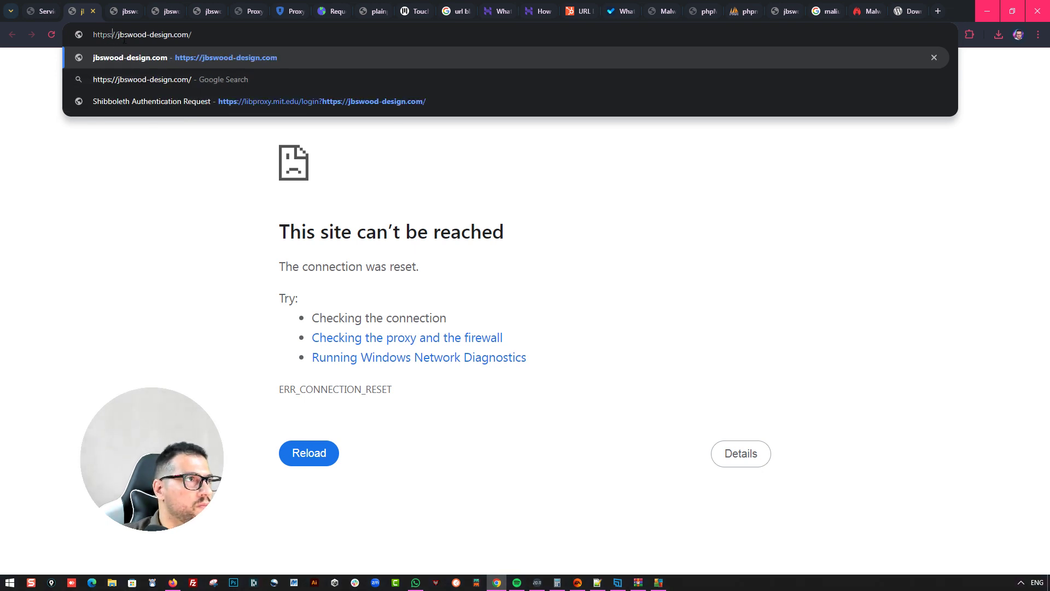
pyautogui.press('Return')
pyautogui.click(677, 185)
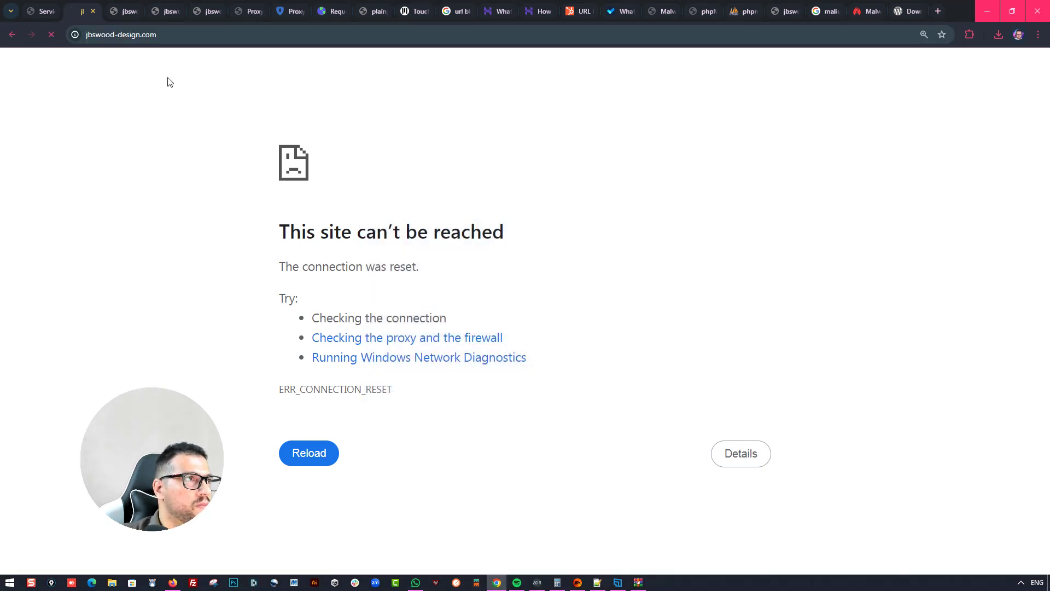
pyautogui.click(170, 38)
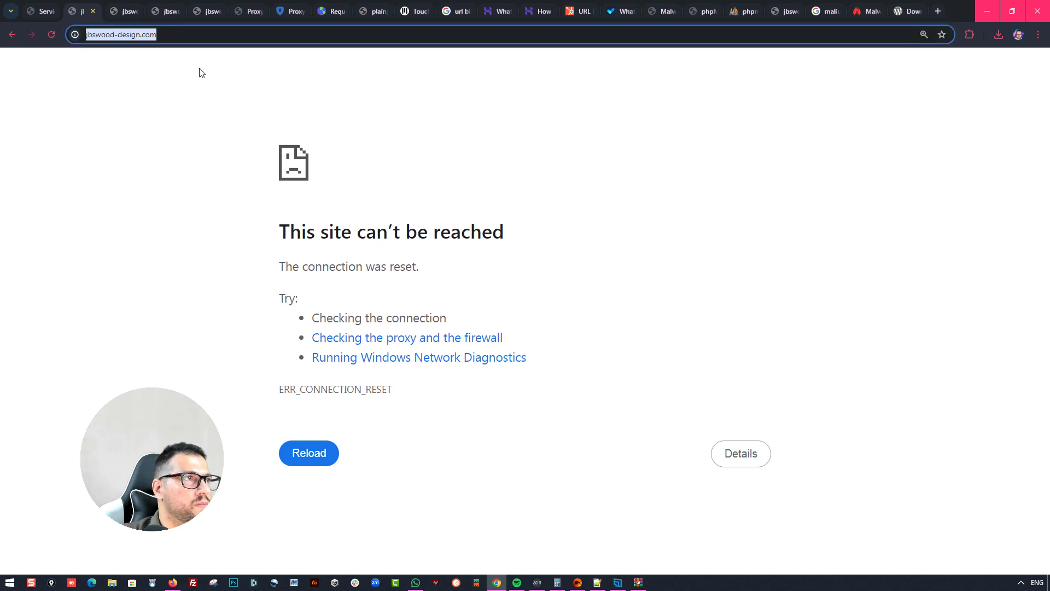
# Reload the copied site address, then open the site's WordPress Admin from the hosting service overview
pyautogui.hotkey('ctrl', 'v')
pyautogui.press('Return')
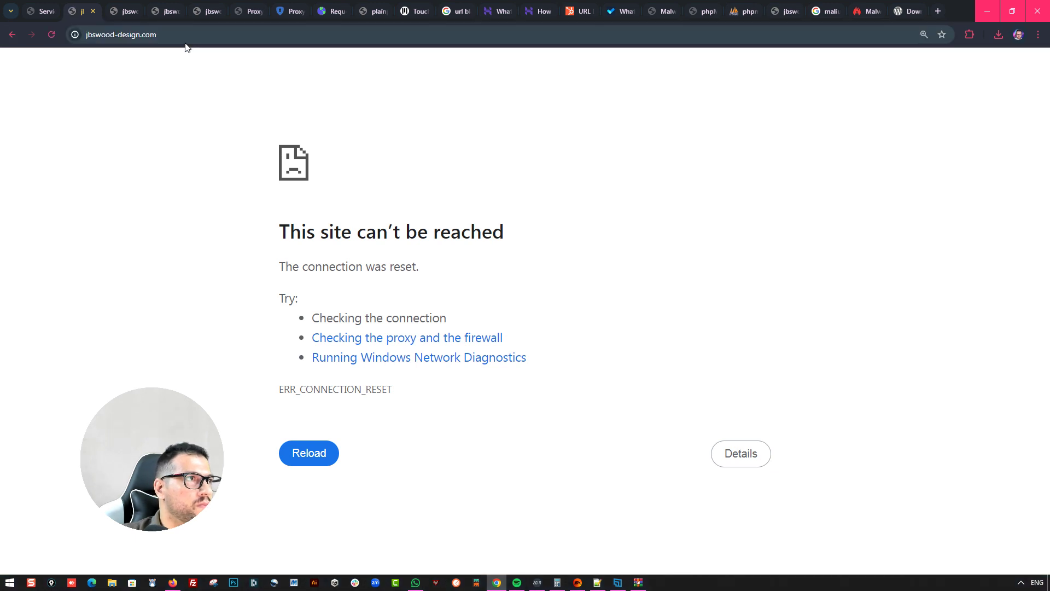
pyautogui.click(51, 10)
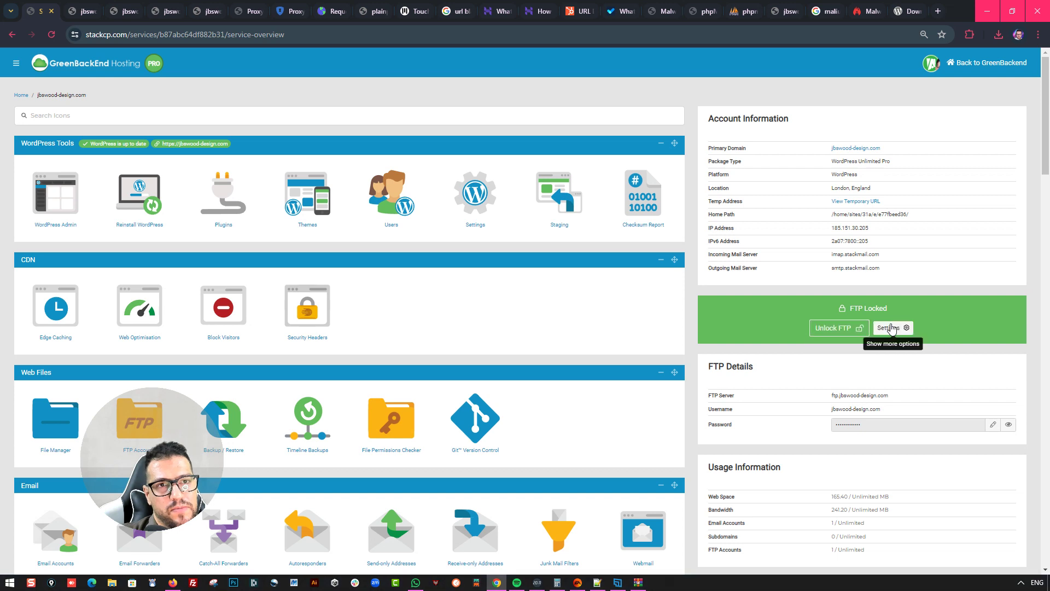
pyautogui.scroll(-1, 742, 385)
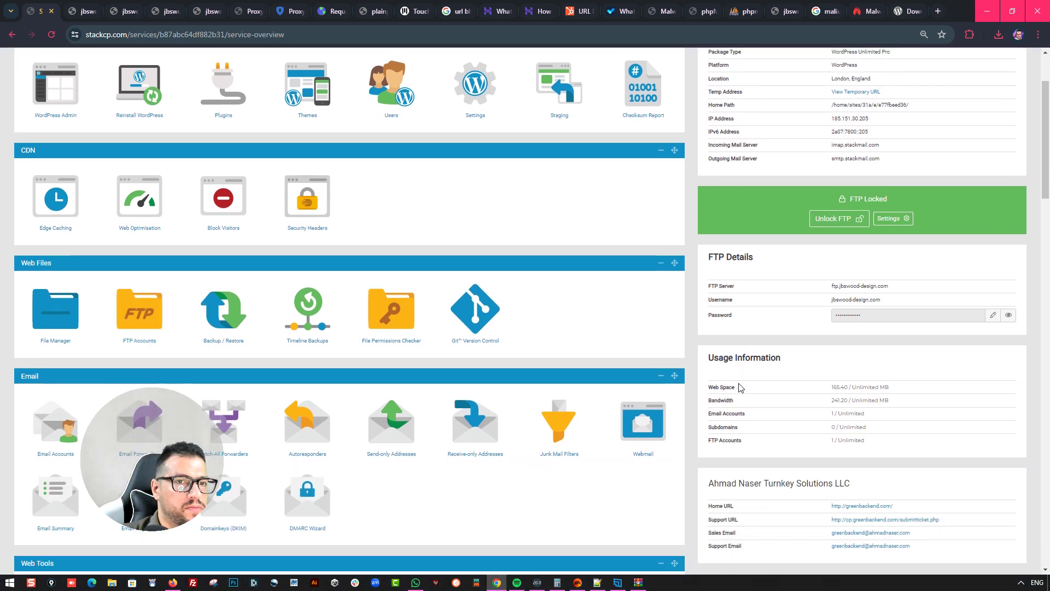
pyautogui.scroll(1, 328, 344)
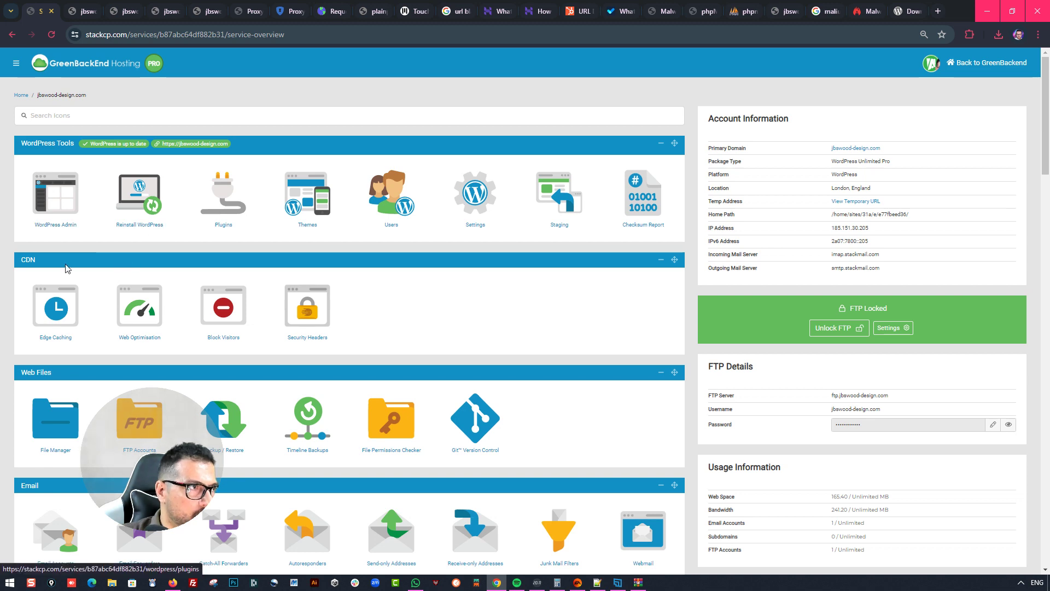
pyautogui.click(64, 192)
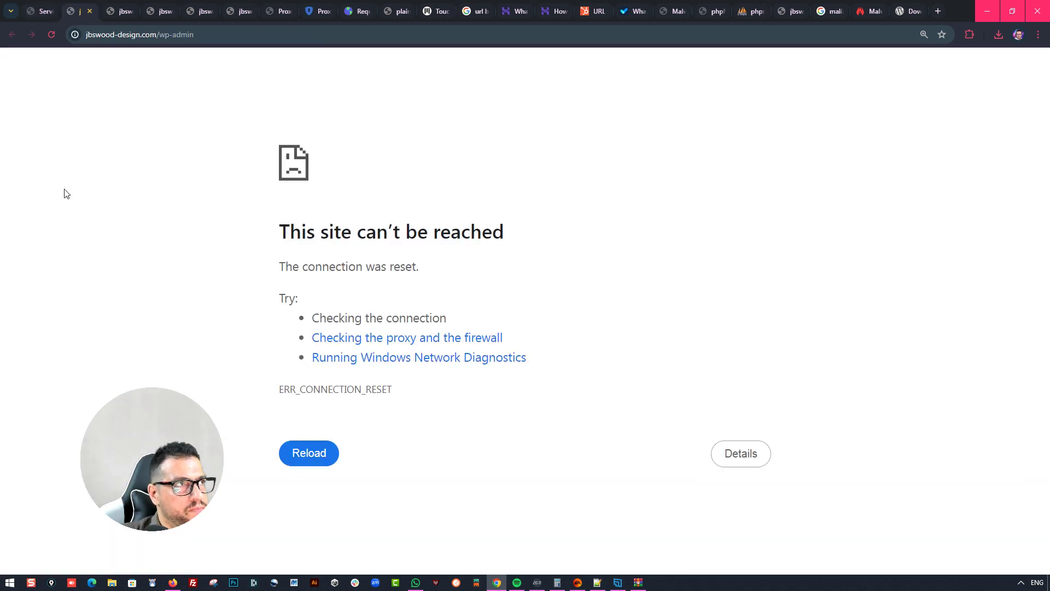
# Delete the Maintenance plugin from the site's WordPress Plugins in the hosting control panel
pyautogui.click(41, 11)
pyautogui.click(236, 207)
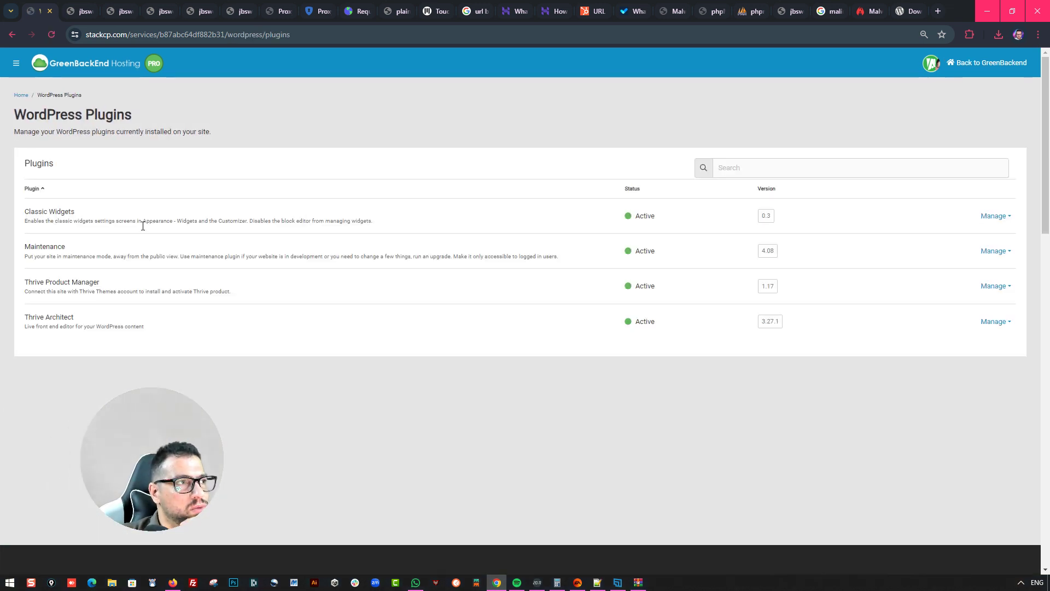
pyautogui.moveTo(35, 211); pyautogui.dragTo(83, 215)
pyautogui.moveTo(40, 246); pyautogui.dragTo(78, 249)
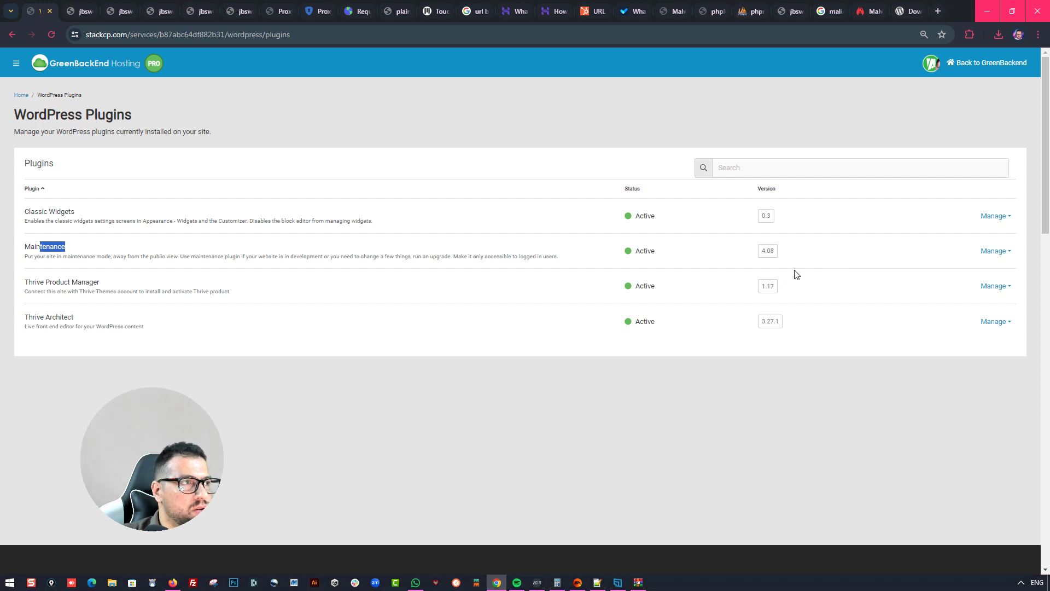
pyautogui.click(994, 251)
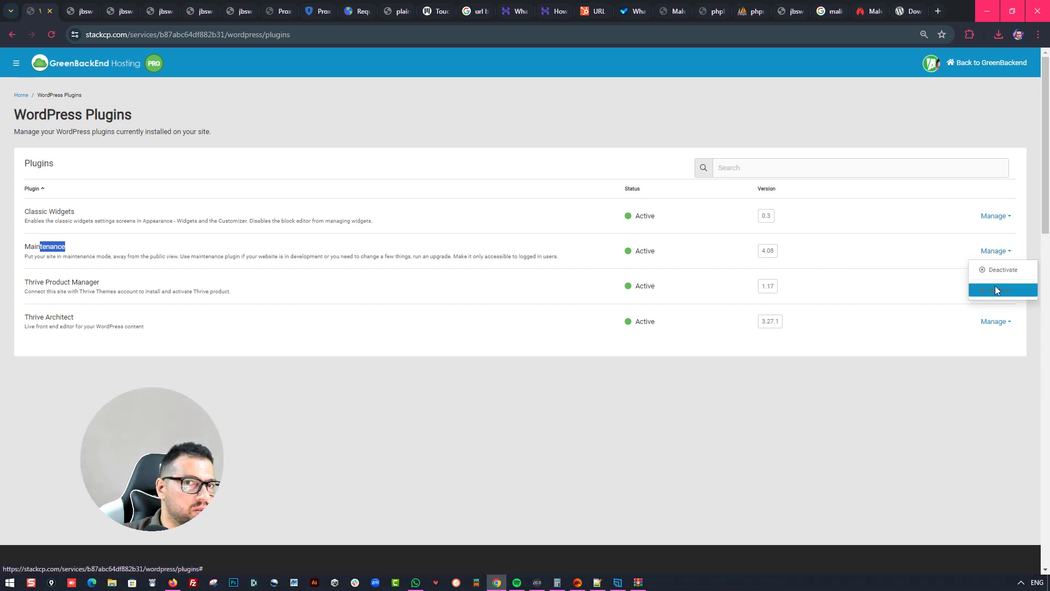
pyautogui.click(989, 288)
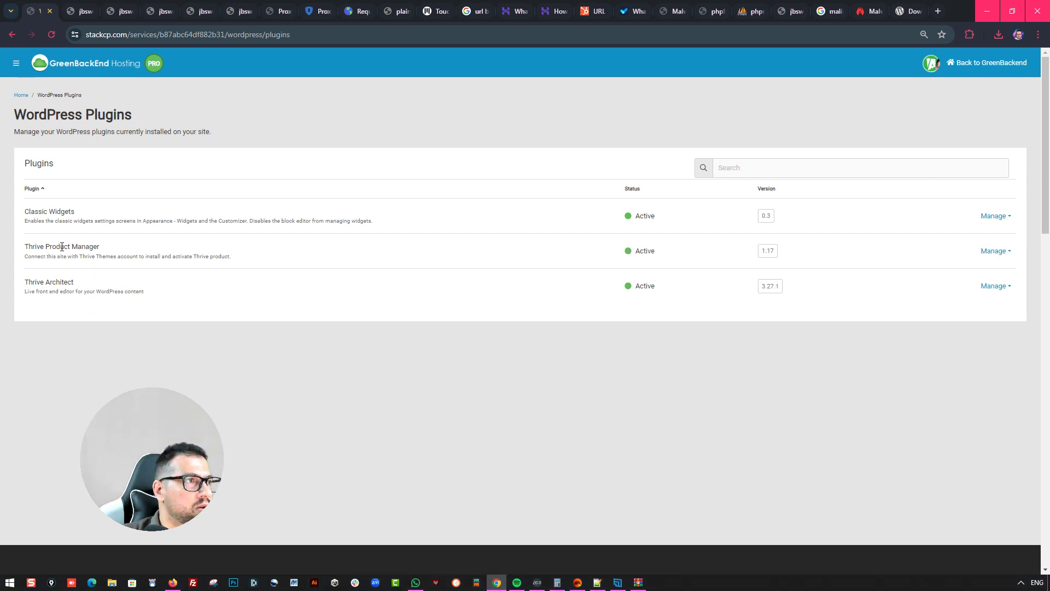
# Return to the hosting service overview and test the site through its primary domain link
pyautogui.click(22, 96)
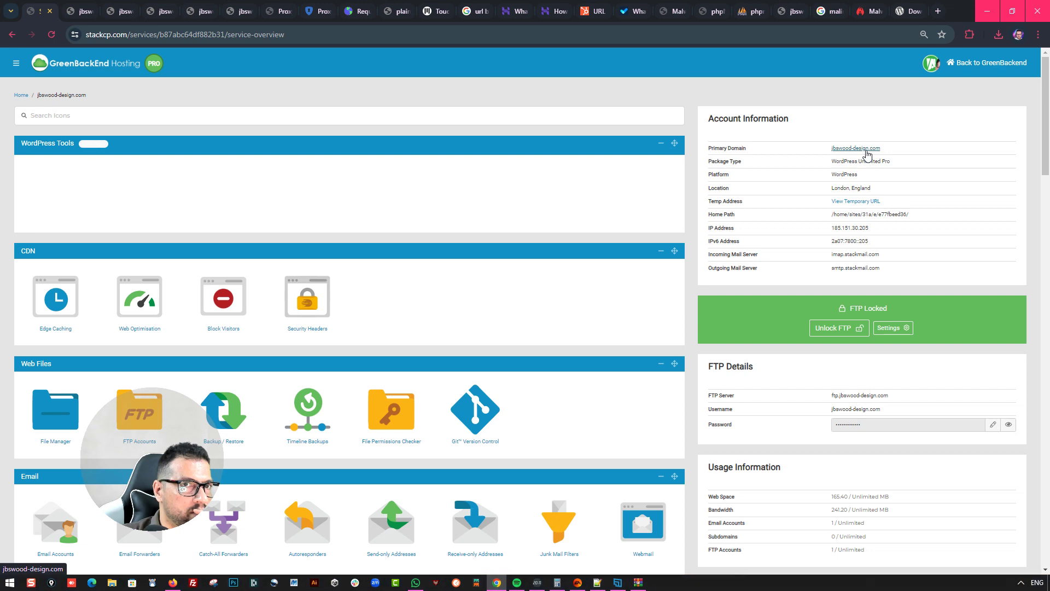
pyautogui.click(867, 155)
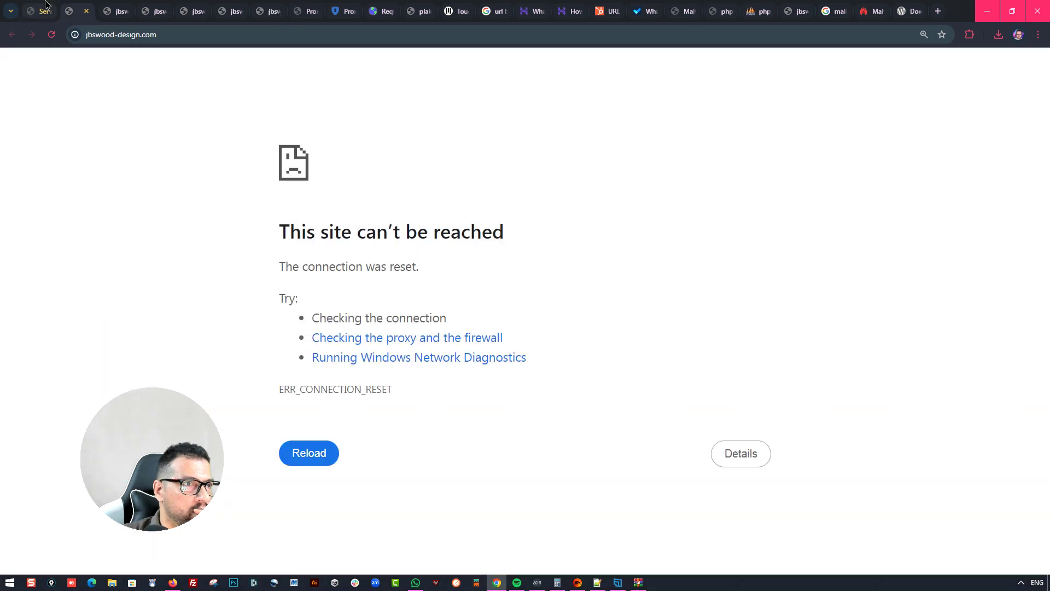
pyautogui.click(46, 5)
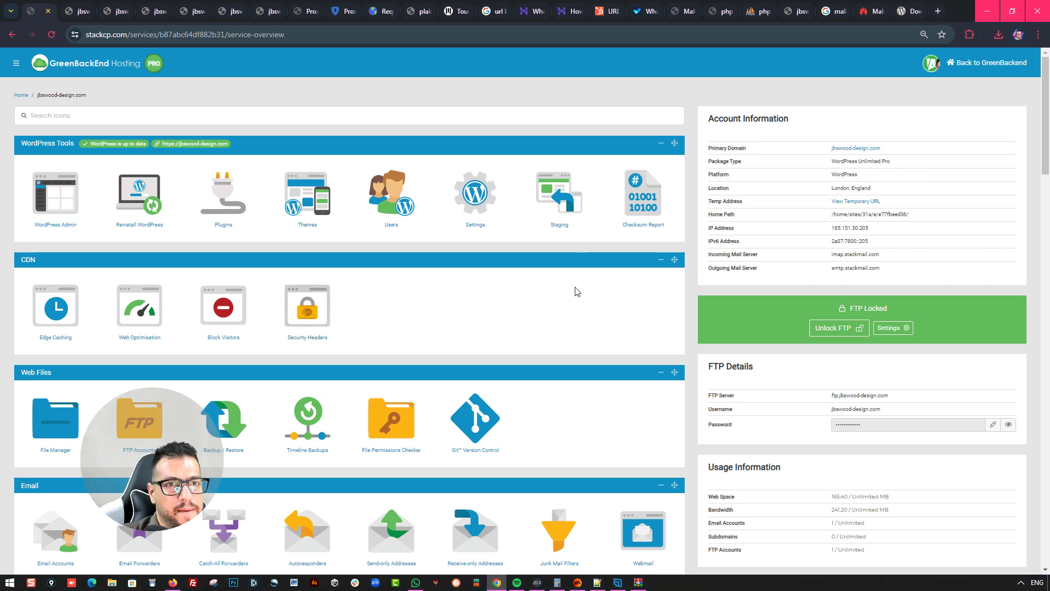
# View the WordPress Staging page, then retest the primary domain from the hosting service overview
pyautogui.click(572, 198)
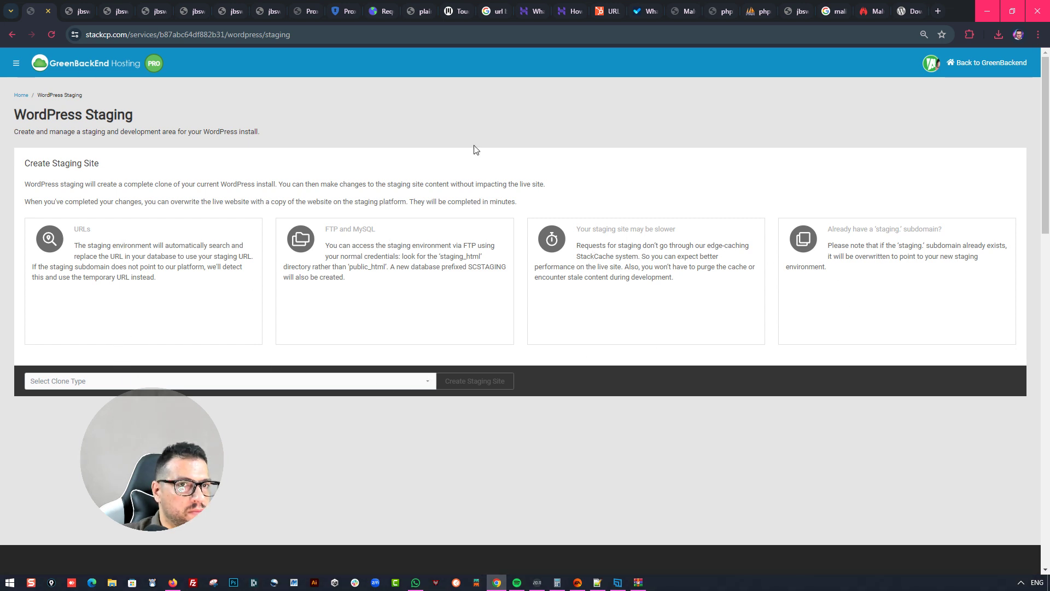
pyautogui.click(11, 34)
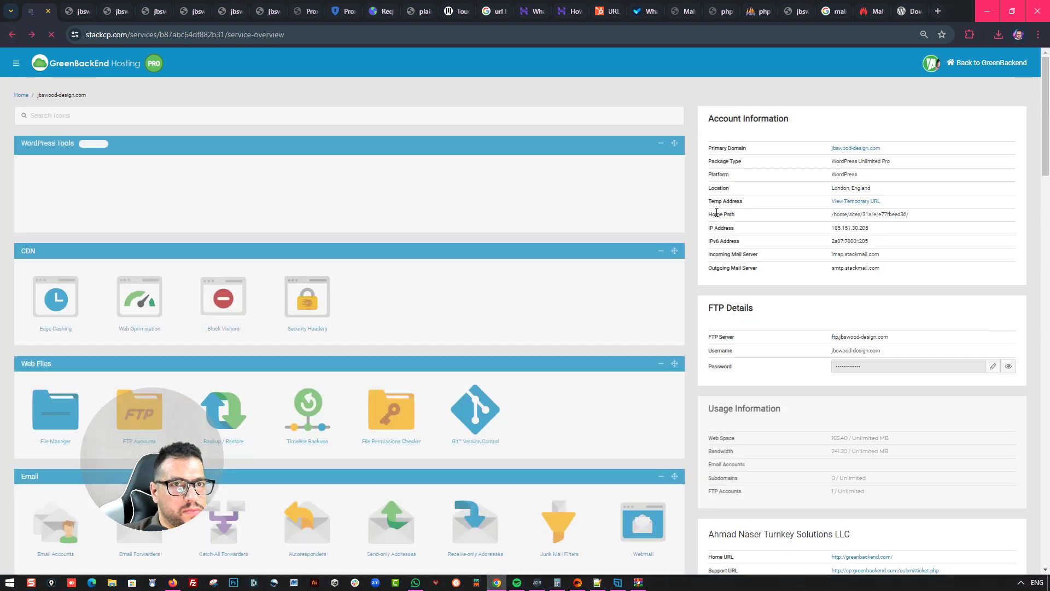
pyautogui.click(856, 148)
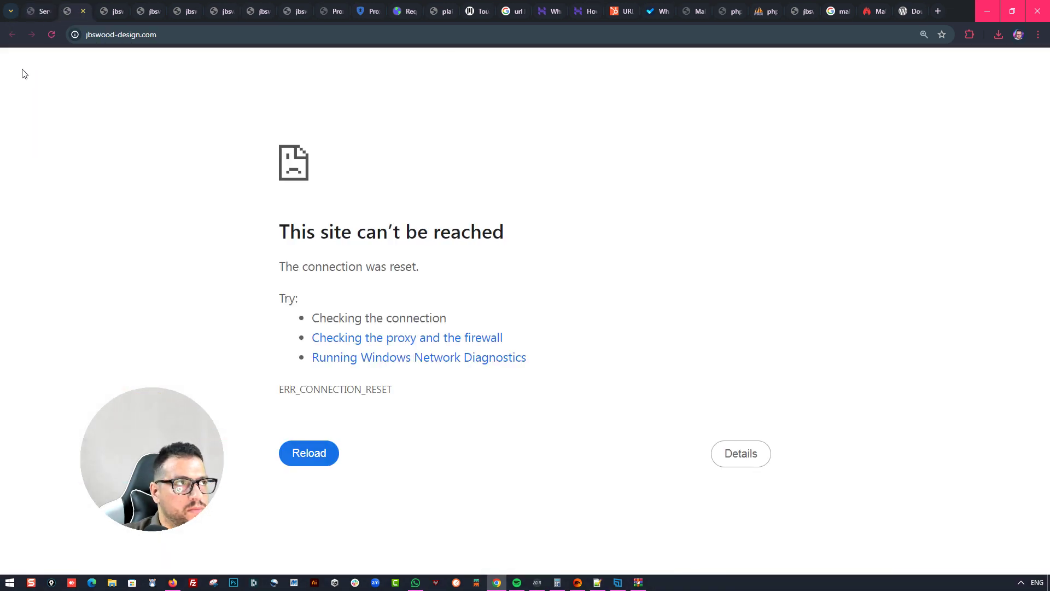
pyautogui.click(38, 5)
pyautogui.scroll(-1, 768, 377)
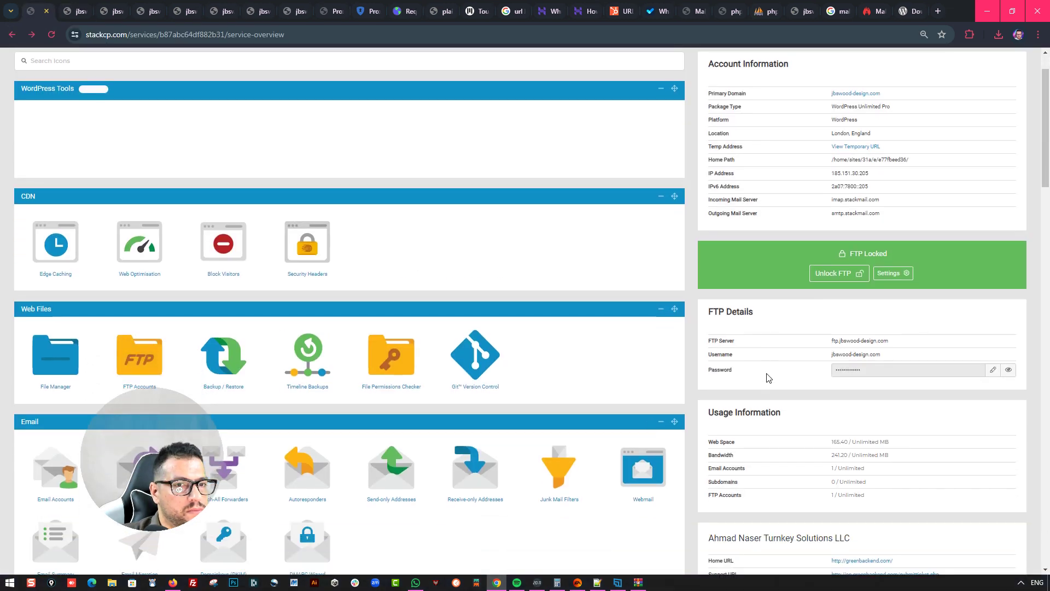
pyautogui.scroll(1, 715, 351)
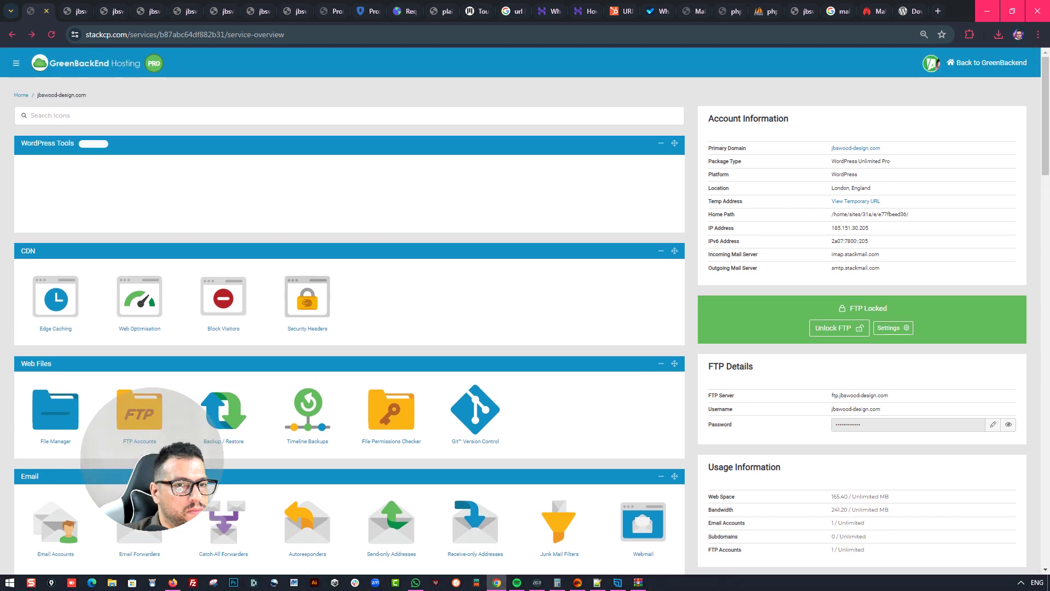
# Copy the site's domain name and check the A record propagation of jbswood-design.com on dnschecker.org
pyautogui.tripleClick(891, 411)
pyautogui.click(88, 12)
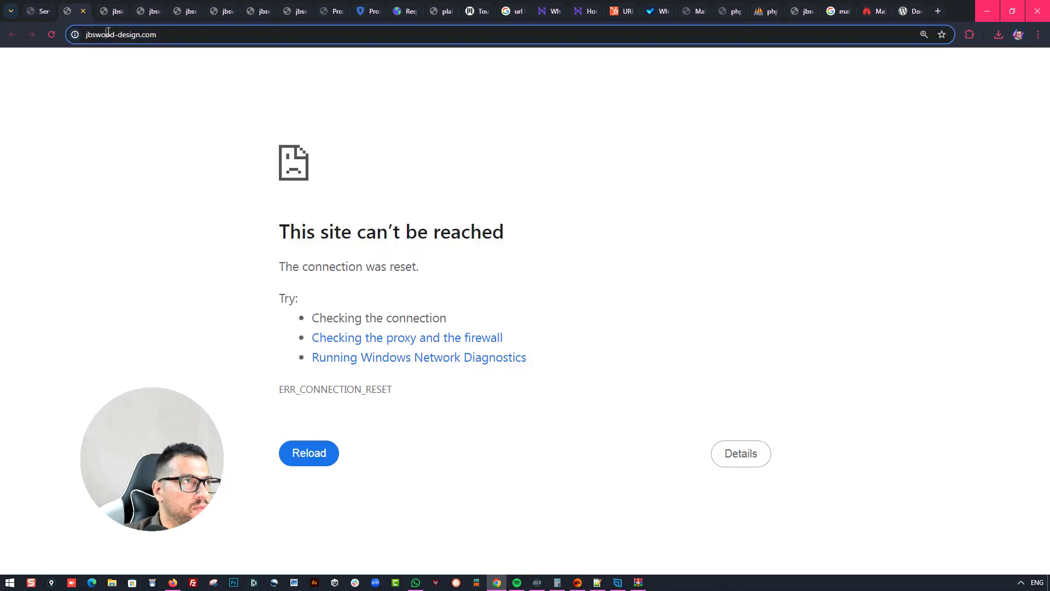
pyautogui.click(107, 31)
pyautogui.write('dns')
pyautogui.press('Return')
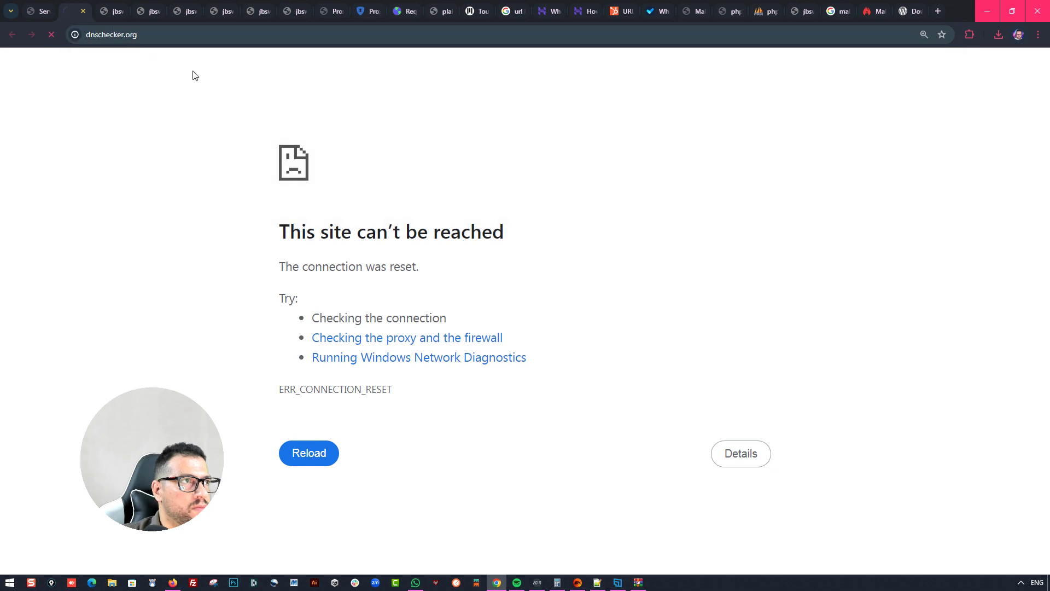
pyautogui.click(354, 186)
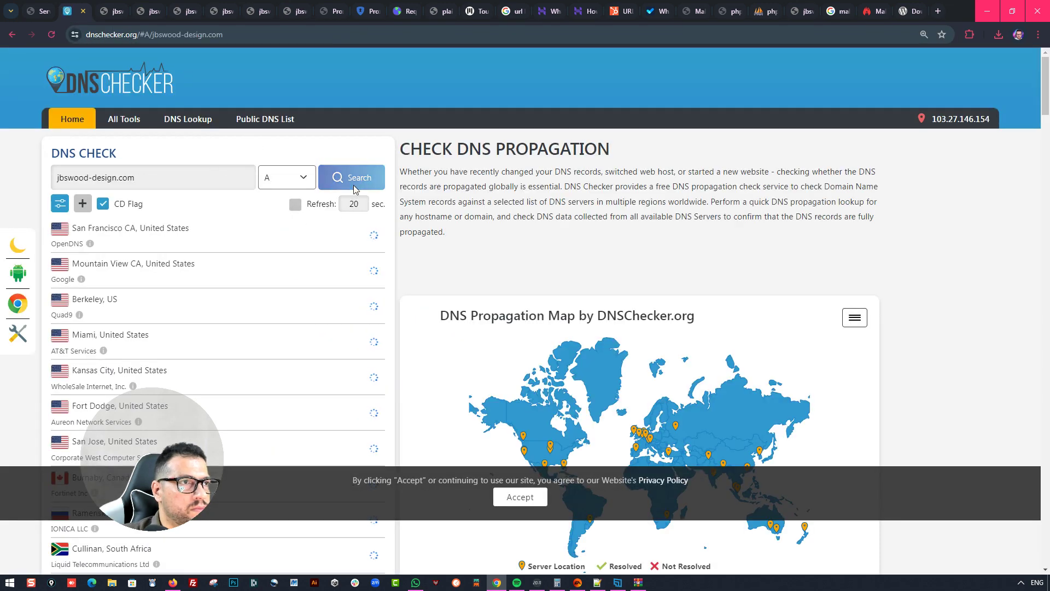
pyautogui.scroll(-4, 335, 262)
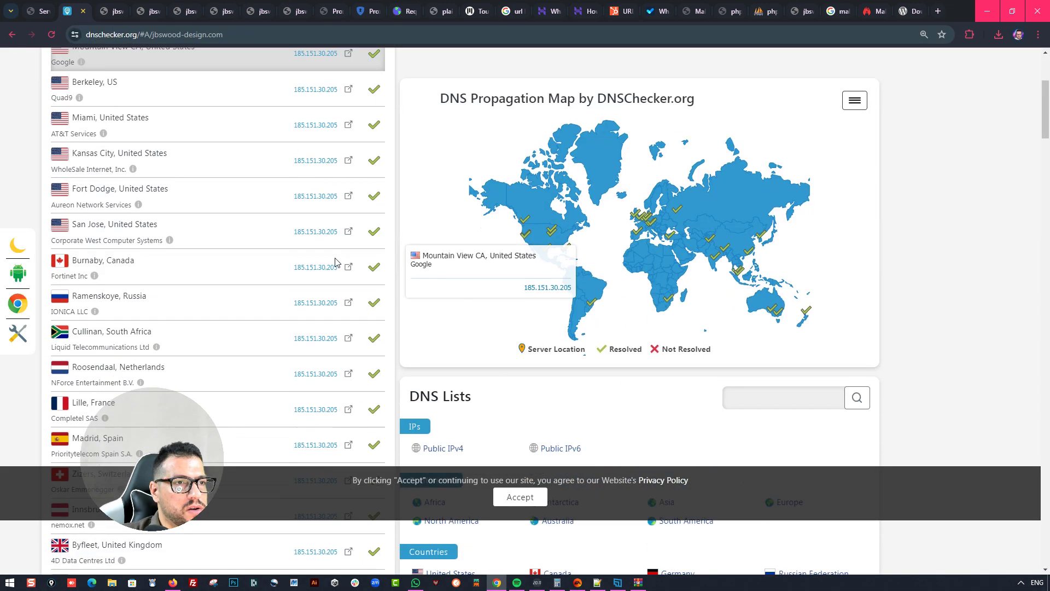
pyautogui.scroll(4, 495, 230)
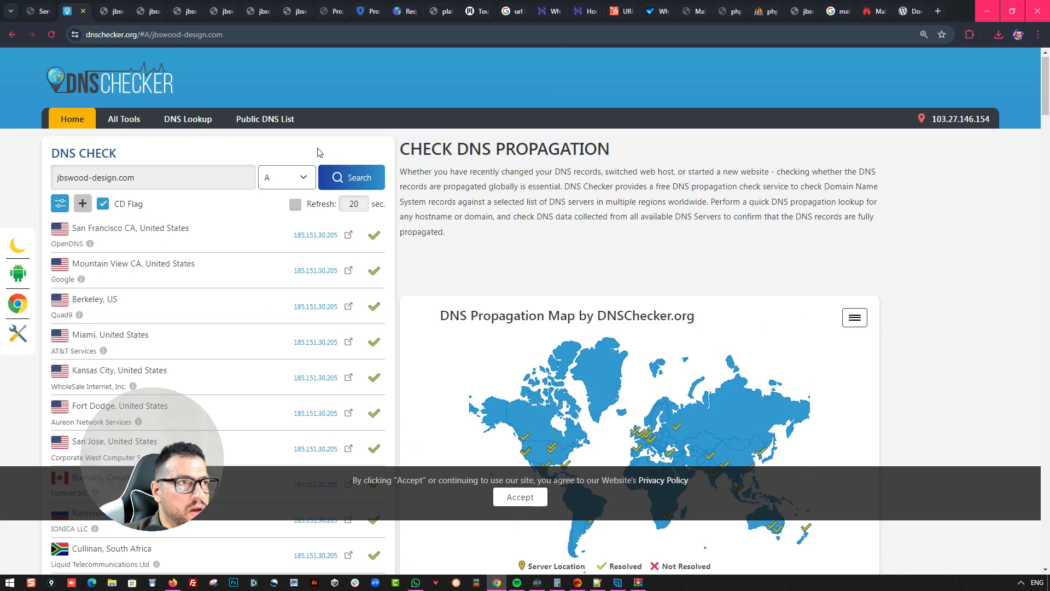
# Check the propagation of the domain's NS records
pyautogui.click(287, 177)
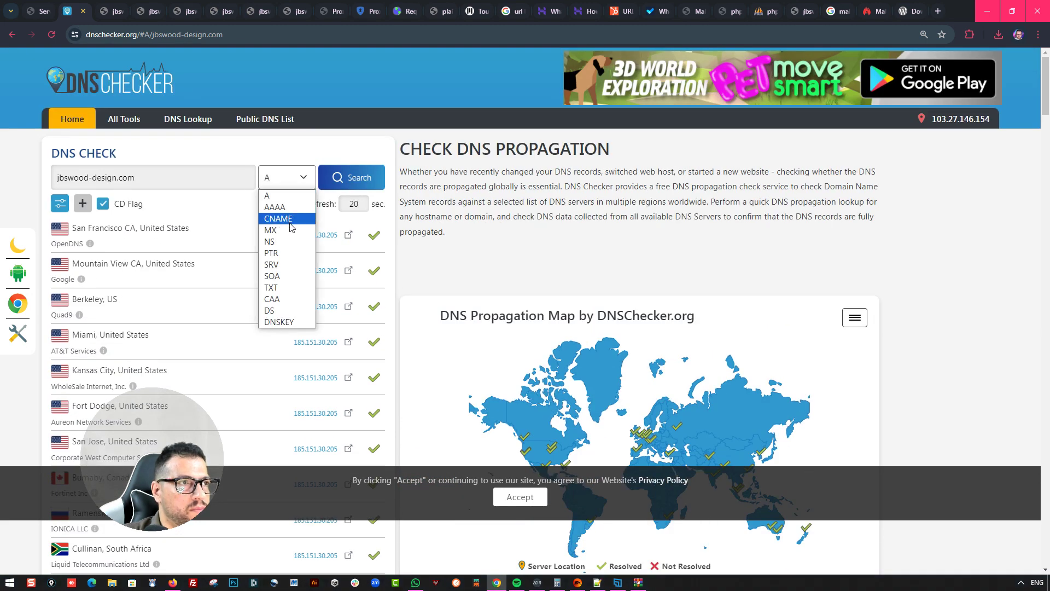
pyautogui.click(289, 241)
pyautogui.click(345, 177)
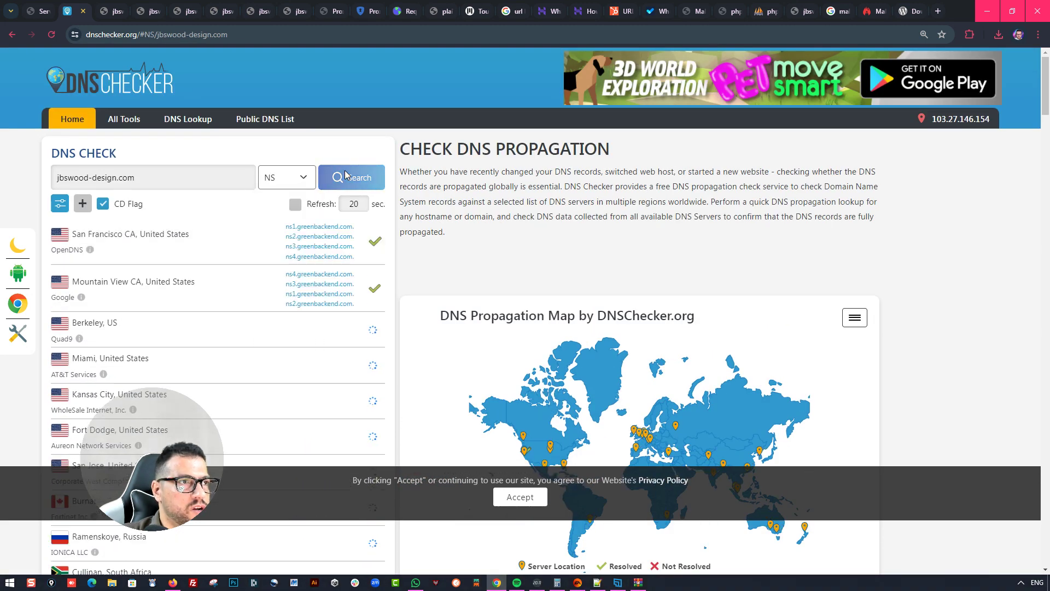
# Check the propagation of the domain's TXT records and select CNAME as the record type
pyautogui.click(287, 177)
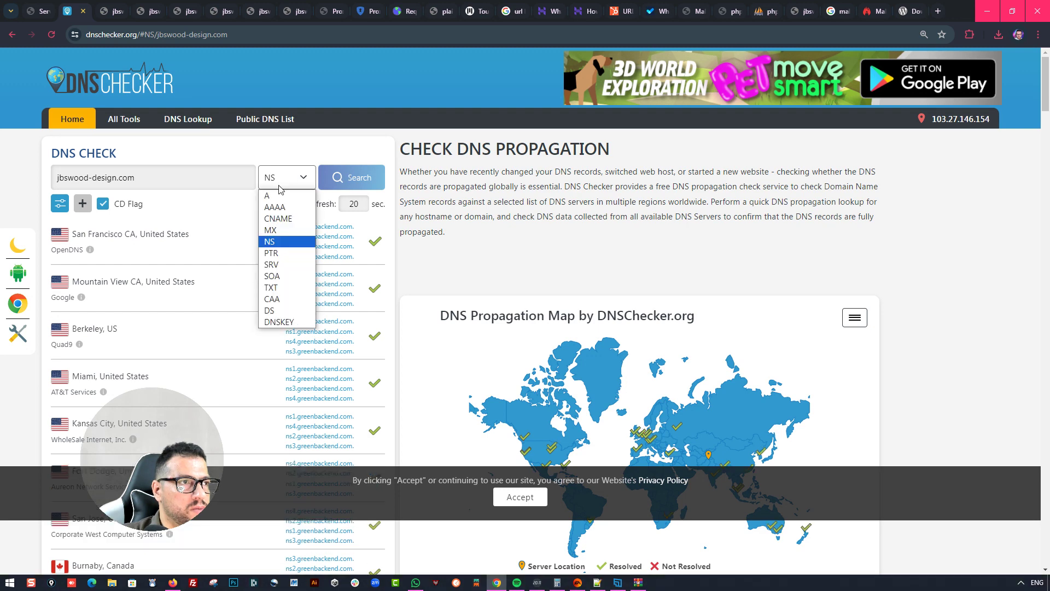
pyautogui.click(271, 287)
pyautogui.click(350, 180)
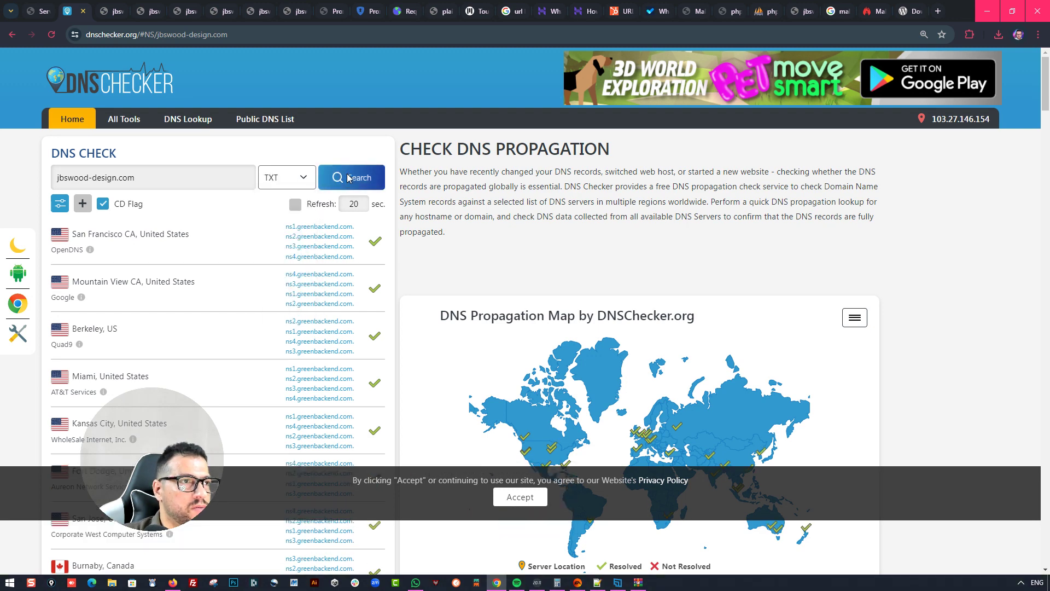
pyautogui.click(288, 172)
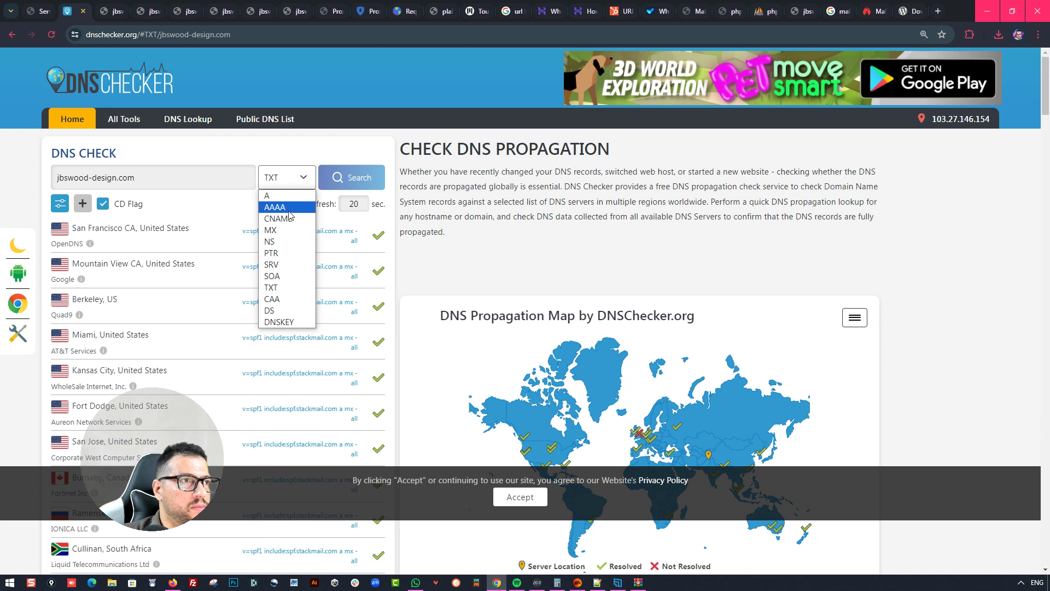
pyautogui.click(276, 219)
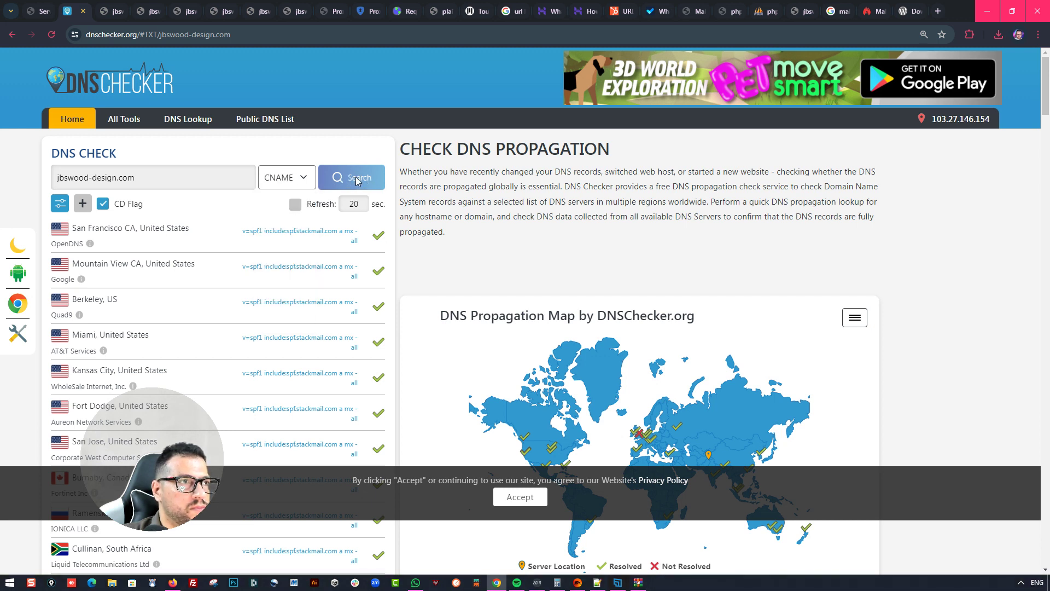
# Review the site's WordPress Settings in the hosting control panel and return to the service overview
pyautogui.click(37, 10)
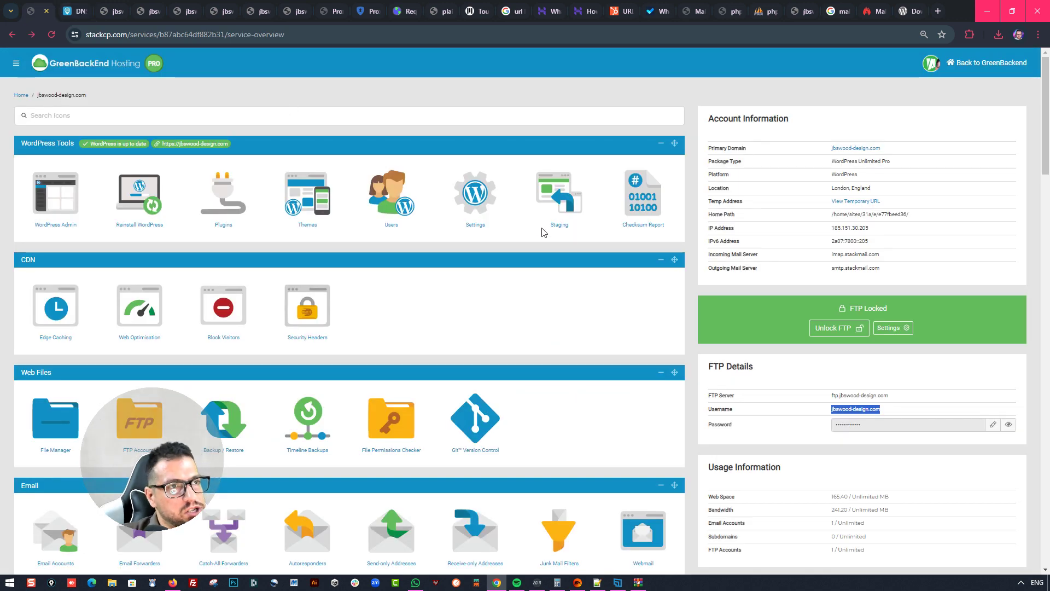
pyautogui.click(475, 202)
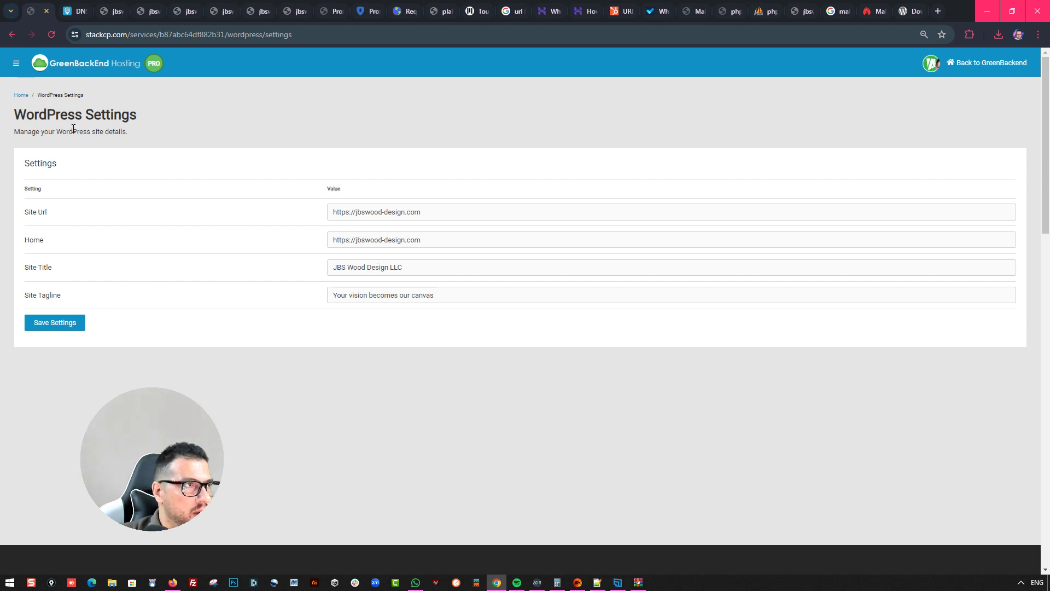
pyautogui.click(20, 95)
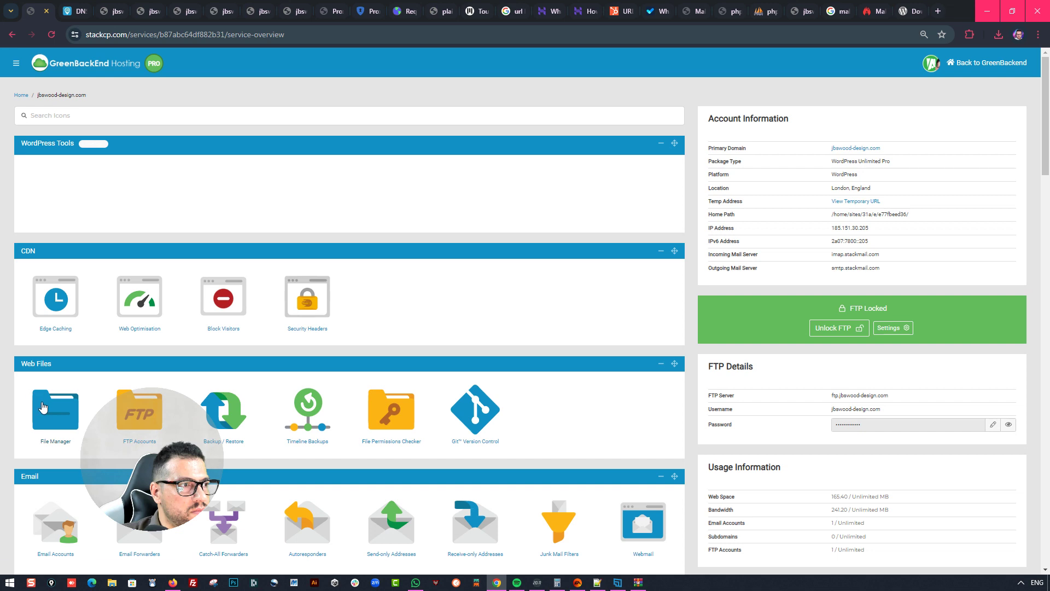
# Look through the hosting tools for jbswood-design.com, including the File Manager, and open the Access/Error Logs
pyautogui.click(42, 407)
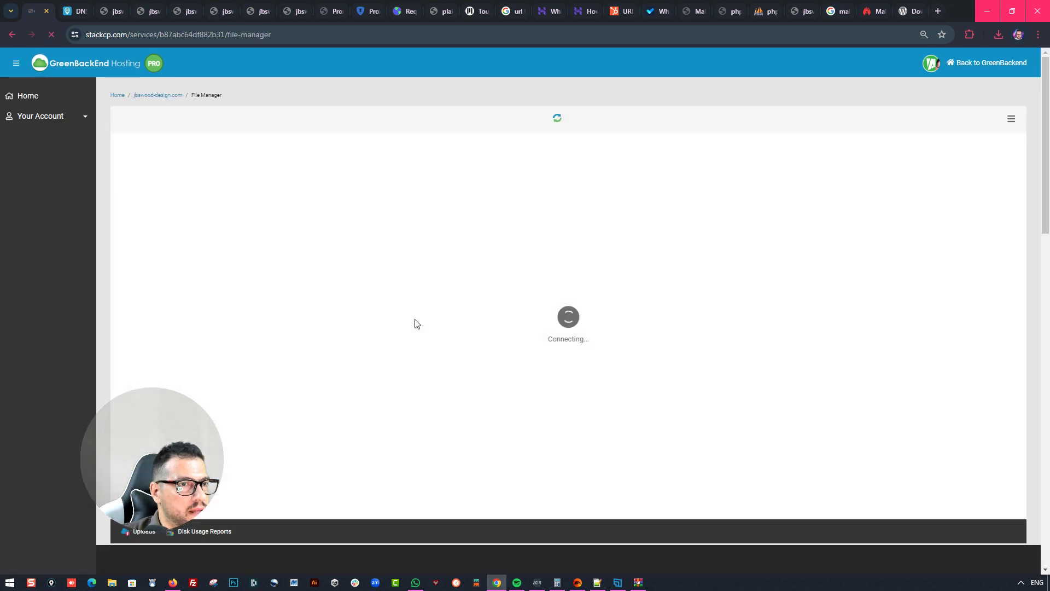
pyautogui.click(10, 37)
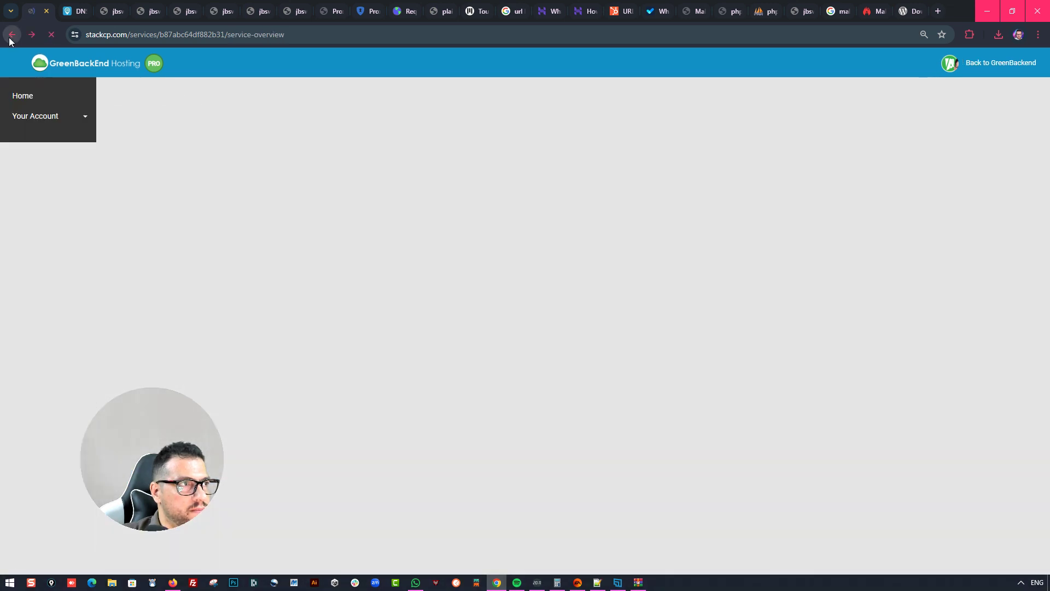
pyautogui.scroll(-4, 391, 387)
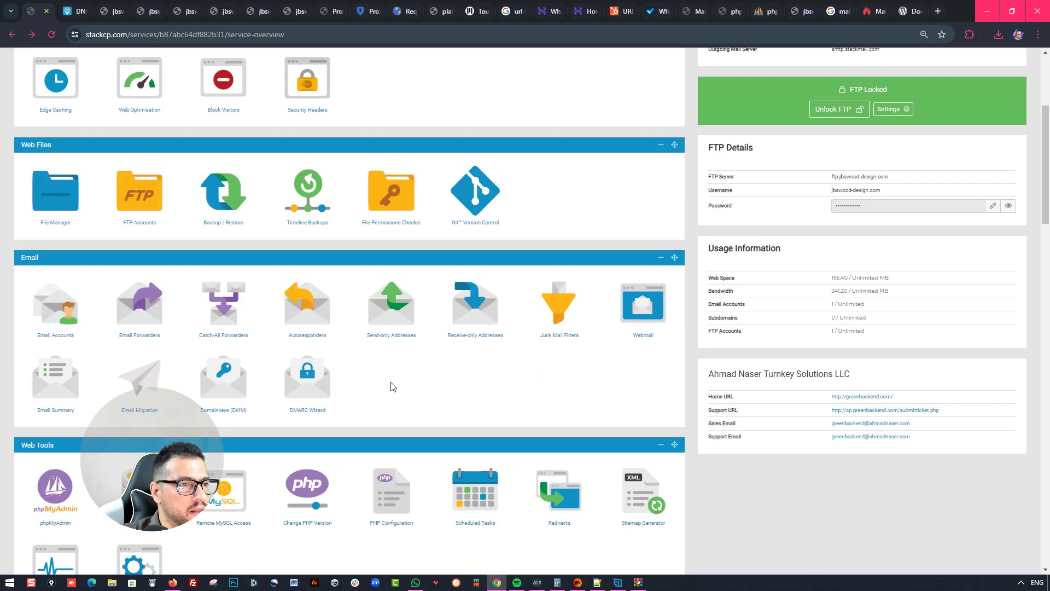
pyautogui.scroll(-1, 392, 387)
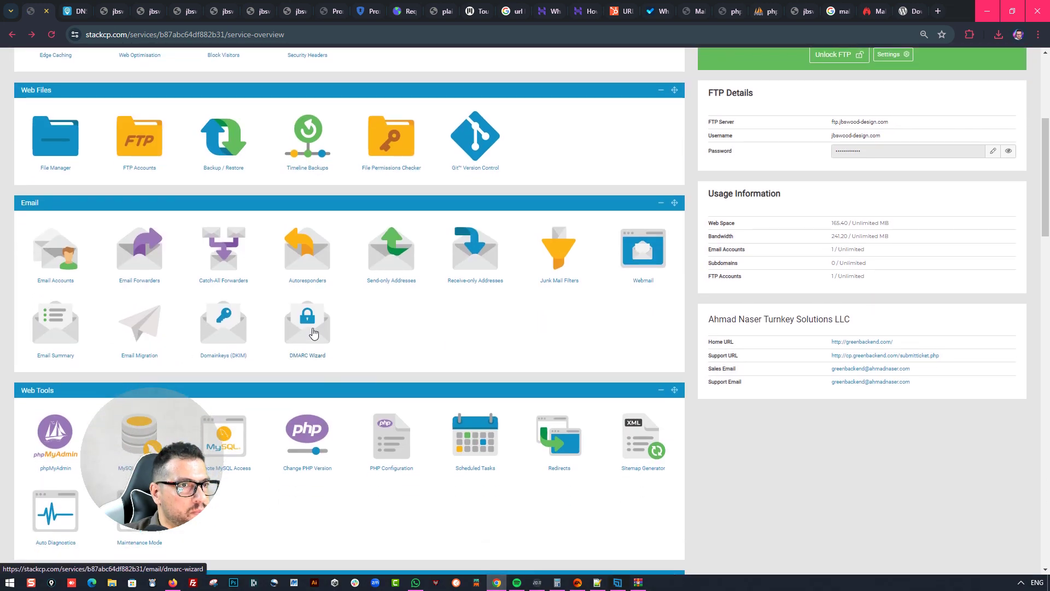
pyautogui.scroll(-7, 313, 332)
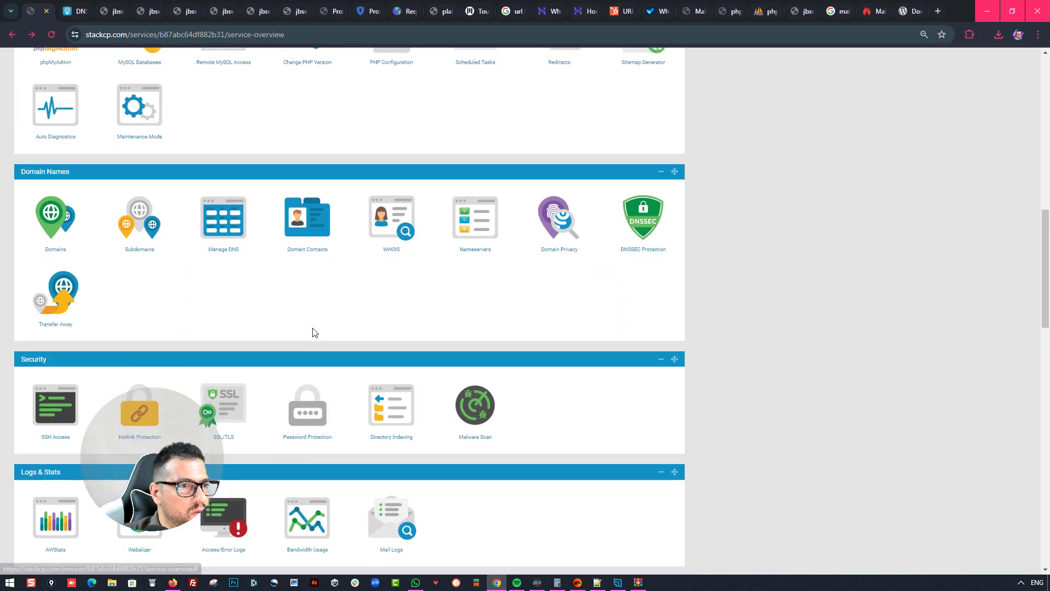
pyautogui.scroll(-3, 314, 333)
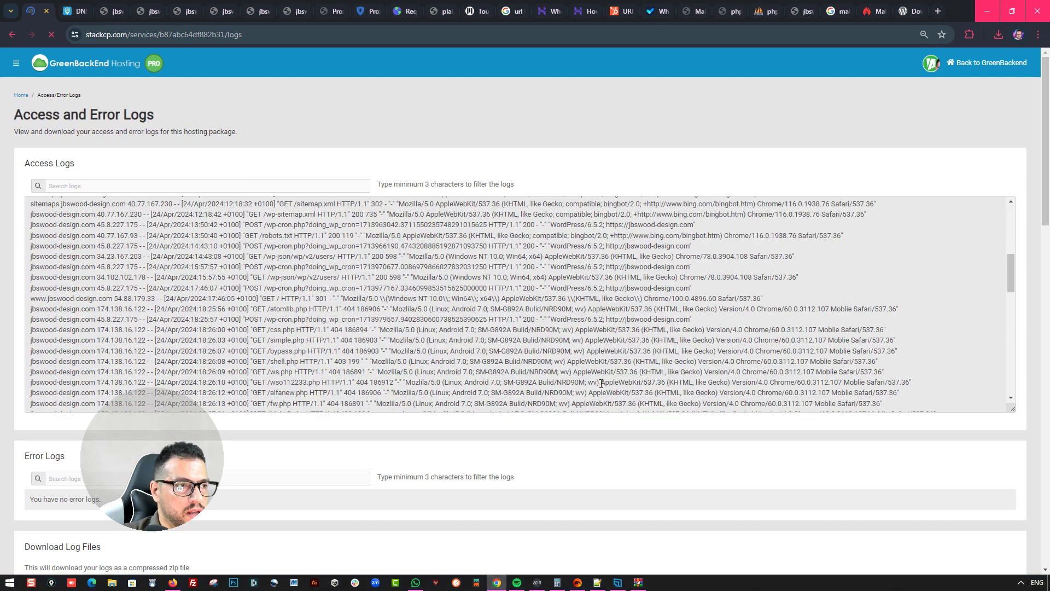
# Examine the site's access log entries up to the most recent requests and return to the control panel's home page
pyautogui.scroll(-5, 591, 429)
pyautogui.scroll(5, 314, 281)
pyautogui.scroll(-5, 693, 273)
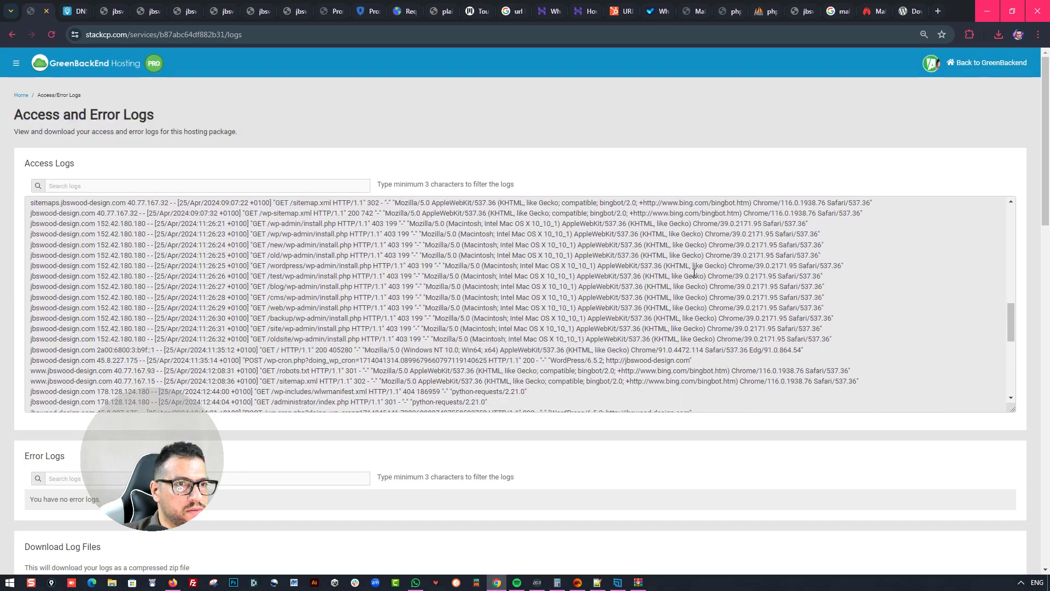
pyautogui.scroll(-10, 694, 272)
pyautogui.scroll(5, 598, 273)
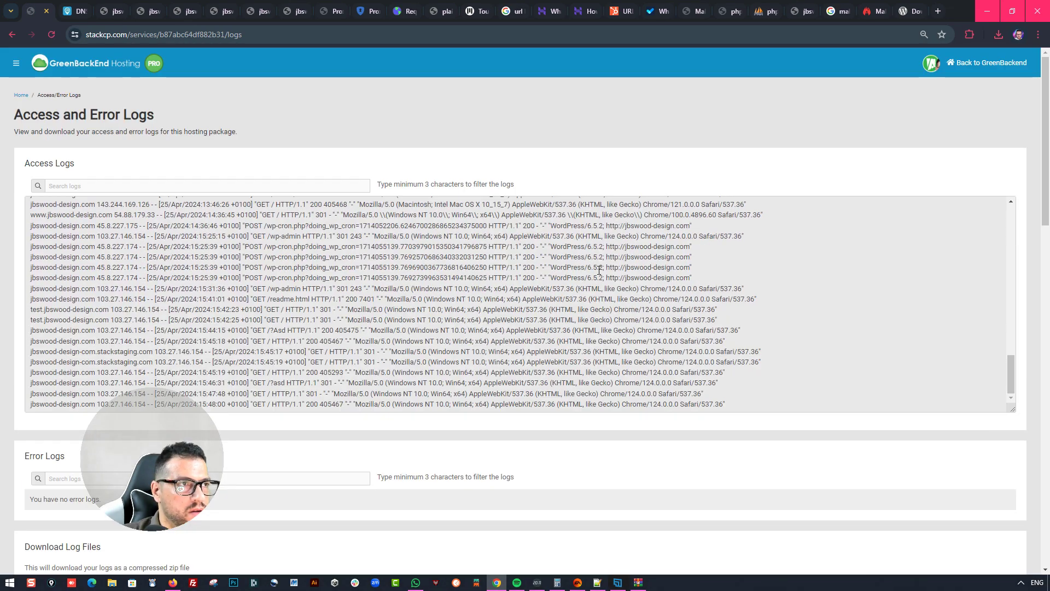
pyautogui.scroll(5, 600, 271)
pyautogui.click(22, 96)
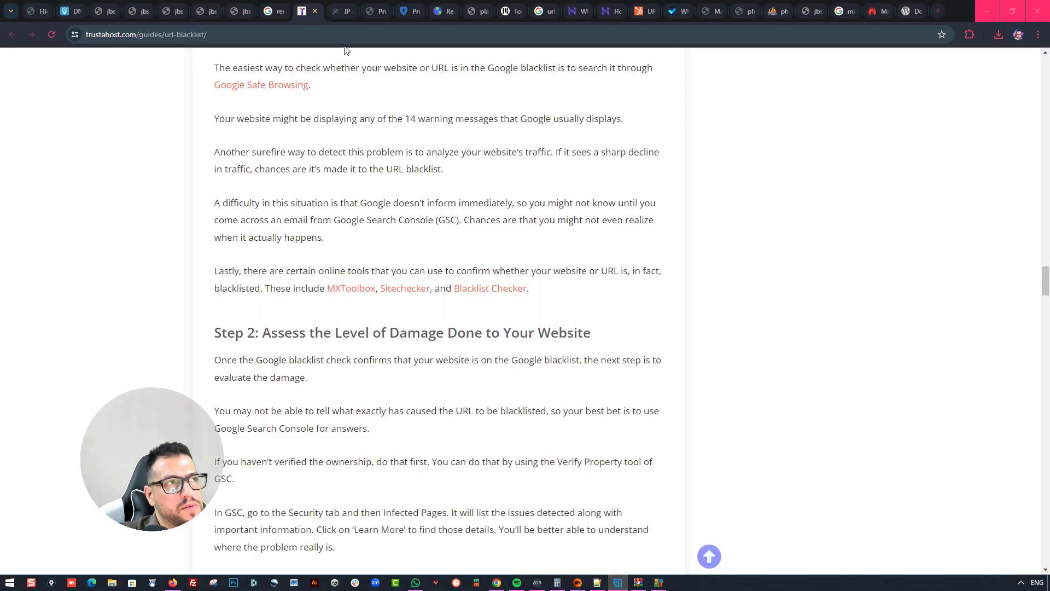
# Open the WhatIsMyIPAddress blacklist check and copy the site's IP address, 185.151.30.205, from the hosting account information
pyautogui.click(238, 6)
pyautogui.click(223, 37)
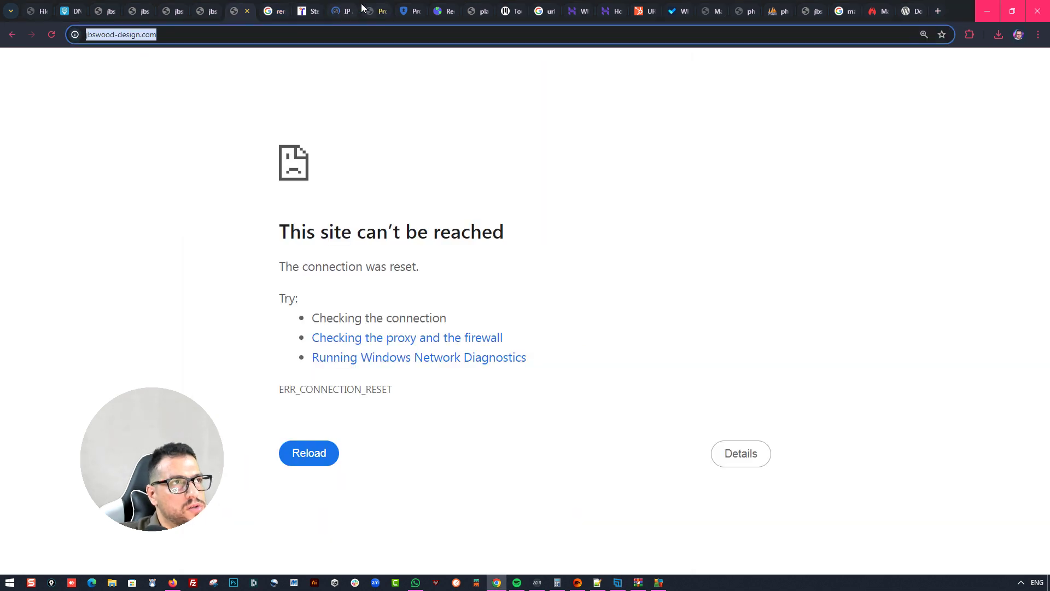
pyautogui.click(350, 8)
pyautogui.scroll(-2, 346, 369)
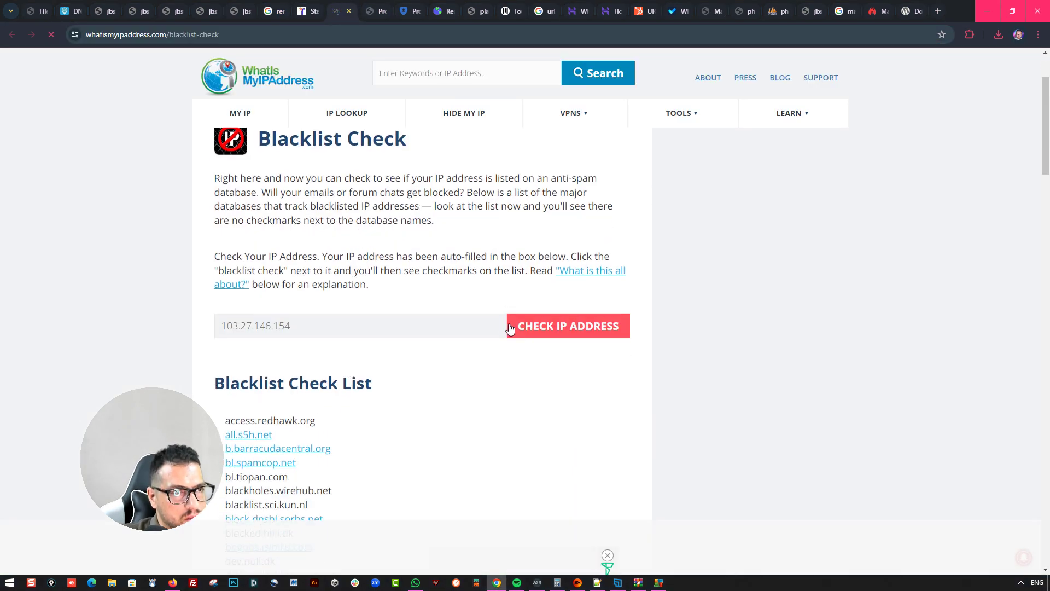
pyautogui.click(38, 10)
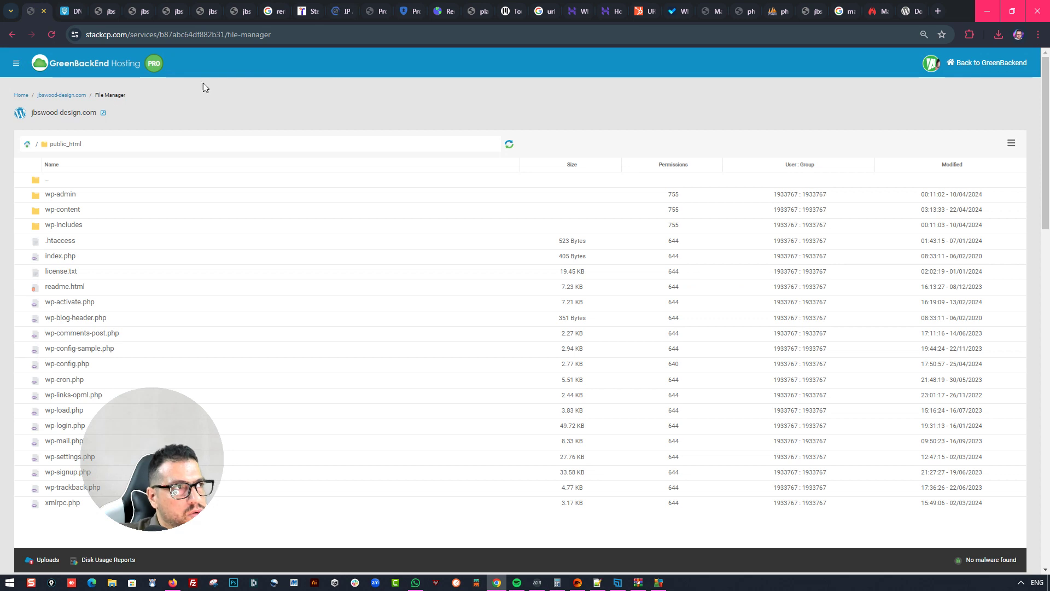
pyautogui.click(61, 96)
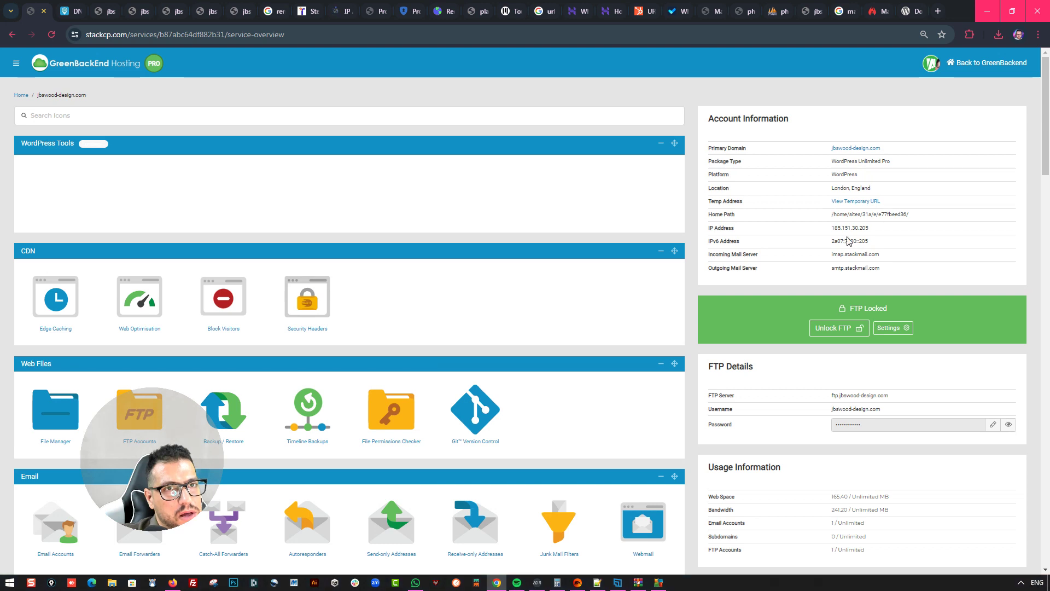
pyautogui.moveTo(825, 230); pyautogui.dragTo(880, 235)
pyautogui.hotkey('ctrl', 'c')
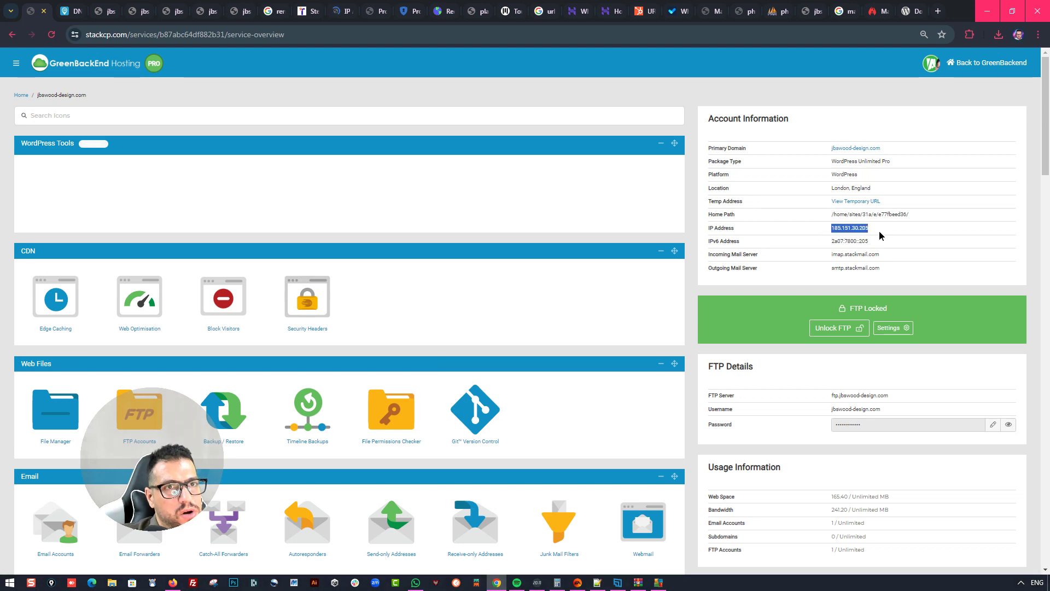
pyautogui.click(317, 7)
pyautogui.scroll(5, 502, 318)
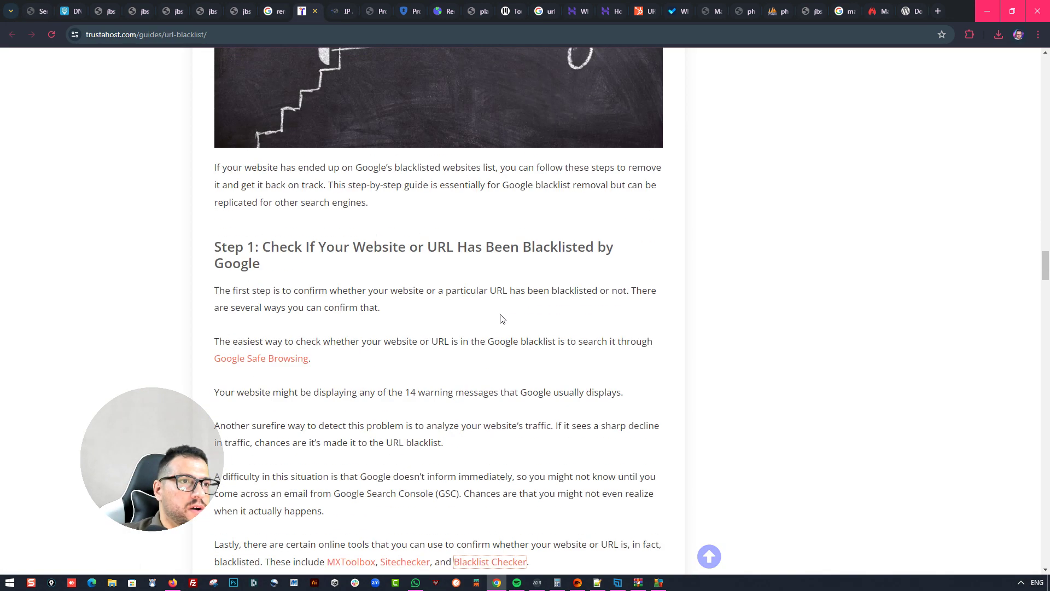
pyautogui.click(340, 6)
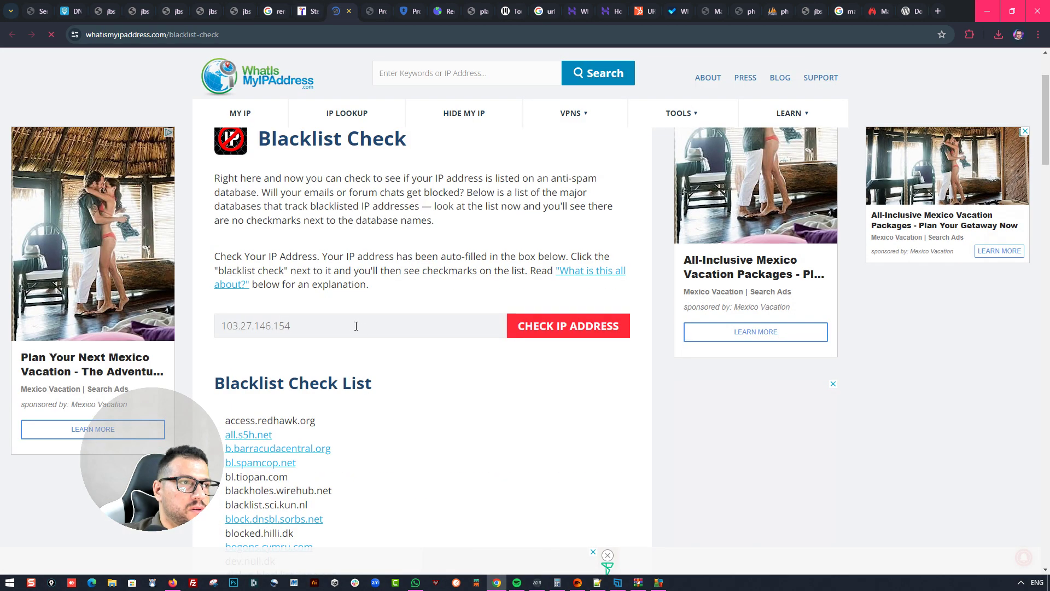
pyautogui.click(358, 326)
pyautogui.hotkey('ctrl', 'a')
pyautogui.hotkey('ctrl', 'v')
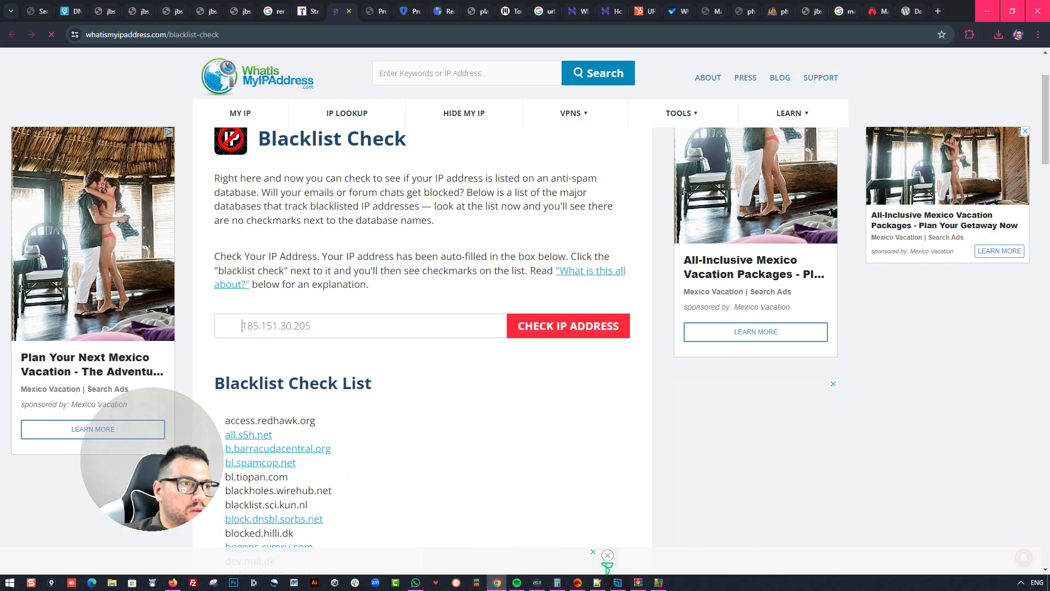
pyautogui.moveTo(241, 325); pyautogui.dragTo(572, 330)
pyautogui.click(572, 329)
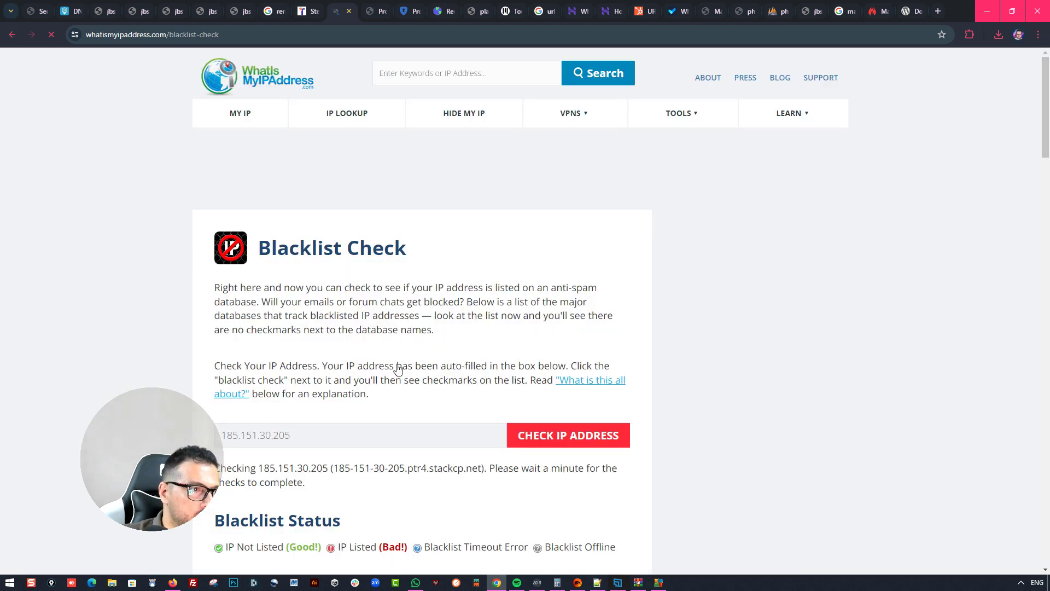
pyautogui.scroll(-3, 365, 409)
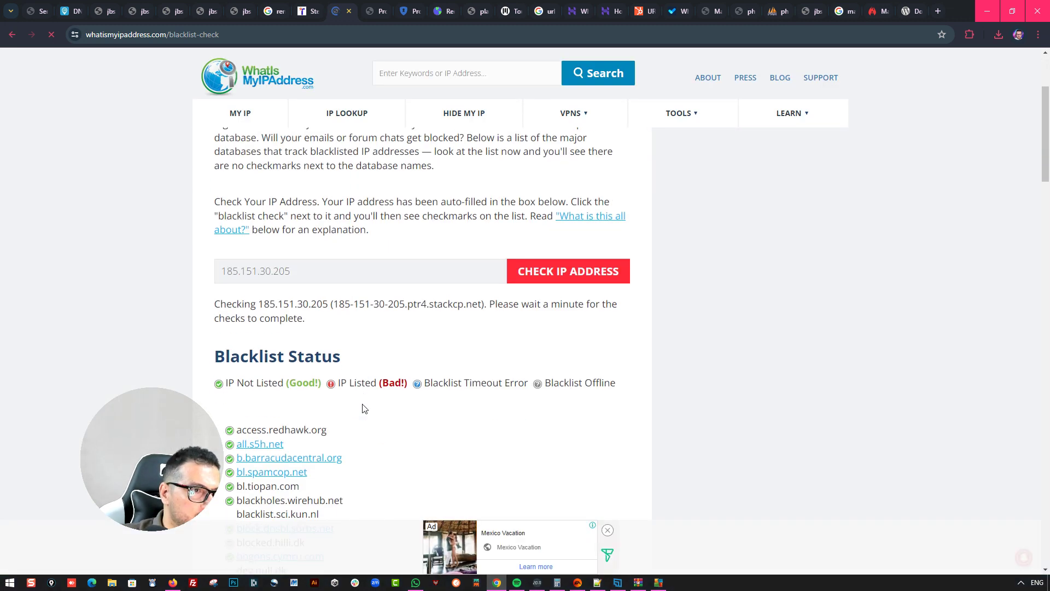
pyautogui.scroll(-2, 365, 409)
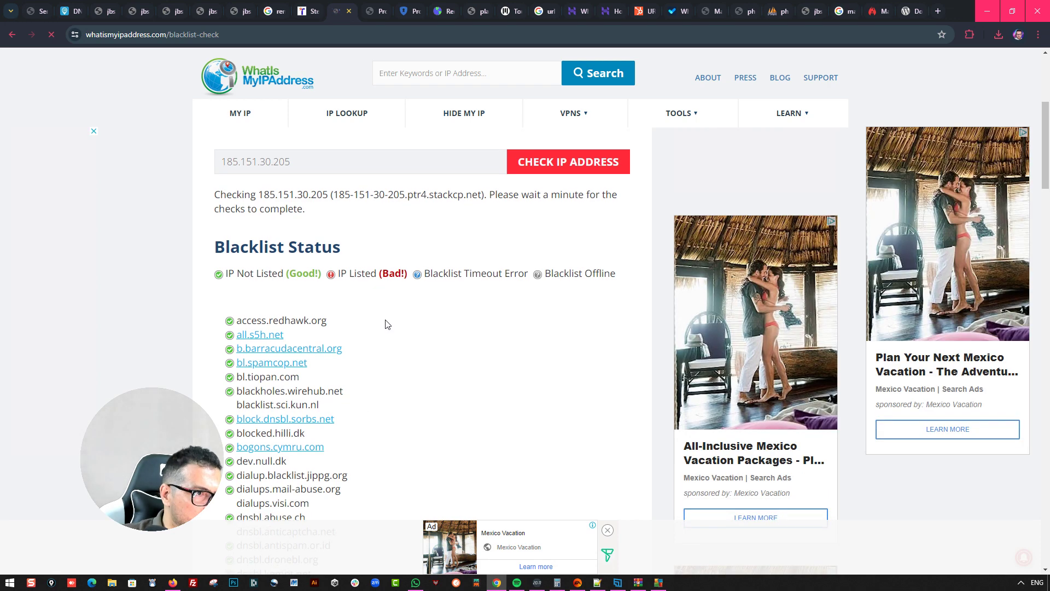
pyautogui.scroll(-20, 405, 343)
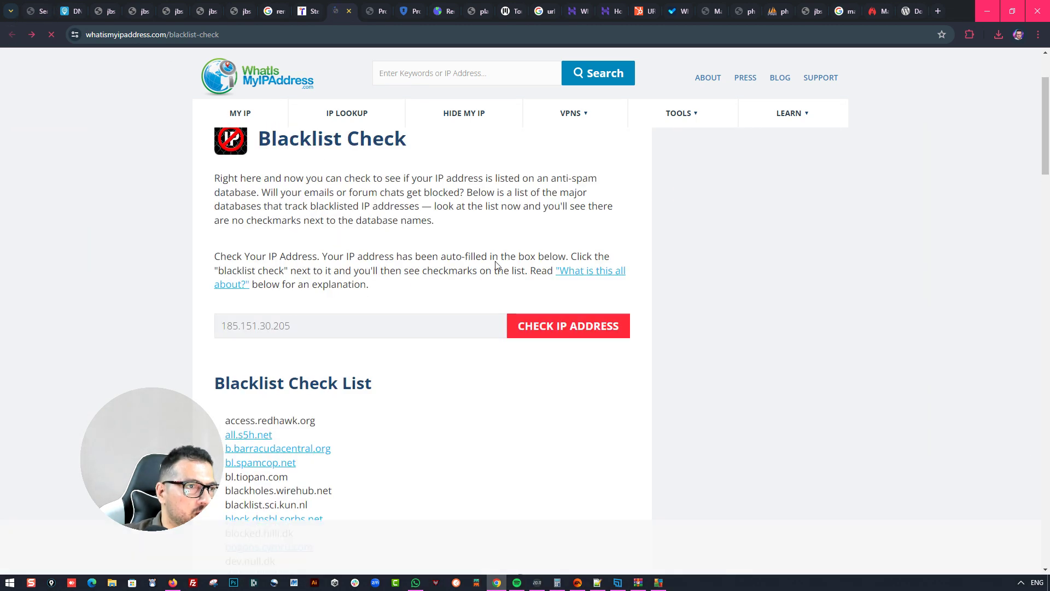
pyautogui.click(321, 4)
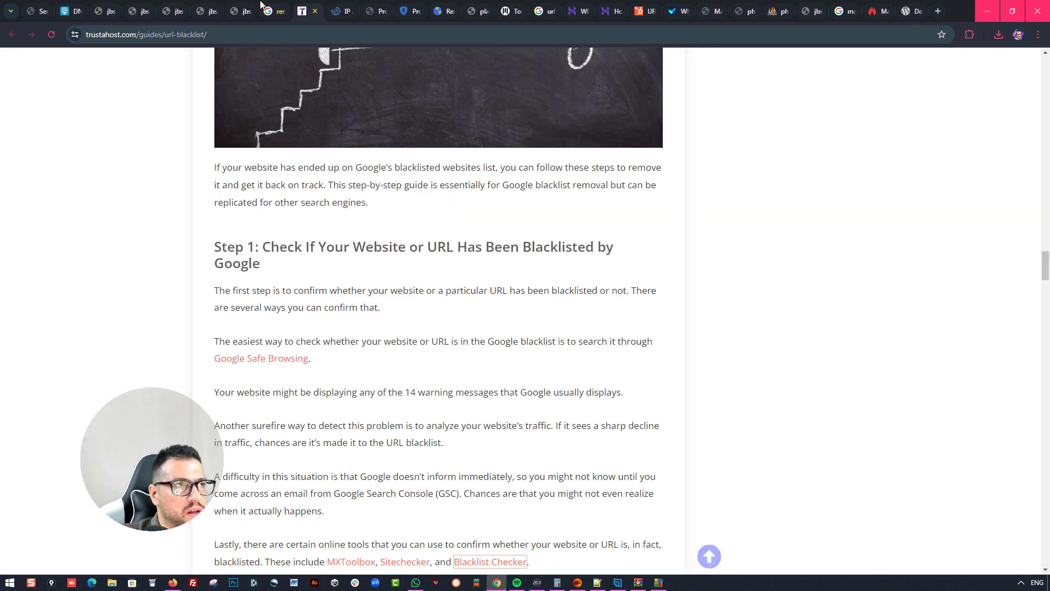
pyautogui.click(261, 5)
pyautogui.click(238, 4)
pyautogui.click(371, 11)
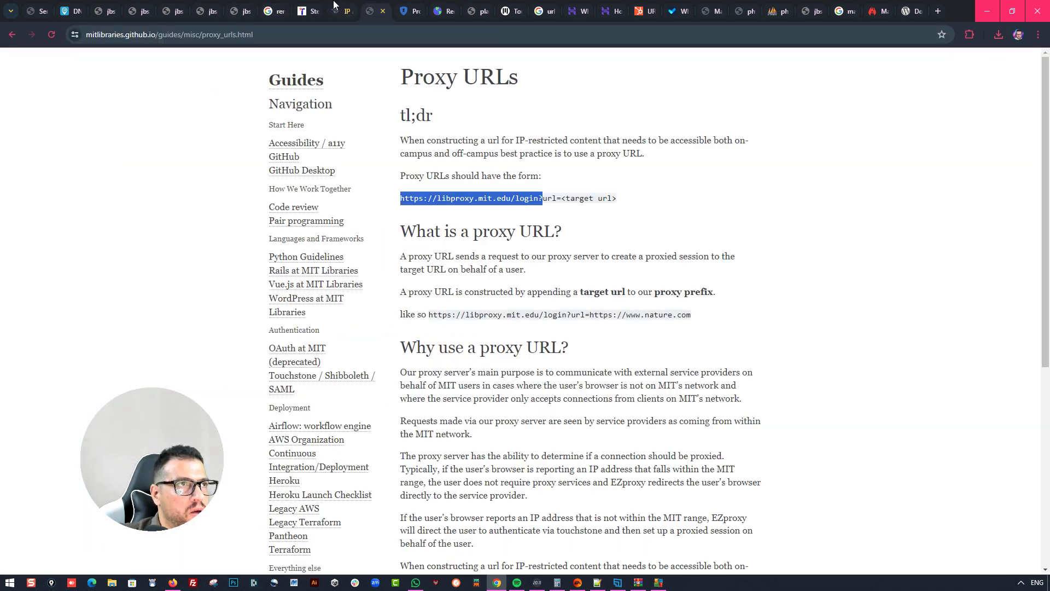
pyautogui.click(342, 11)
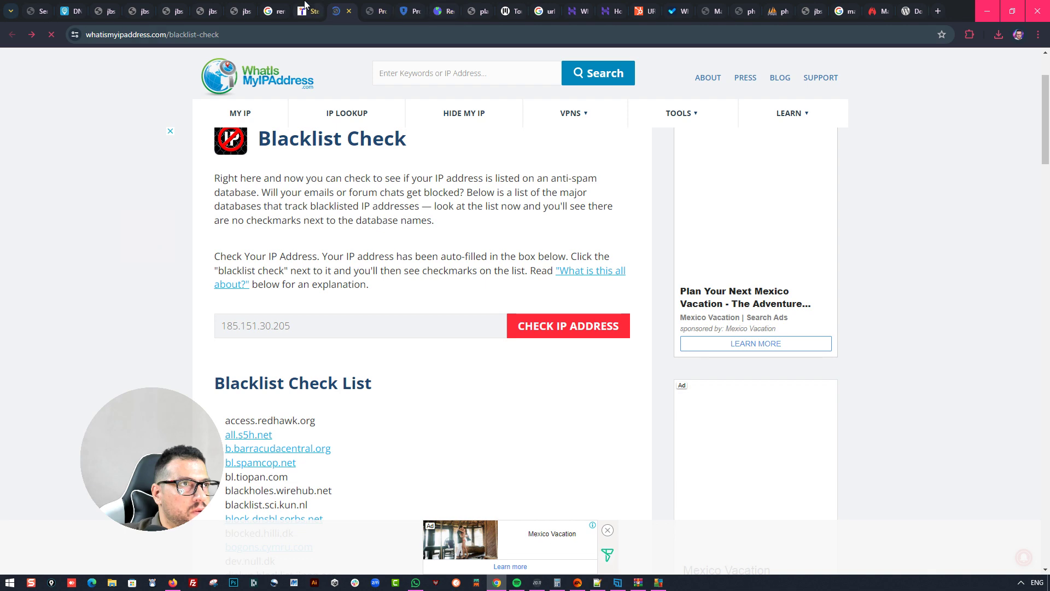
# Open the MXToolbox and Sitechecker blacklist tools in new tabs from the TrustaHost URL blacklist guide
pyautogui.click(307, 6)
pyautogui.scroll(-2, 521, 340)
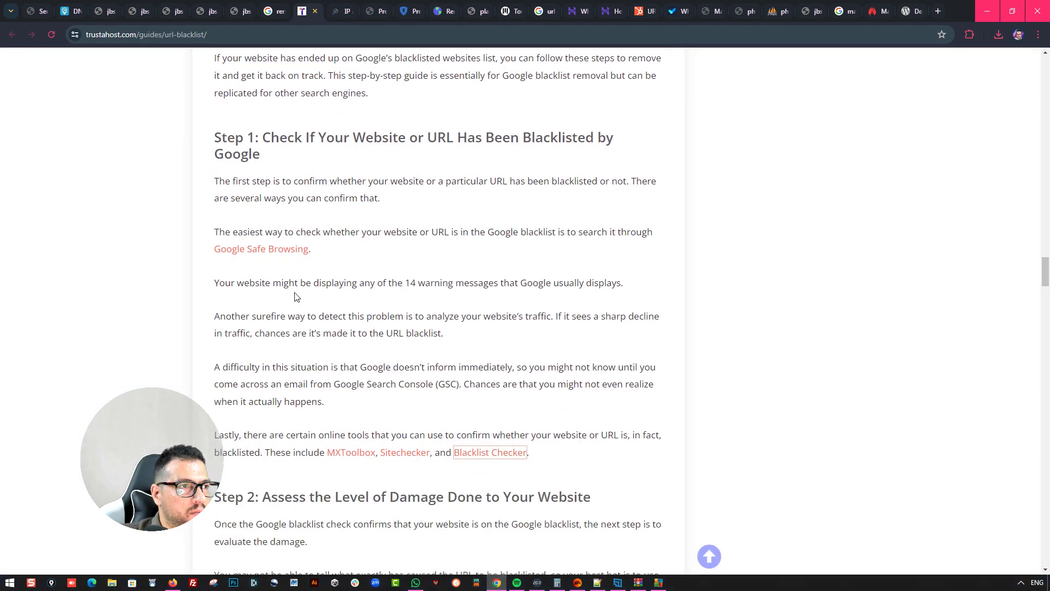
pyautogui.scroll(-1, 489, 423)
pyautogui.middleClick(350, 397)
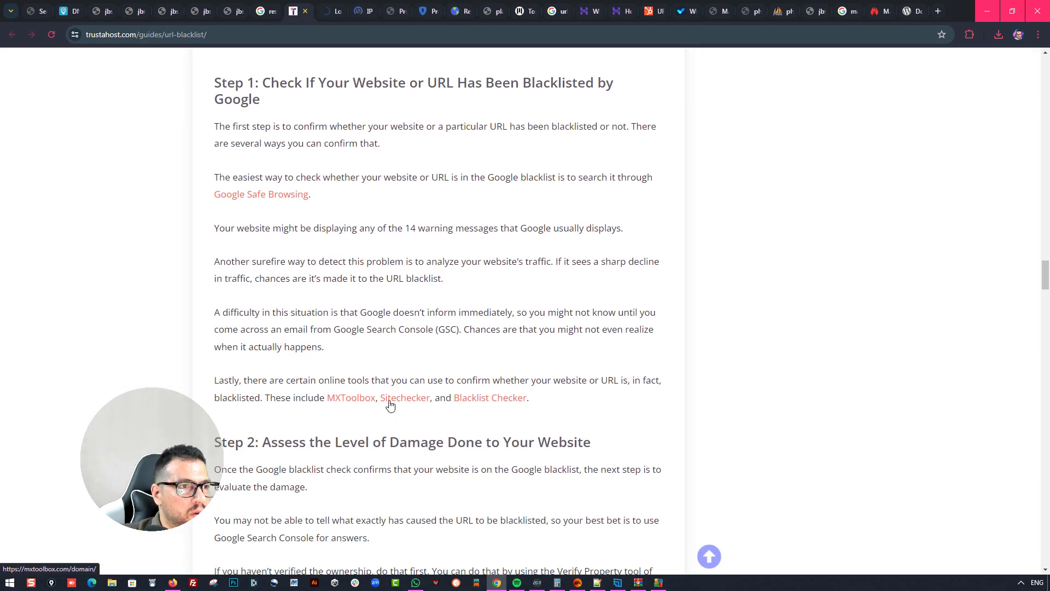
pyautogui.middleClick(394, 404)
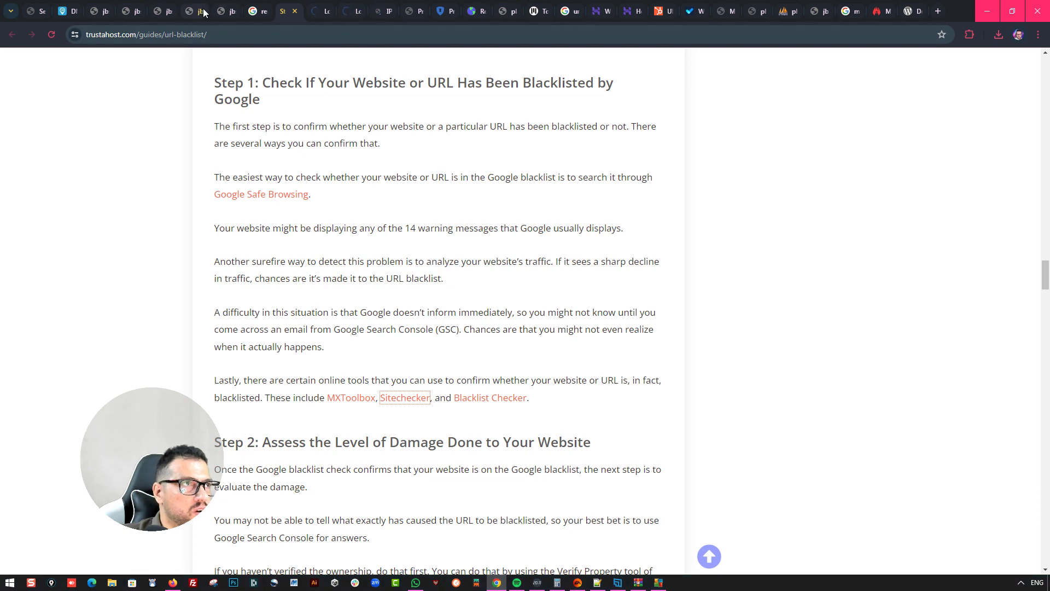
pyautogui.click(203, 12)
pyautogui.click(360, 4)
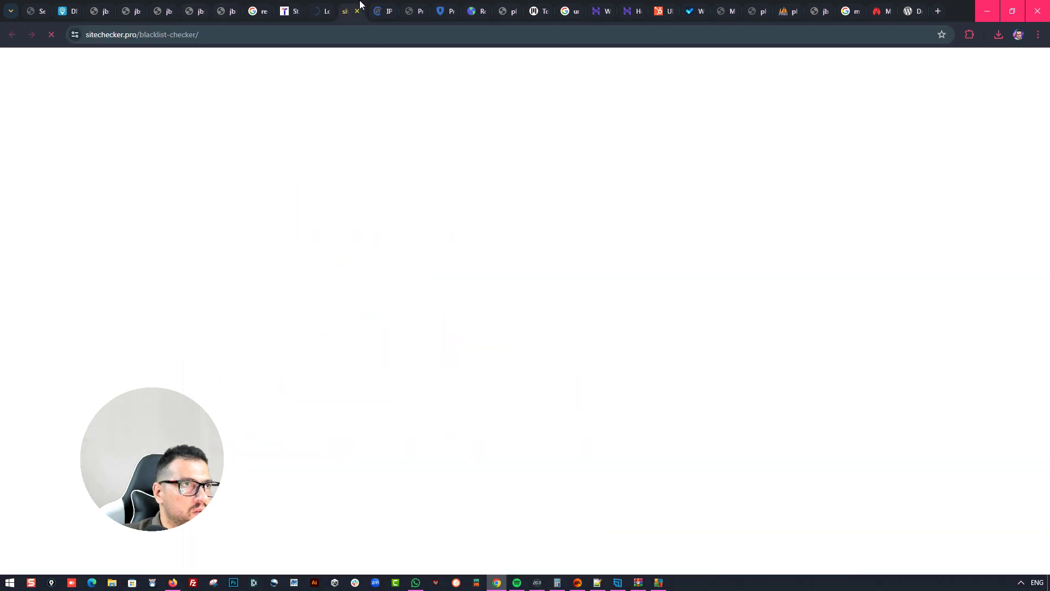
pyautogui.click(483, 366)
pyautogui.write('https://jbswood-design.com/')
pyautogui.click(618, 366)
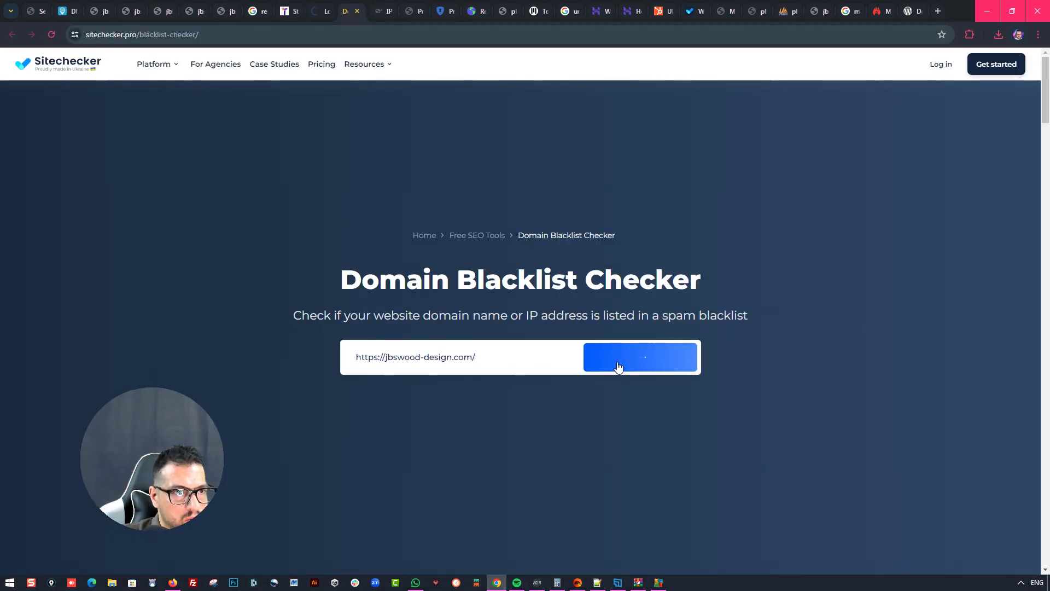
pyautogui.click(383, 11)
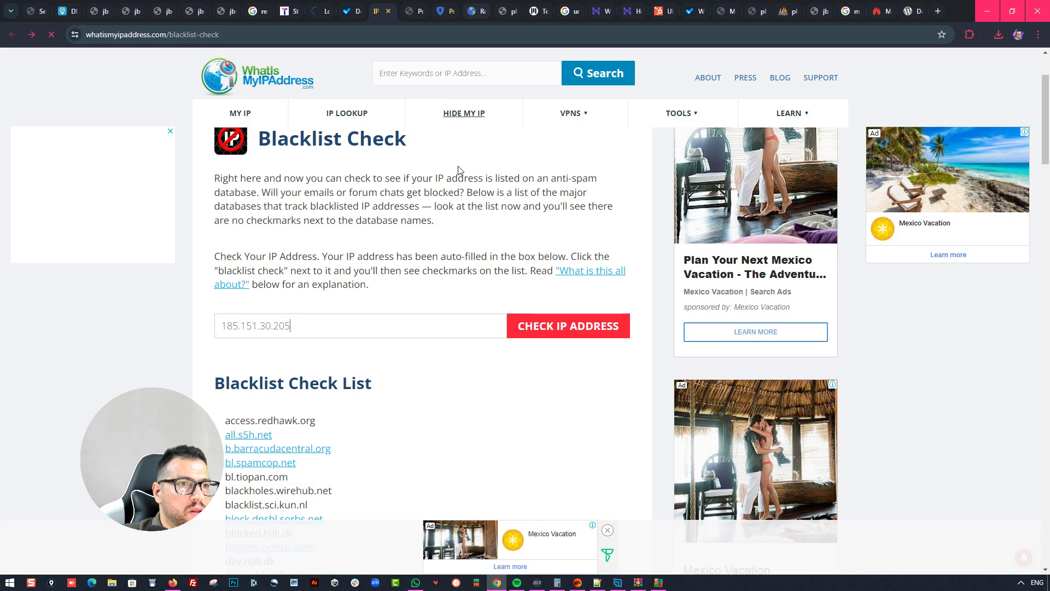
pyautogui.click(388, 11)
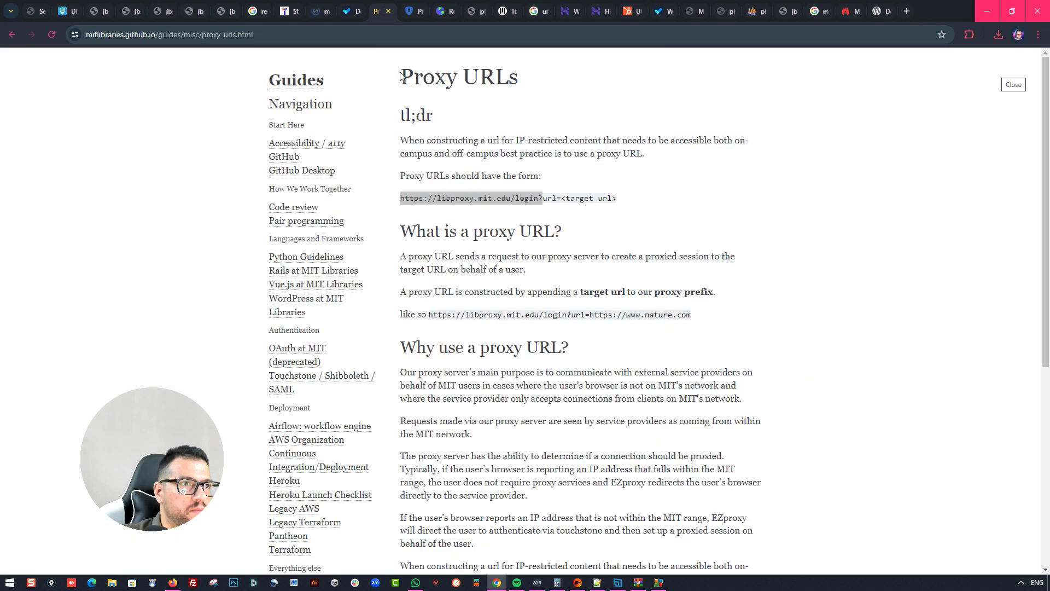
pyautogui.click(402, 6)
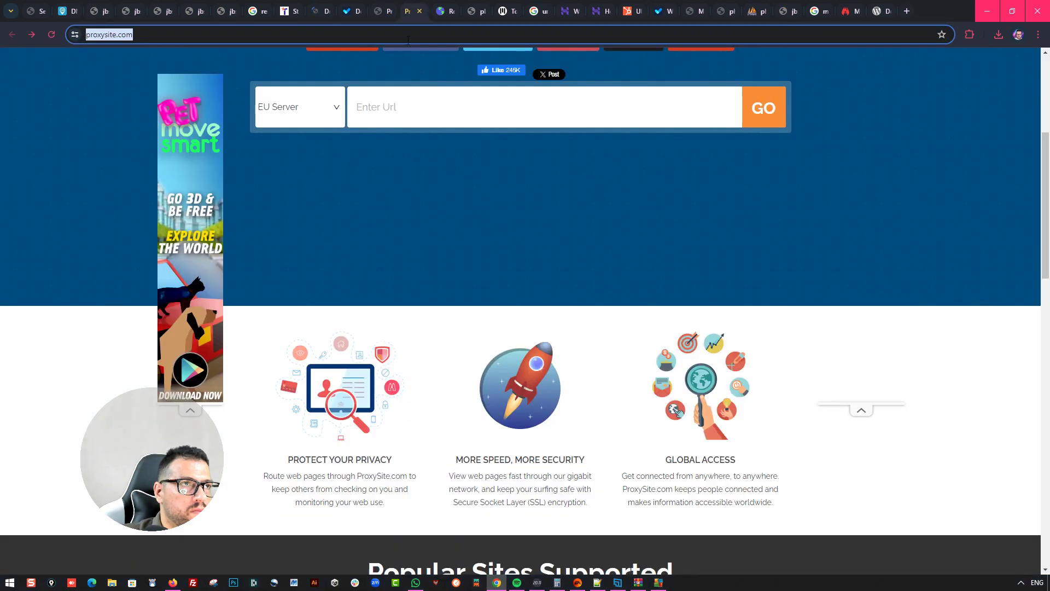
pyautogui.click(402, 6)
pyautogui.click(358, 11)
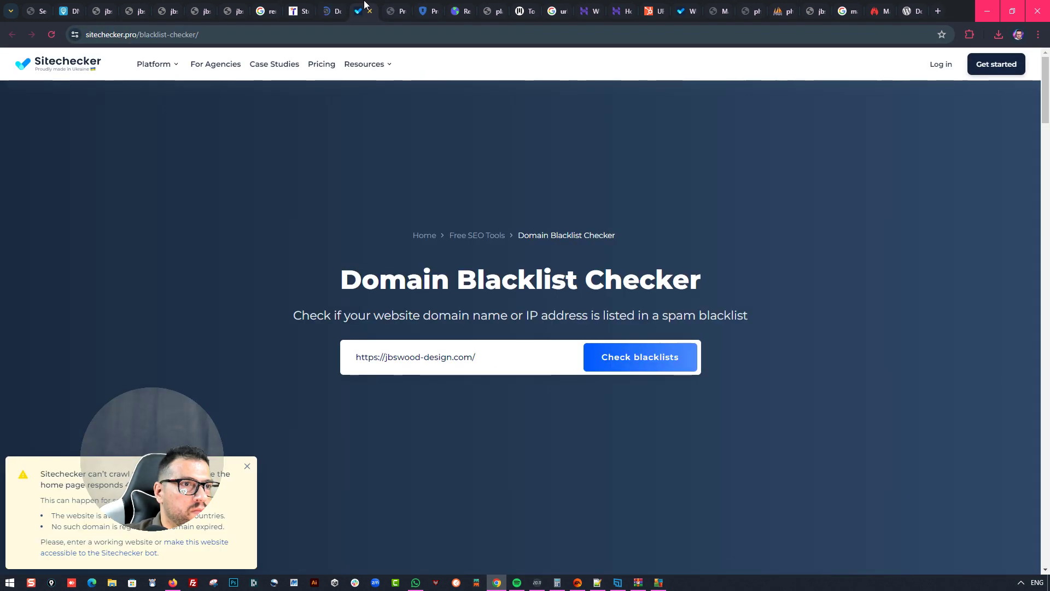
pyautogui.click(628, 363)
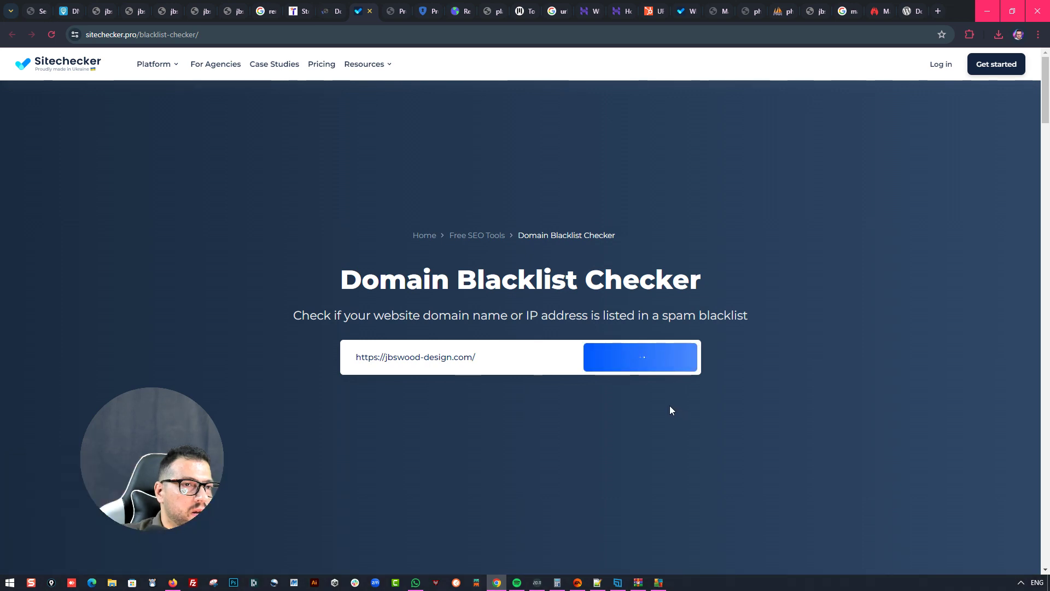
pyautogui.scroll(5, 441, 401)
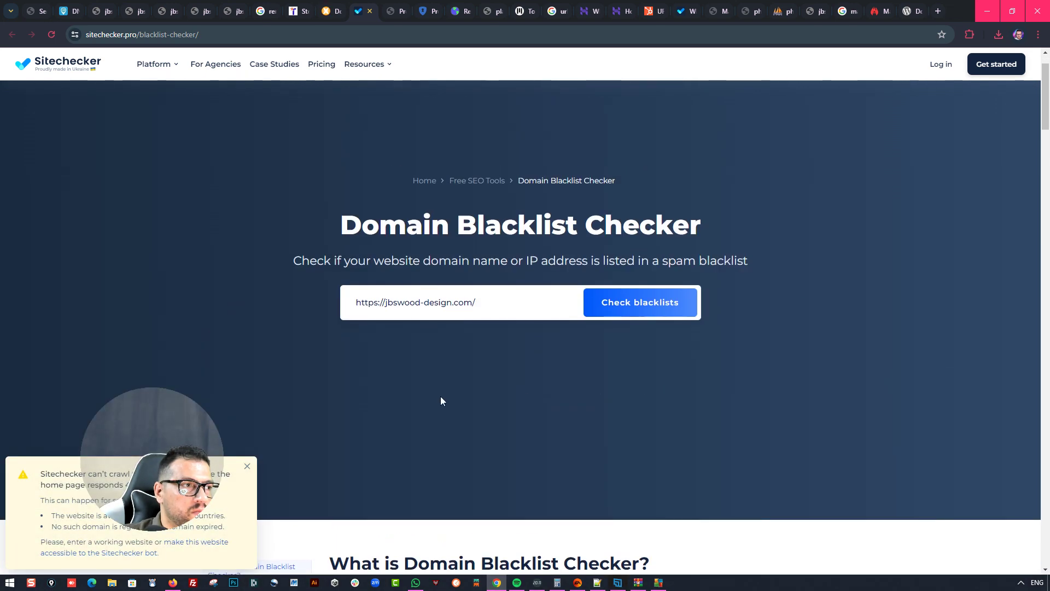
pyautogui.click(326, 9)
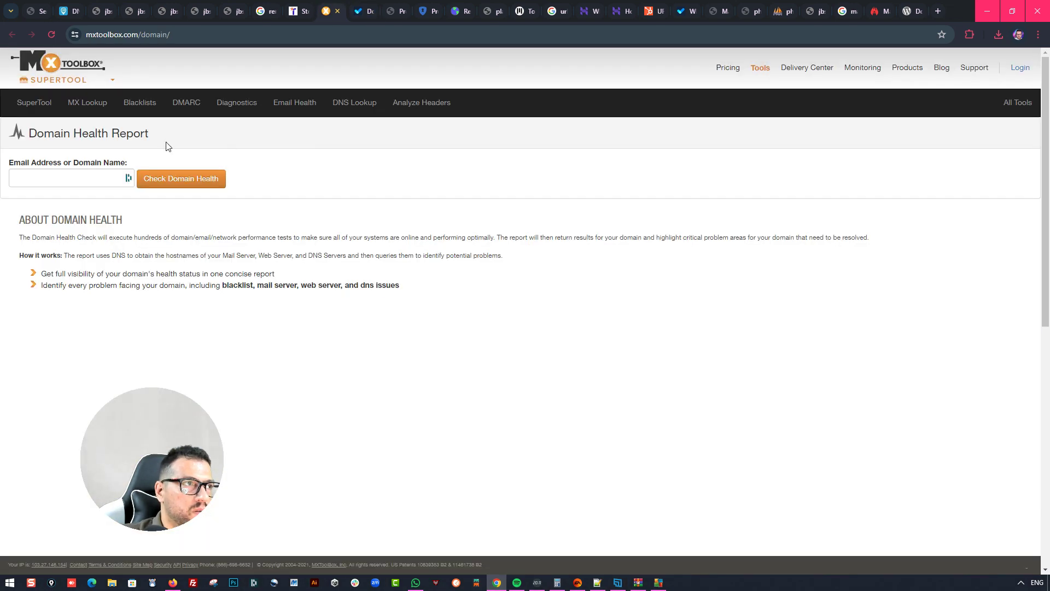
pyautogui.click(71, 178)
pyautogui.write('https://jbswood-design.com/')
pyautogui.click(171, 180)
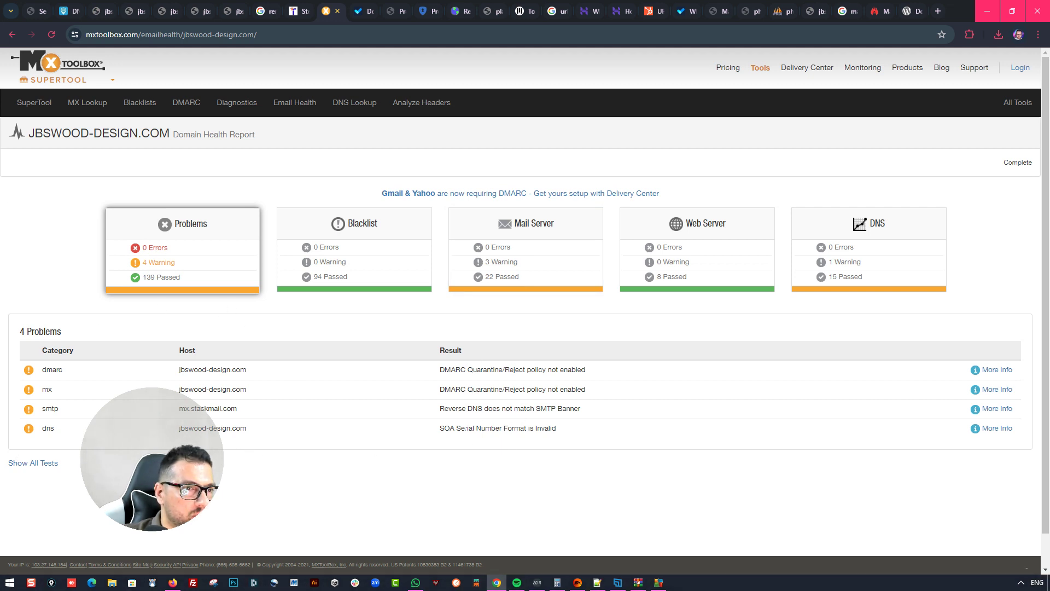
pyautogui.tripleClick(464, 428)
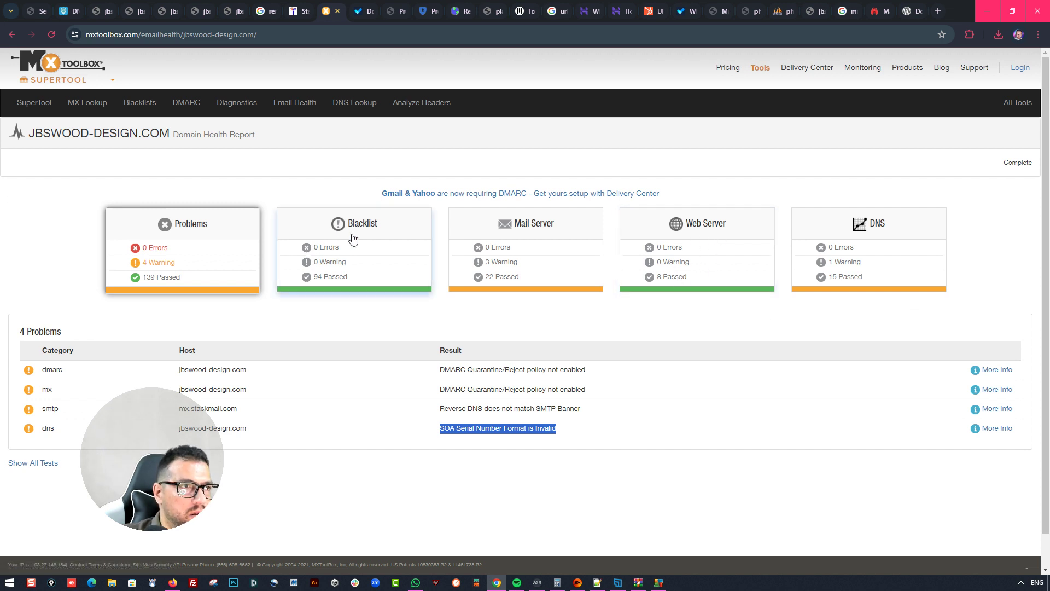
pyautogui.scroll(-1, 320, 382)
pyautogui.click(323, 394)
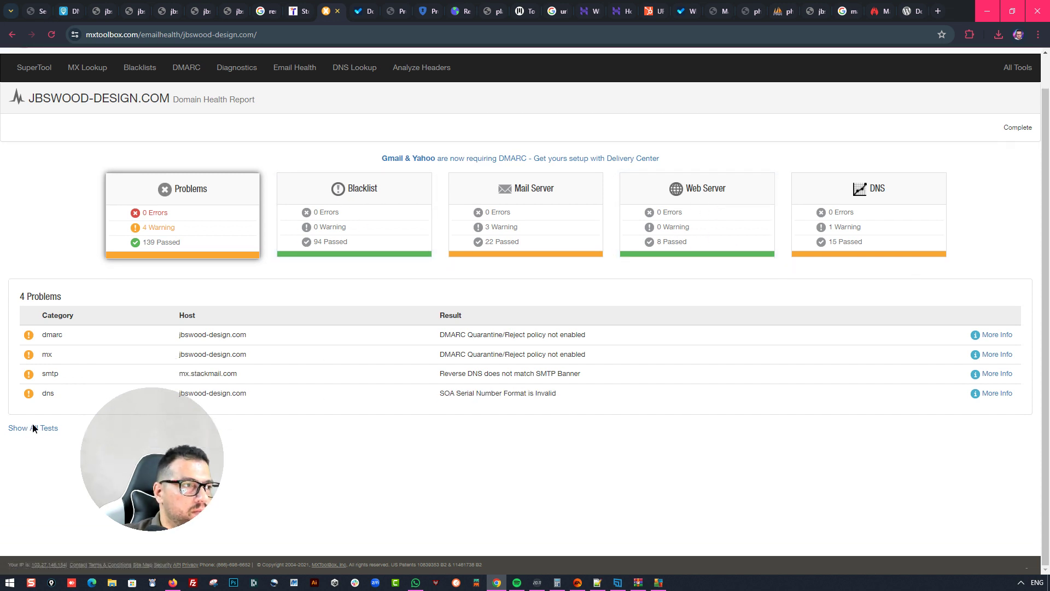
pyautogui.click(266, 11)
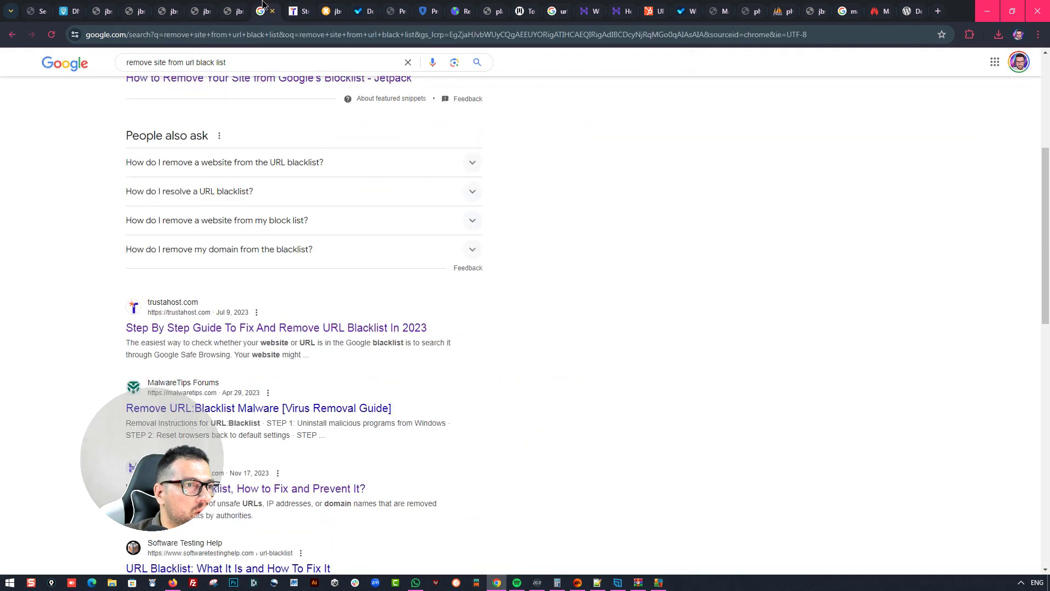
pyautogui.click(296, 11)
pyautogui.scroll(-2, 333, 249)
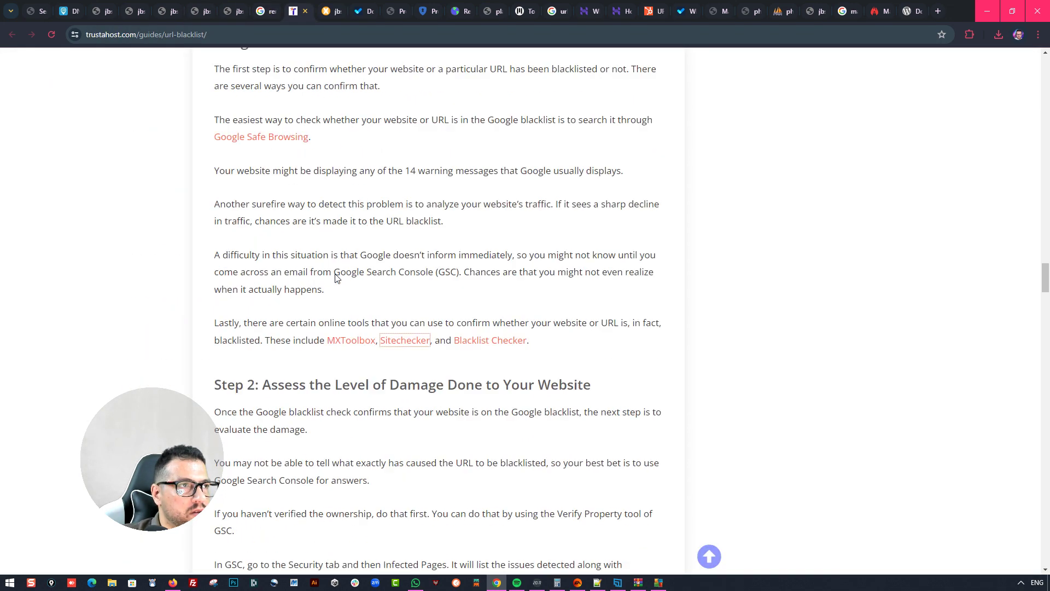
pyautogui.scroll(2, 291, 174)
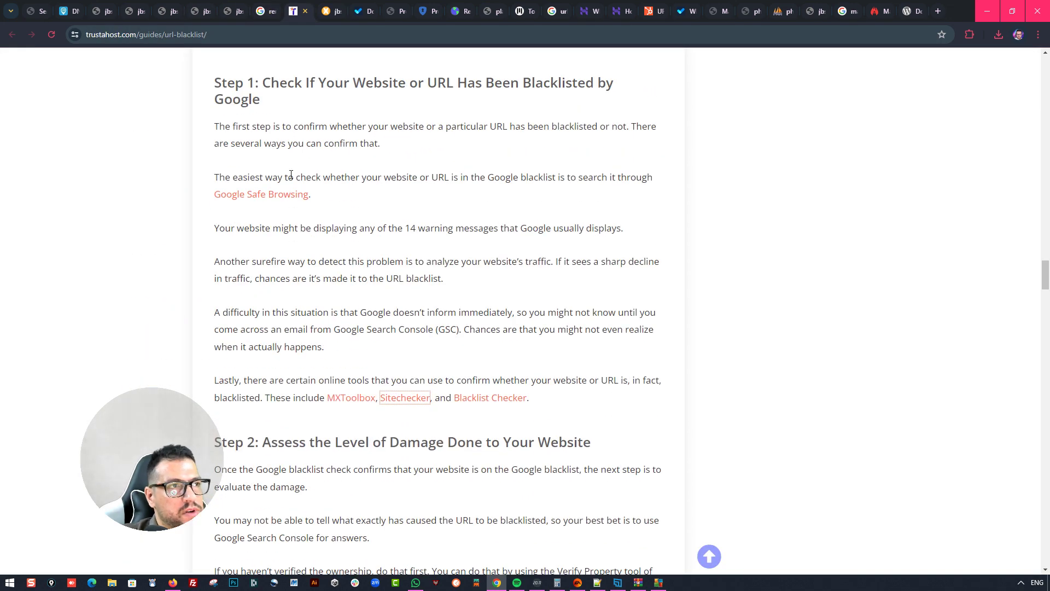
pyautogui.middleClick(236, 197)
pyautogui.click(325, 8)
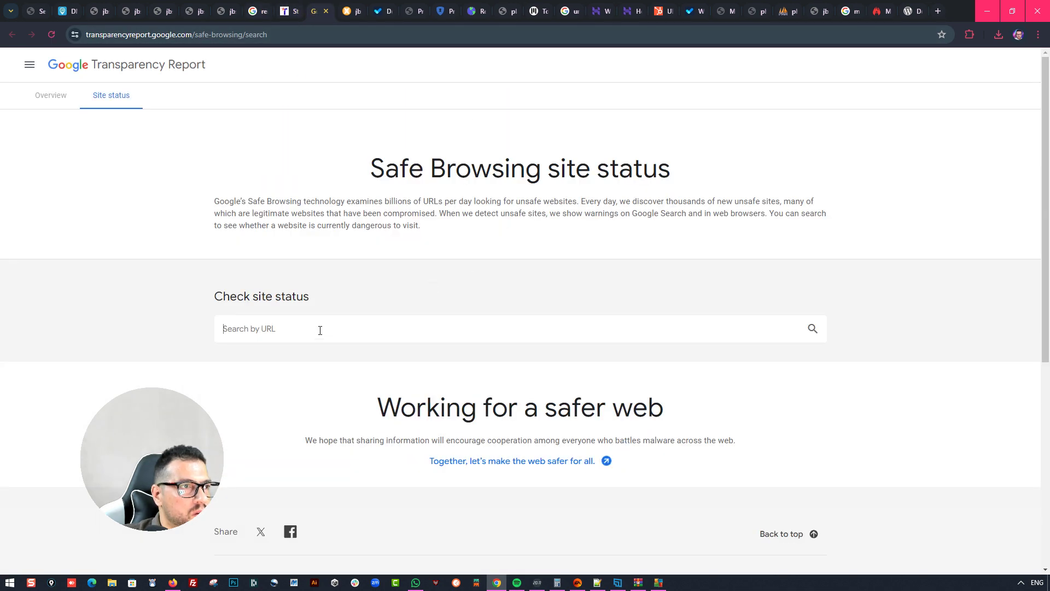
pyautogui.write('https://jbswood-design.com/')
pyautogui.press('Return')
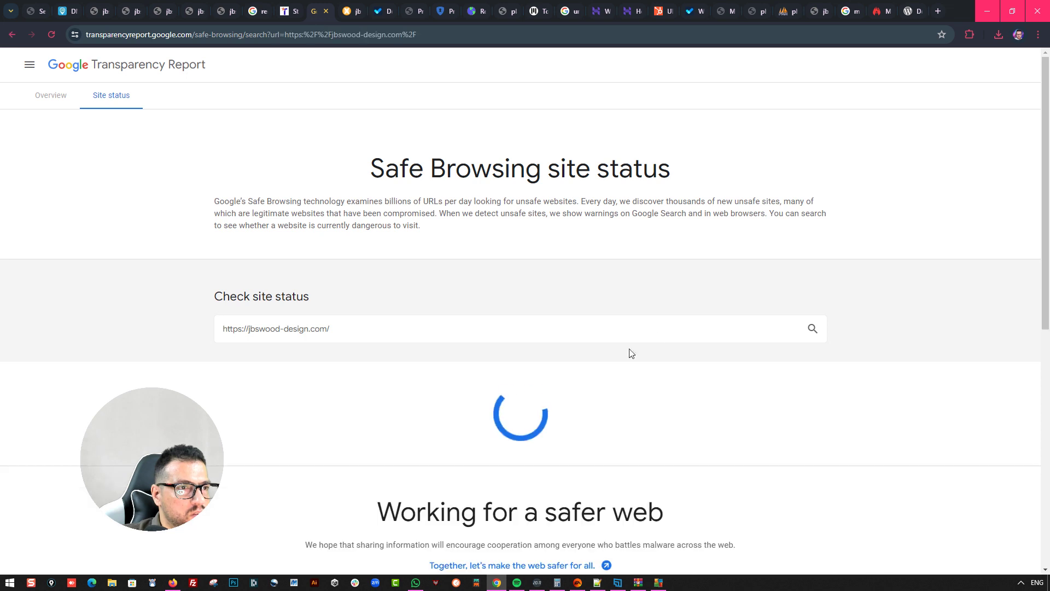
pyautogui.scroll(-5, 508, 274)
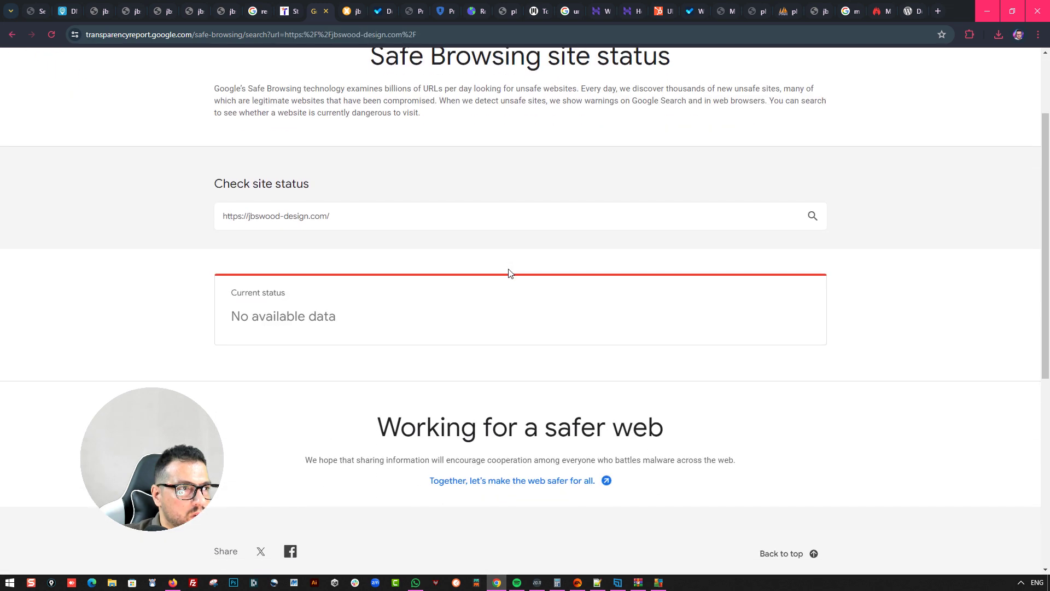
pyautogui.scroll(3, 380, 219)
pyautogui.click(357, 215)
pyautogui.press('BackSpace')
pyautogui.press('Return')
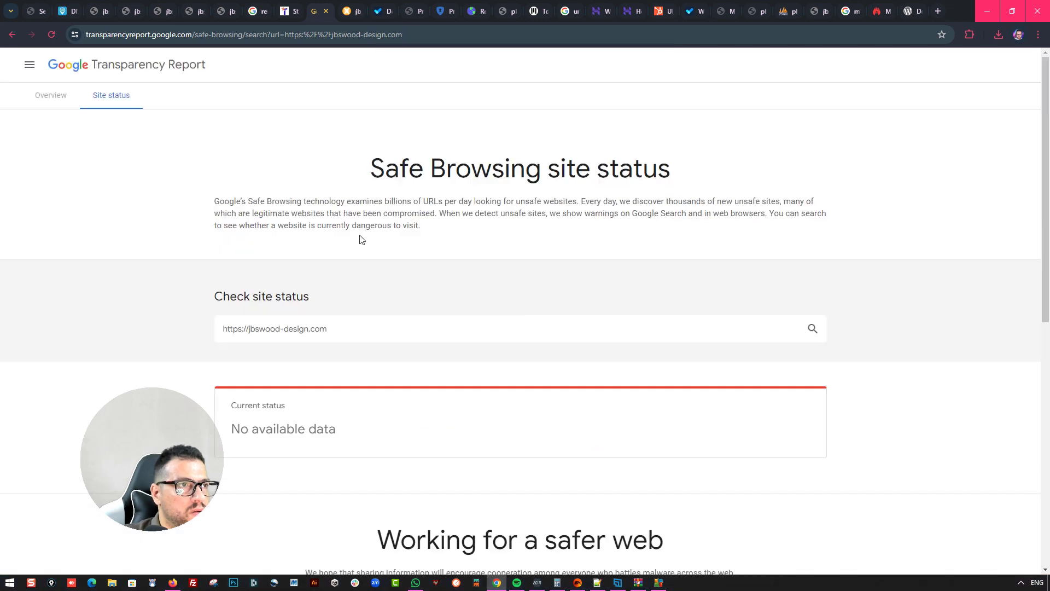
pyautogui.moveTo(249, 333); pyautogui.dragTo(159, 333)
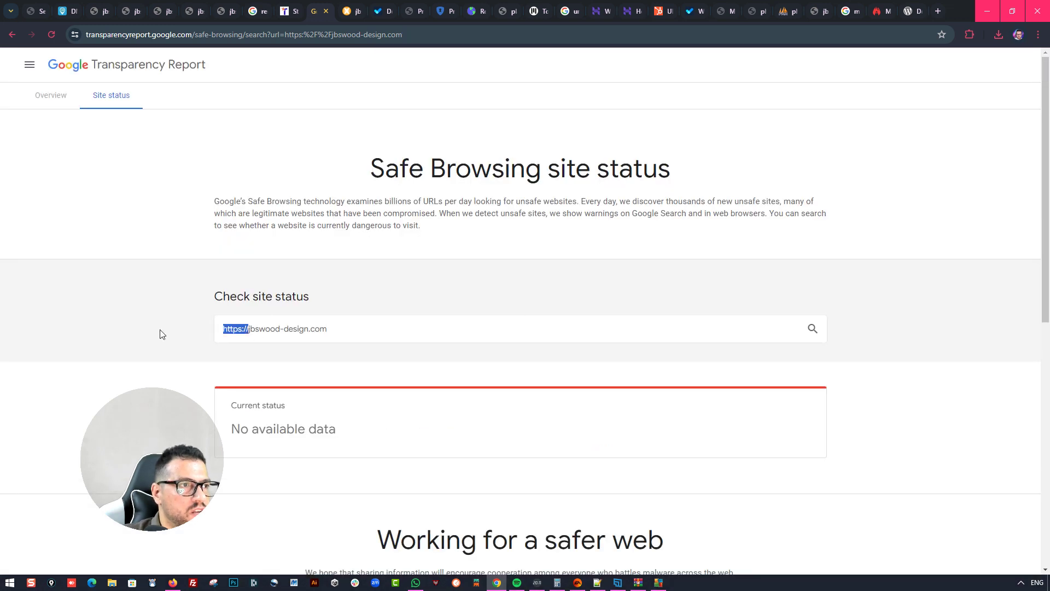
pyautogui.press('BackSpace')
pyautogui.press('Return')
pyautogui.scroll(-8, 447, 340)
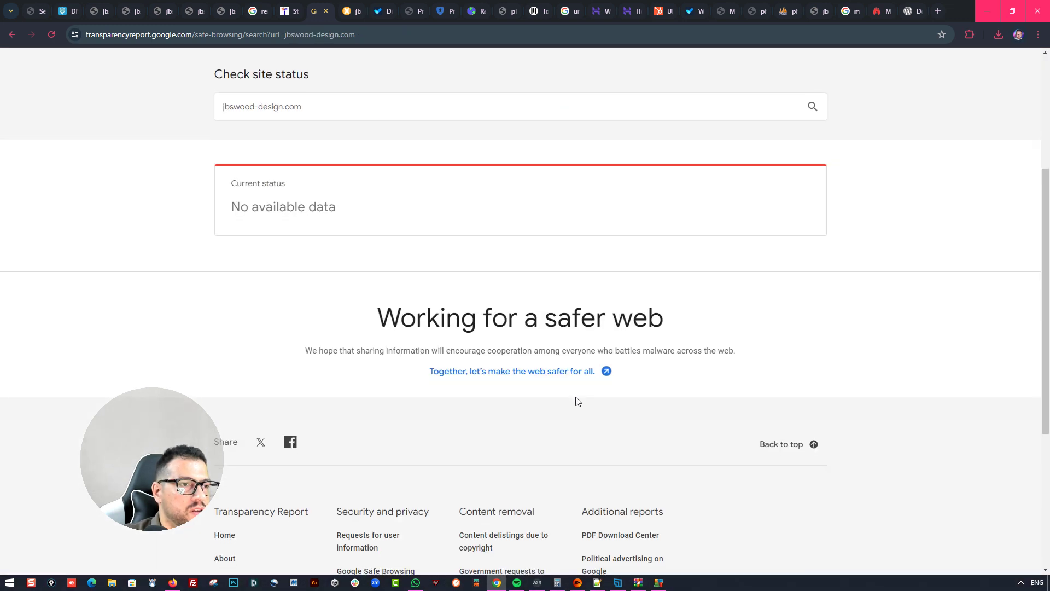
# Open safebrowsing.google.com from the Transparency Report page and skim its overview of Safe Browsing
pyautogui.click(517, 157)
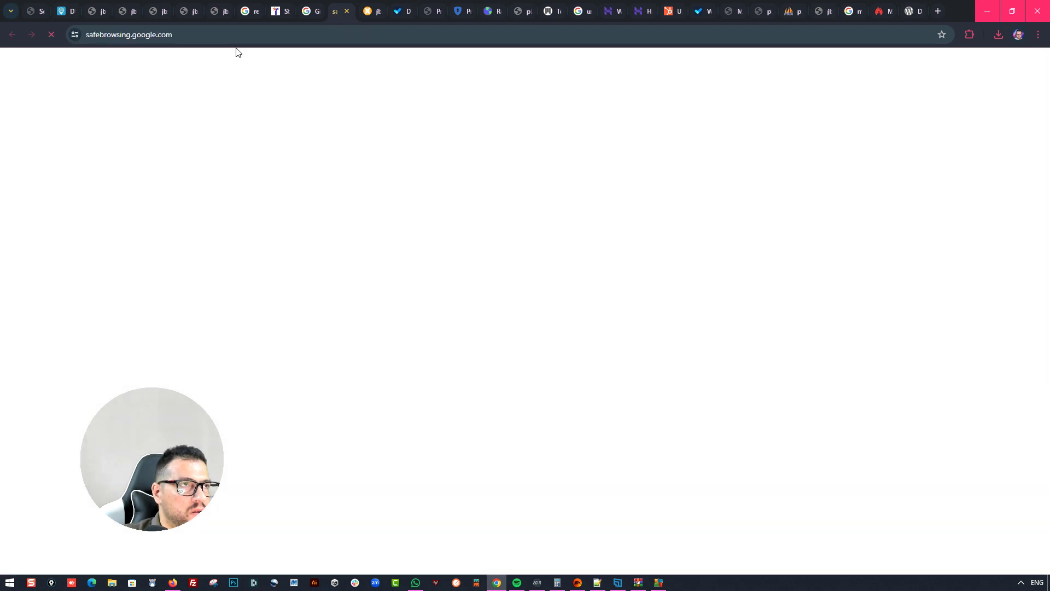
pyautogui.scroll(-5, 484, 191)
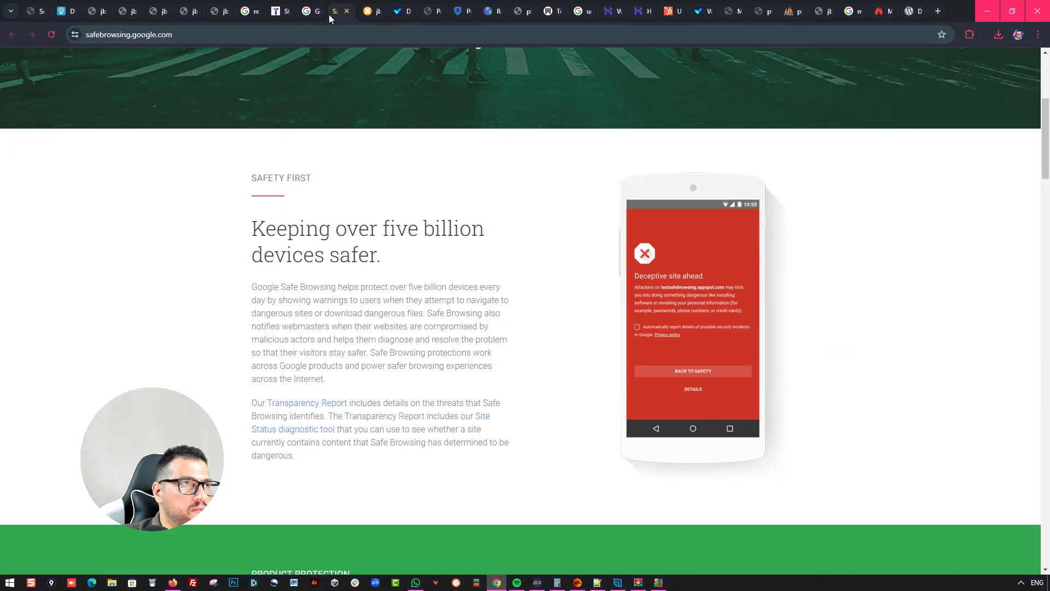
pyautogui.click(314, 7)
# Read the TrustaHost URL blacklist guide from the Google blacklist check through malware scanning and cleanup to the FAQs
pyautogui.click(285, 5)
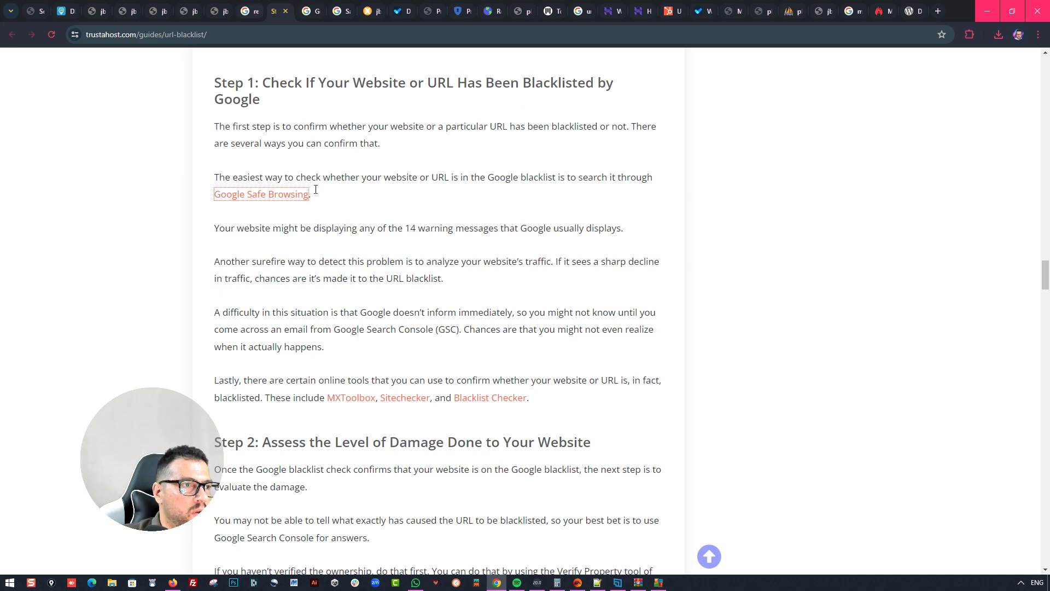
pyautogui.scroll(-10, 315, 189)
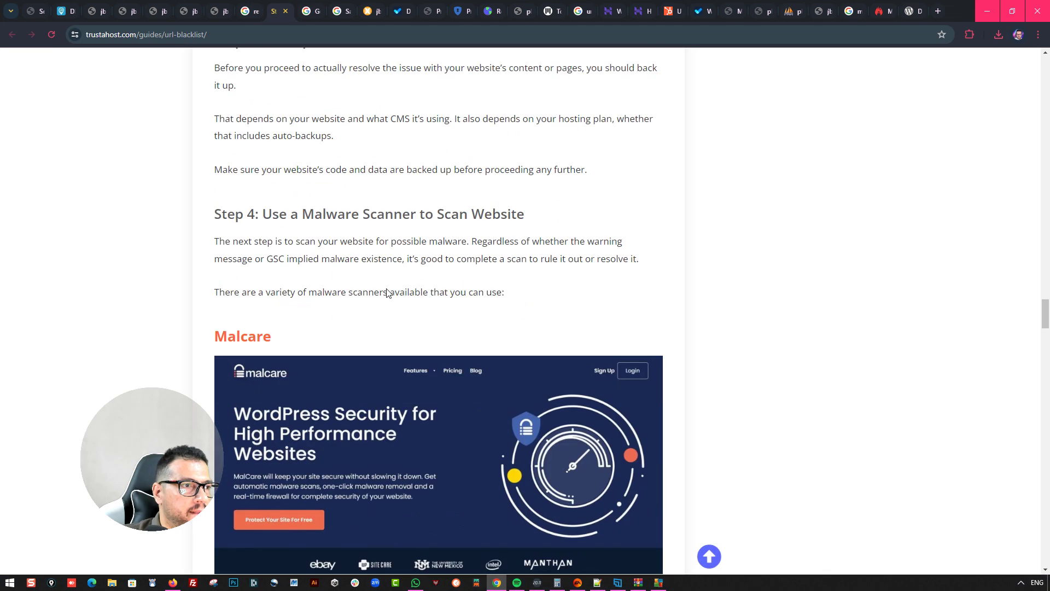
pyautogui.scroll(-7, 383, 290)
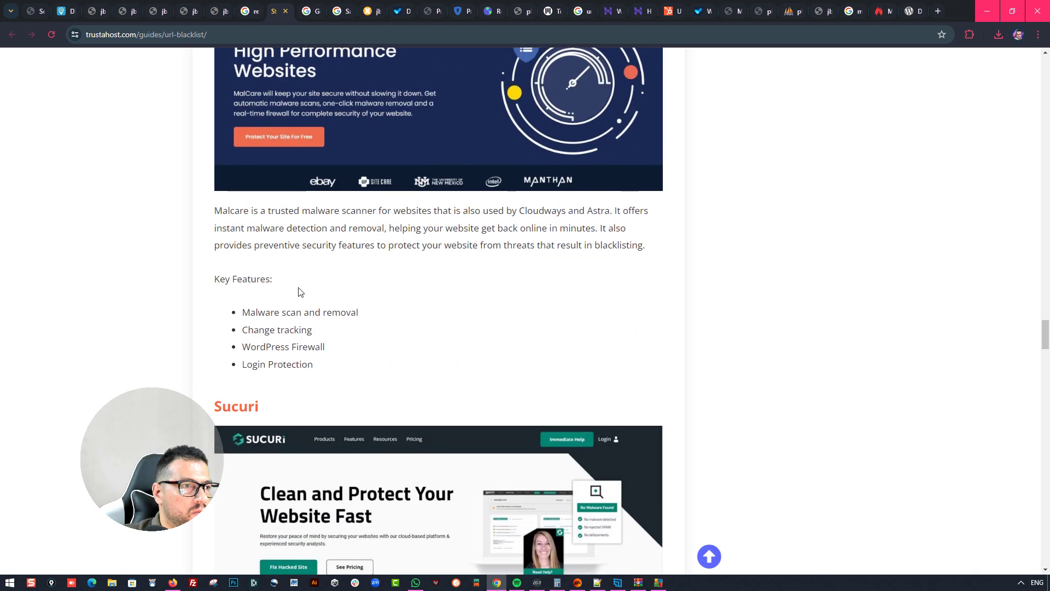
pyautogui.scroll(-13, 300, 292)
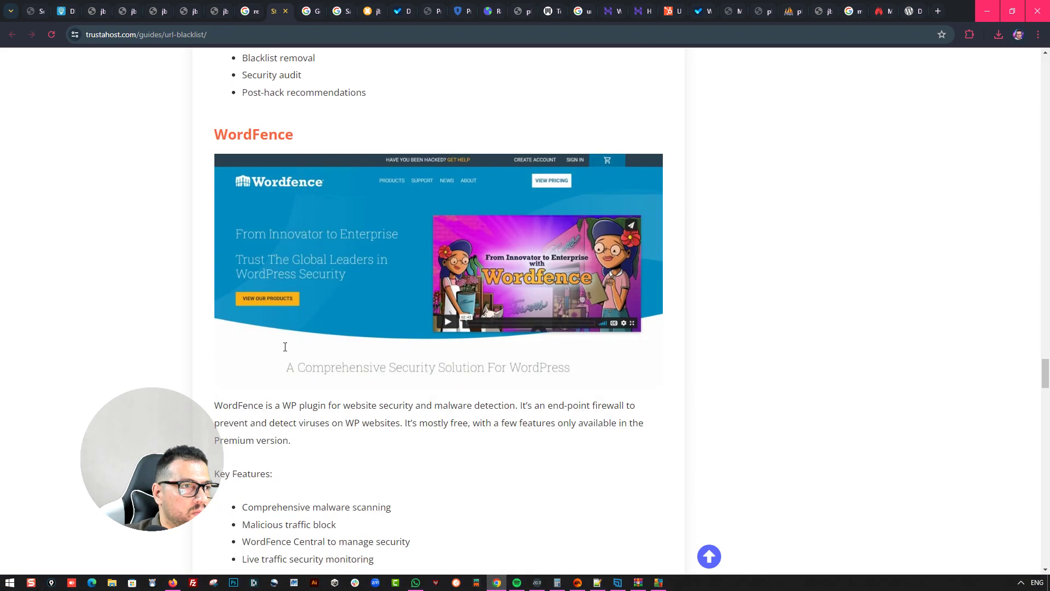
pyautogui.scroll(-20, 285, 347)
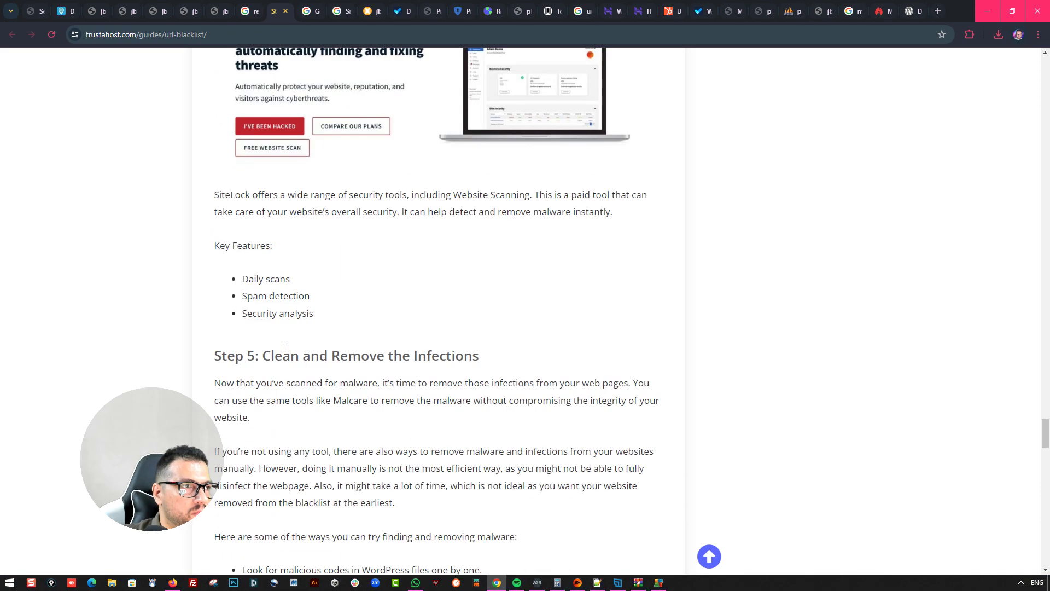
pyautogui.scroll(-20, 285, 347)
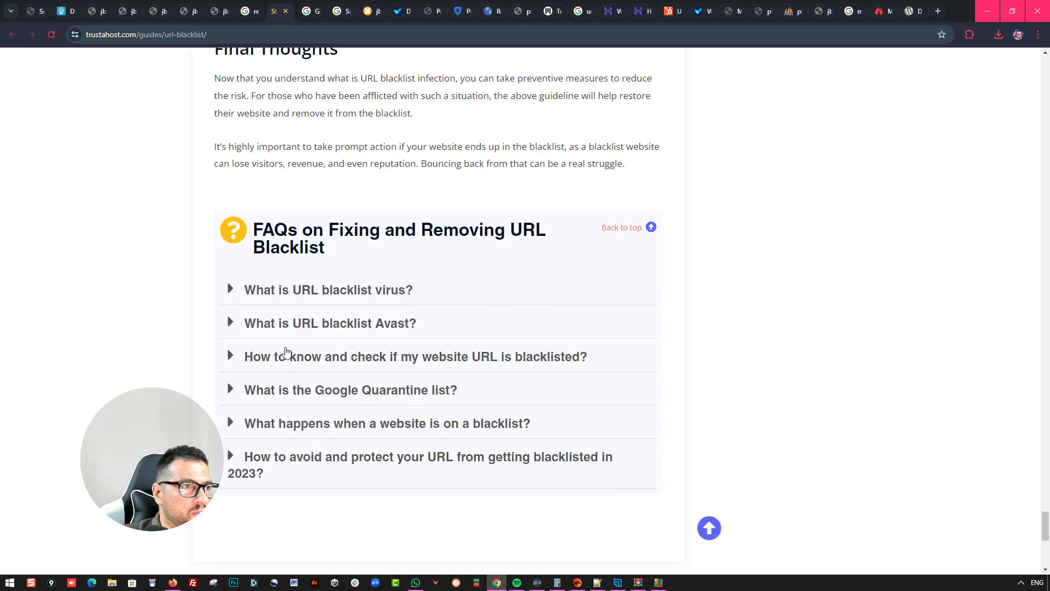
pyautogui.scroll(-4, 285, 352)
pyautogui.rightClick(155, 37)
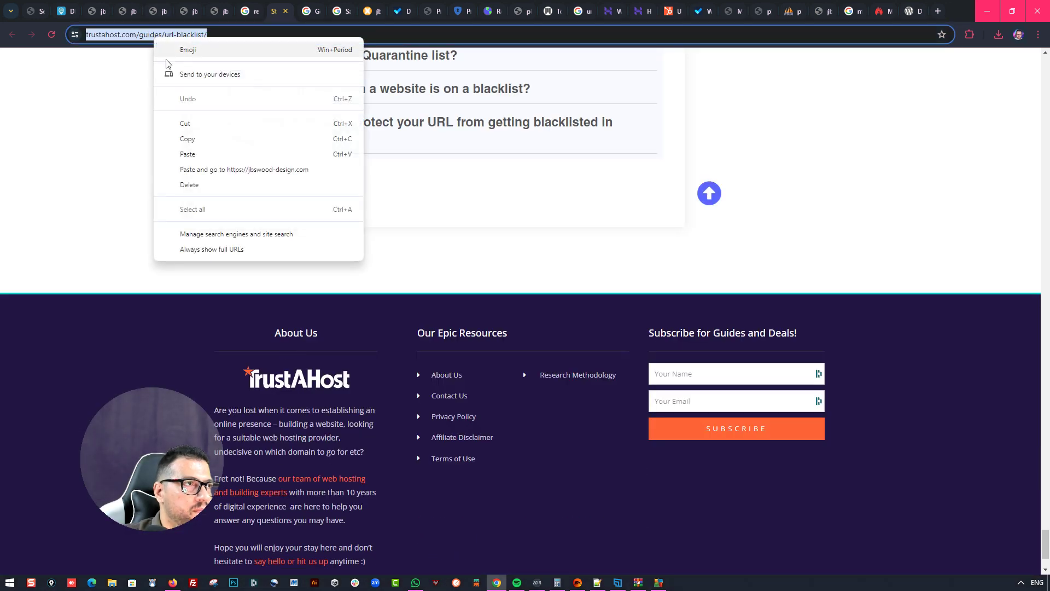
pyautogui.click(203, 168)
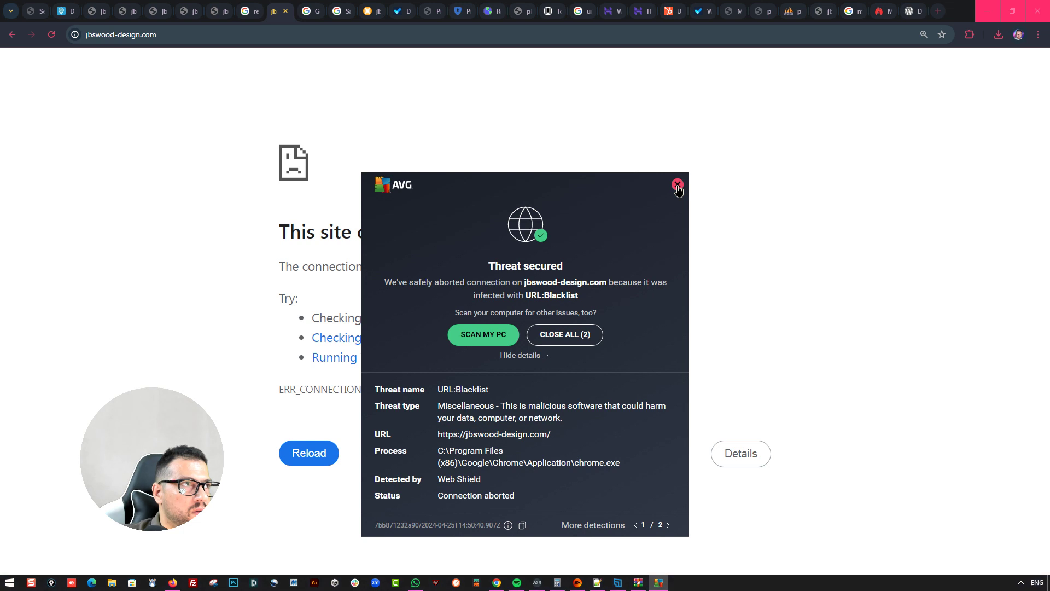
pyautogui.click(677, 185)
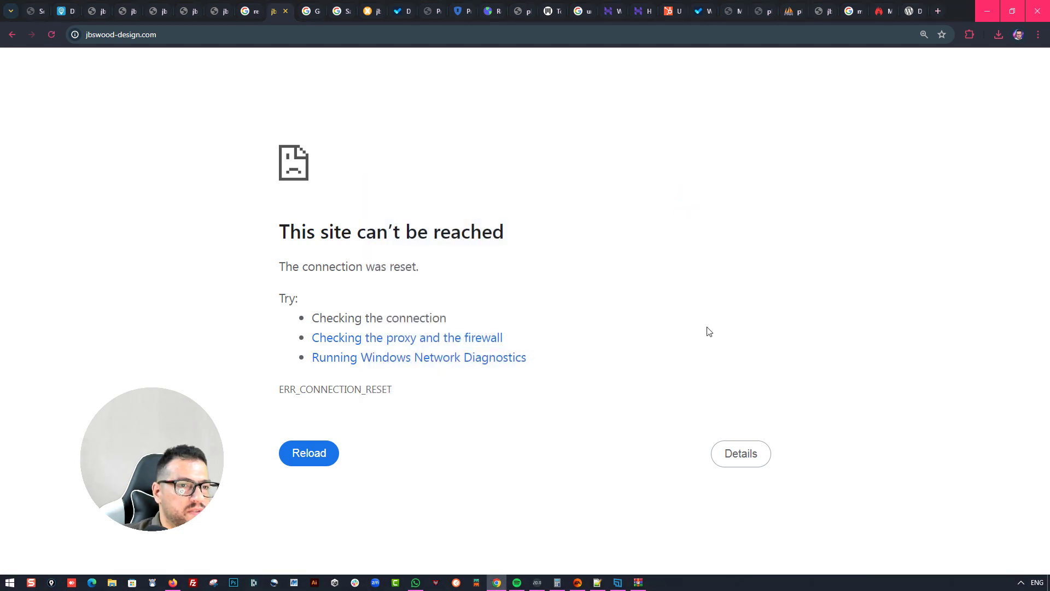
# Switch to AVG Internet Security from the running background apps and open its settings
pyautogui.click(1021, 583)
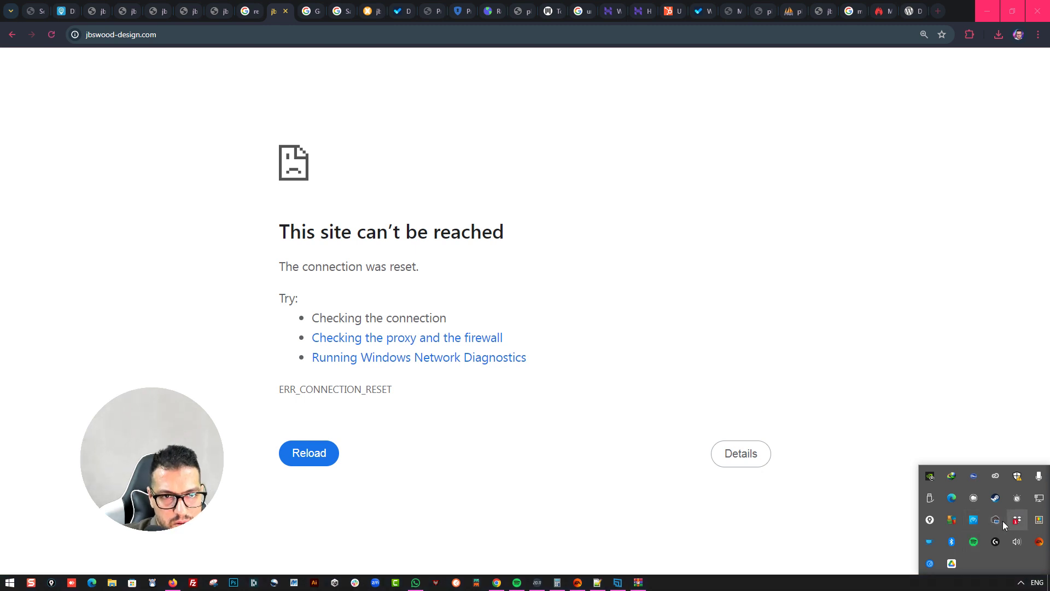
pyautogui.click(950, 524)
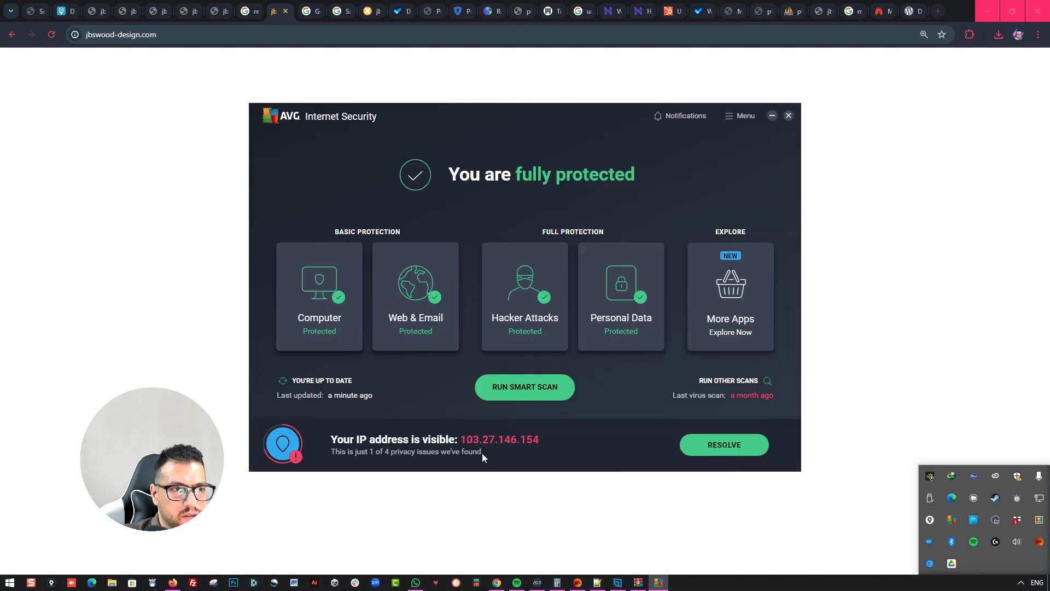
pyautogui.click(952, 524)
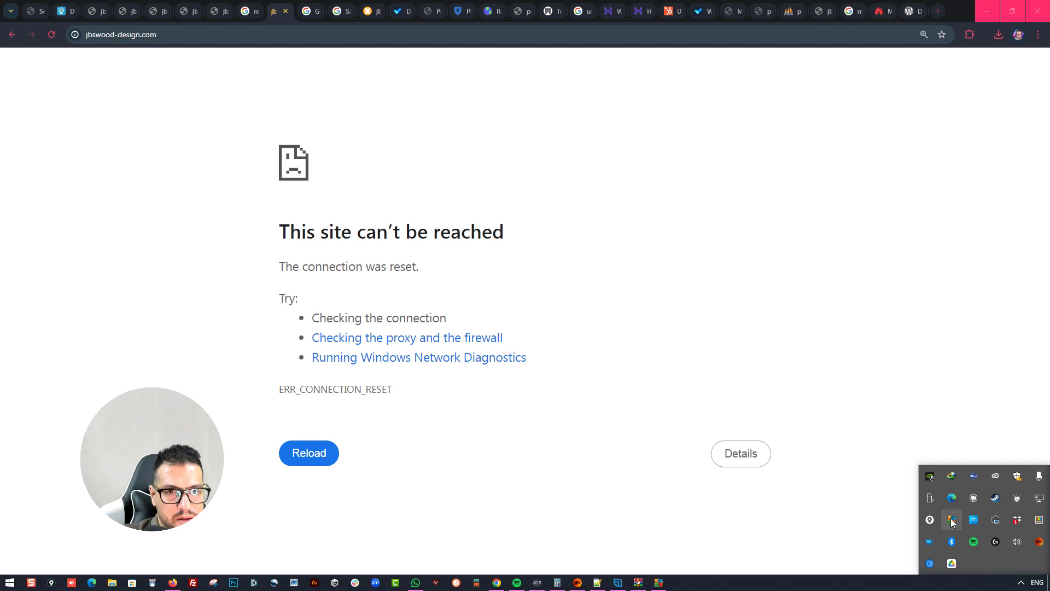
pyautogui.click(953, 521)
pyautogui.click(738, 114)
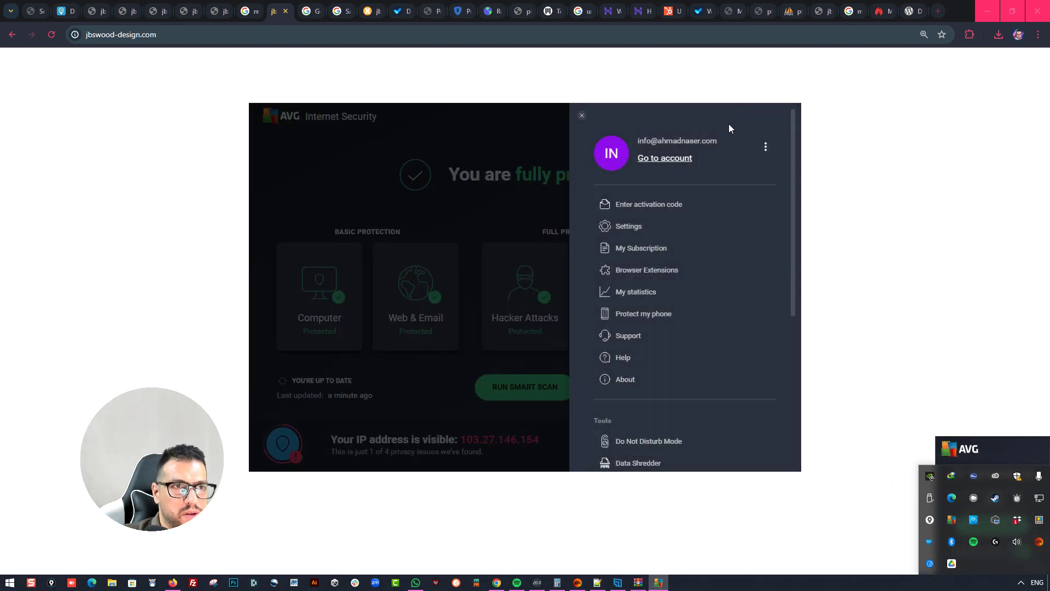
pyautogui.click(664, 232)
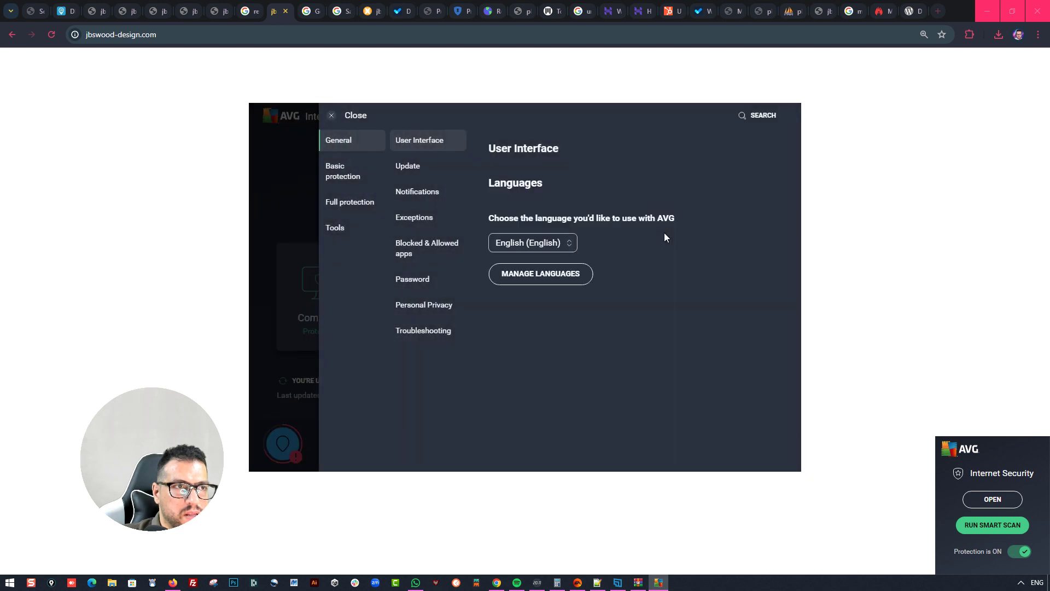
# Look through AVG's Basic protection, Full protection and General settings for the control that governs threat blocking
pyautogui.click(355, 173)
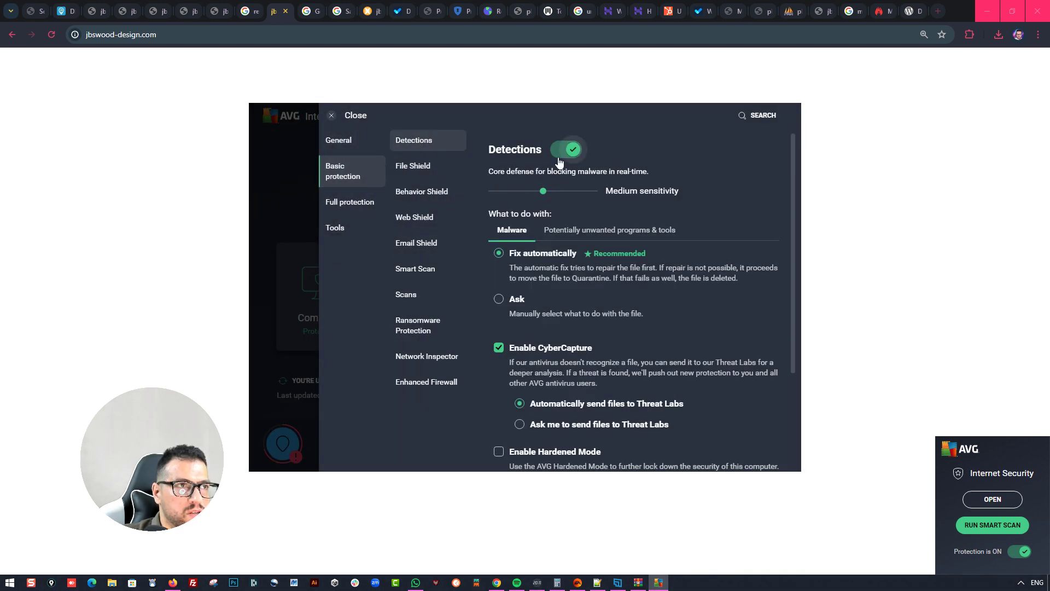
pyautogui.click(350, 205)
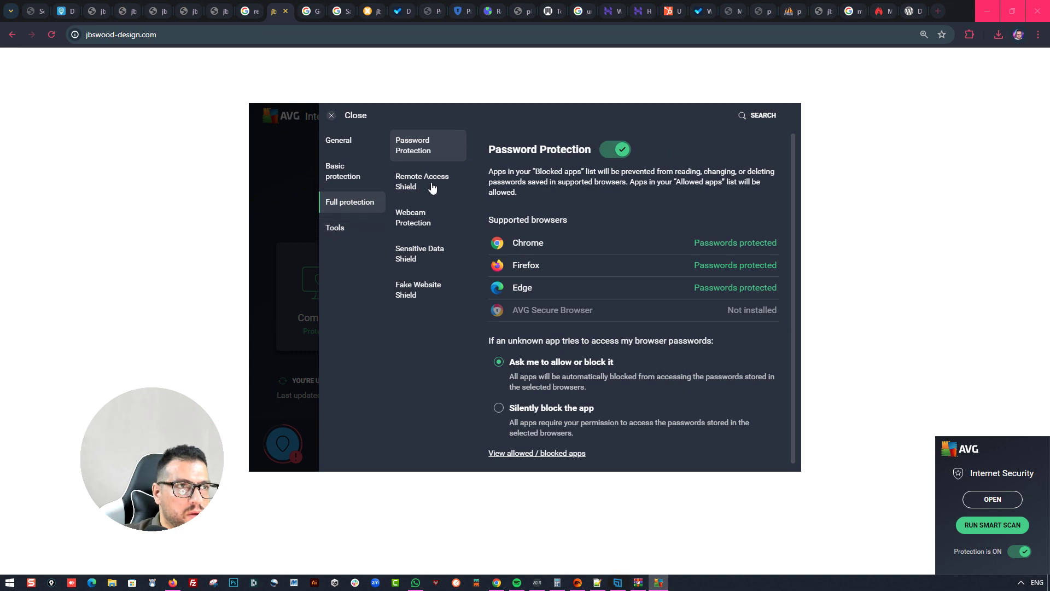
pyautogui.click(420, 226)
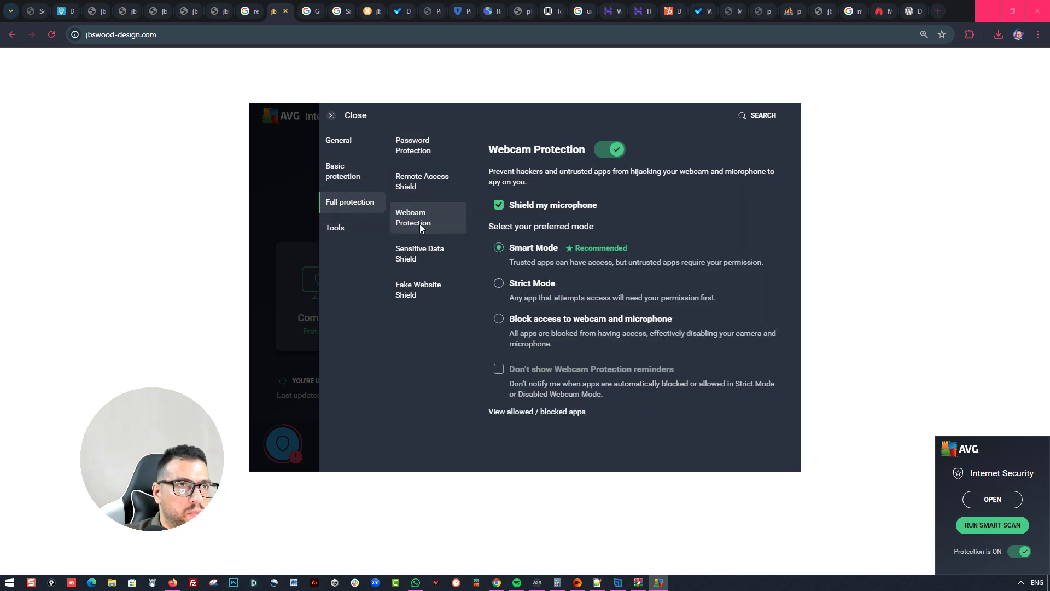
pyautogui.click(342, 174)
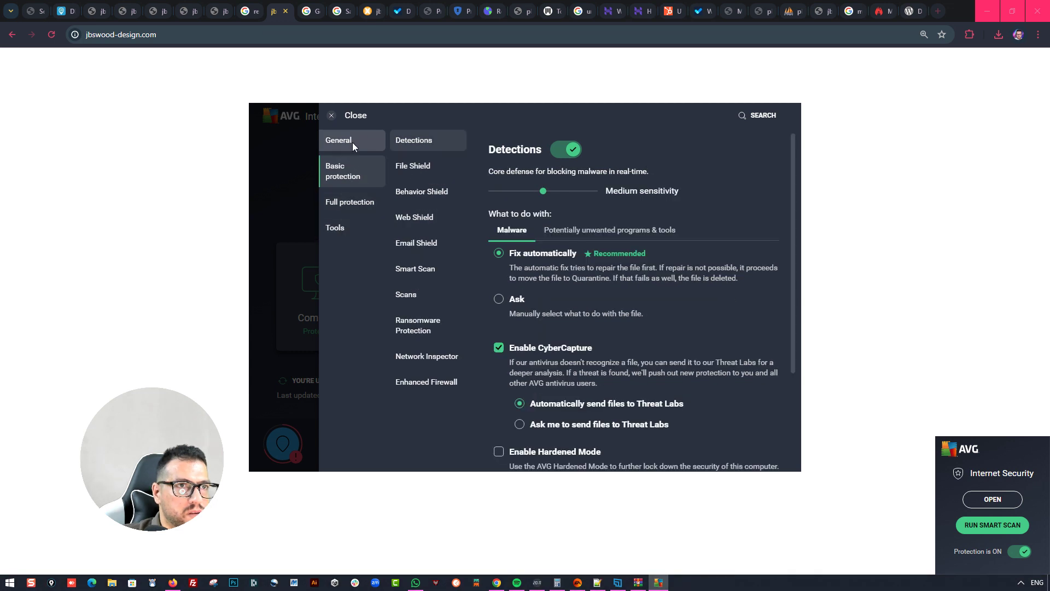
pyautogui.click(352, 144)
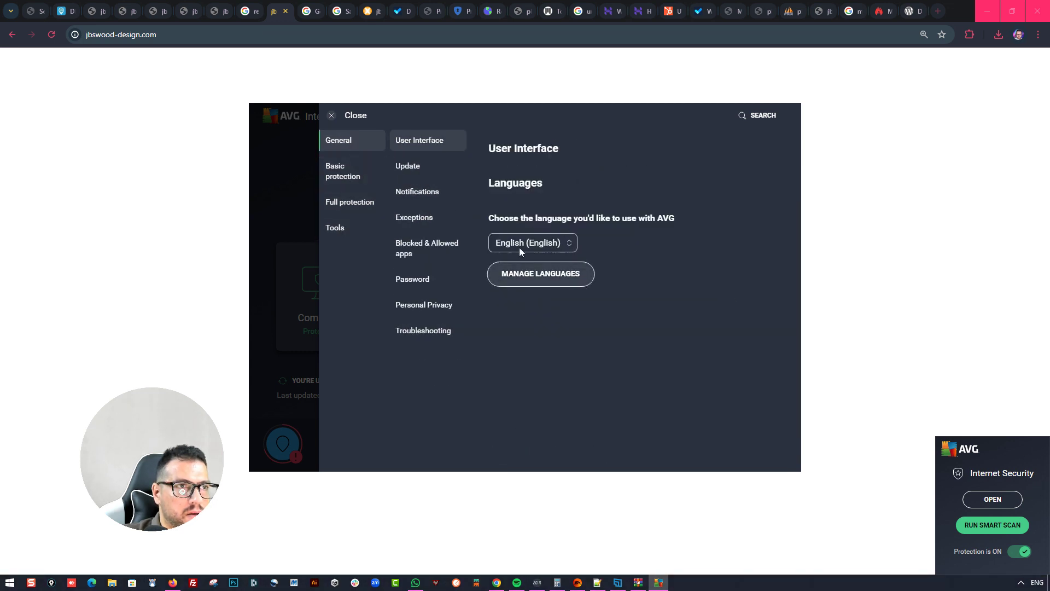
# Turn off the Detections shield in AVG's Basic protection settings for 1 hour
pyautogui.click(341, 164)
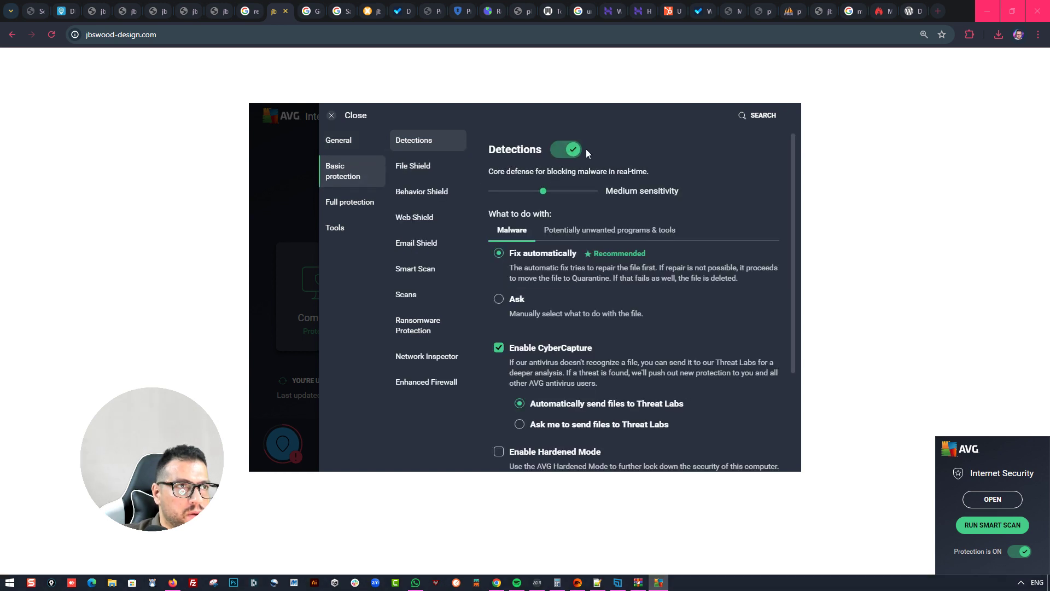
pyautogui.click(551, 149)
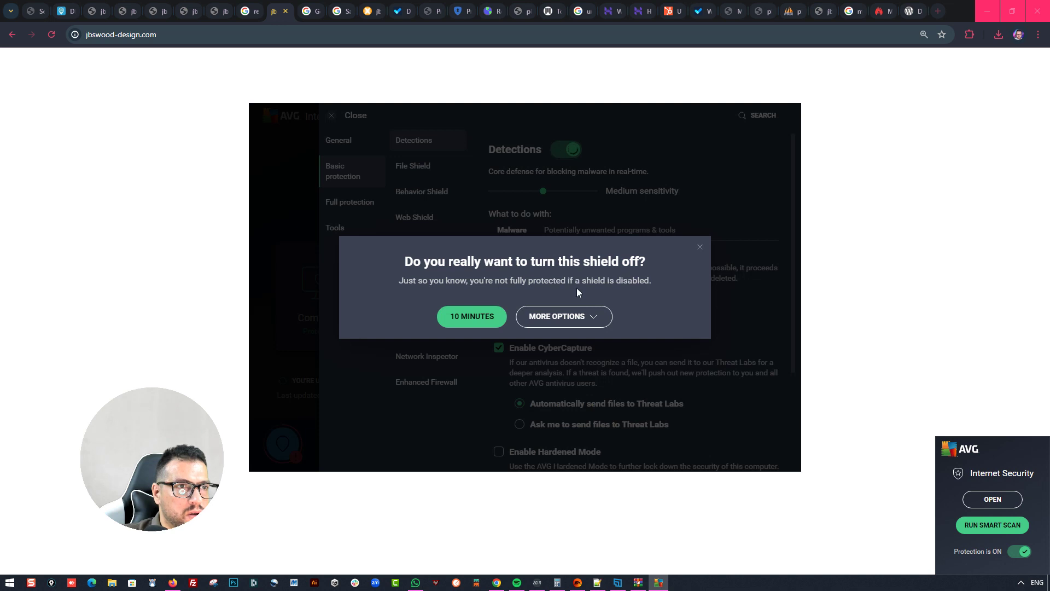
pyautogui.click(585, 316)
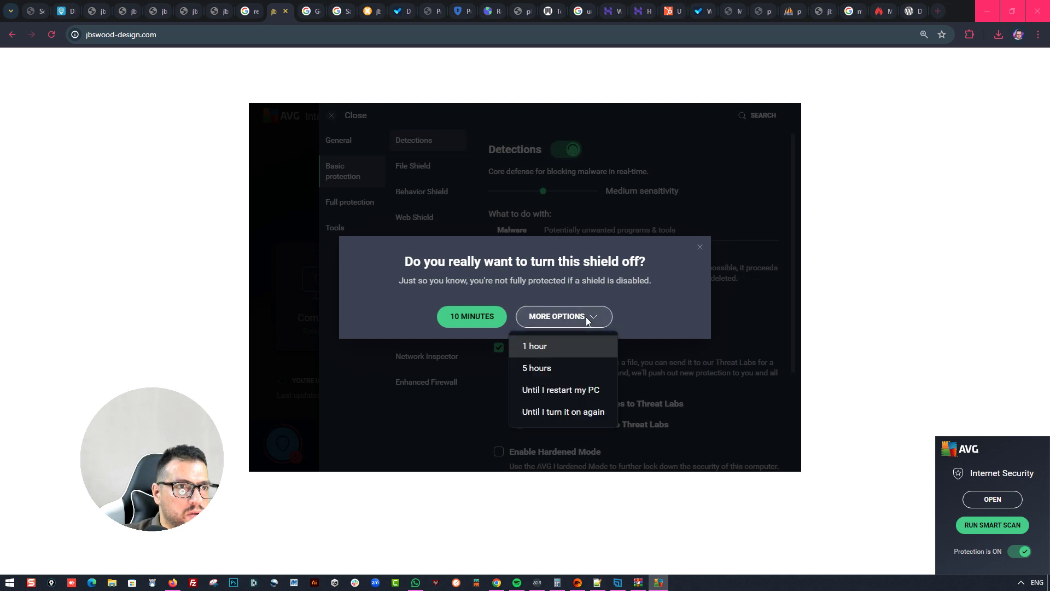
pyautogui.click(558, 351)
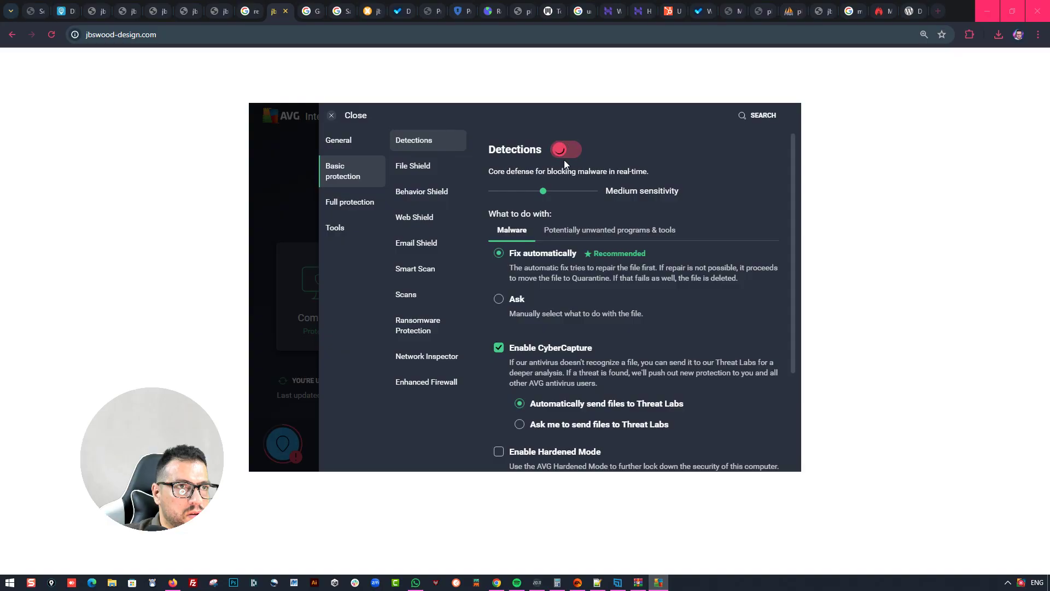
# Reload jbswood-design.com in the browser and look down its home page
pyautogui.click(157, 140)
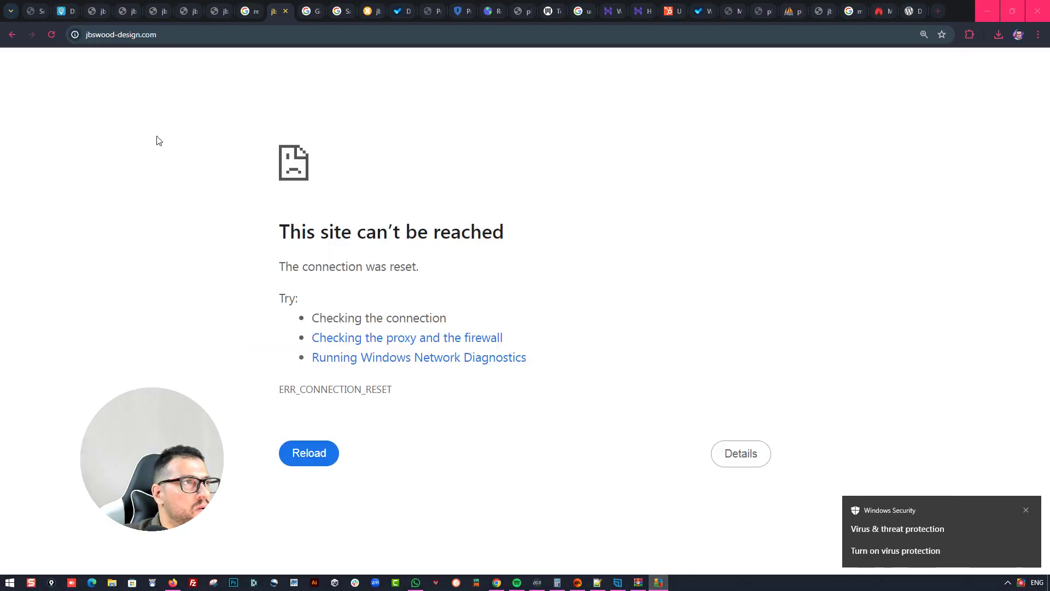
pyautogui.click(262, 36)
pyautogui.press('Return')
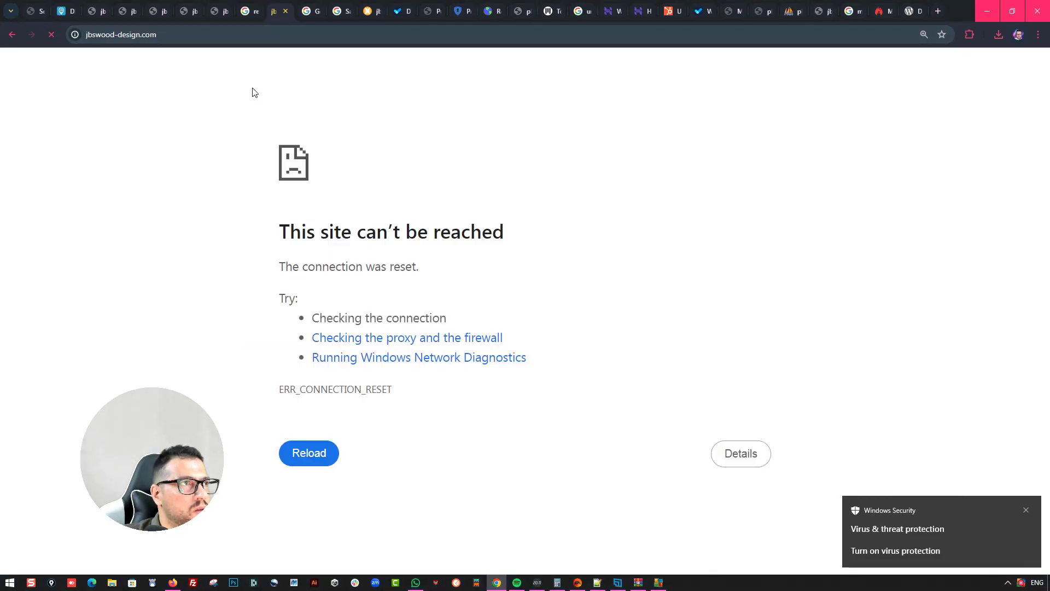
pyautogui.rightClick(183, 158)
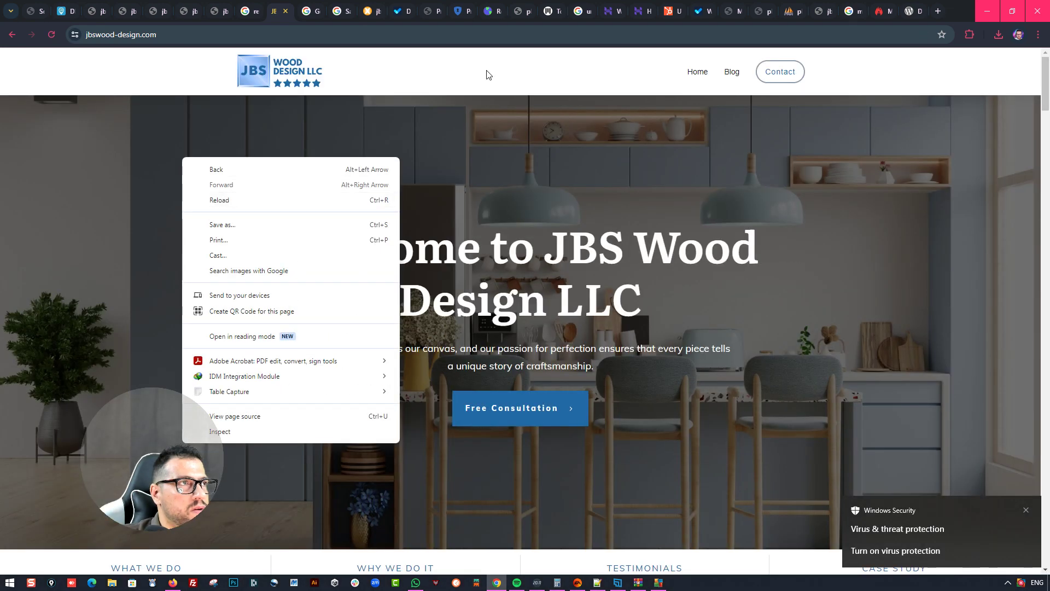
pyautogui.click(489, 74)
pyautogui.scroll(-15, 814, 422)
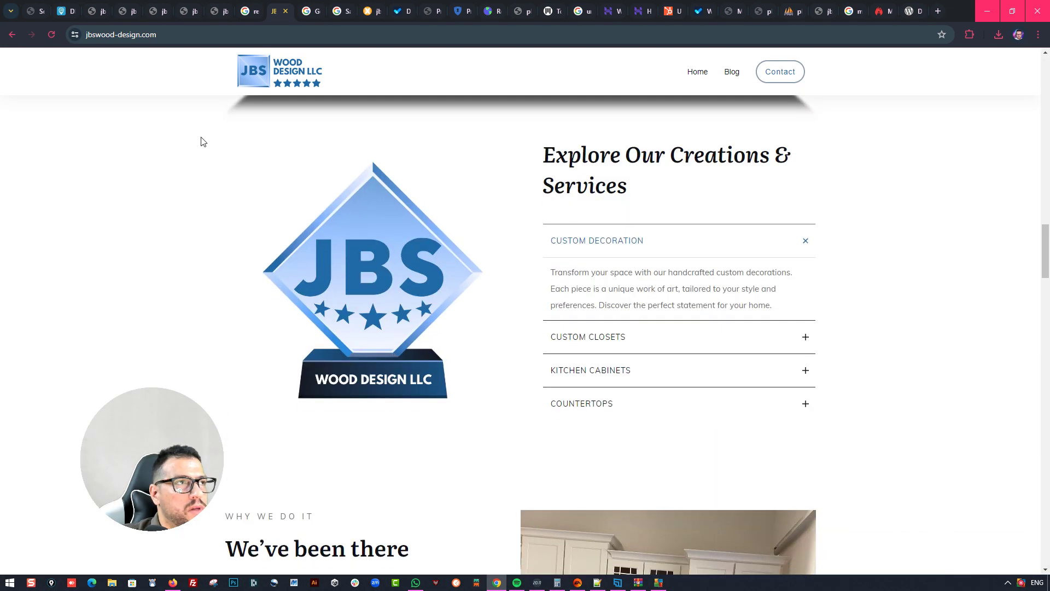
# Open jbswood-design.com/wp-admin and log in to WordPress with the prefilled credentials
pyautogui.click(190, 32)
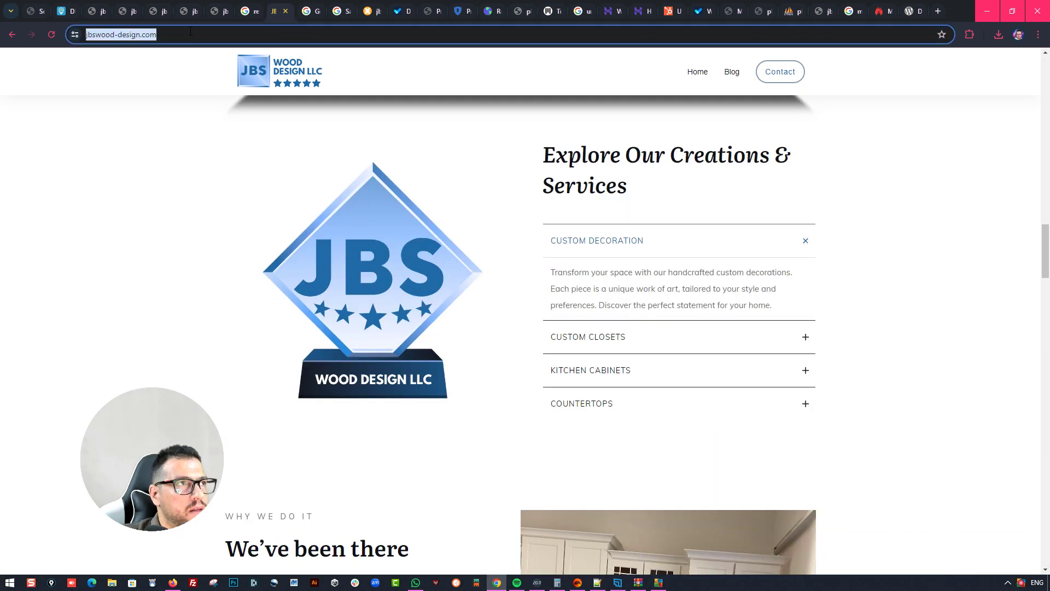
pyautogui.click(348, 35)
pyautogui.write('/wp-admin')
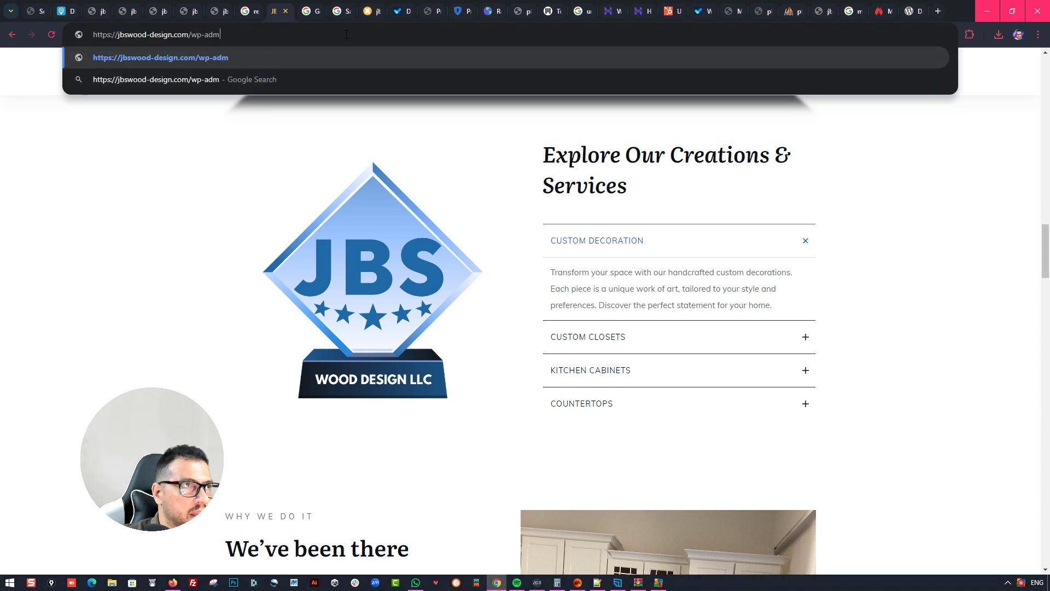
pyautogui.press('Return')
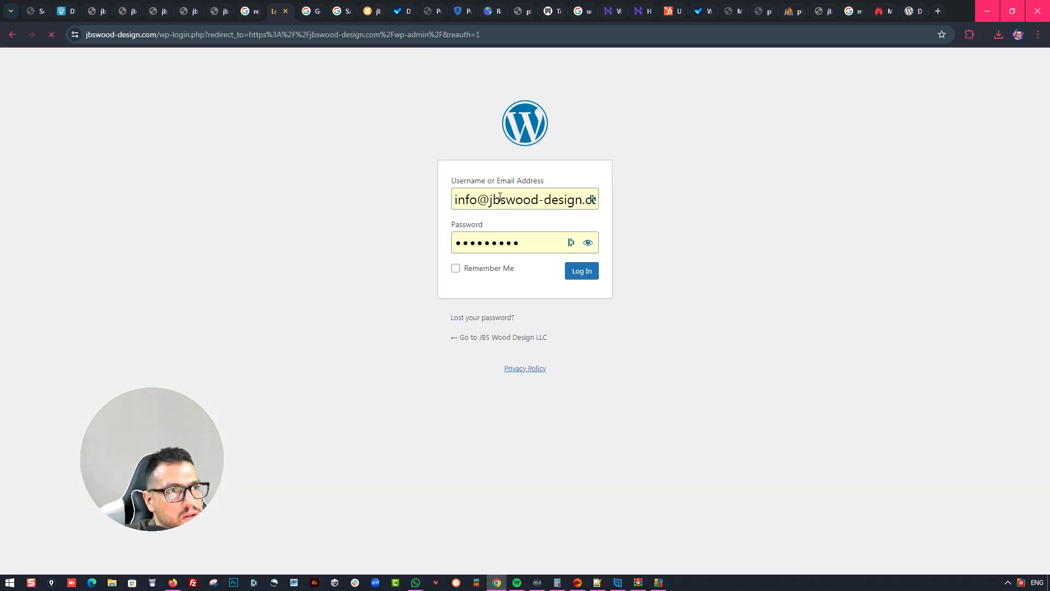
pyautogui.click(586, 275)
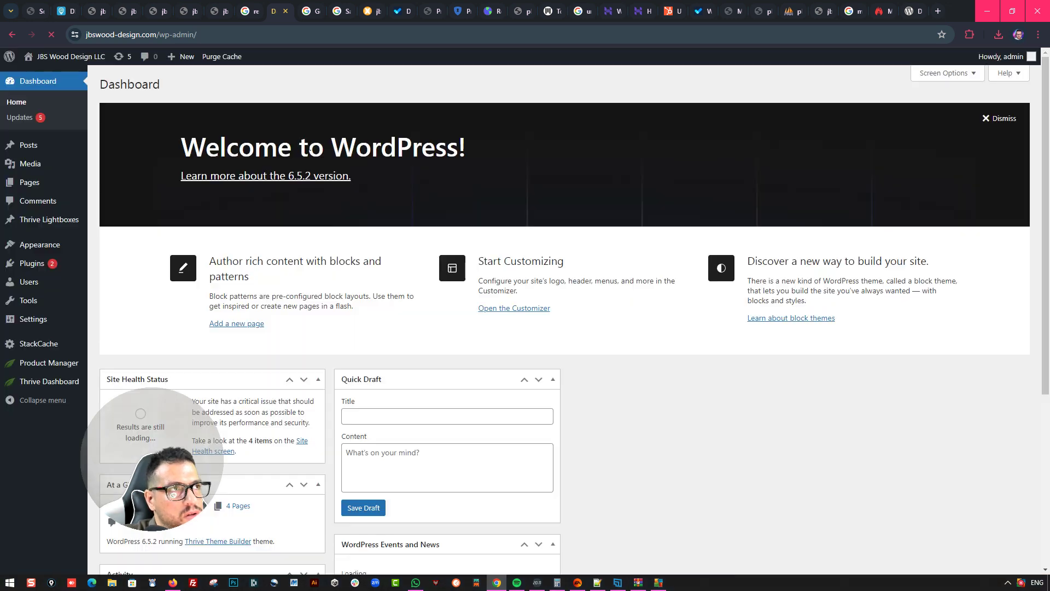
# Update the Thrive Architect and Thrive Product Manager plugins from the list of installed plugins
pyautogui.moveTo(52, 265)
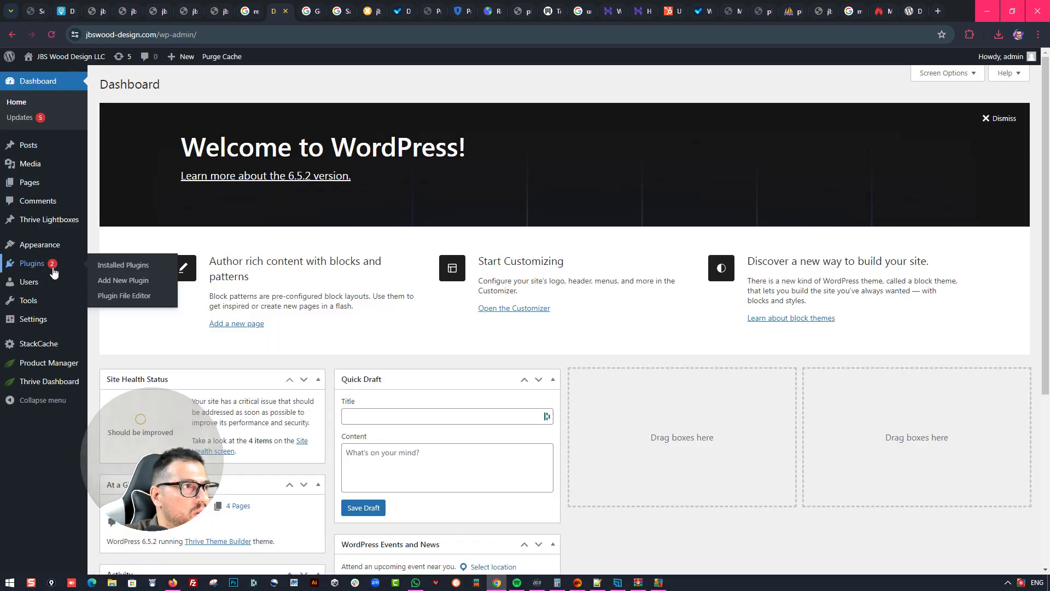
pyautogui.click(113, 268)
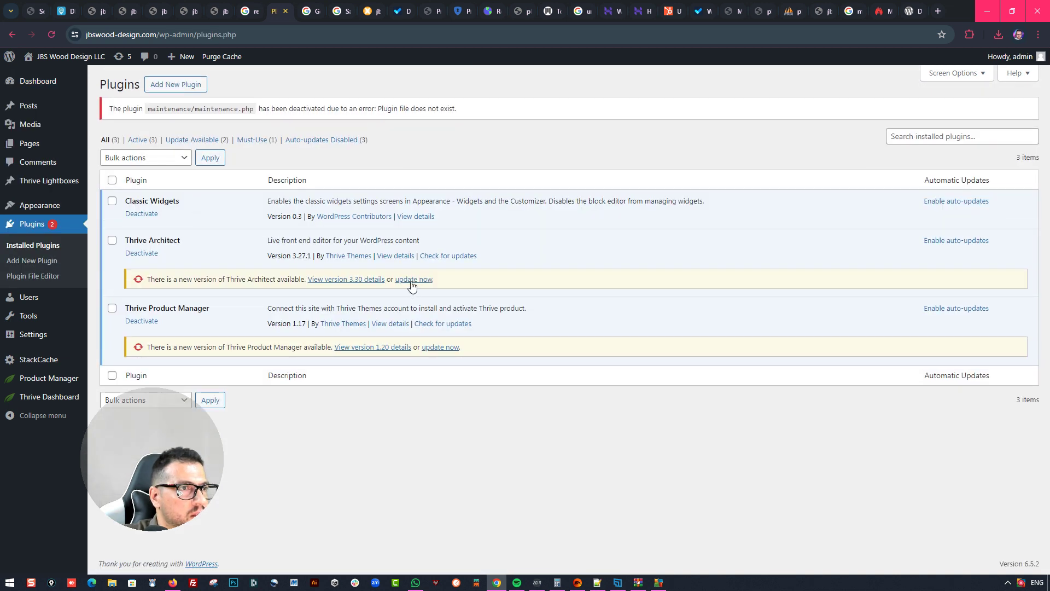
pyautogui.click(412, 280)
pyautogui.click(440, 348)
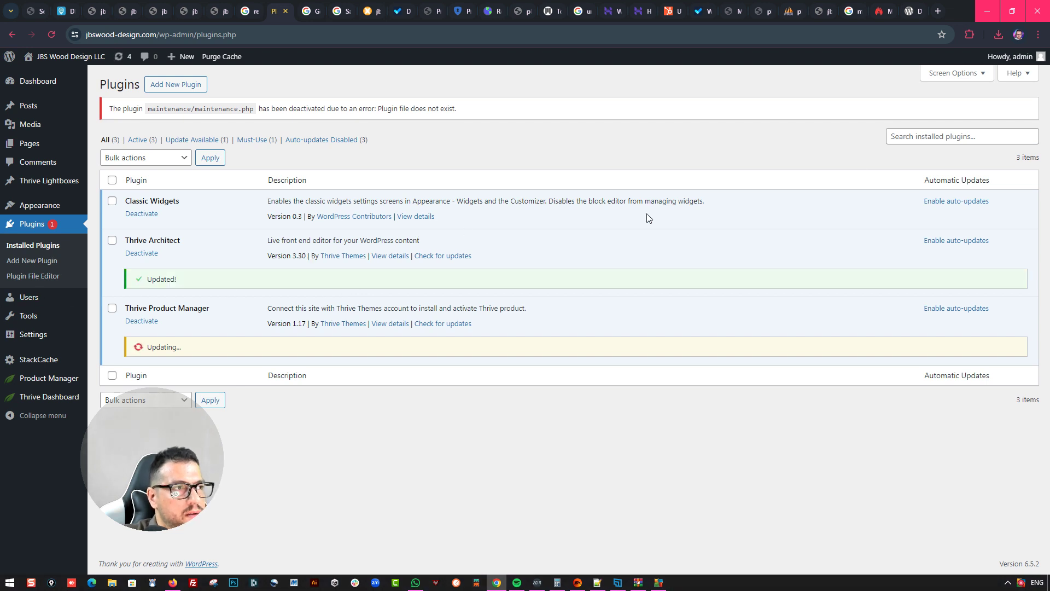
pyautogui.click(958, 143)
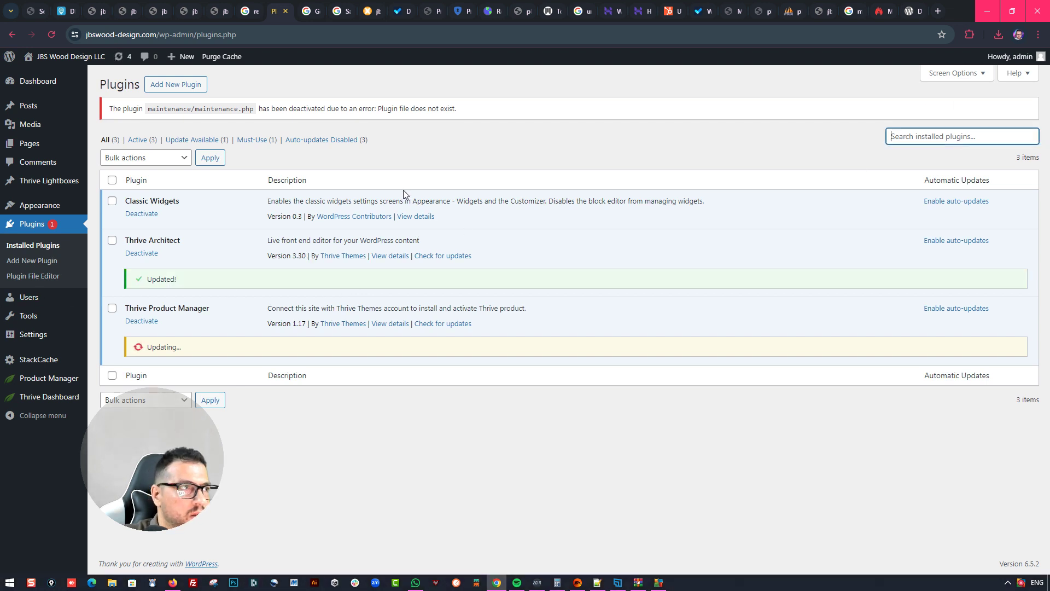
# Search for new plugins with "wordfence", then install and activate Wordfence Security
pyautogui.click(47, 262)
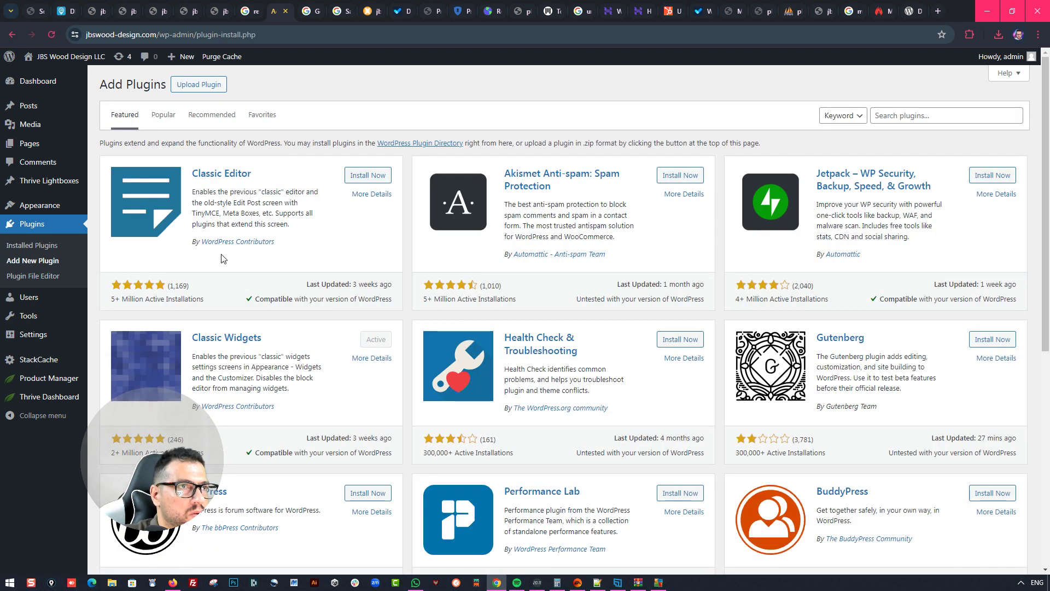
pyautogui.click(904, 113)
pyautogui.write('word')
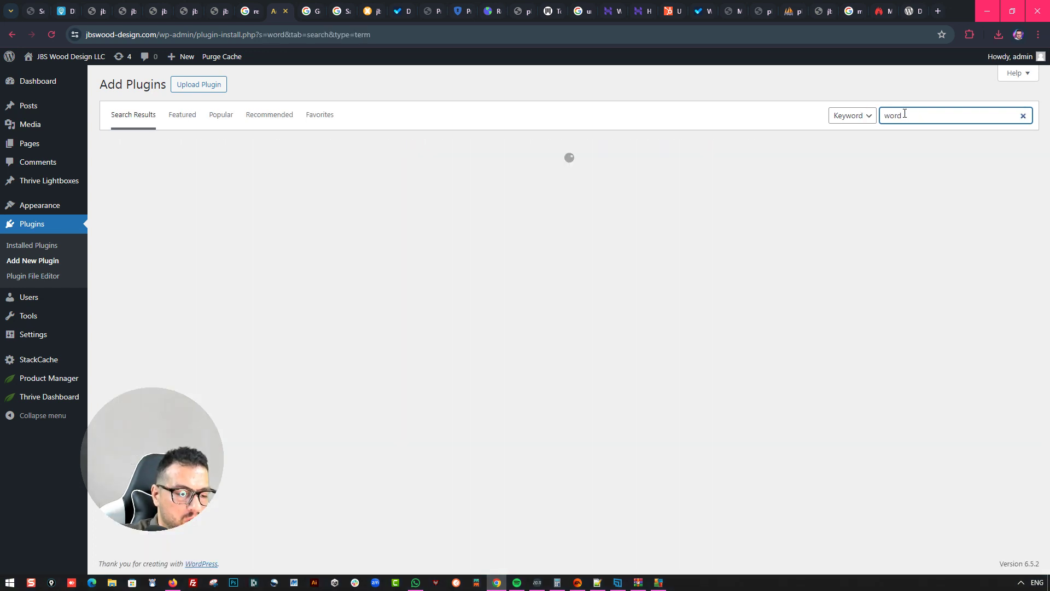
pyautogui.write('fence')
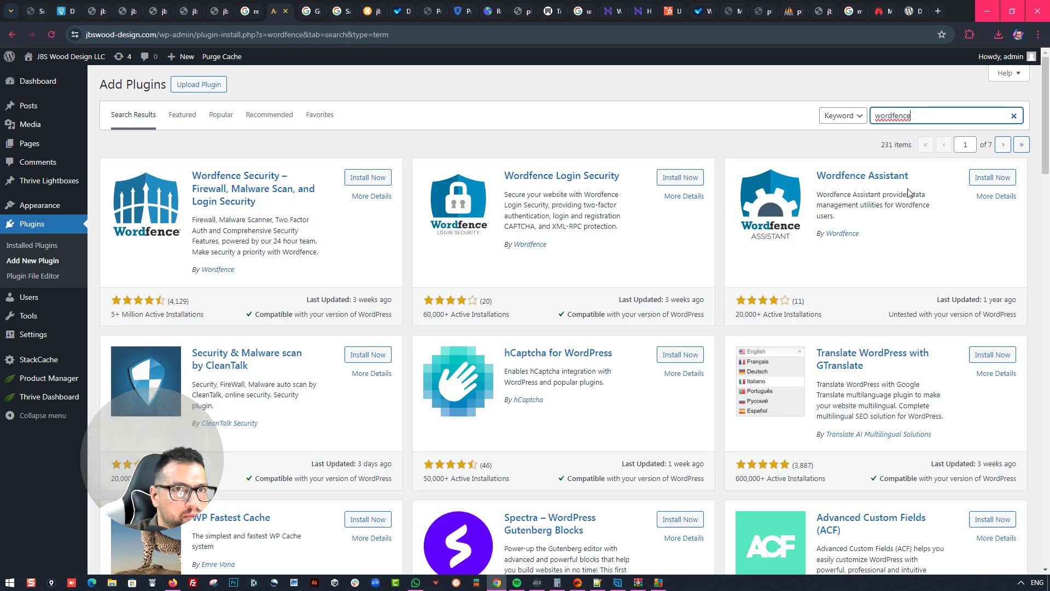
pyautogui.click(373, 182)
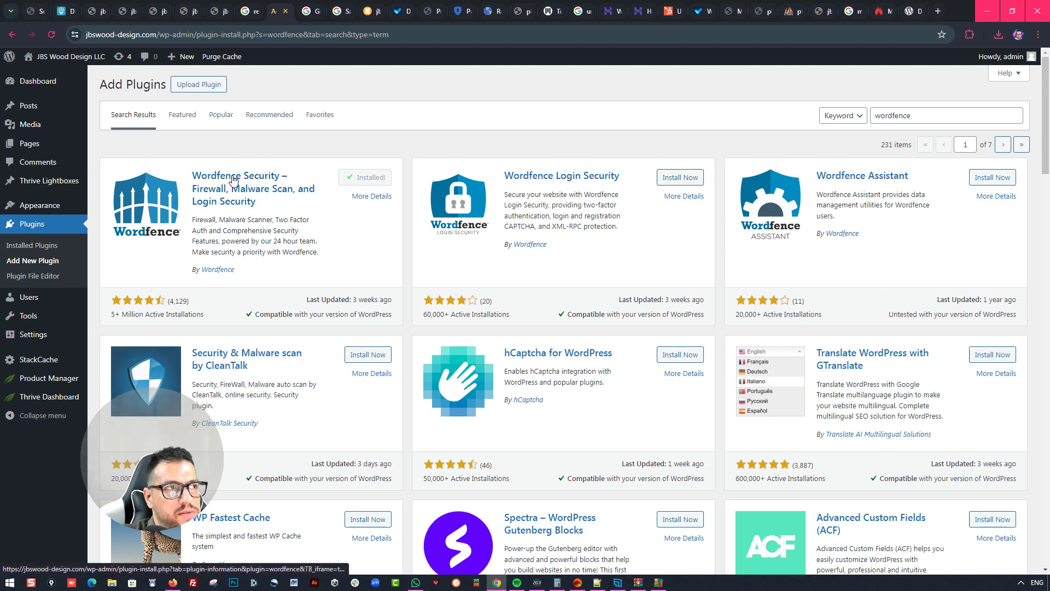
pyautogui.click(377, 182)
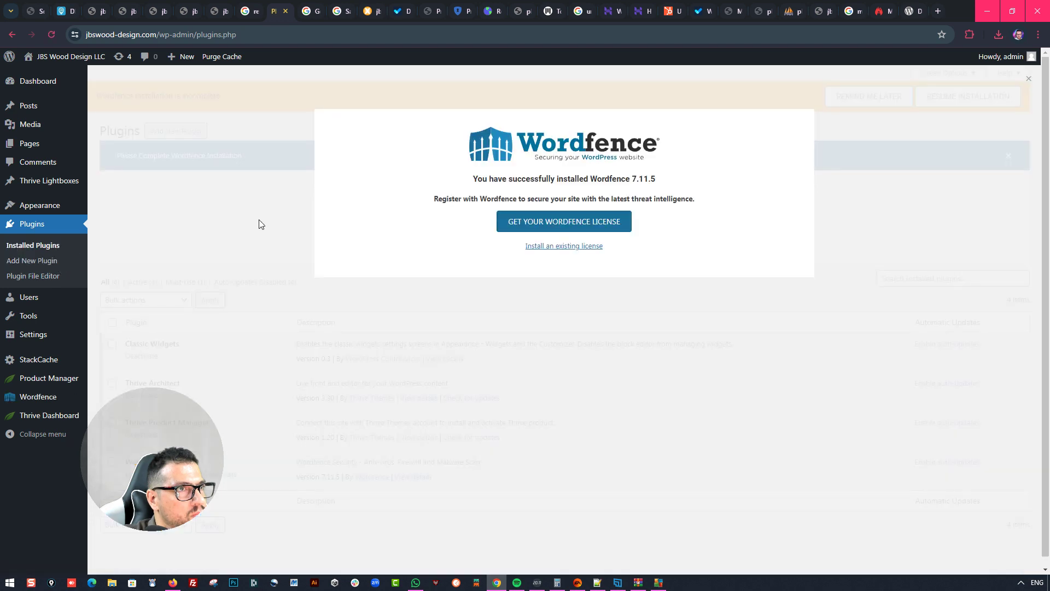
# Request a Wordfence Free license and accept waiting 30 days for protection from new threats
pyautogui.click(600, 227)
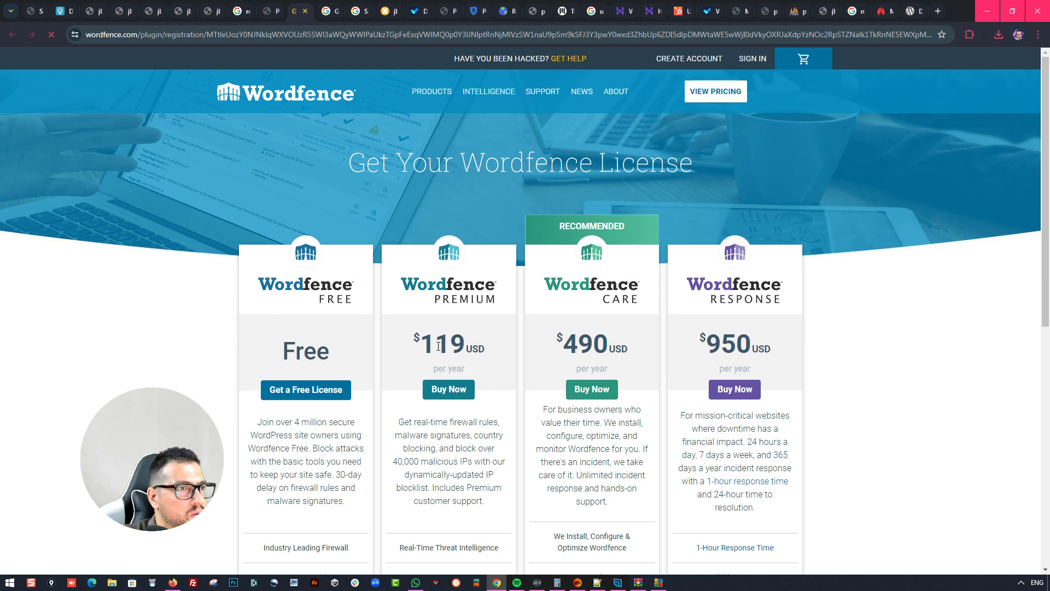
pyautogui.click(306, 390)
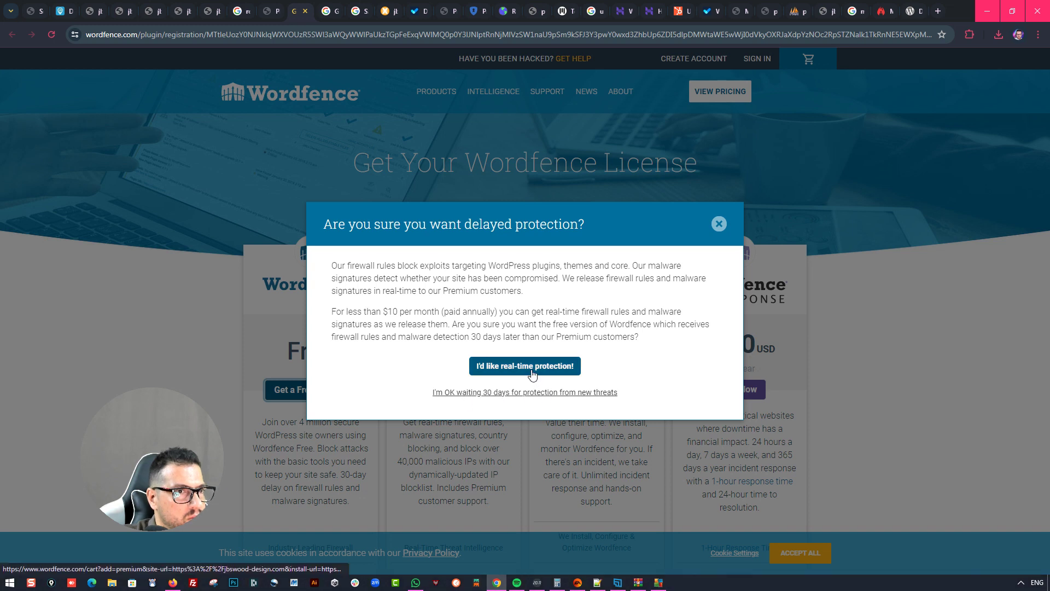
pyautogui.click(526, 393)
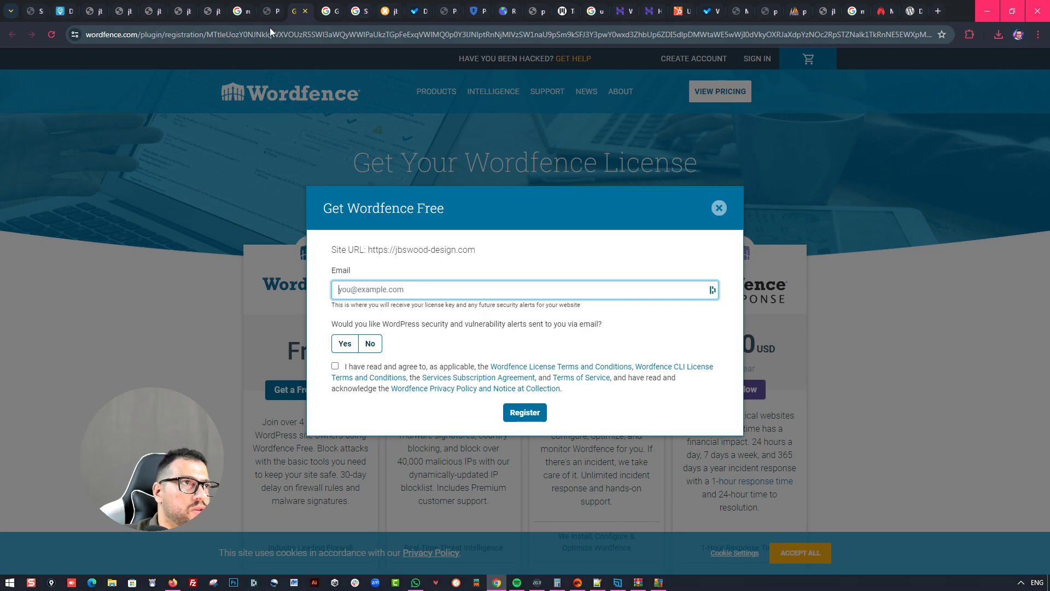
# Switch to the StackCP hosting panel among the open pages and open its Email Accounts
pyautogui.click(267, 6)
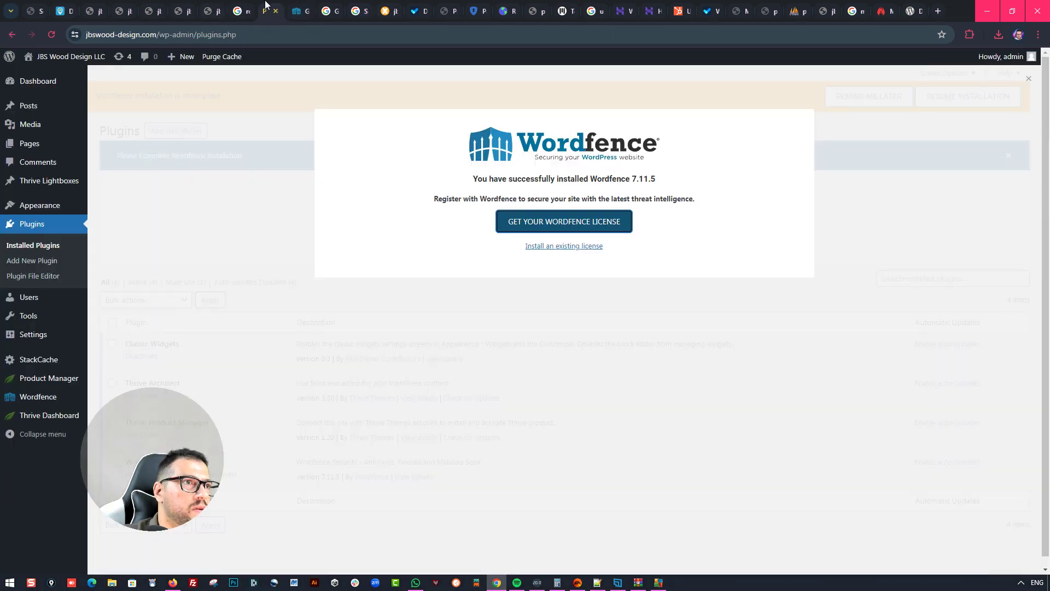
pyautogui.click(211, 6)
pyautogui.click(180, 6)
pyautogui.click(123, 6)
pyautogui.click(62, 6)
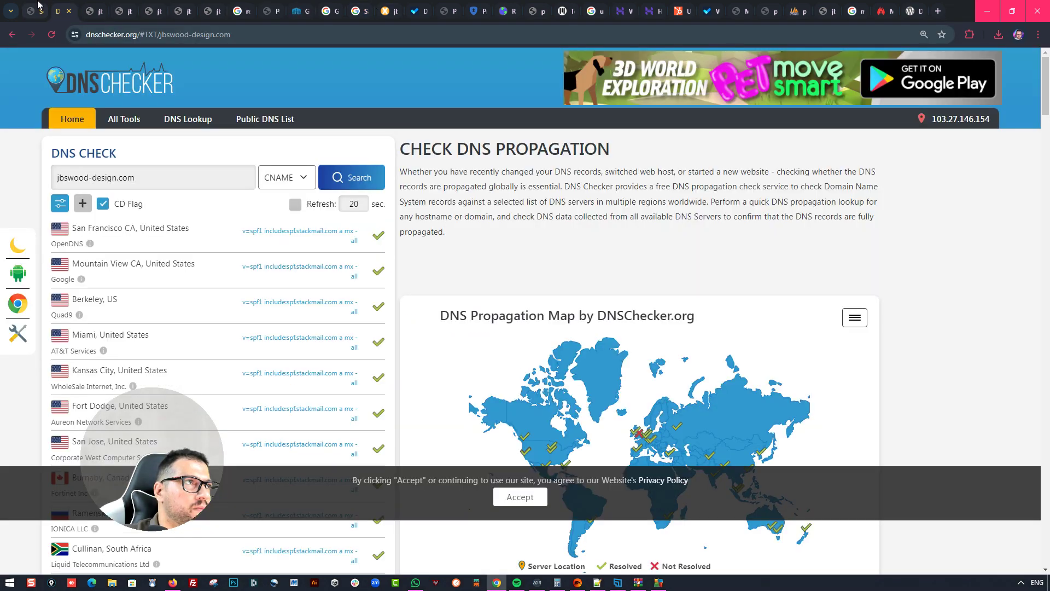
pyautogui.click(38, 6)
pyautogui.scroll(-4, 57, 328)
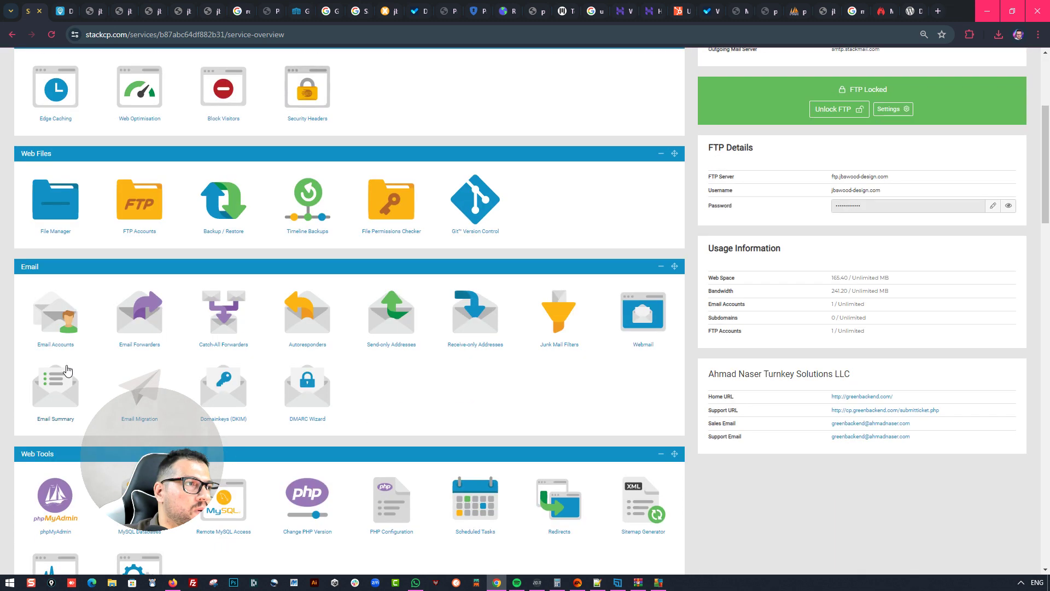
pyautogui.click(57, 329)
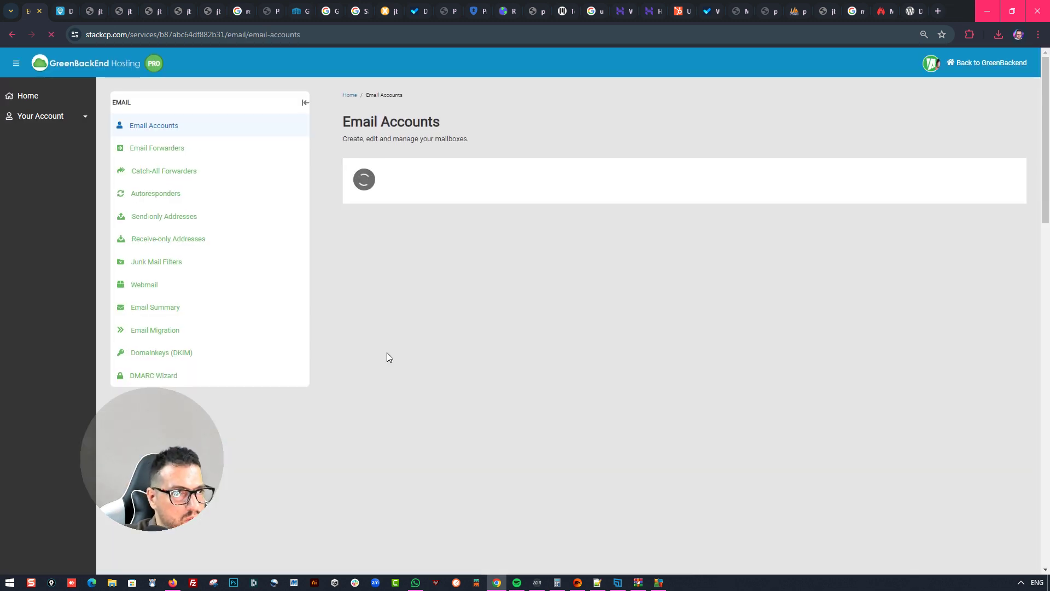
# Copy the existing mailbox address from the hosting panel's email accounts into the email field of the Get Wordfence Free form
pyautogui.moveTo(280, 410); pyautogui.dragTo(364, 411)
pyautogui.hotkey('ctrl', 'c')
pyautogui.click(307, 4)
pyautogui.hotkey('ctrl', 'v')
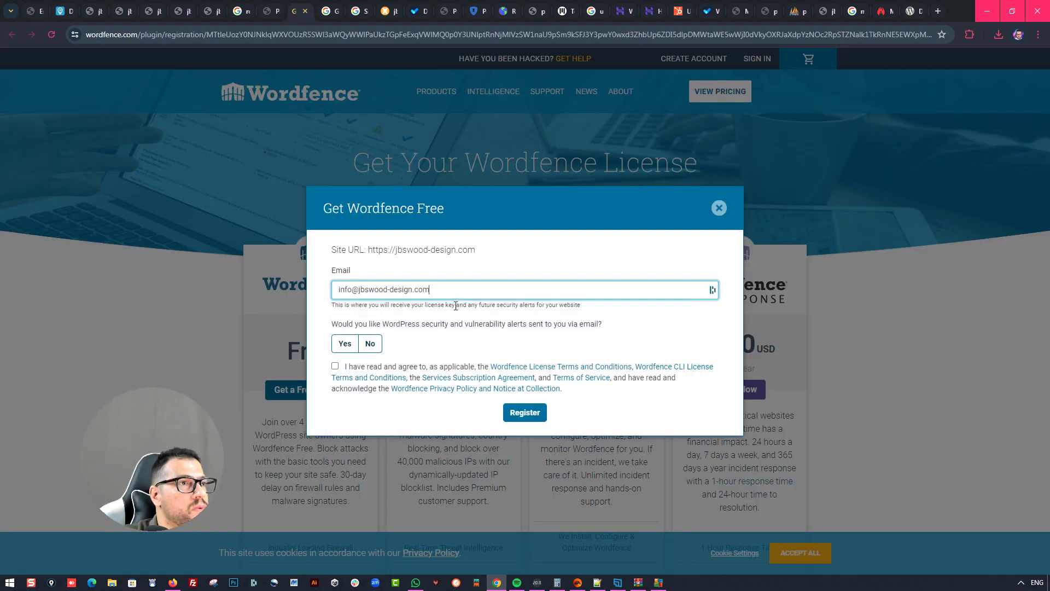
# Agree to the Wordfence terms, choose Yes for WordPress security and vulnerability alerts, and submit the free license registration
pyautogui.click(538, 417)
pyautogui.click(335, 366)
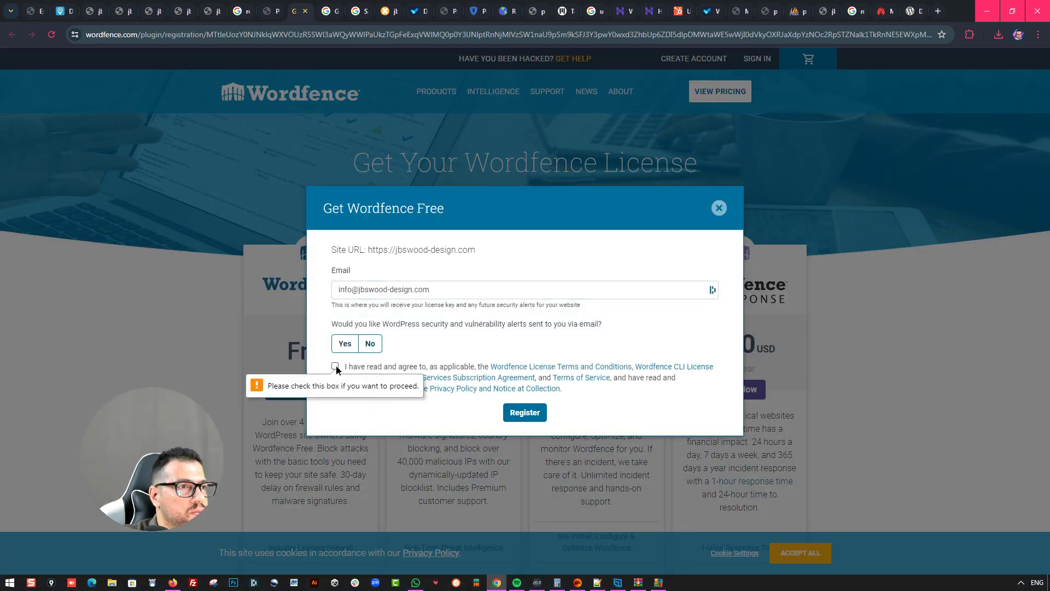
pyautogui.click(356, 348)
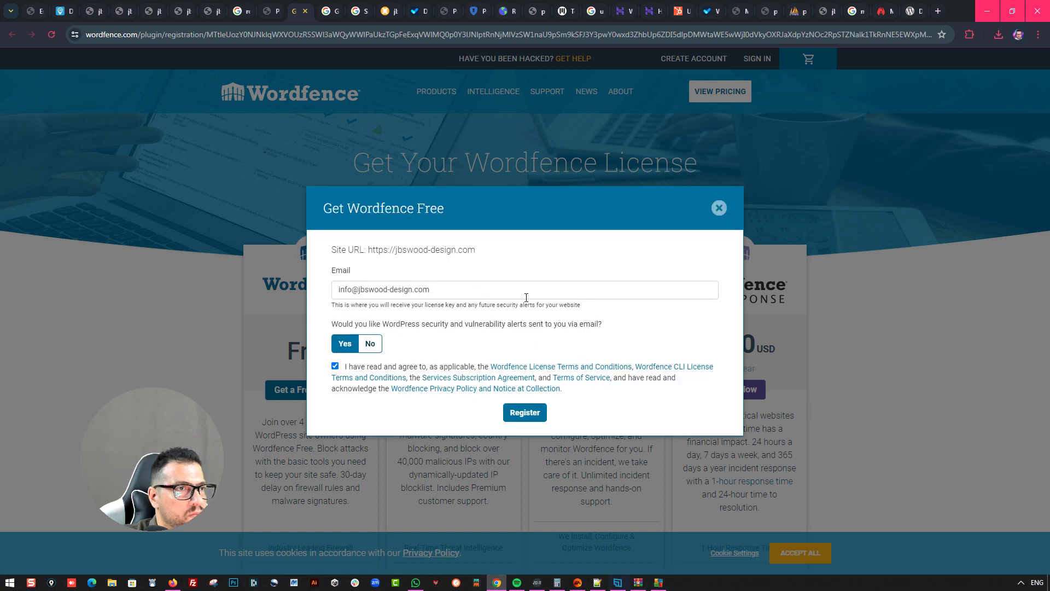
pyautogui.press('Return')
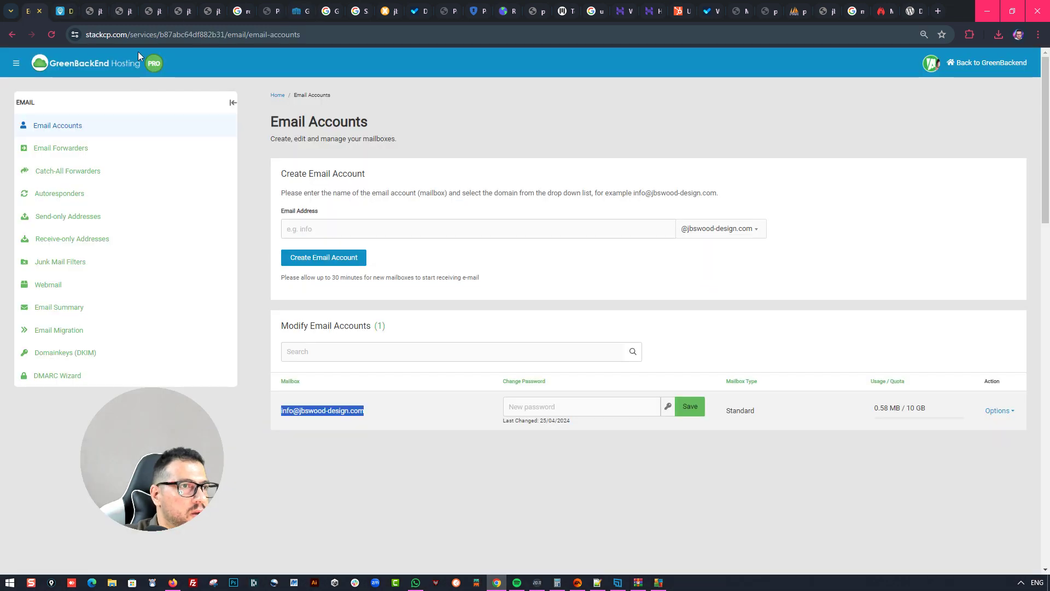
# Open the webmail of the site's mailbox from StackCP and read the "Your Wordfence License" message down to its installation instructions
pyautogui.click(34, 11)
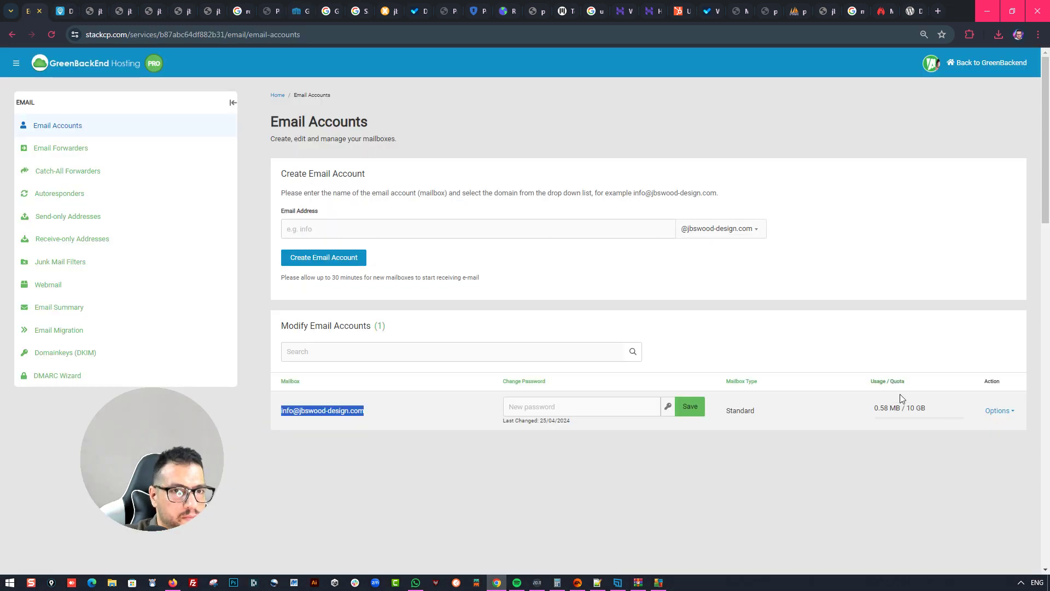
pyautogui.click(985, 412)
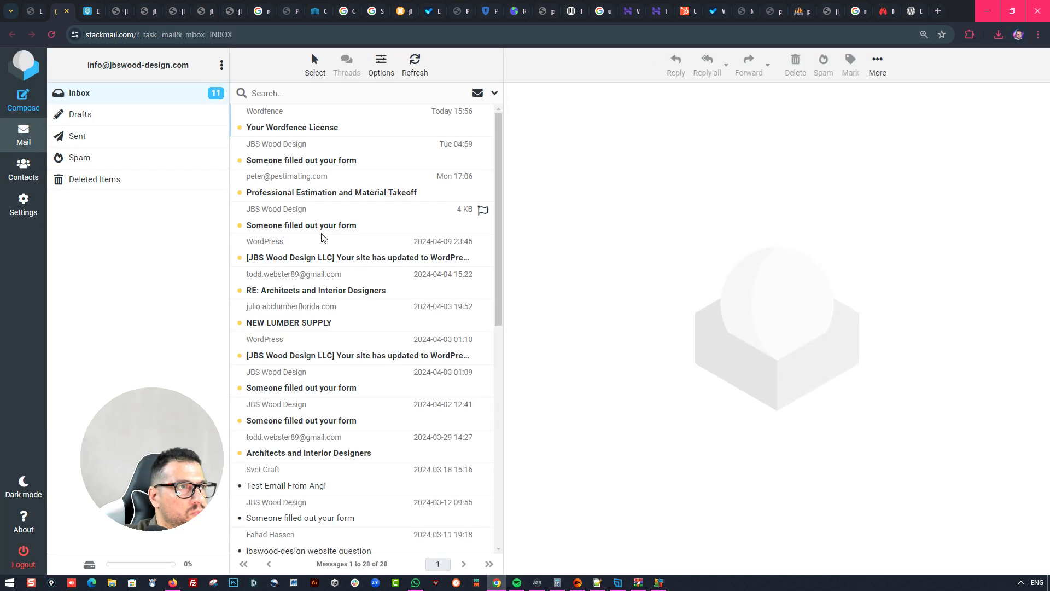
pyautogui.click(284, 133)
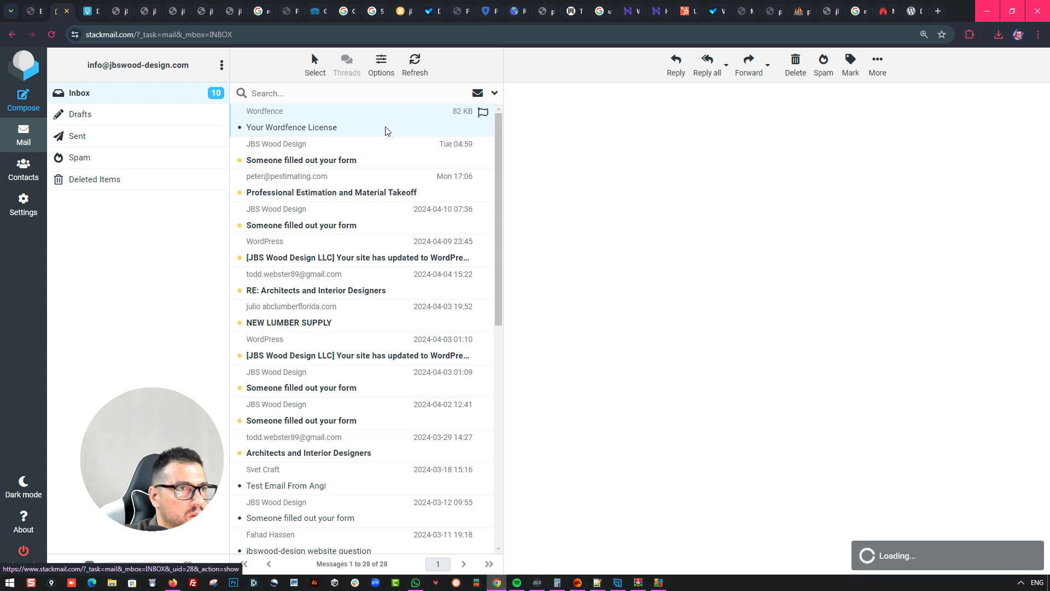
pyautogui.scroll(-2, 812, 368)
pyautogui.scroll(-2, 812, 368)
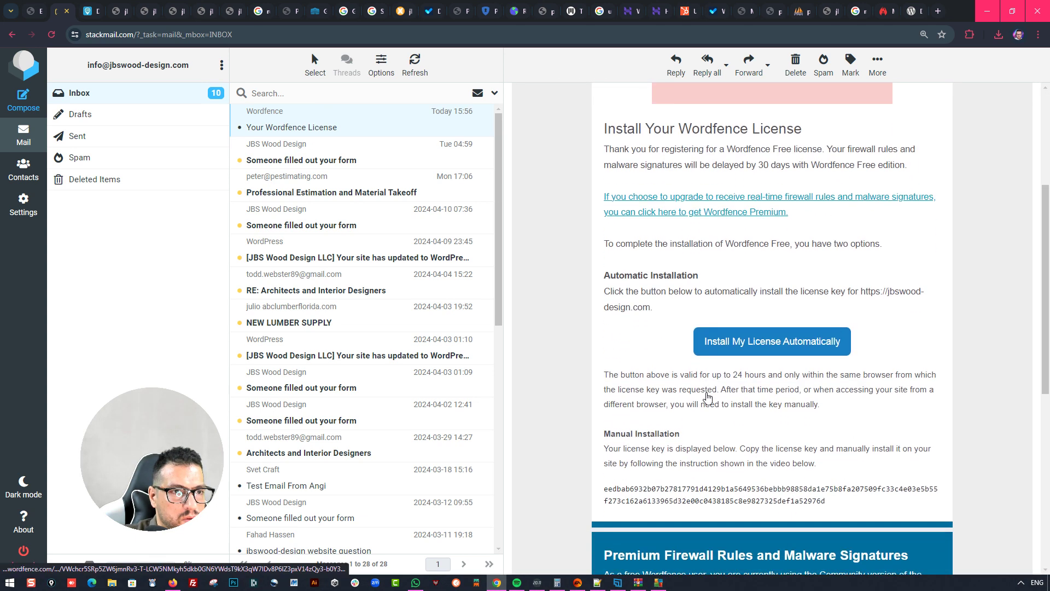
# Copy the license key from the email, start the automatic installation and install the Wordfence license on the WordPress site
pyautogui.moveTo(826, 501); pyautogui.dragTo(601, 486)
pyautogui.rightClick(610, 493)
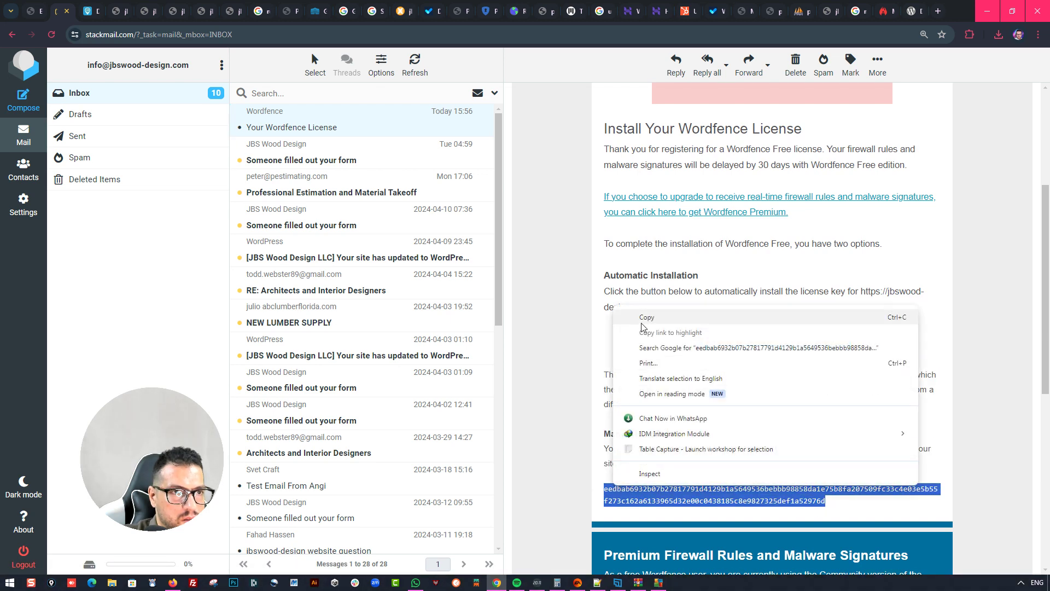
pyautogui.click(739, 315)
pyautogui.click(774, 343)
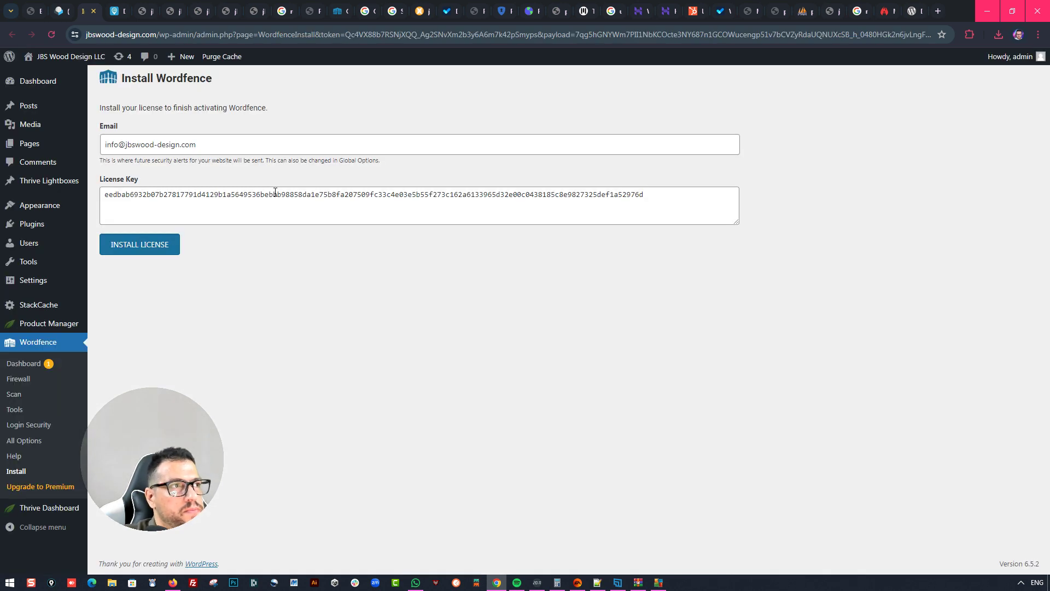
pyautogui.click(123, 245)
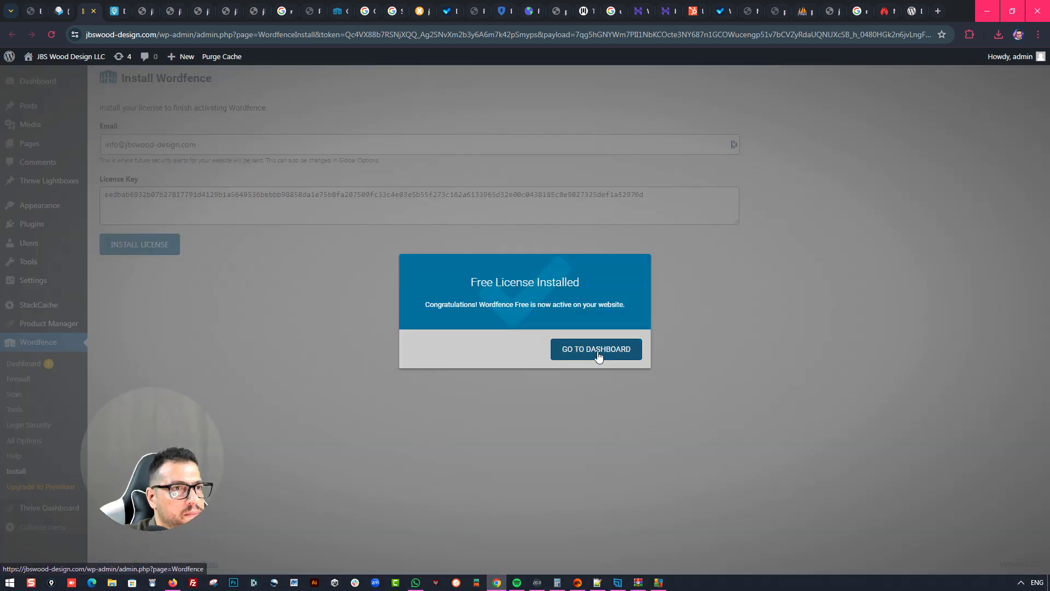
# Go to the Wordfence dashboard and complete its introductory tour through Global Wordfence Options
pyautogui.click(598, 355)
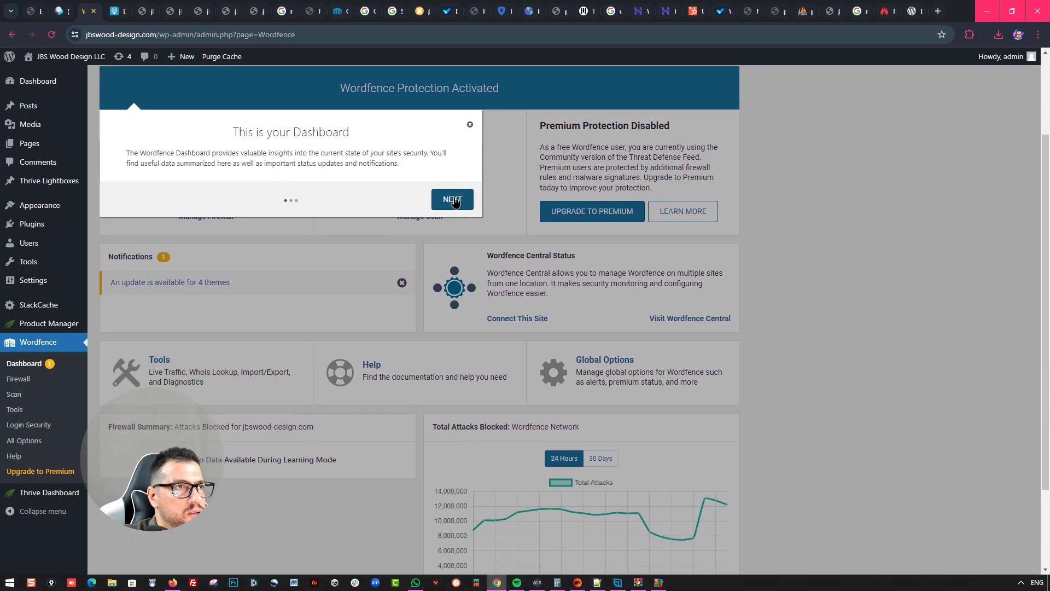
pyautogui.click(452, 265)
pyautogui.click(454, 287)
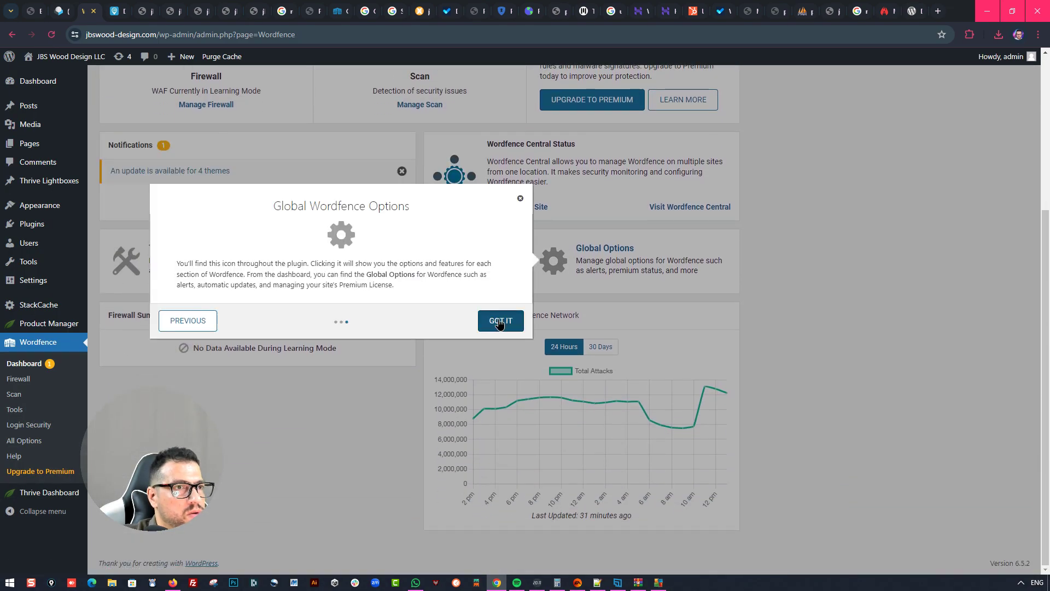
pyautogui.click(516, 319)
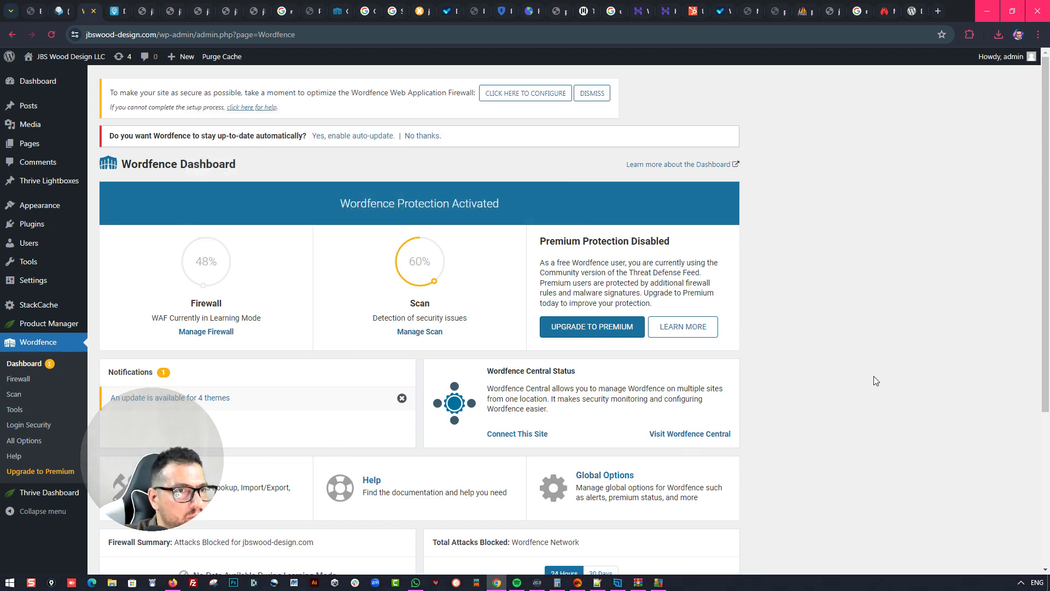
# Examine the Wordfence dashboard's firewall and scan status, notifications, tools, global options and blocked-attack summaries
pyautogui.scroll(-5, 621, 253)
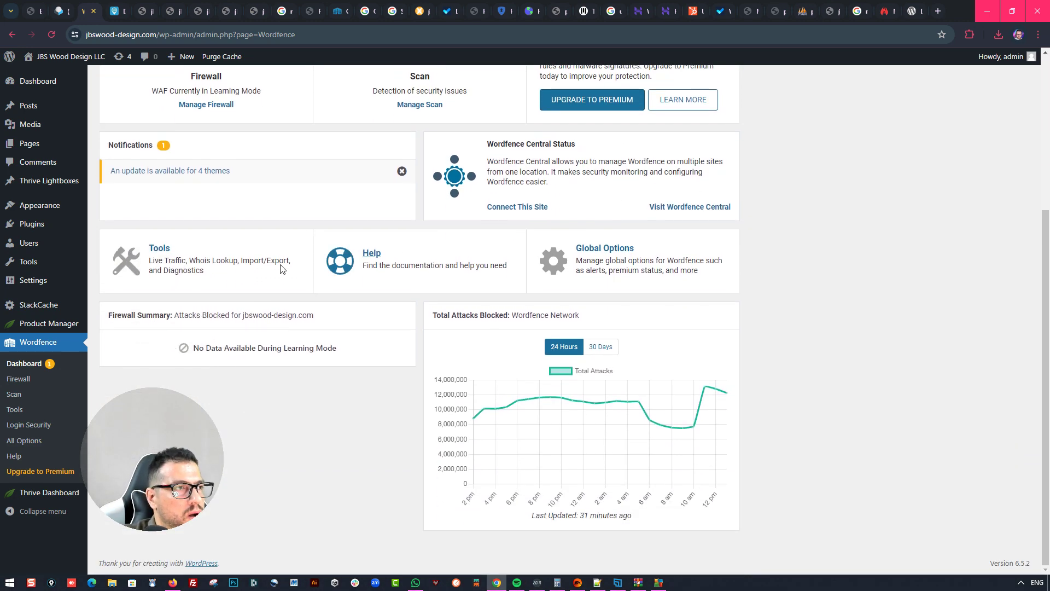
pyautogui.scroll(2, 86, 345)
pyautogui.click(86, 346)
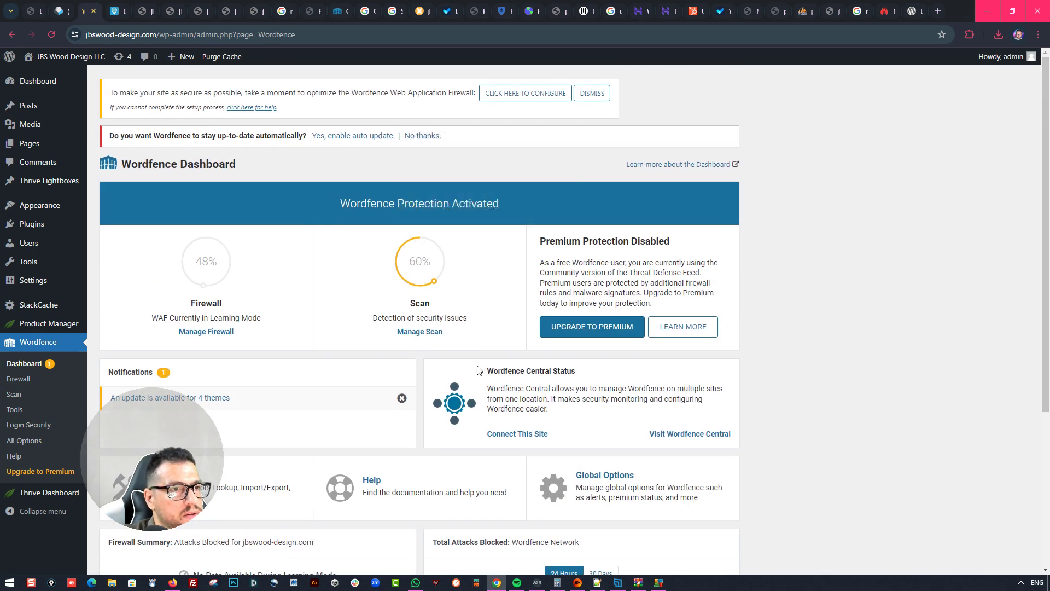
pyautogui.scroll(-1, 501, 382)
pyautogui.scroll(-2, 665, 350)
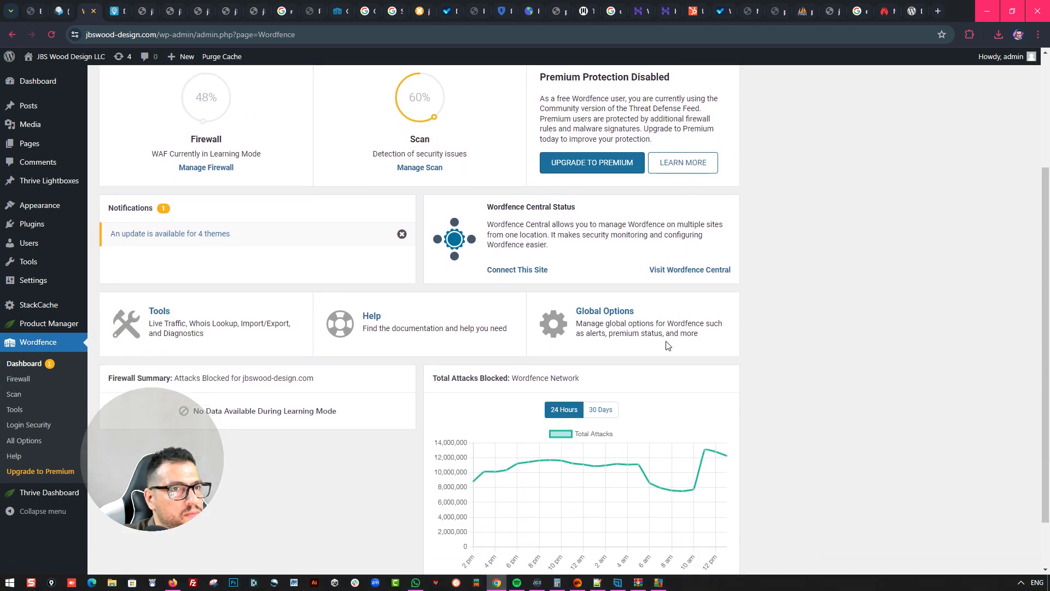
pyautogui.scroll(-1, 650, 367)
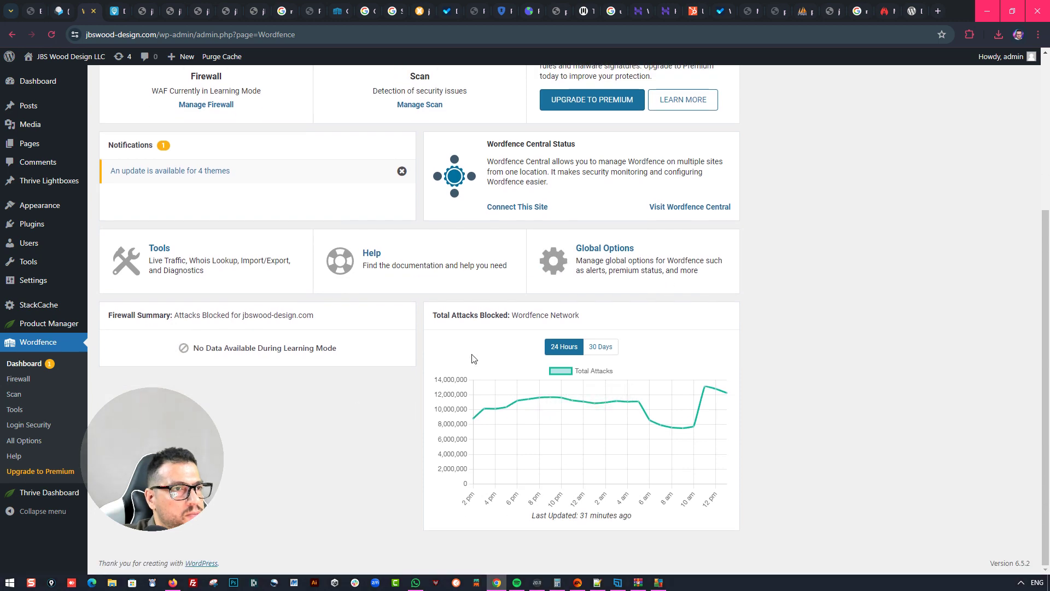
pyautogui.scroll(3, 213, 405)
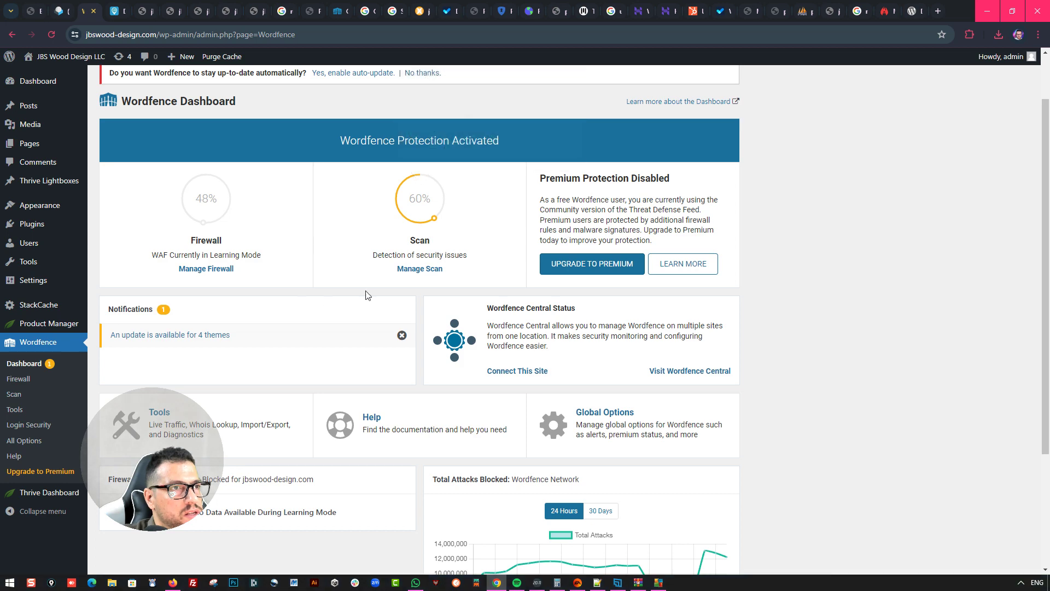
# Look through Wordfence's Live Traffic, Whois Lookup and Diagnostics tools, expanding the PHP Environment diagnostics
pyautogui.click(160, 412)
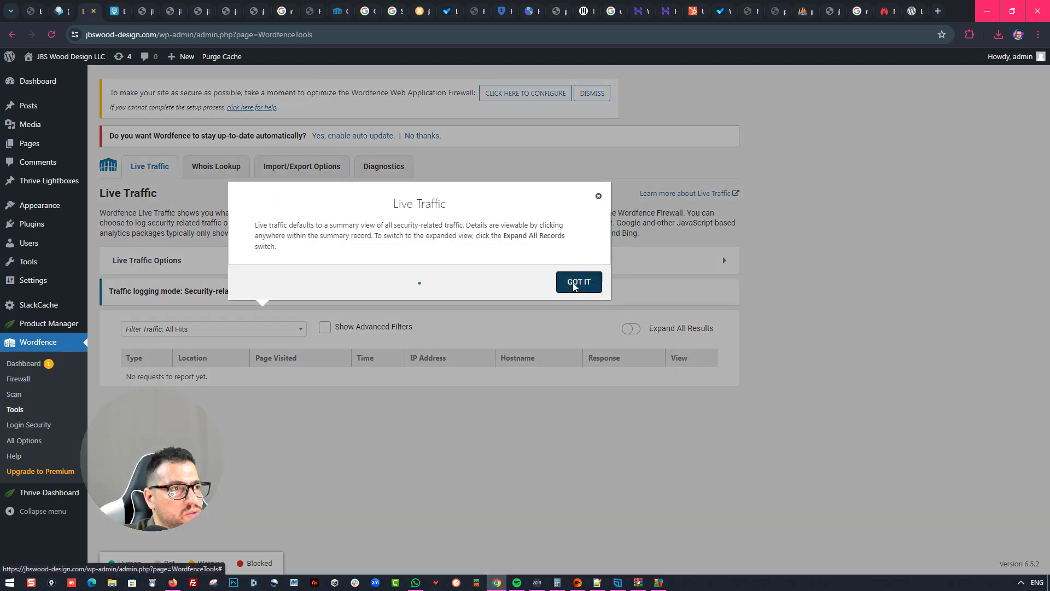
pyautogui.click(574, 286)
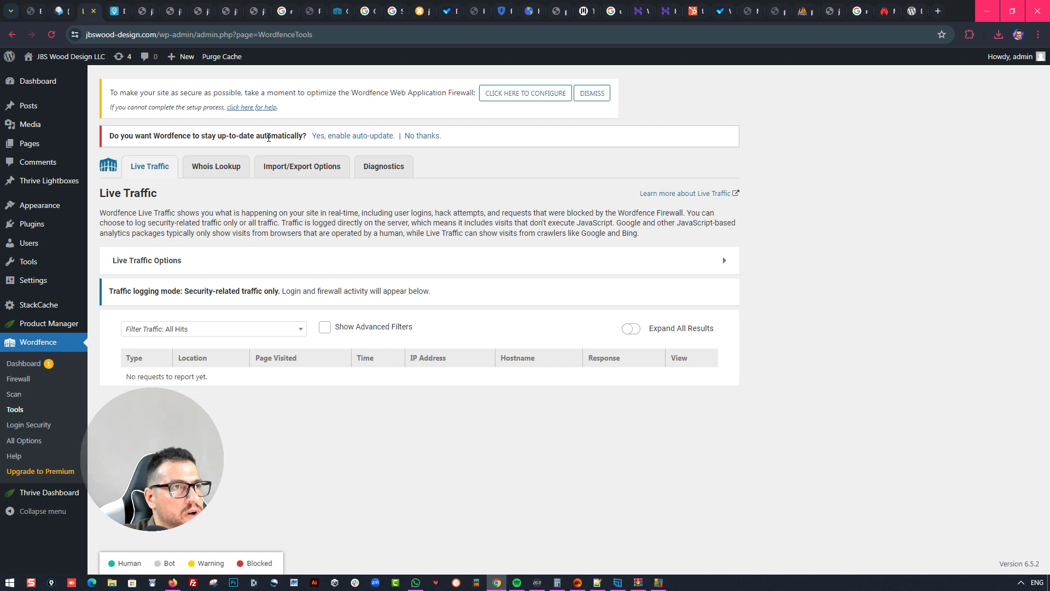
pyautogui.click(216, 167)
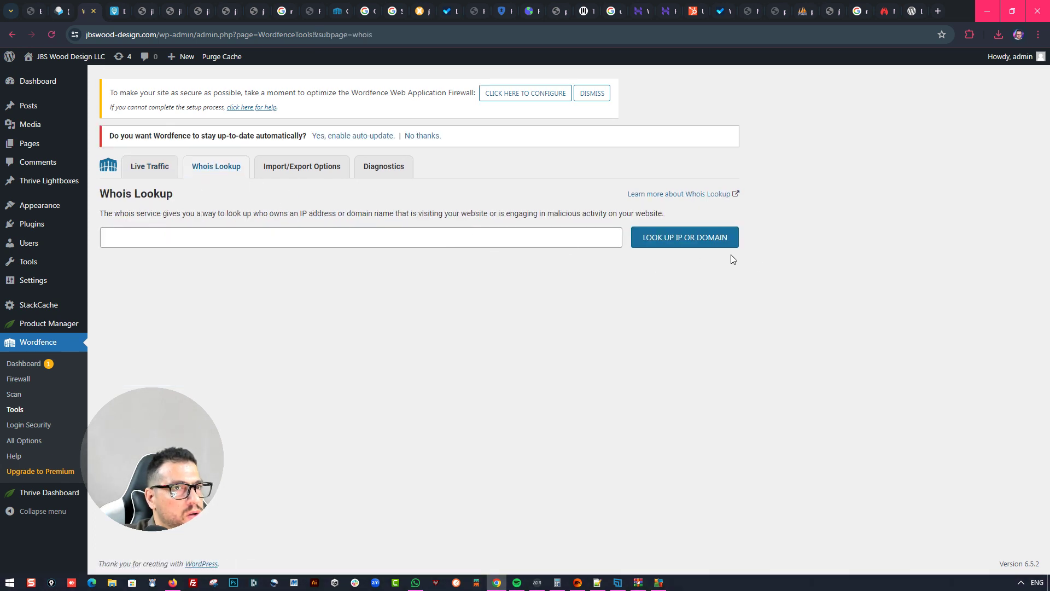
pyautogui.click(681, 240)
pyautogui.click(572, 344)
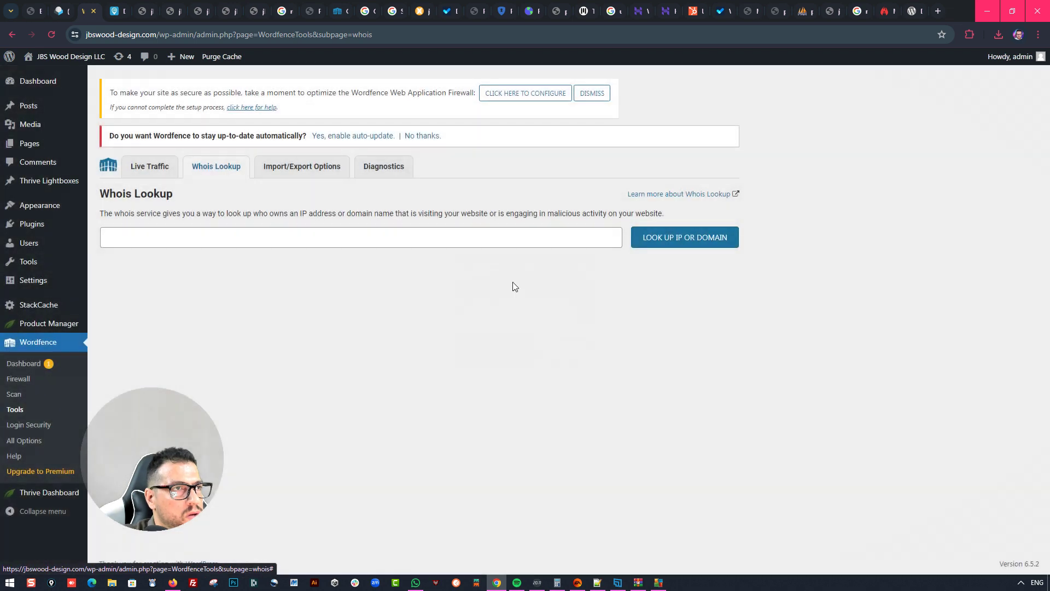
pyautogui.click(378, 170)
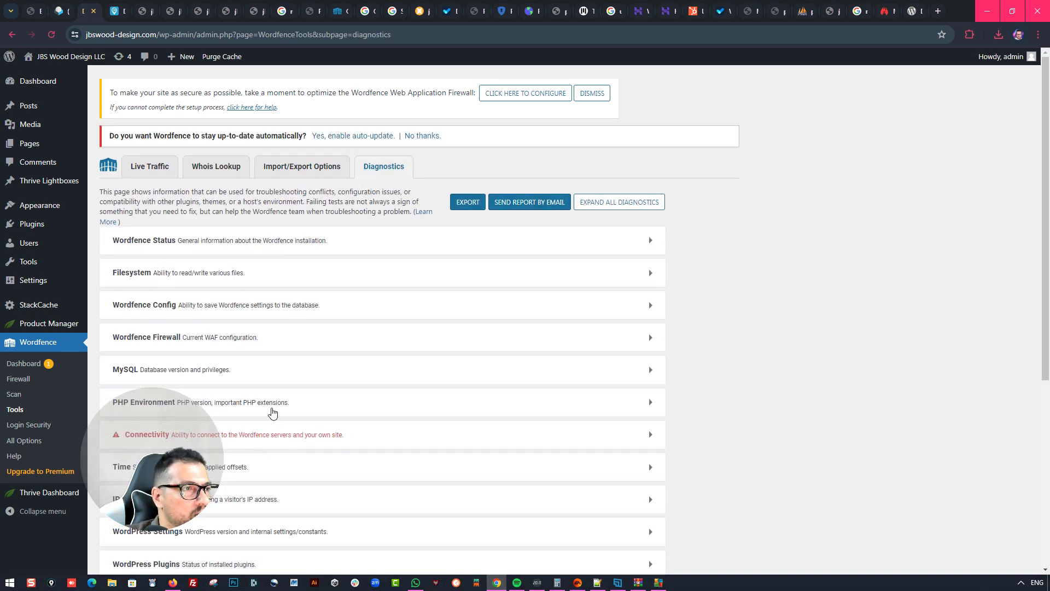
pyautogui.click(273, 411)
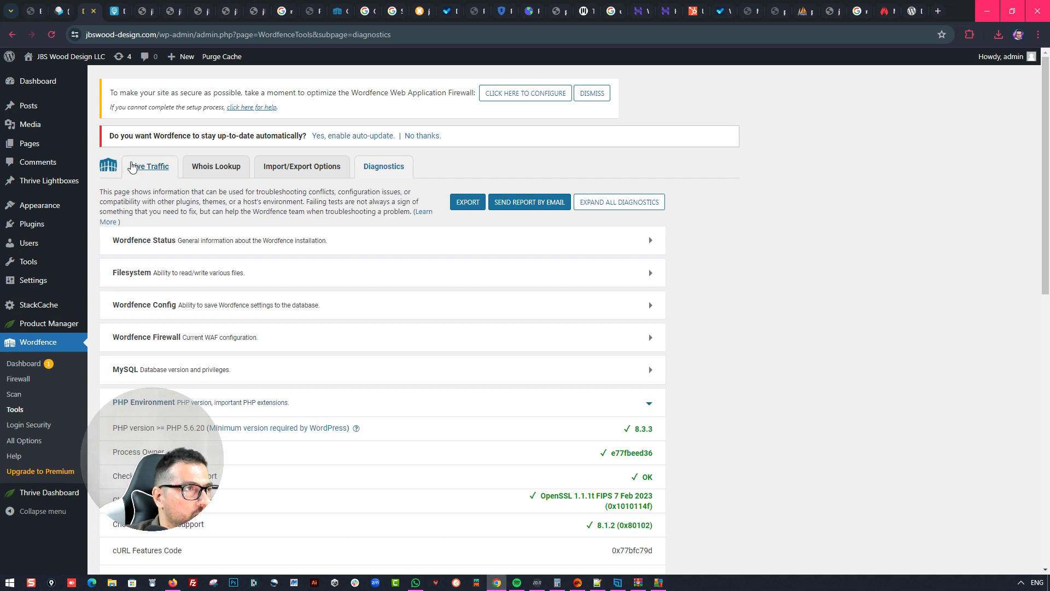
pyautogui.click(146, 166)
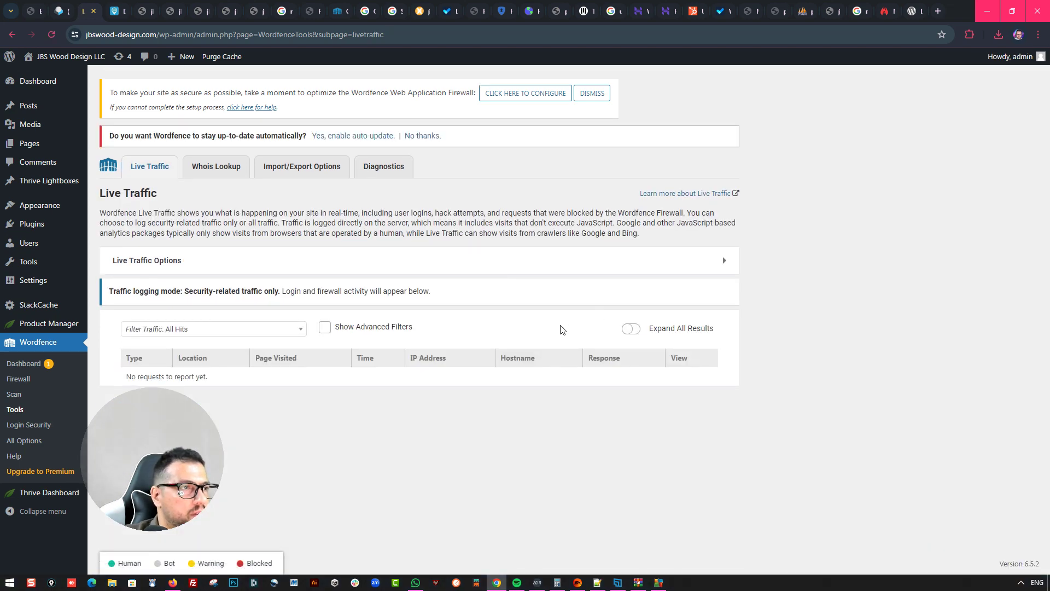
# Review Wordfence's Scan Options and Scheduling, and return to the Wordfence dashboard to check its notifications
pyautogui.click(26, 364)
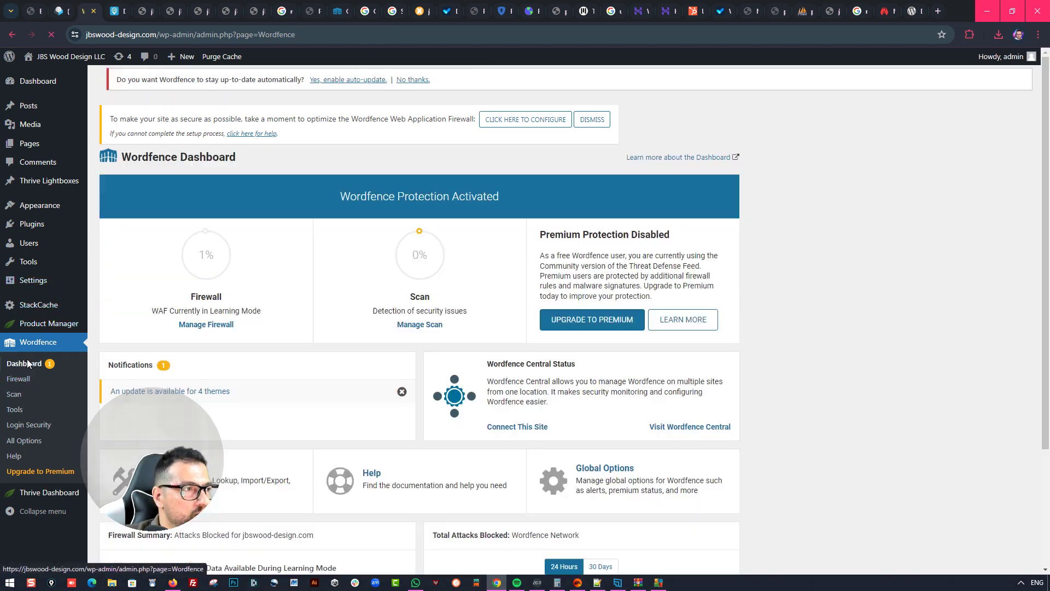
pyautogui.click(420, 332)
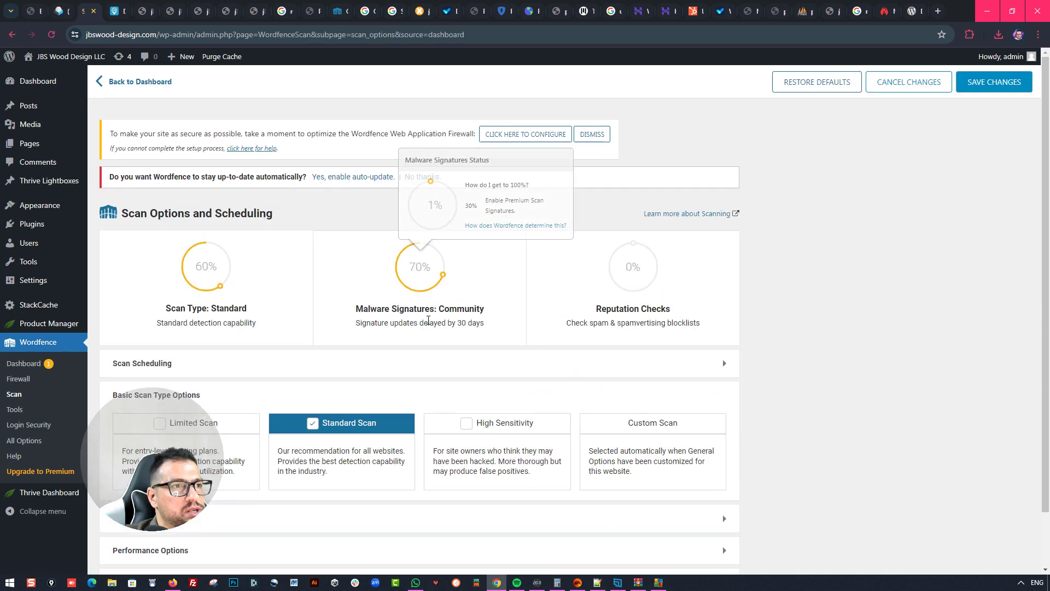
pyautogui.scroll(-2, 547, 260)
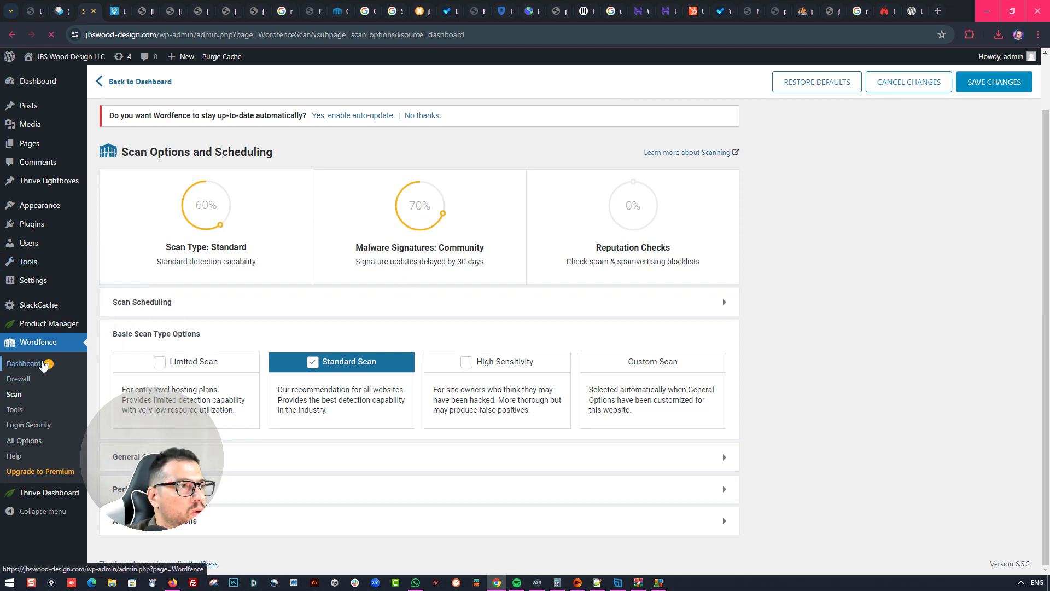
pyautogui.click(39, 363)
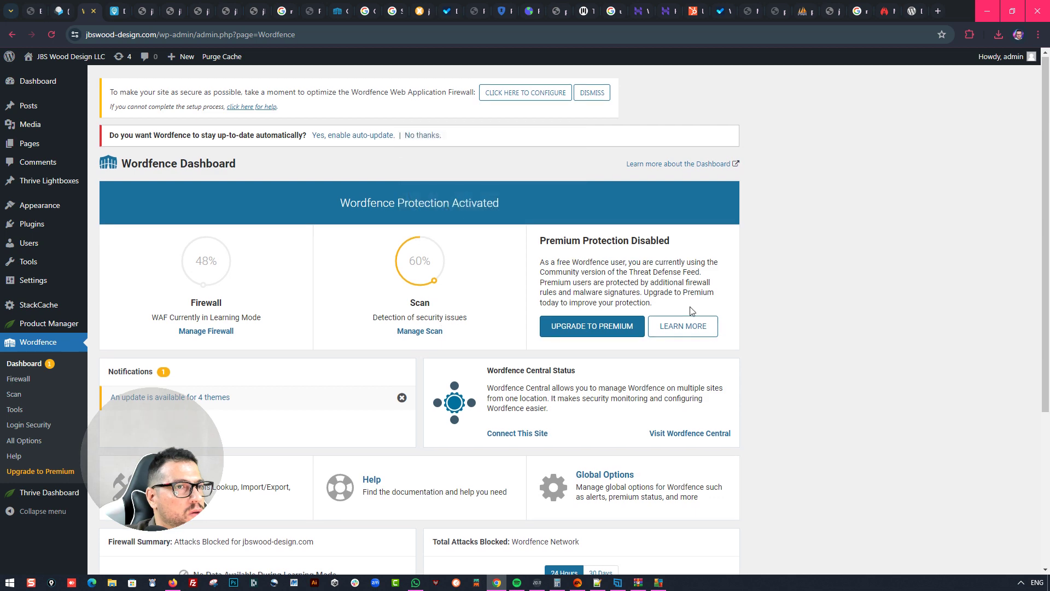
pyautogui.scroll(-3, 139, 236)
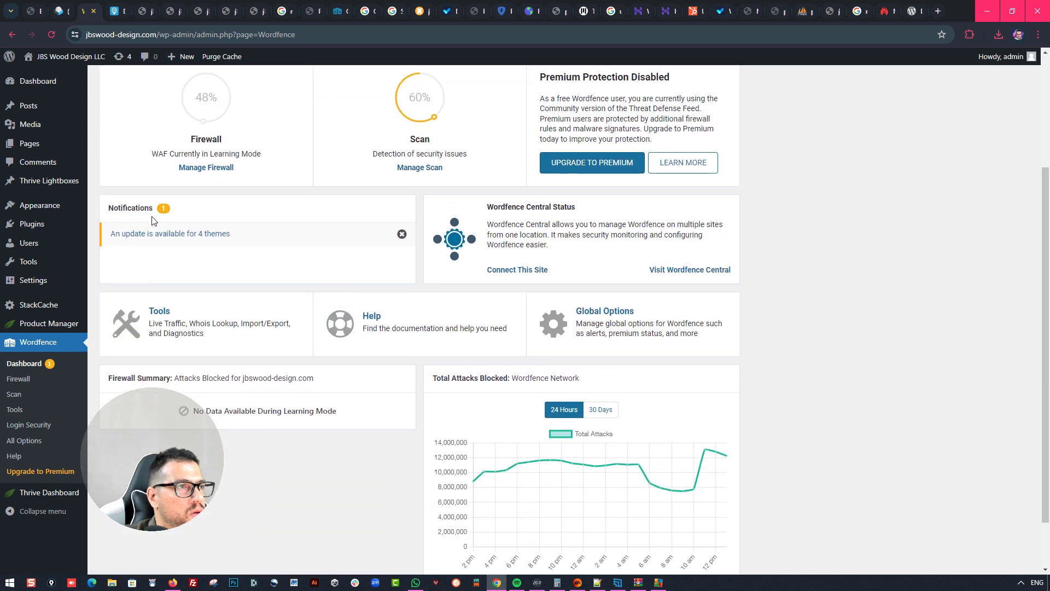
pyautogui.scroll(3, 519, 219)
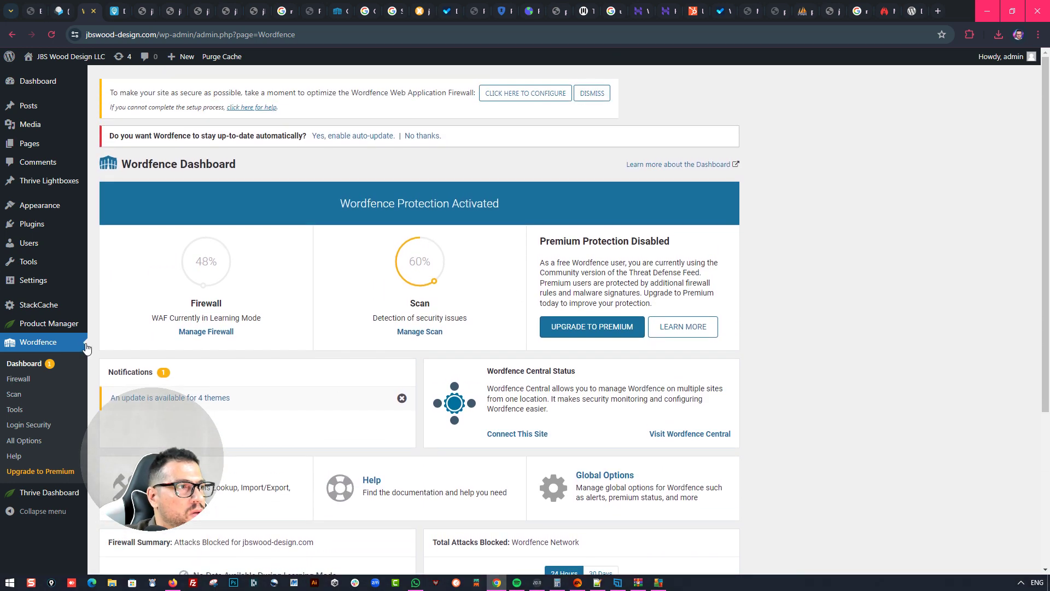
# Check the WordPress Updates page for pending core, plugin and theme updates
pyautogui.click(43, 80)
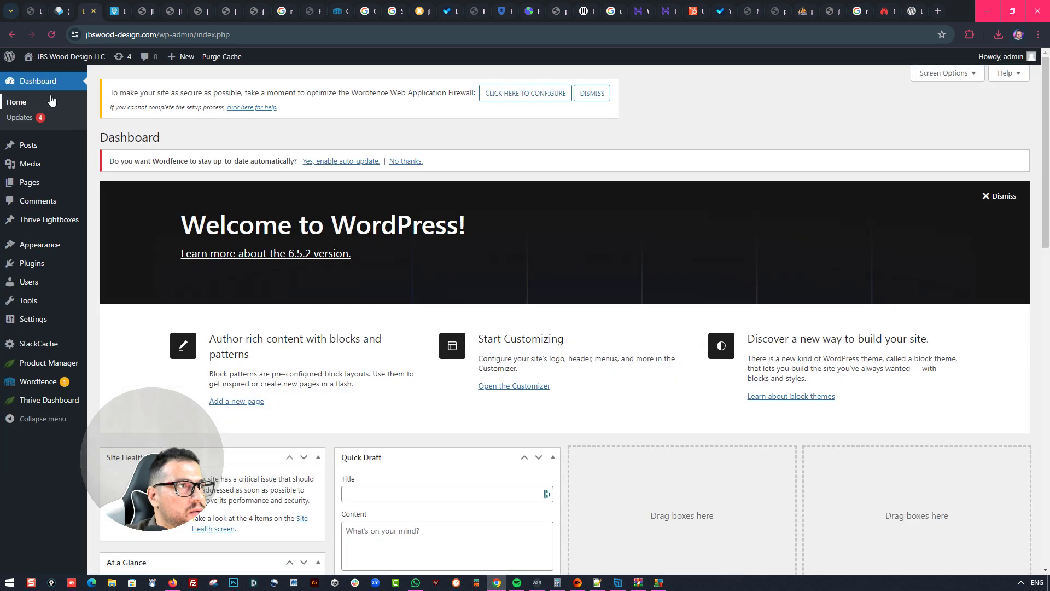
pyautogui.click(48, 119)
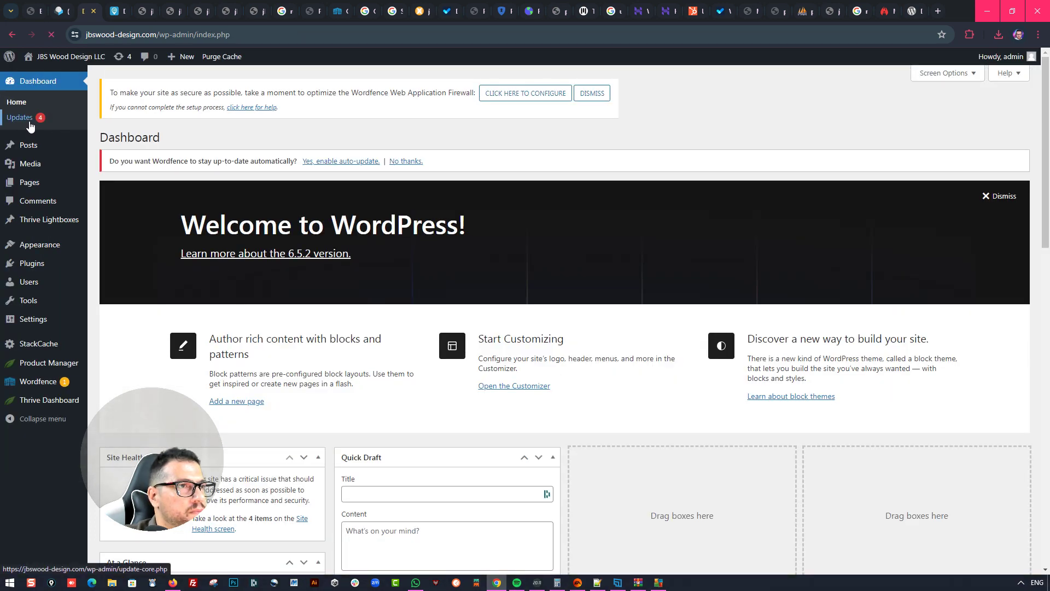
pyautogui.scroll(-4, 273, 364)
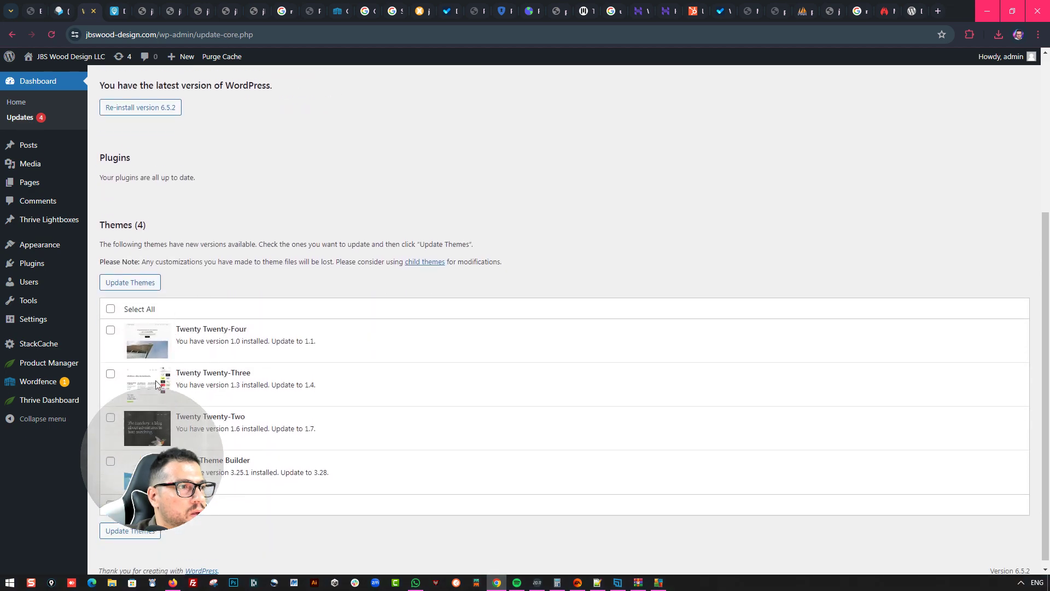
pyautogui.scroll(-1, 157, 384)
pyautogui.moveTo(38, 244)
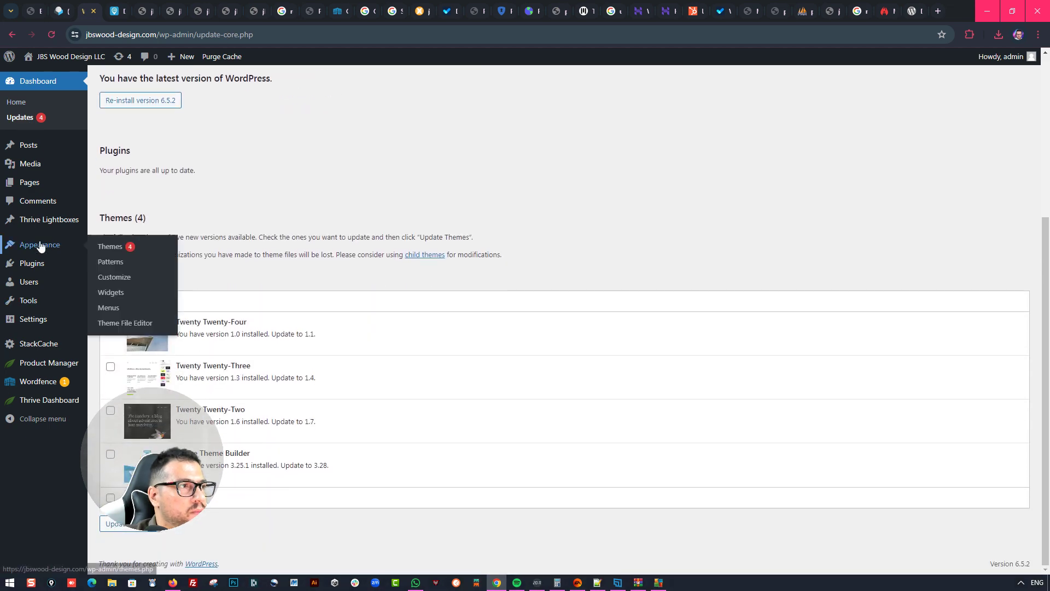
# Delete the unused Twenty Twenty-Two and Twenty Twenty-Three themes from the site's installed themes
pyautogui.click(129, 244)
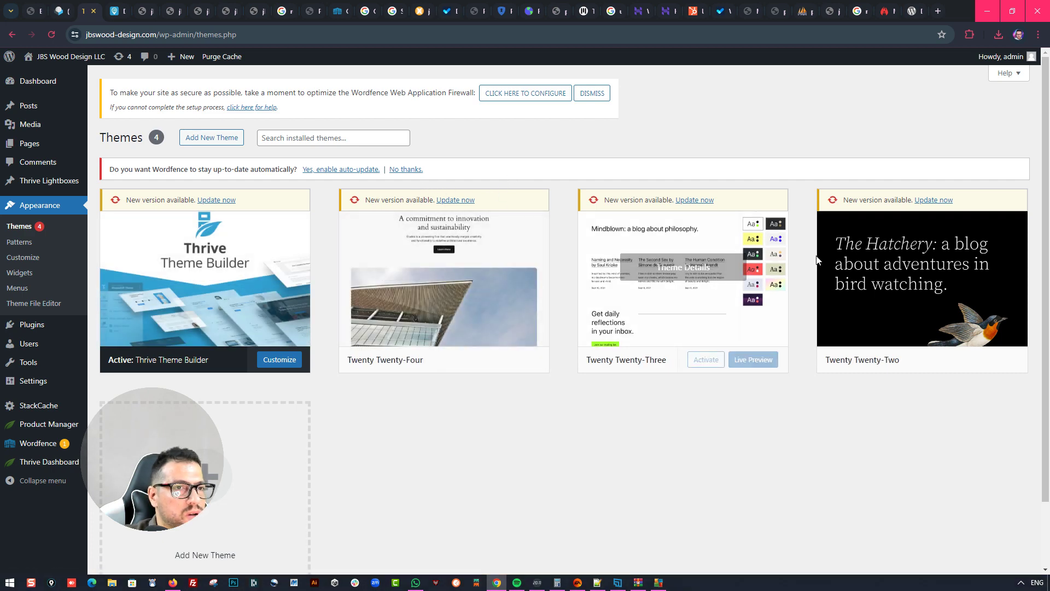
pyautogui.click(933, 246)
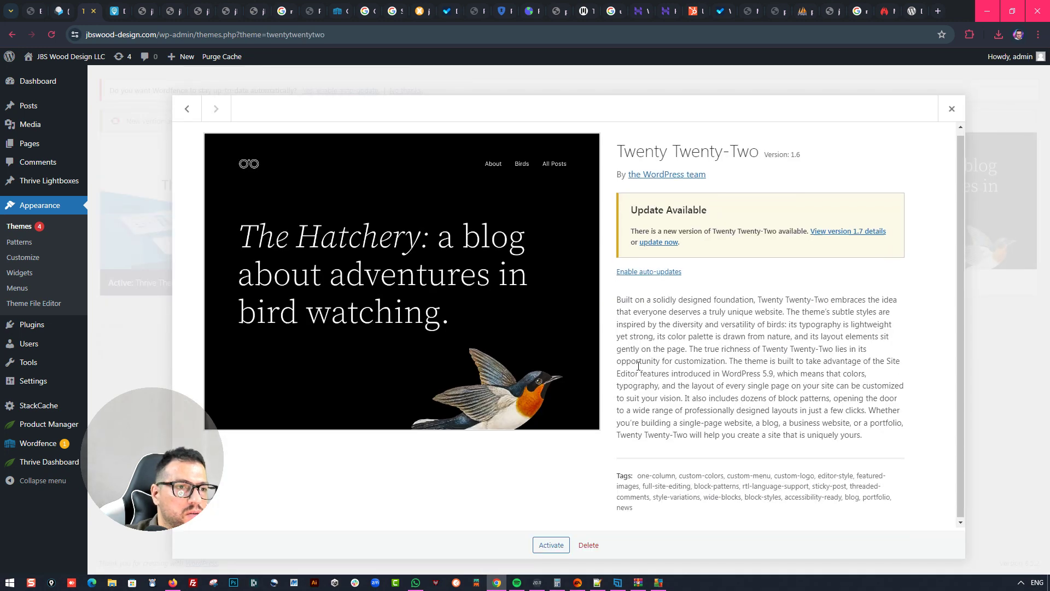
pyautogui.click(588, 545)
pyautogui.click(585, 128)
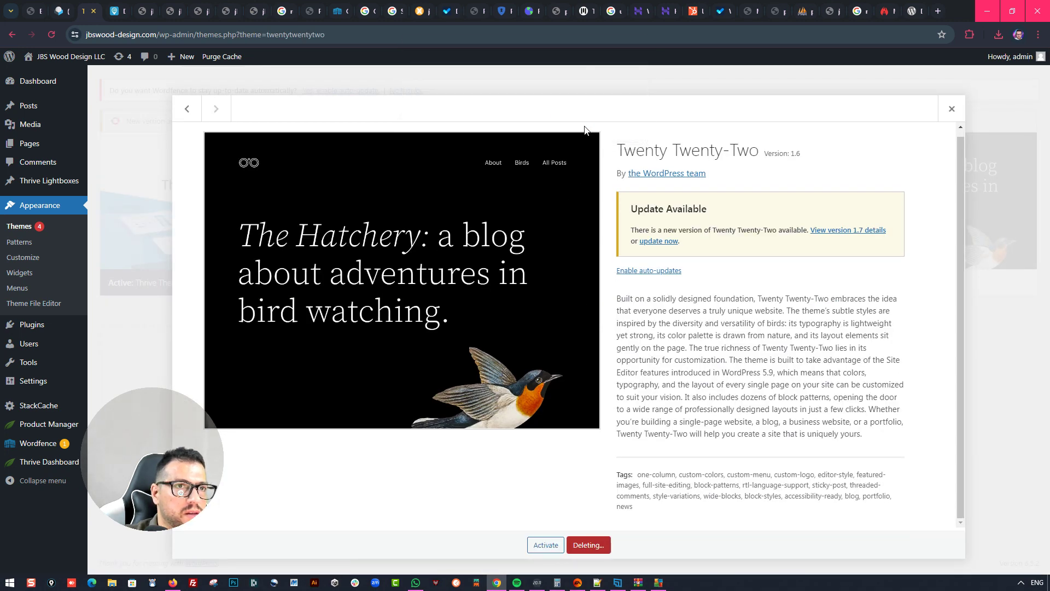
pyautogui.click(719, 241)
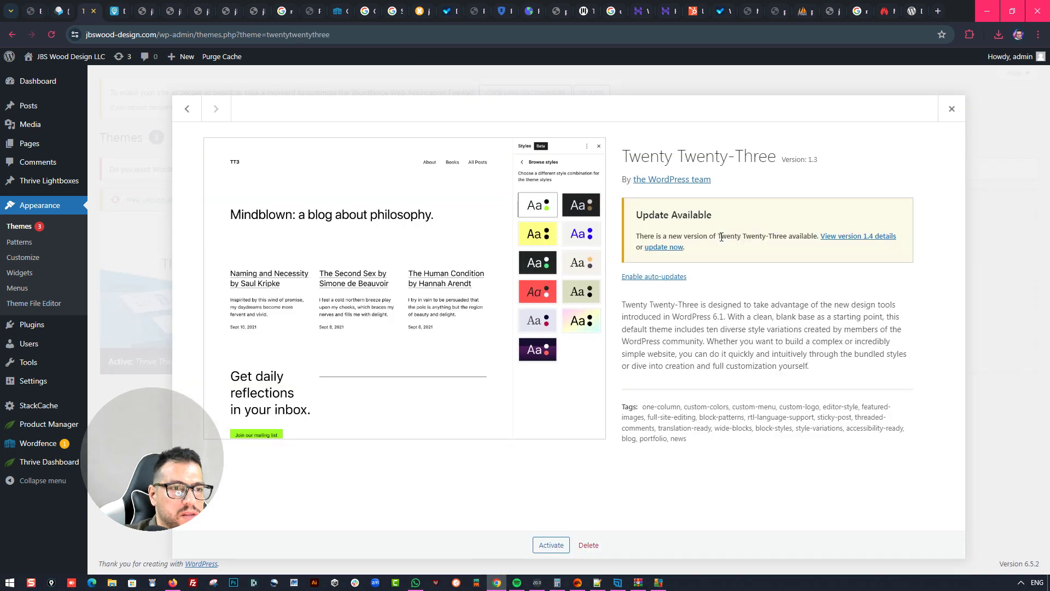
pyautogui.click(589, 544)
pyautogui.click(573, 124)
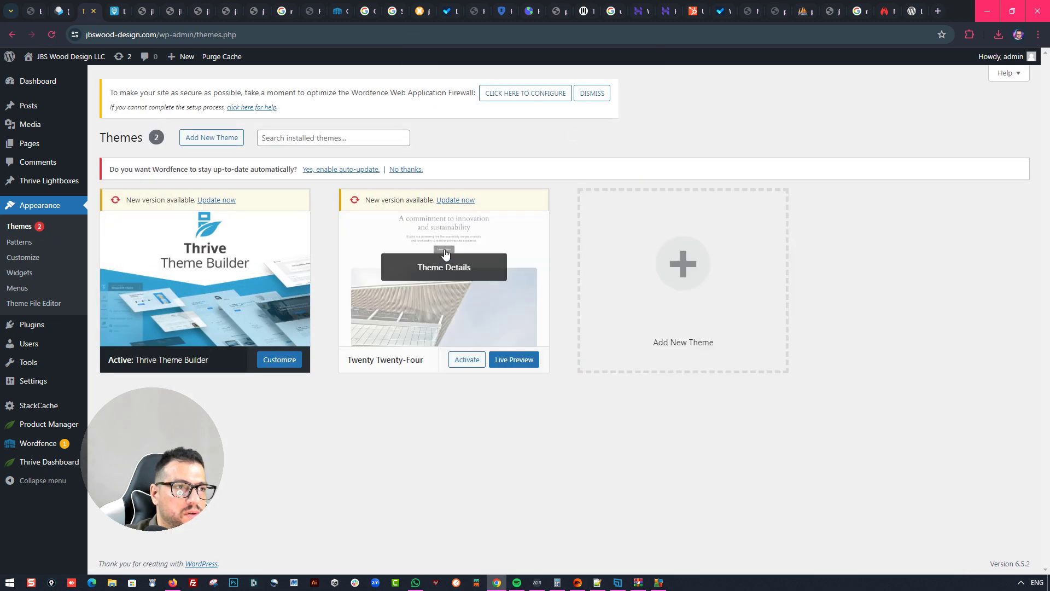
# Update the Twenty Twenty-Four and Thrive Theme Builder themes, and enable automatic updates for Wordfence
pyautogui.click(456, 200)
pyautogui.click(216, 200)
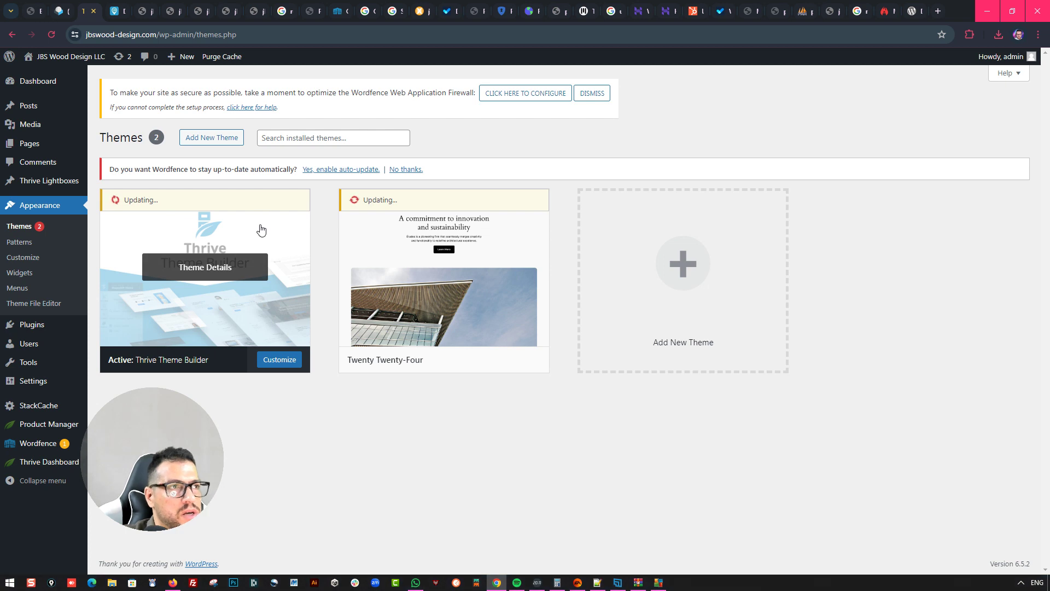
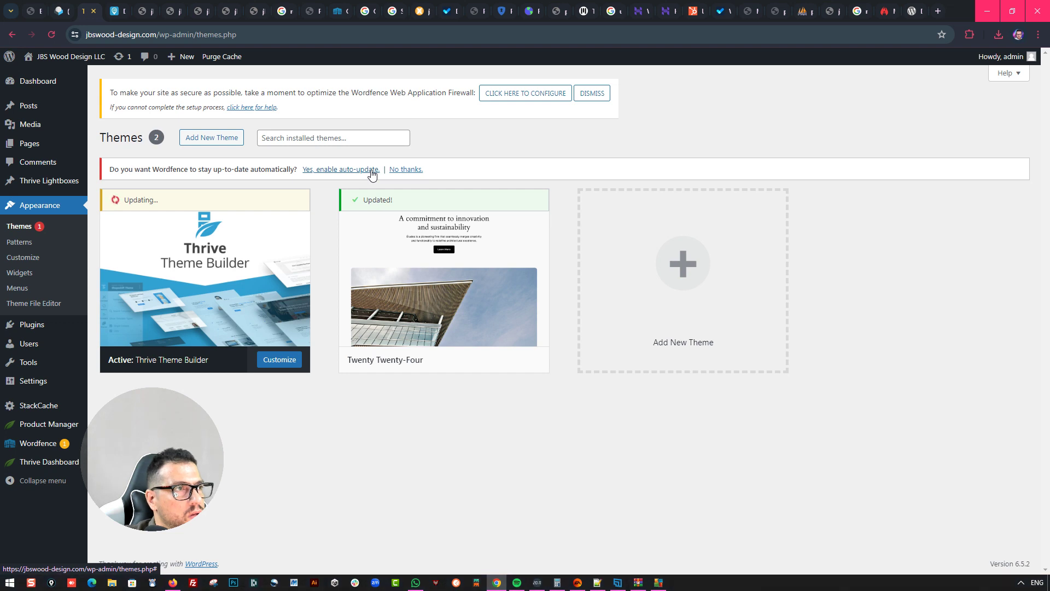
pyautogui.click(372, 170)
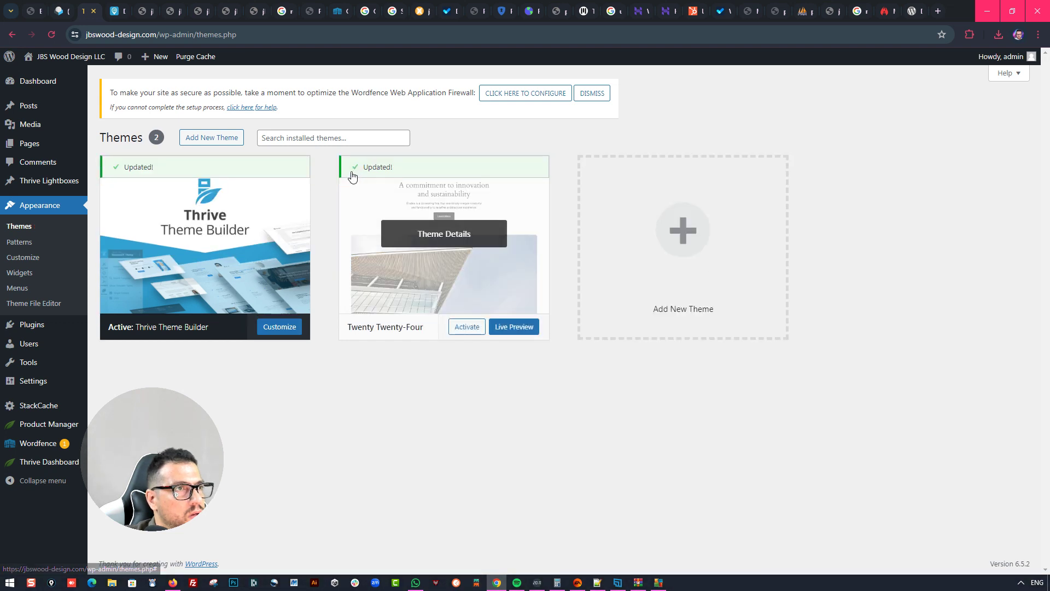
# From the Wordfence dashboard, start optimizing the Web Application Firewall and download the .htaccess backup
pyautogui.click(55, 445)
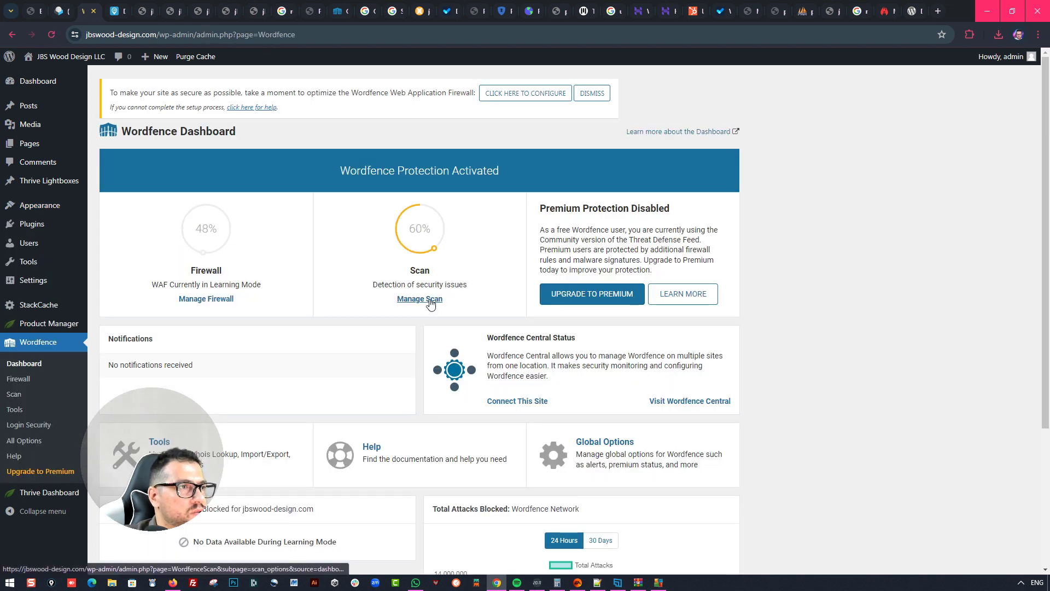
pyautogui.scroll(-2, 312, 272)
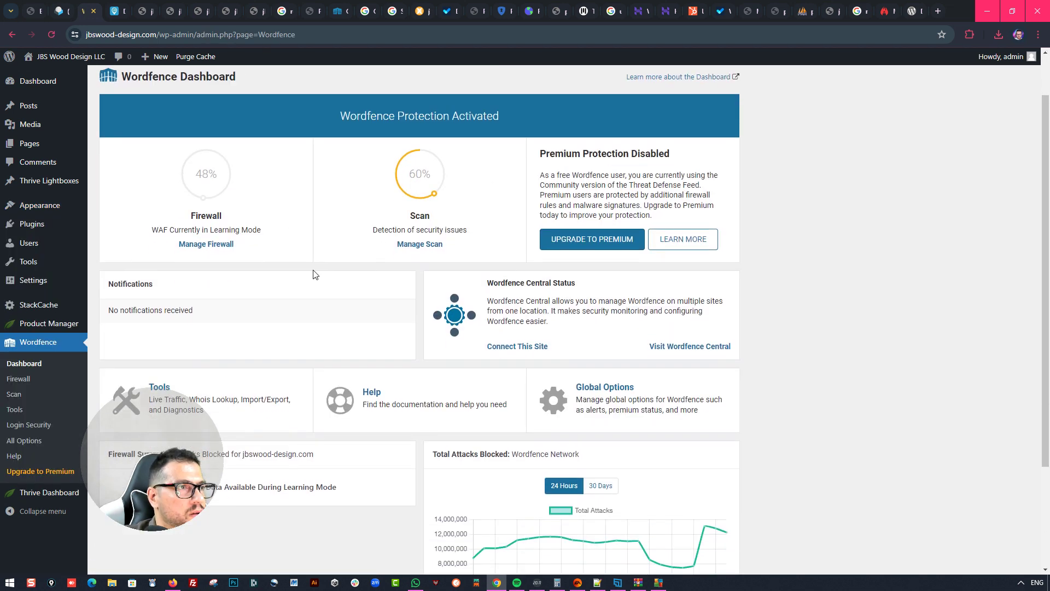
pyautogui.scroll(2, 254, 244)
pyautogui.moveTo(214, 271)
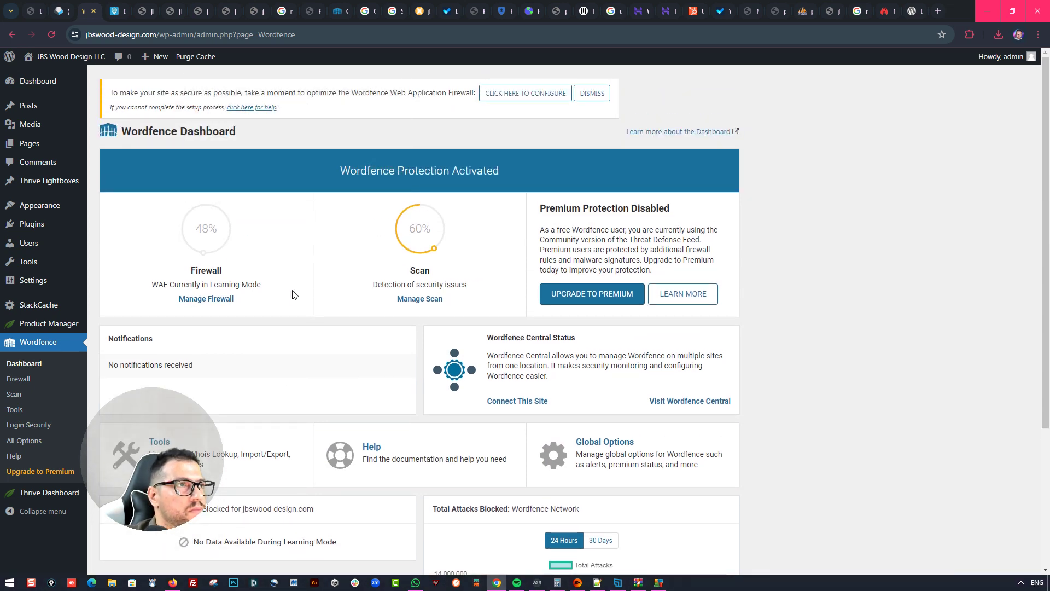
pyautogui.click(539, 92)
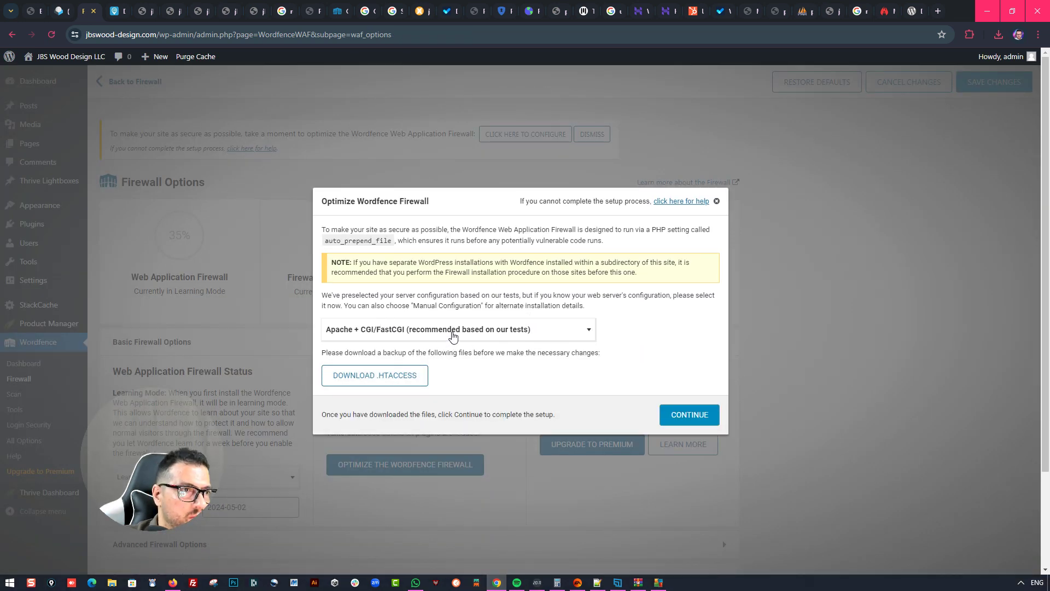
pyautogui.click(385, 377)
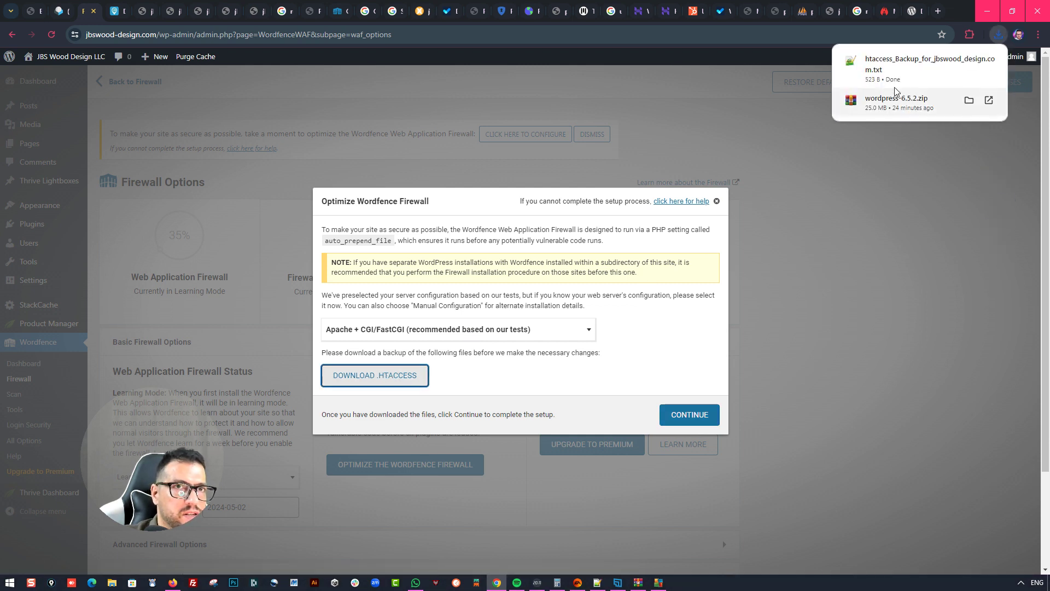
# Open the downloaded .htaccess backup in Notepad++ and copy its WordPress rewrite block, then return to the browser
pyautogui.rightClick(888, 74)
pyautogui.click(933, 124)
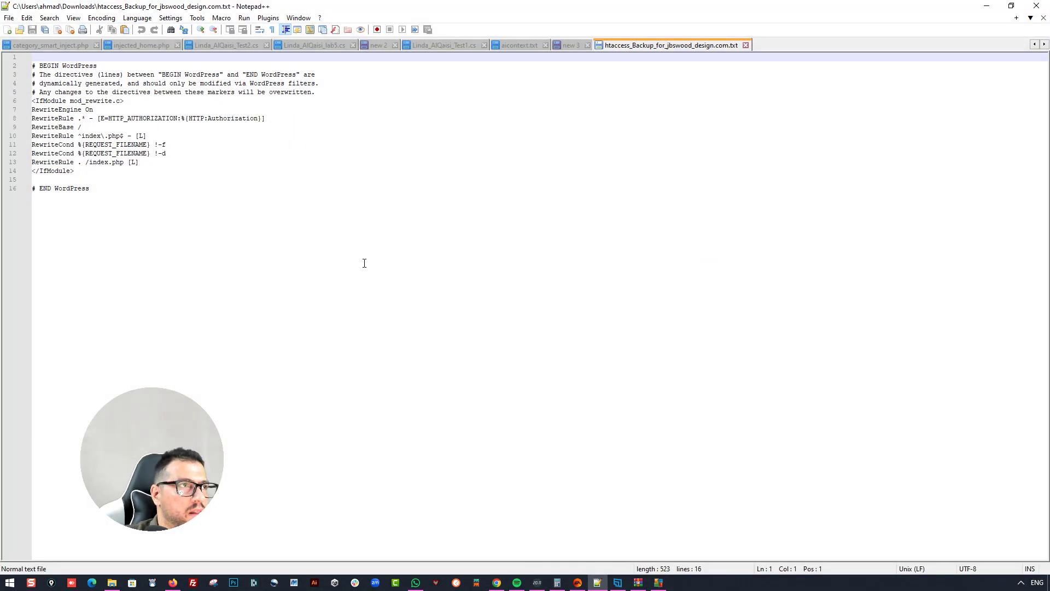
pyautogui.keyDown('ctrl'); pyautogui.scroll(3, 280, 277); pyautogui.keyUp('ctrl')
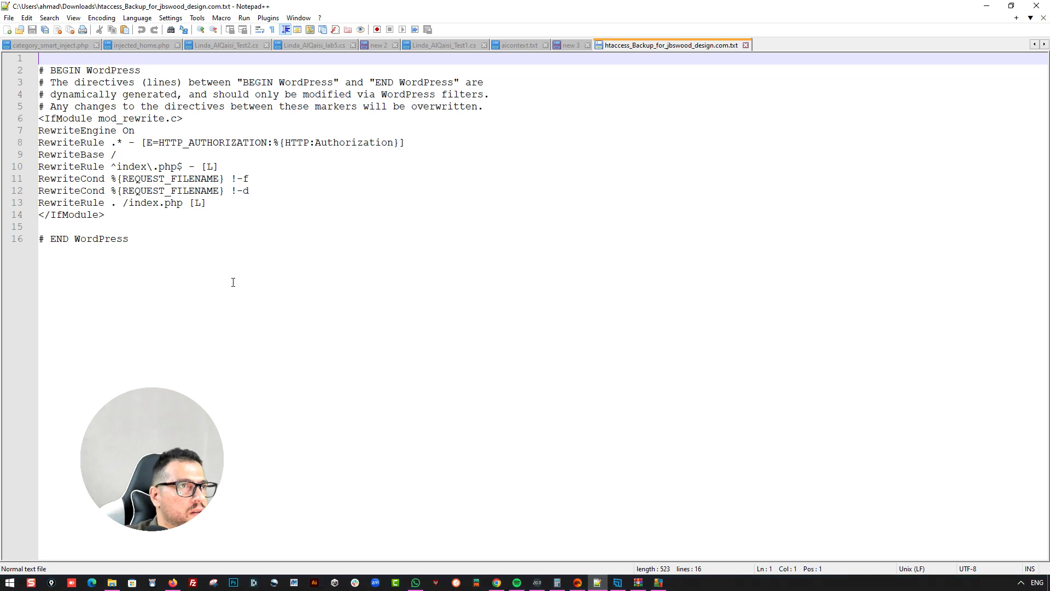
pyautogui.moveTo(144, 245); pyautogui.dragTo(40, 58)
pyautogui.click(44, 82)
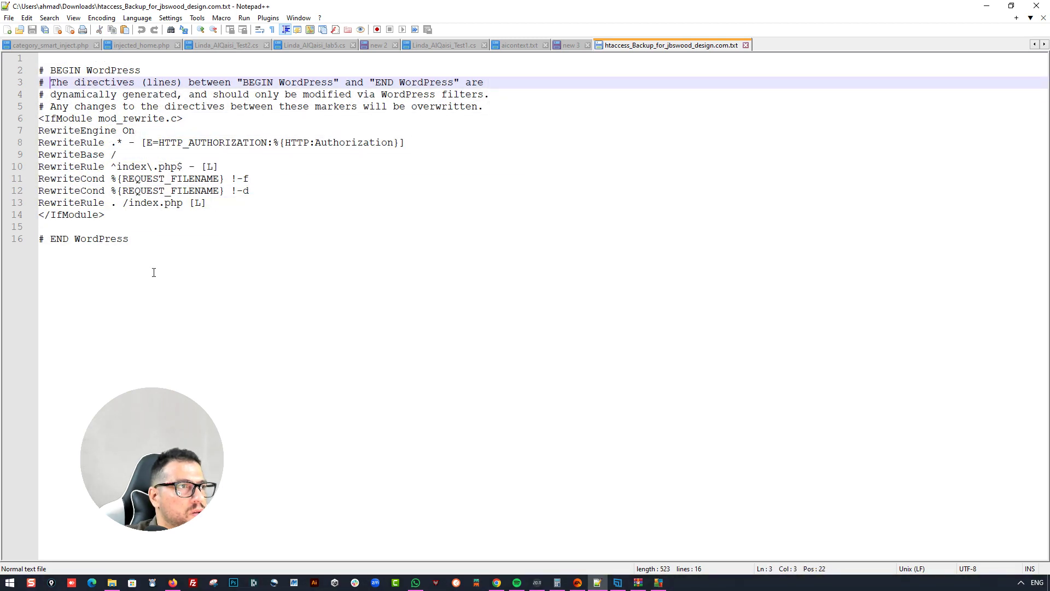
pyautogui.moveTo(152, 270); pyautogui.dragTo(40, 70)
pyautogui.rightClick(53, 77)
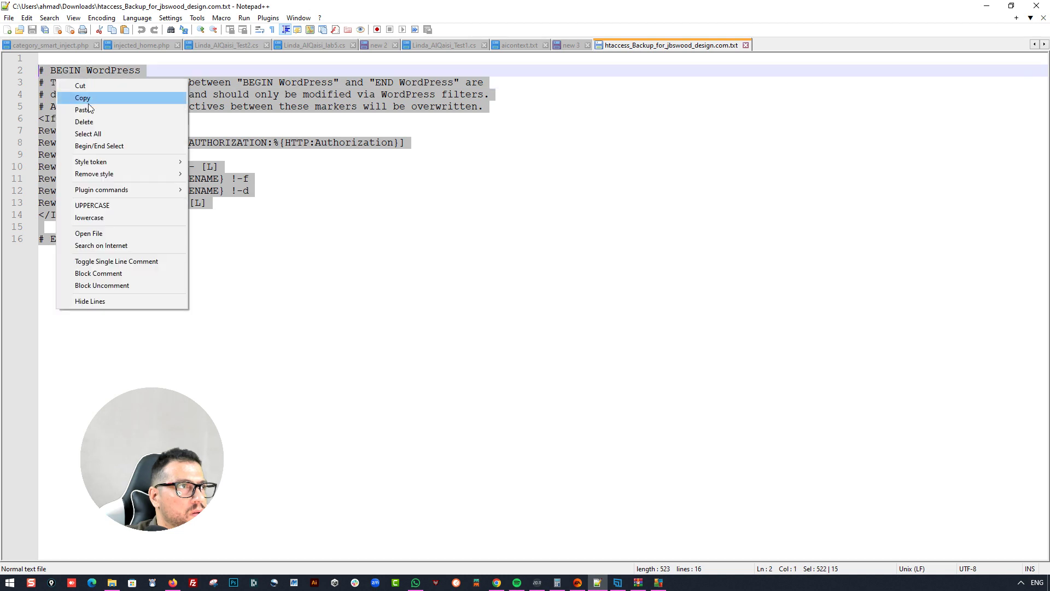
pyautogui.click(90, 99)
pyautogui.click(986, 8)
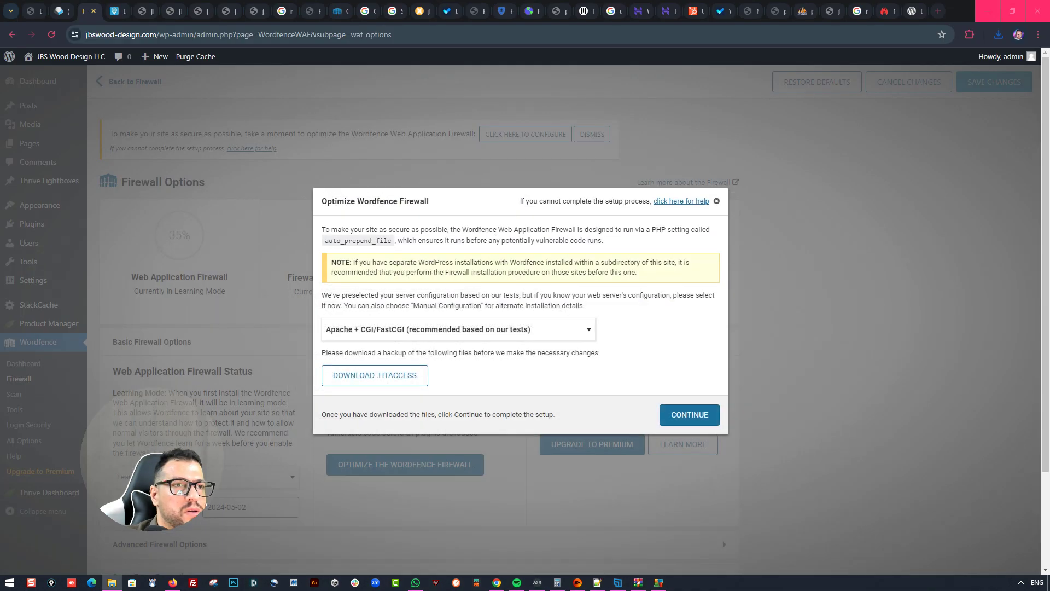
# Complete the Wordfence firewall optimization with the Apache + CGI/FastCGI server configuration
pyautogui.click(683, 427)
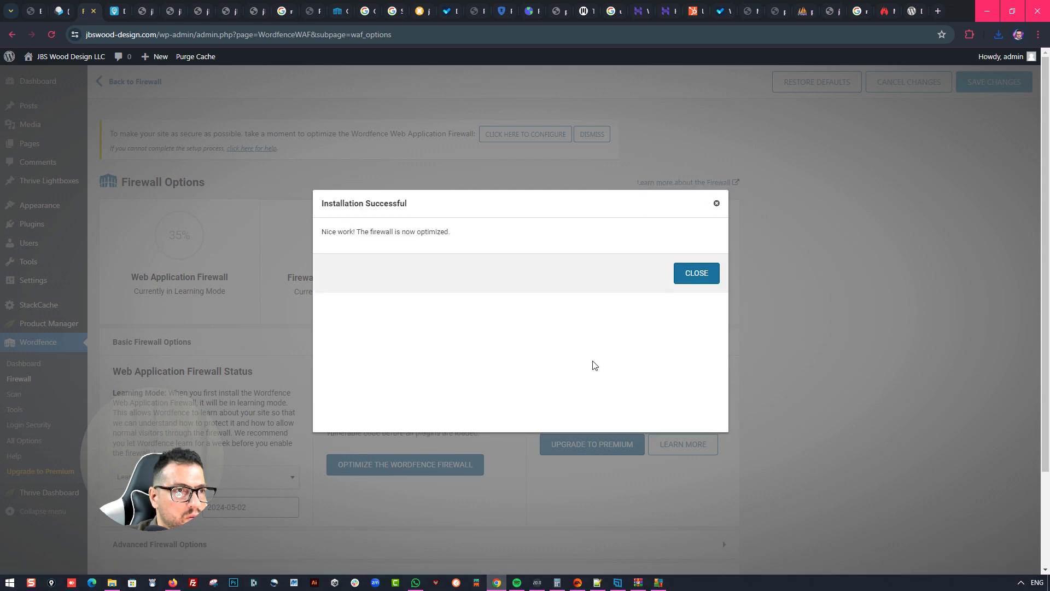
pyautogui.moveTo(327, 302); pyautogui.dragTo(517, 310)
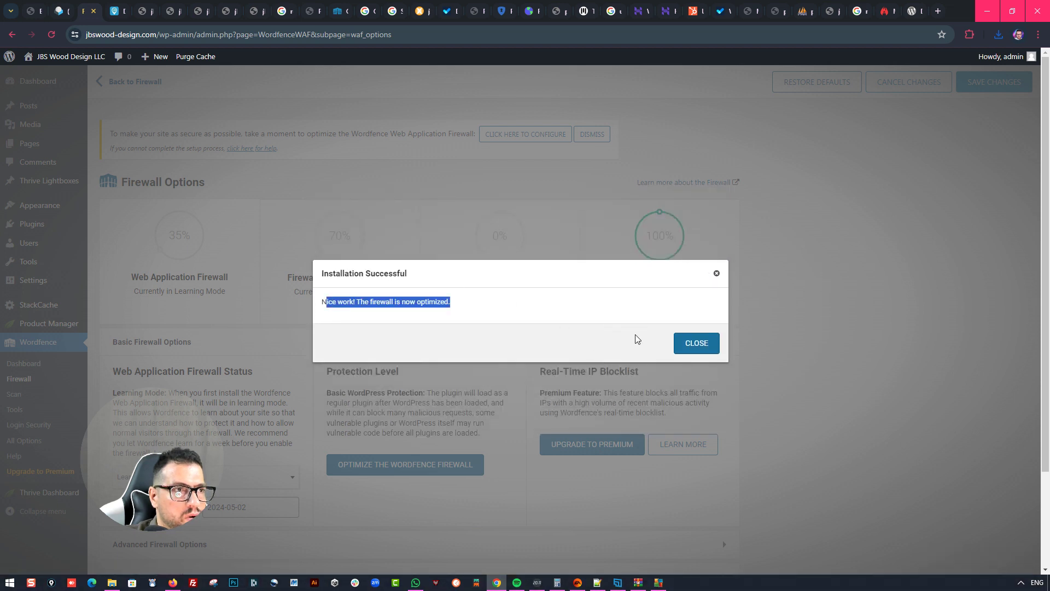
pyautogui.click(690, 345)
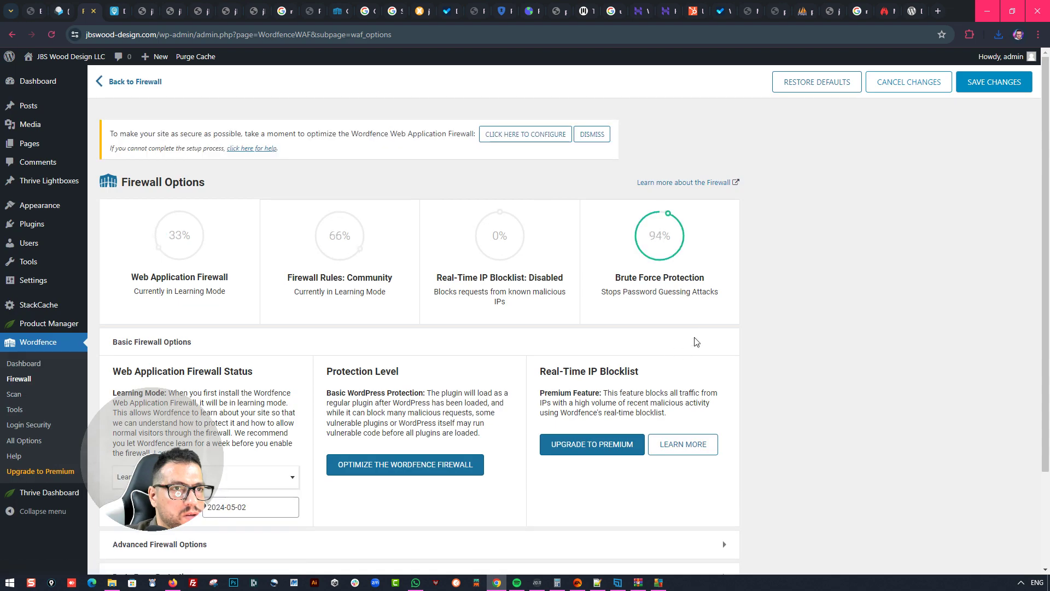
# Review Wordfence's Firewall Options and look over the .htaccess backup again in Notepad++
pyautogui.scroll(-2, 688, 268)
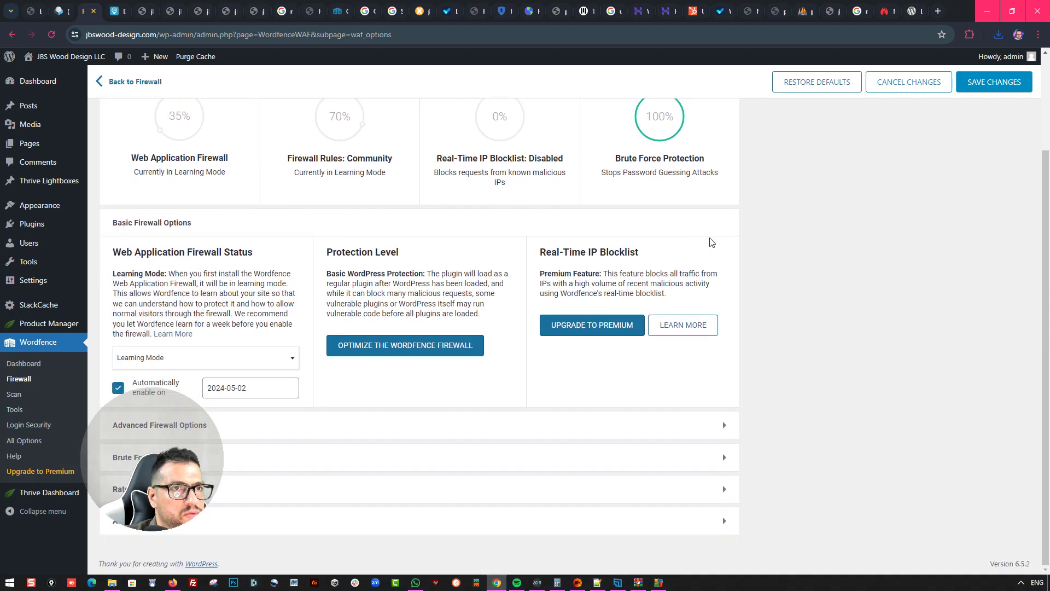
pyautogui.scroll(2, 707, 239)
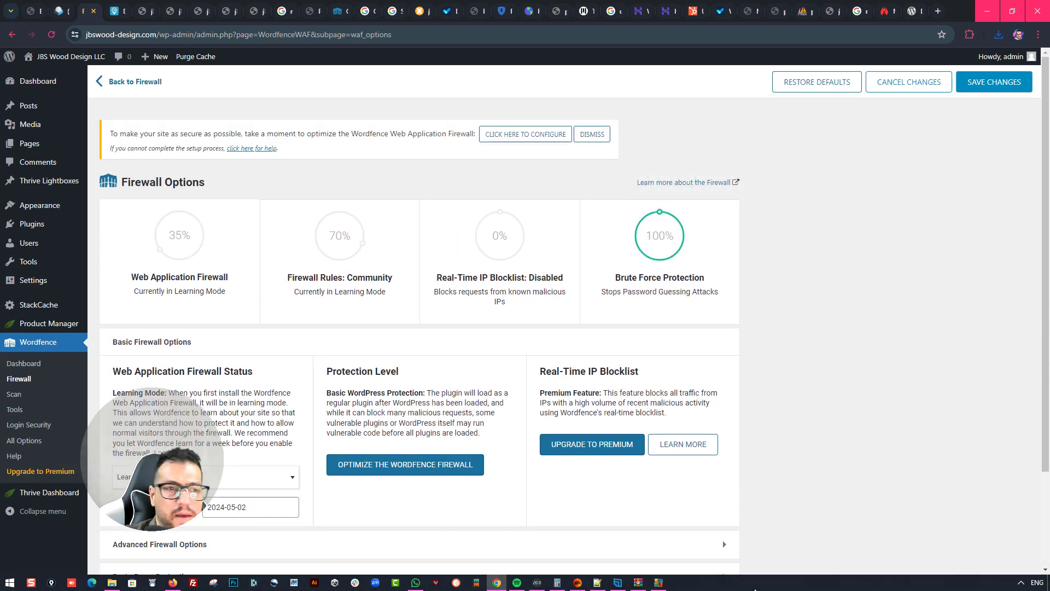
pyautogui.click(597, 582)
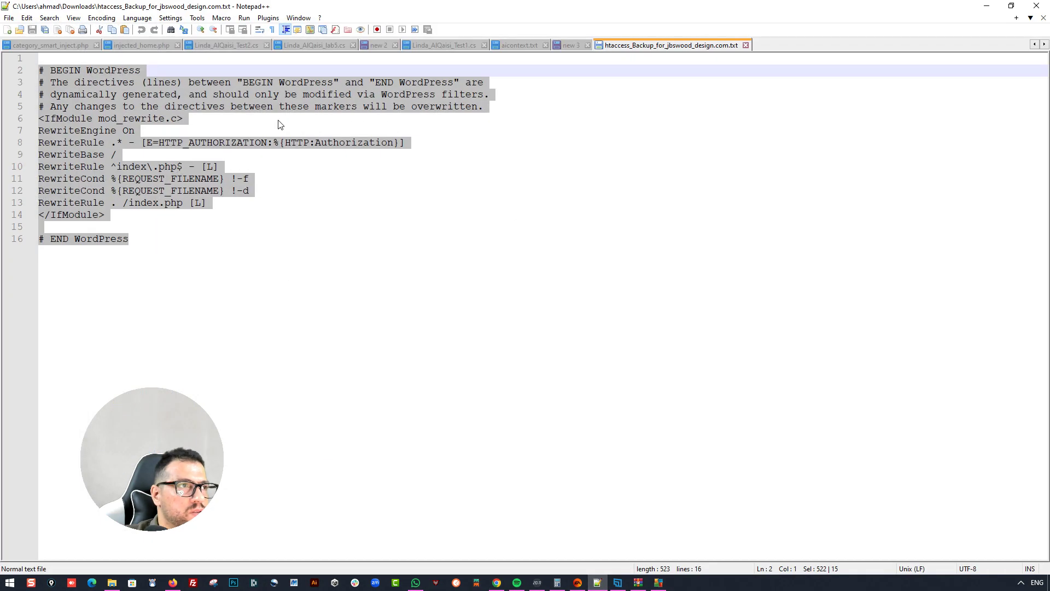
pyautogui.click(251, 190)
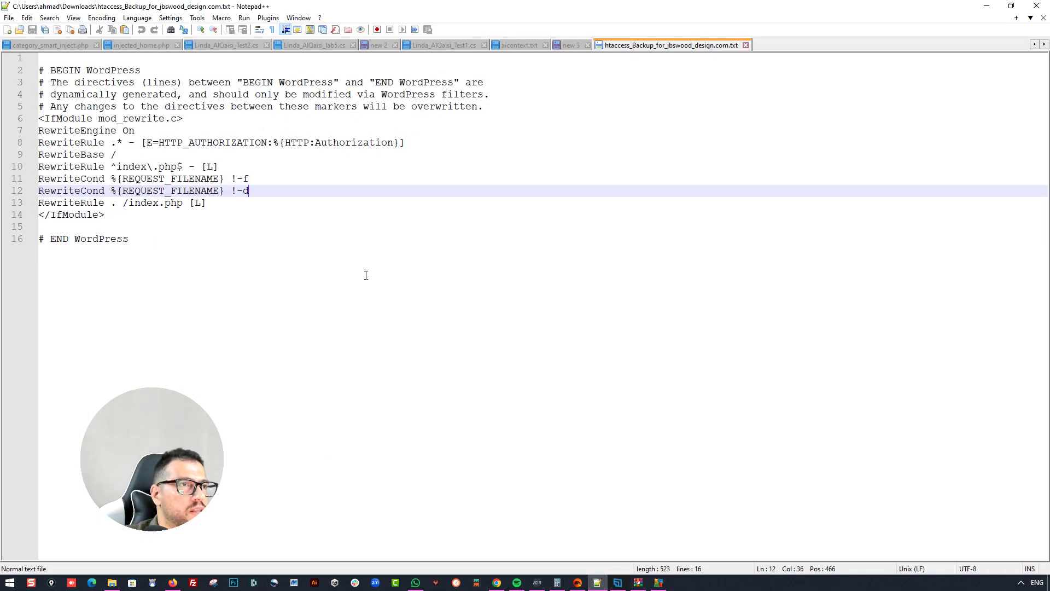
pyautogui.click(598, 581)
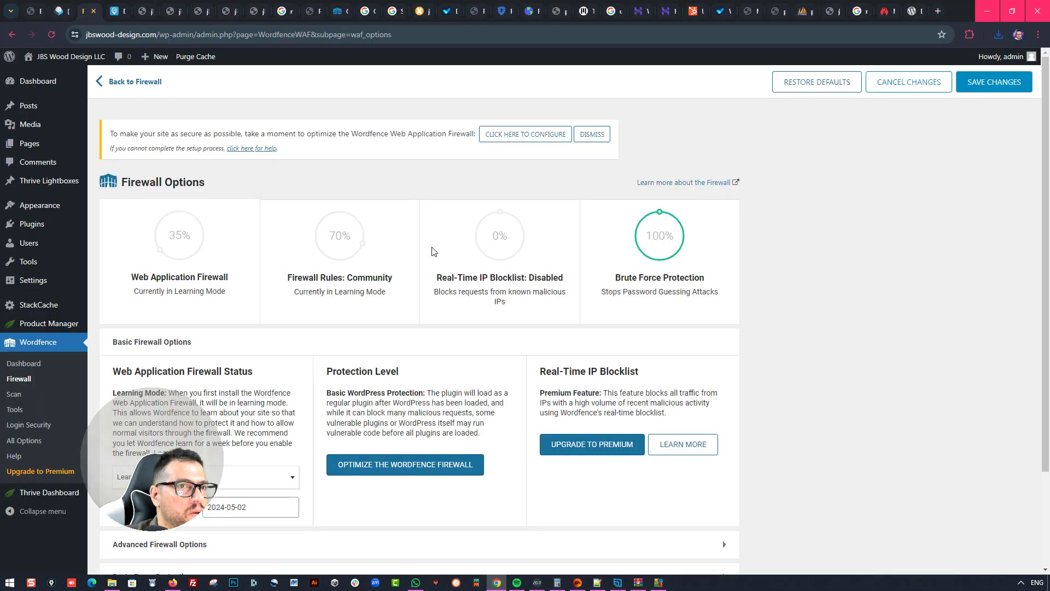
pyautogui.scroll(-1, 507, 233)
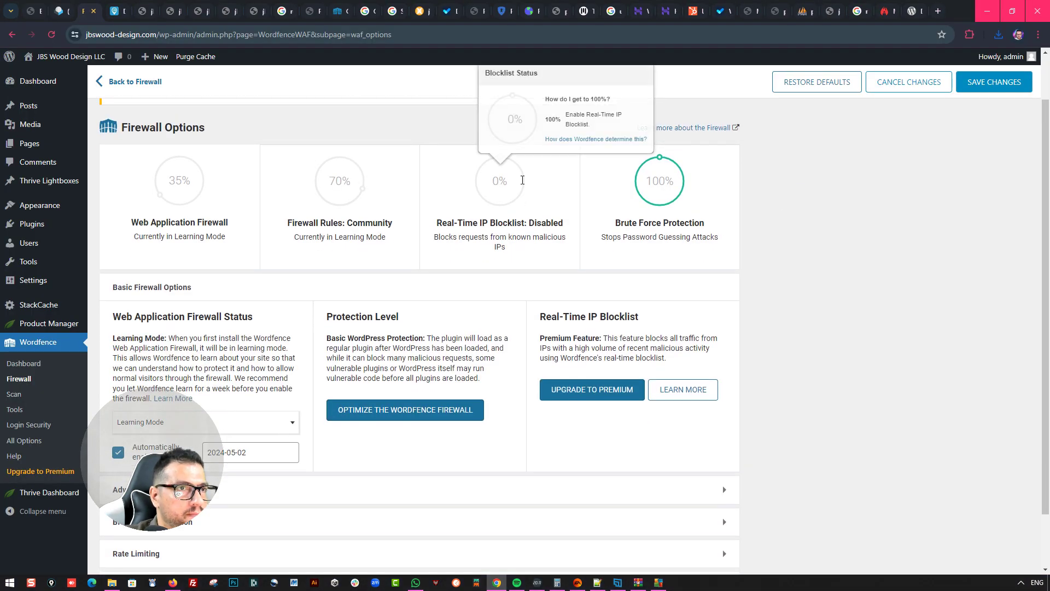
pyautogui.scroll(-1, 495, 232)
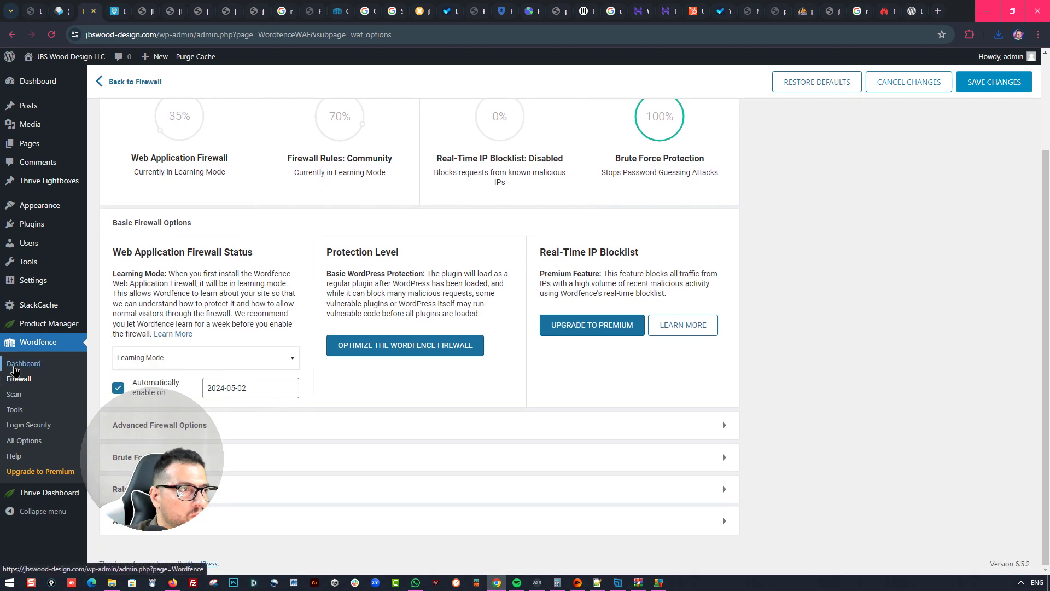
# Go to Wordfence's Scan page and complete its introductory tour
pyautogui.scroll(-1, 474, 277)
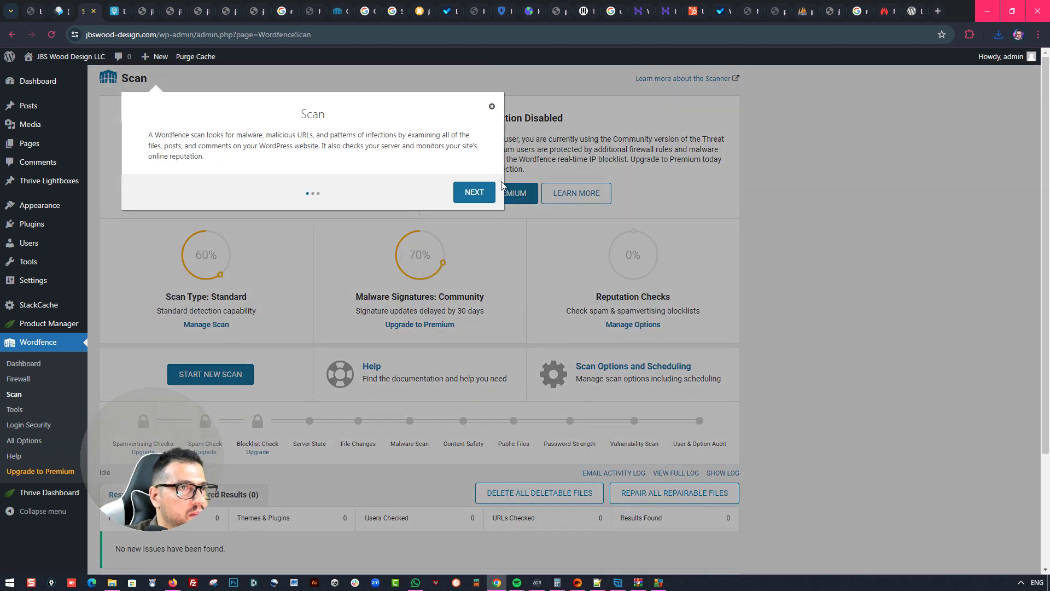
pyautogui.click(484, 190)
pyautogui.click(500, 280)
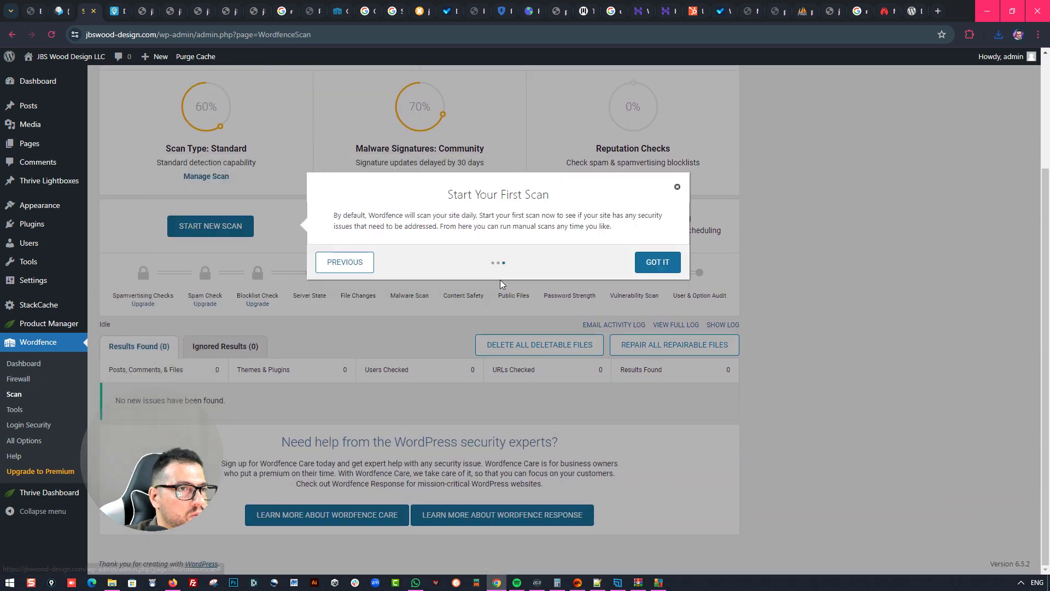
pyautogui.click(665, 261)
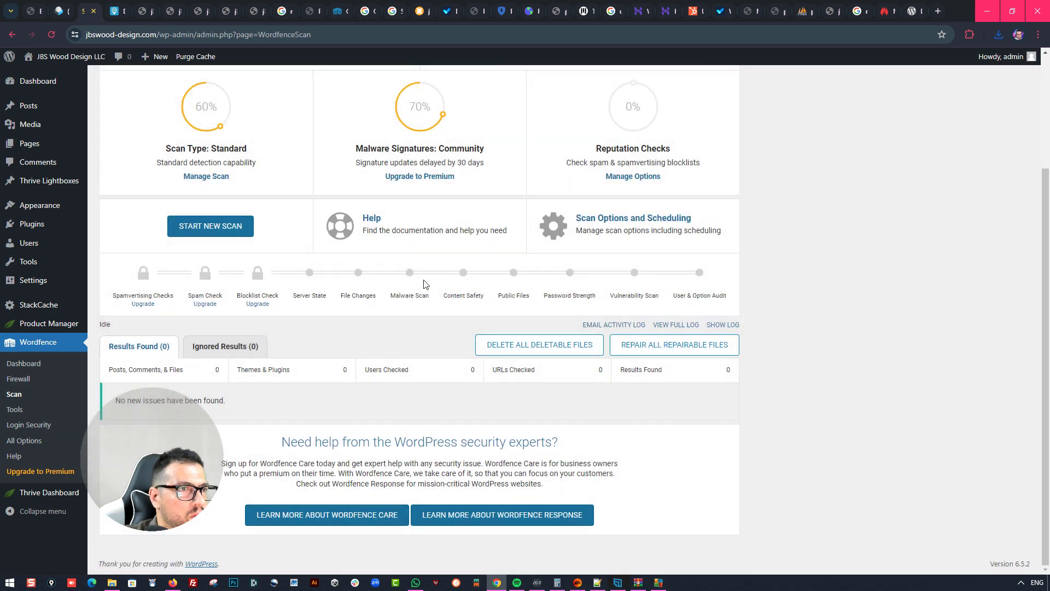
# Look through Wordfence's All Options page and return to the Wordfence dashboard
pyautogui.click(47, 447)
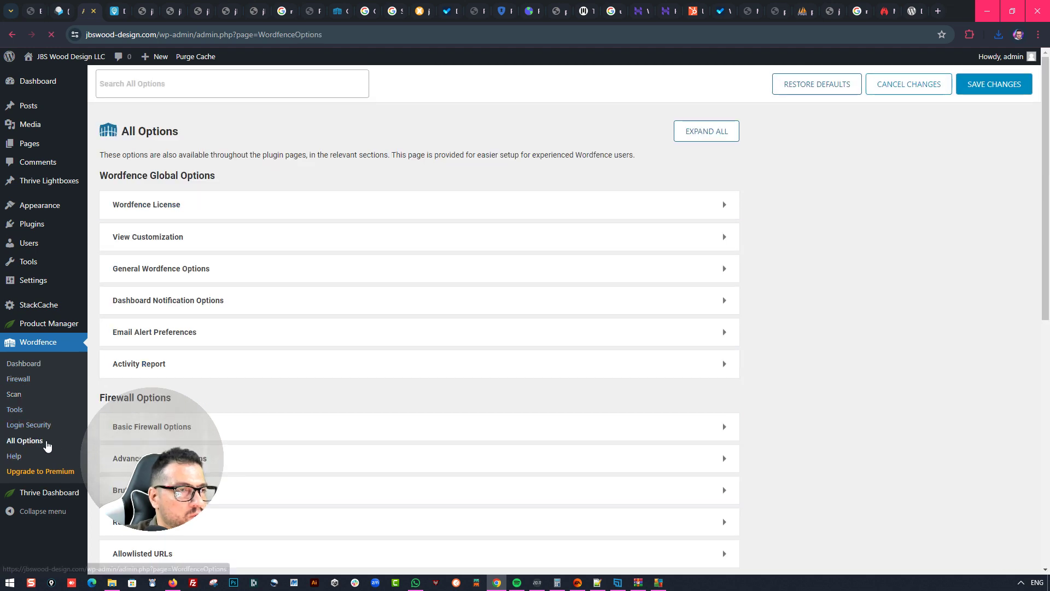
pyautogui.scroll(-9, 194, 401)
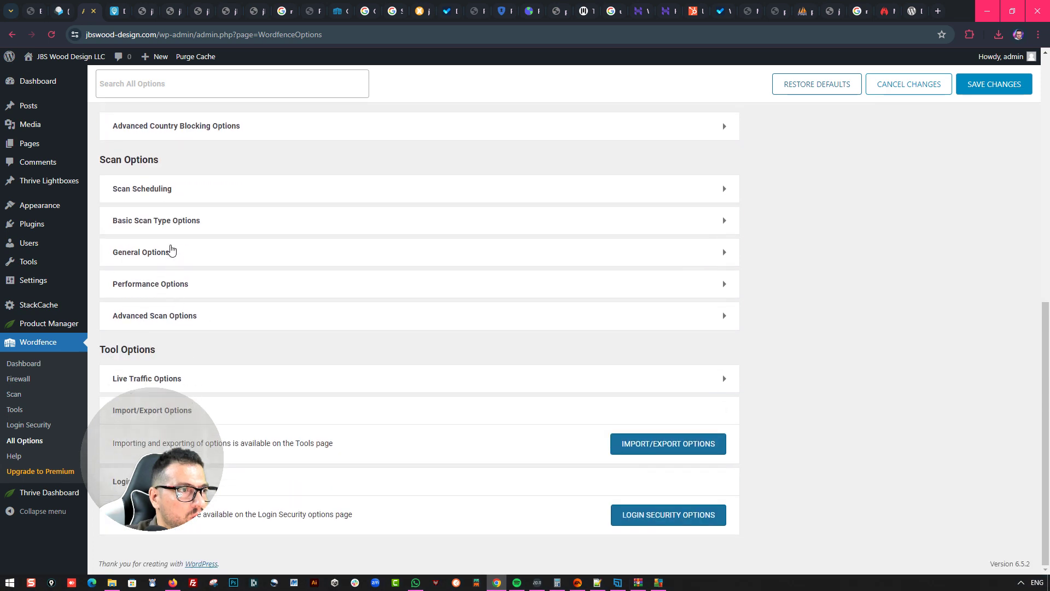
pyautogui.click(15, 365)
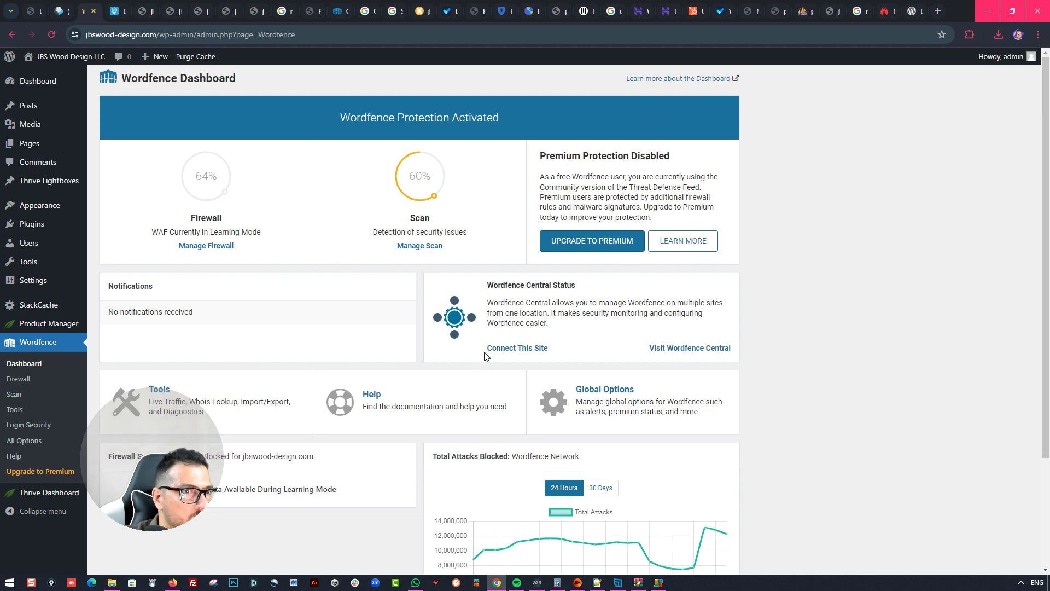
# Open Wordfence's Diagnostics tool and expand its Wordfence Firewall, Wordfence Config, Filesystem and Wordfence Status sections
pyautogui.click(204, 403)
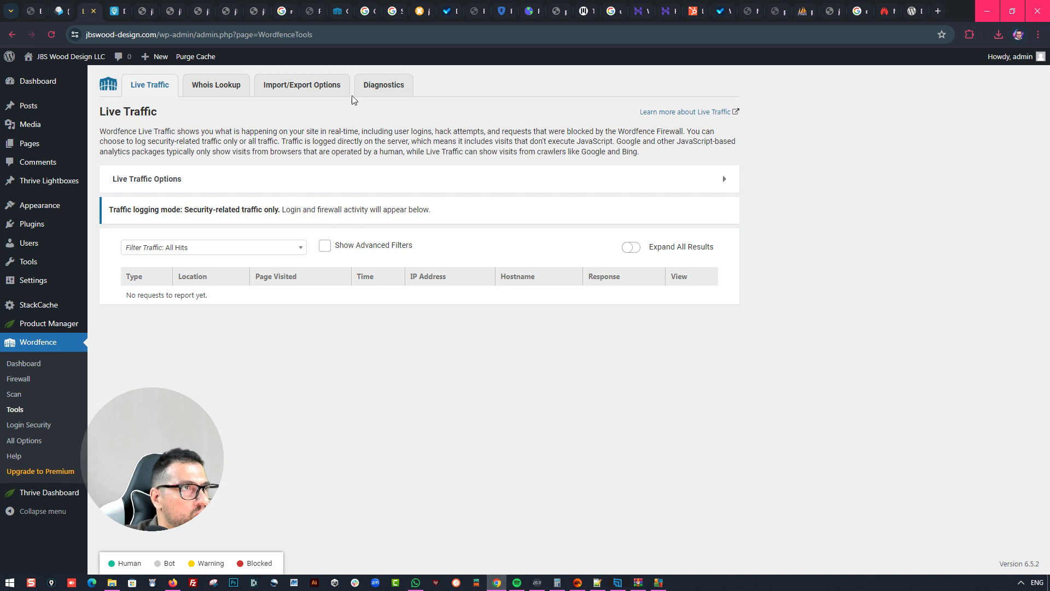
pyautogui.click(372, 98)
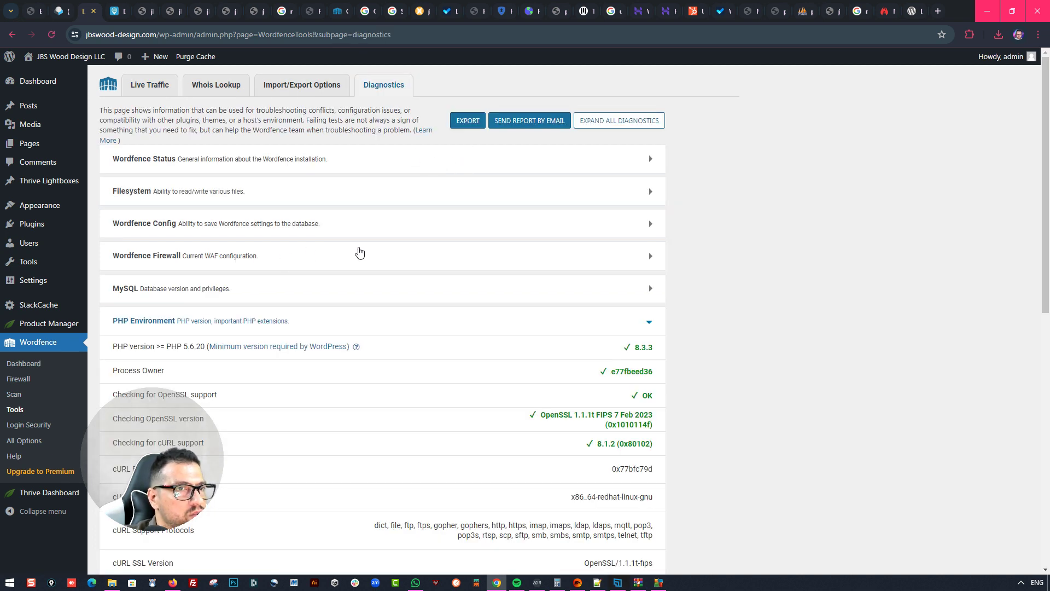
pyautogui.click(195, 265)
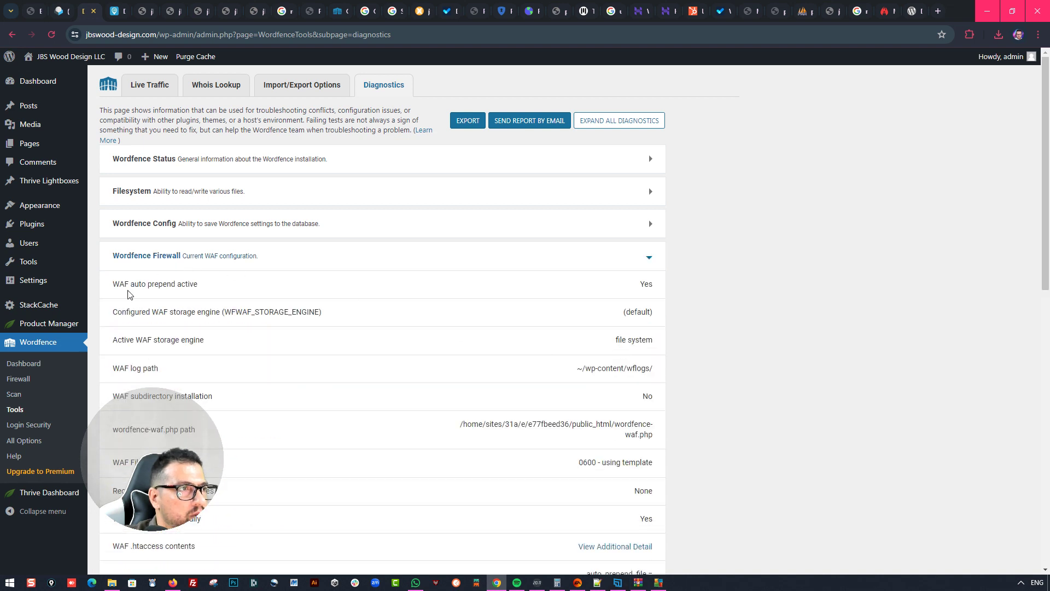
pyautogui.click(214, 227)
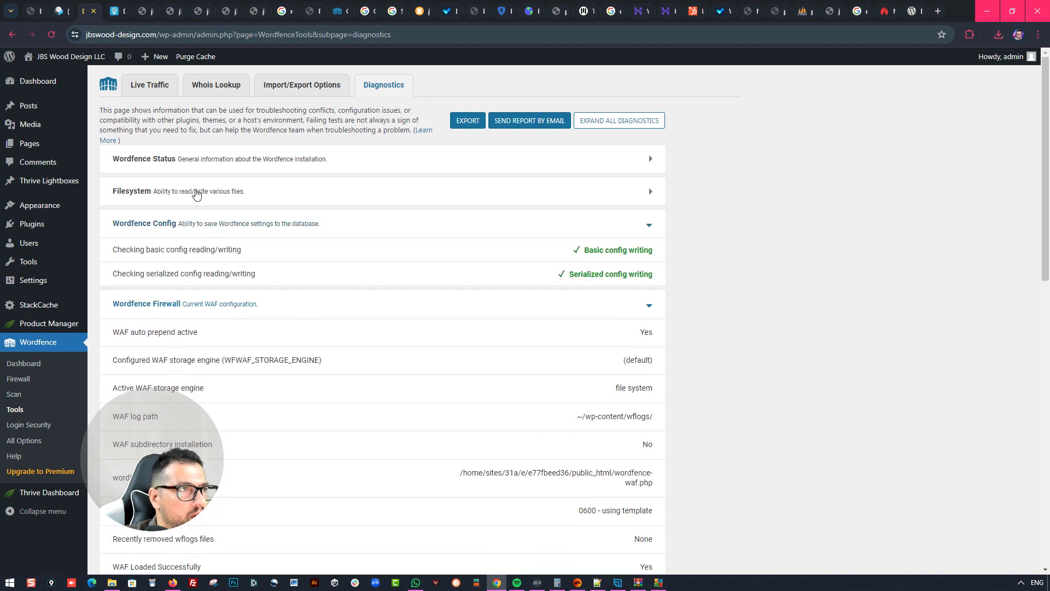
pyautogui.click(196, 192)
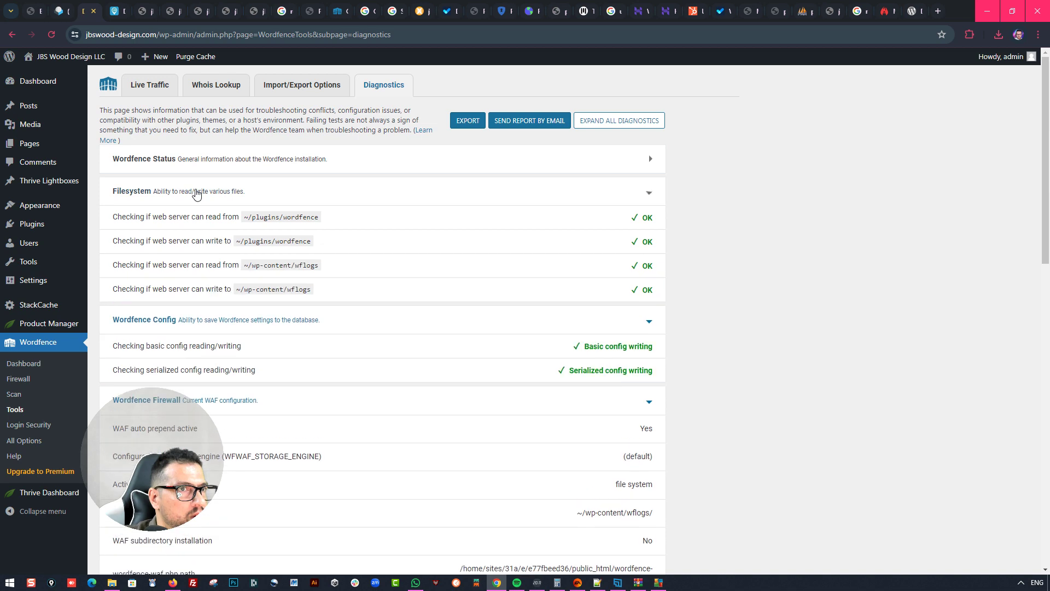
pyautogui.click(277, 168)
# Examine the Themes, Cron Jobs, IP Detection and Time sections of the Wordfence diagnostics
pyautogui.scroll(-10, 403, 420)
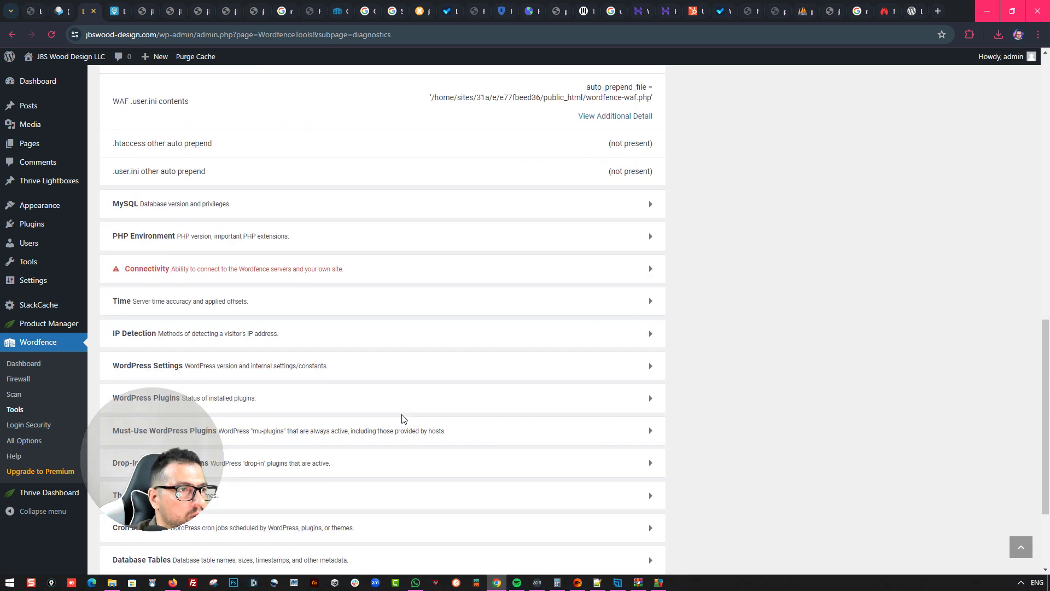
pyautogui.scroll(-3, 356, 424)
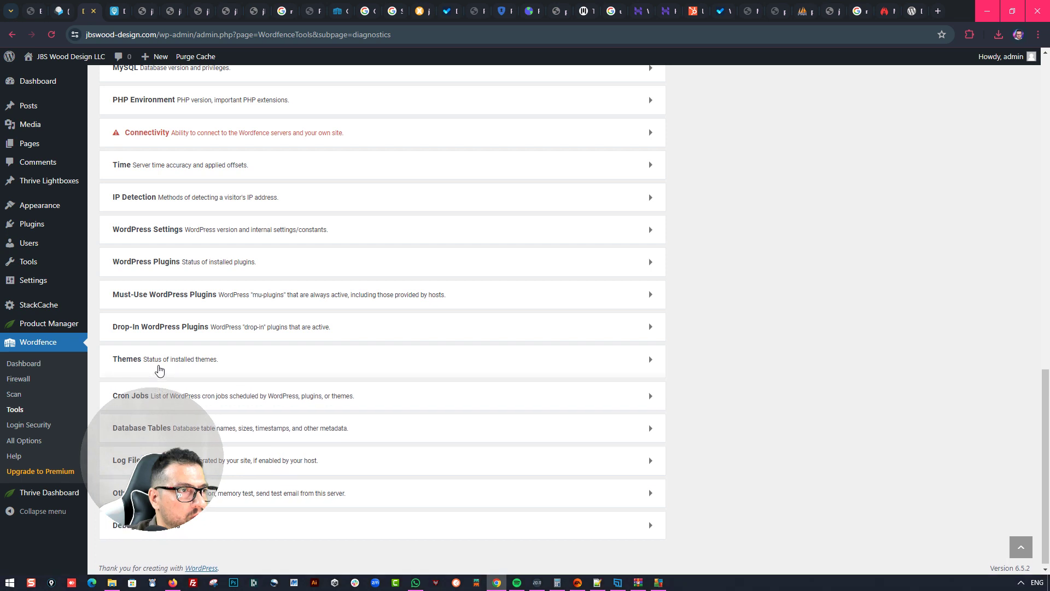
pyautogui.click(159, 370)
pyautogui.scroll(-1, 279, 366)
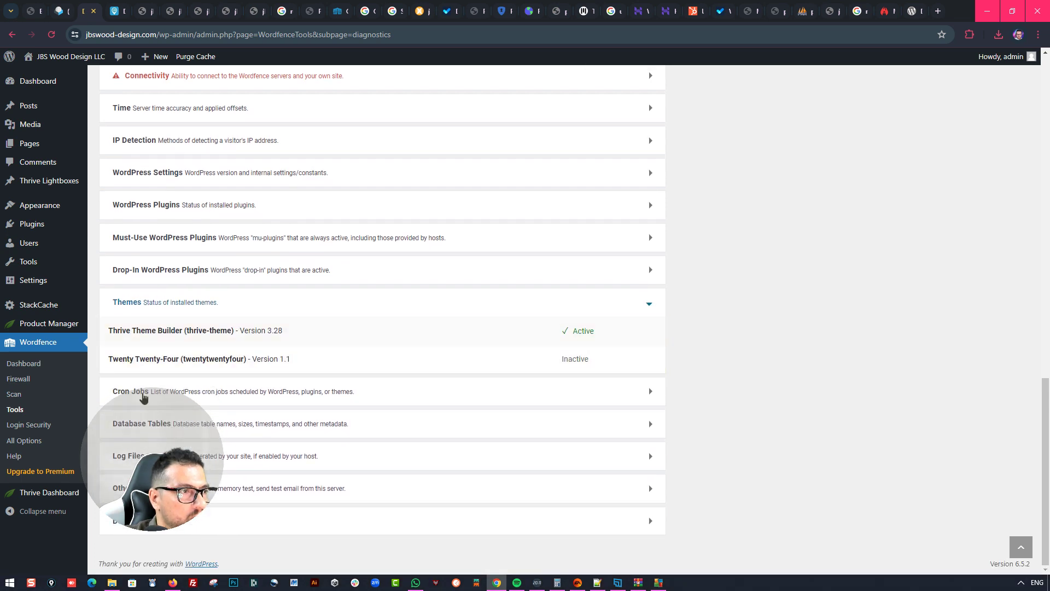
pyautogui.click(143, 397)
pyautogui.scroll(3, 217, 358)
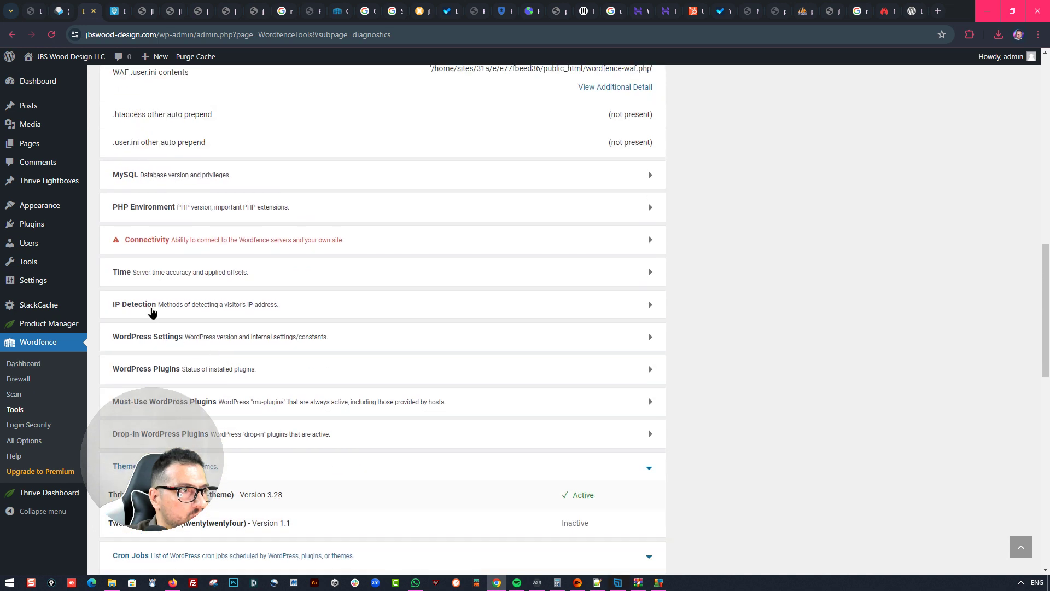
pyautogui.click(152, 309)
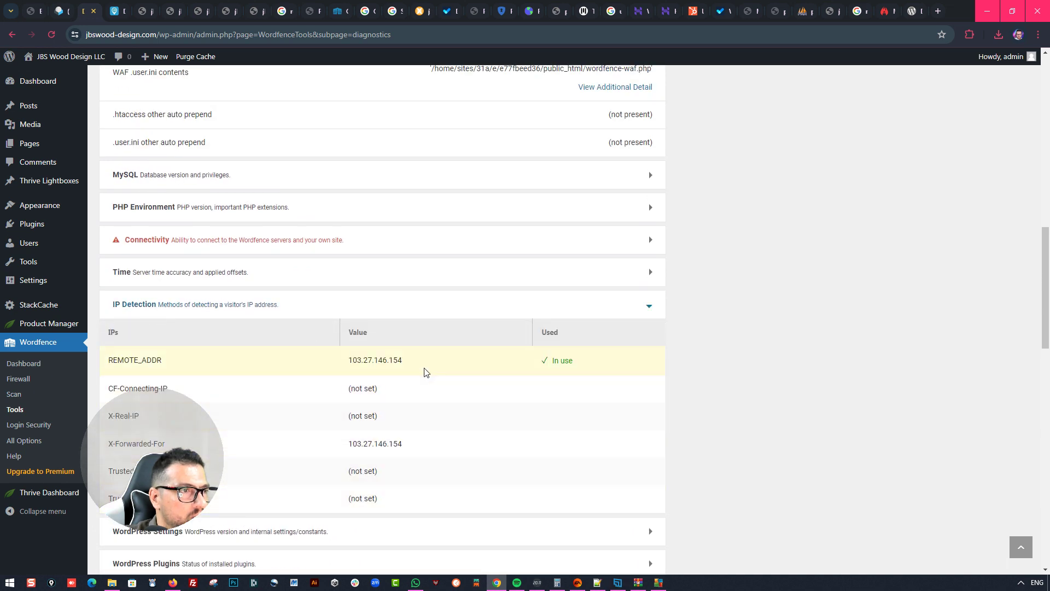
pyautogui.click(188, 274)
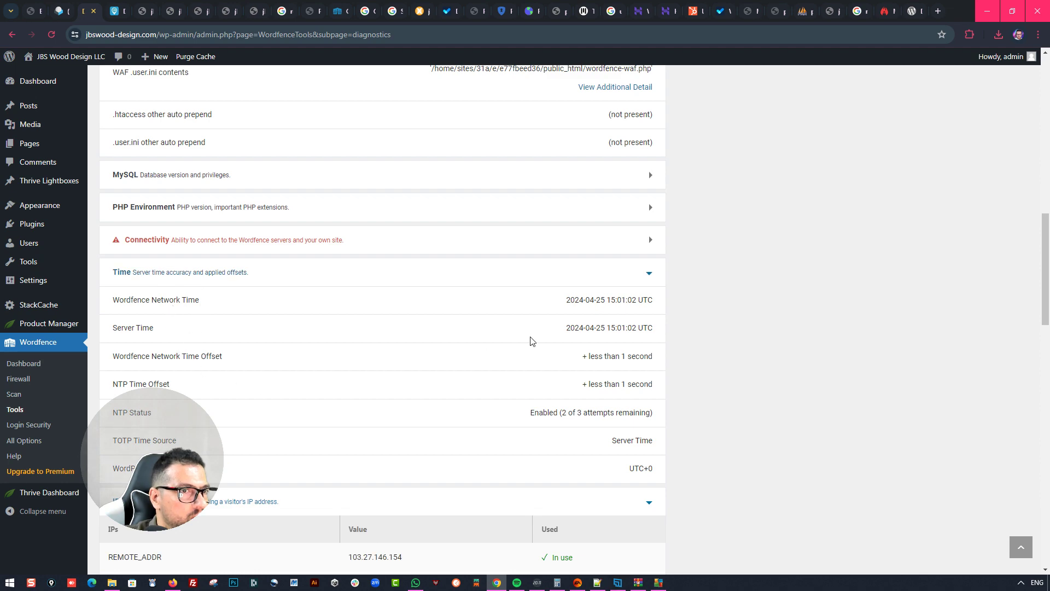
pyautogui.scroll(5, 586, 389)
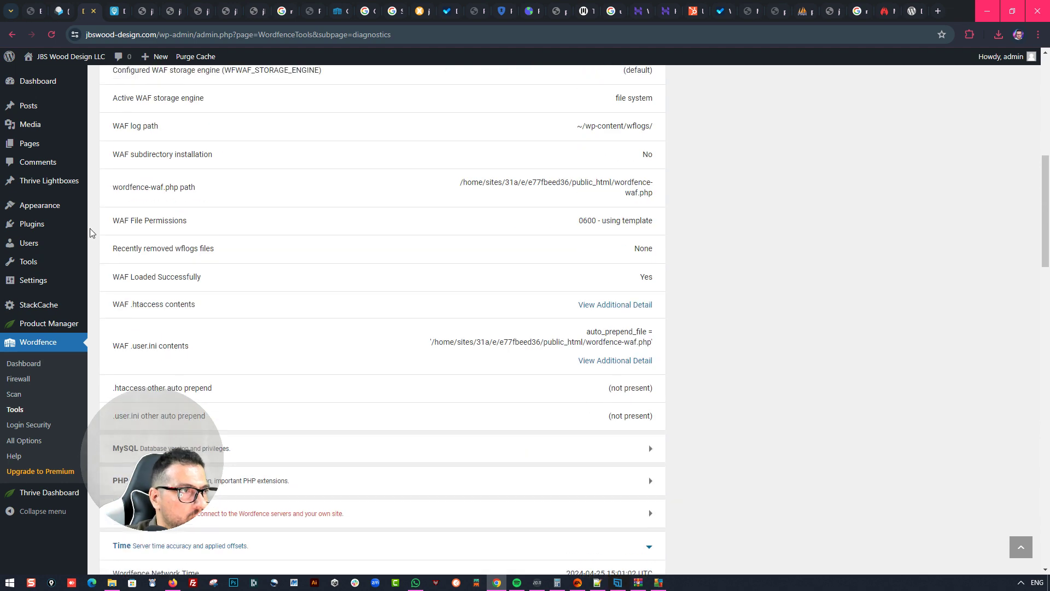
pyautogui.scroll(5, 33, 224)
pyautogui.scroll(5, 58, 347)
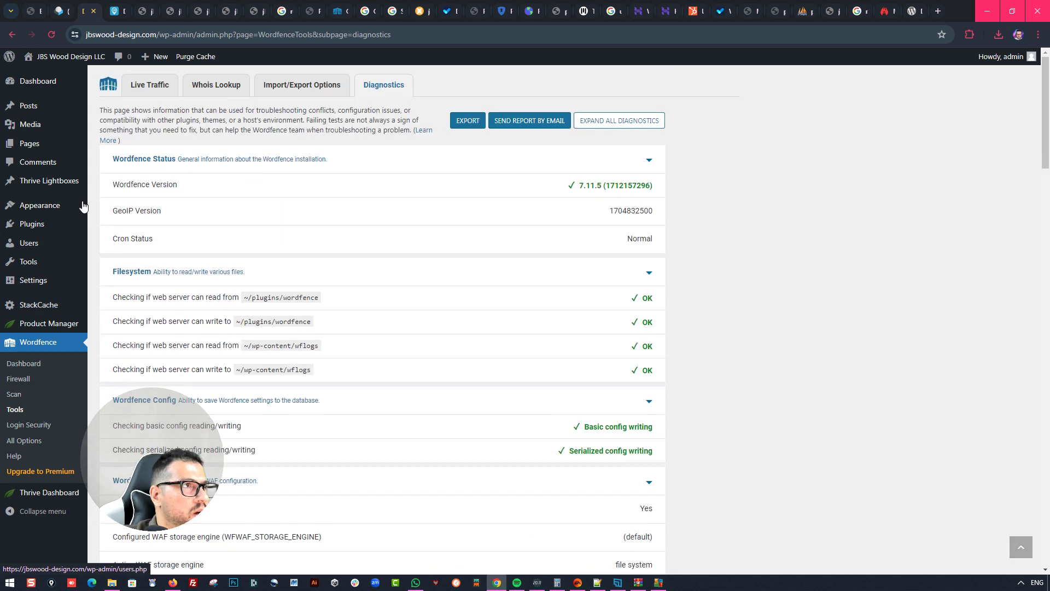
# Go back to the Wordfence dashboard by way of All Options and review the Scan Options and Scheduling page
pyautogui.moveTo(86, 58)
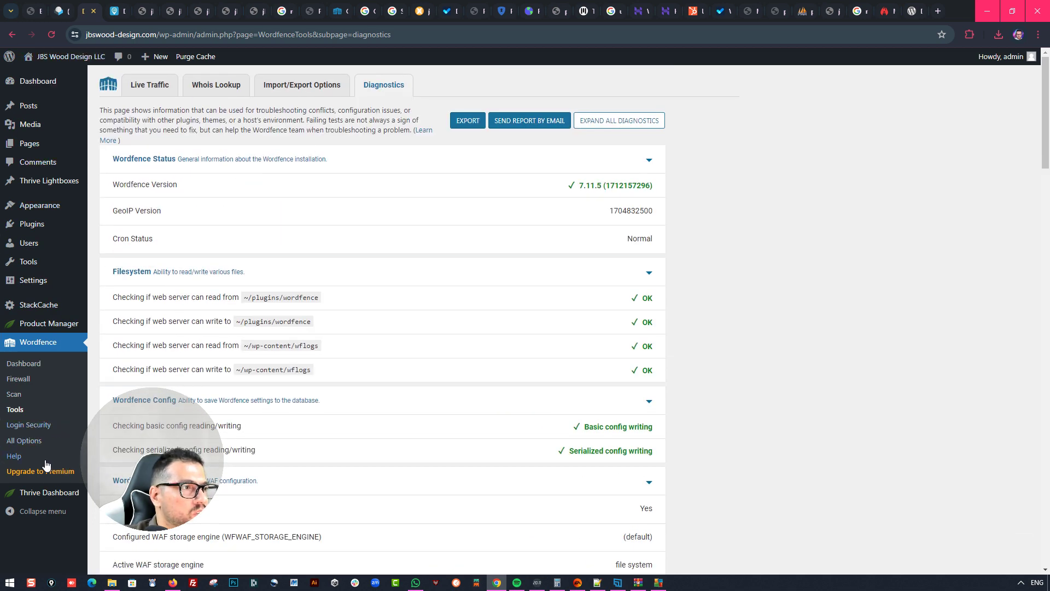
pyautogui.click(38, 444)
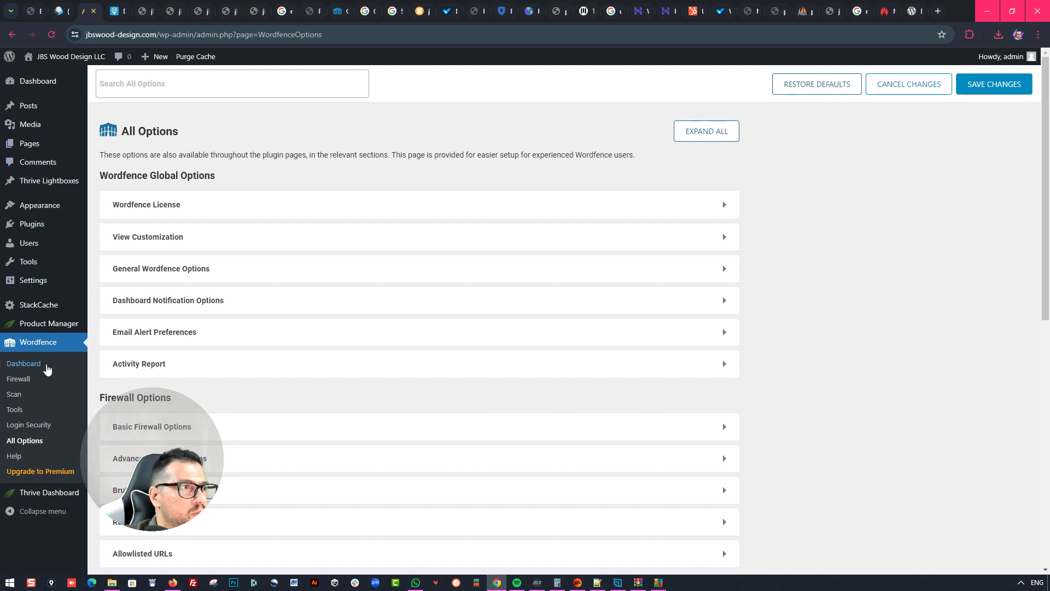
pyautogui.click(41, 363)
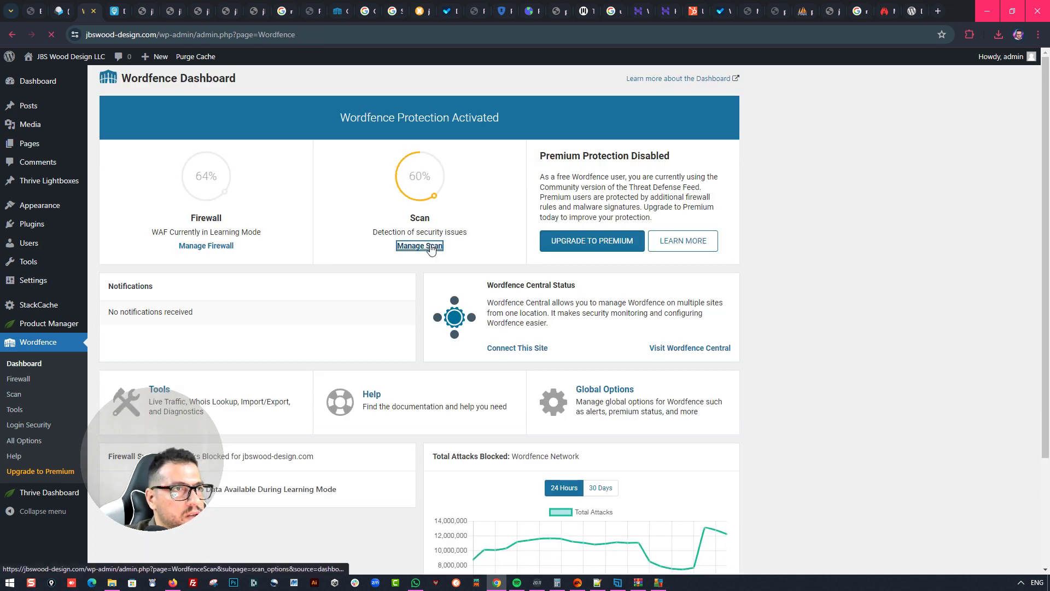
pyautogui.click(419, 246)
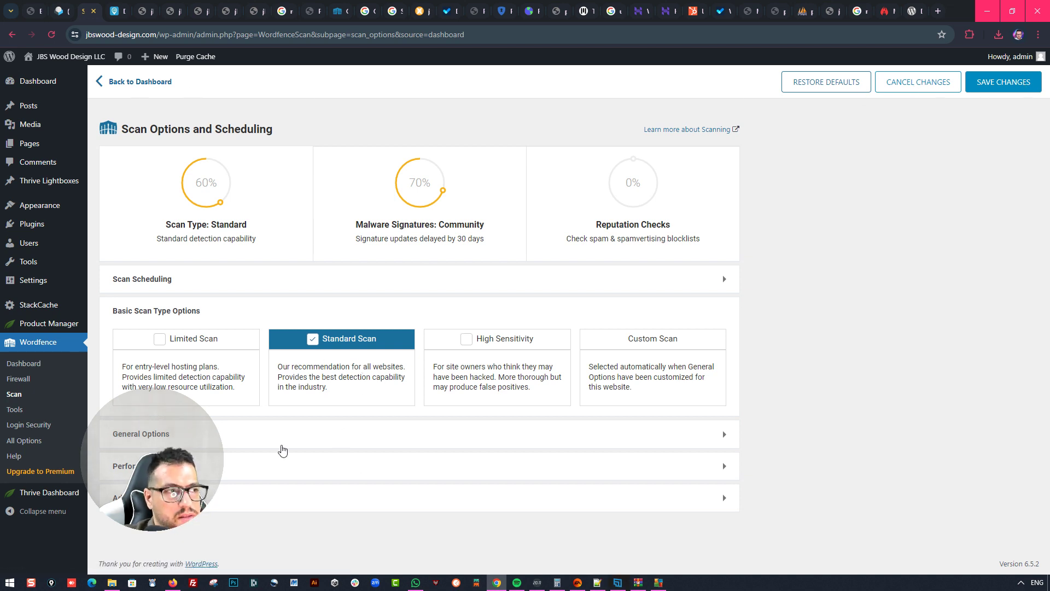
# Return to the Wordfence dashboard and check the scan status details
pyautogui.click(8, 365)
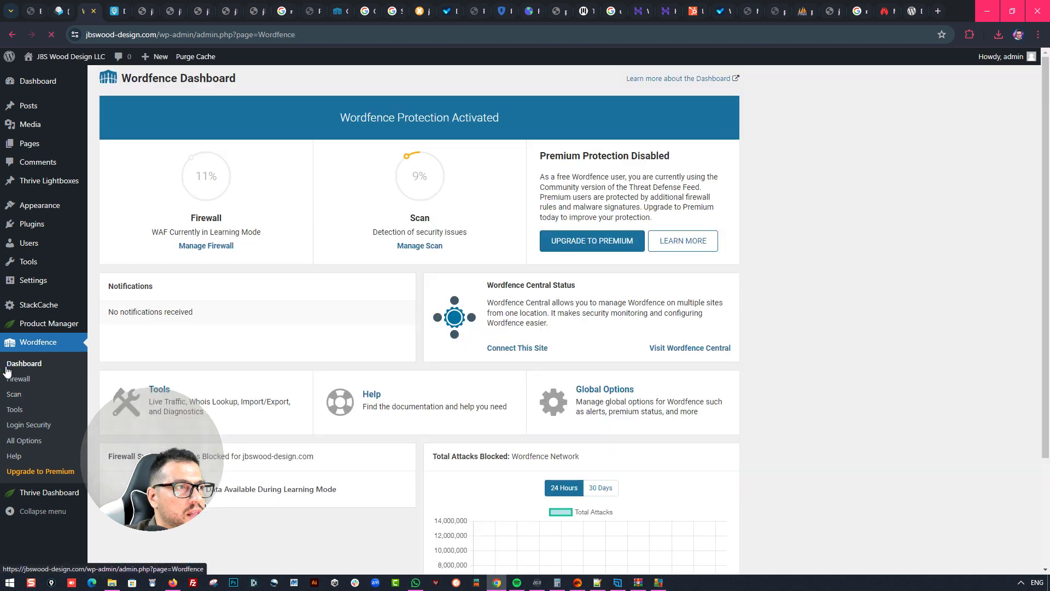
pyautogui.scroll(-1, 796, 125)
pyautogui.scroll(1, 766, 159)
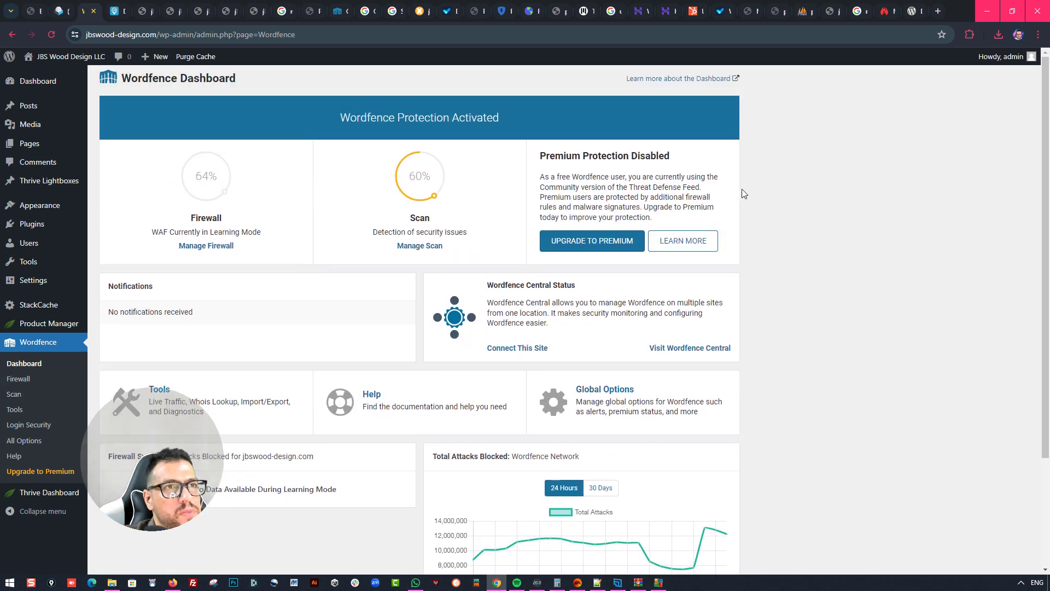
pyautogui.scroll(-1, 346, 197)
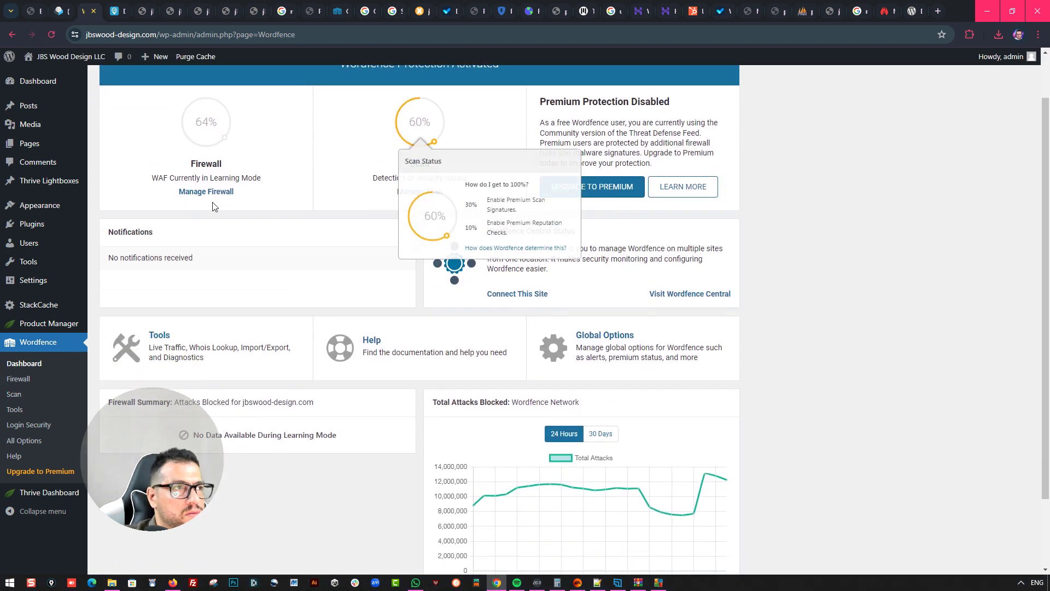
# Review Wordfence's Firewall Options, including the Brute Force Protection, Advanced Firewall Options, Allowlisted URLs and Rate Limiting sections
pyautogui.click(204, 192)
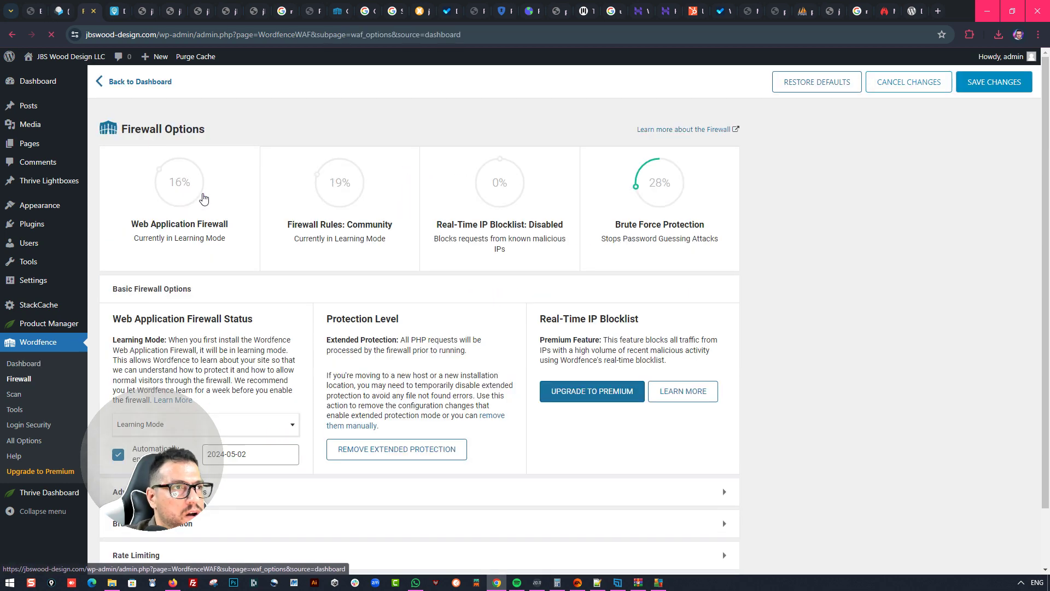
pyautogui.scroll(-1, 297, 340)
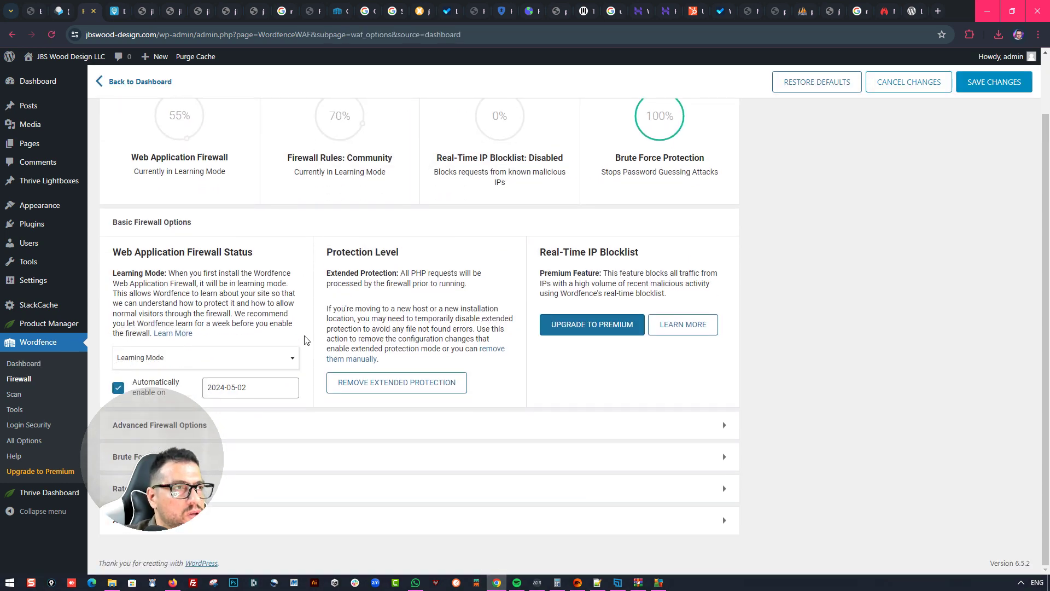
pyautogui.scroll(1, 298, 260)
pyautogui.scroll(-1, 295, 276)
pyautogui.click(230, 456)
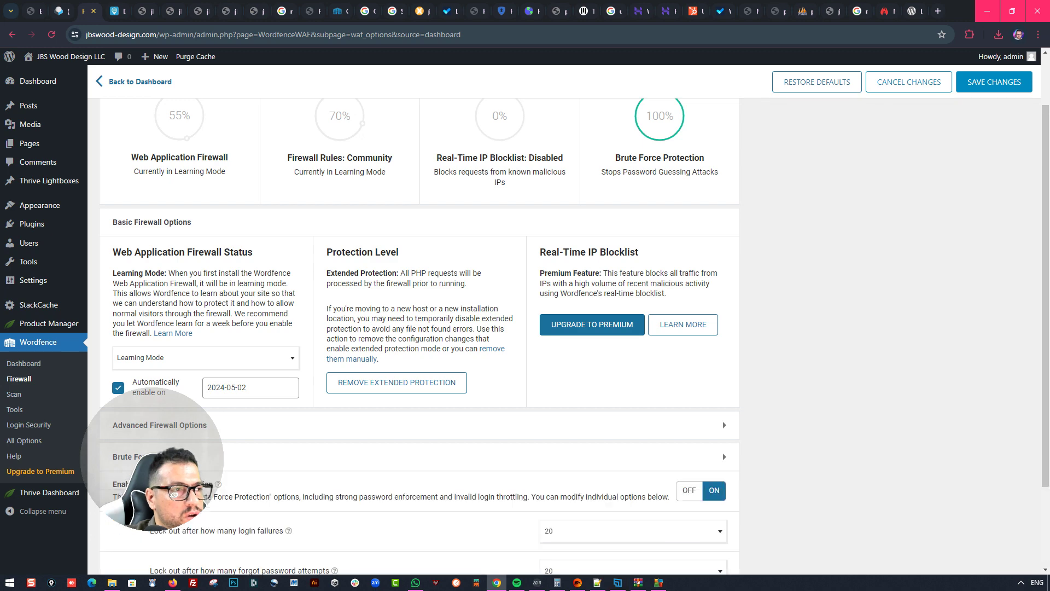
pyautogui.scroll(-3, 230, 387)
pyautogui.click(156, 272)
pyautogui.scroll(-12, 213, 382)
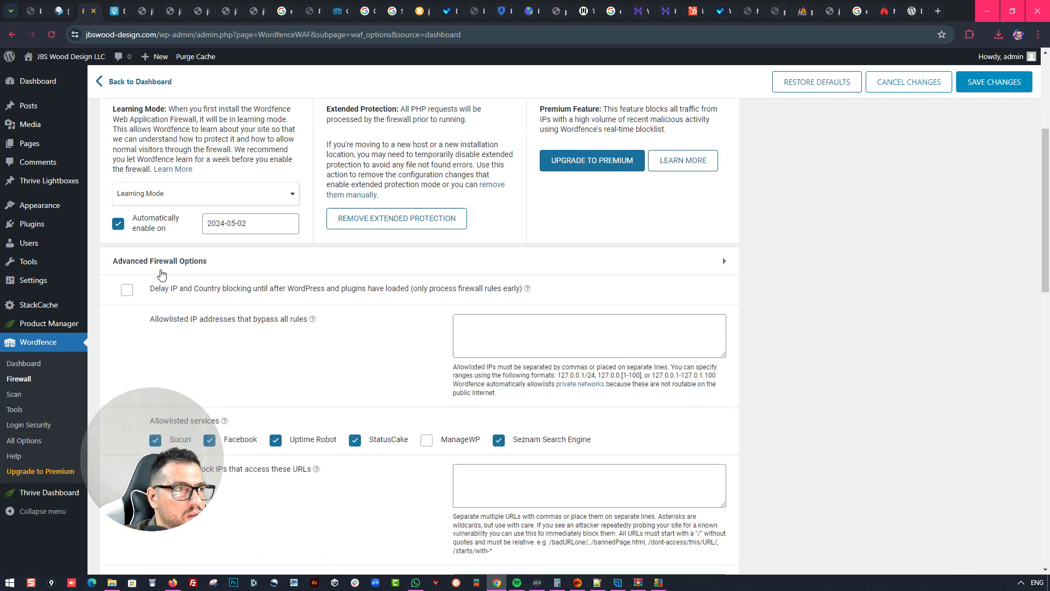
pyautogui.scroll(-9, 213, 429)
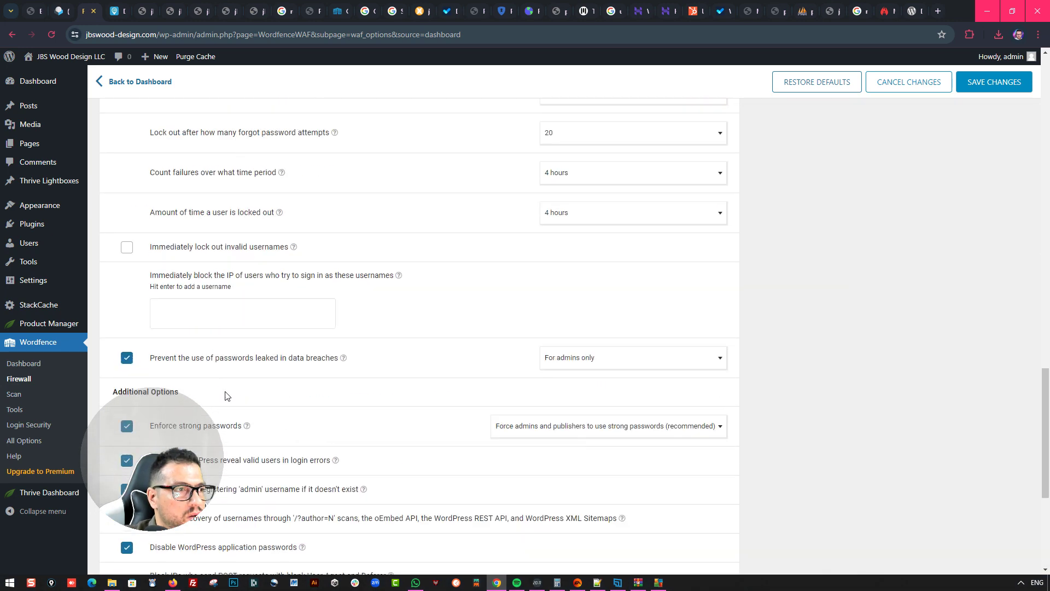
pyautogui.click(164, 520)
pyautogui.scroll(-4, 167, 394)
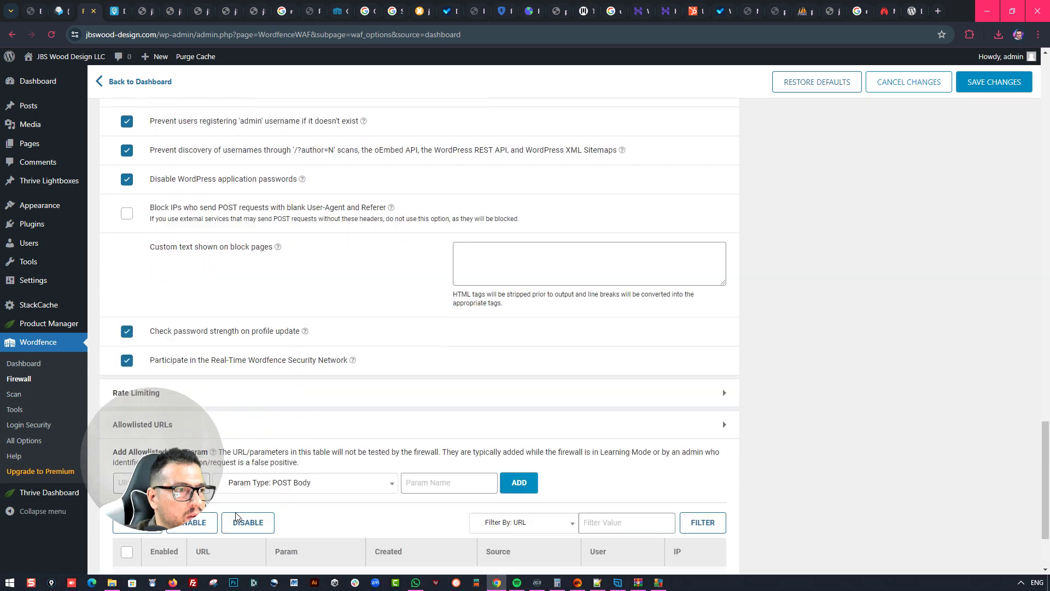
pyautogui.click(173, 287)
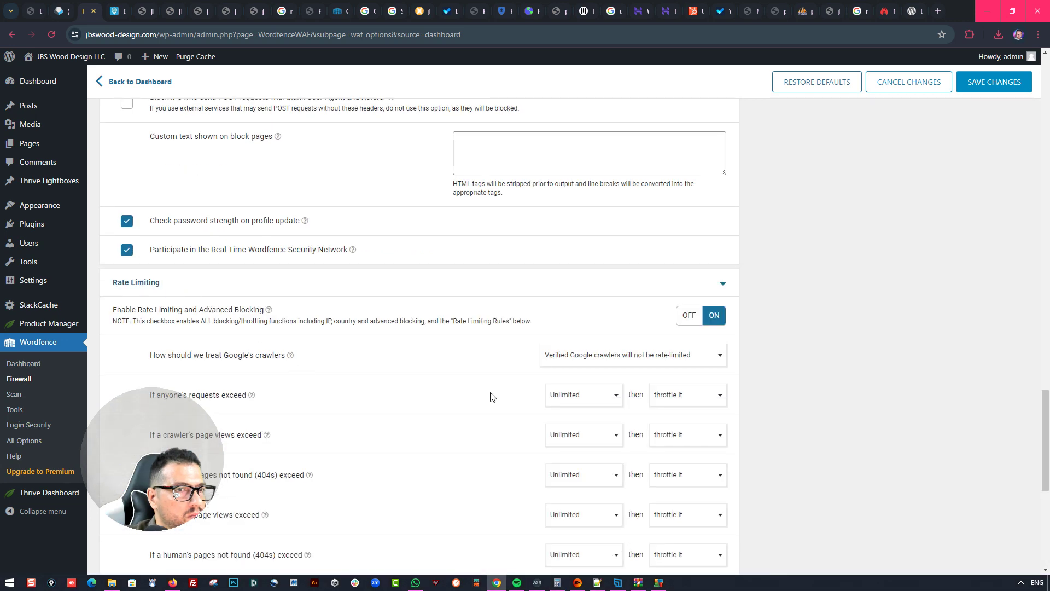
# Leave the firewall options, visit the site's home page, check it in an incognito window and close that window
pyautogui.click(25, 364)
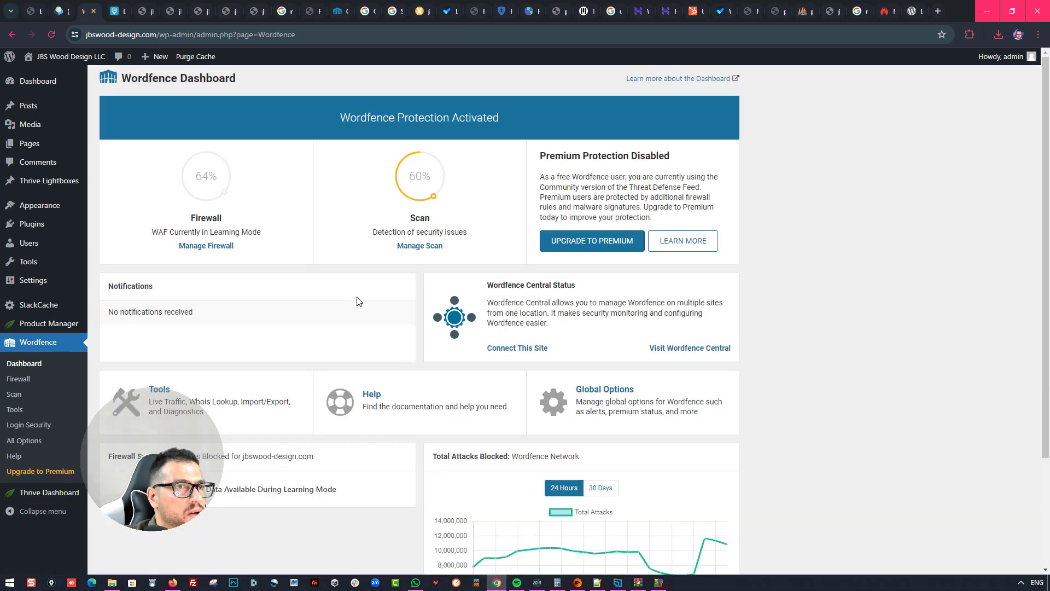
pyautogui.moveTo(33, 58)
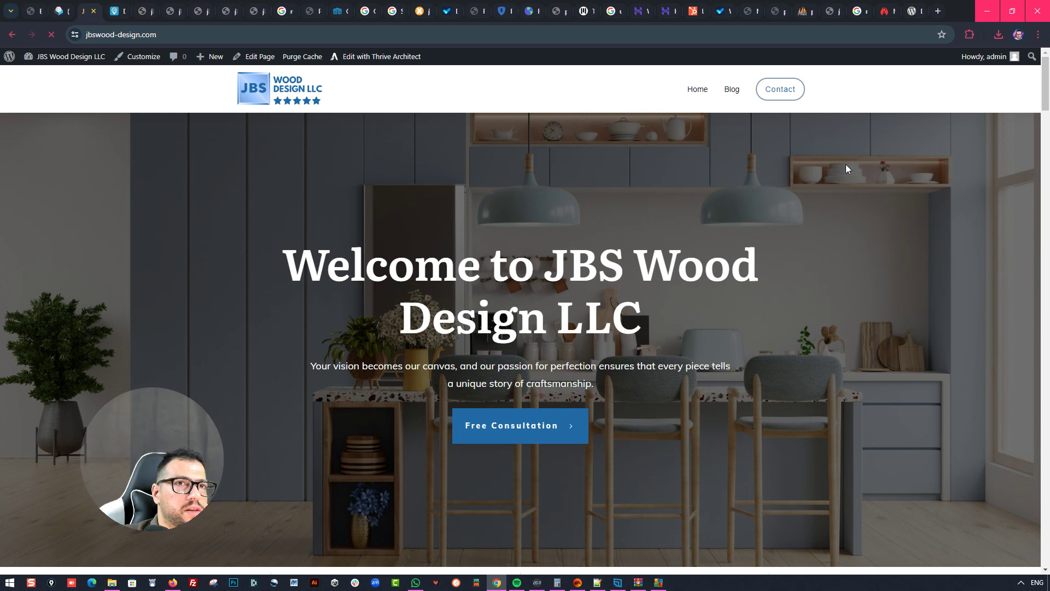
pyautogui.rightClick(255, 85)
pyautogui.click(307, 129)
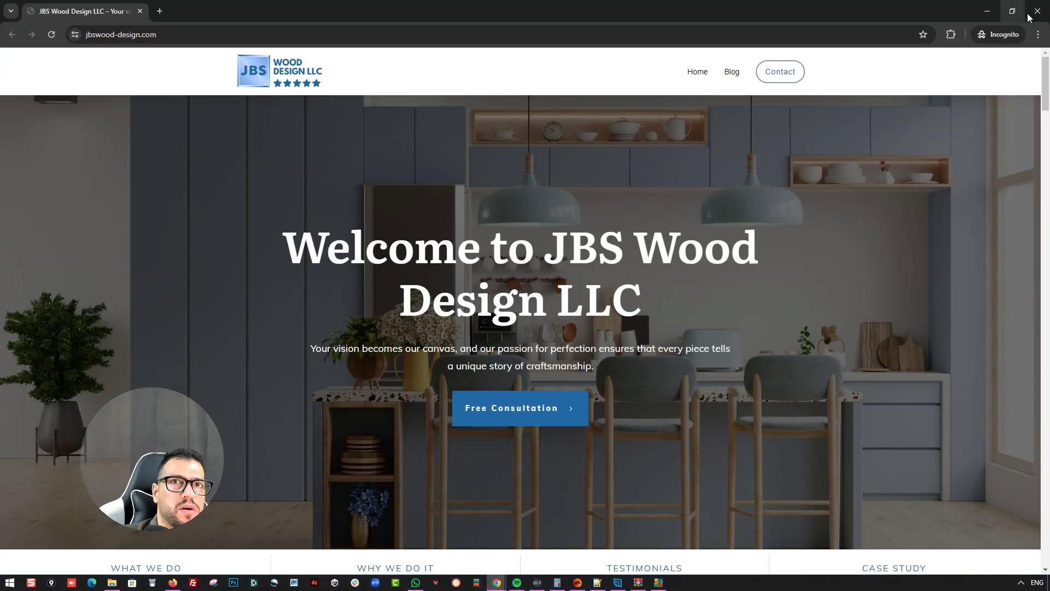
pyautogui.click(1037, 11)
# Switch to AVG Internet Security and turn on the real-time Detections shield in its Basic protection settings
pyautogui.click(1021, 582)
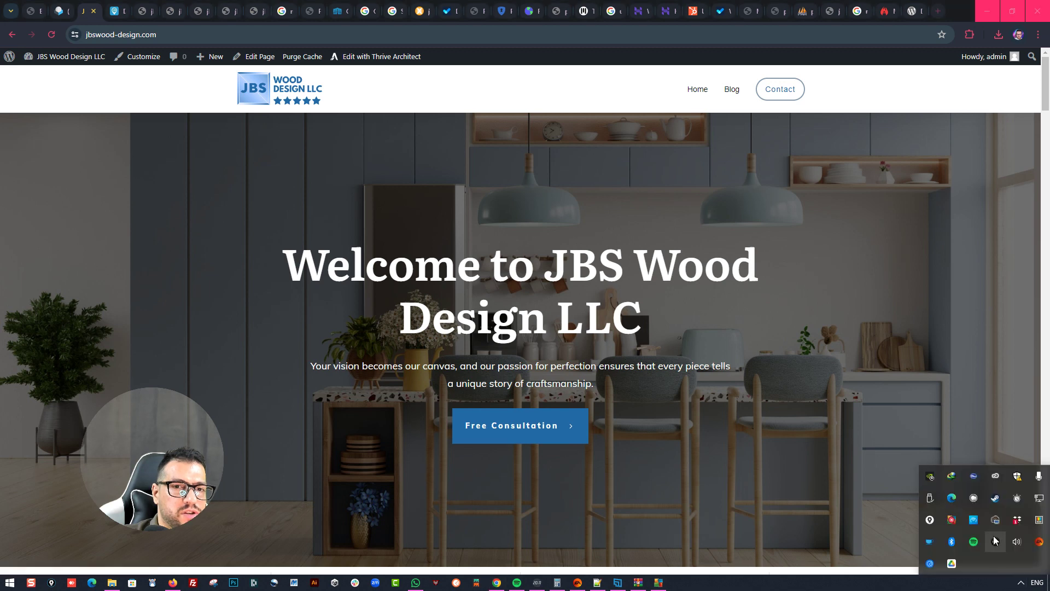
pyautogui.click(1018, 521)
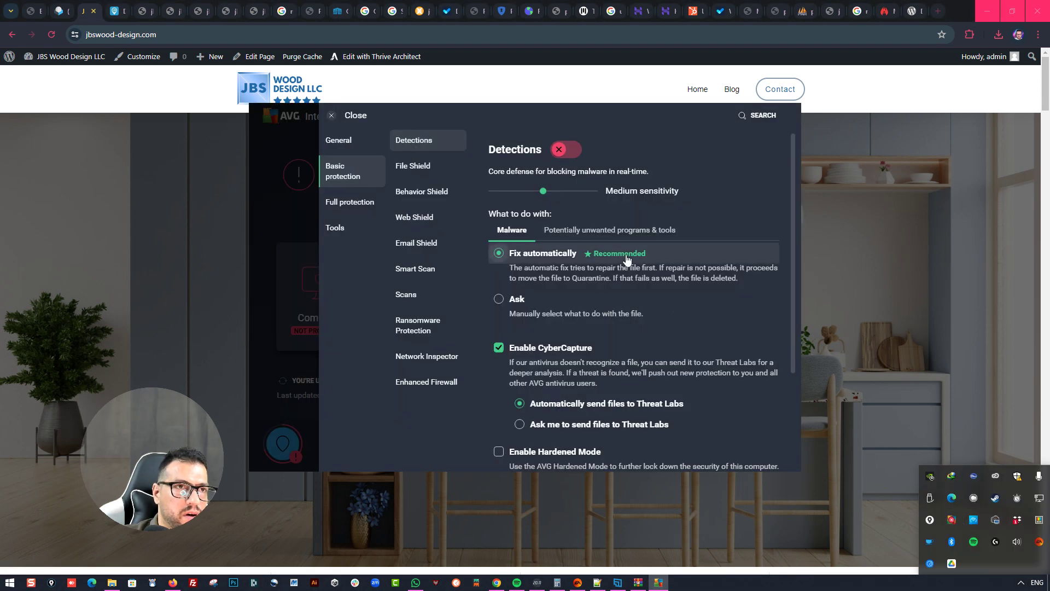
pyautogui.click(576, 157)
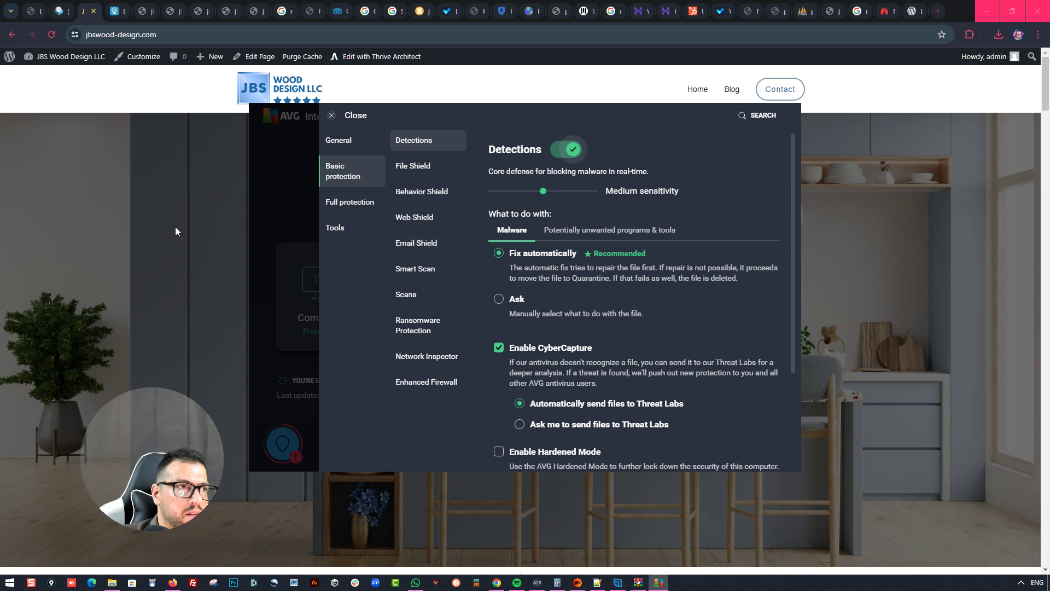
# Reload the jbswood-design.com home page, examine the details of AVG's threat alert and dismiss it
pyautogui.click(226, 207)
pyautogui.rightClick(121, 118)
pyautogui.click(153, 164)
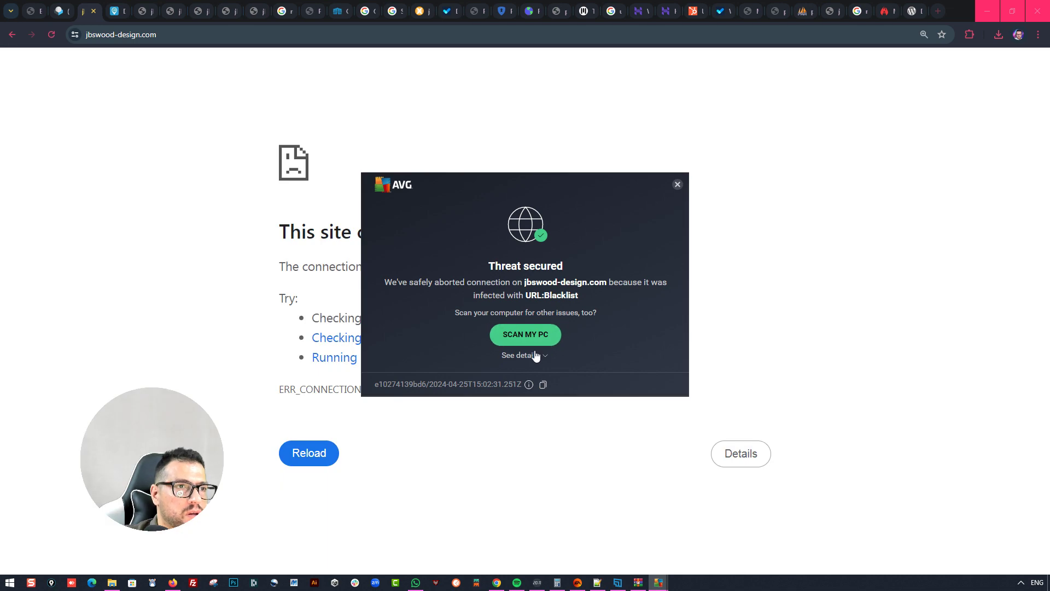
pyautogui.click(539, 356)
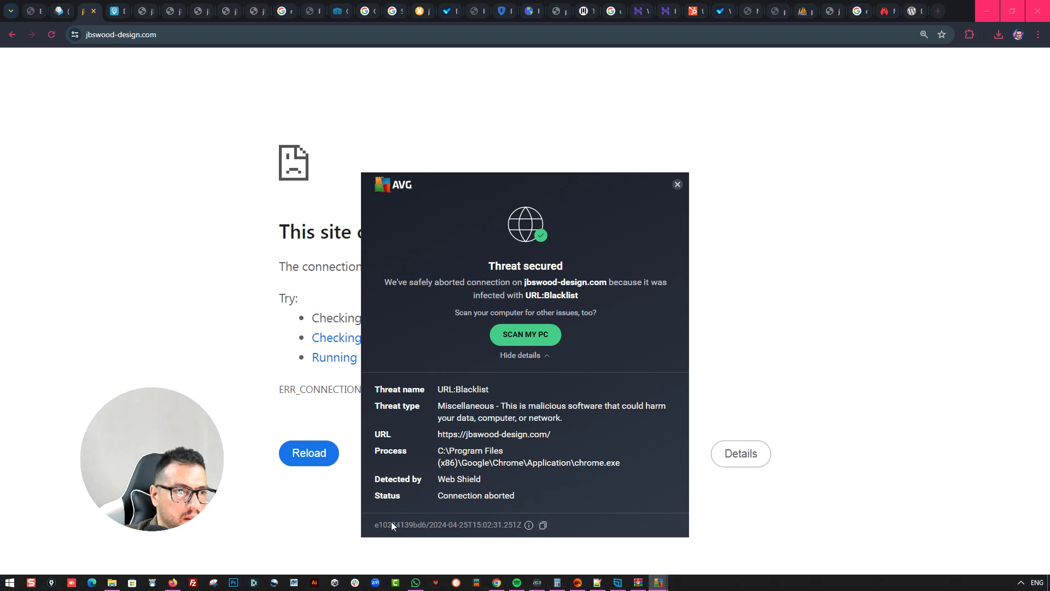
pyautogui.moveTo(529, 526)
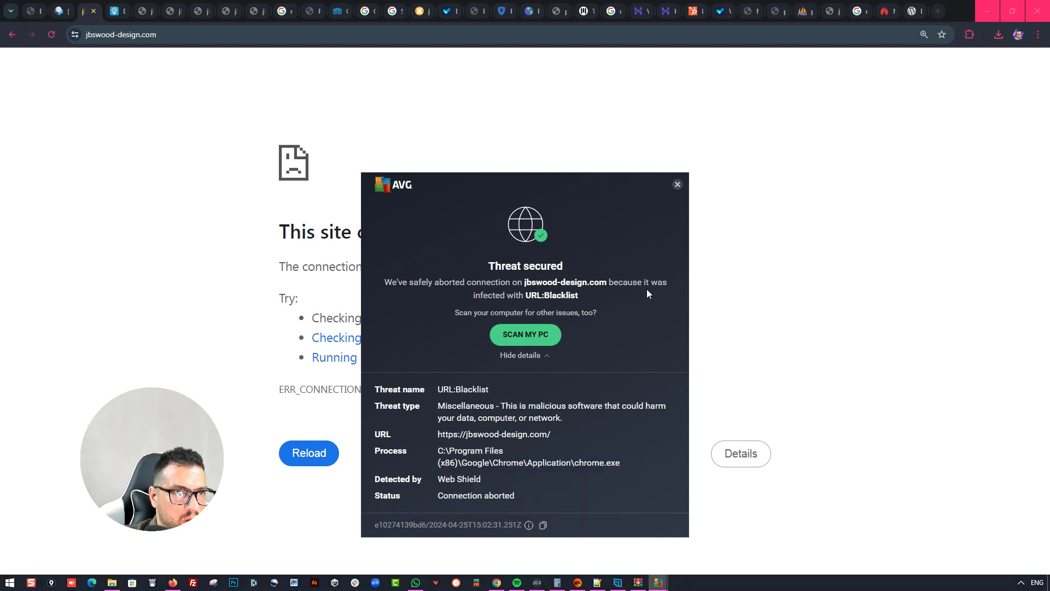
pyautogui.click(677, 185)
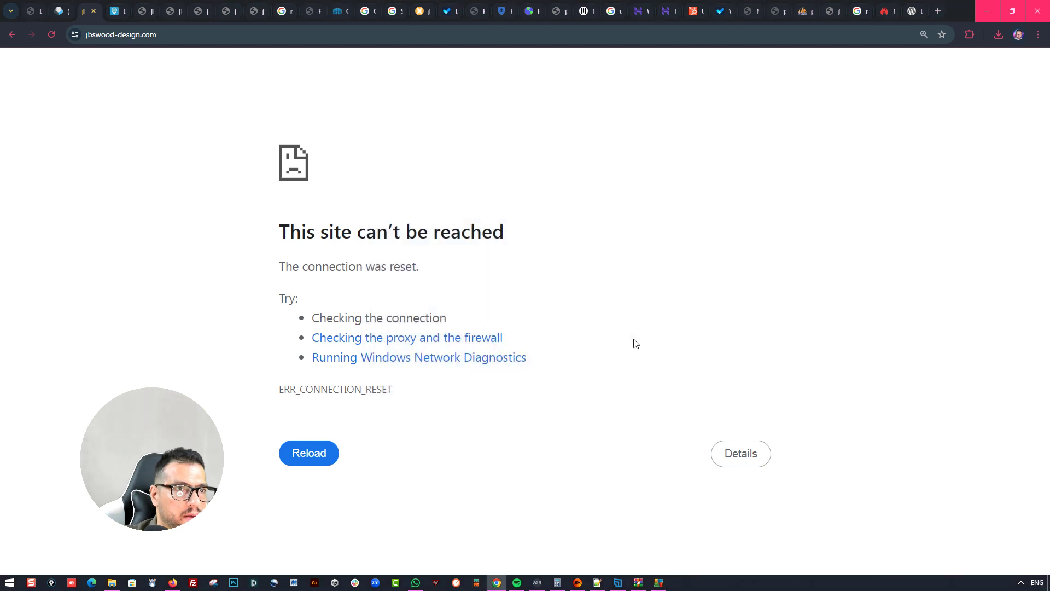
# Look through AVG's General, Basic protection, Full protection and Tools settings, including Quarantine, Data Shredder and Do Not Disturb Mode
pyautogui.click(658, 582)
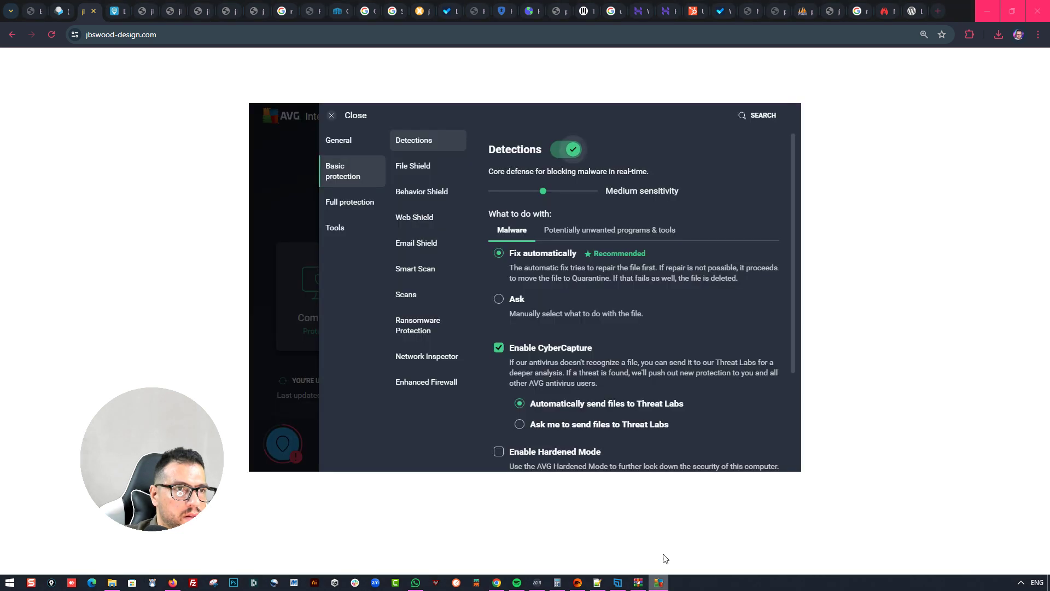
pyautogui.click(332, 114)
pyautogui.click(745, 117)
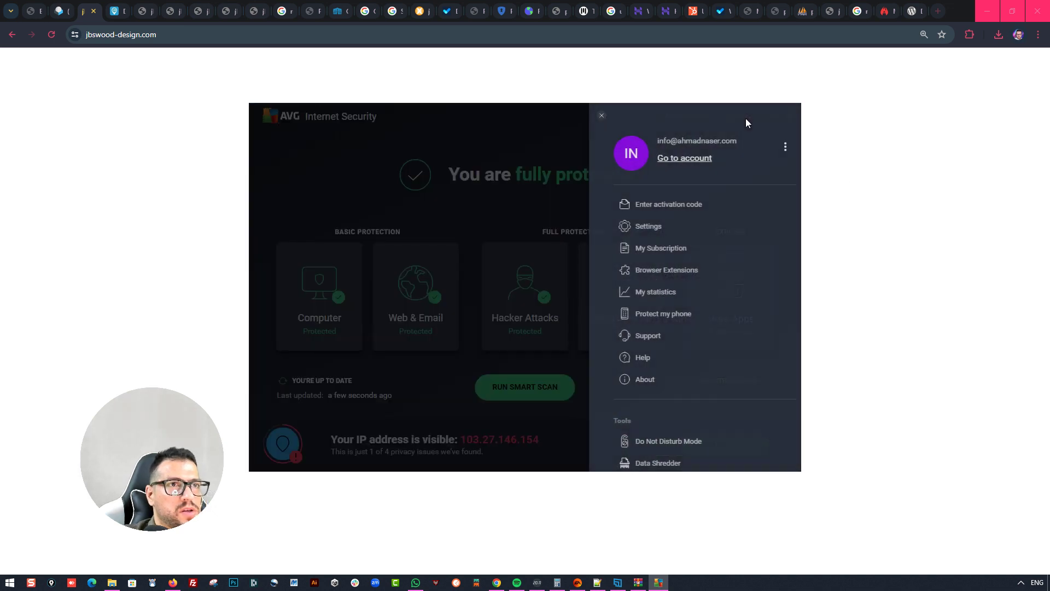
pyautogui.click(649, 226)
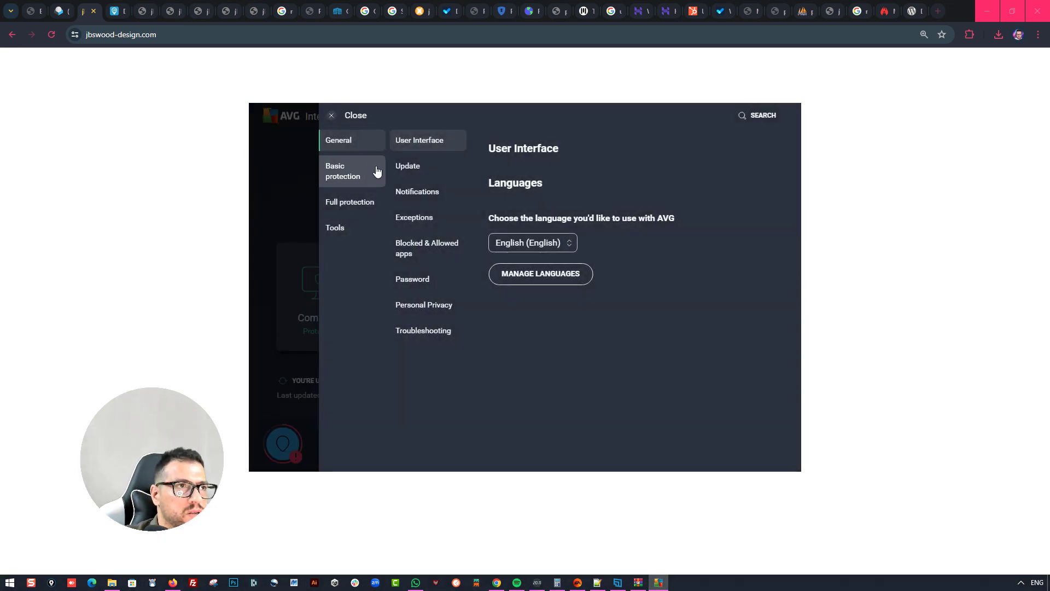
pyautogui.click(359, 165)
pyautogui.click(350, 201)
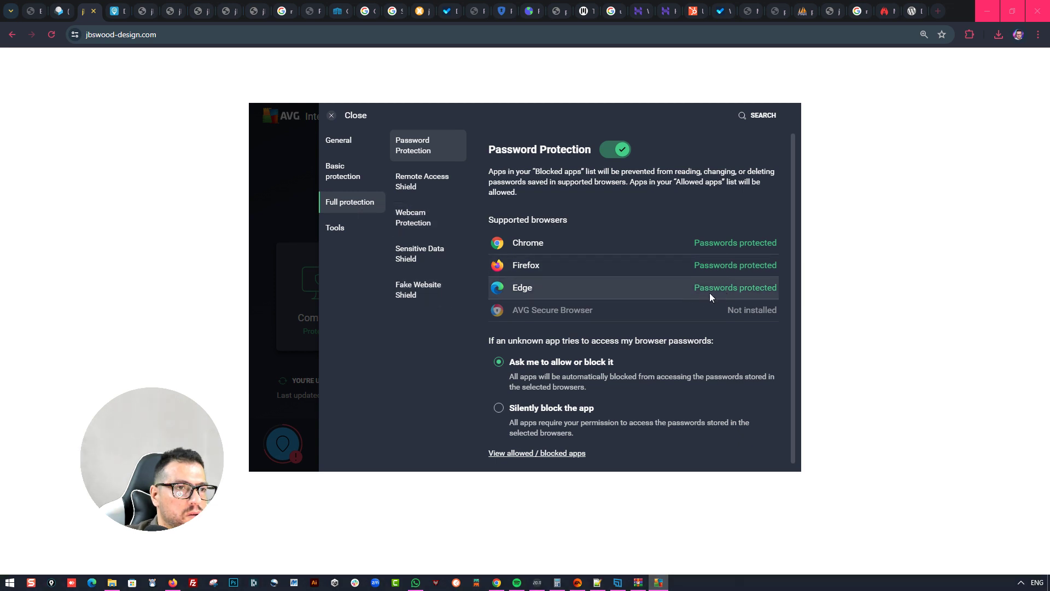
pyautogui.scroll(-1, 710, 294)
pyautogui.click(338, 227)
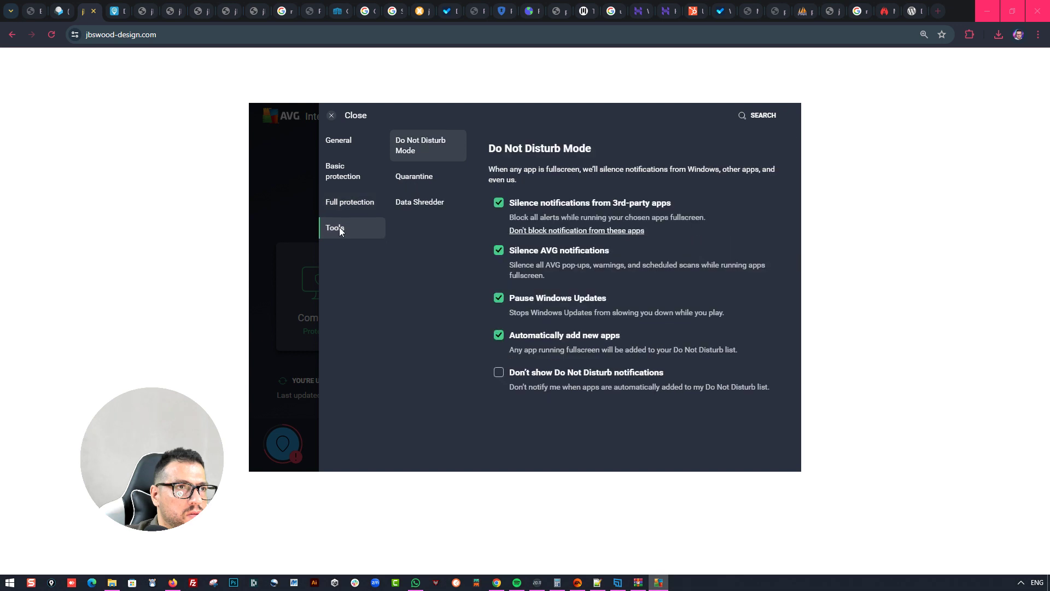
pyautogui.click(419, 175)
pyautogui.click(424, 202)
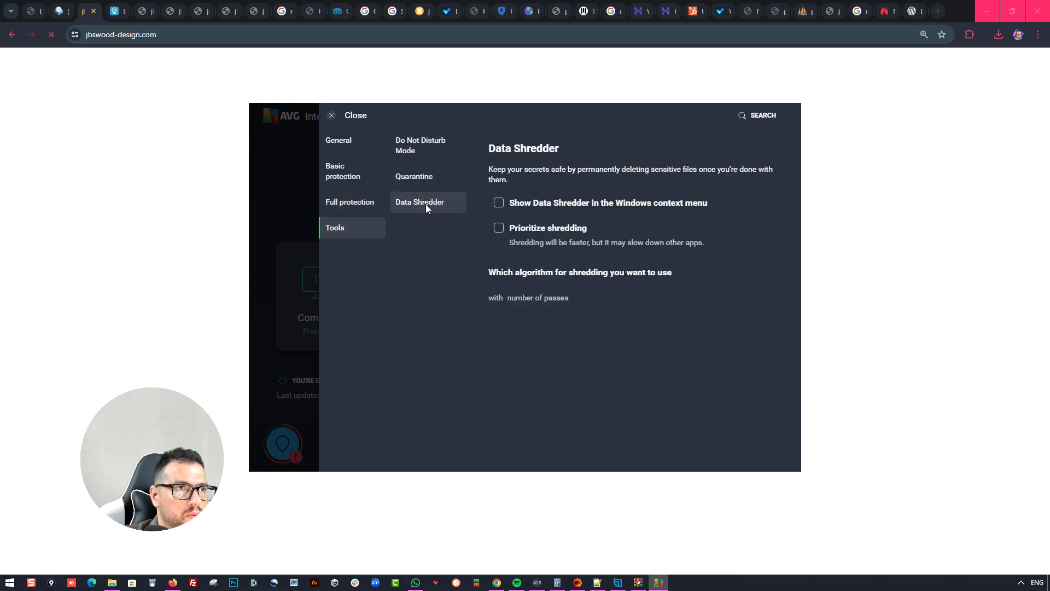
pyautogui.click(427, 156)
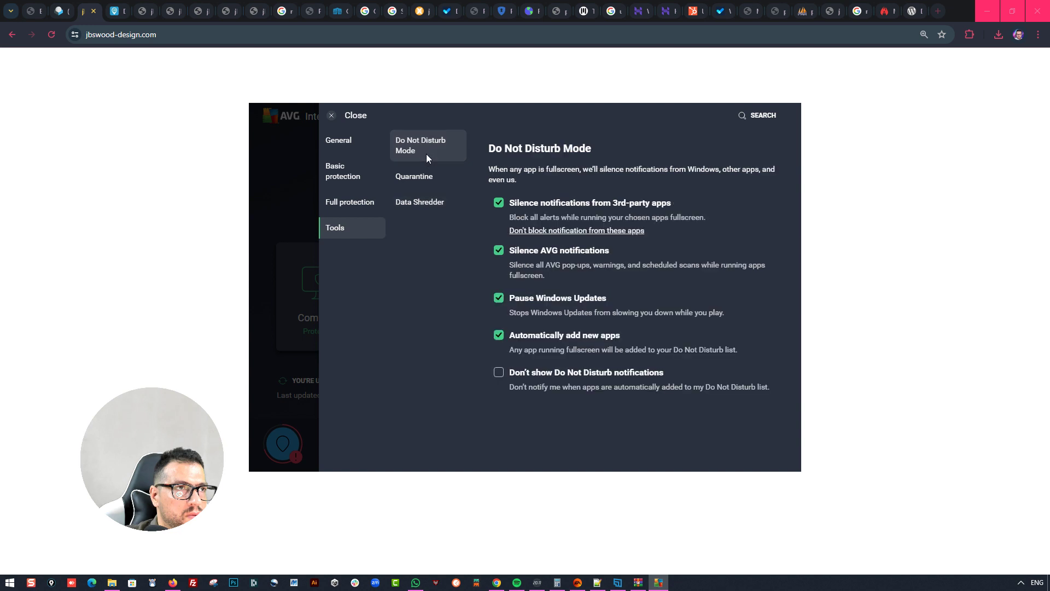
pyautogui.click(349, 202)
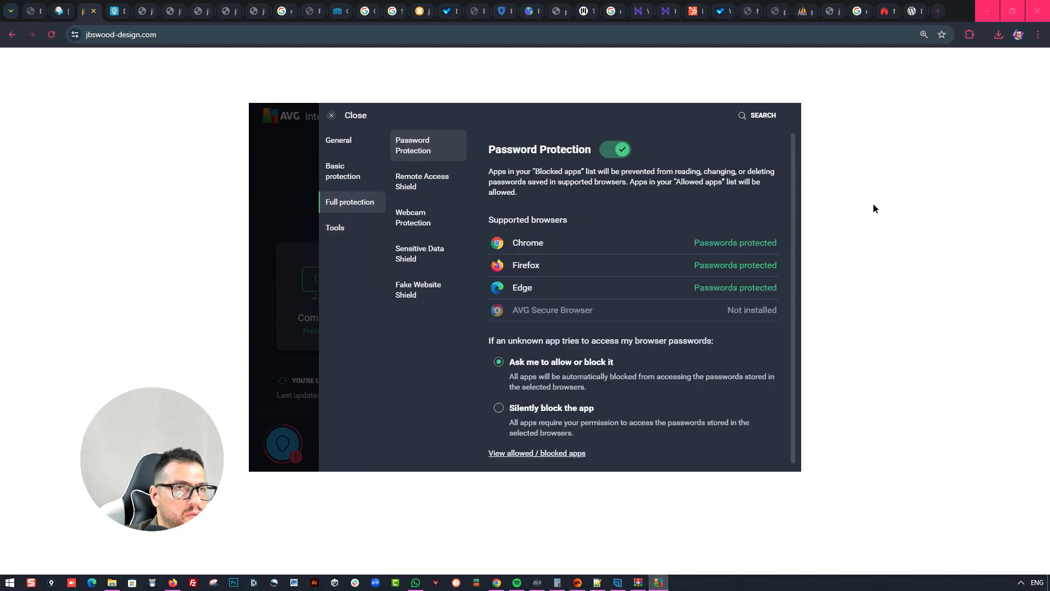
# Return to Chrome, search its installed extensions for "avg" and recheck AVG's Password Protection settings
pyautogui.click(873, 208)
pyautogui.click(970, 34)
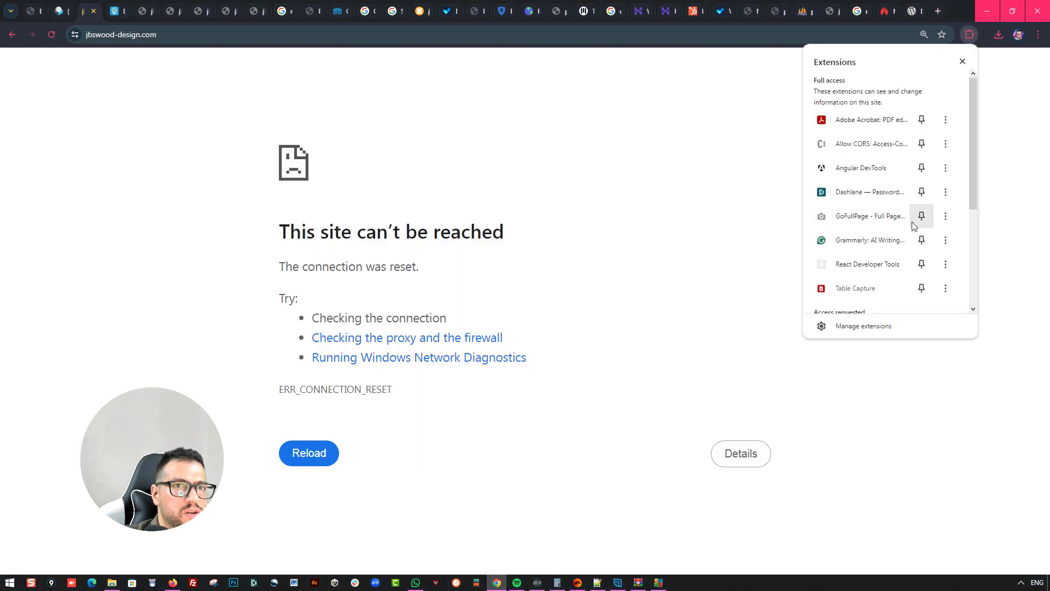
pyautogui.scroll(-3, 912, 226)
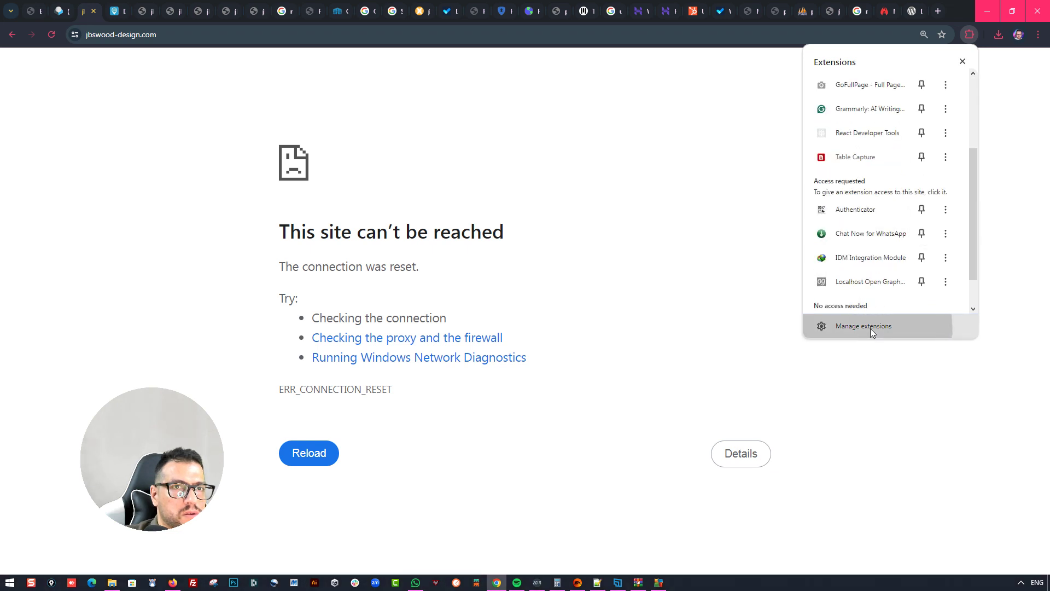
pyautogui.click(871, 327)
pyautogui.write('avg')
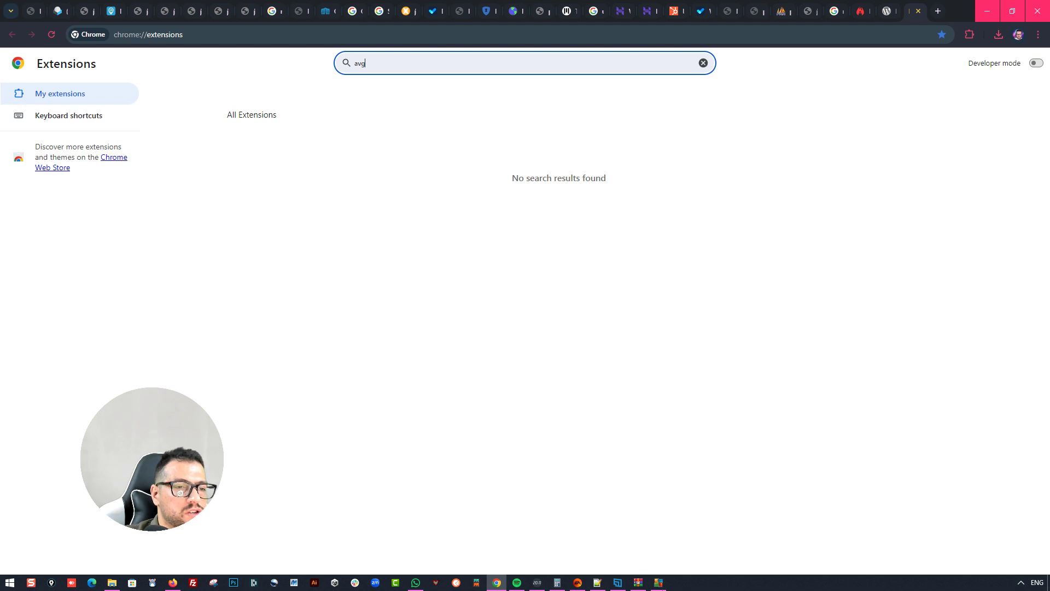
pyautogui.click(659, 582)
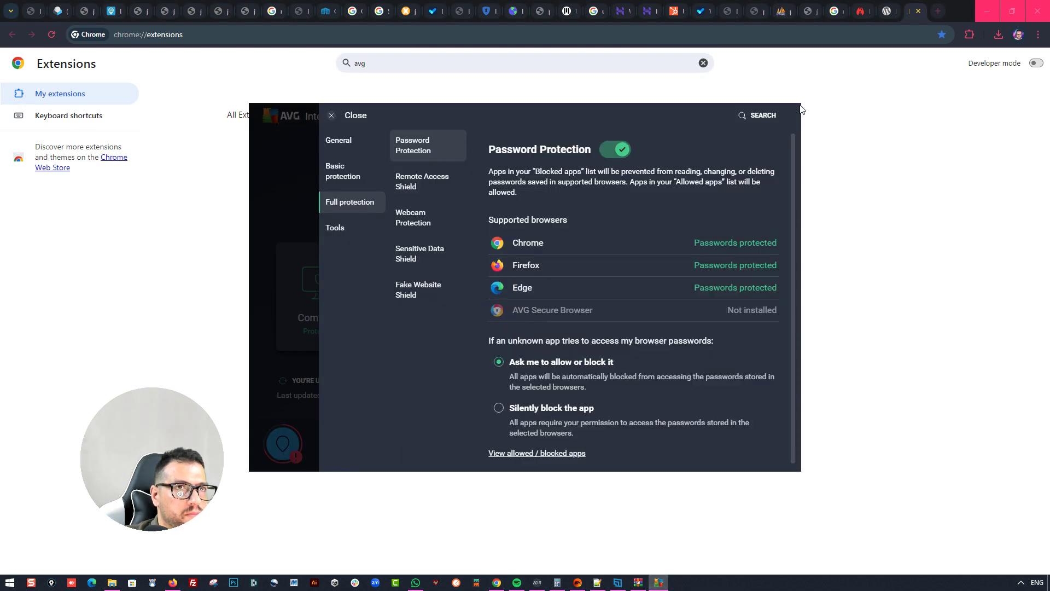
pyautogui.click(214, 298)
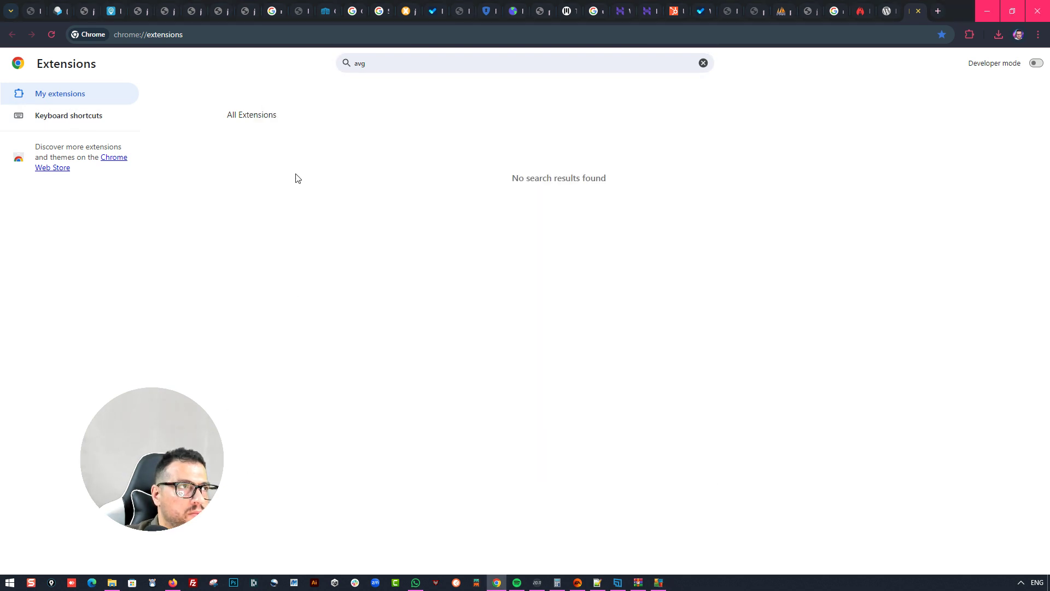
# Search Google for "avg url sheild false detection" from the blocked site's tab
pyautogui.click(84, 6)
pyautogui.click(165, 38)
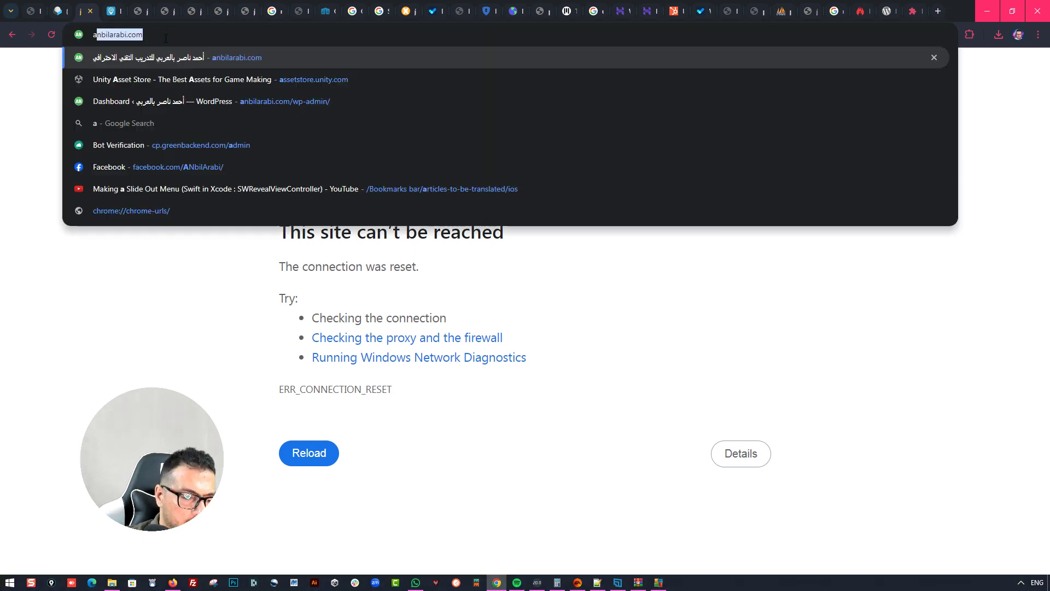
pyautogui.write('avg url s')
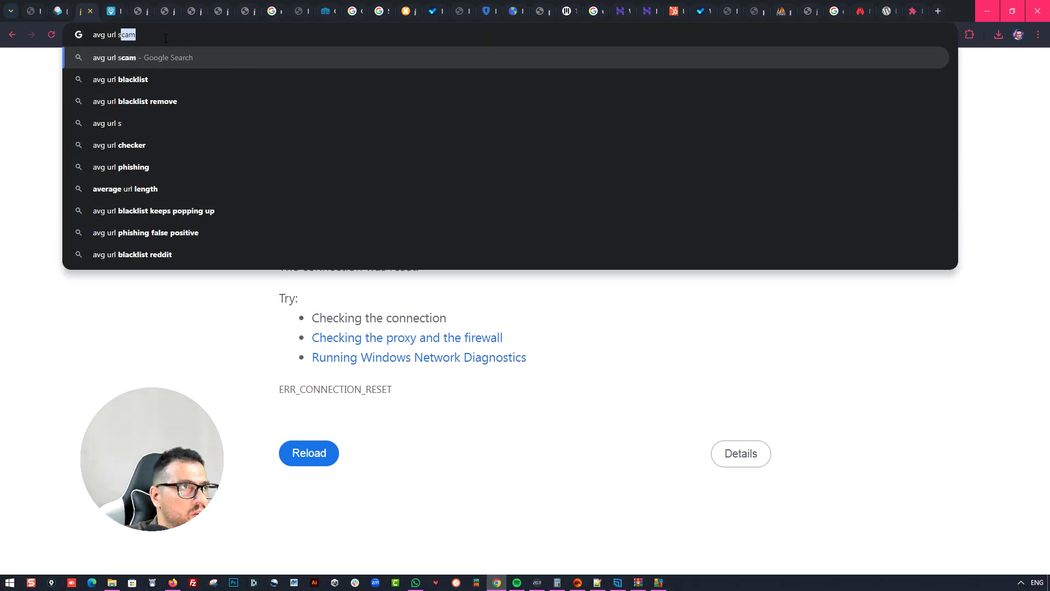
pyautogui.write('heild false d')
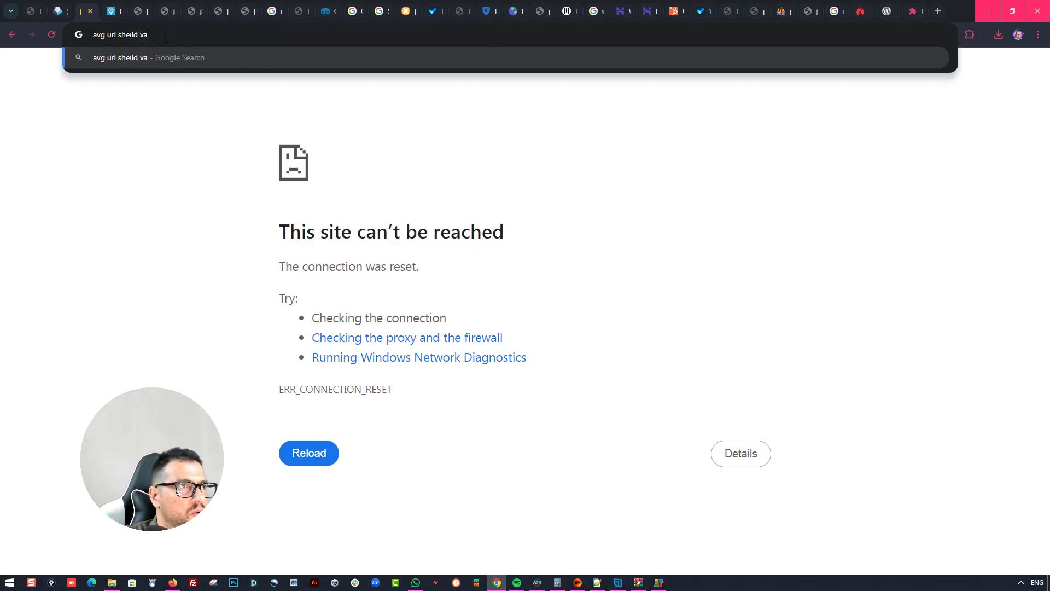
pyautogui.write('etection')
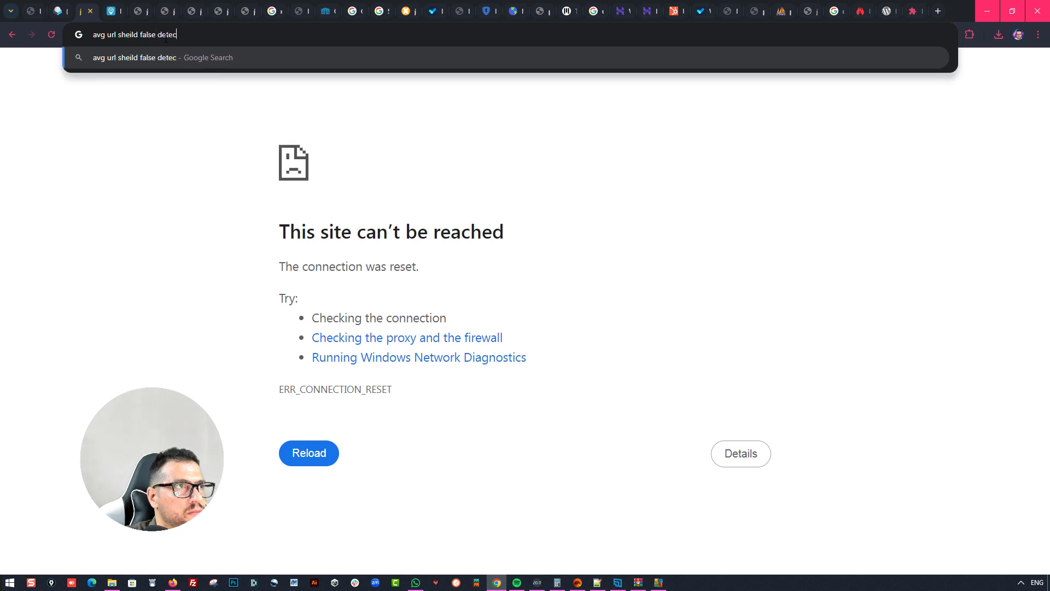
pyautogui.press('Return')
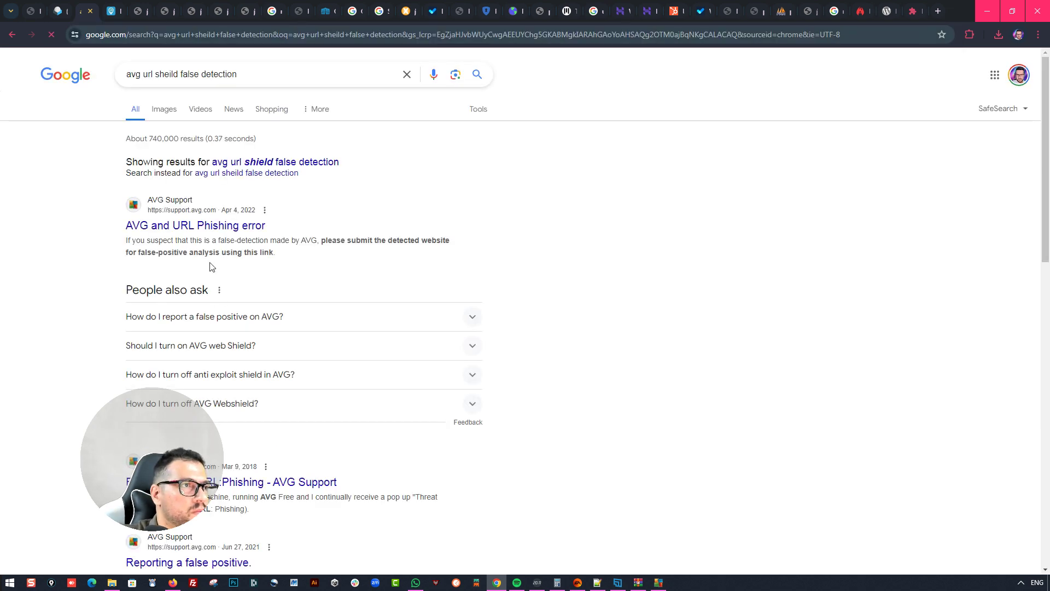
# Open the AVG Support thread "AVG and URL Phishing error" and follow its link to the false-positive report form
pyautogui.middleClick(219, 226)
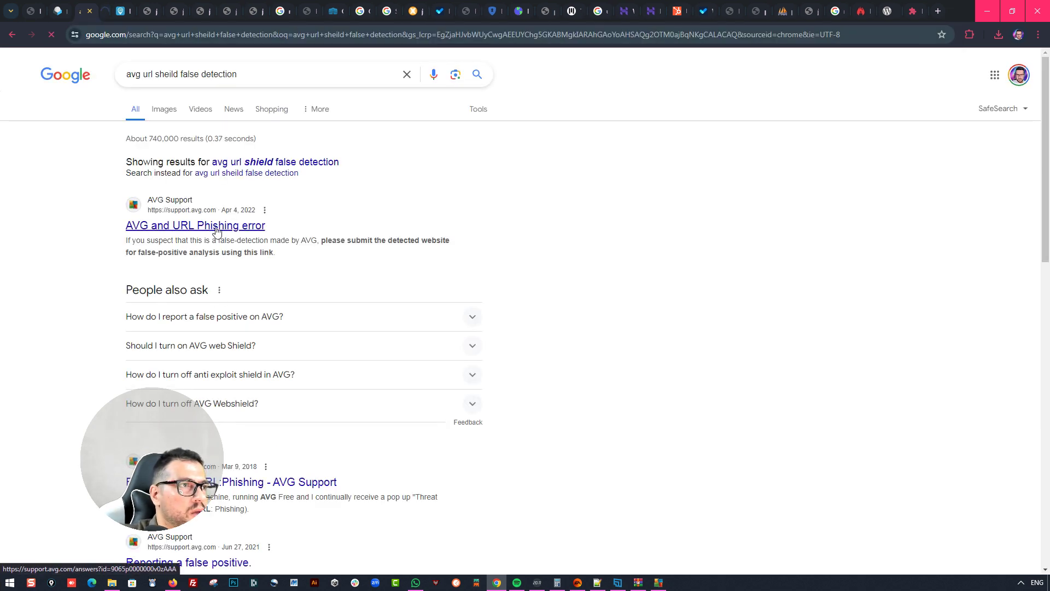
pyautogui.click(111, 11)
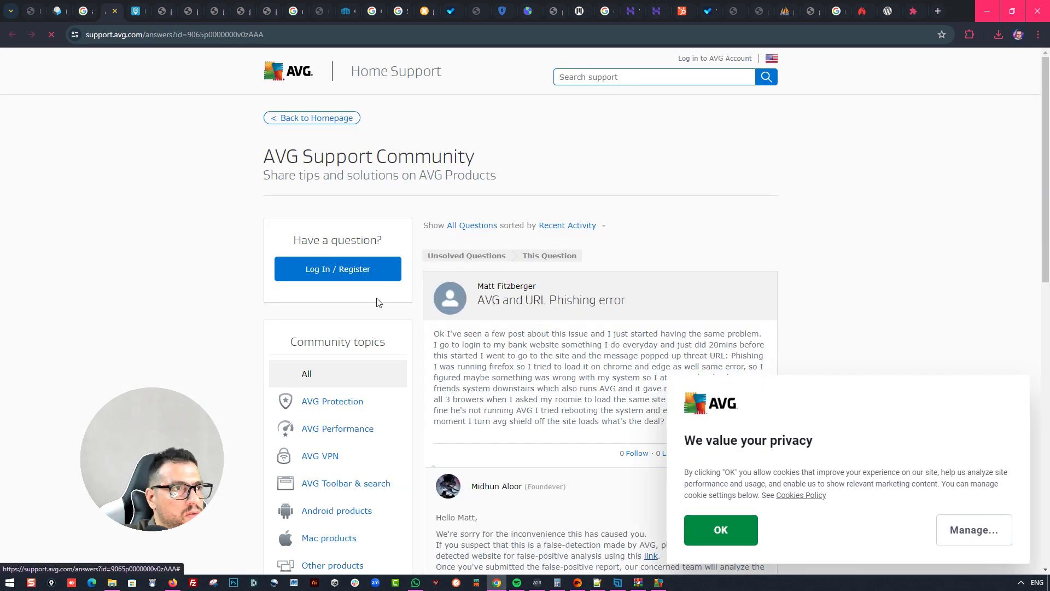
pyautogui.scroll(-4, 656, 301)
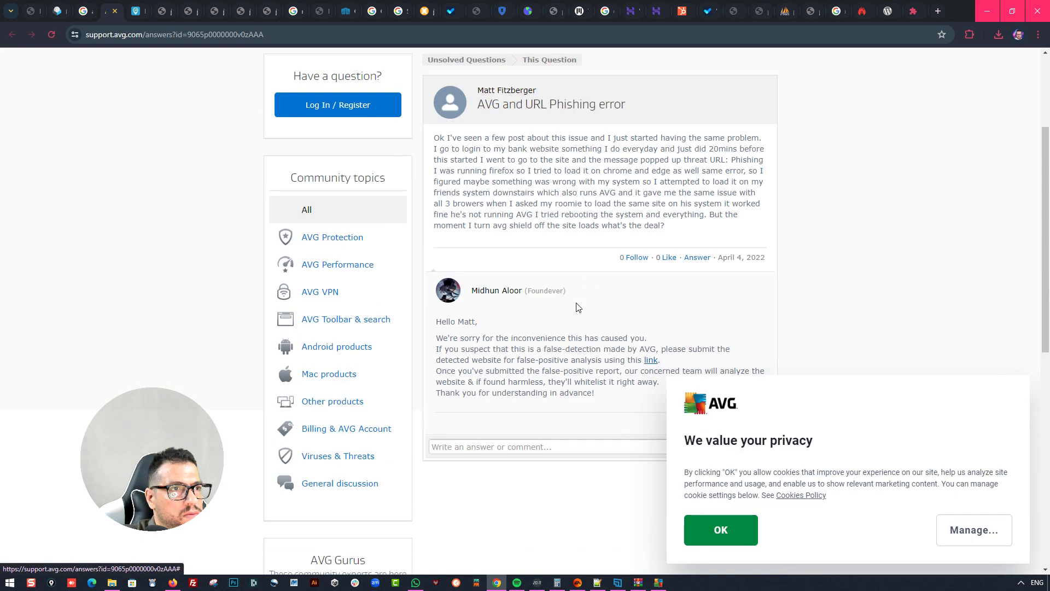
pyautogui.scroll(-1, 644, 238)
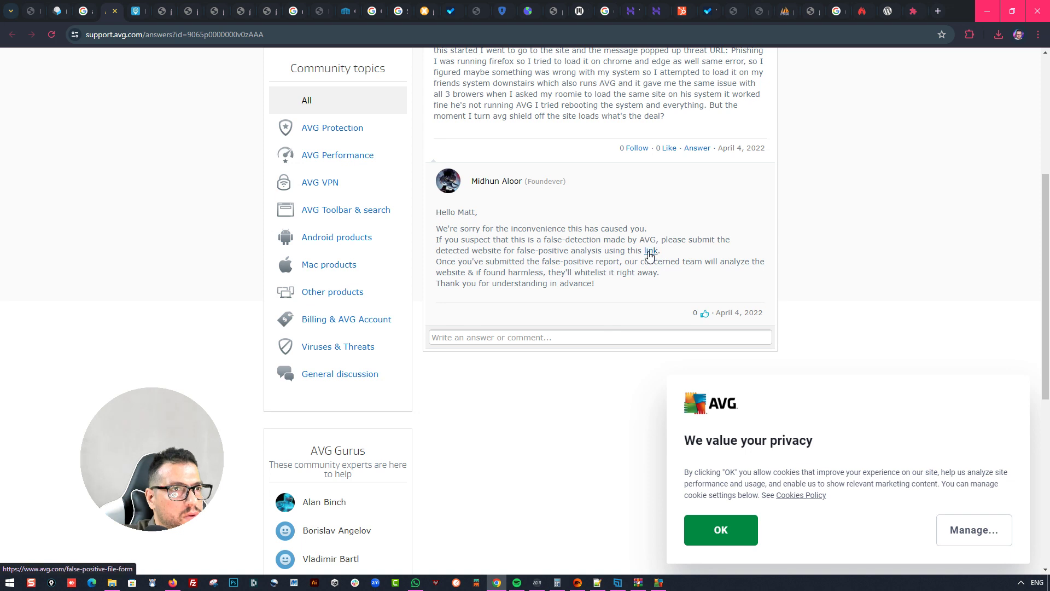
pyautogui.click(649, 251)
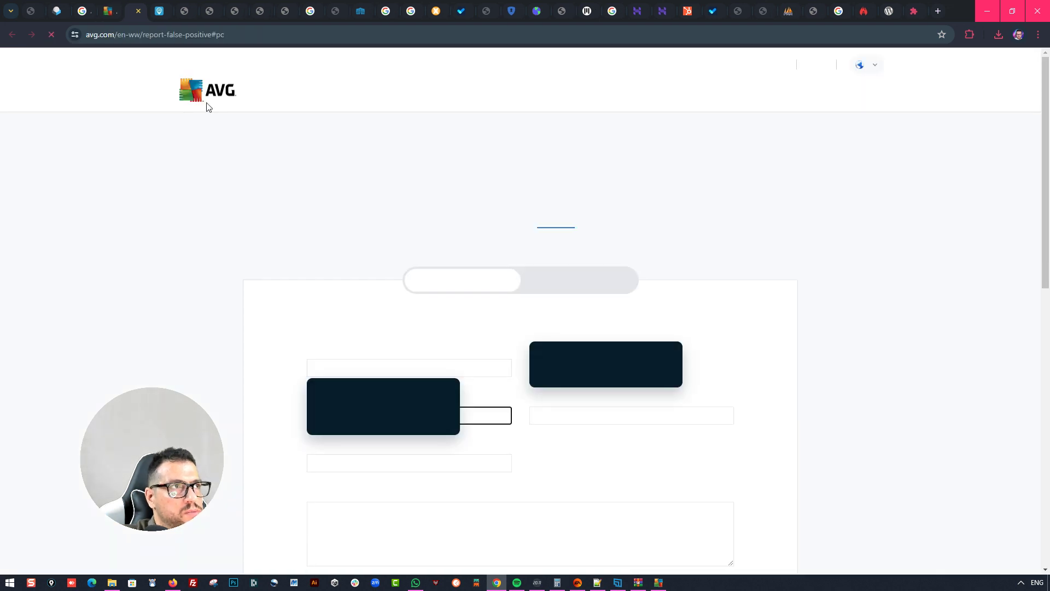
# Enter e10274139bd6/2024-04-25T15:02:31.251Z as the report's description and e10274139bd6/2024-04 as its Alert ID
pyautogui.scroll(-3, 525, 319)
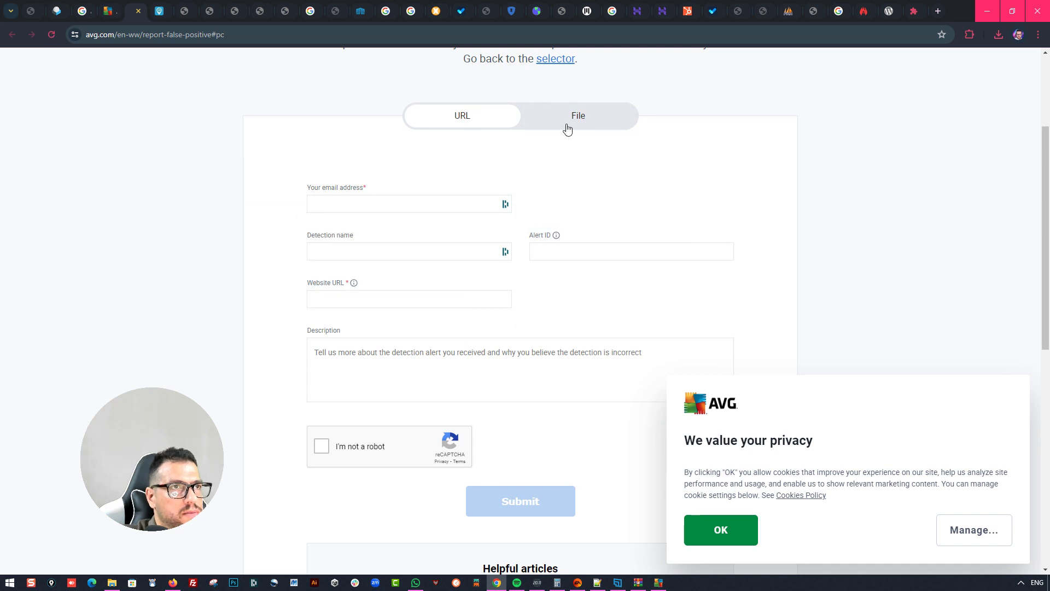
pyautogui.scroll(3, 568, 126)
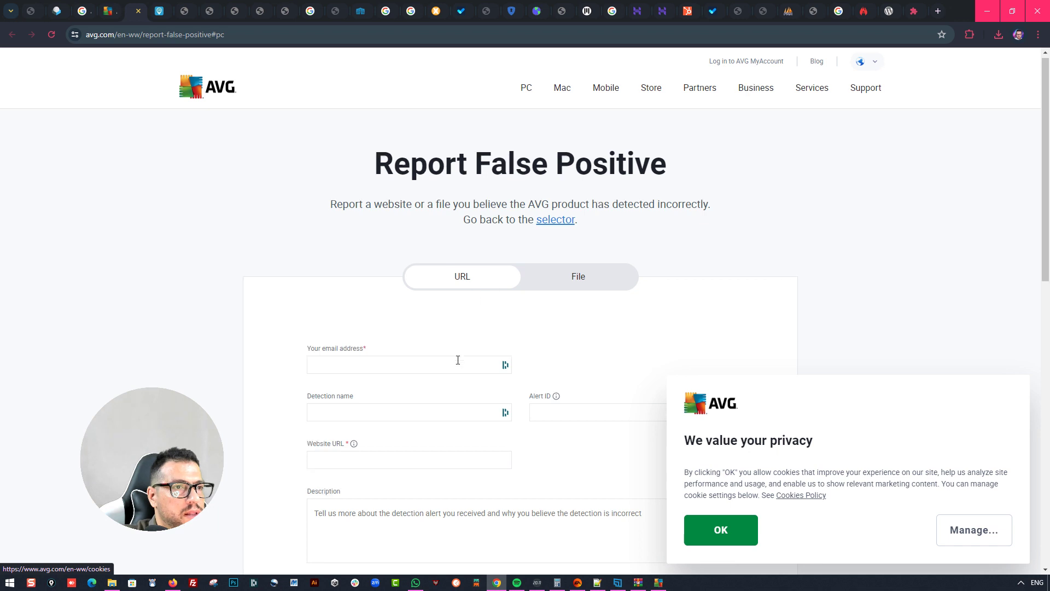
pyautogui.scroll(-3, 458, 359)
pyautogui.click(409, 299)
pyautogui.hotkey('ctrl', 'v')
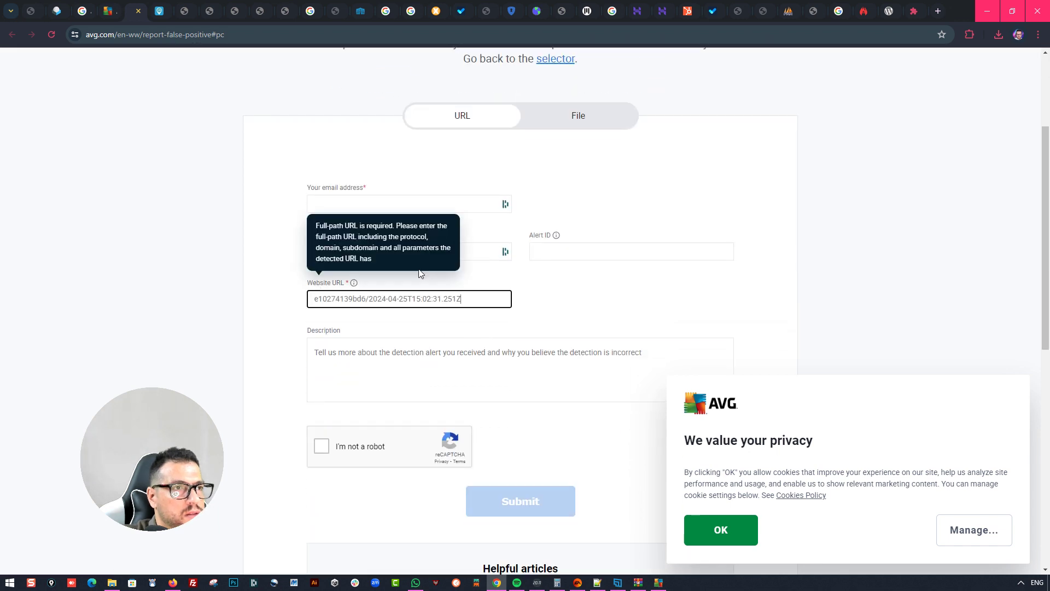
pyautogui.click(421, 376)
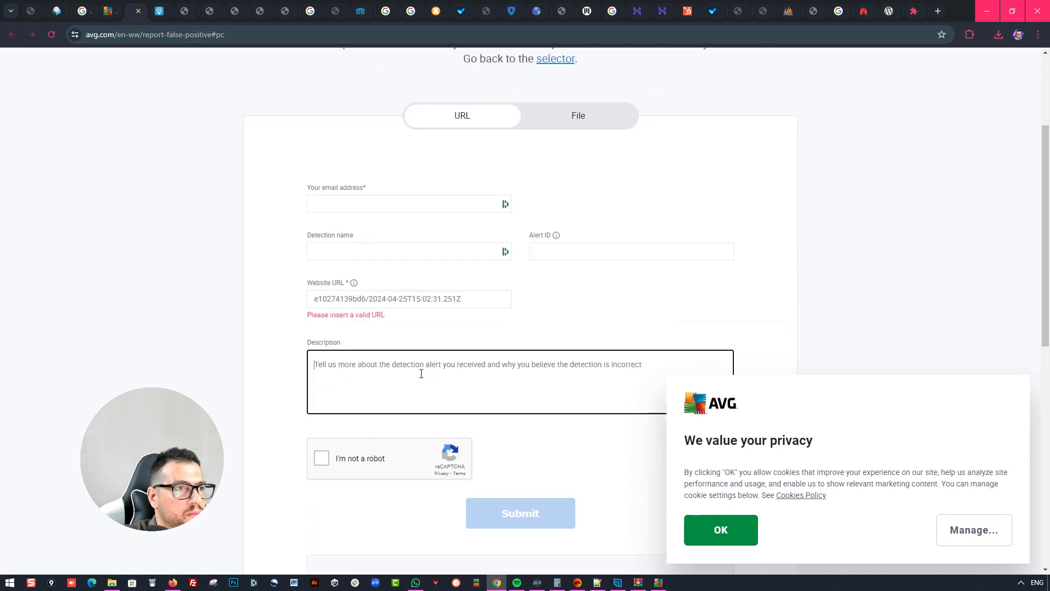
pyautogui.write('e10274139bd6/2024-04-25T15:02:31.251Z')
pyautogui.click(555, 250)
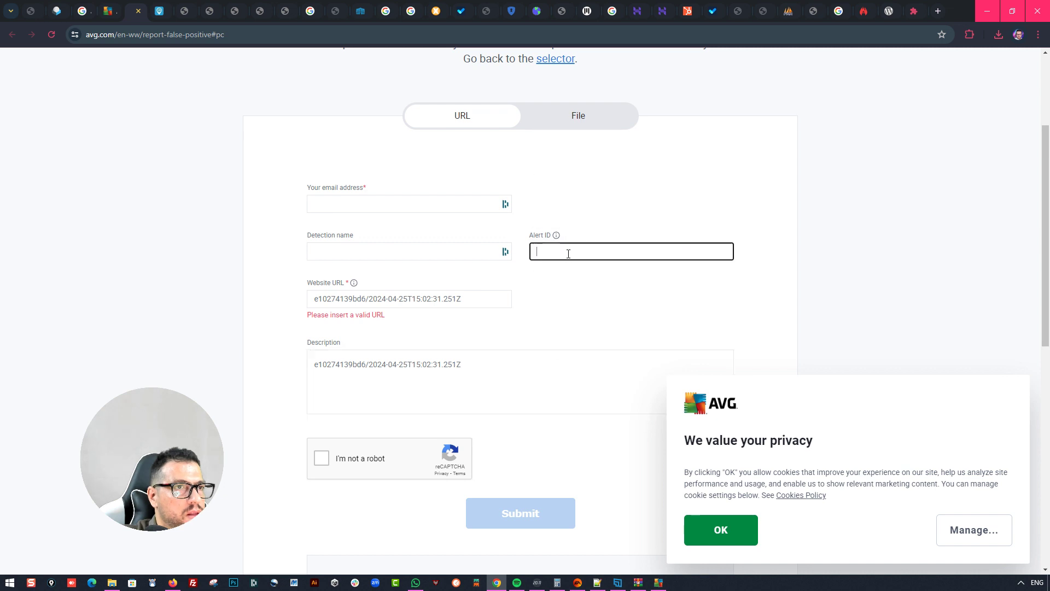
pyautogui.write('e10274139bd6/2024-04')
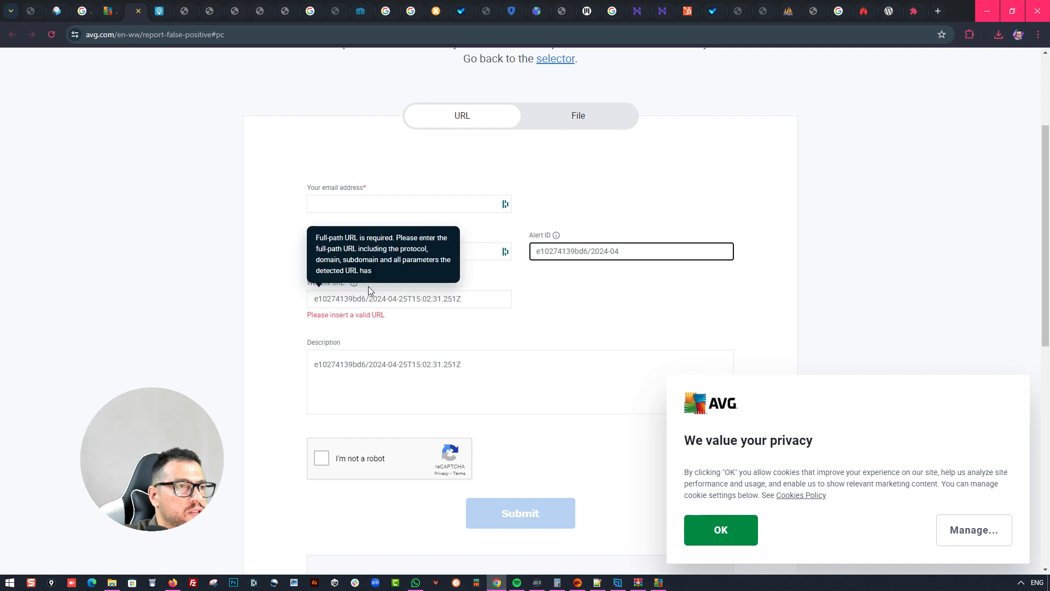
pyautogui.click(28, 9)
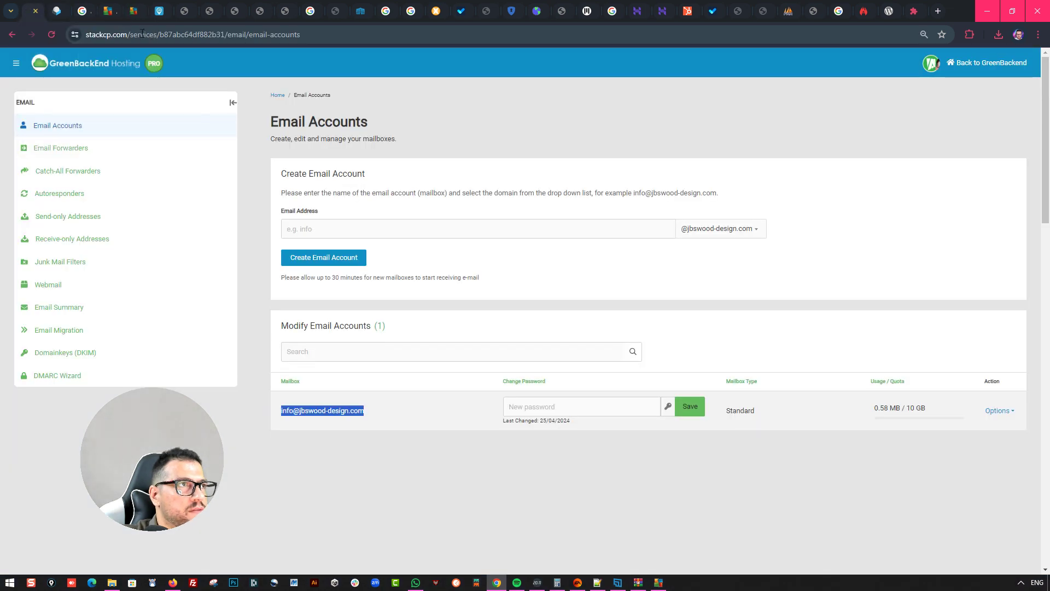
pyautogui.click(204, 7)
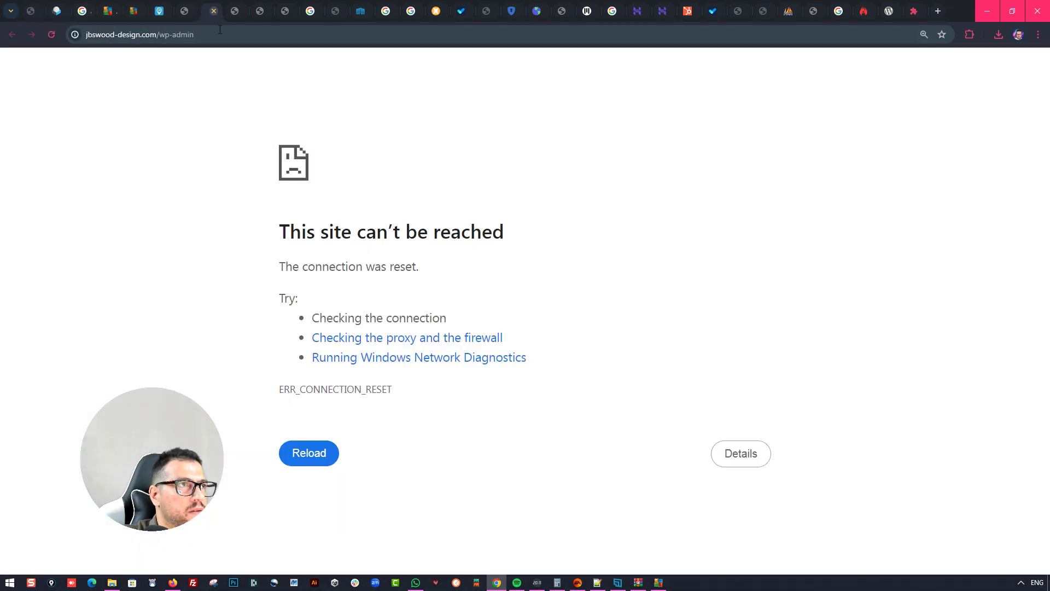
pyautogui.click(157, 35)
pyautogui.click(133, 11)
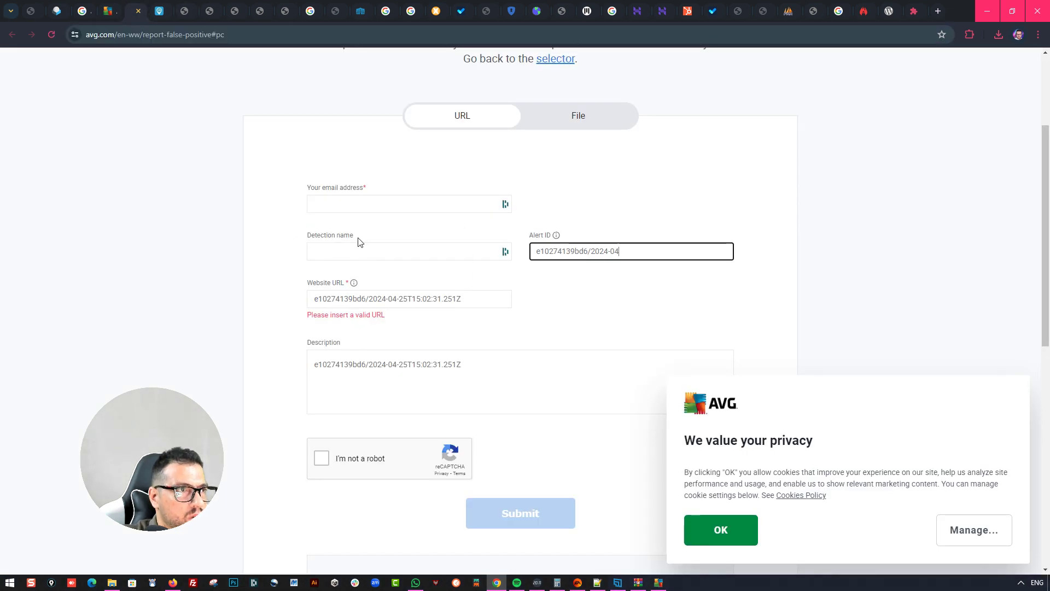
pyautogui.tripleClick(421, 299)
pyautogui.write('https://jbswood-design.com/')
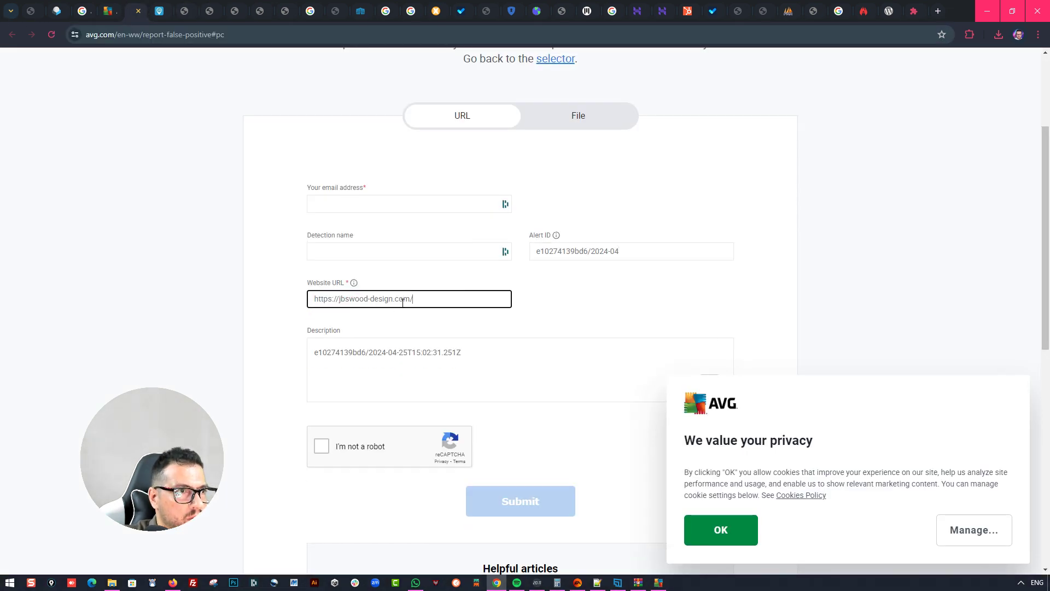
# Fill in the reporter's saved email address and set the detection name to "url black list"
pyautogui.click(368, 204)
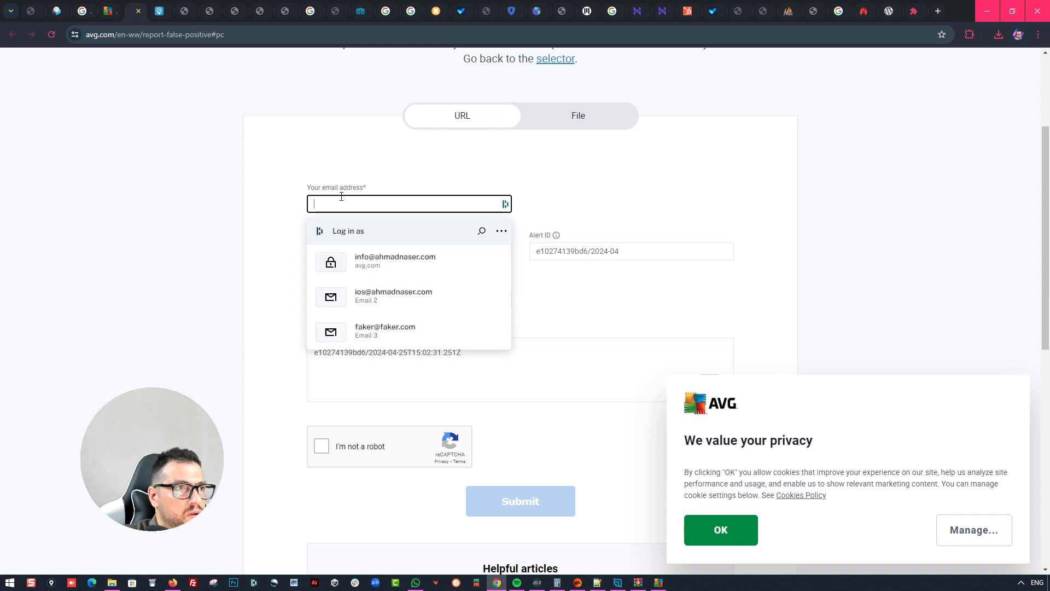
pyautogui.click(408, 294)
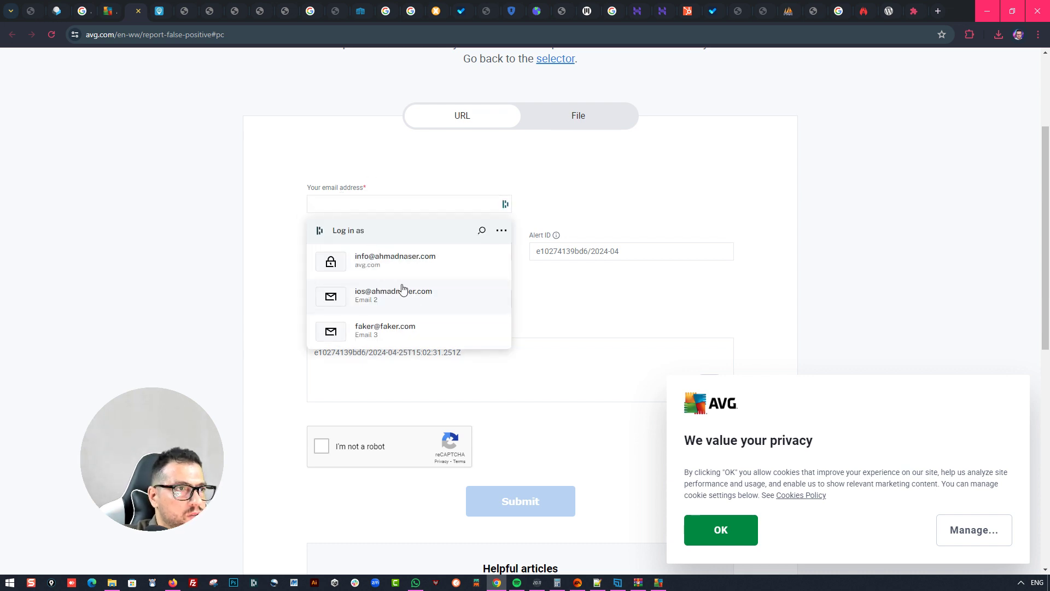
pyautogui.tripleClick(397, 253)
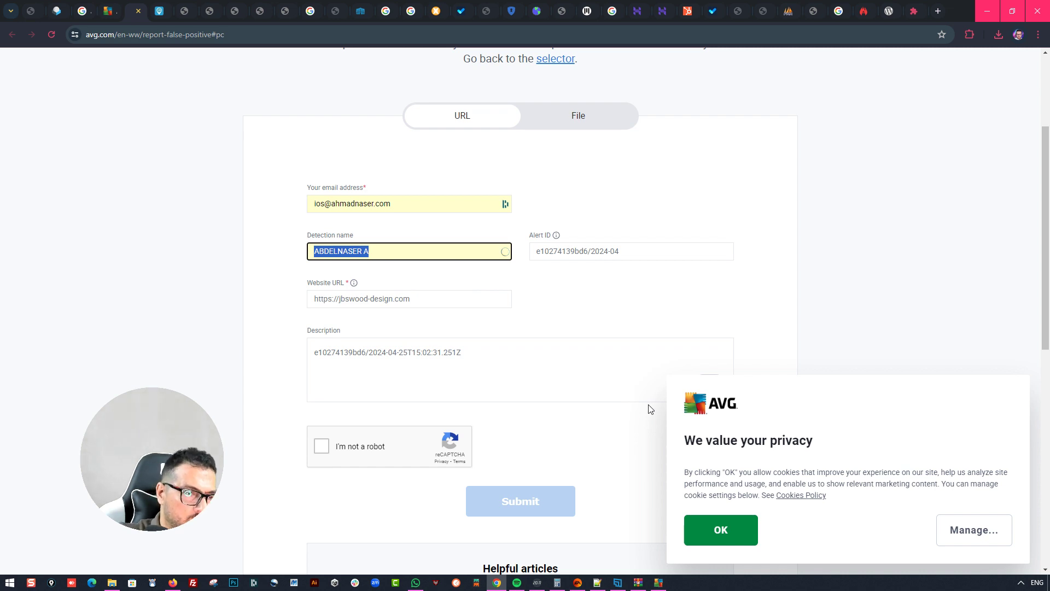
pyautogui.click(659, 583)
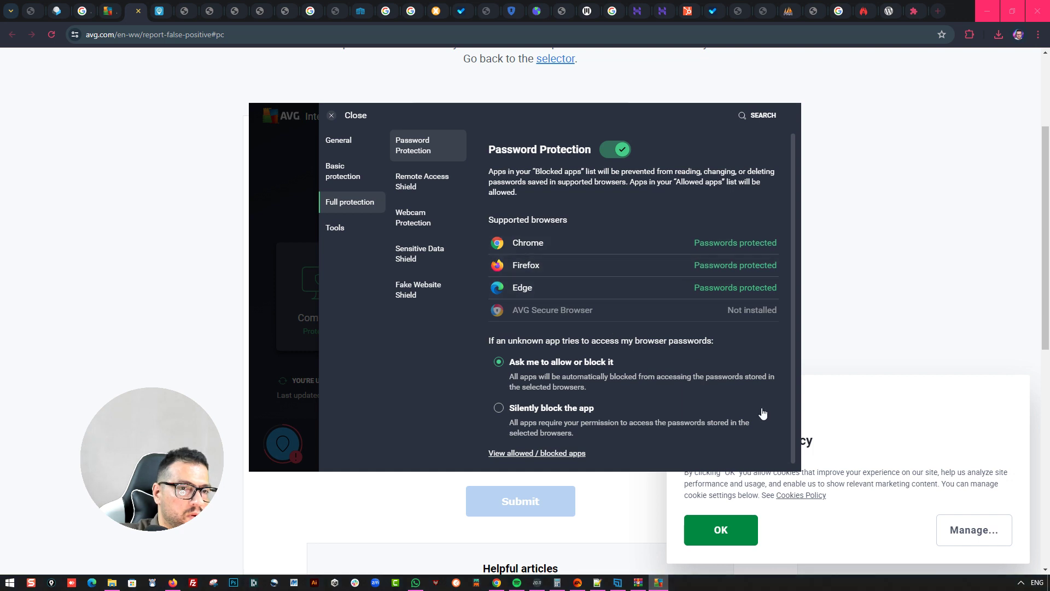
pyautogui.click(157, 356)
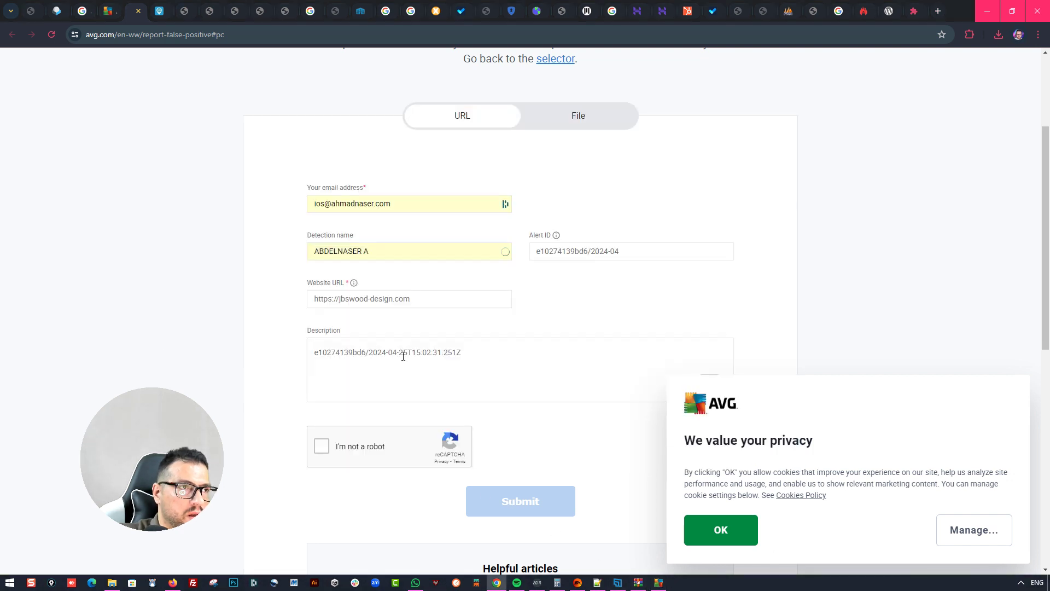
pyautogui.click(388, 246)
pyautogui.hotkey('ctrl', 'a')
pyautogui.write('u')
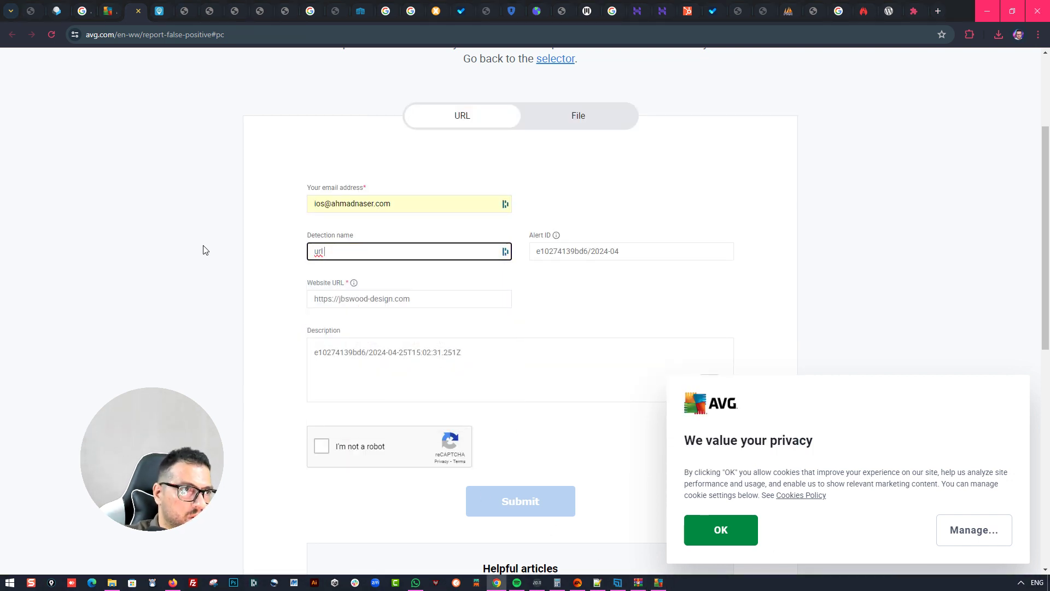
pyautogui.write('rl black list')
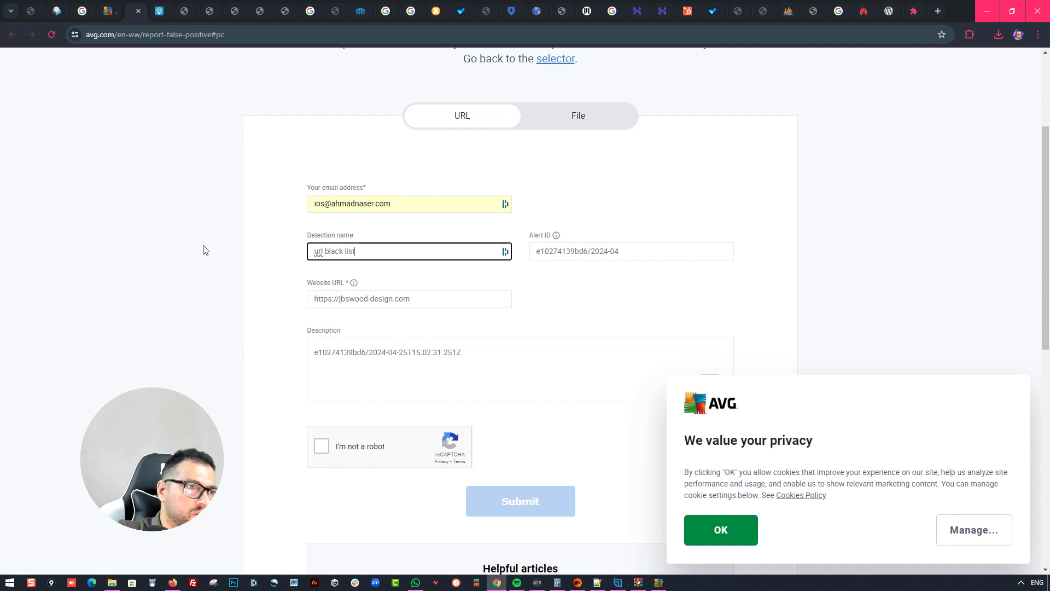
# Complete the "I'm not a robot" check and submit the false-positive report
pyautogui.click(368, 451)
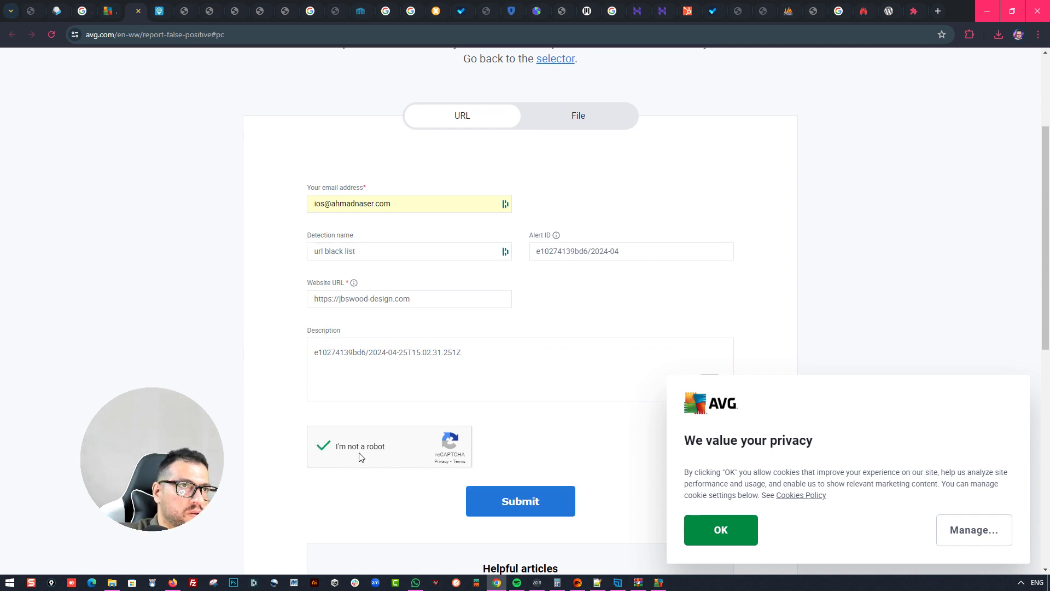
pyautogui.scroll(3, 345, 419)
pyautogui.scroll(-4, 438, 432)
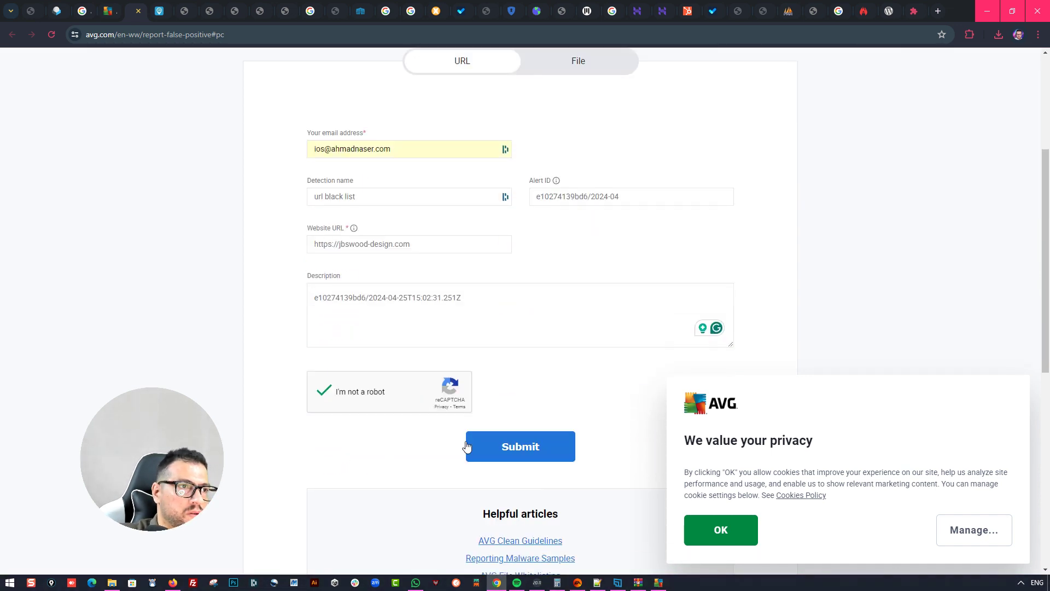
pyautogui.click(519, 442)
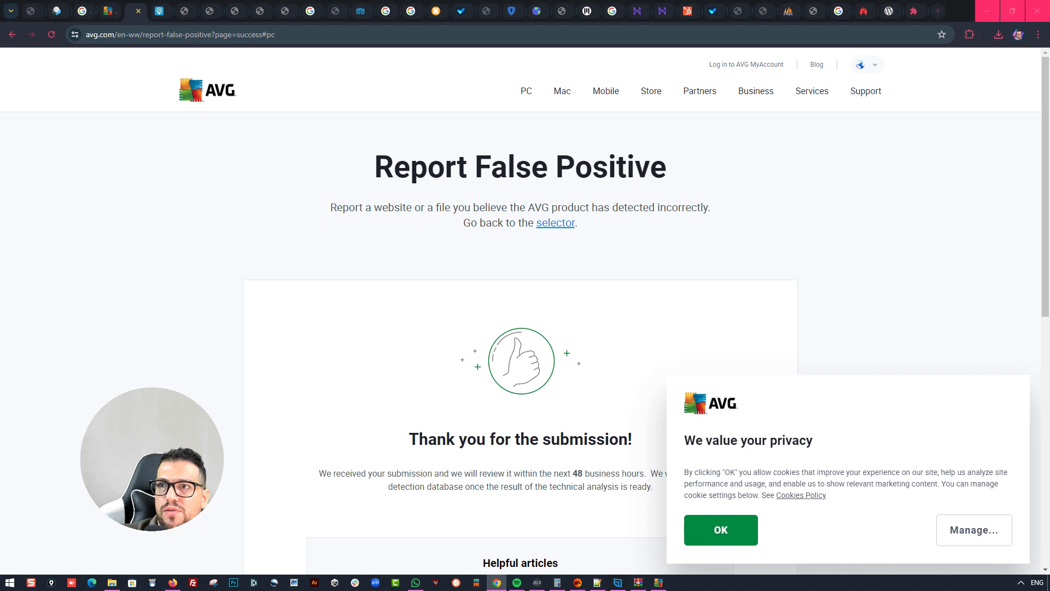
# Look over the submission confirmation page and accept the AVG site's cookies
pyautogui.moveTo(436, 208); pyautogui.dragTo(709, 208)
pyautogui.click(746, 239)
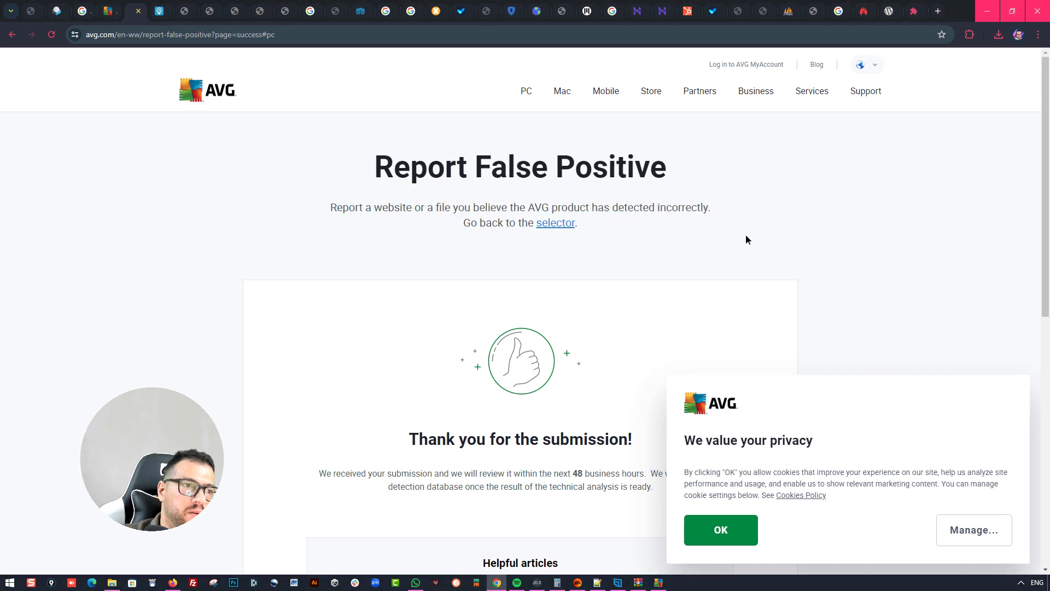
pyautogui.scroll(-5, 746, 239)
pyautogui.scroll(5, 445, 283)
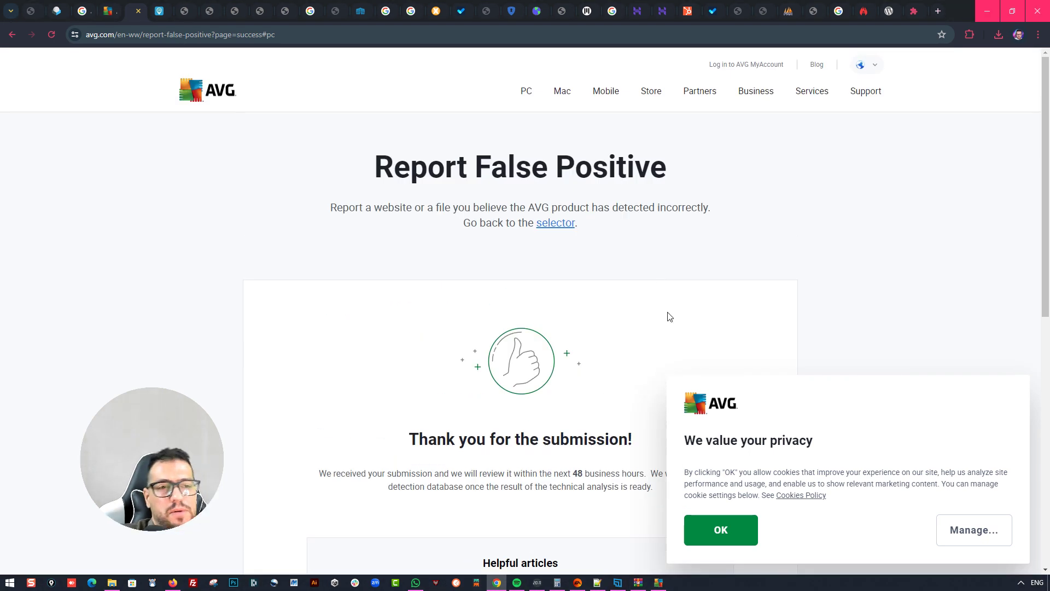
pyautogui.click(732, 534)
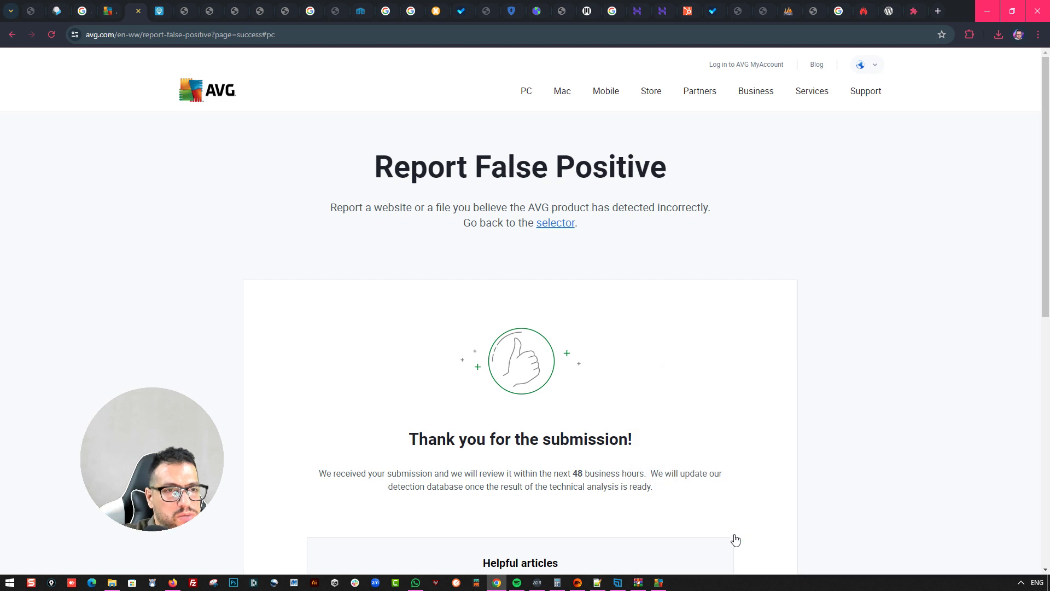
pyautogui.click(132, 32)
pyautogui.write('https://jbswood-design.com/')
pyautogui.press('Return')
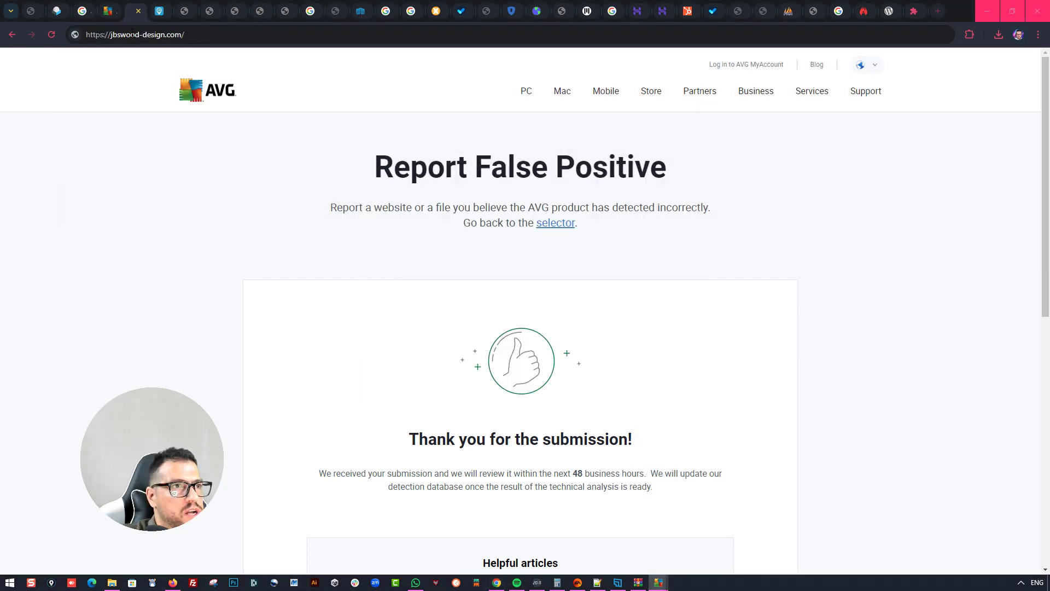
pyautogui.moveTo(659, 580)
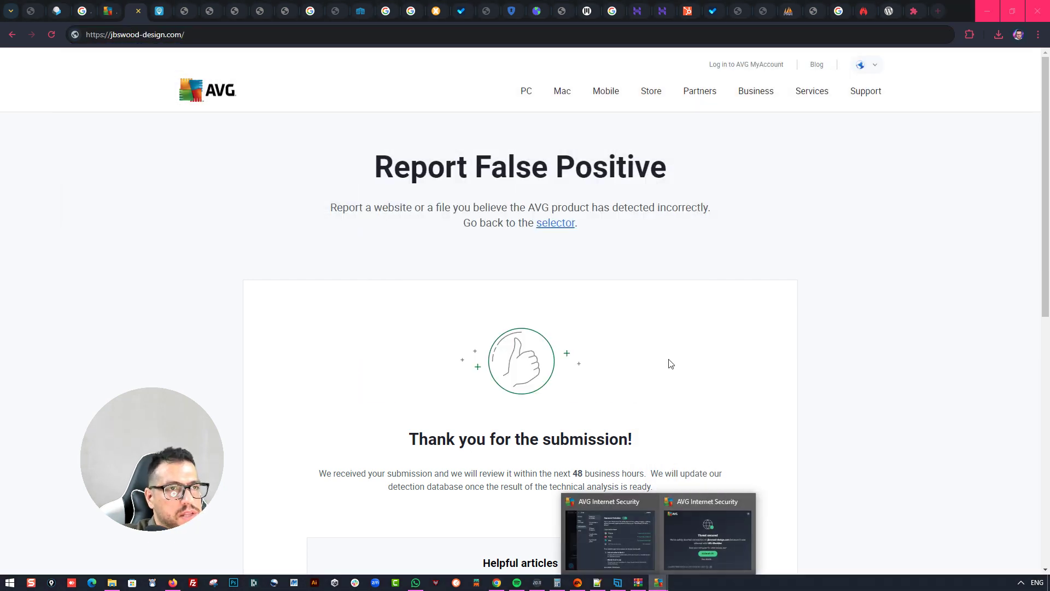
pyautogui.click(696, 566)
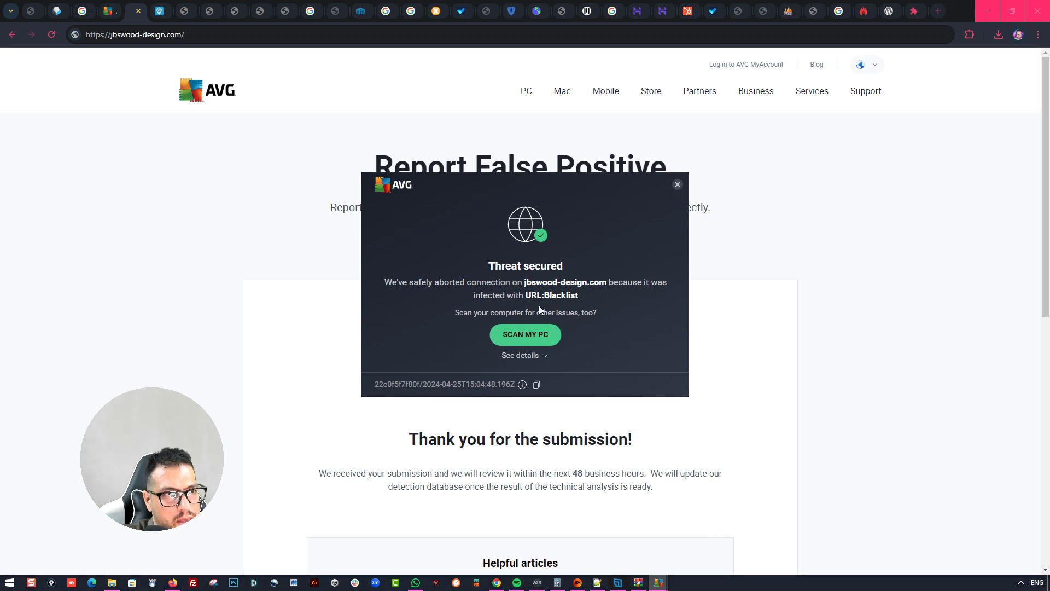
pyautogui.click(677, 185)
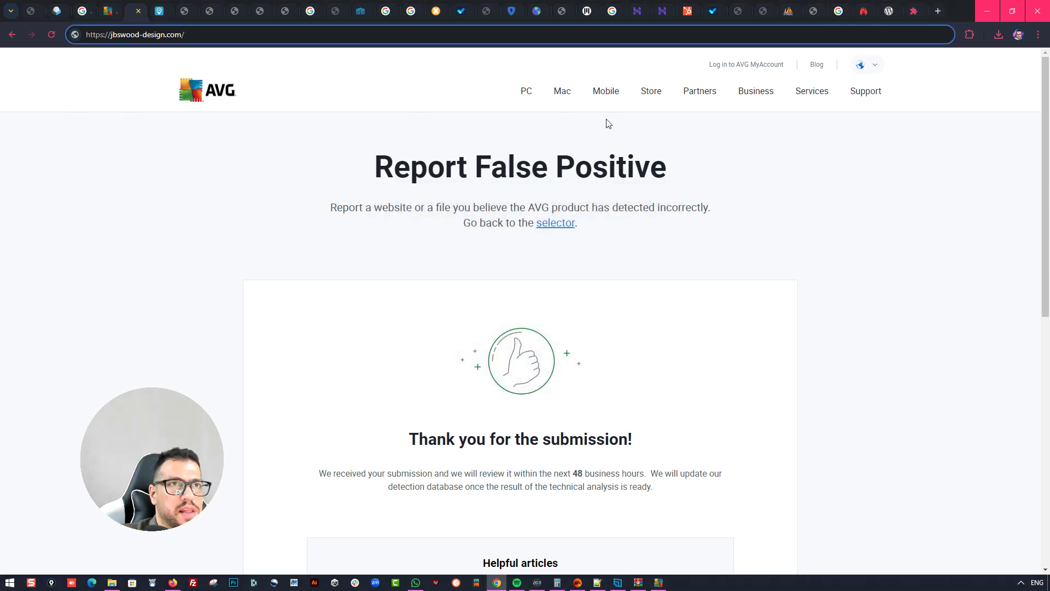
# Return to the GreenBackEnd hosting control panel and open the service overview for jbswood-design.com
pyautogui.click(158, 5)
pyautogui.click(131, 6)
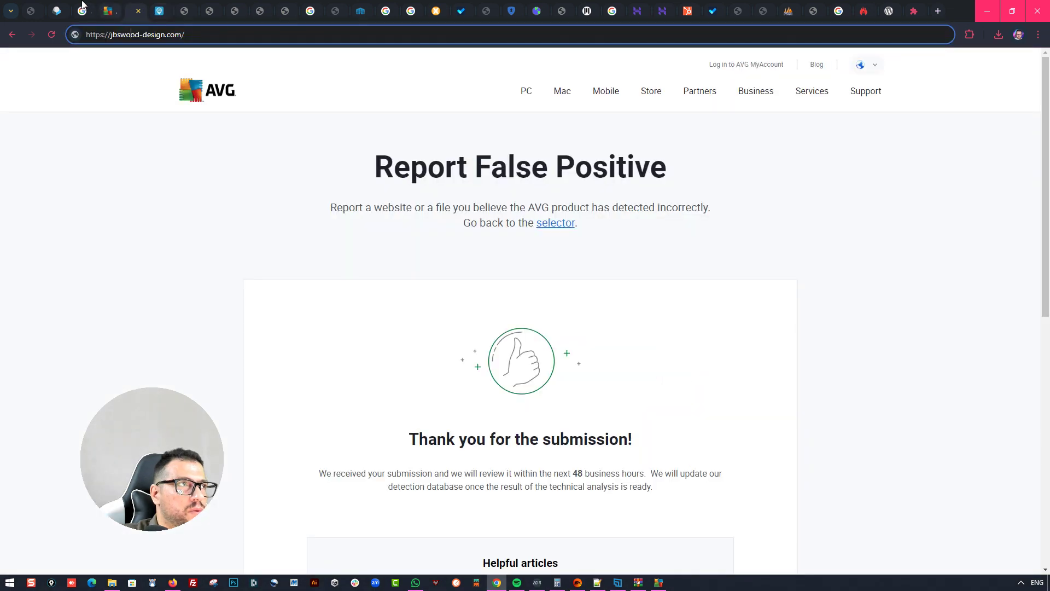
pyautogui.click(31, 11)
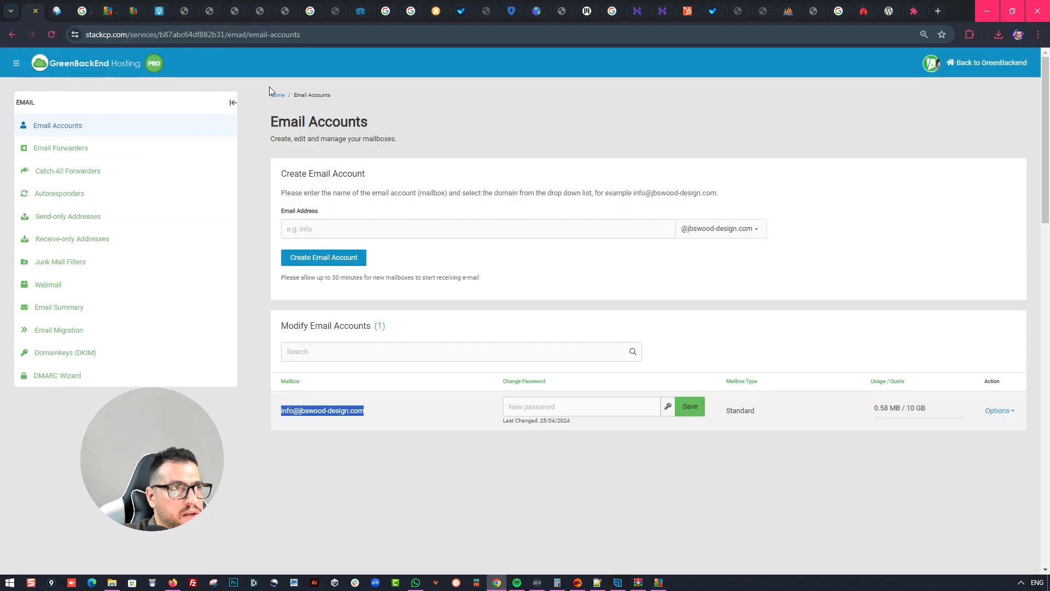
pyautogui.click(280, 97)
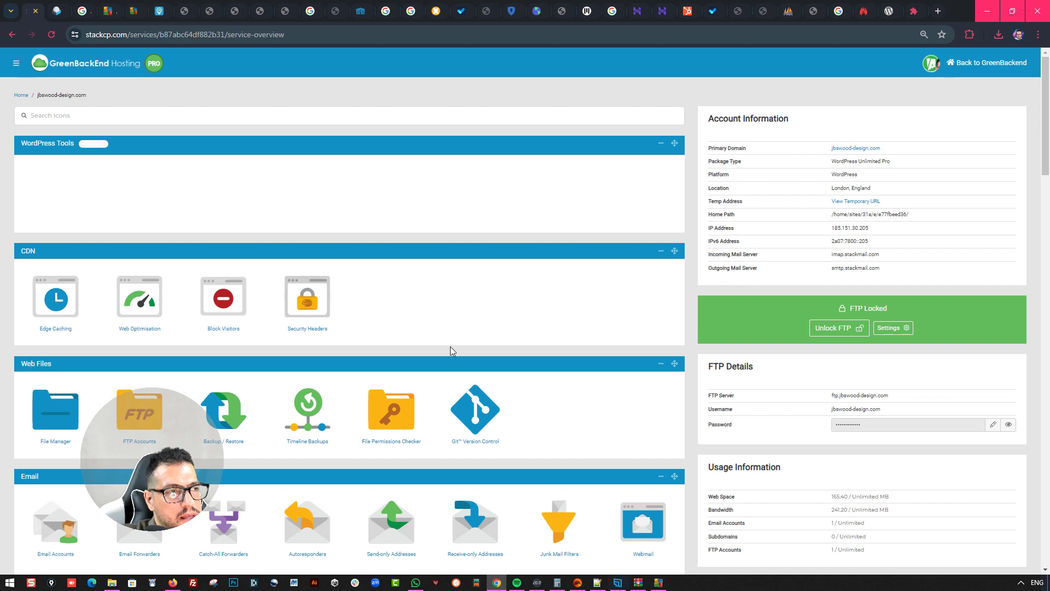
# Look through the hosting overview's WordPress and Security tools and view the WordPress Checksum Report
pyautogui.scroll(-2, 451, 350)
pyautogui.scroll(2, 451, 265)
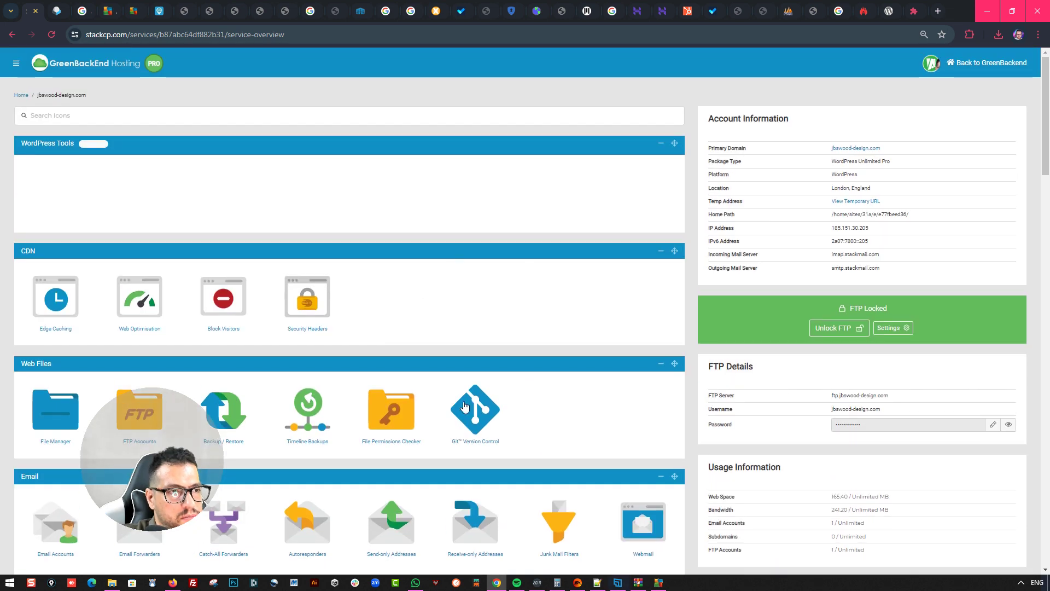
pyautogui.scroll(-2, 173, 329)
pyautogui.scroll(2, 173, 328)
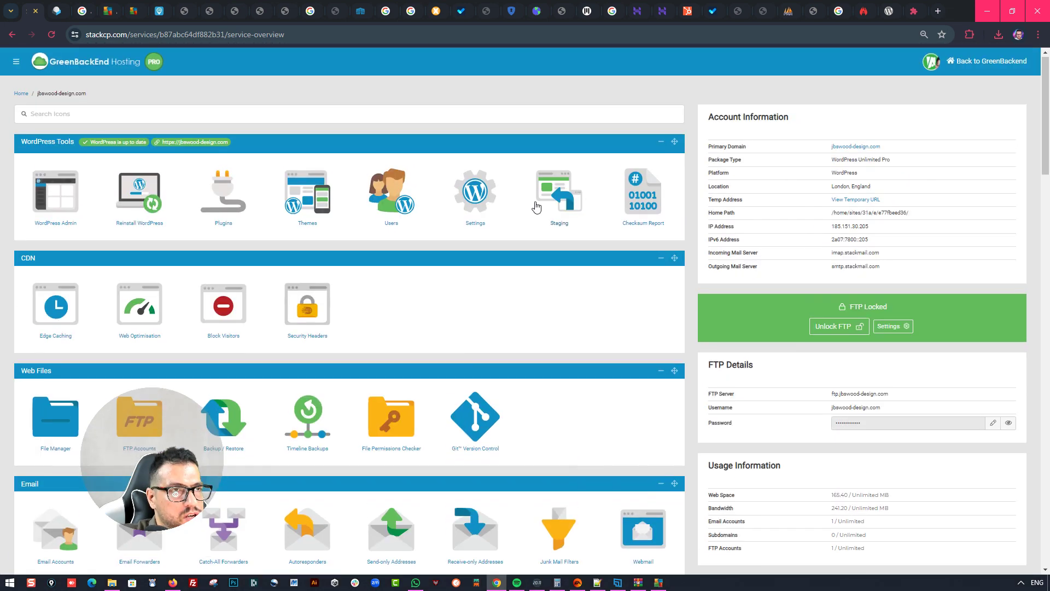
pyautogui.scroll(-2, 562, 323)
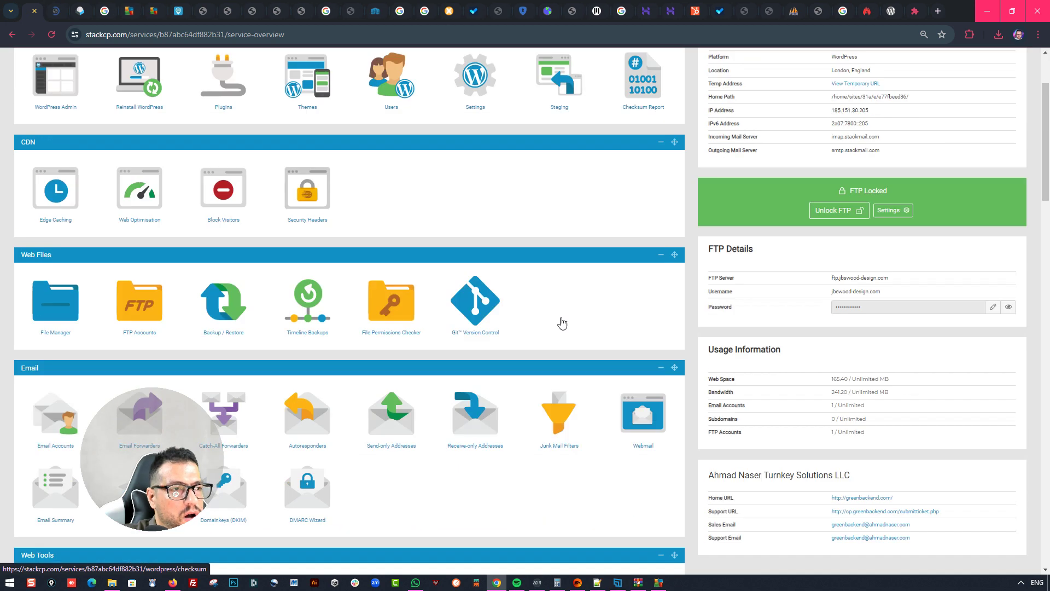
pyautogui.scroll(-14, 562, 323)
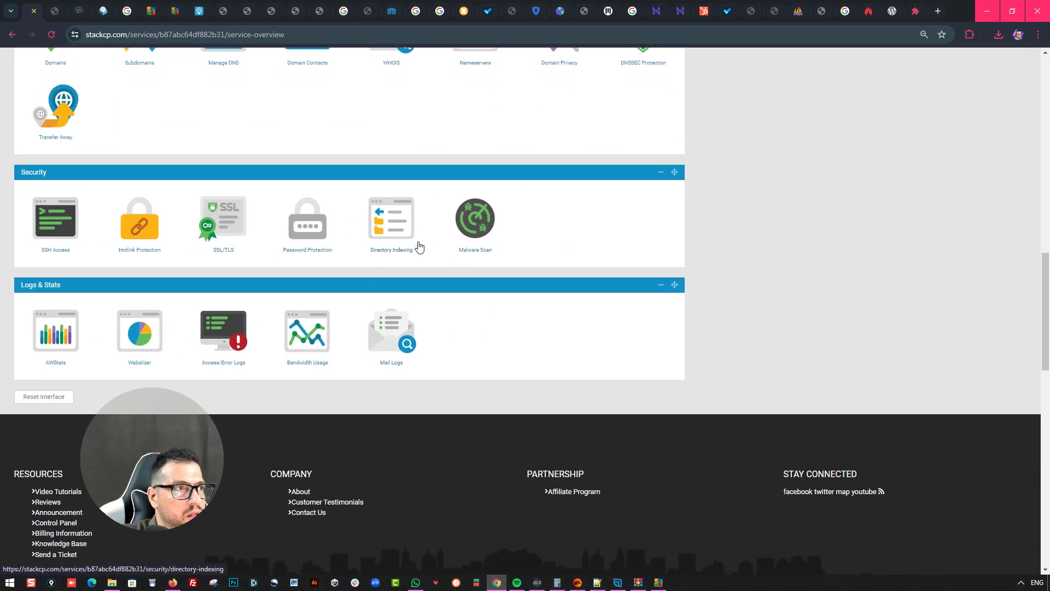
pyautogui.scroll(5, 419, 247)
pyautogui.hotkey('ctrl', 'Tab')
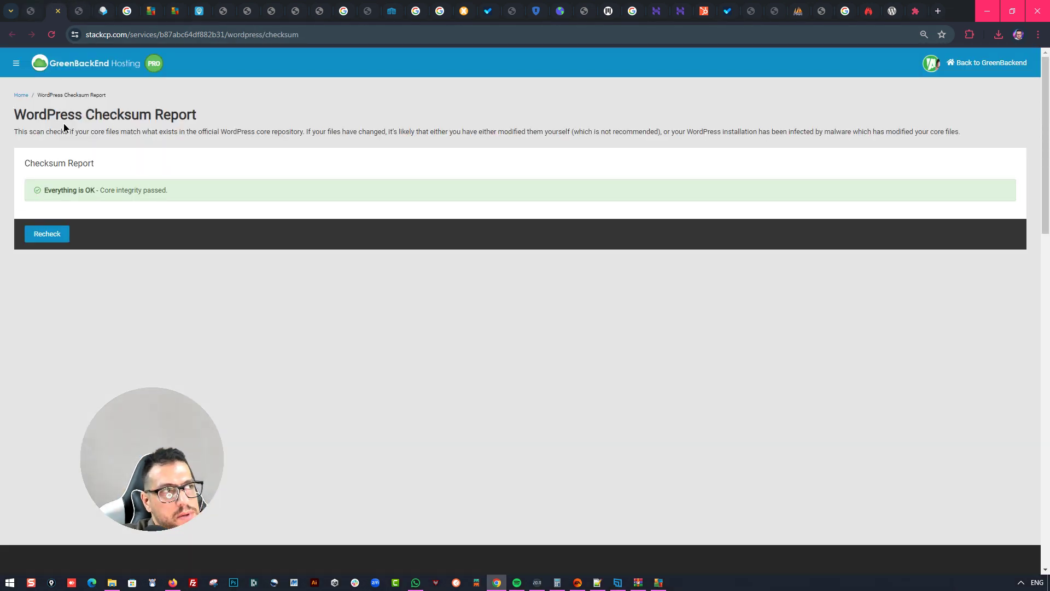
# Review the WordPress Checksum Report and the Malware Scanner's latest scan result for the site
pyautogui.moveTo(95, 131); pyautogui.dragTo(194, 131)
pyautogui.click(79, 11)
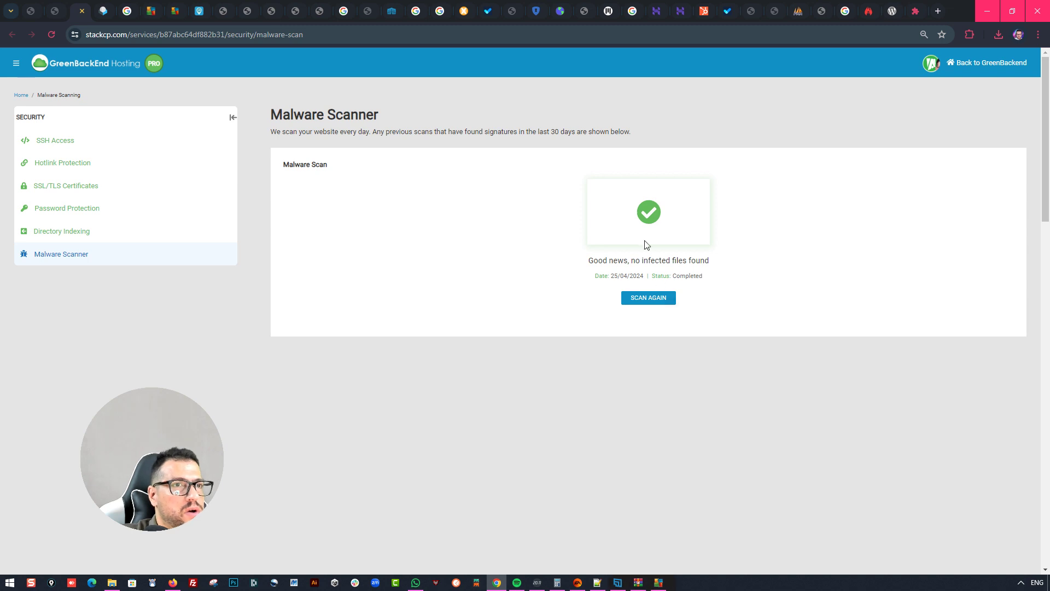
pyautogui.moveTo(587, 260); pyautogui.dragTo(733, 261)
pyautogui.click(673, 251)
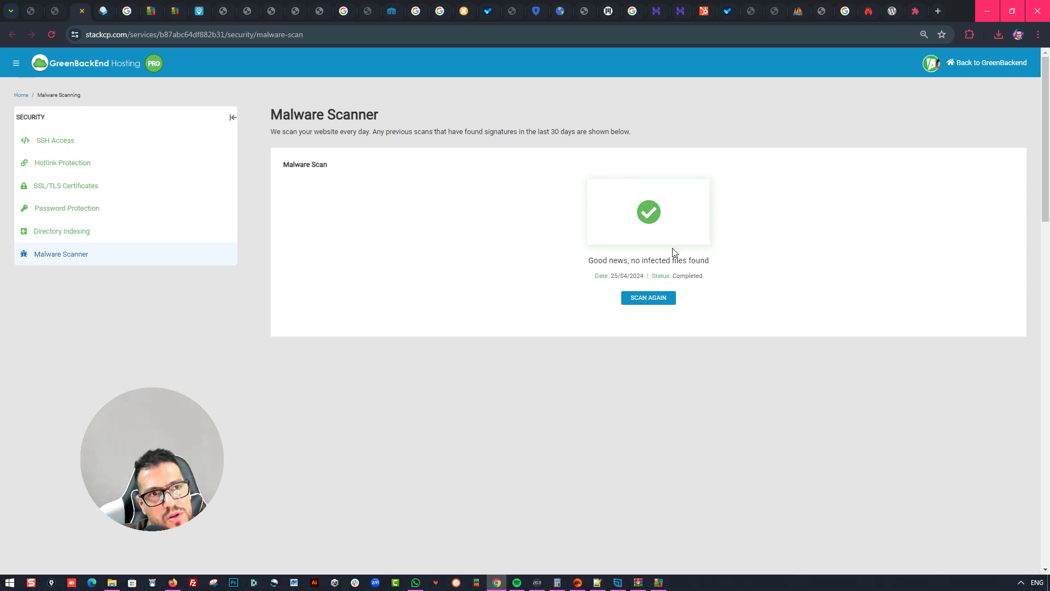
# Return to the hosting service overview, look over its tools and briefly check AVG's Password Protection settings
pyautogui.click(40, 7)
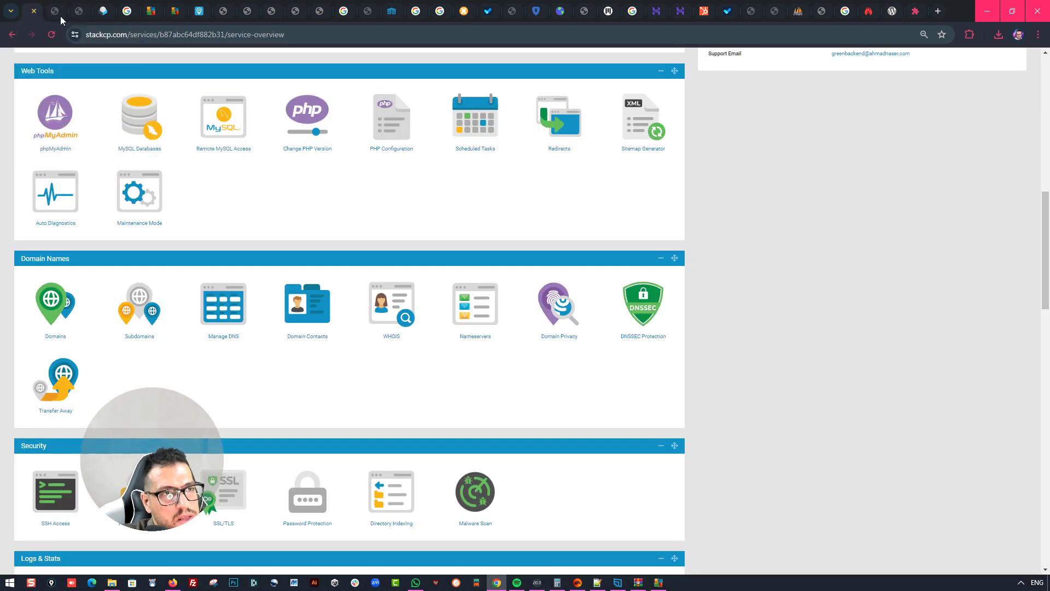
pyautogui.scroll(12, 692, 327)
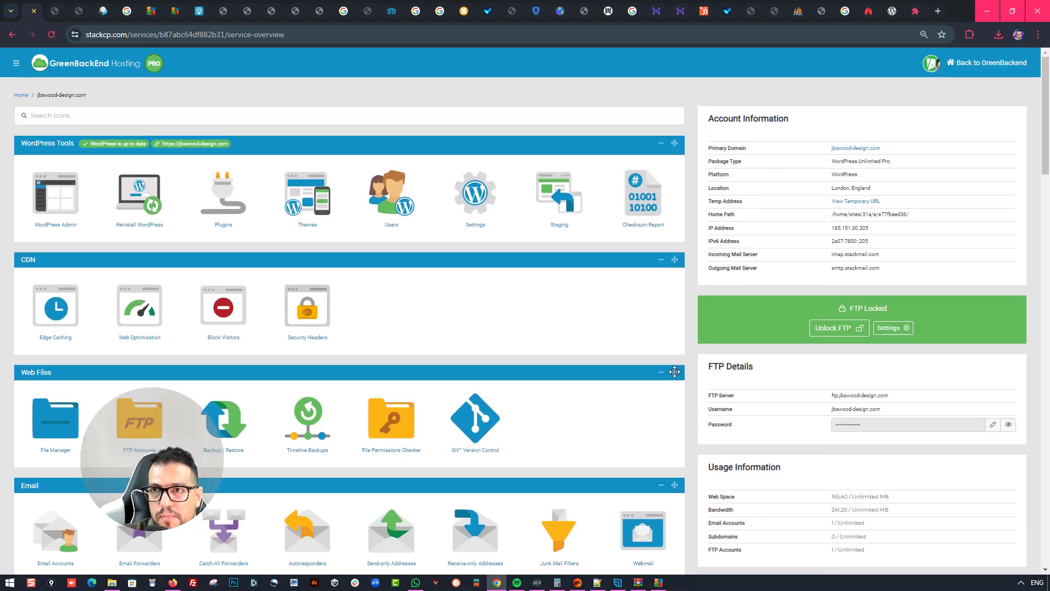
pyautogui.scroll(-2, 355, 300)
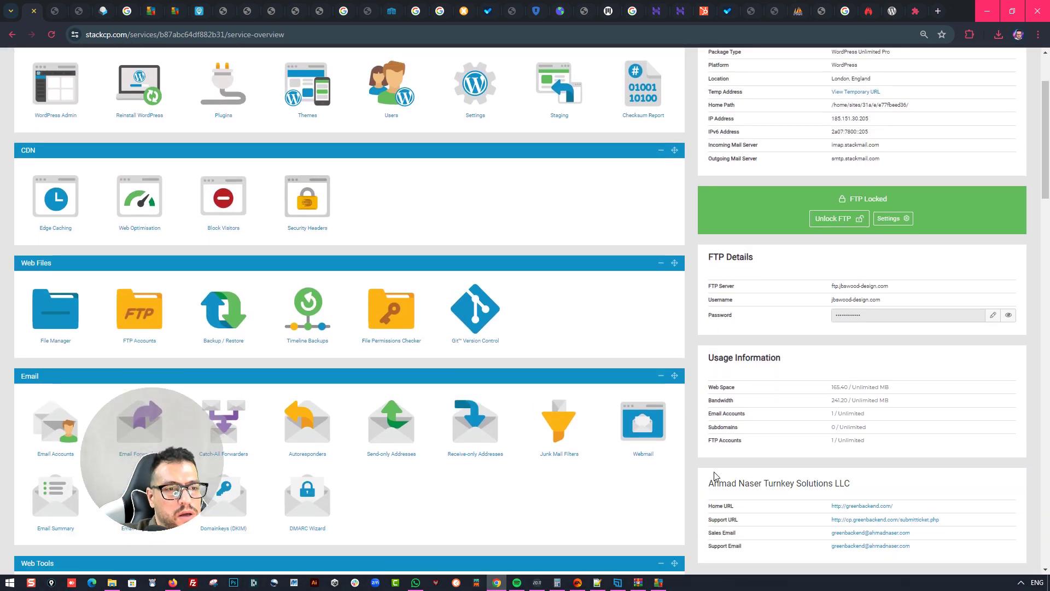
pyautogui.click(658, 583)
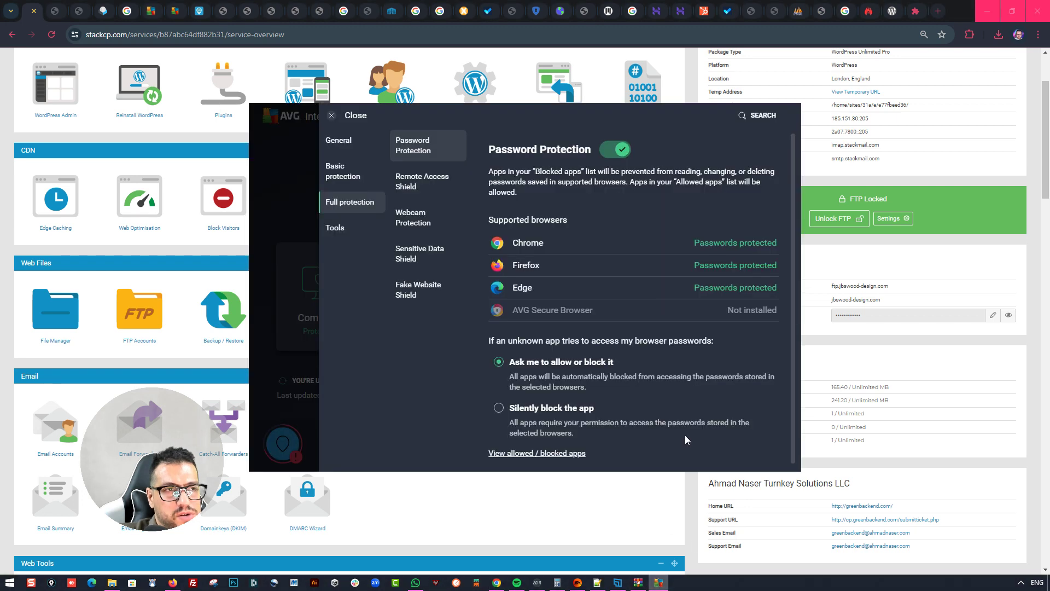
pyautogui.click(16, 198)
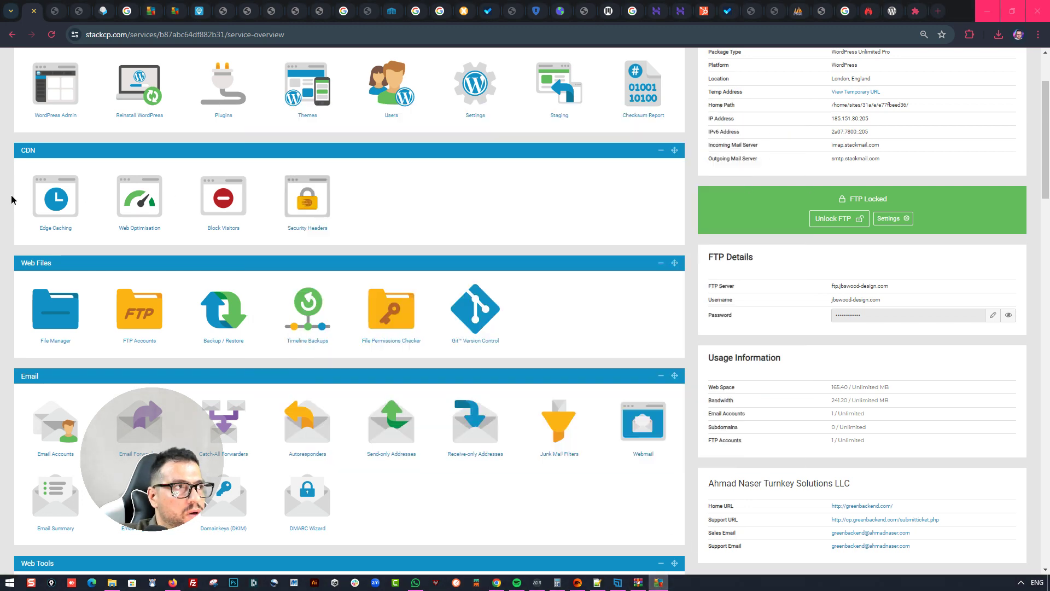
pyautogui.scroll(2, 303, 130)
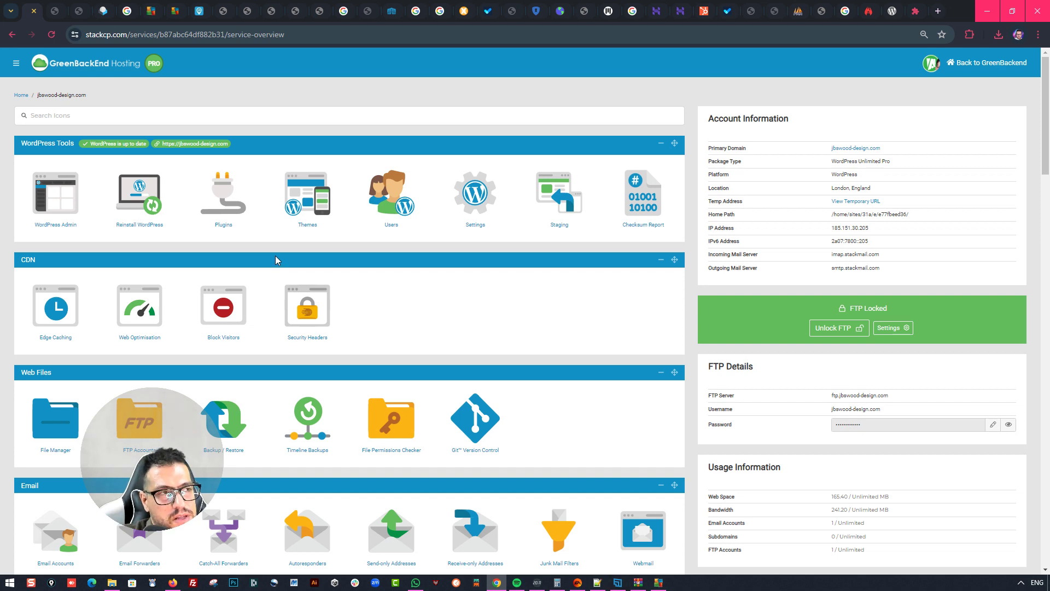
pyautogui.scroll(-2, 274, 255)
pyautogui.scroll(2, 142, 245)
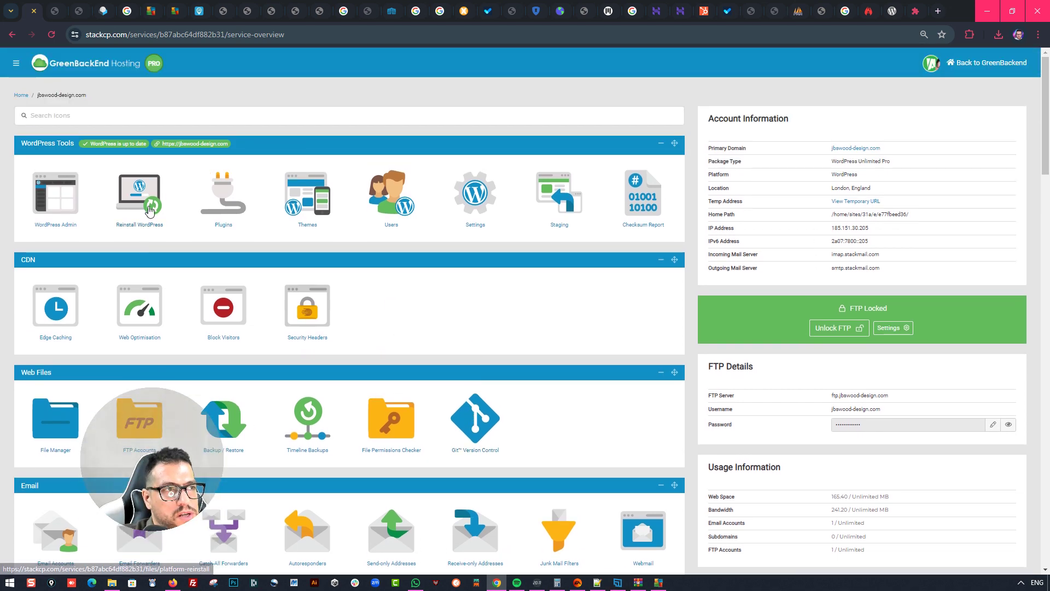
# View the site's WordPress users, open the password change form for the administrator account and cancel it
pyautogui.click(392, 213)
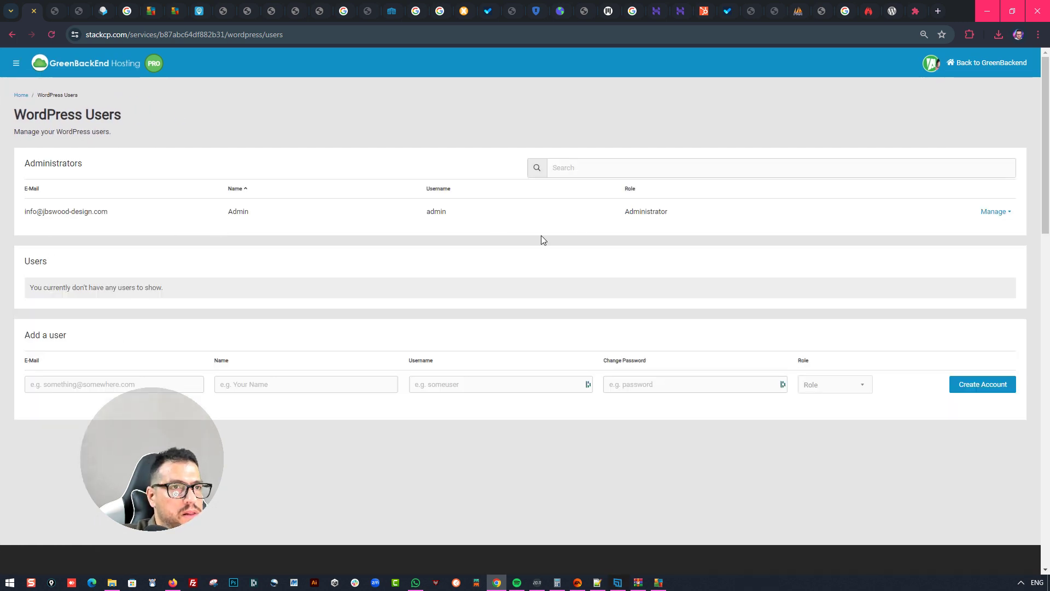
pyautogui.click(995, 212)
pyautogui.click(1006, 231)
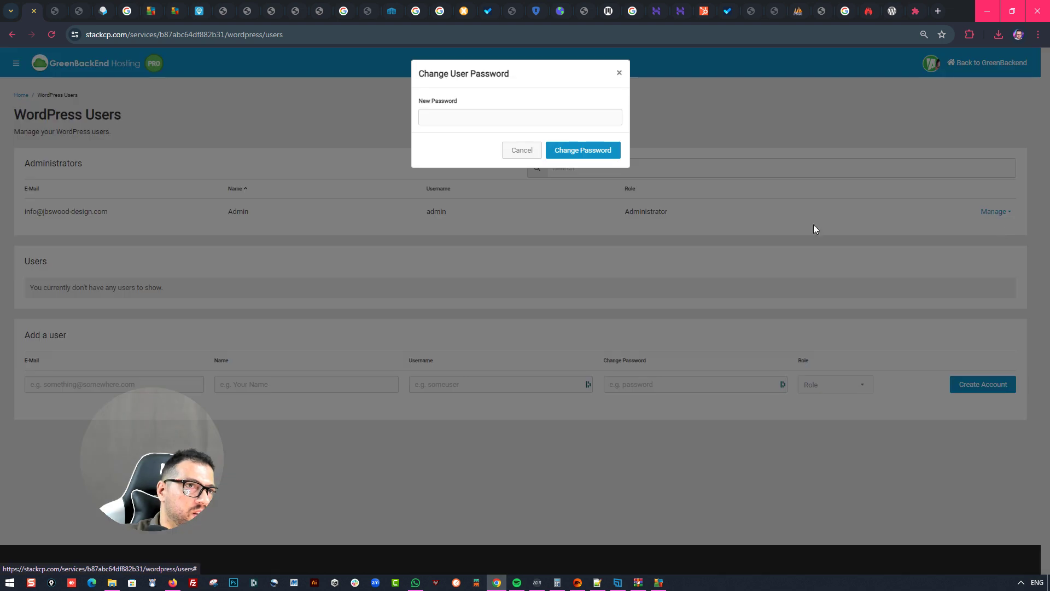
pyautogui.click(514, 152)
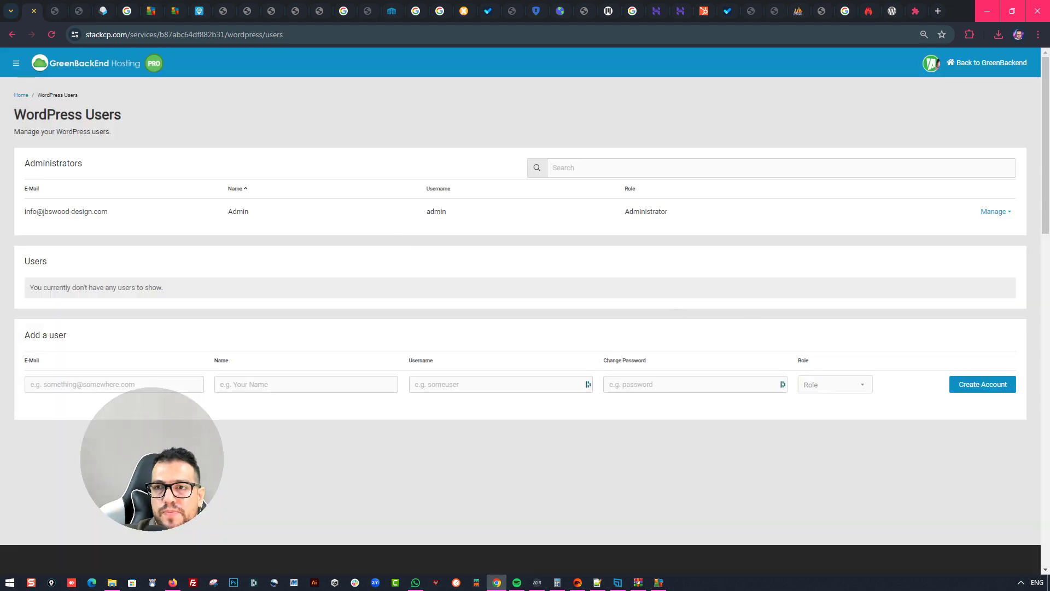